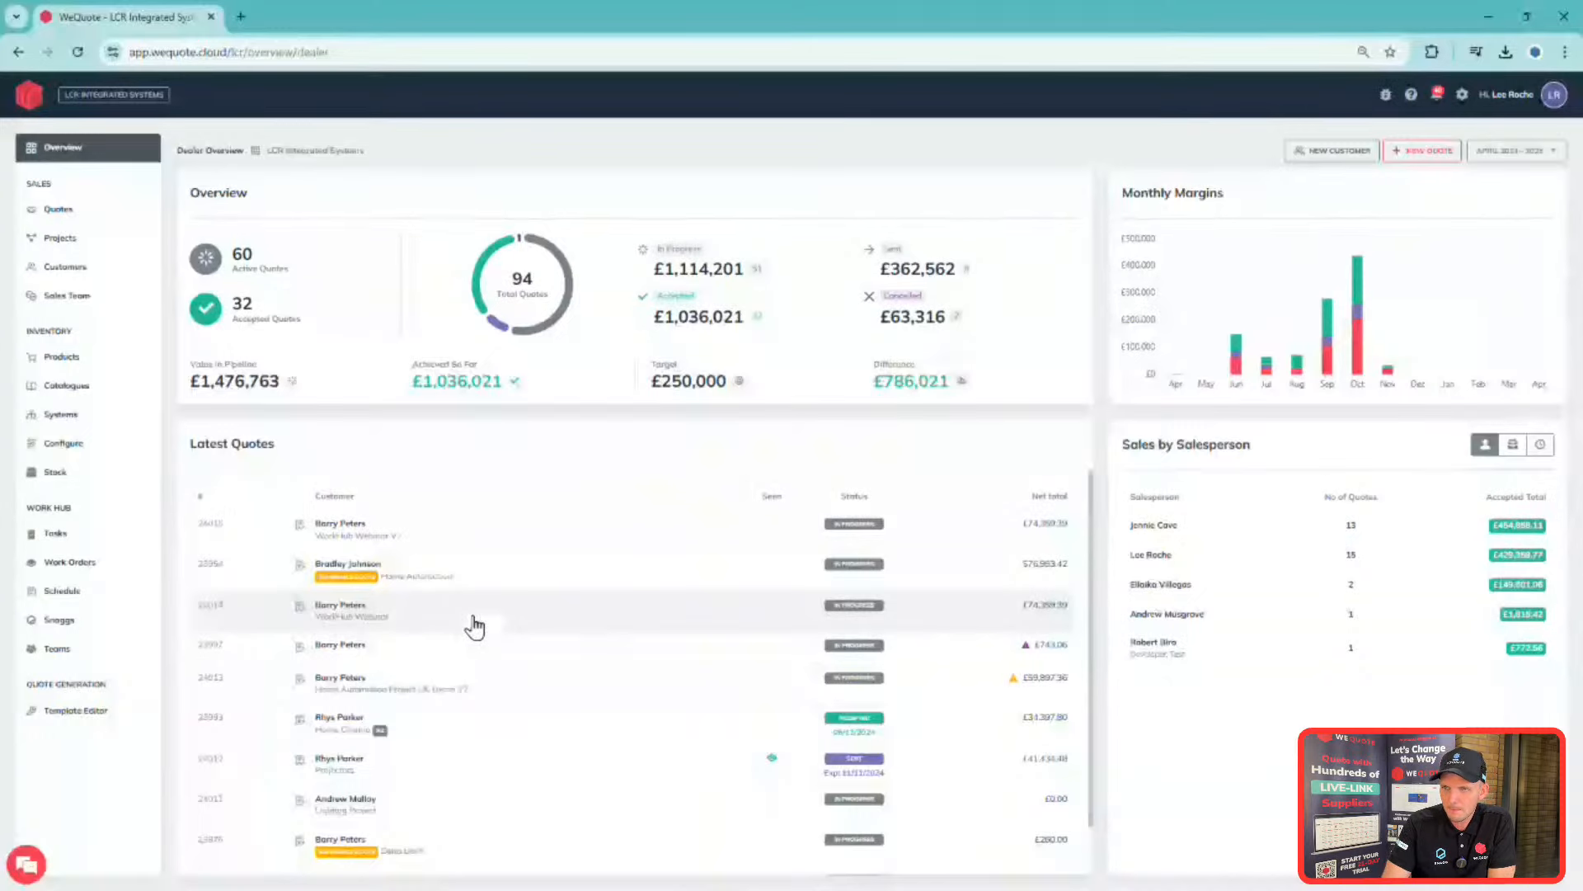
- Open the WorkHub Webinar quote in the quote editor and view its 4K Video Distribution and Audio systems
{"action": "left_click", "coordinate": [473, 619]}
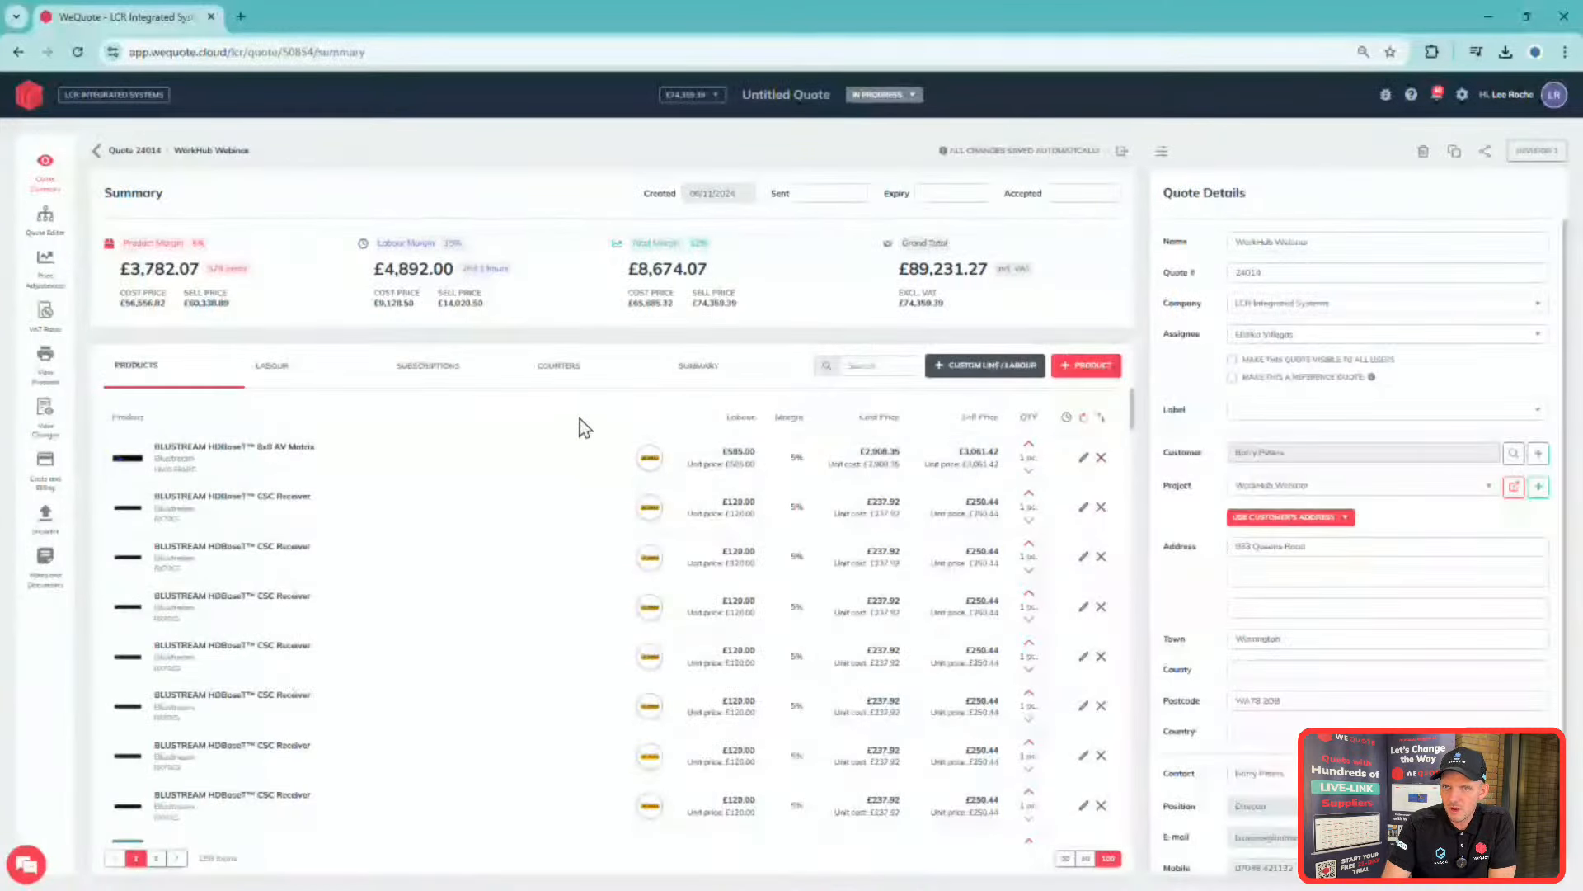
{"action": "left_click", "coordinate": [63, 237]}
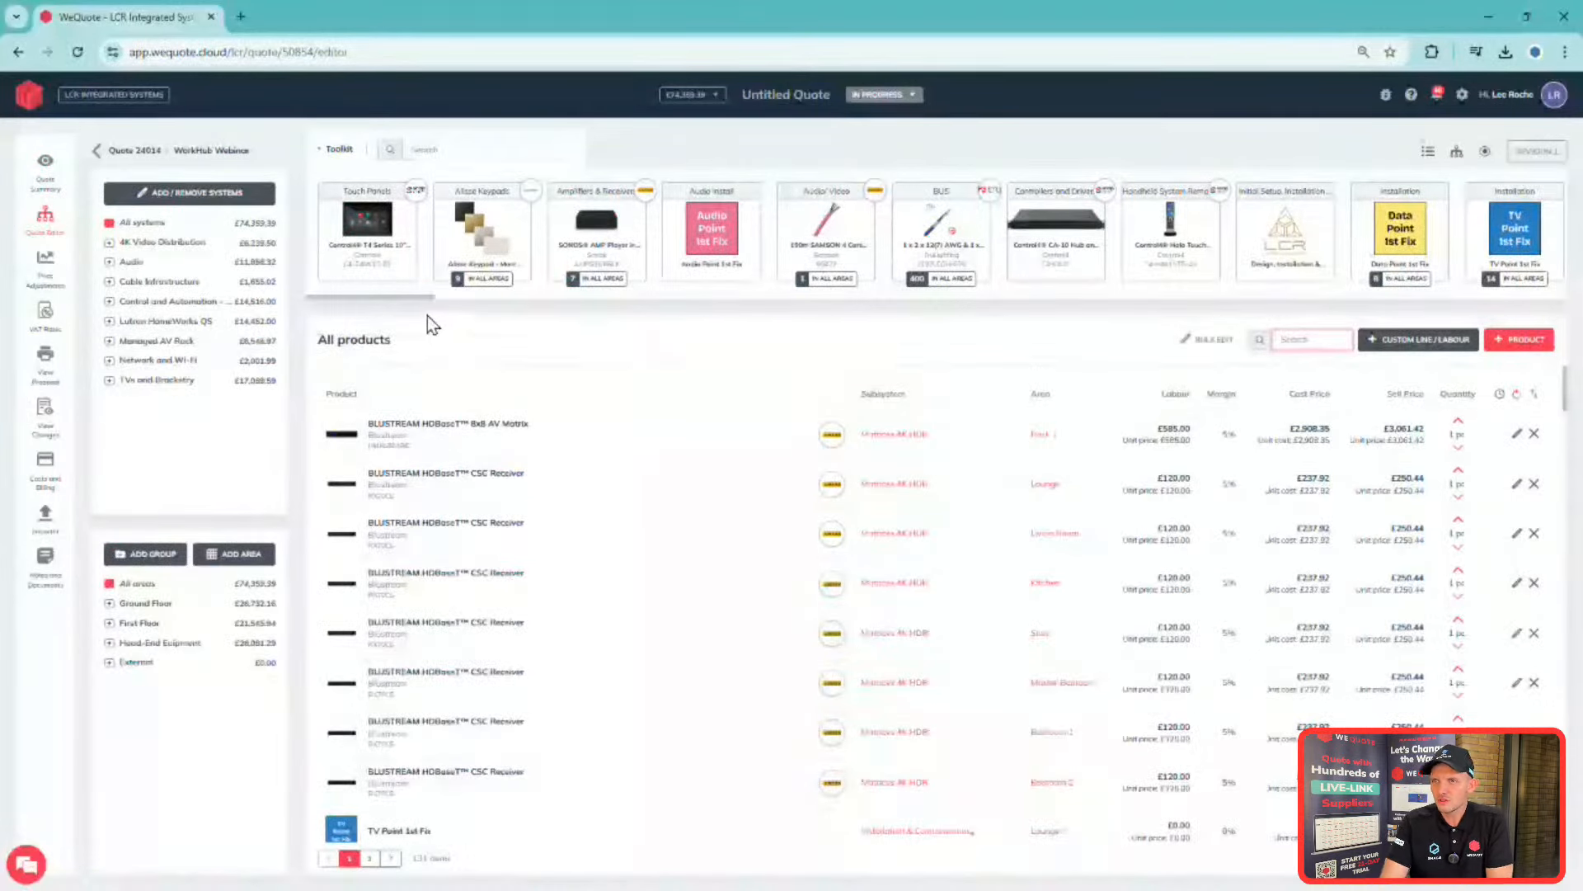
{"action": "left_click", "coordinate": [176, 248]}
{"action": "left_click", "coordinate": [170, 262]}
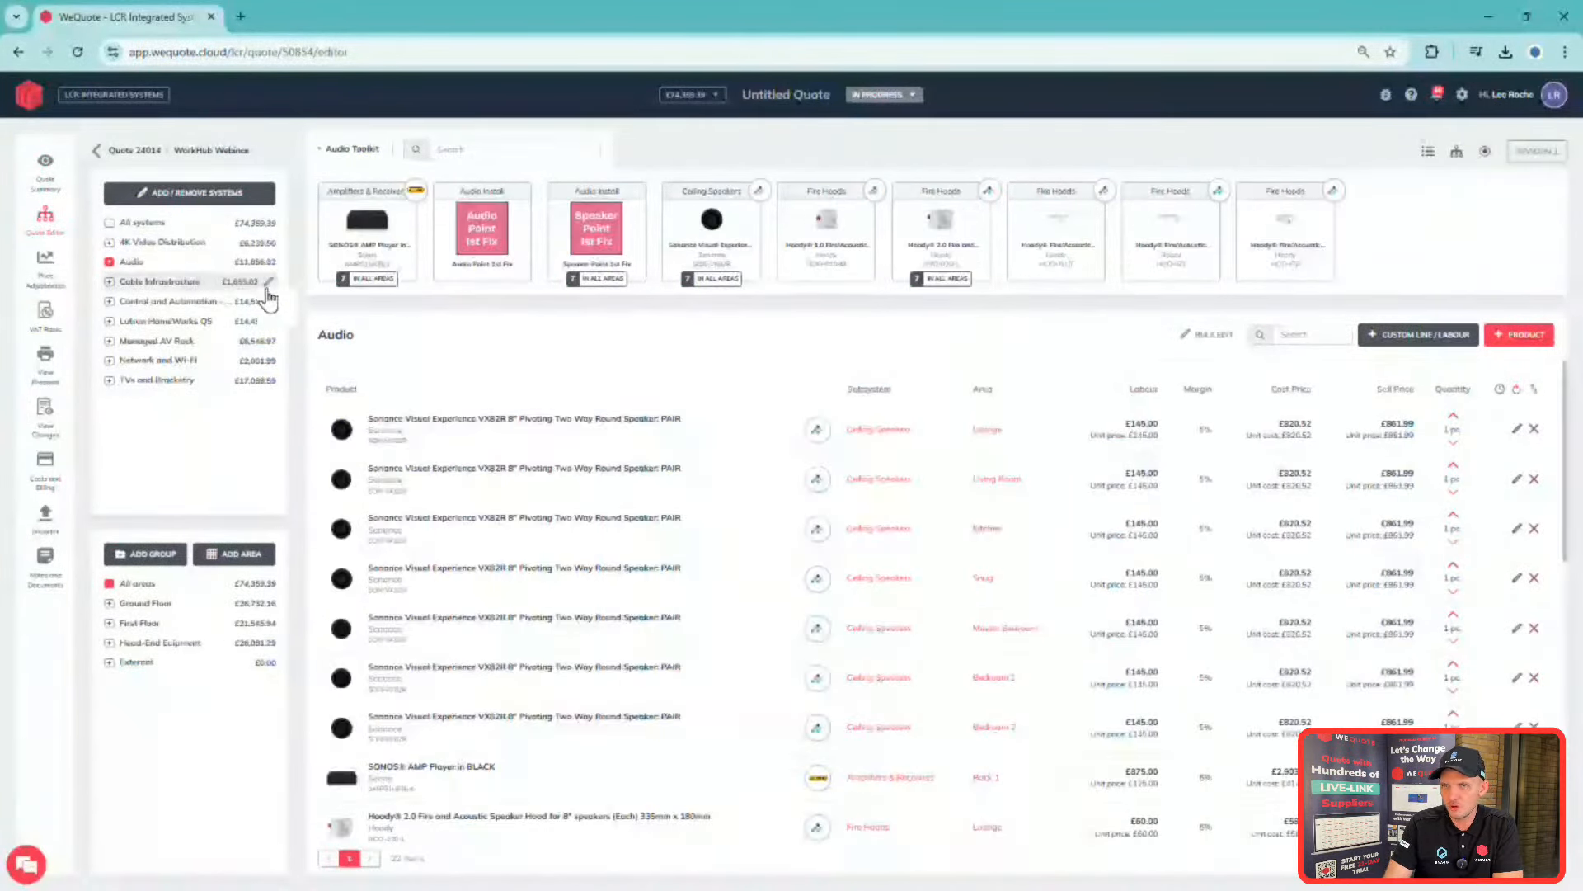
- Move the Cable Infrastructure system to the end of the quote's systems list
{"action": "left_click", "coordinate": [191, 288]}
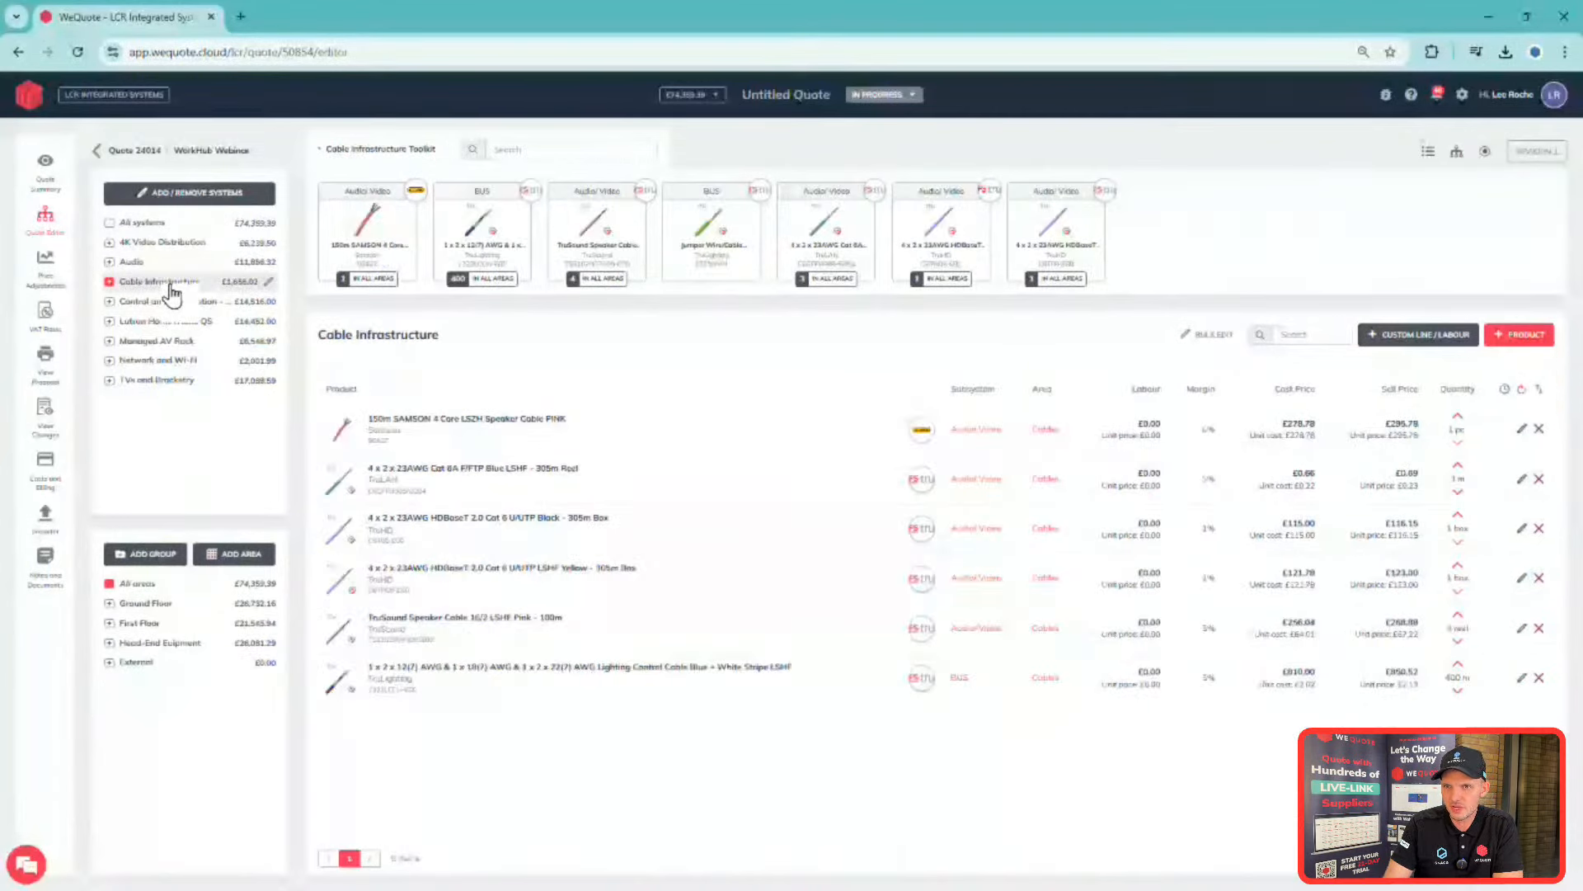
{"action": "left_click_drag", "start_coordinate": [201, 301], "coordinate": [178, 394]}
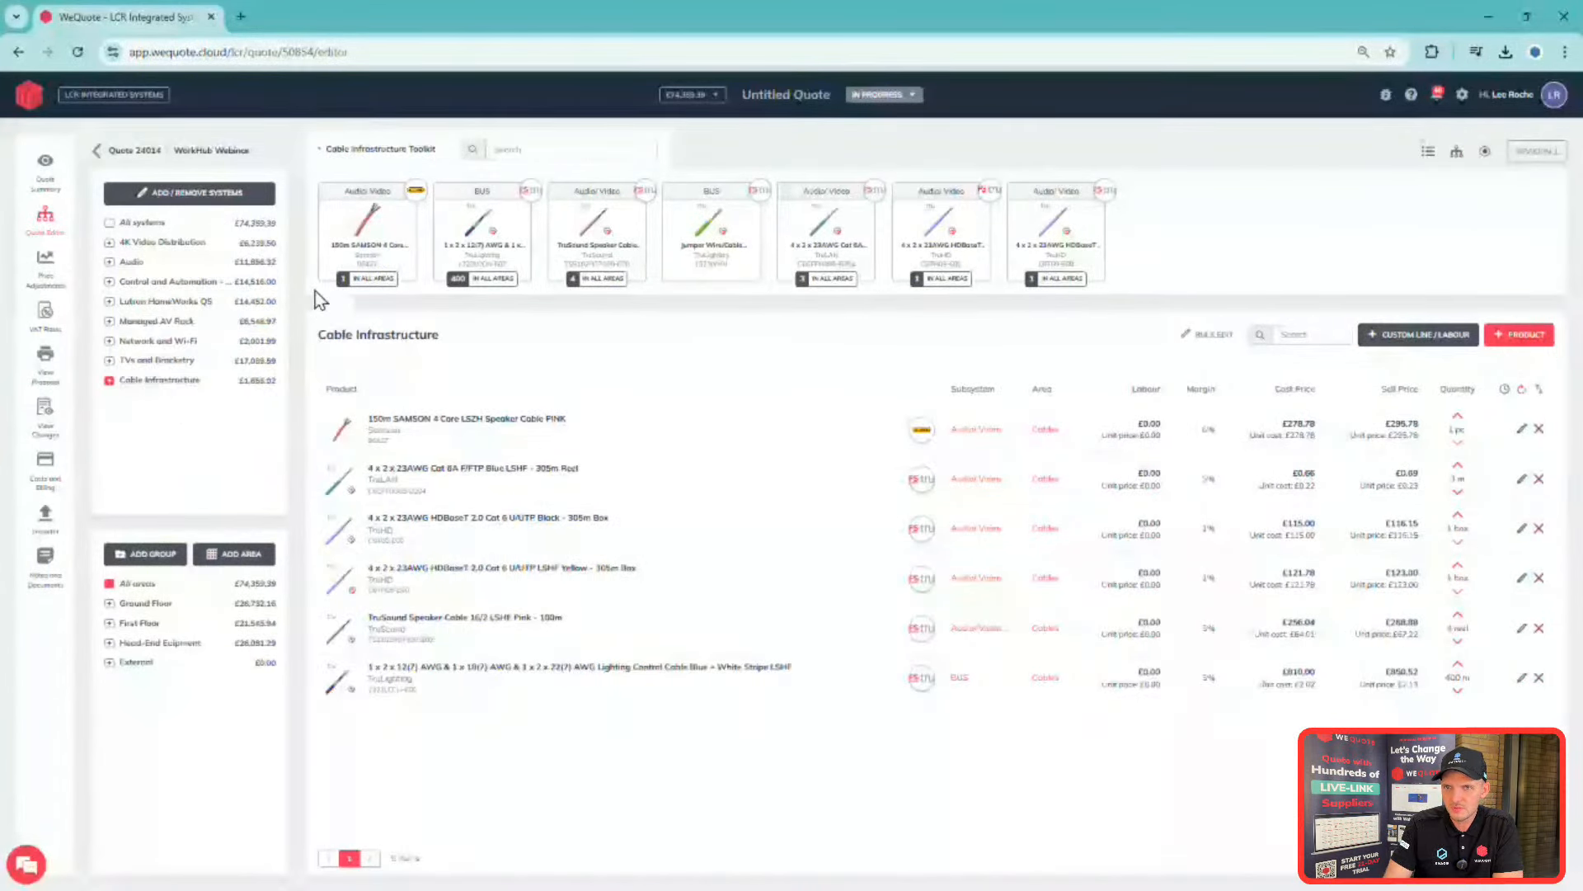
- Review the products in the Control and Automation, Lutron HomeWorks QS, Managed AV Rack, and Network and Wi-Fi systems
{"action": "left_click", "coordinate": [157, 286]}
{"action": "left_click", "coordinate": [178, 303]}
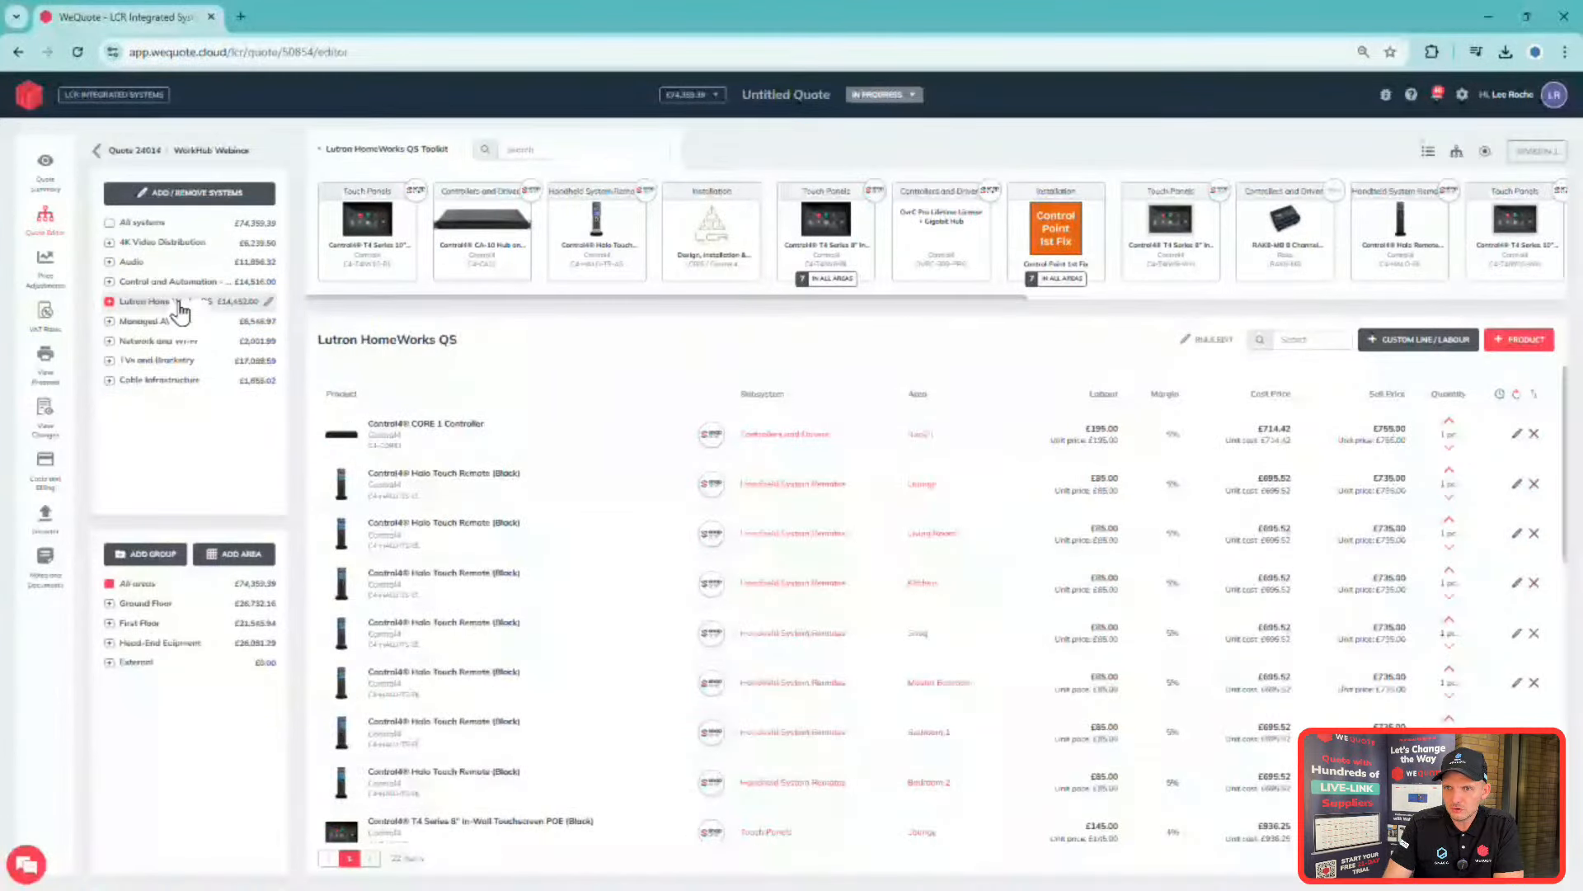
{"action": "left_click", "coordinate": [206, 321]}
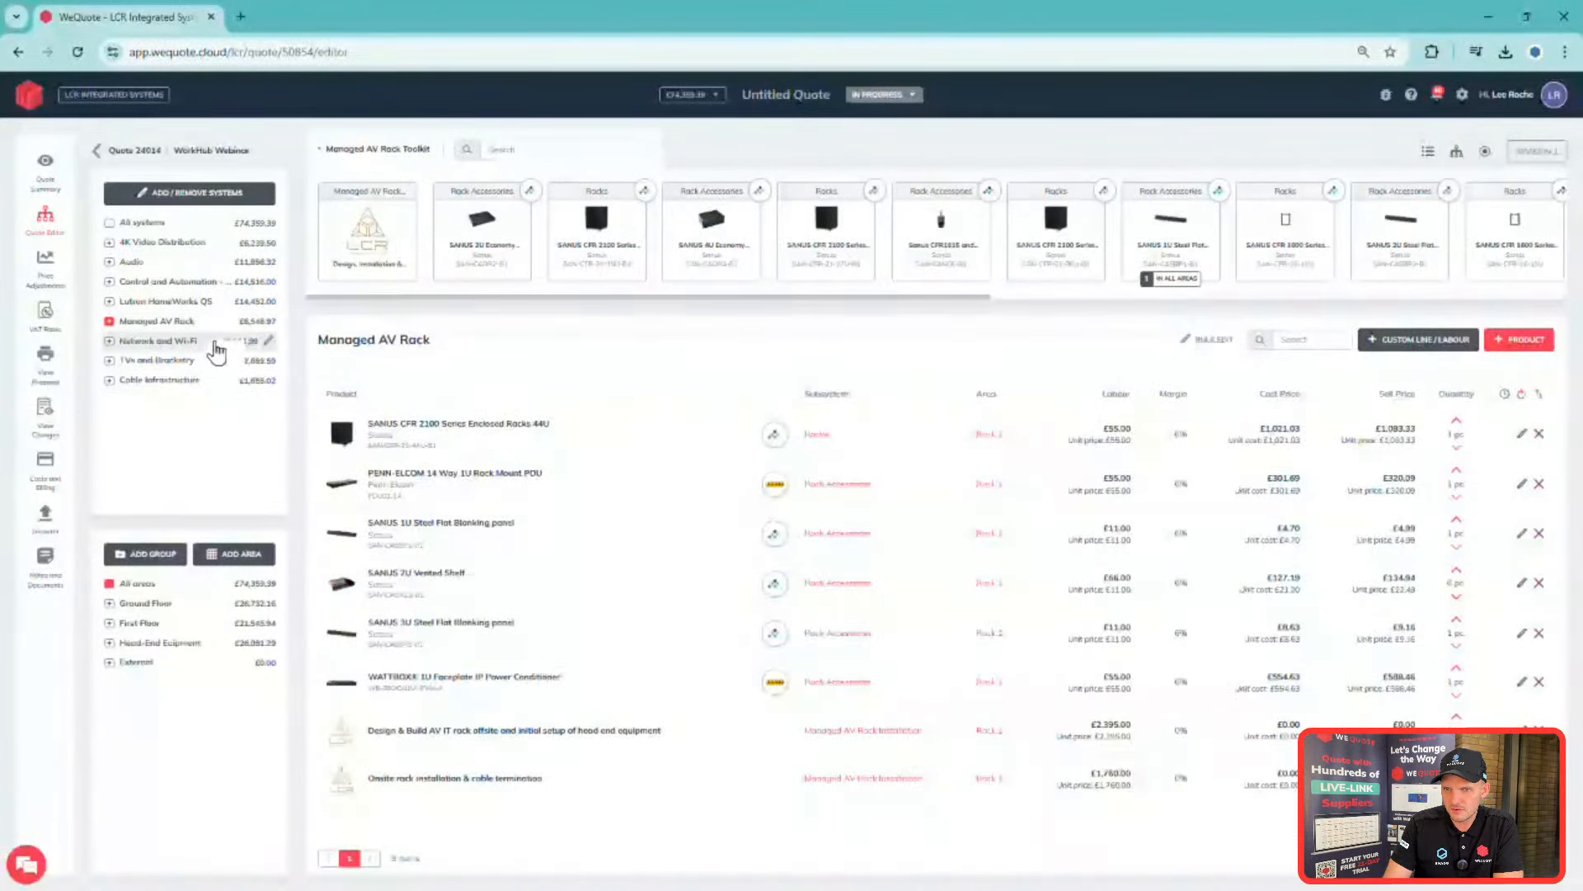
{"action": "left_click", "coordinate": [210, 341]}
- Inspect the product details and labour of the Lounge 48" Black Commercial TV in TVs and Bracketry, without saving
{"action": "left_click", "coordinate": [204, 362]}
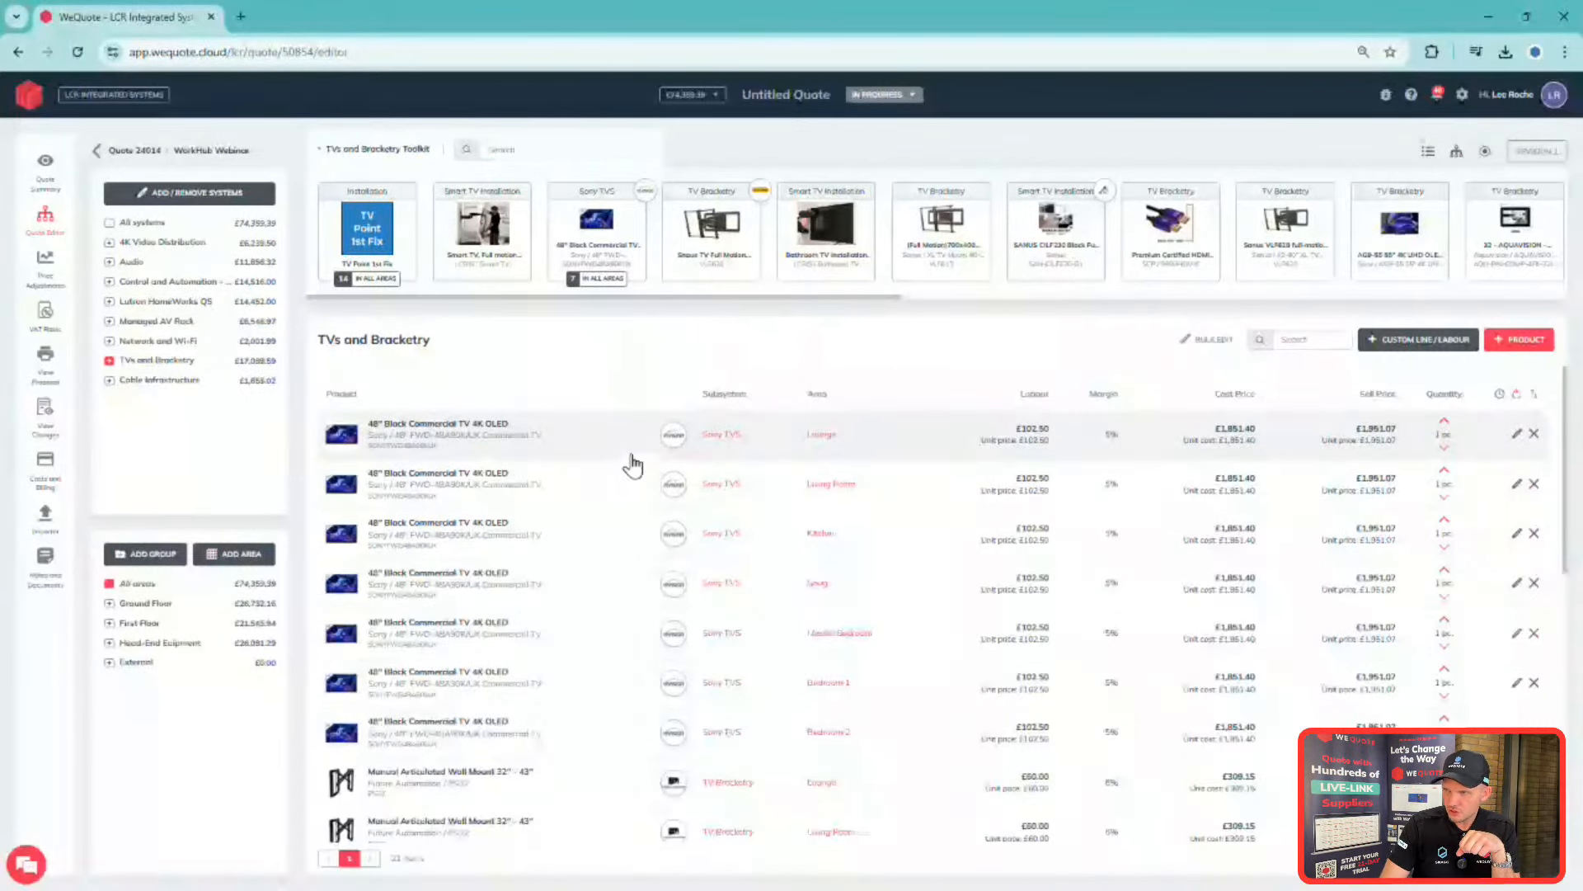
{"action": "left_click", "coordinate": [1516, 433]}
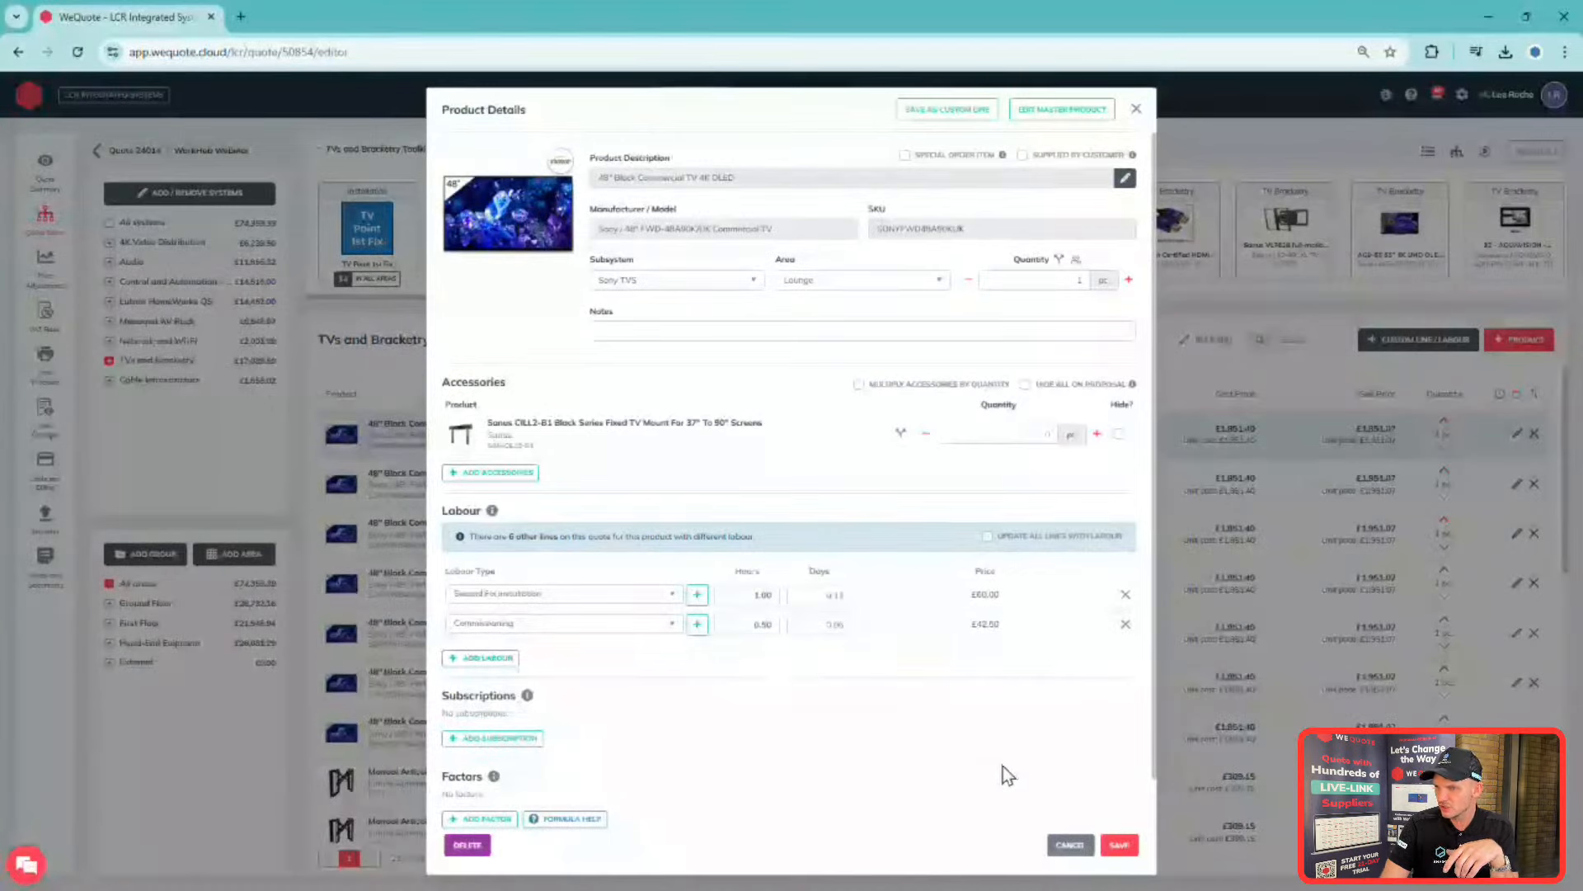
{"action": "left_click", "coordinate": [1070, 847]}
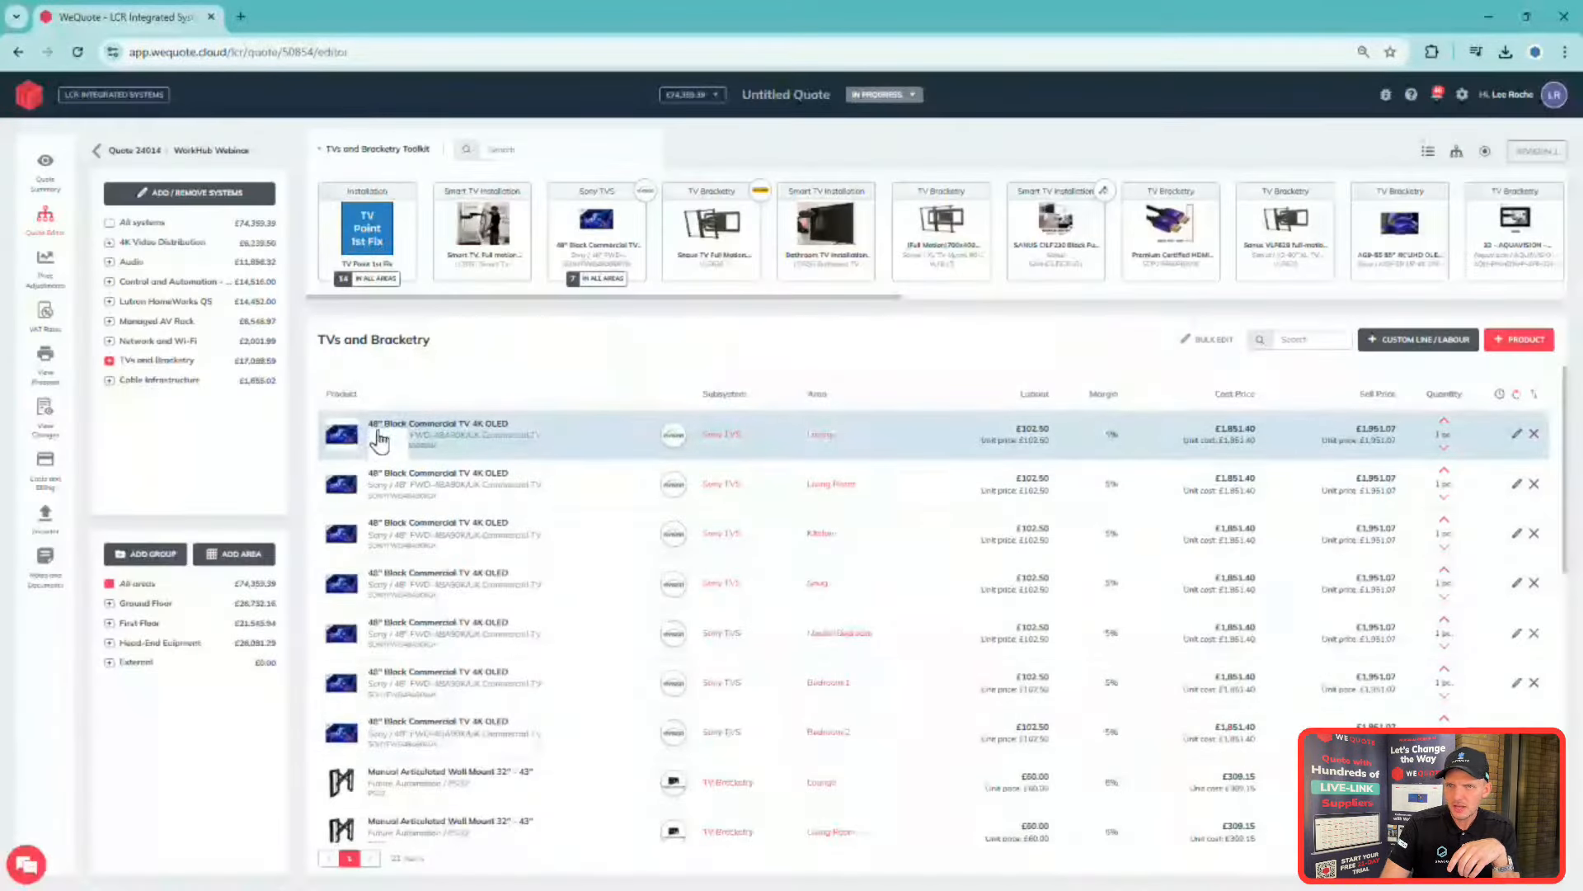
- Mark the Lounge's TV Point 1st Fix line as supplied by the customer and save the line
{"action": "scroll", "coordinate": [512, 553], "scroll_direction": "down", "scroll_amount": 7}
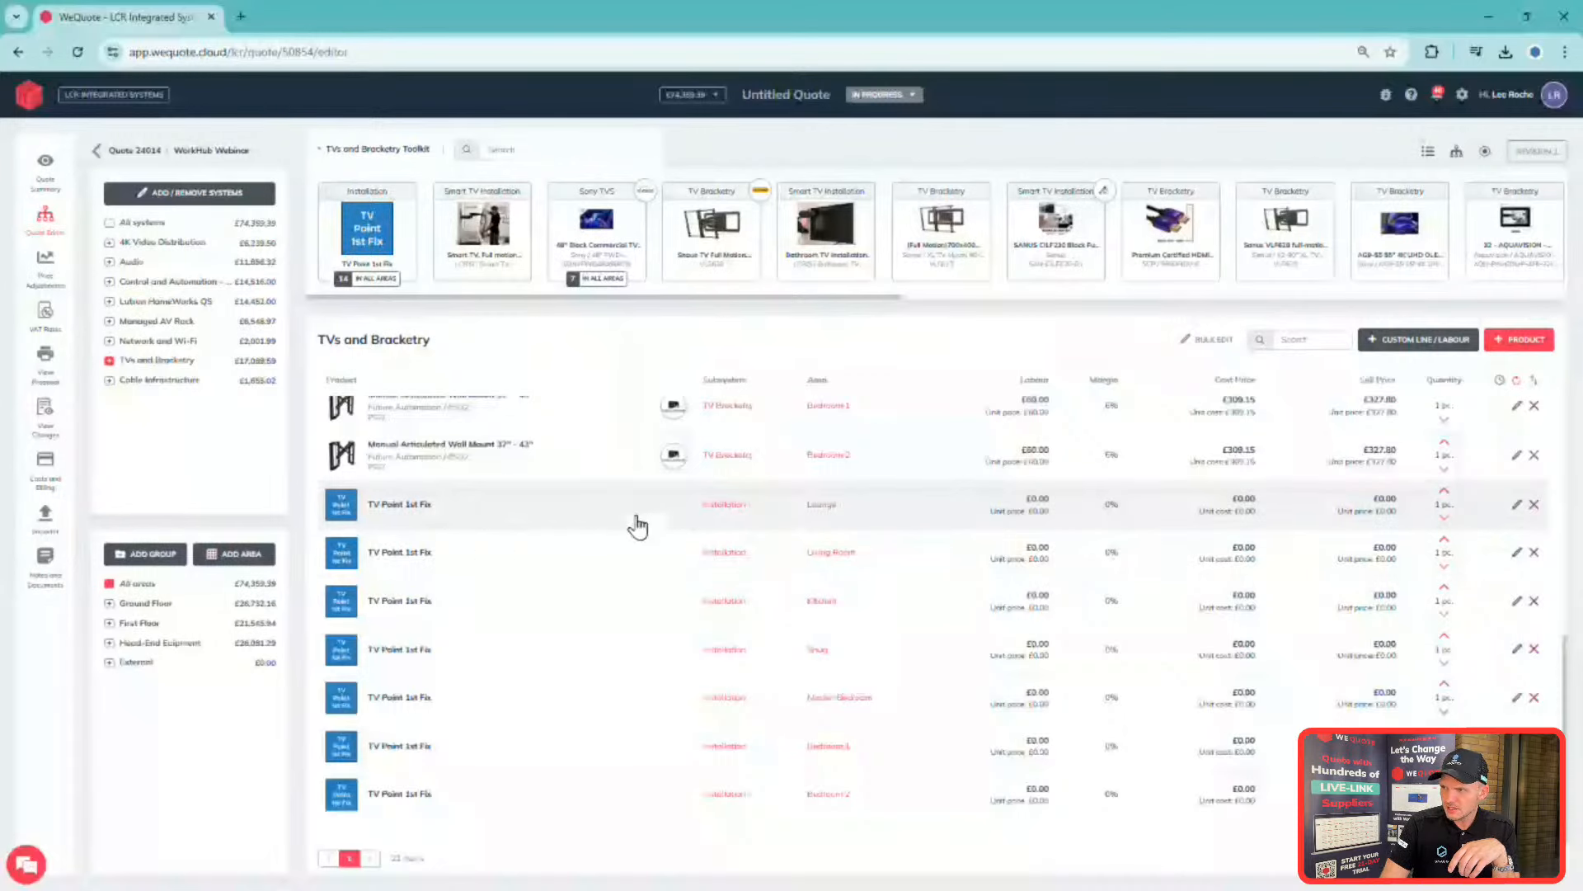
{"action": "left_click", "coordinate": [574, 521]}
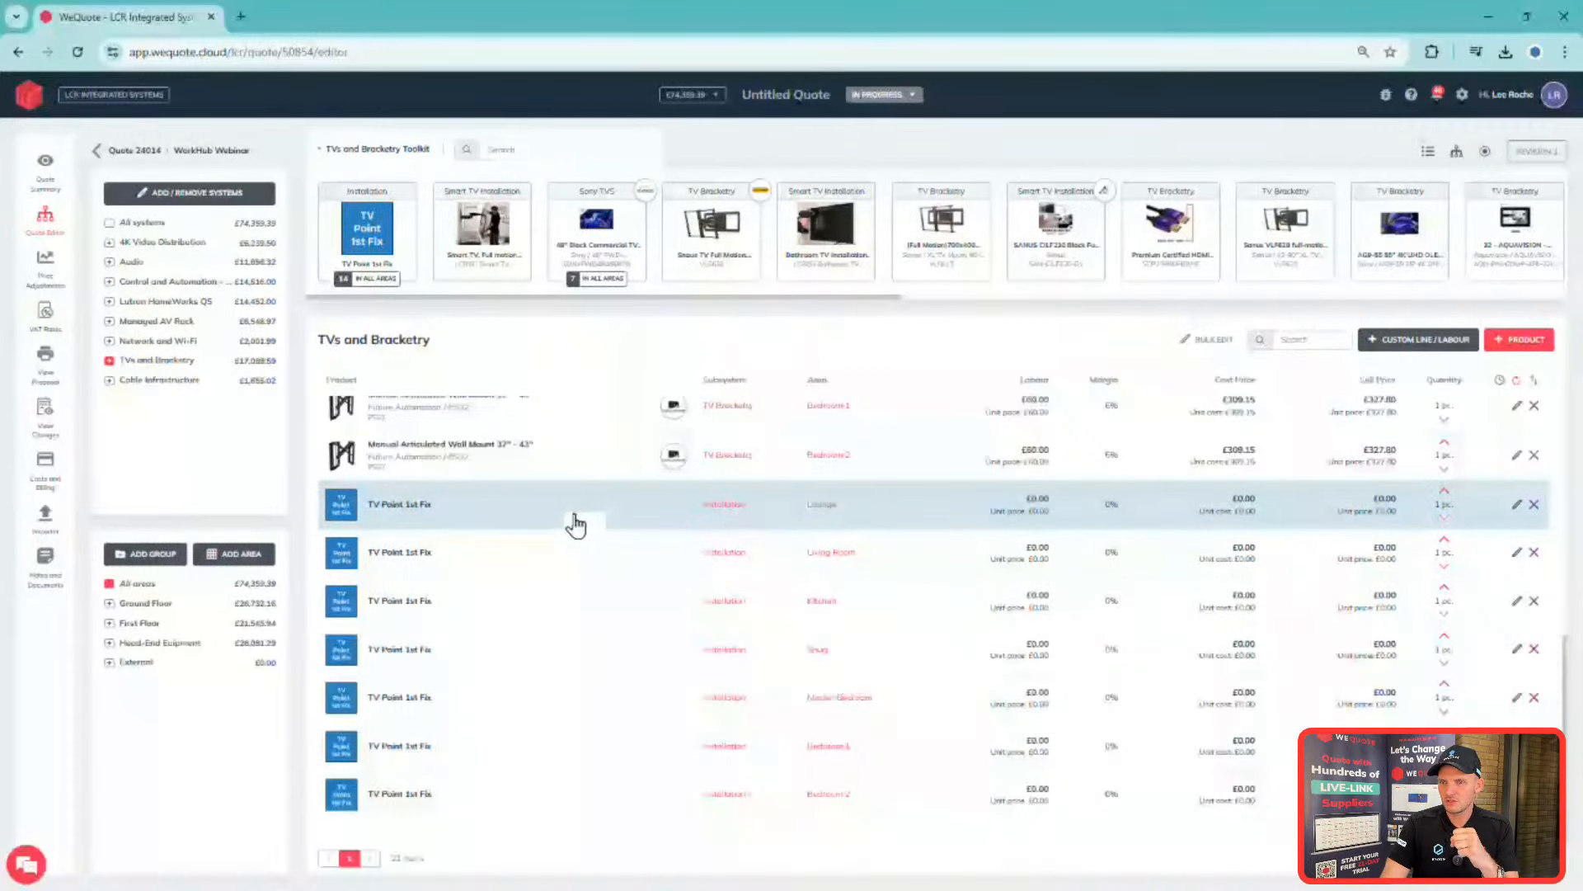
{"action": "left_click", "coordinate": [1517, 504]}
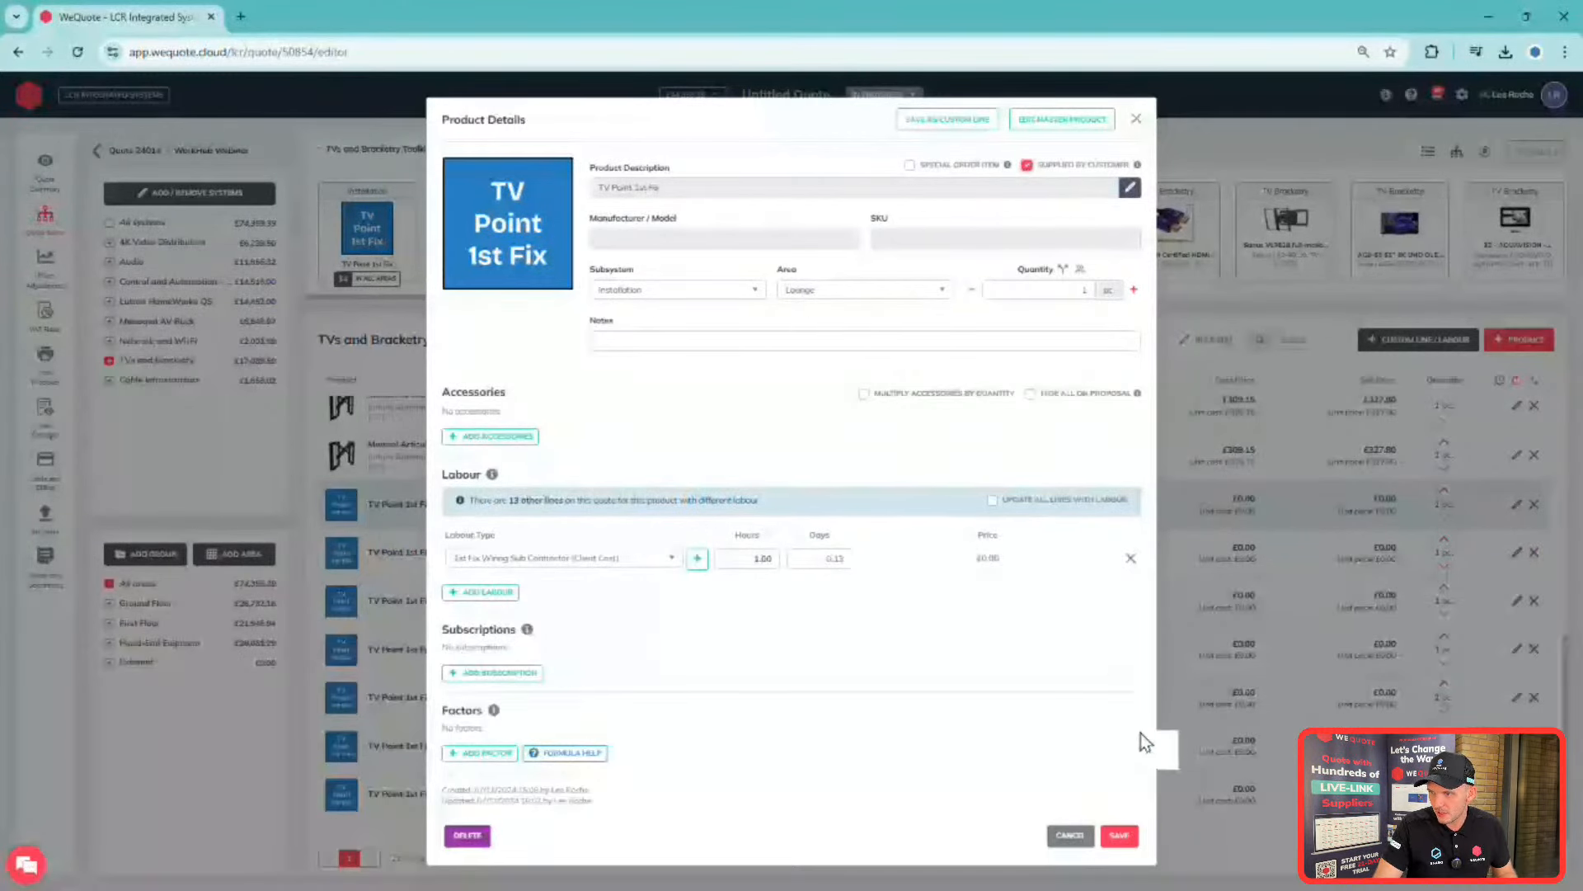
{"action": "left_click", "coordinate": [1123, 833]}
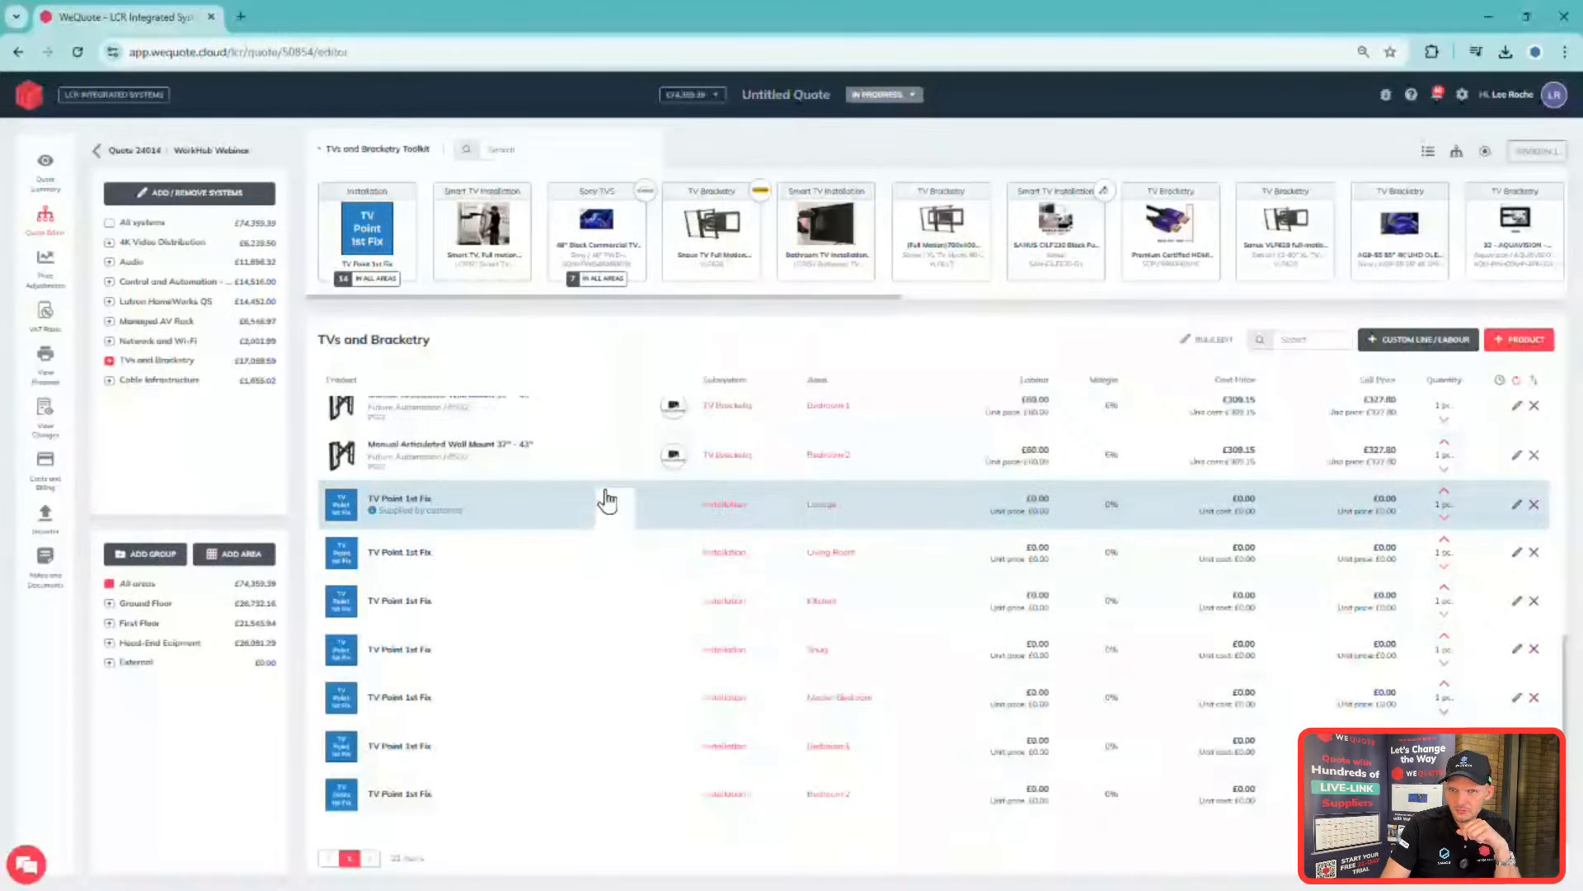
- Examine the Cable Infrastructure products and the labour of the Managed AV Rack's "Design & Build AV IT rack offsite" line
{"action": "left_click", "coordinate": [147, 381]}
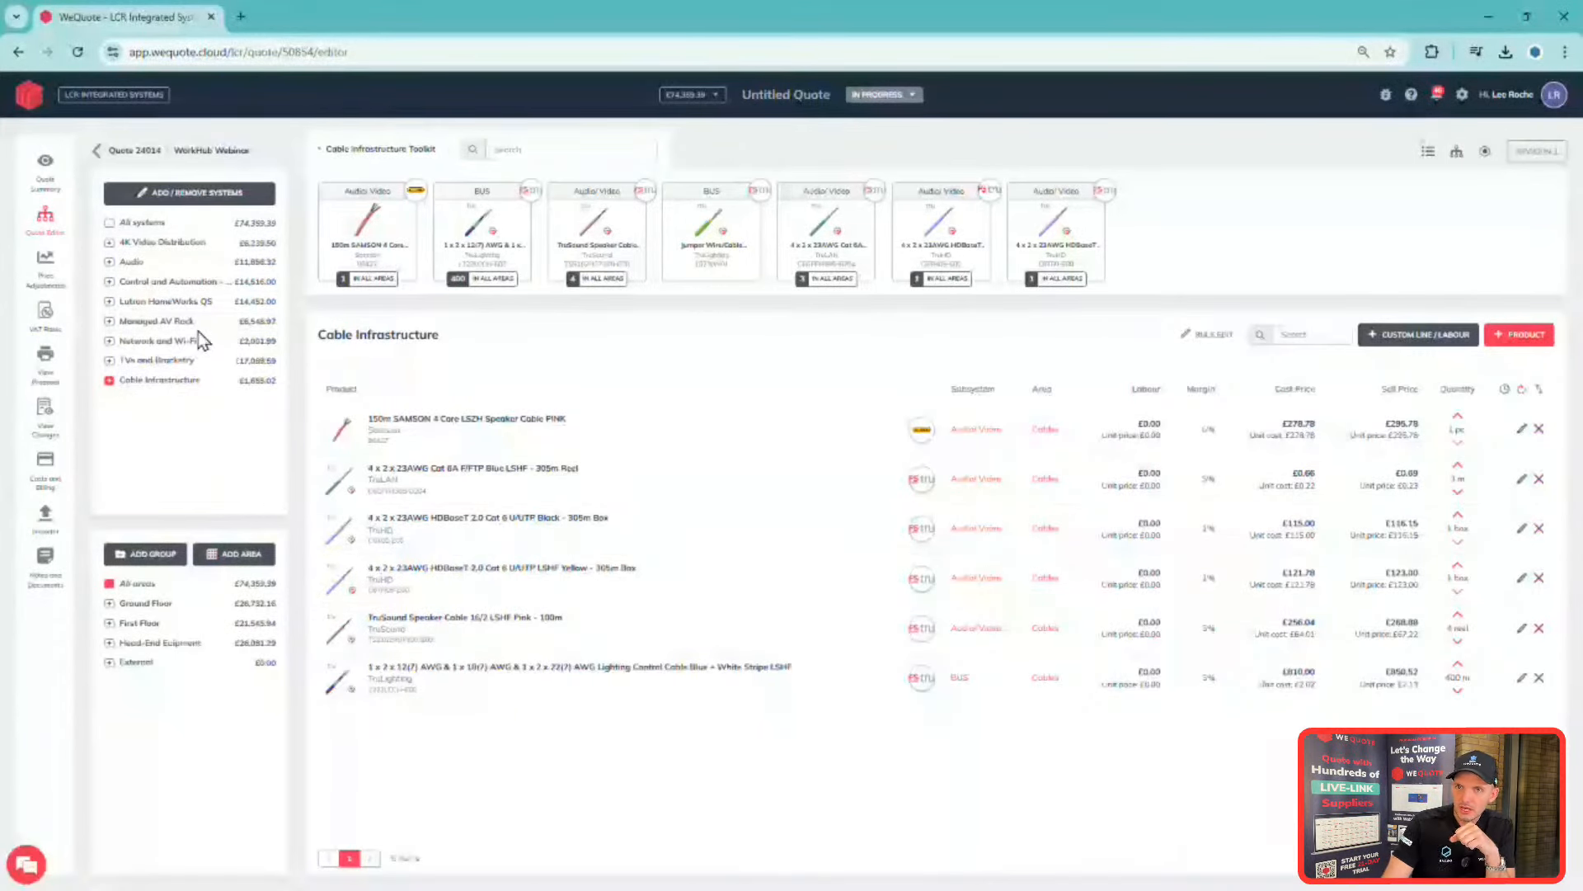
{"action": "left_click", "coordinate": [161, 321]}
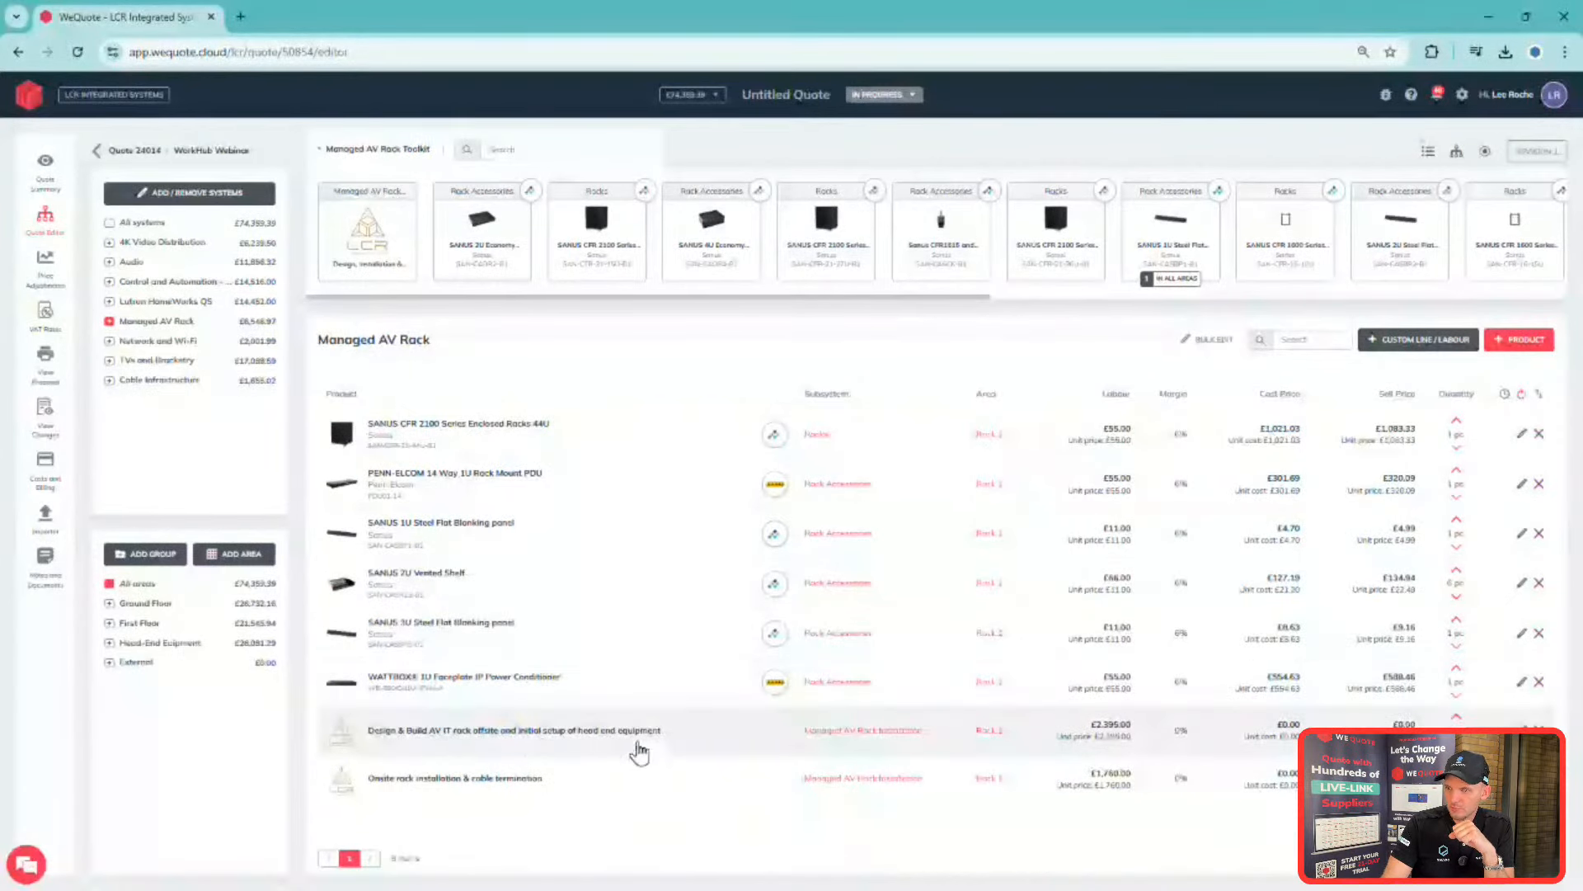
{"action": "left_click", "coordinate": [1523, 729]}
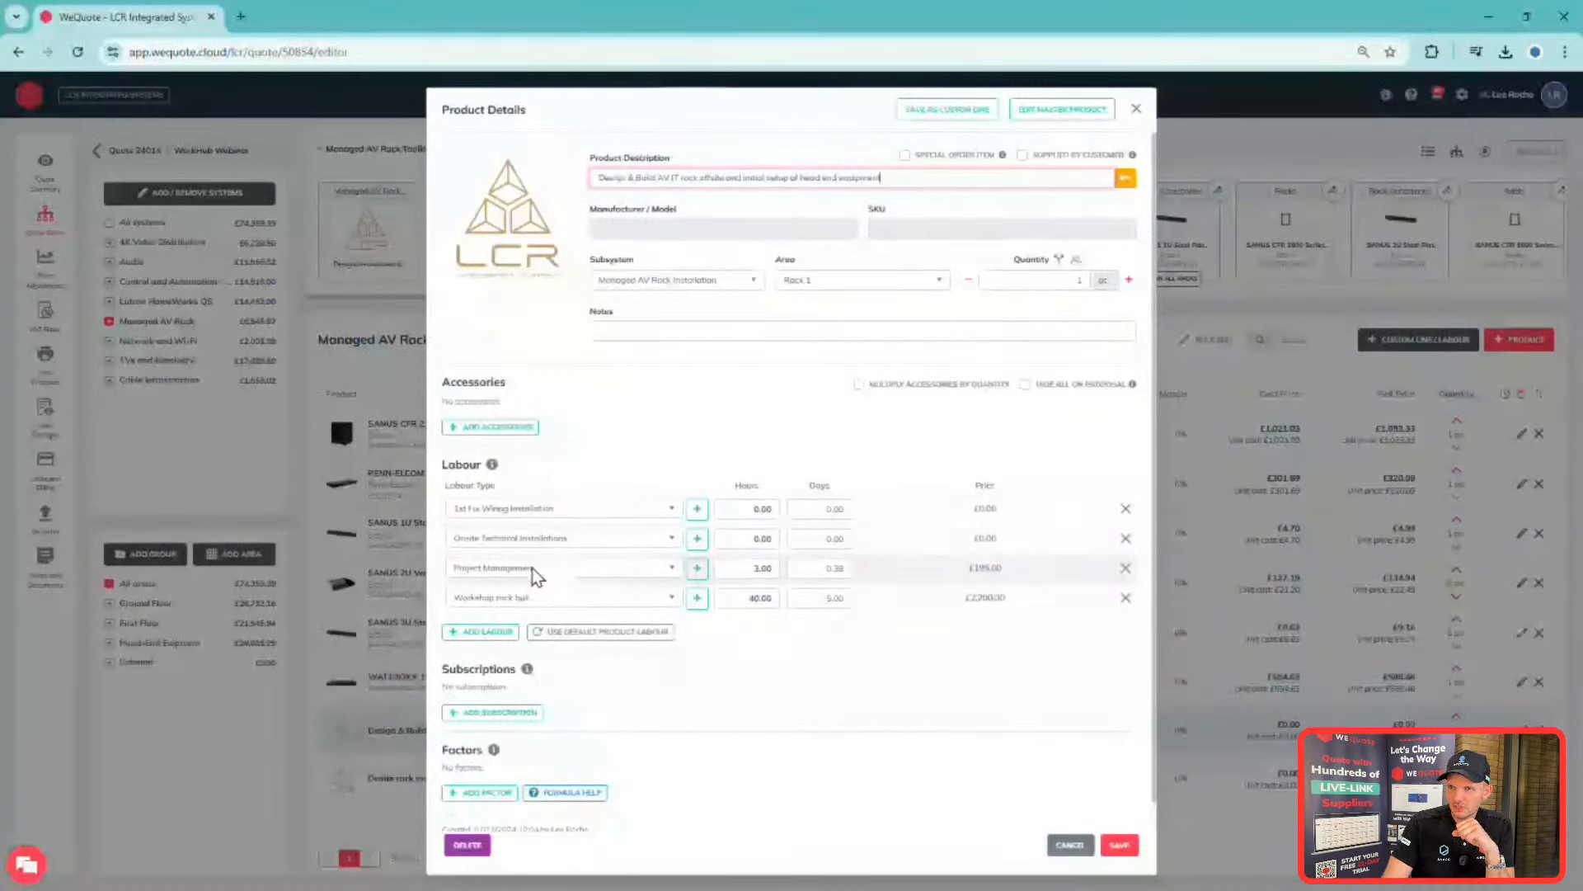
{"action": "left_click", "coordinate": [1124, 844]}
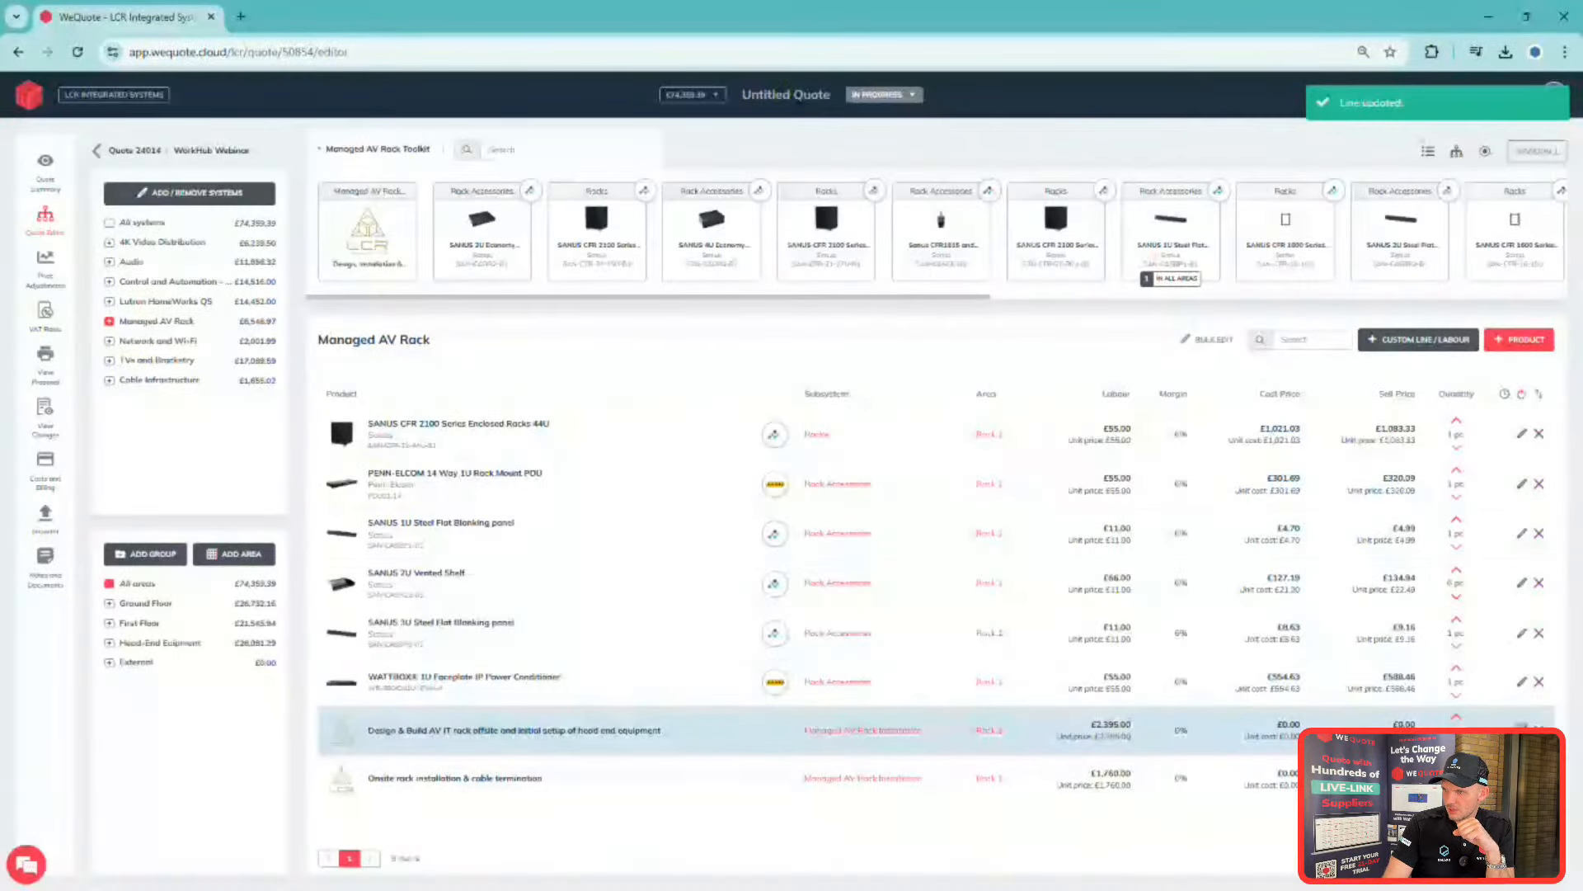
- Remove the onsite technical installation and Project Management labour from the Managed AV Rack's Design & Build line and save it
{"action": "left_click", "coordinate": [1522, 729]}
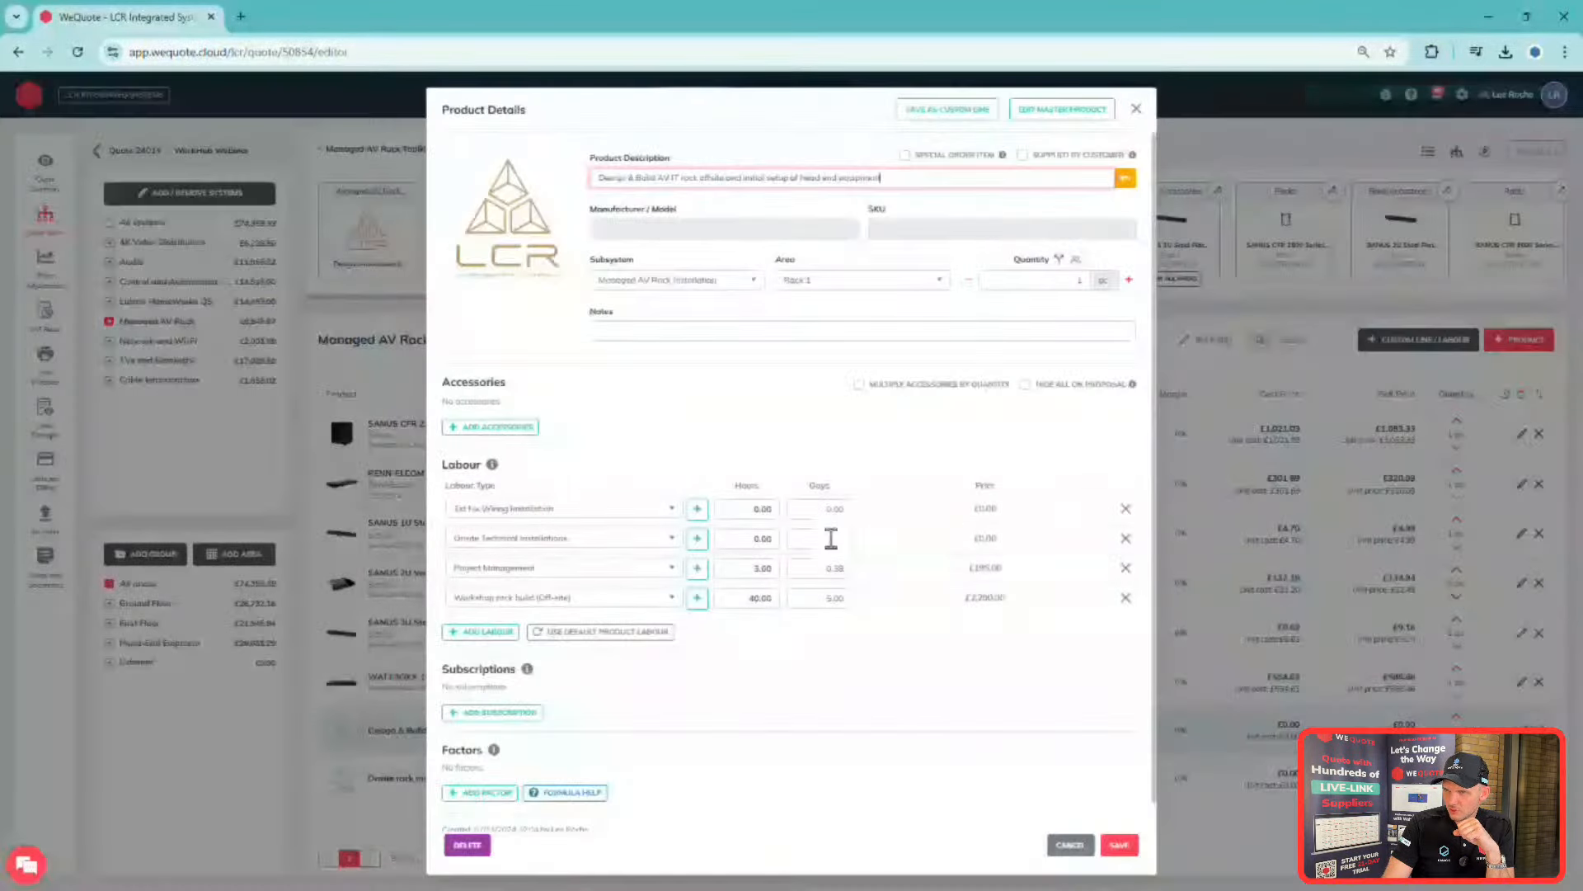
{"action": "left_click", "coordinate": [1124, 540]}
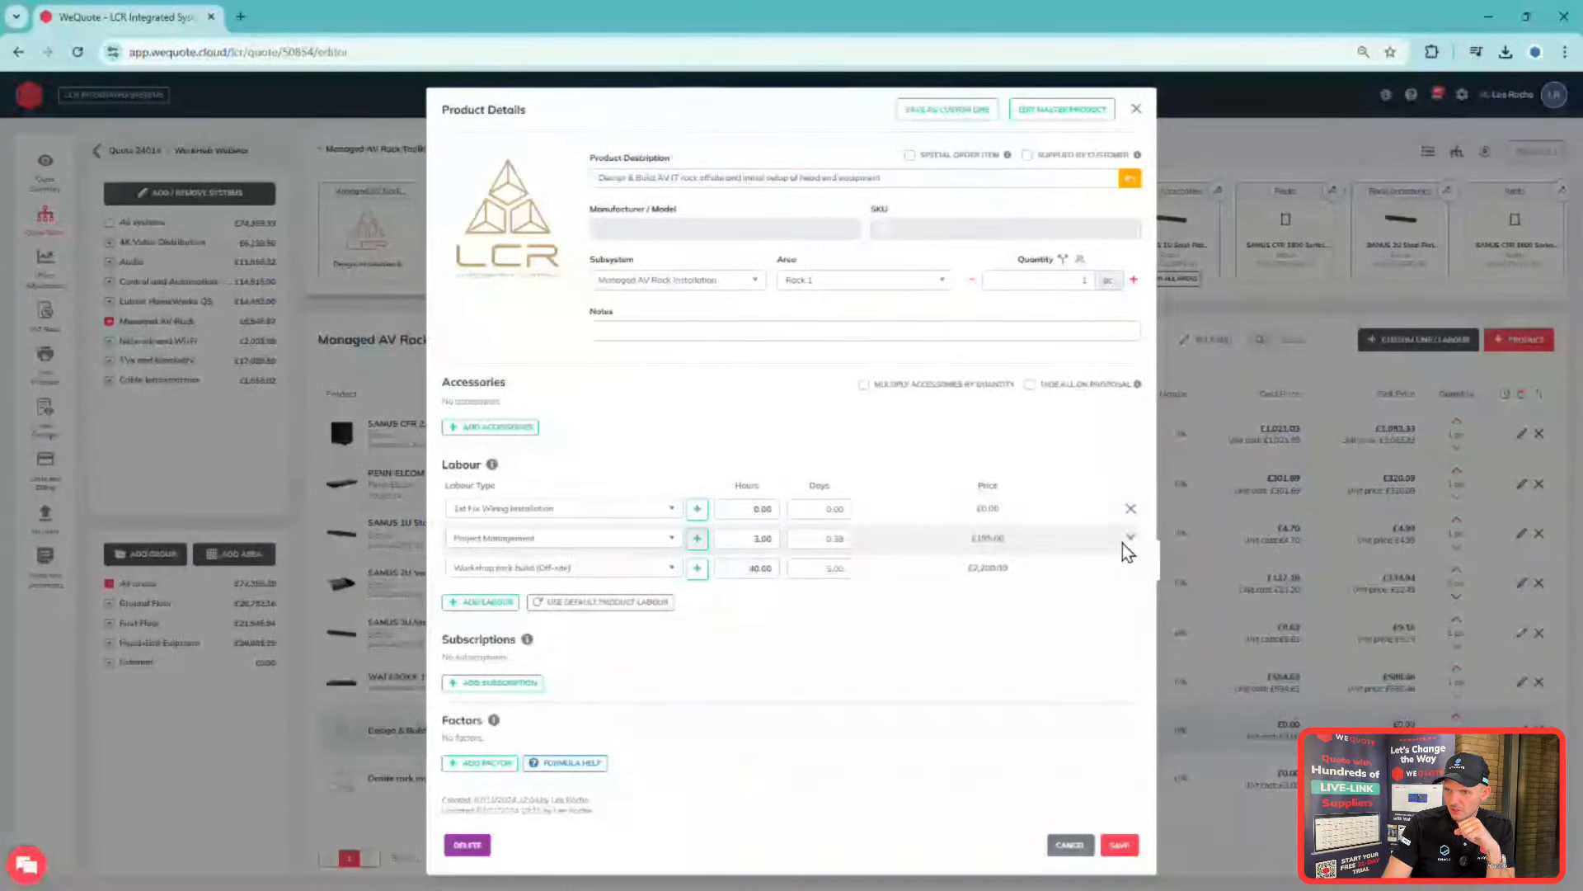
{"action": "left_click", "coordinate": [1130, 538]}
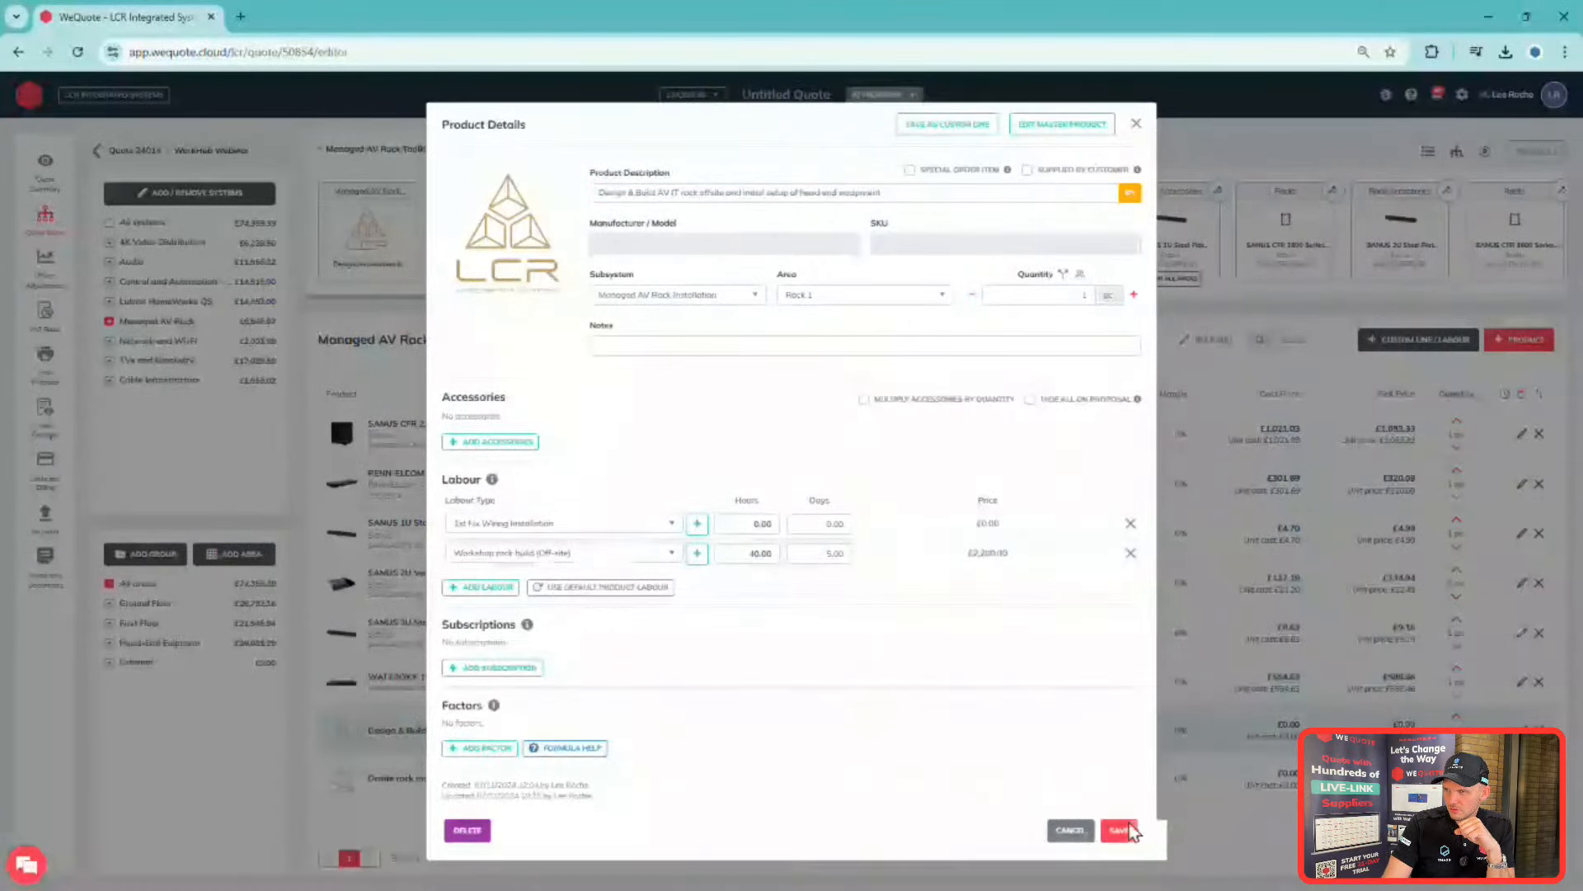
{"action": "left_click", "coordinate": [1120, 830]}
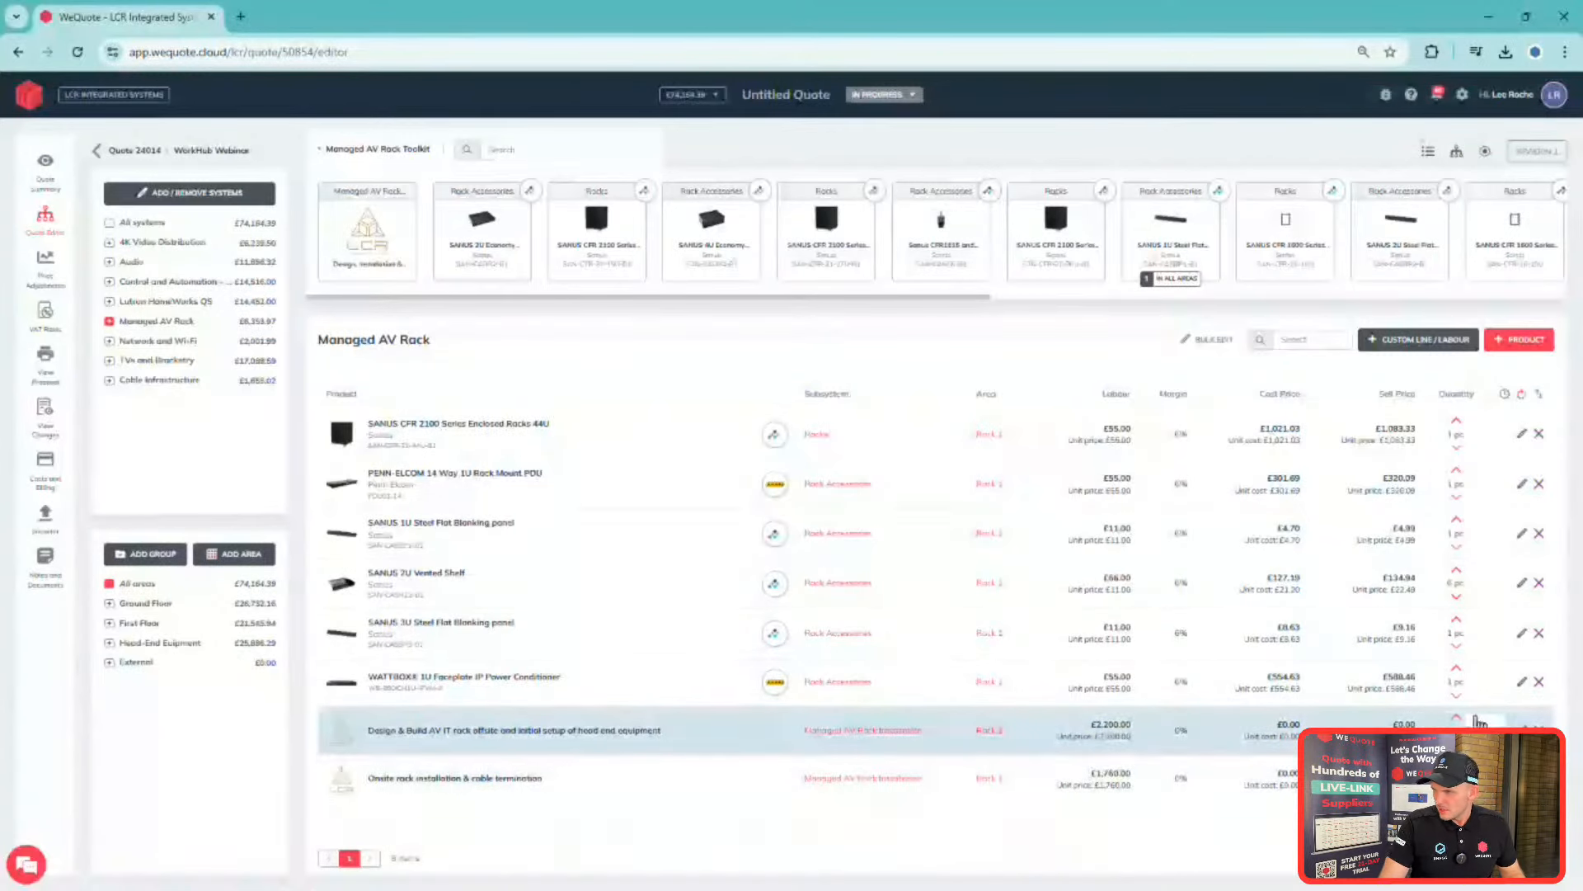
- Reopen the Design & Build line, remove its remaining zero-hour onsite technical installation labour, and save it
{"action": "left_click", "coordinate": [1523, 730]}
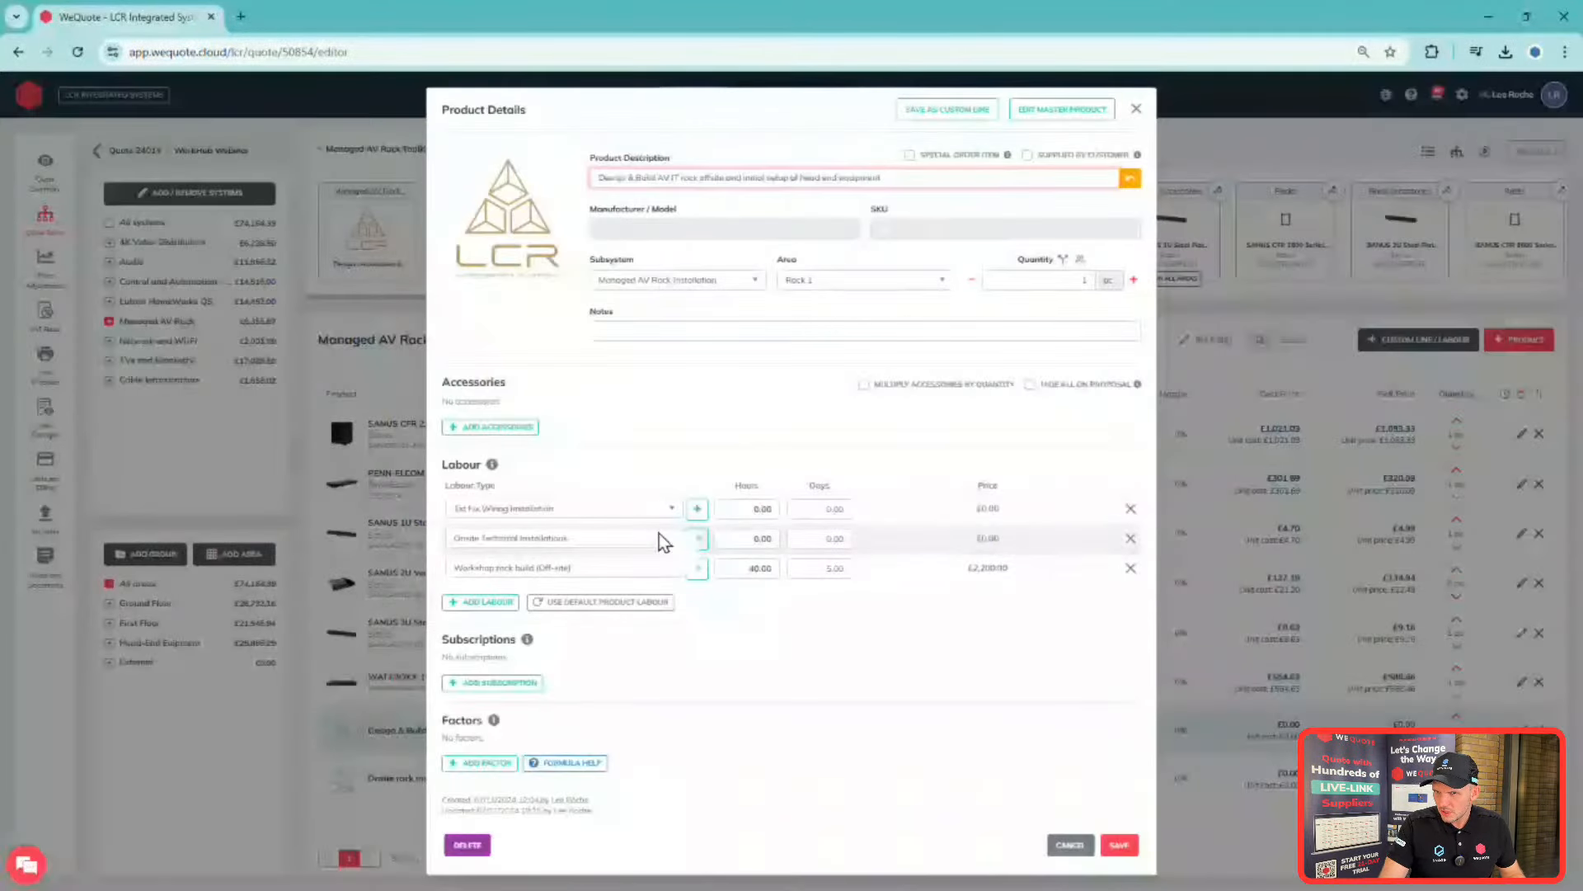
{"action": "left_click", "coordinate": [1130, 540]}
{"action": "left_click", "coordinate": [1120, 831]}
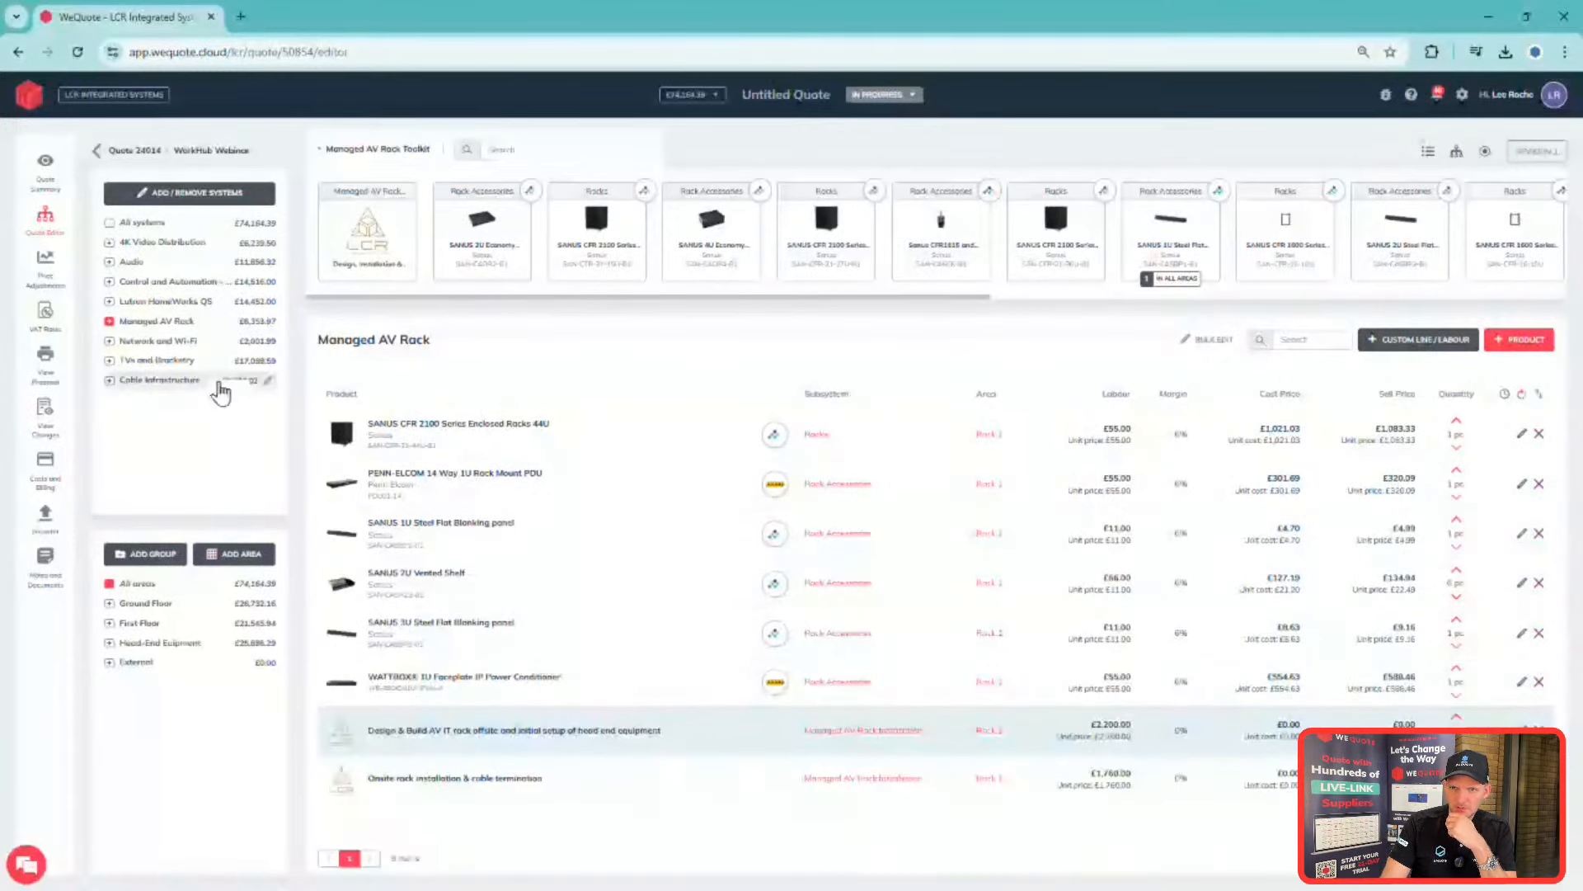
- Mark the quote's proposal as sent, confirming the items with zero cost, zero price and zero margin, and dismiss the sharing links
{"action": "left_click", "coordinate": [46, 367]}
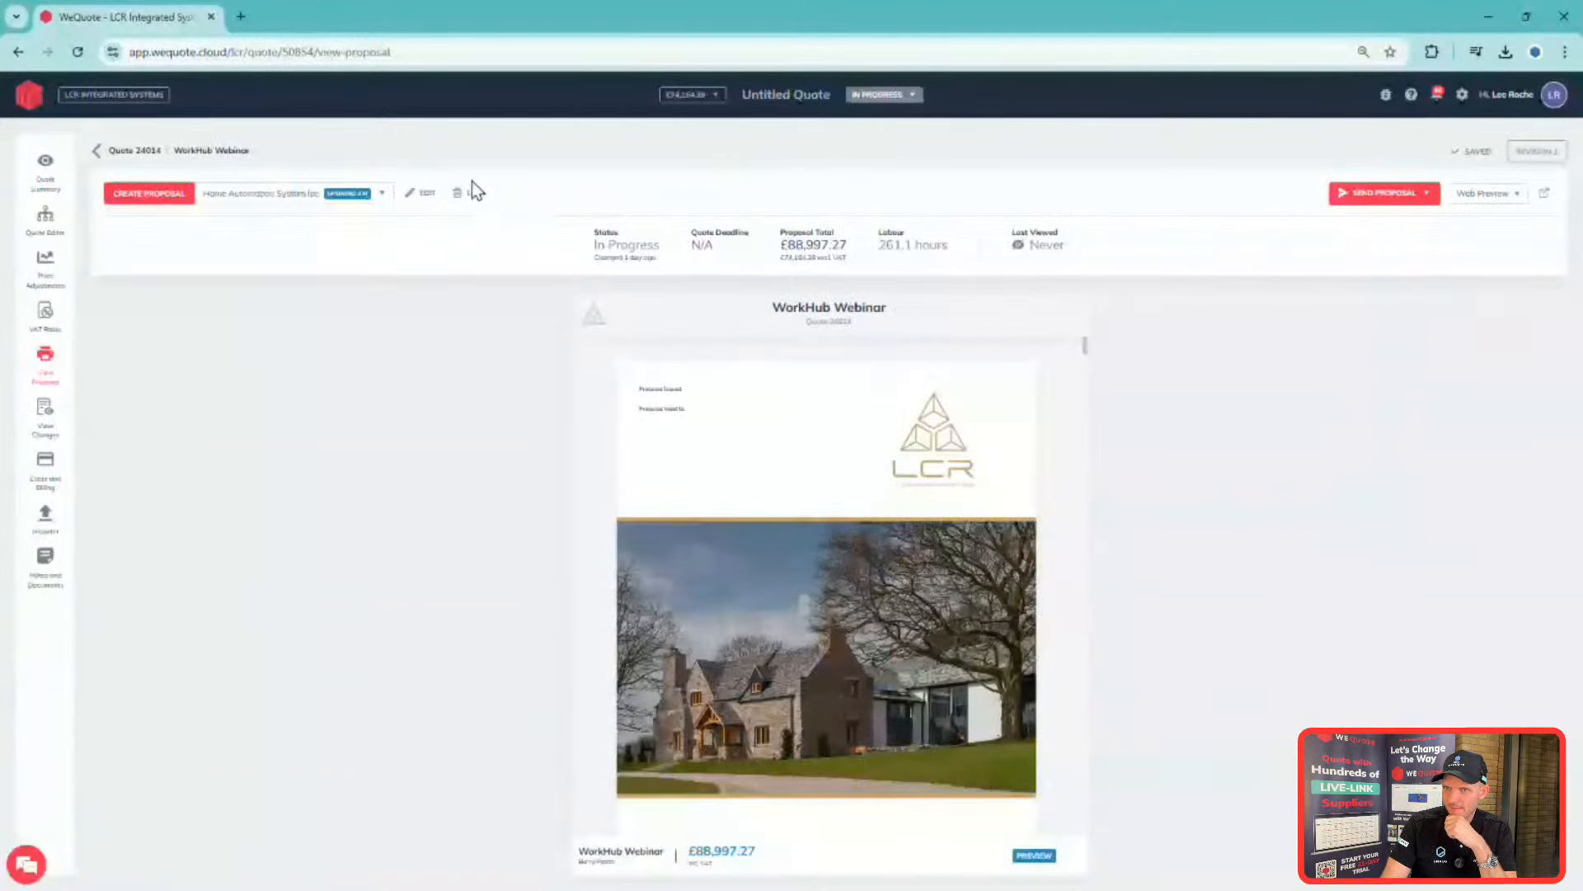
{"action": "left_click", "coordinate": [1352, 196]}
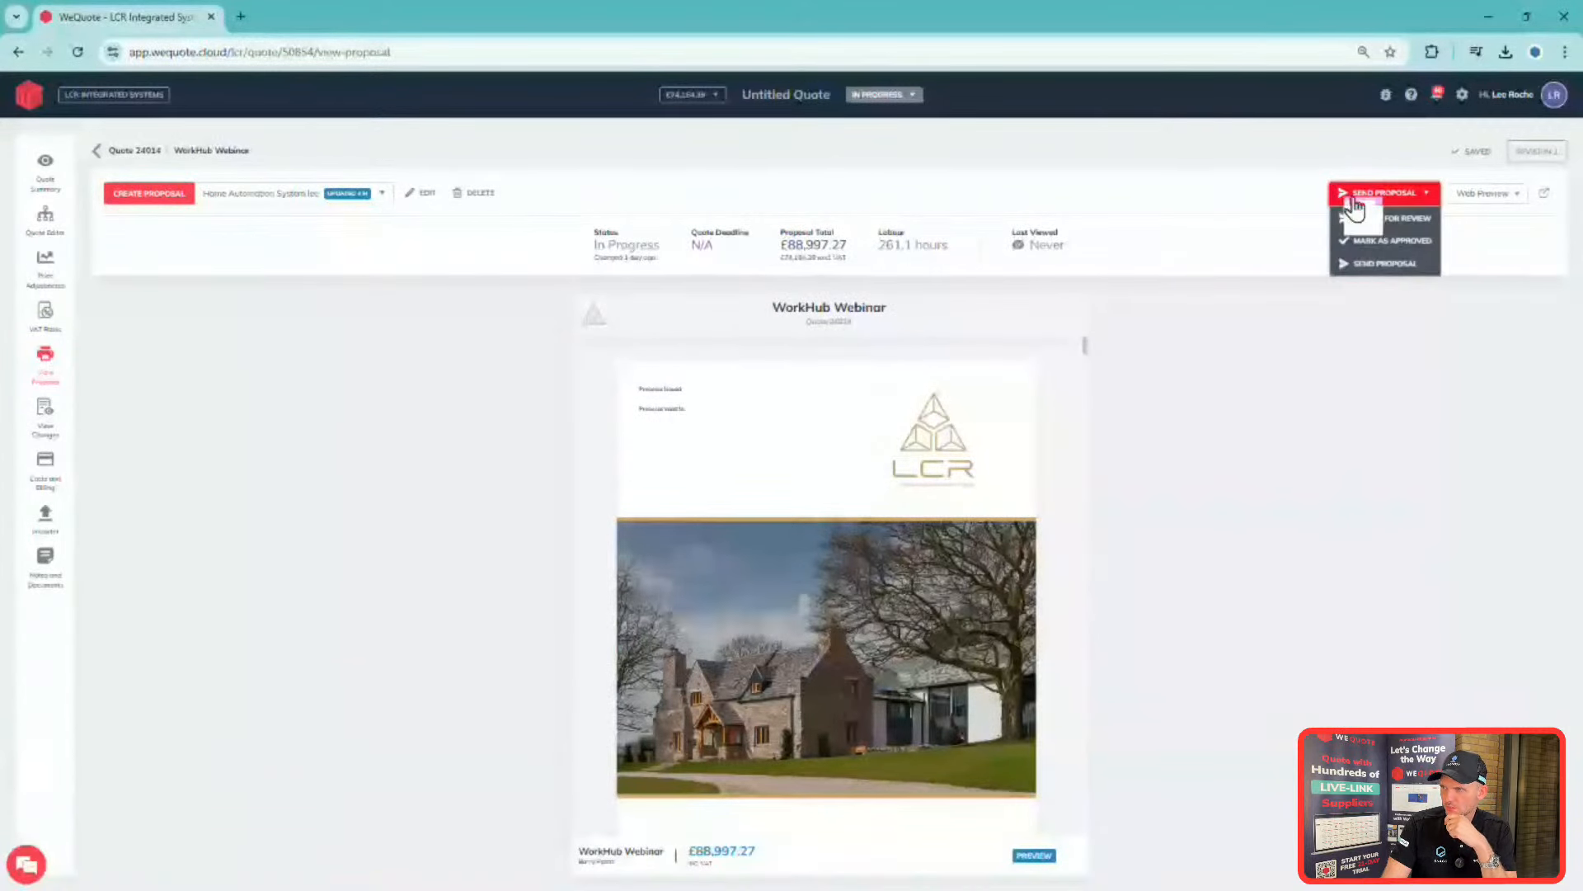
{"action": "left_click", "coordinate": [1369, 268]}
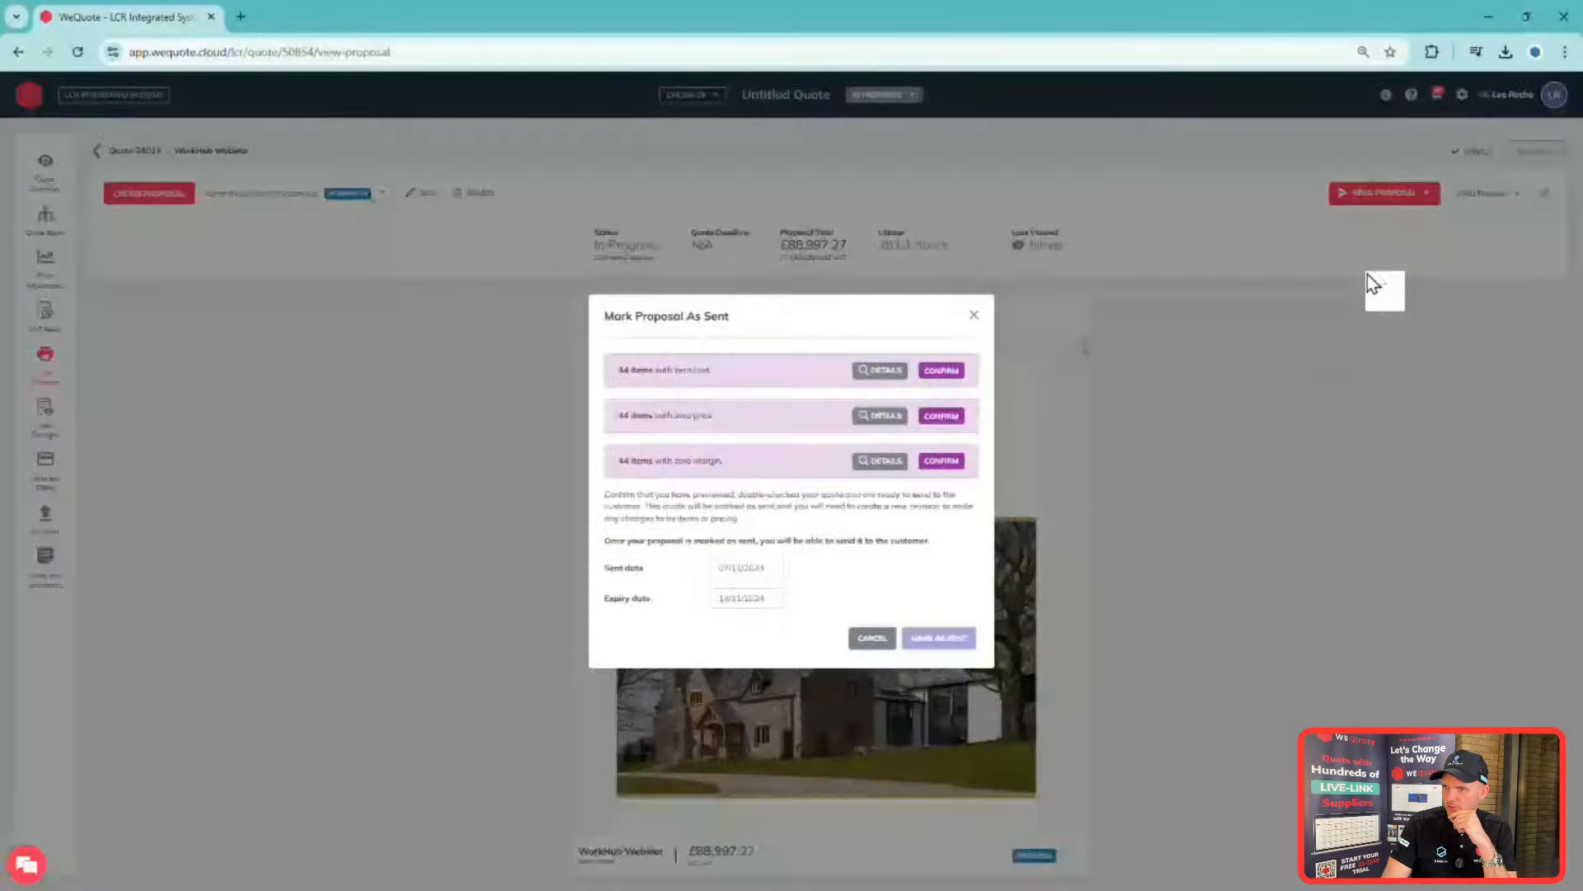
{"action": "left_click", "coordinate": [948, 375]}
{"action": "left_click", "coordinate": [944, 416]}
{"action": "left_click", "coordinate": [949, 463]}
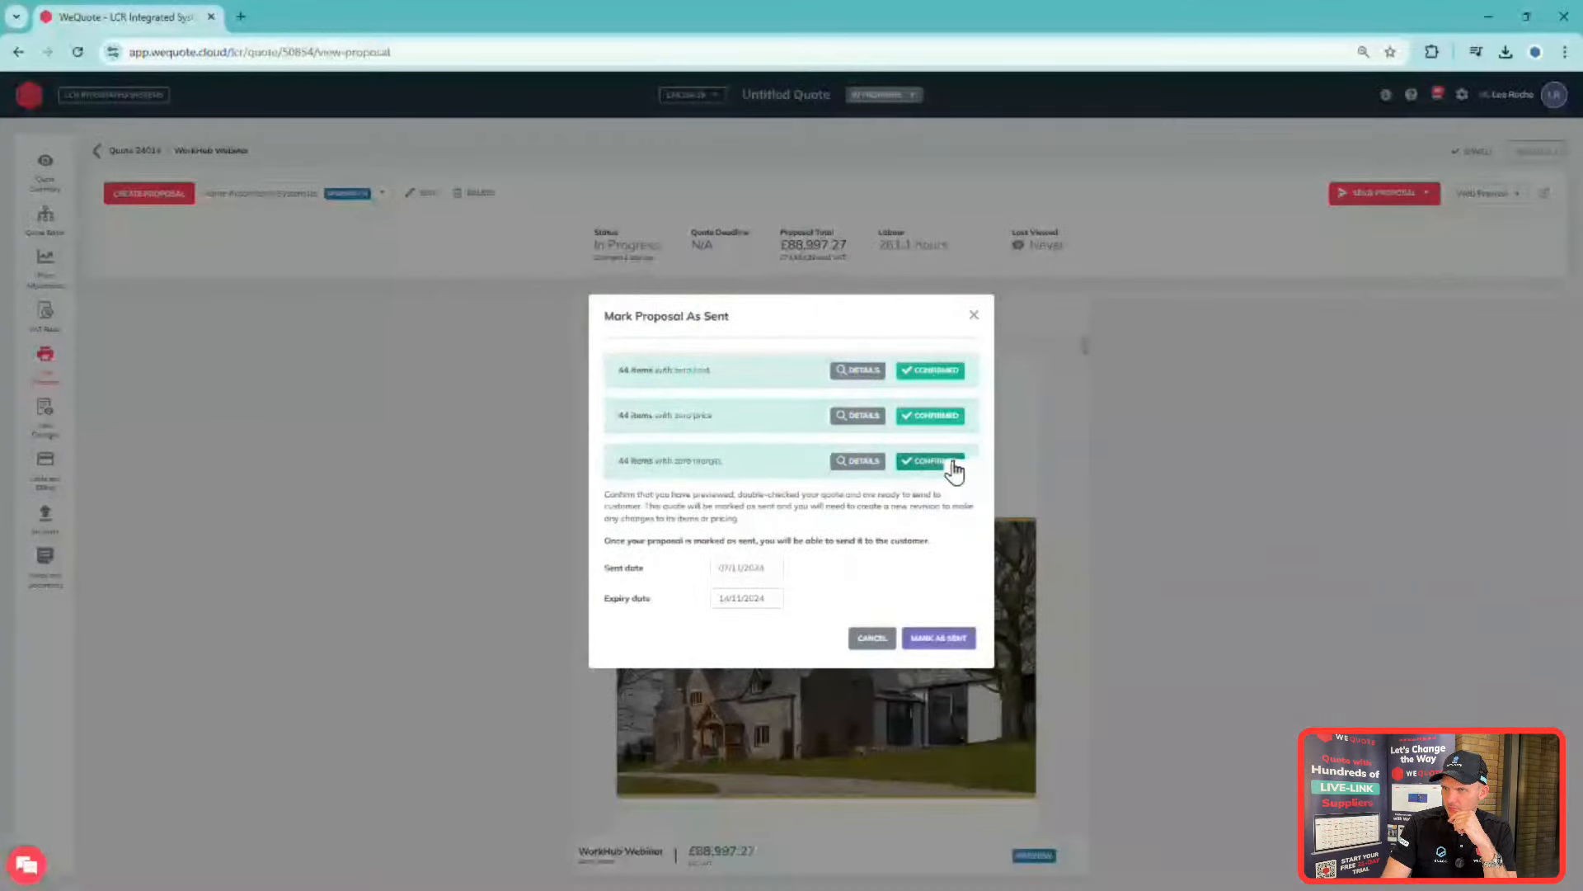
{"action": "left_click", "coordinate": [940, 640]}
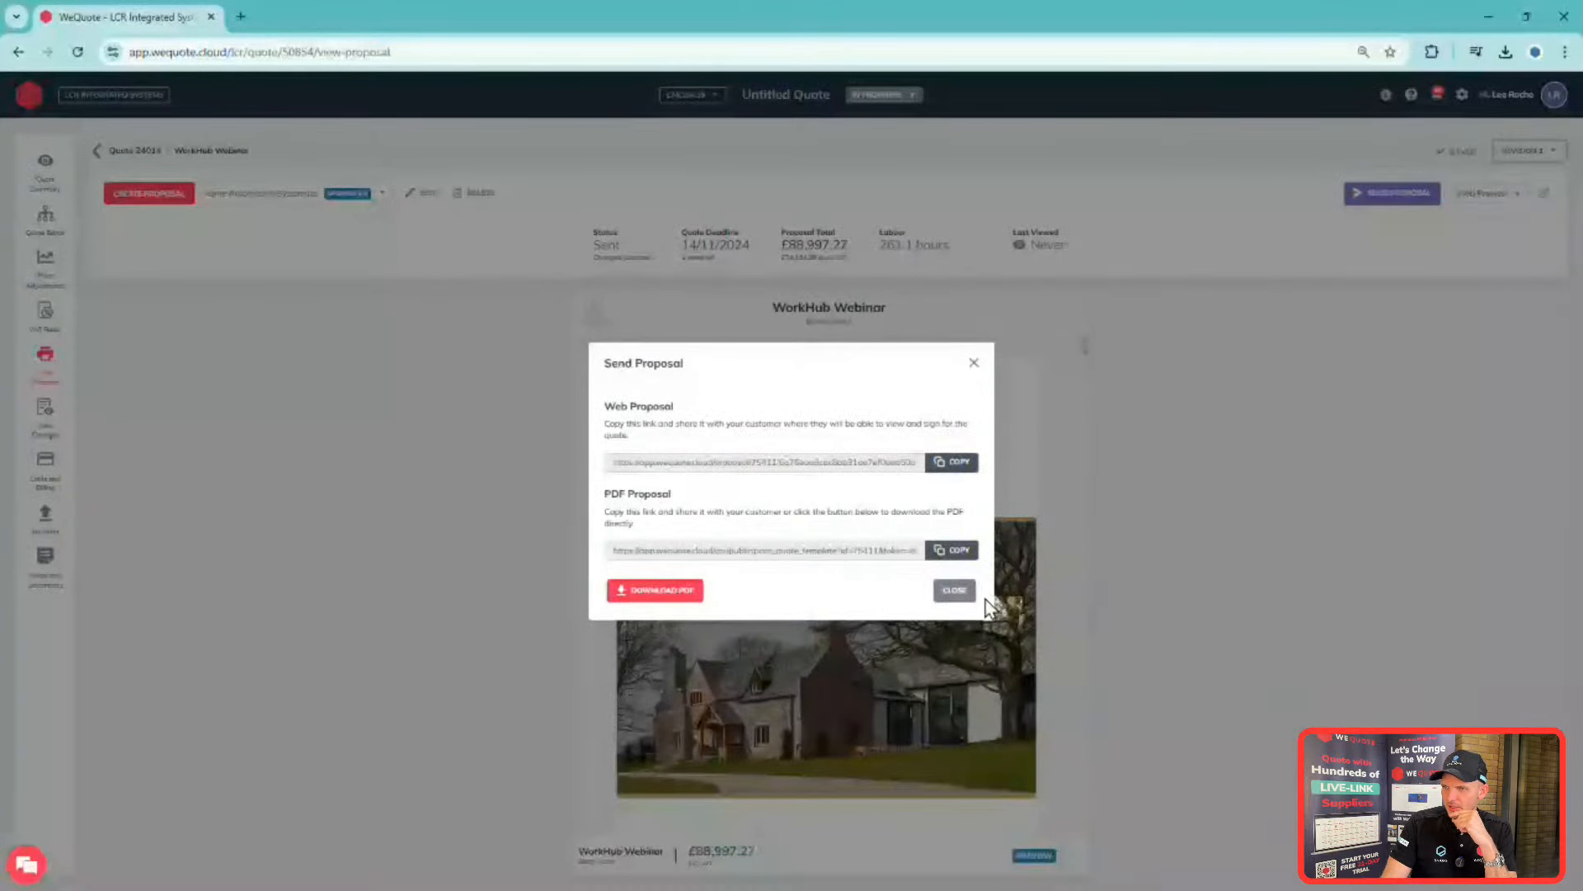
{"action": "left_click", "coordinate": [953, 590]}
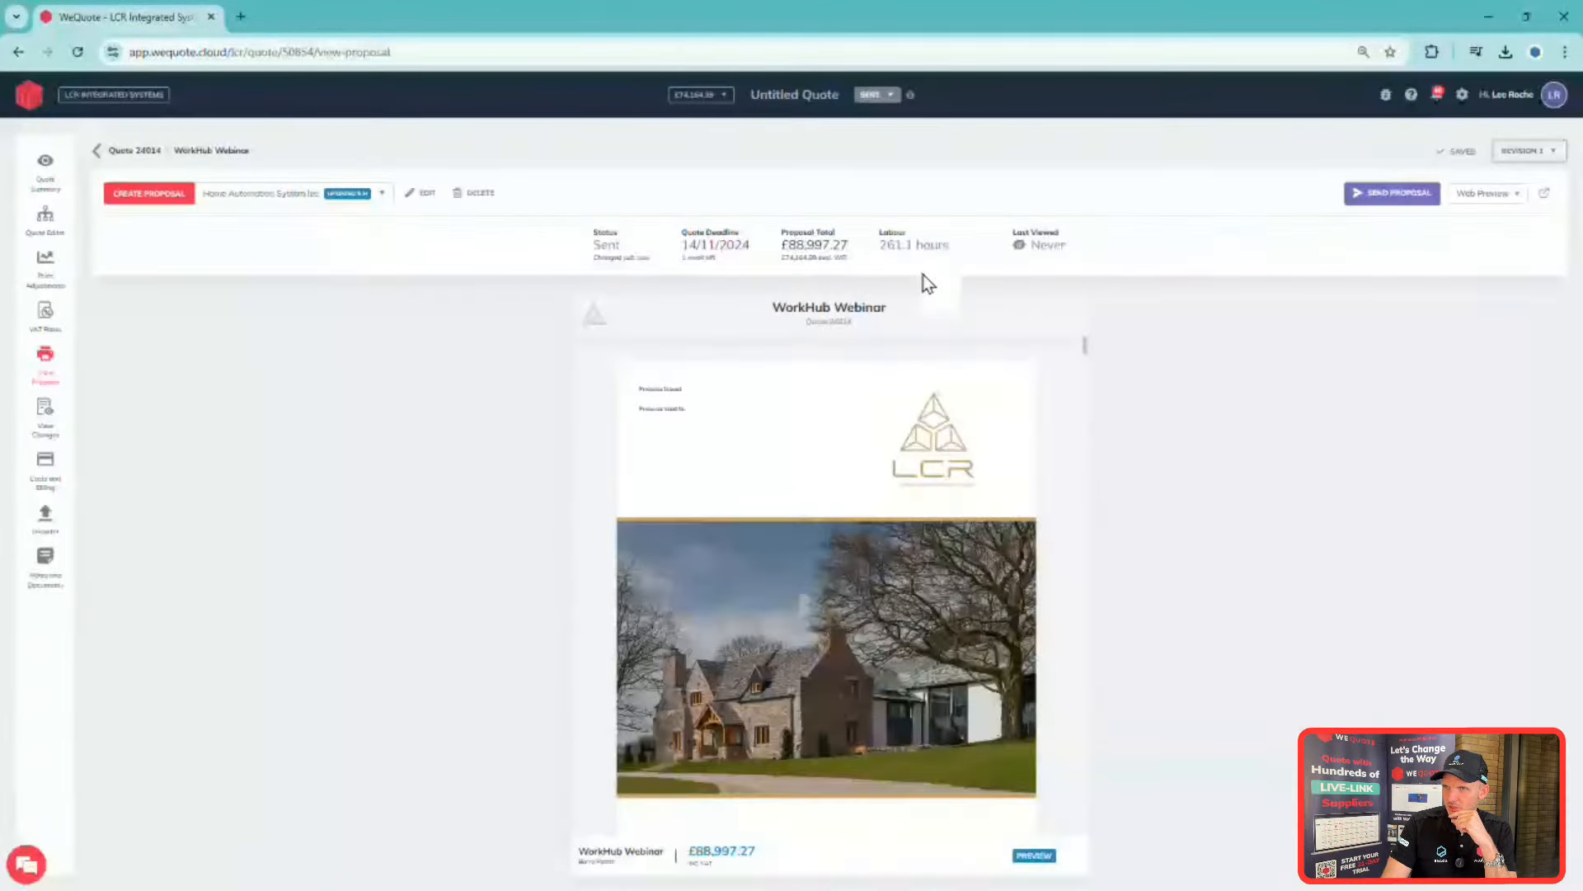
- Change the quote's status to Accepted, keeping the suggested accepted date
{"action": "left_click", "coordinate": [889, 98]}
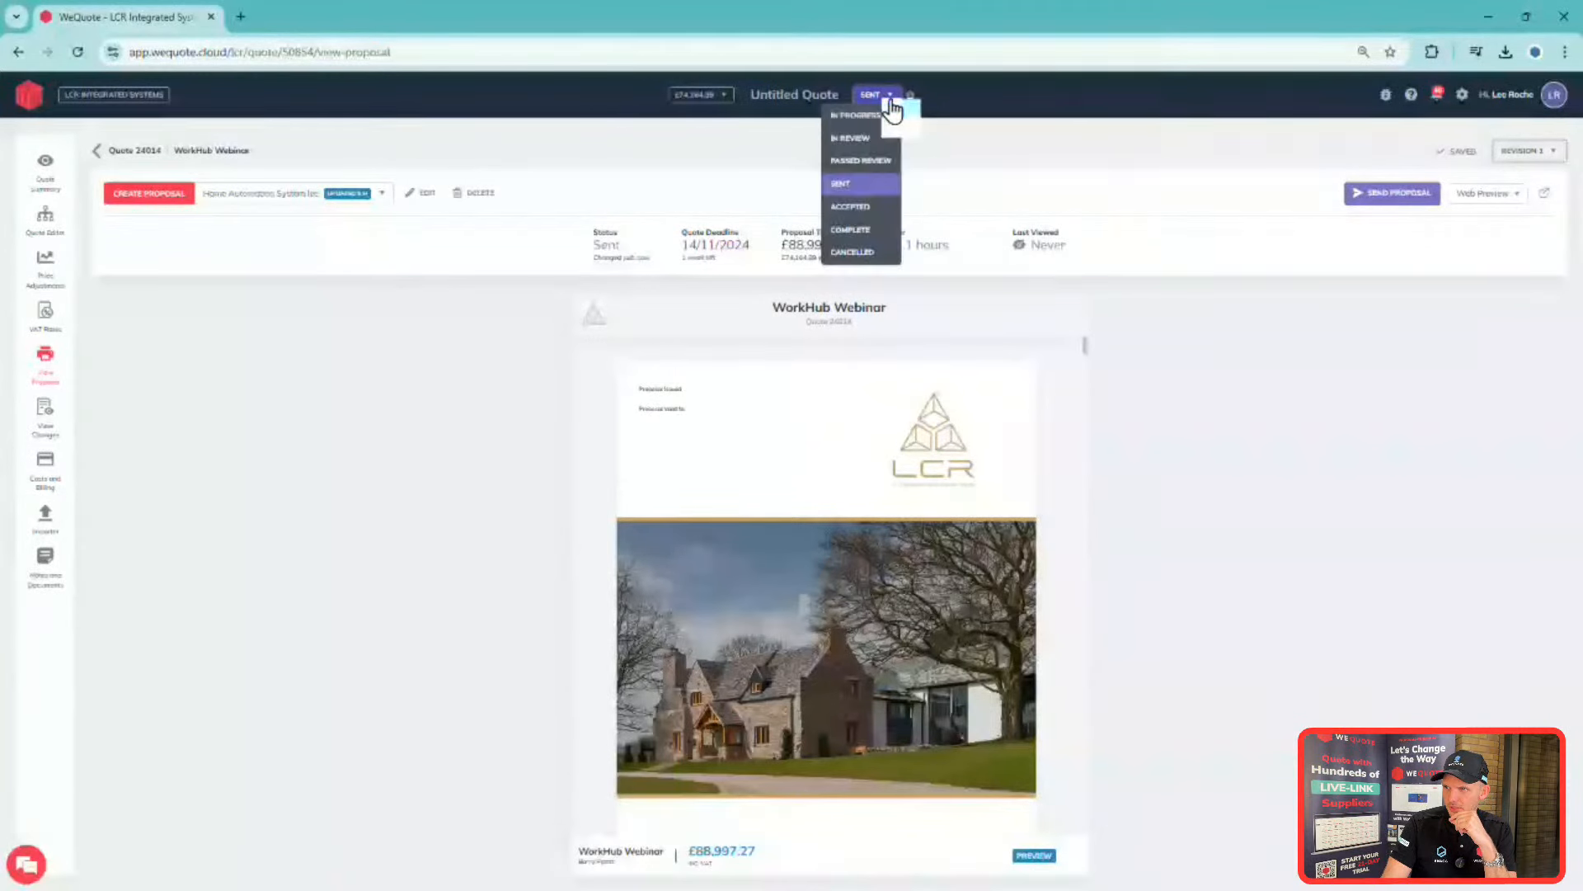
{"action": "left_click", "coordinate": [882, 207]}
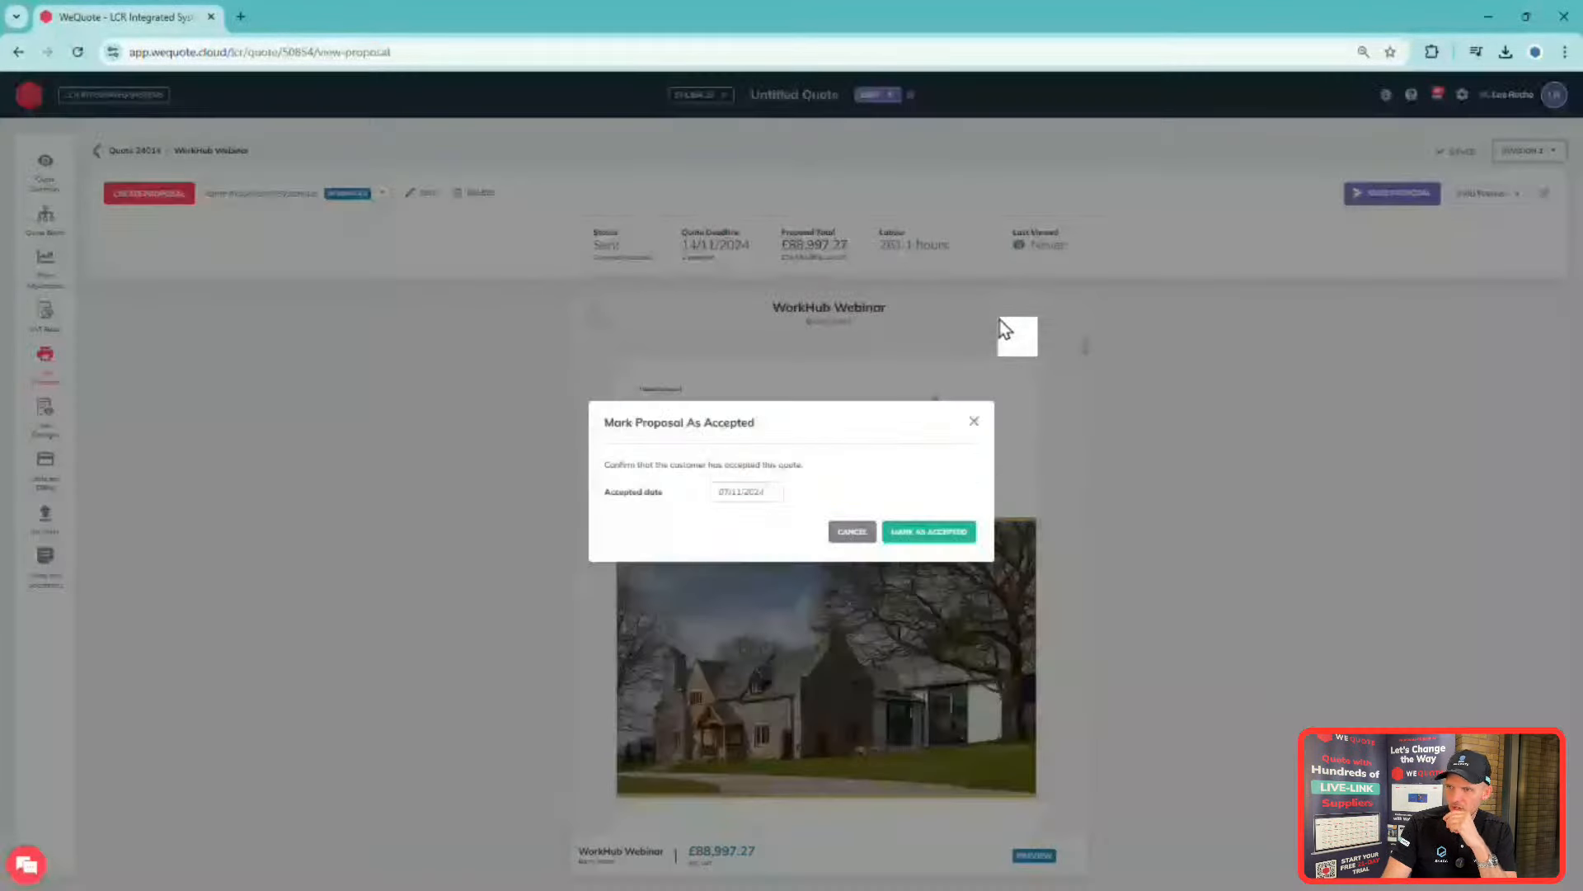
{"action": "left_click", "coordinate": [944, 531]}
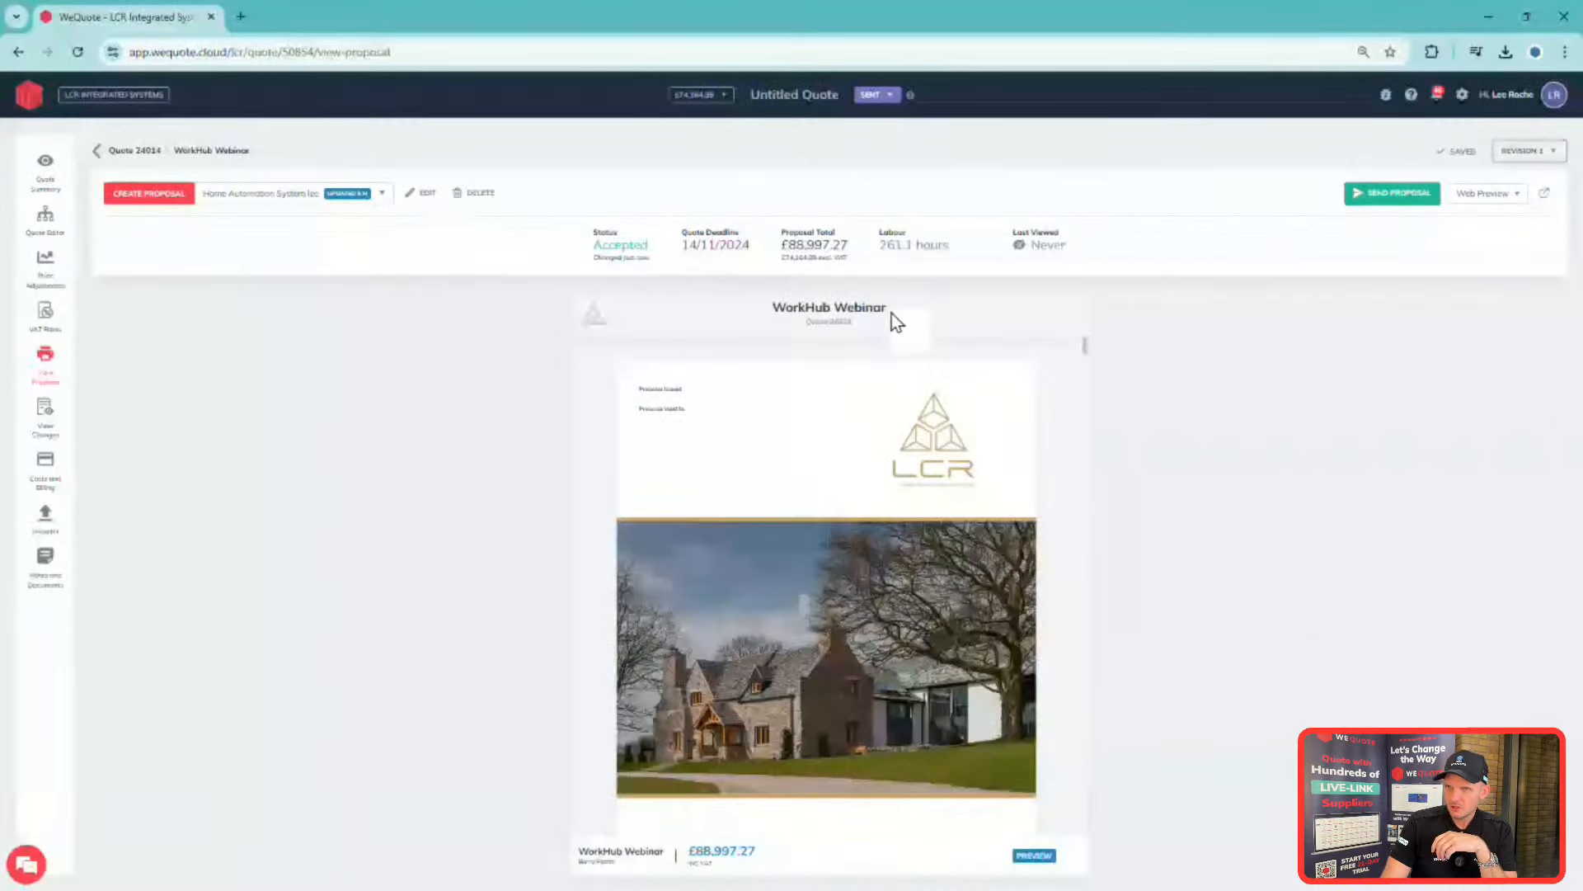
- Open the WorkHub Webinar project linked in the quote's summary details
{"action": "left_click", "coordinate": [46, 169]}
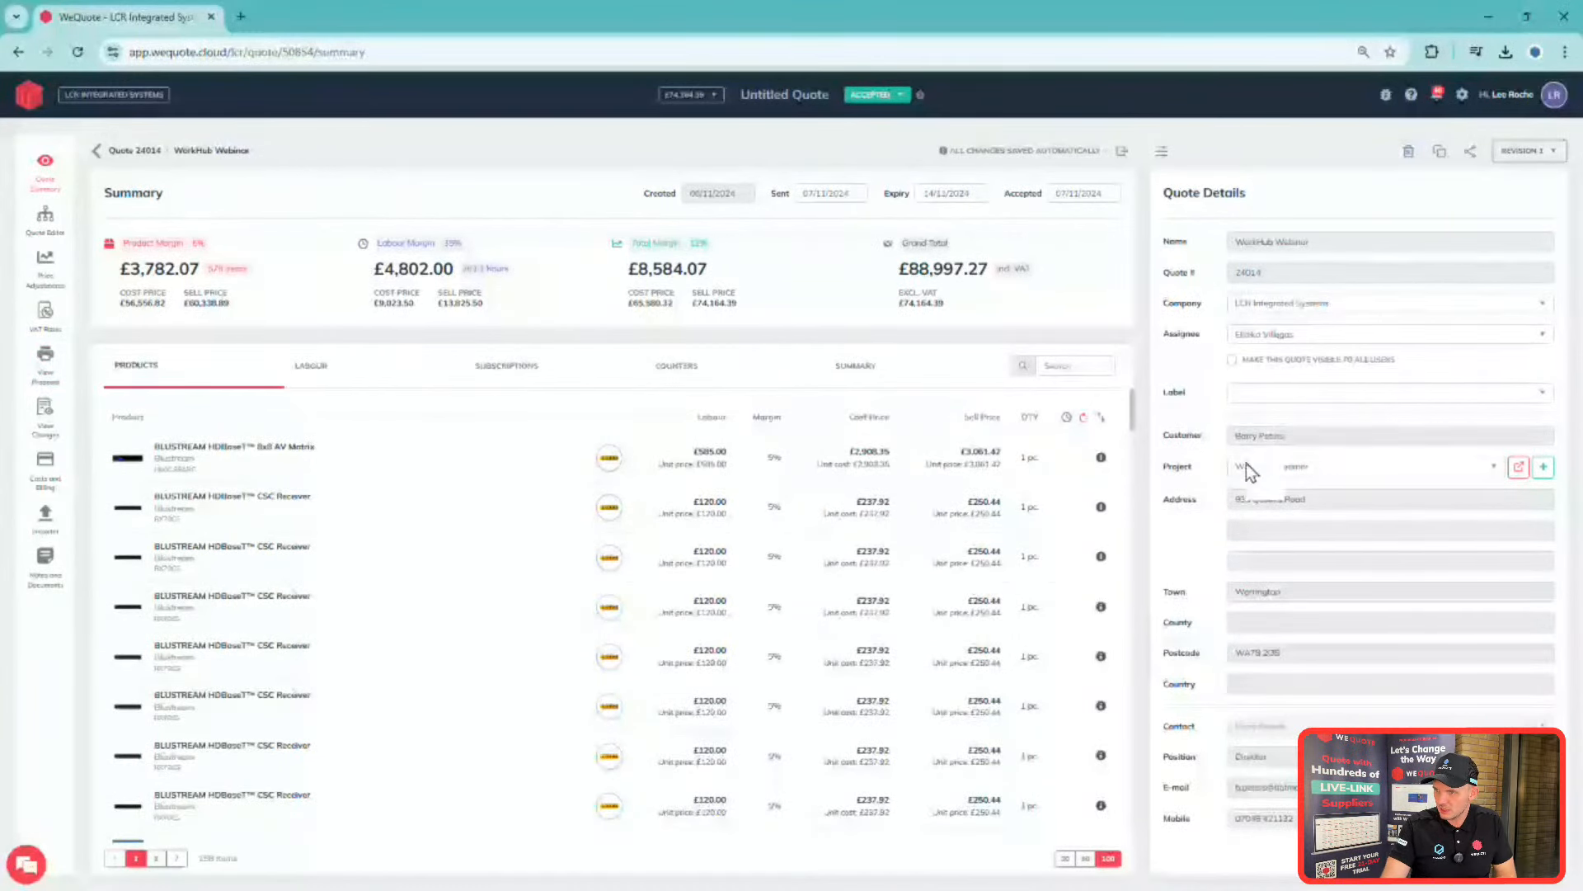
{"action": "left_click", "coordinate": [1519, 472]}
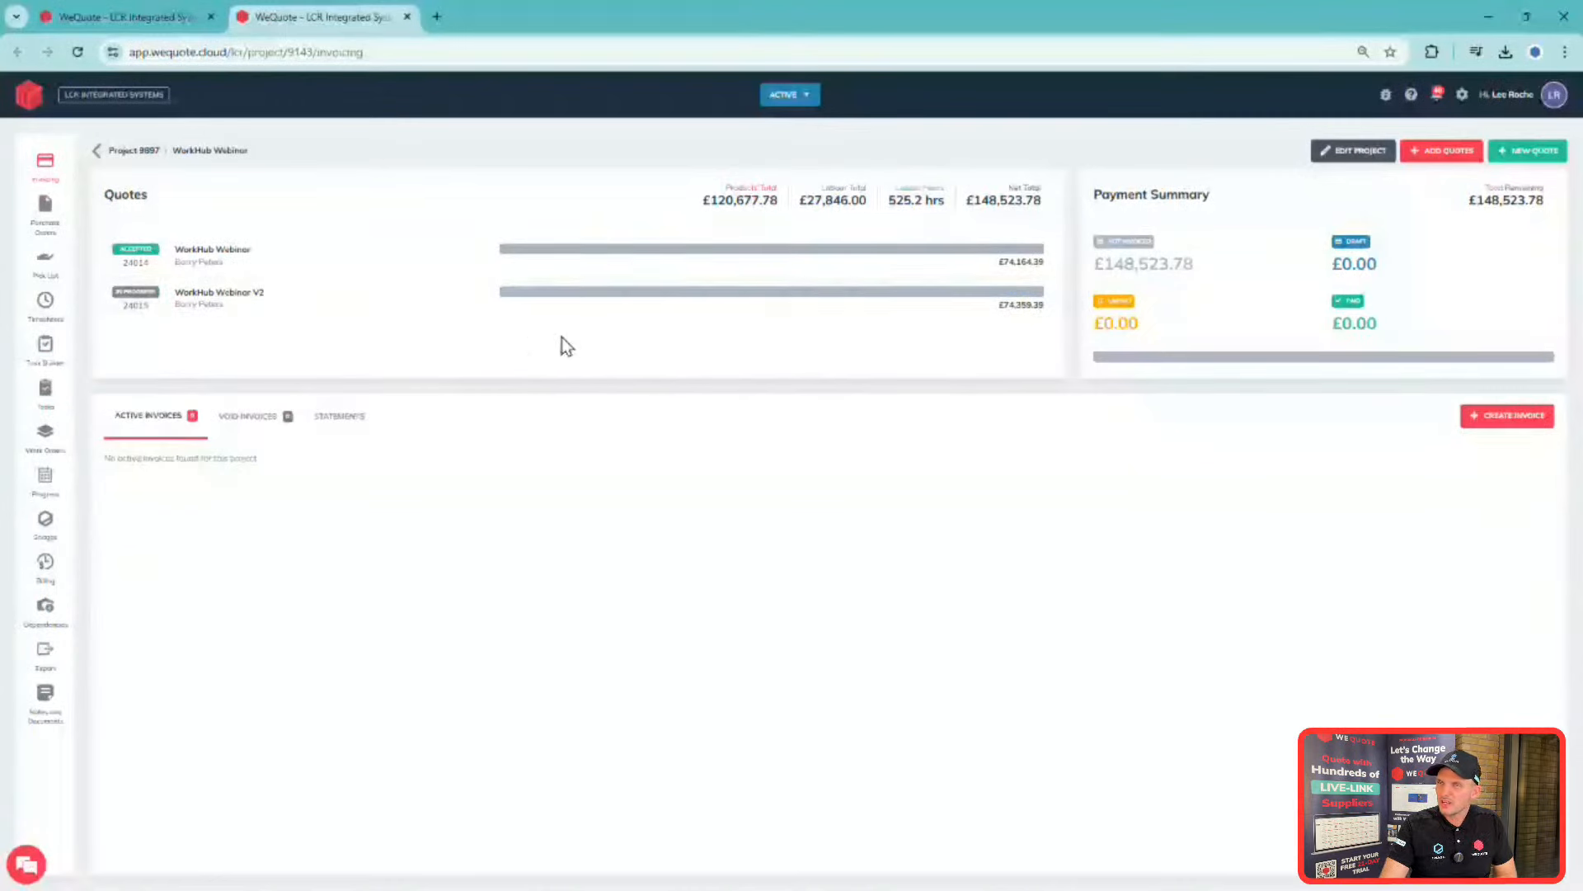
- Review the project's details, including its schedule colour, and save them
{"action": "left_click", "coordinate": [1349, 152]}
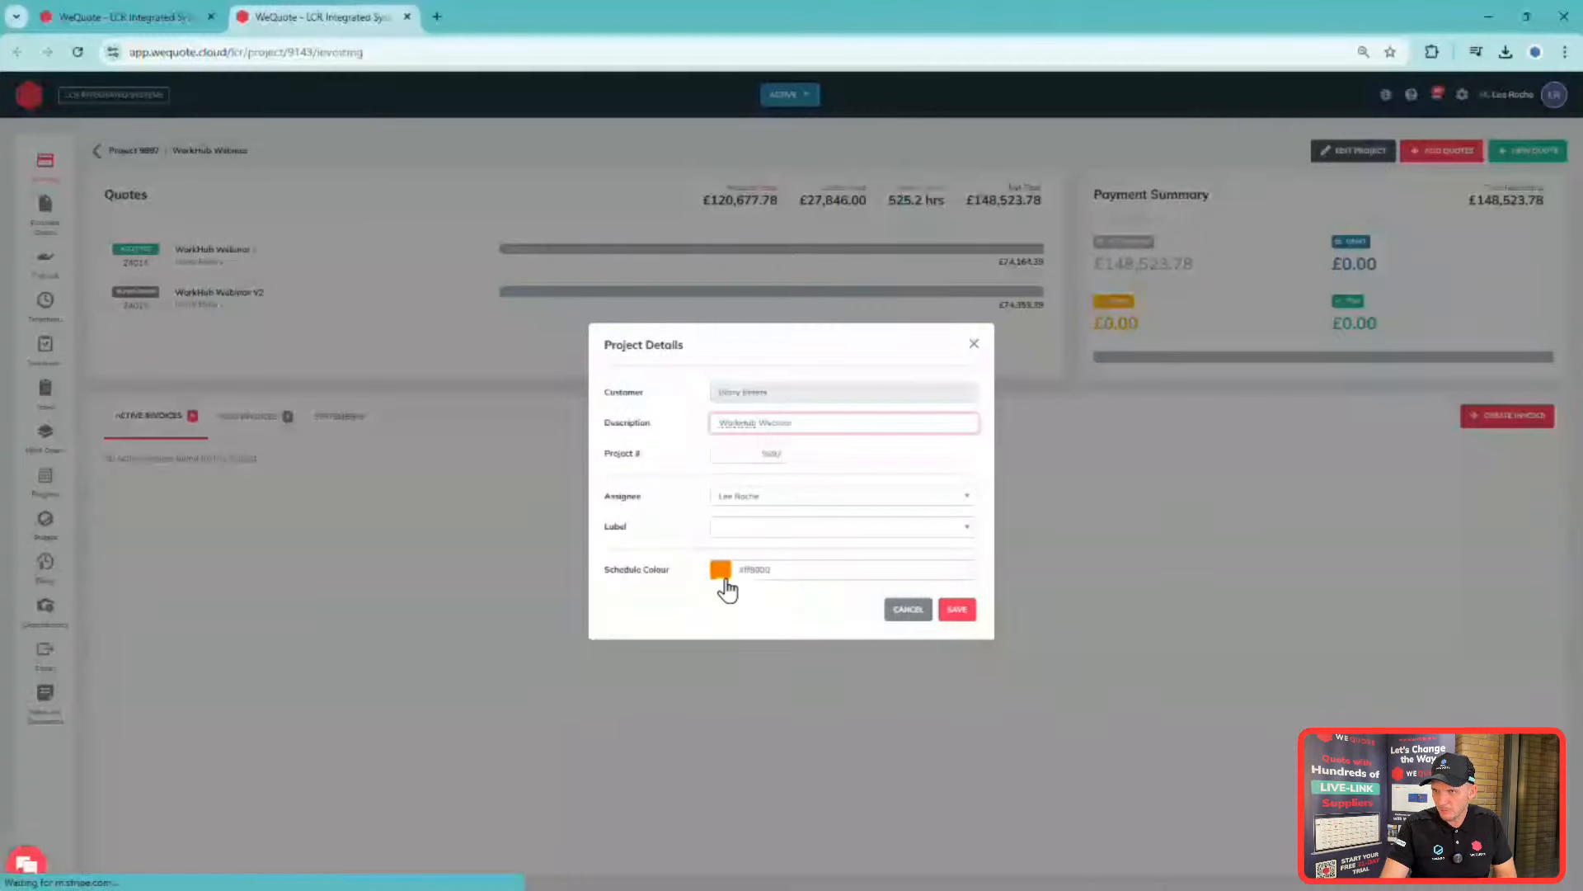
{"action": "left_click", "coordinate": [965, 614]}
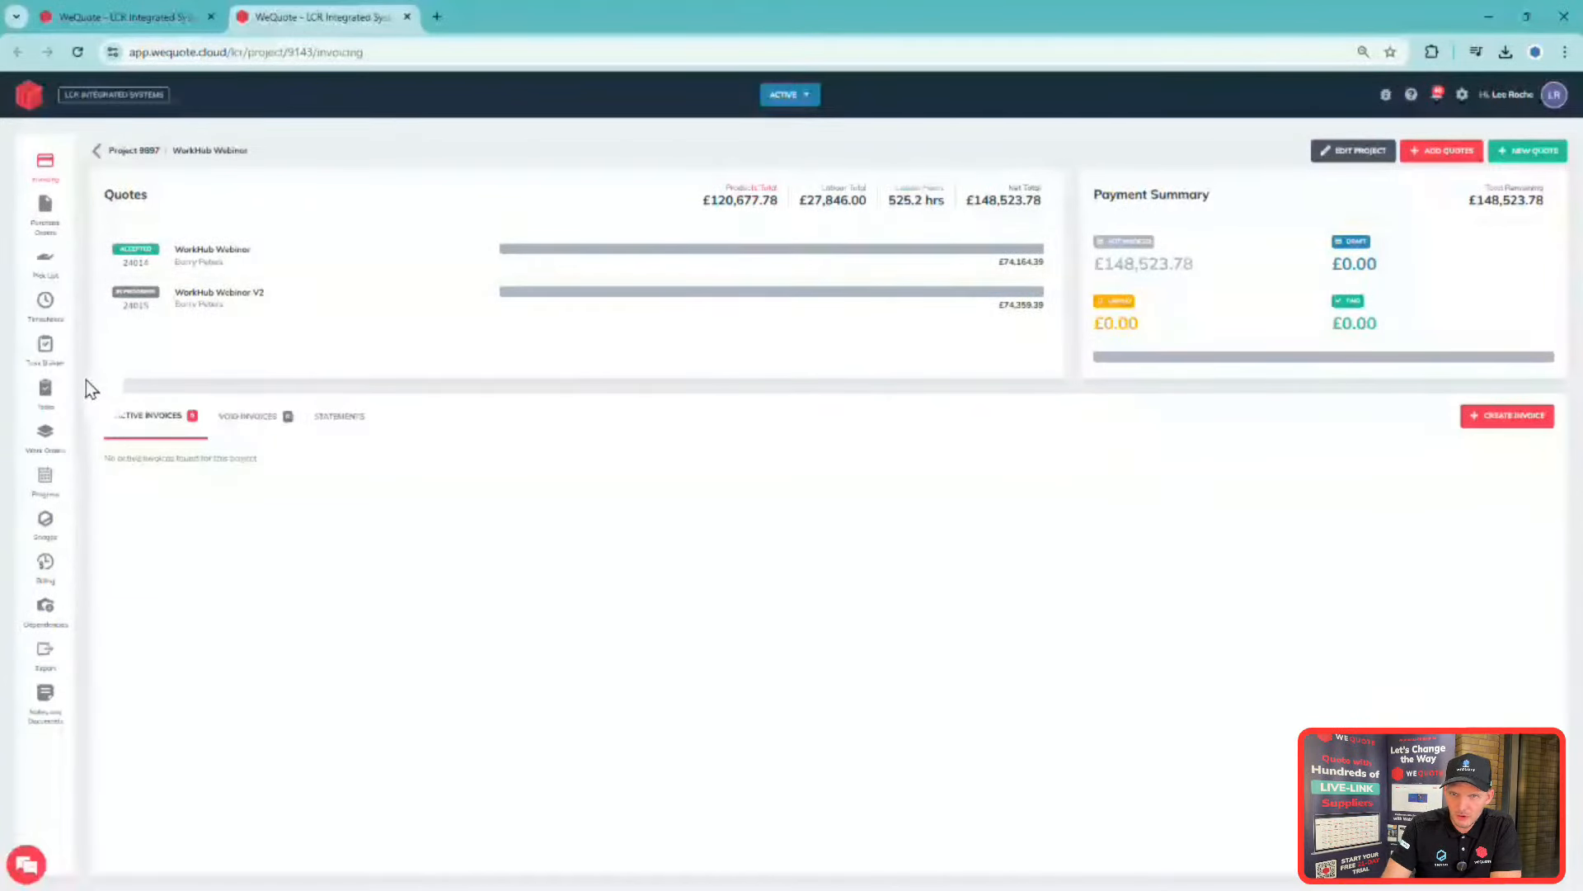
- In the project's task builder, start a simple task named "Site meeting" with the description "hand with contractor and drawings"
{"action": "left_click", "coordinate": [45, 366]}
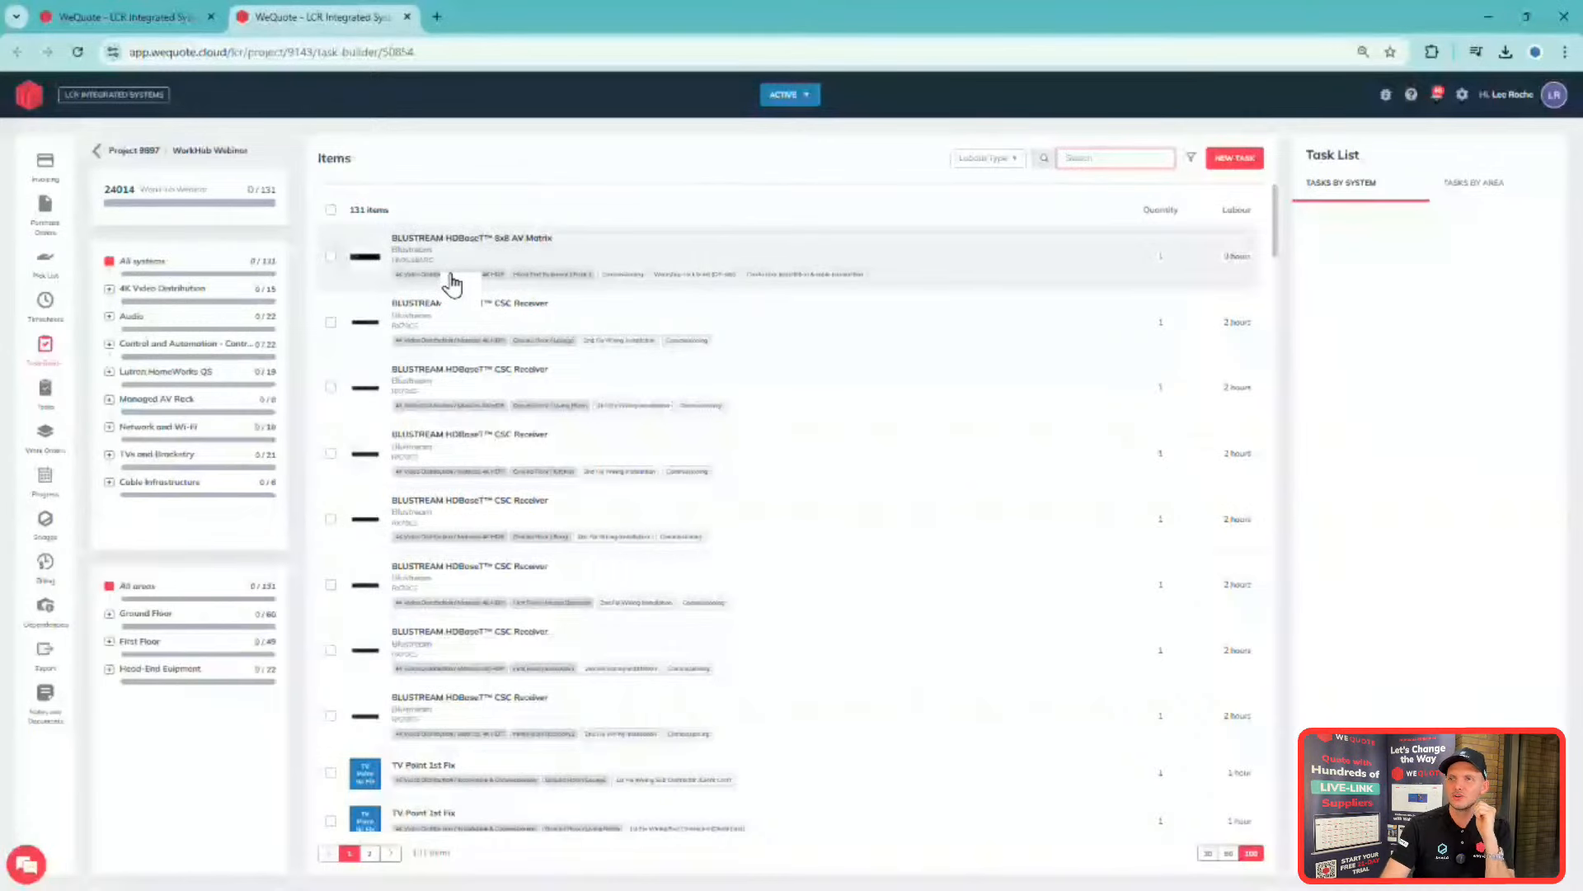
{"action": "left_click", "coordinate": [1251, 161]}
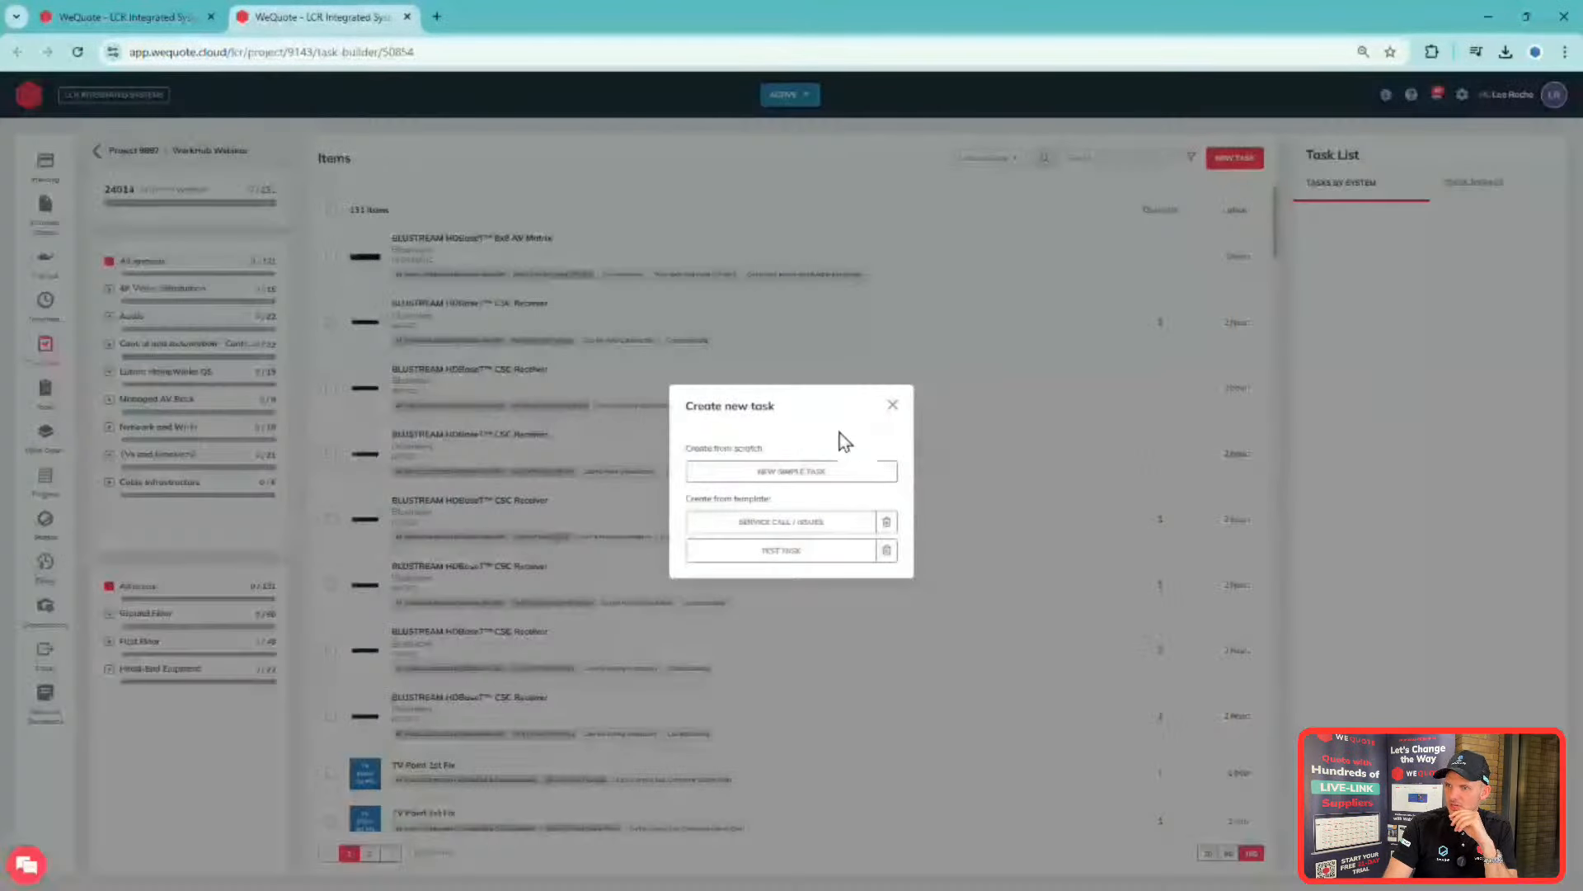
{"action": "left_click", "coordinate": [824, 490]}
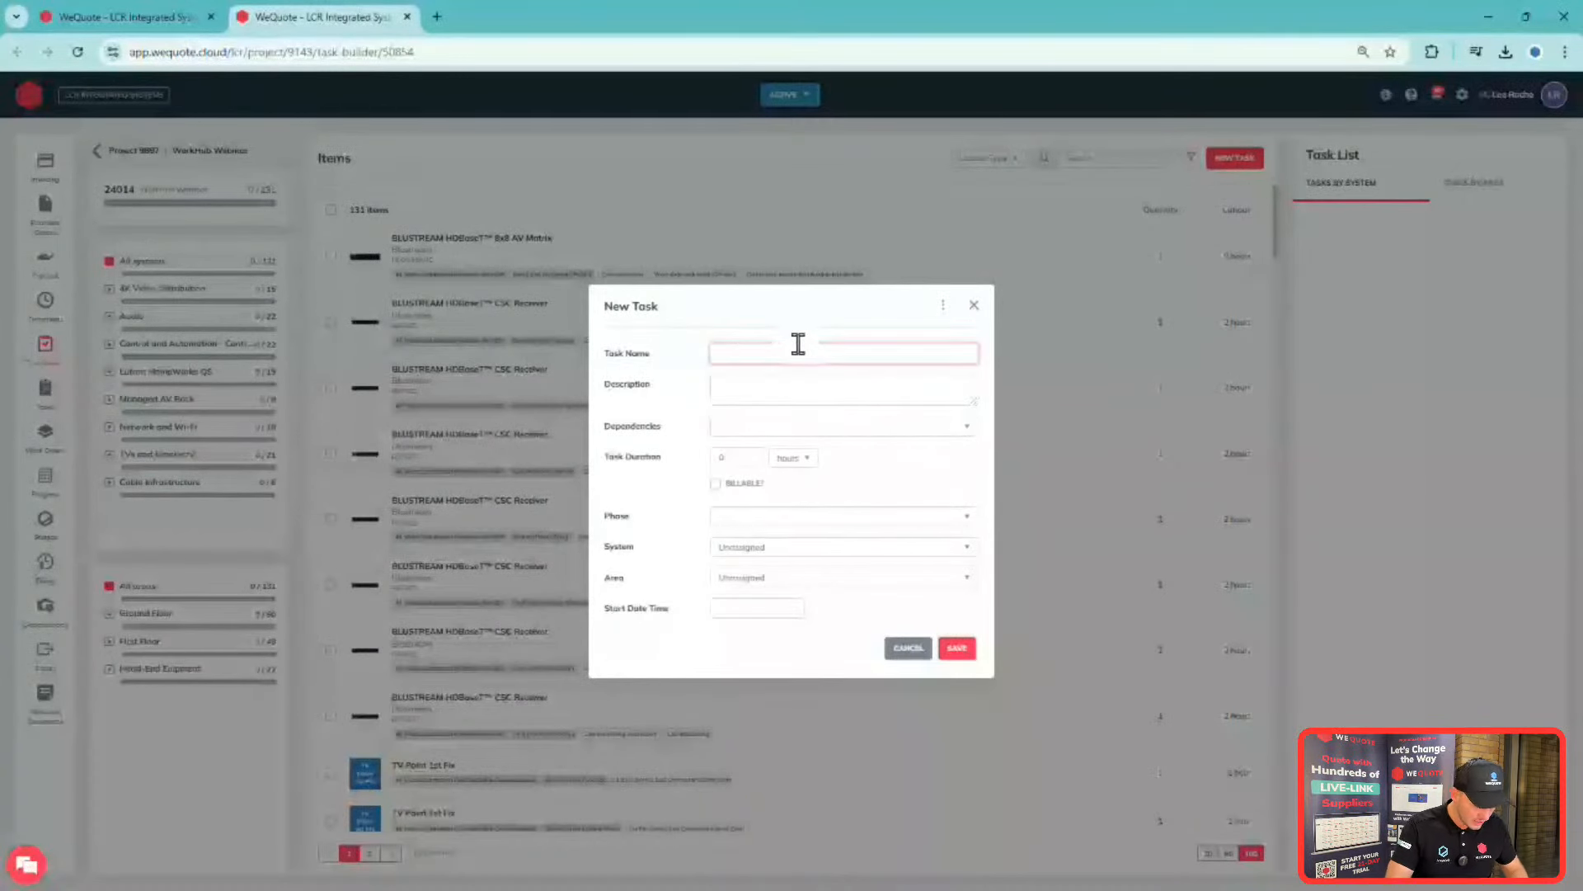
{"action": "type", "text": "Site mee"}
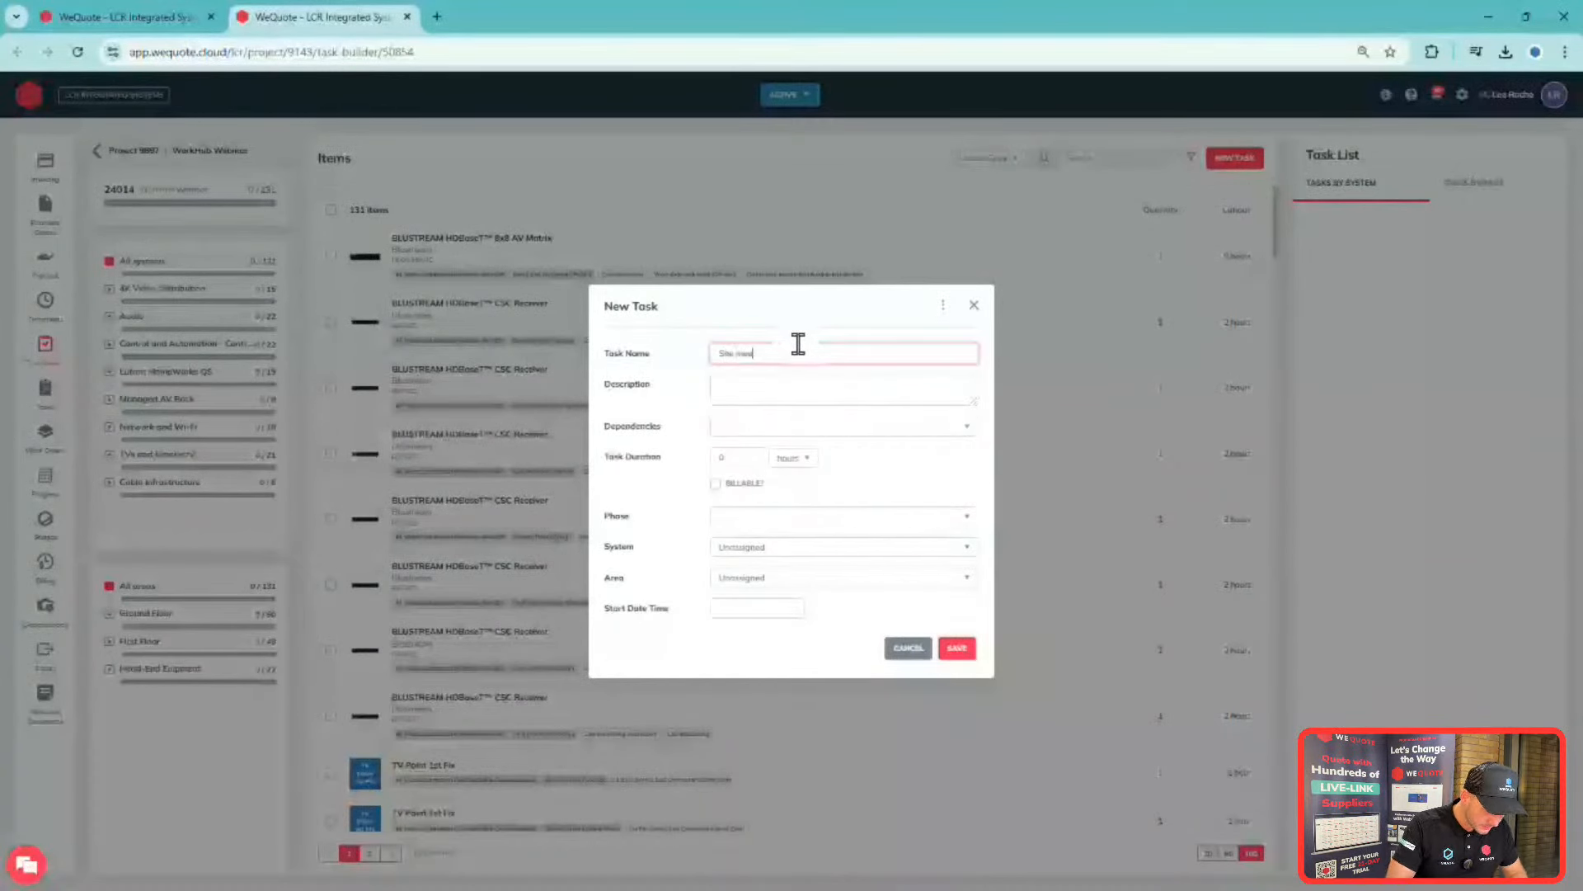
{"action": "type", "text": "ting"}
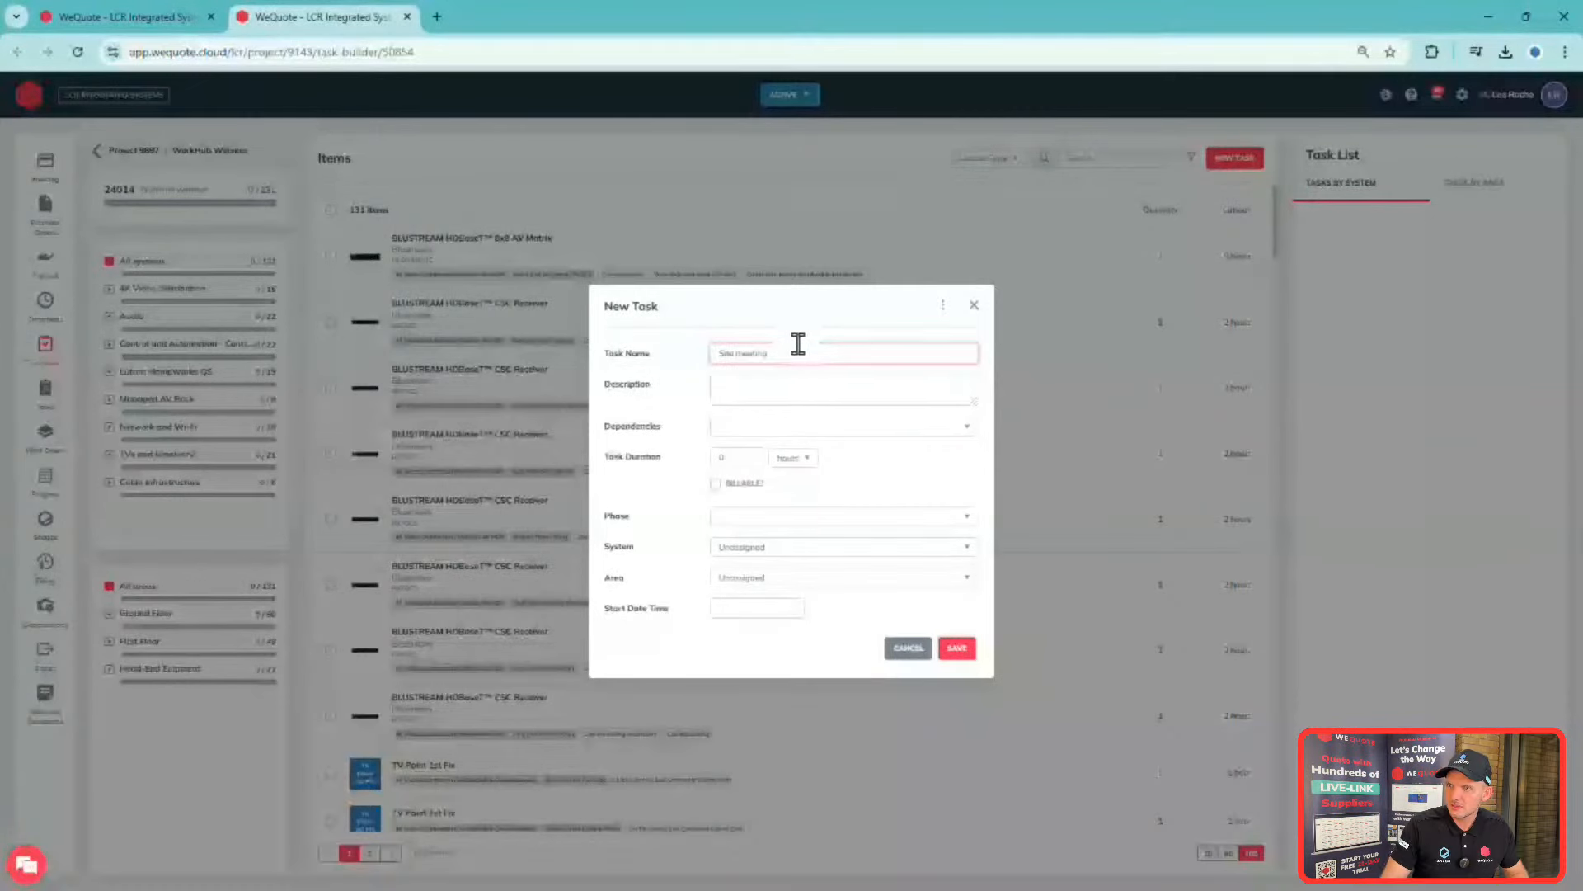
{"action": "left_click", "coordinate": [832, 379]}
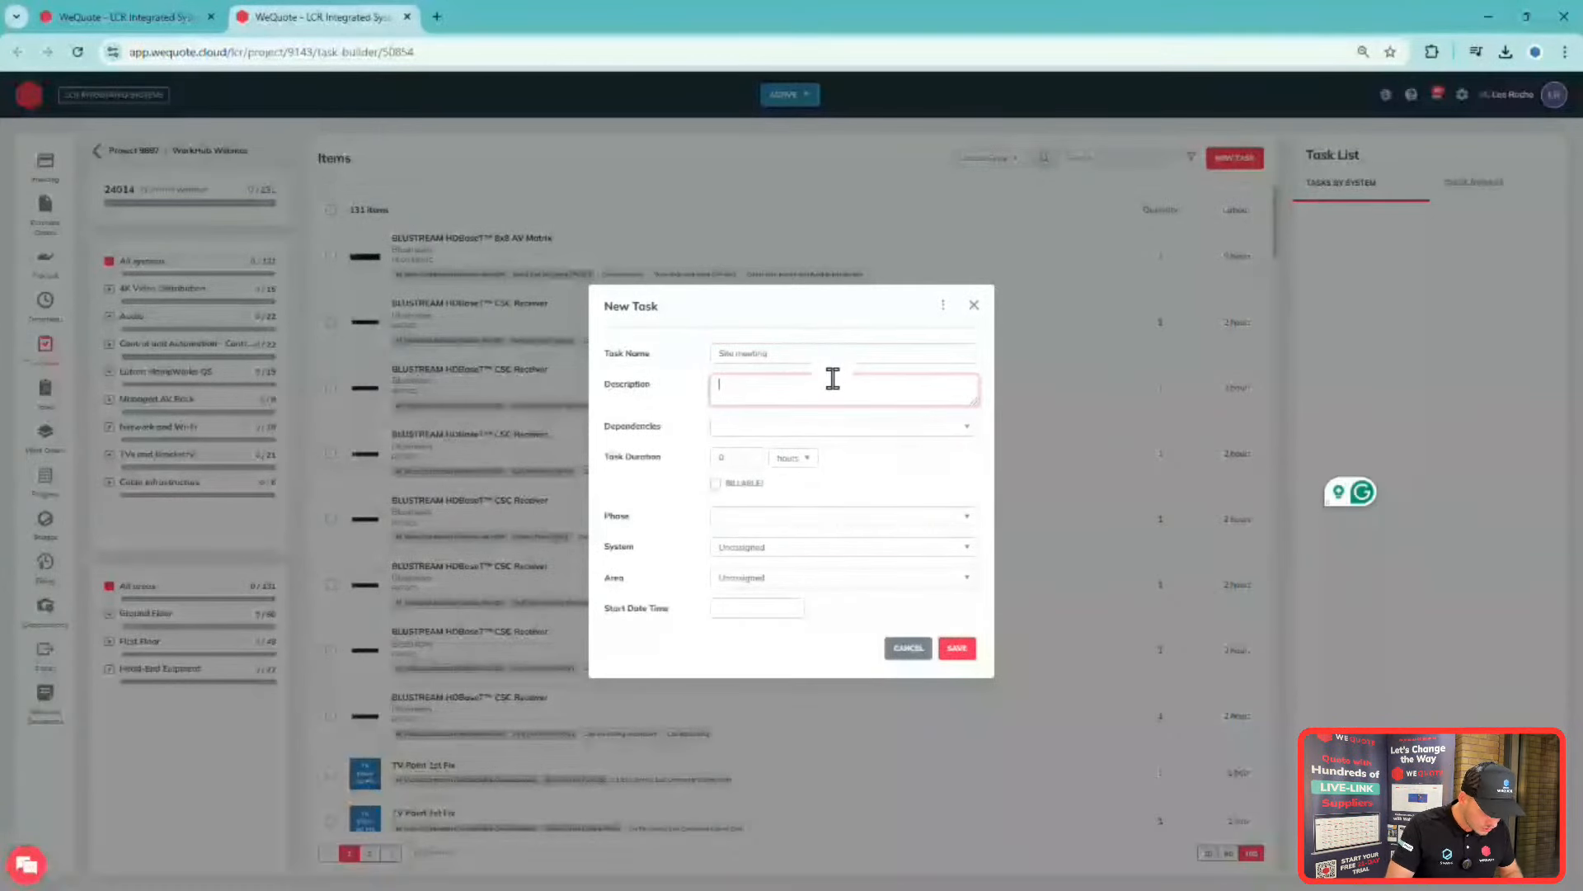
{"action": "type", "text": "hand wi"}
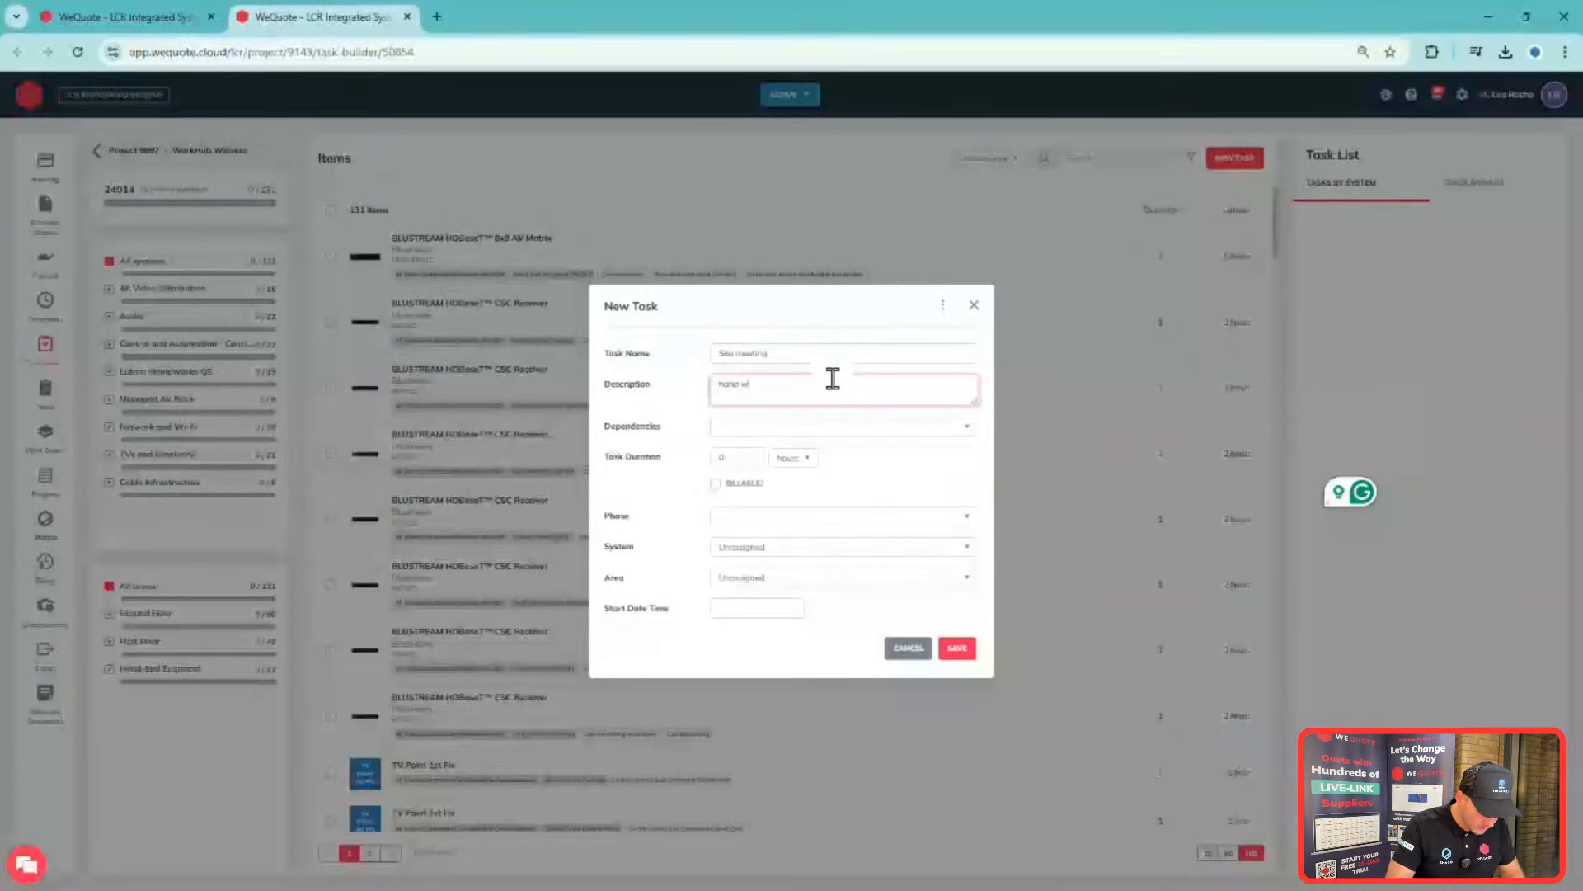
{"action": "type", "text": "th con"}
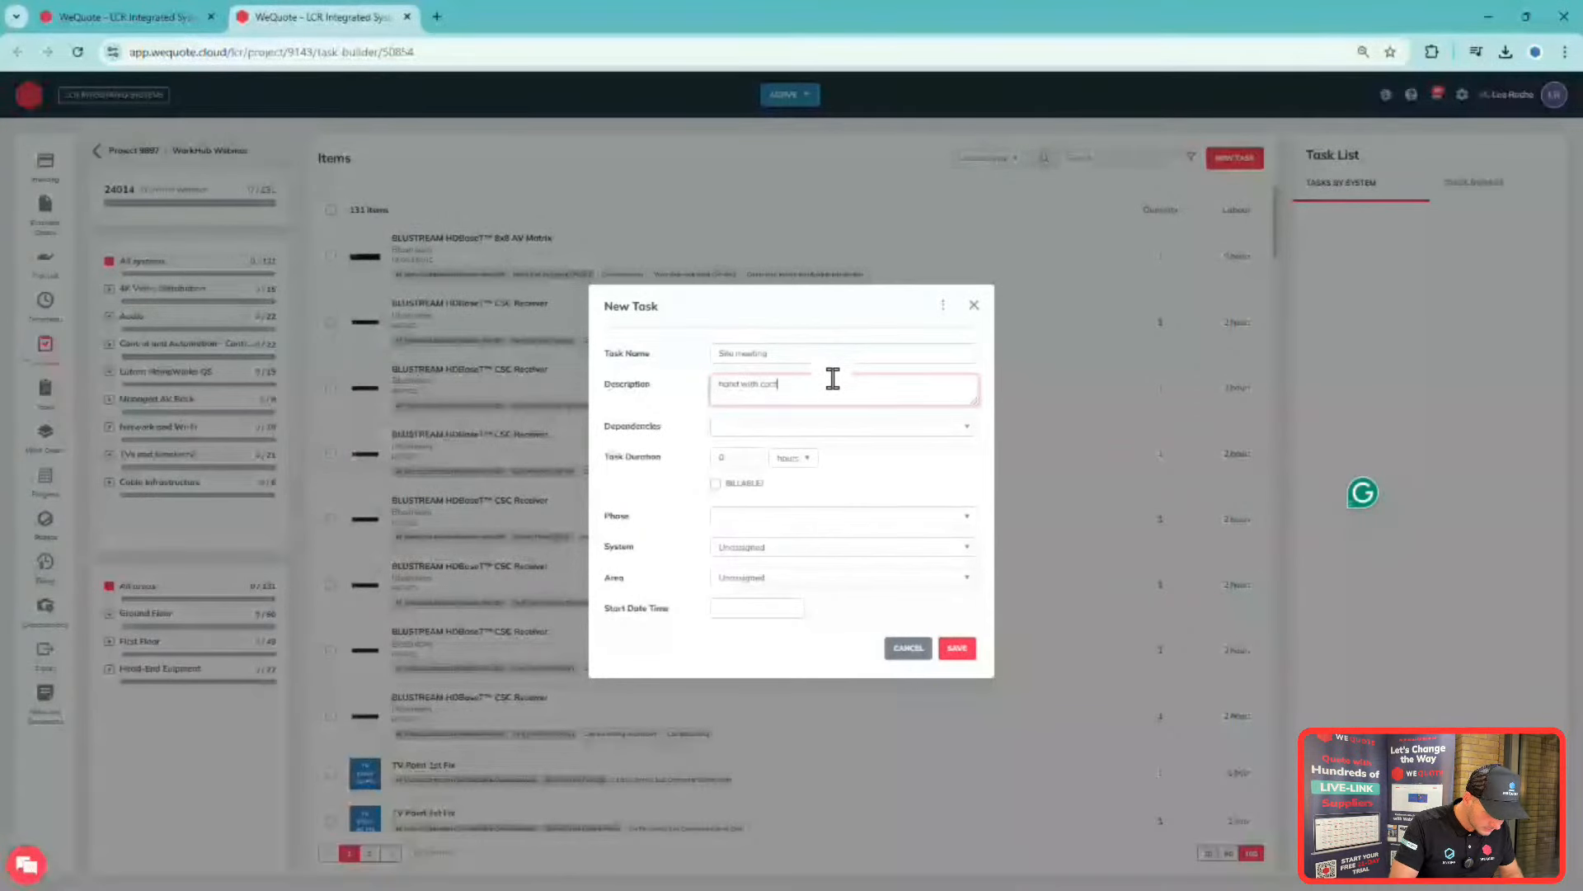
{"action": "type", "text": "tractor and drawings"}
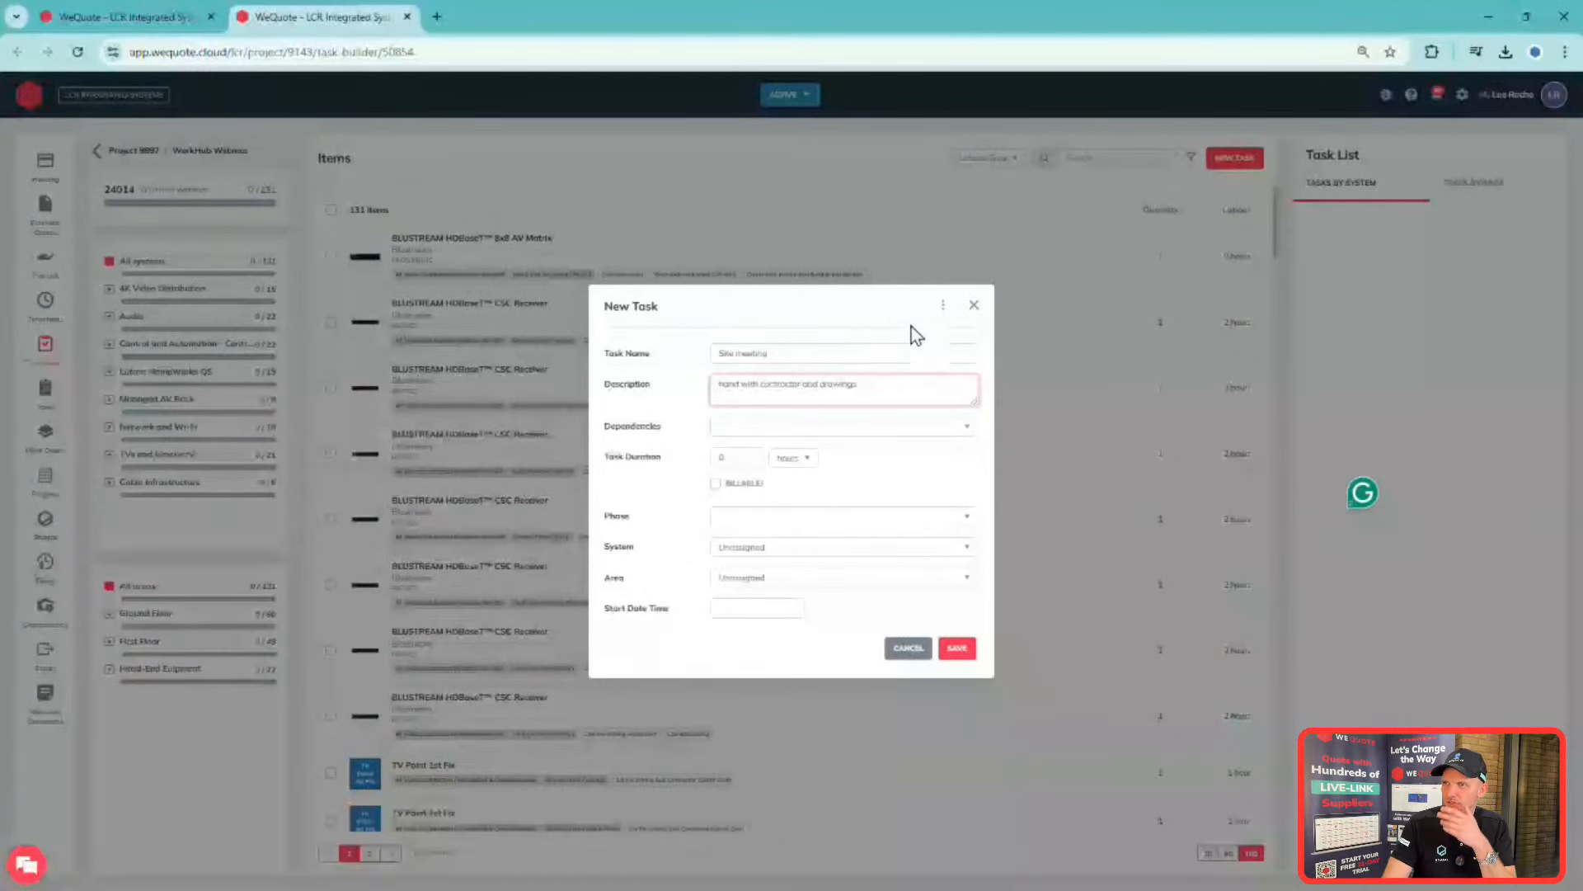
- Add Customer Signature as the site meeting task's dependency, set its phase to Design Stage, and save the task
{"action": "left_click", "coordinate": [783, 438]}
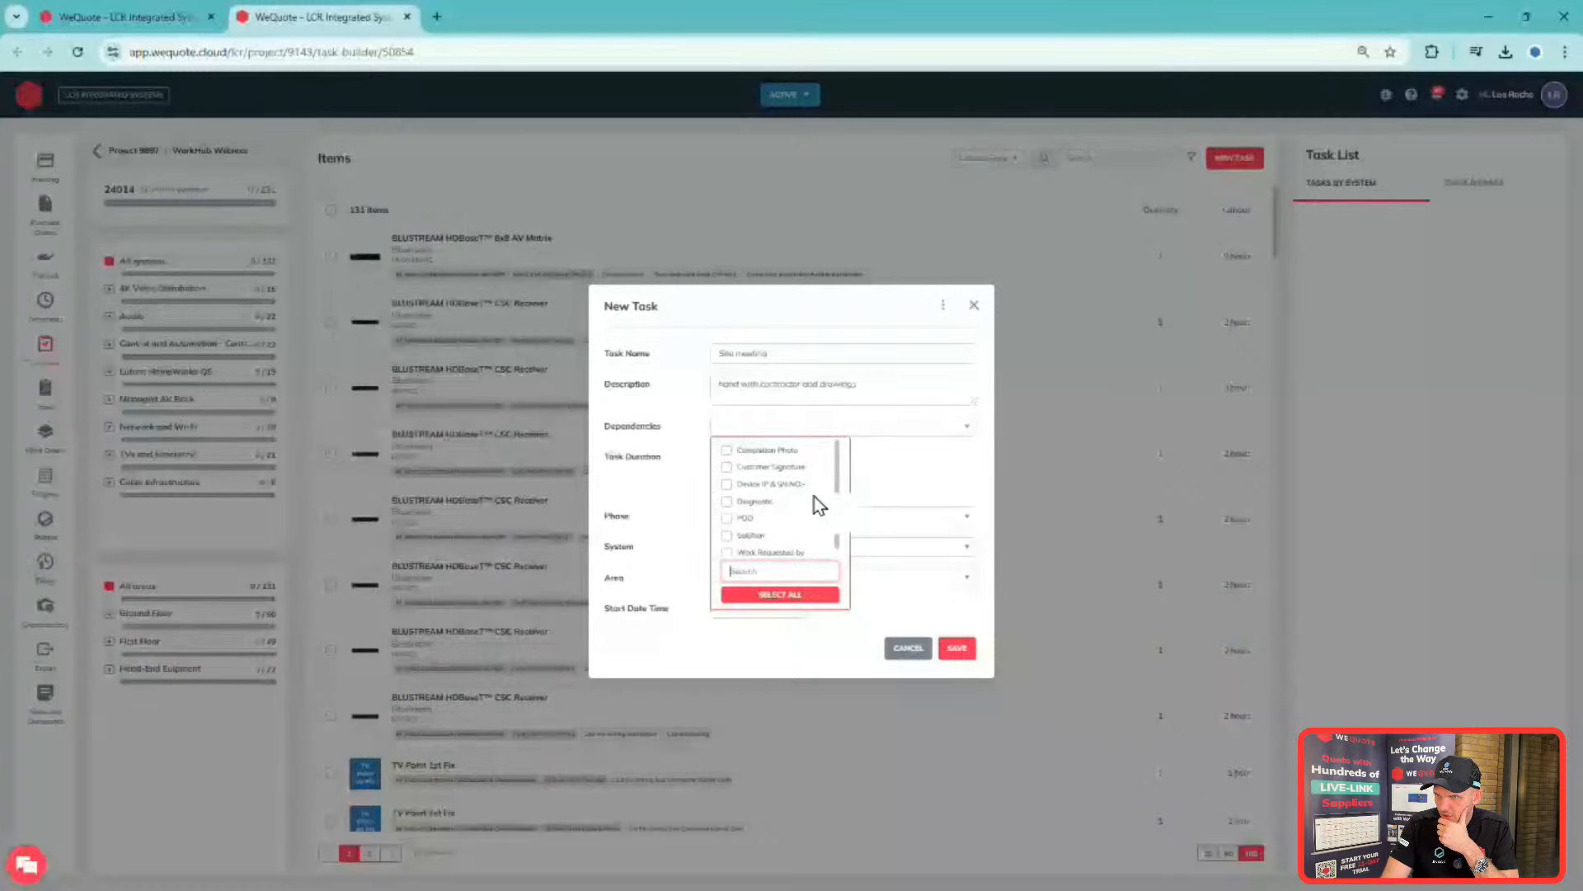
{"action": "left_click", "coordinate": [794, 468]}
{"action": "left_click", "coordinate": [924, 472]}
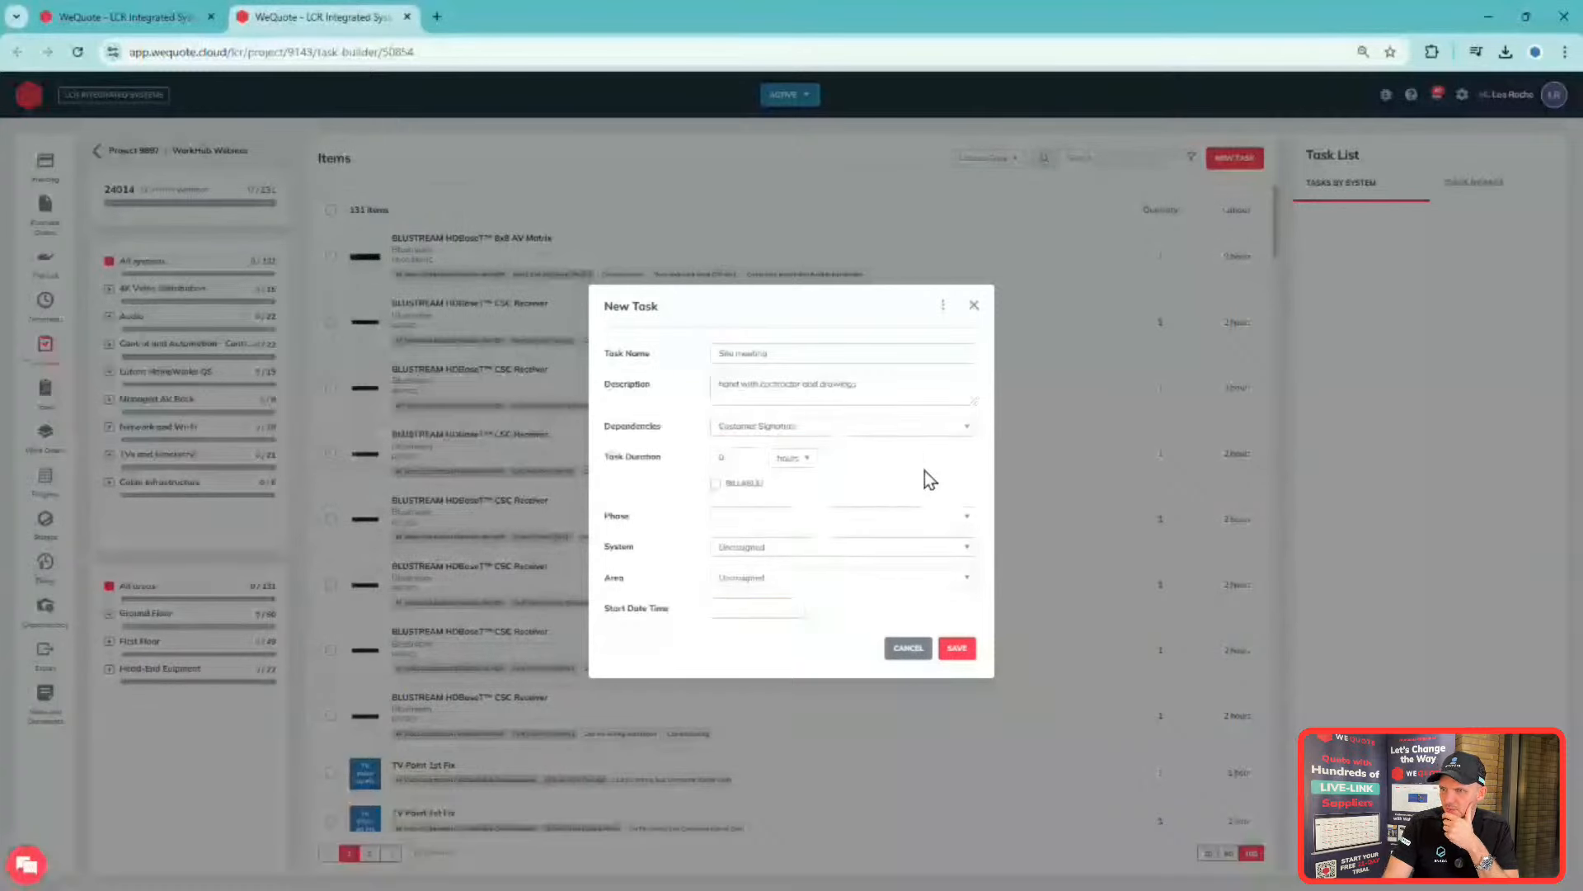
{"action": "left_click", "coordinate": [883, 513]}
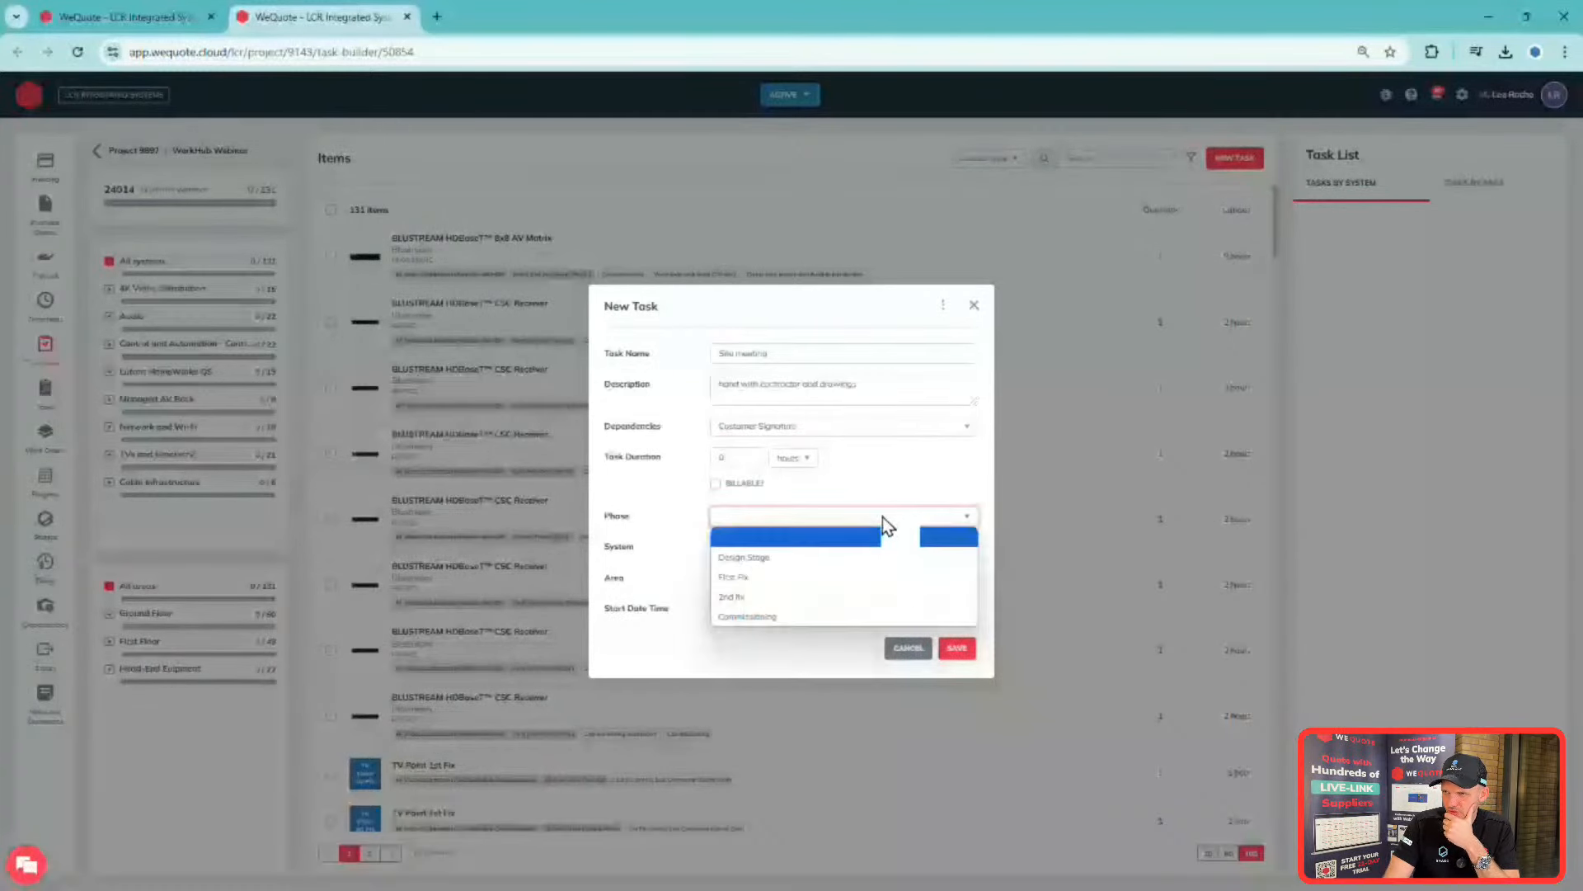
{"action": "left_click", "coordinate": [876, 567]}
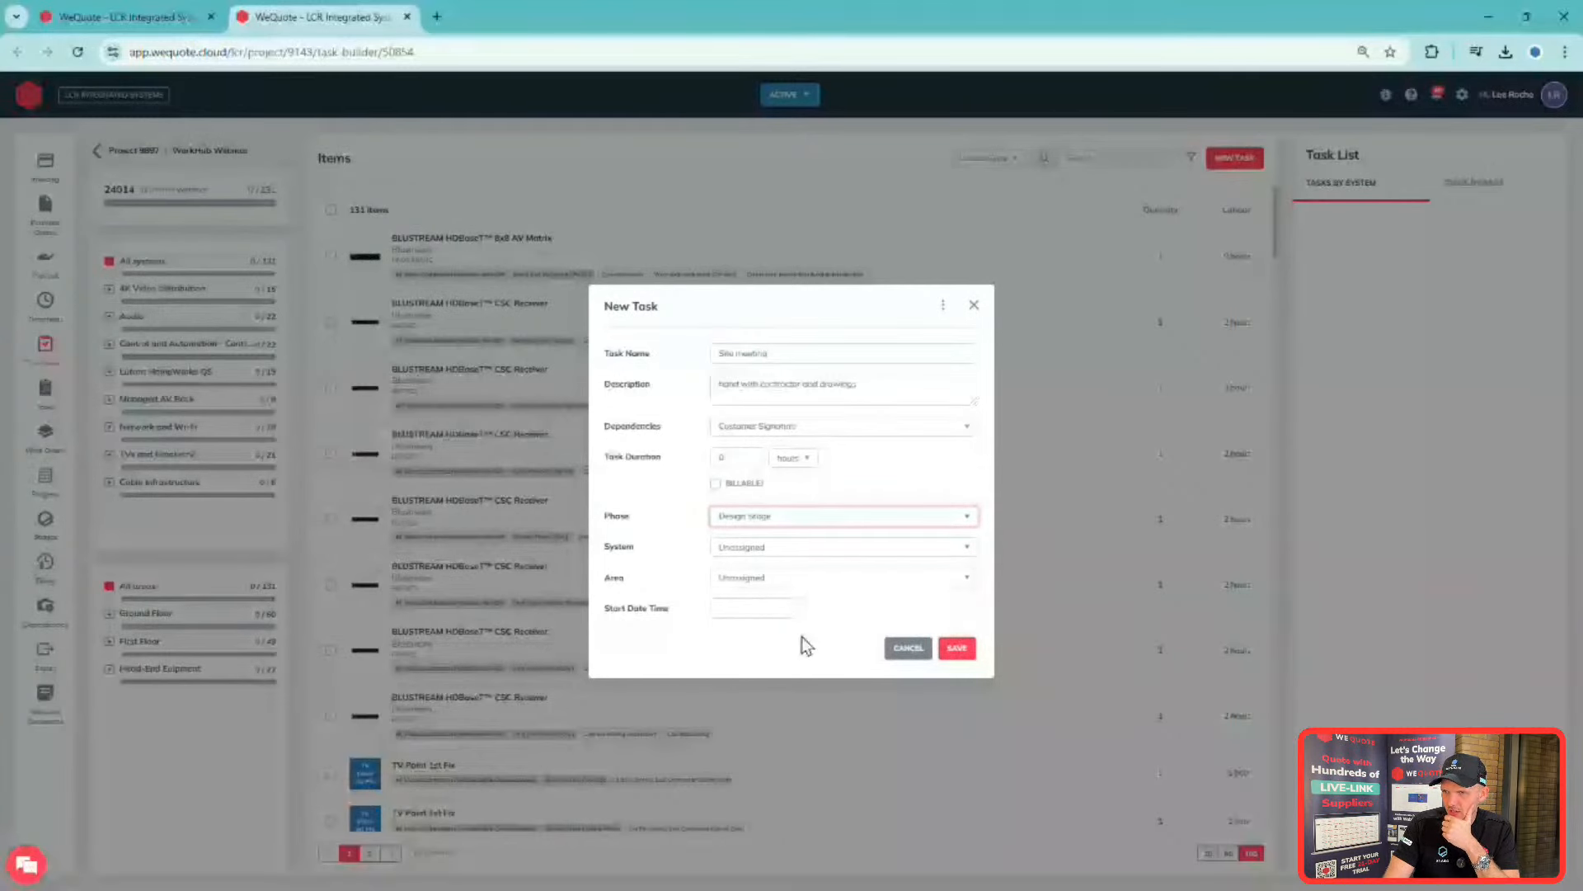
{"action": "left_click", "coordinate": [965, 652]}
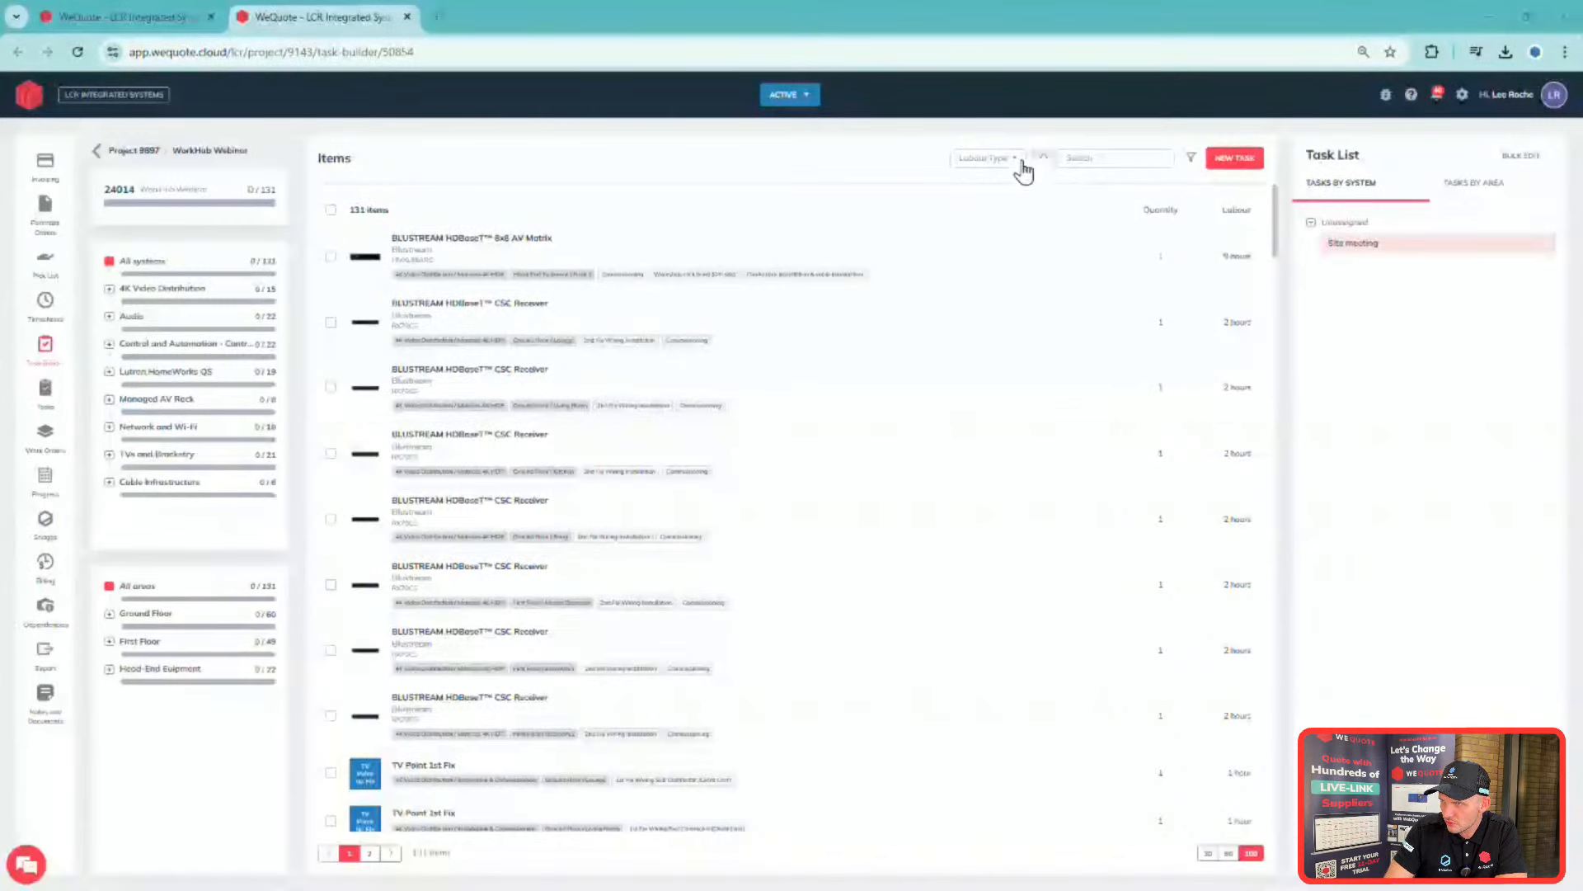
- Filter the task builder's items by the labour type Workshop rack build (Off-site)
{"action": "left_click", "coordinate": [996, 161]}
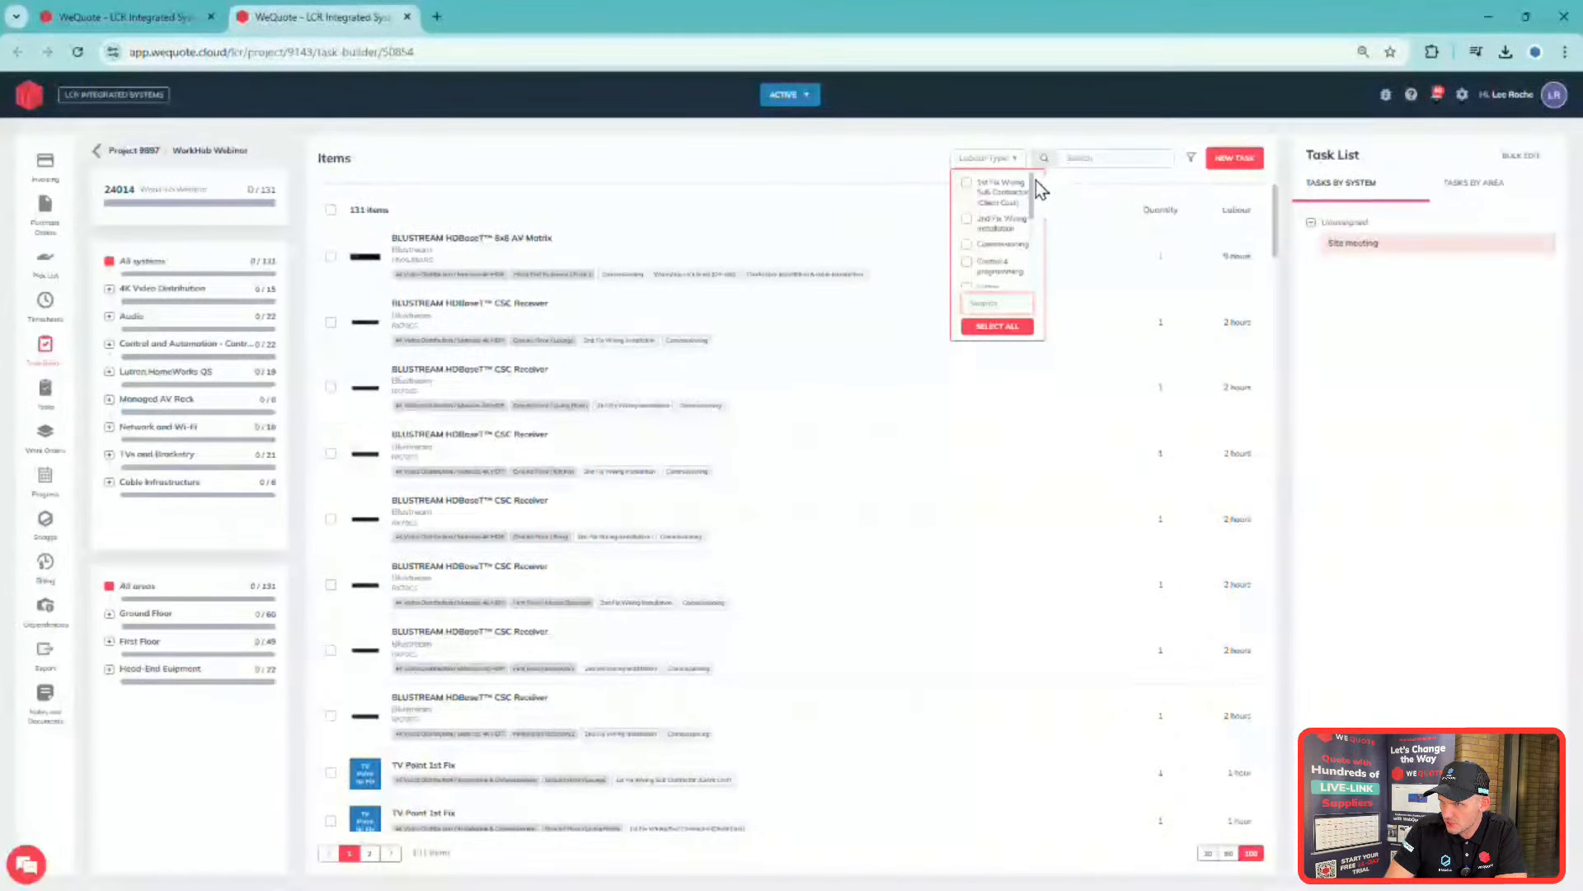
{"action": "mouse_move", "coordinate": [1032, 183]}
{"action": "left_mouse_down"}
{"action": "mouse_move", "coordinate": [1042, 250]}
{"action": "mouse_move", "coordinate": [1052, 165]}
{"action": "left_mouse_up"}
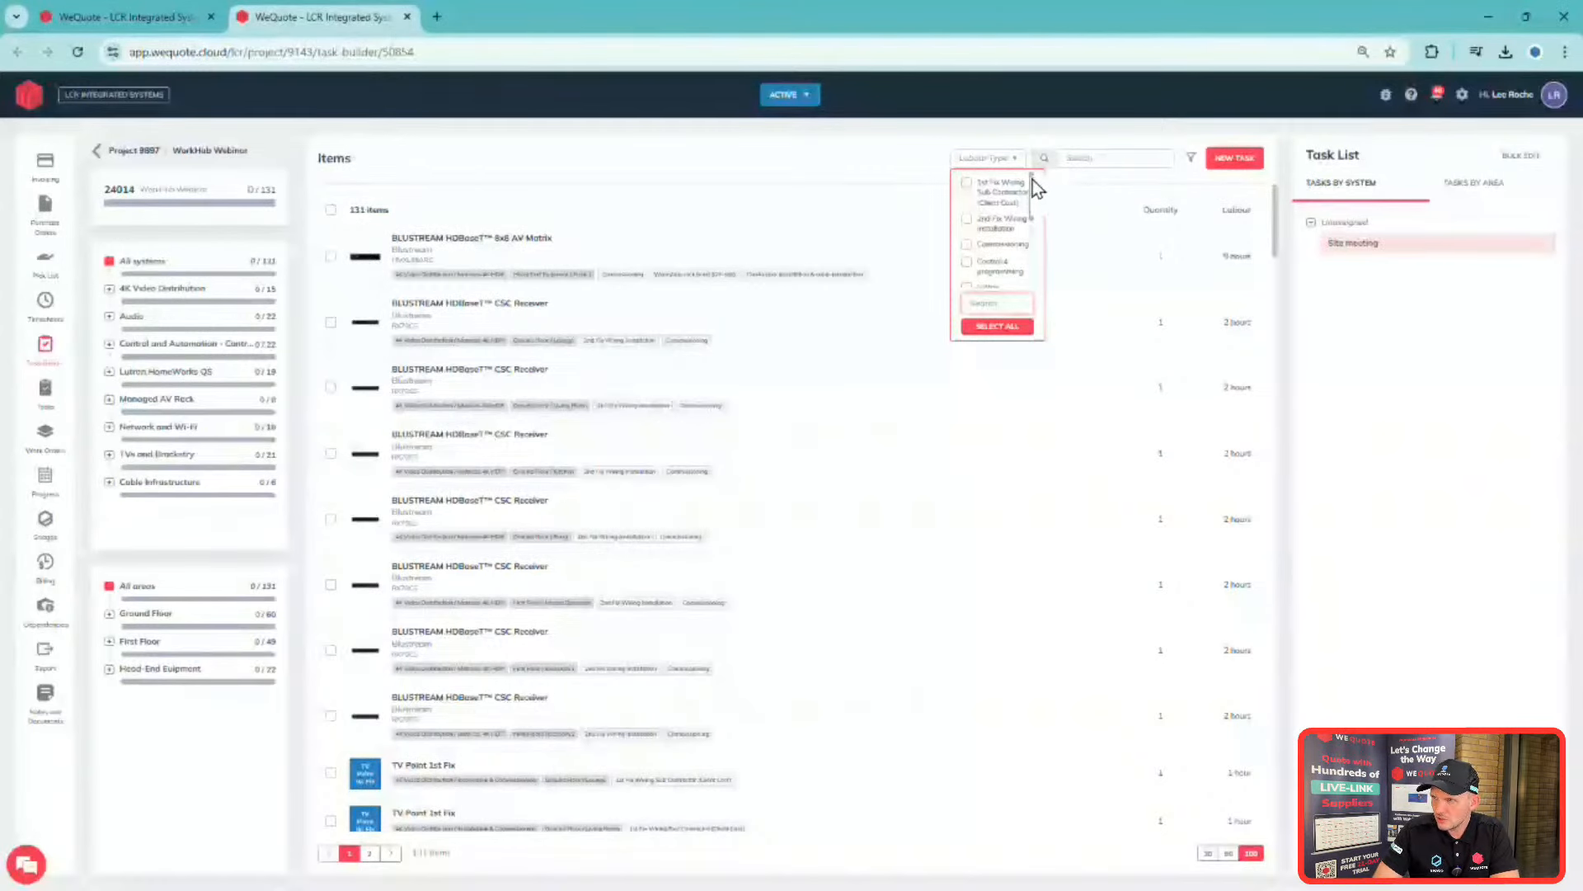
{"action": "left_click_drag", "start_coordinate": [1033, 180], "coordinate": [1041, 225]}
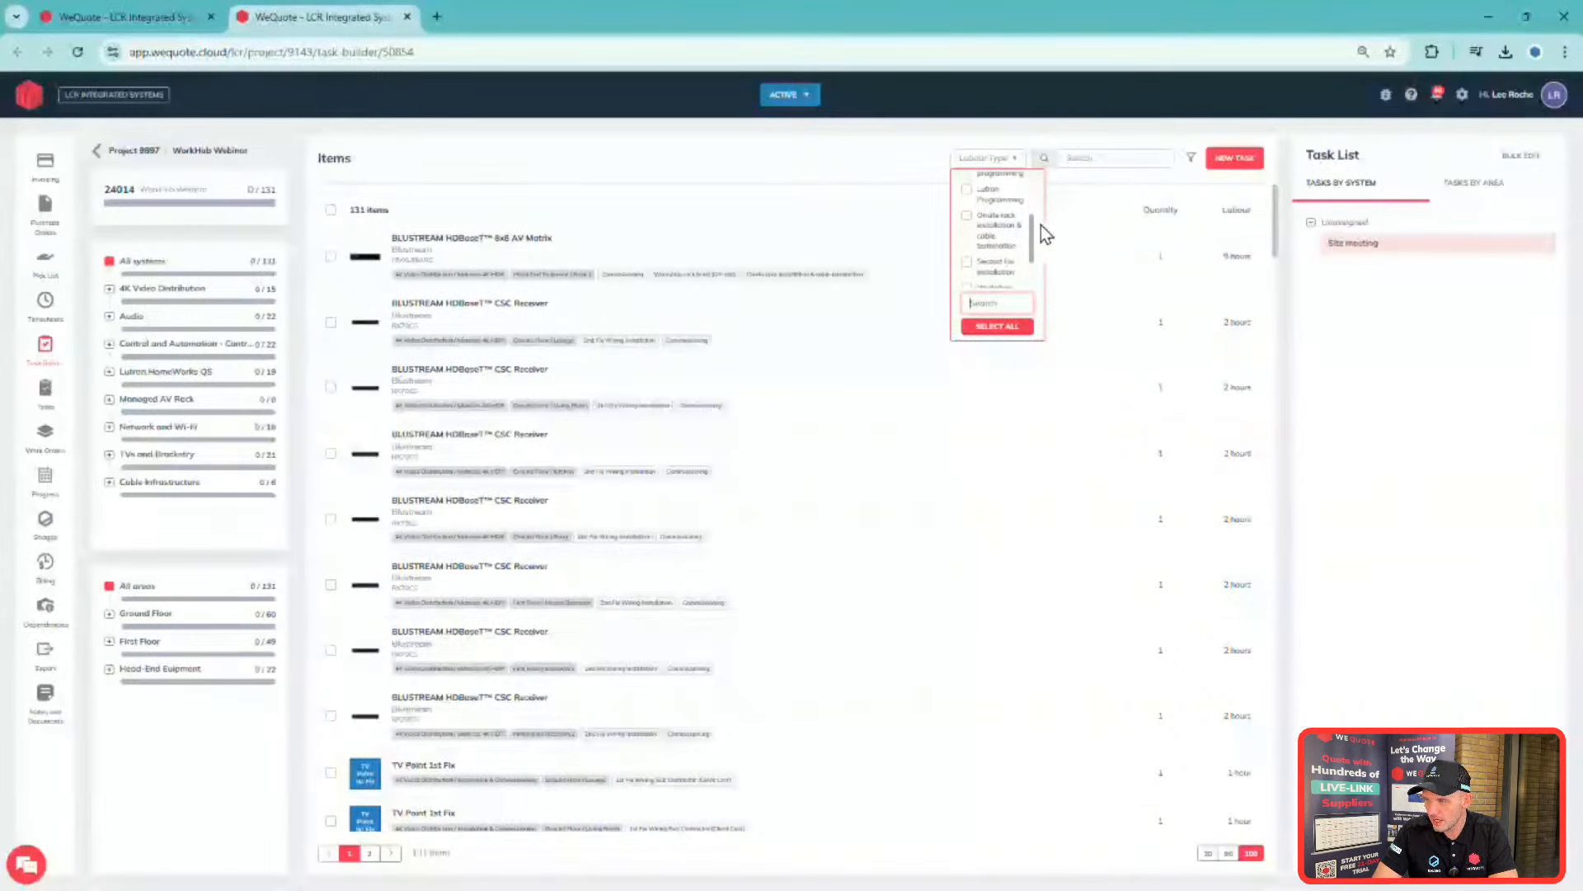
{"action": "left_click_drag", "start_coordinate": [1041, 224], "coordinate": [1050, 252]}
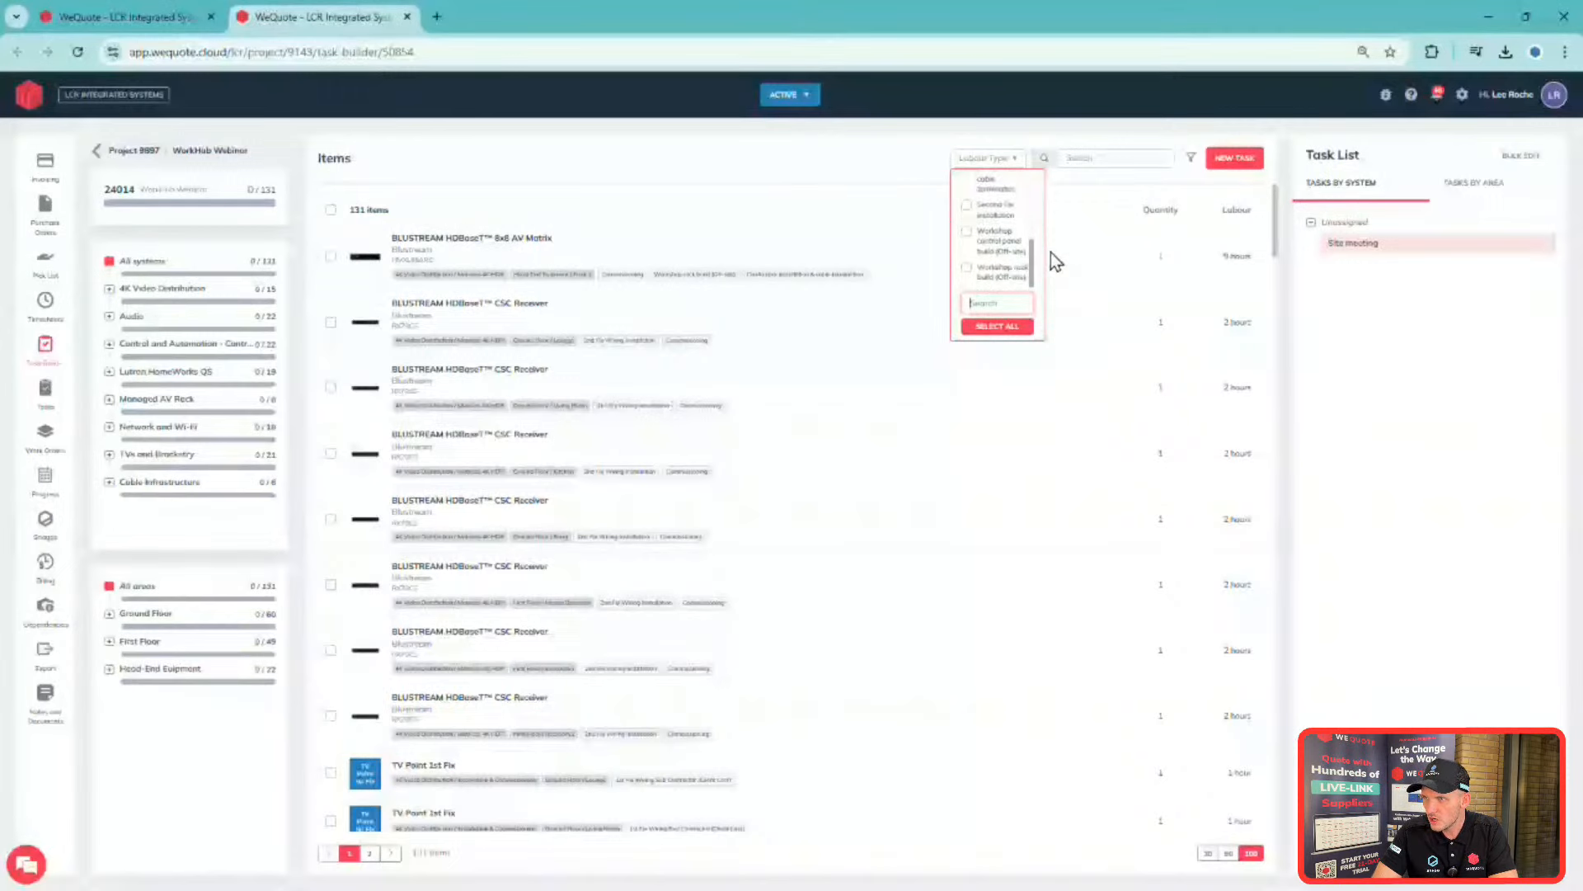
{"action": "left_click", "coordinate": [967, 268]}
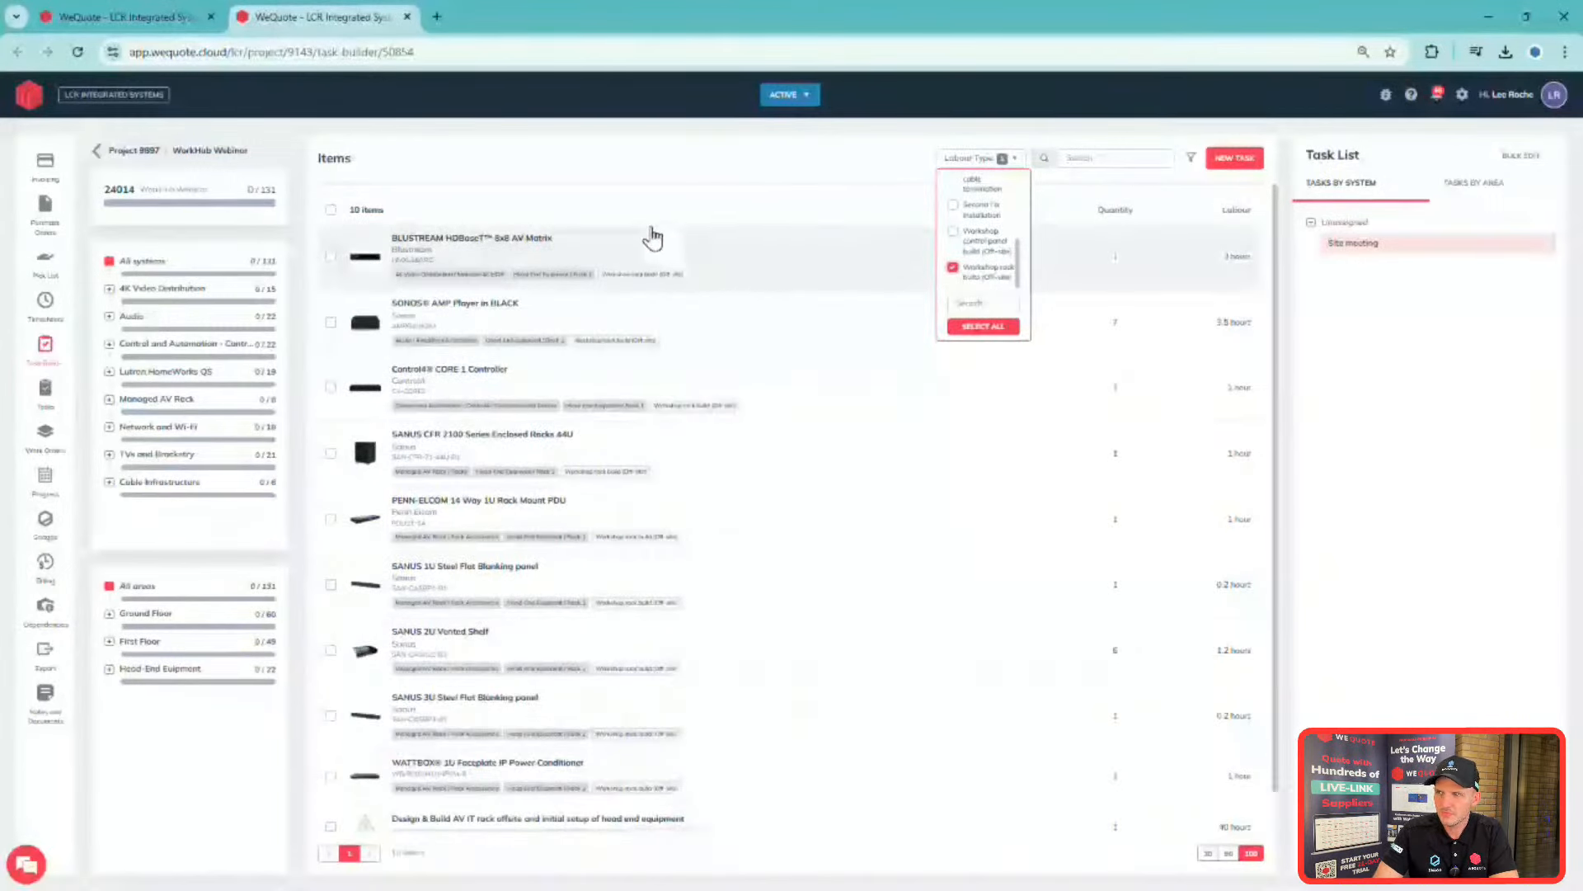
{"action": "left_click", "coordinate": [707, 163]}
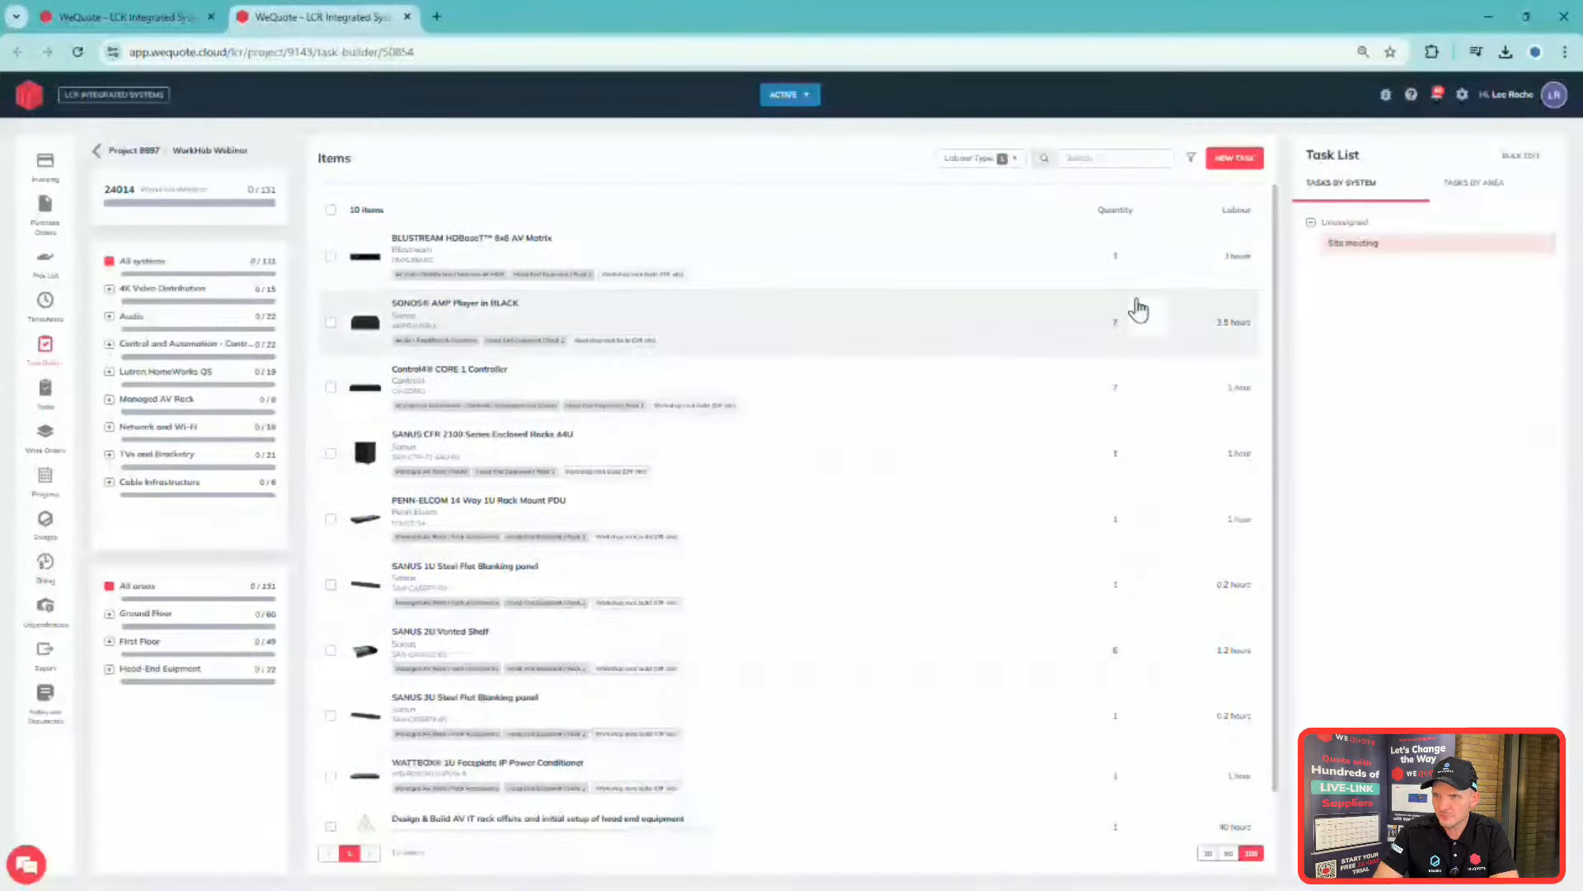
- Select all filtered workshop rack build items, from the BLUSTREAM 8x8 AV Matrix through the Design & Build AV IT rack line
{"action": "mouse_move", "coordinate": [1275, 209]}
{"action": "left_mouse_down"}
{"action": "mouse_move", "coordinate": [1275, 274]}
{"action": "mouse_move", "coordinate": [1281, 186]}
{"action": "left_mouse_up"}
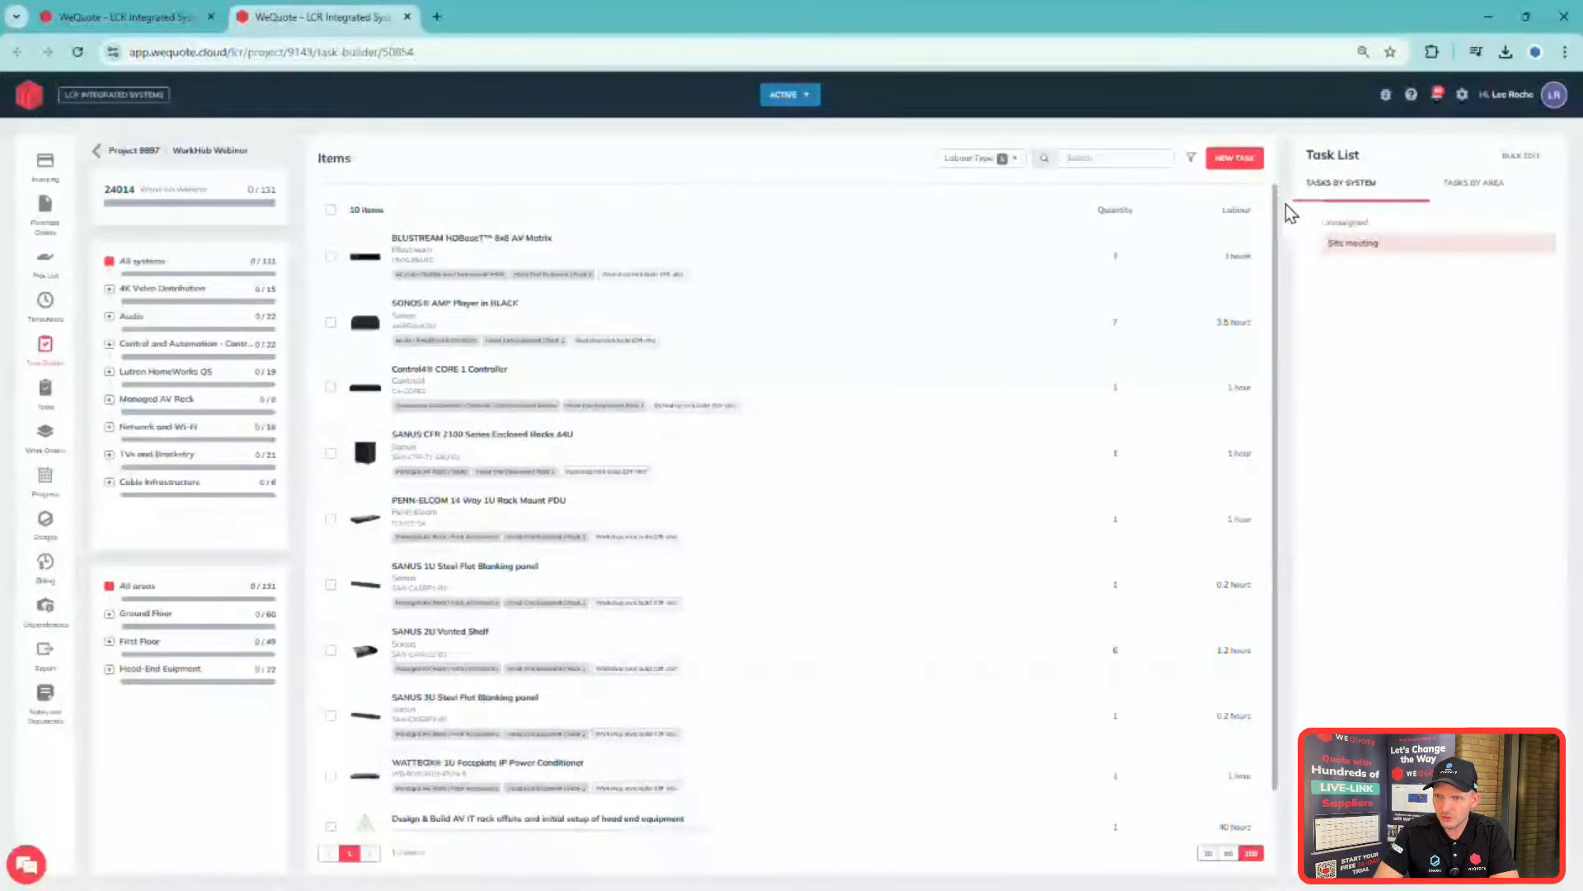
{"action": "left_click", "coordinate": [591, 264]}
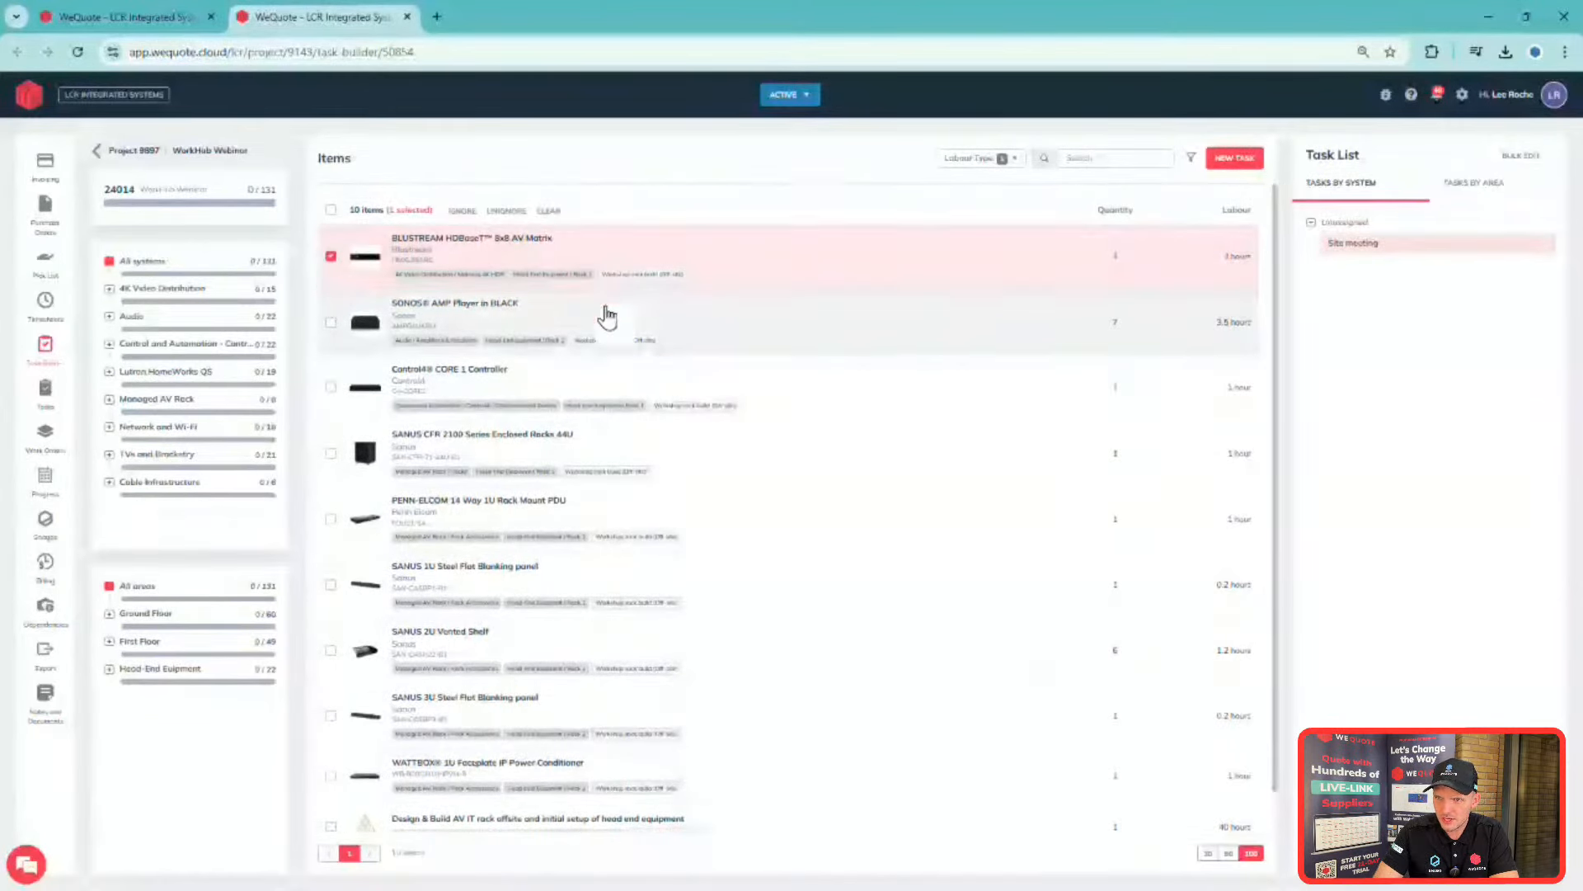
{"action": "left_click", "coordinate": [614, 317]}
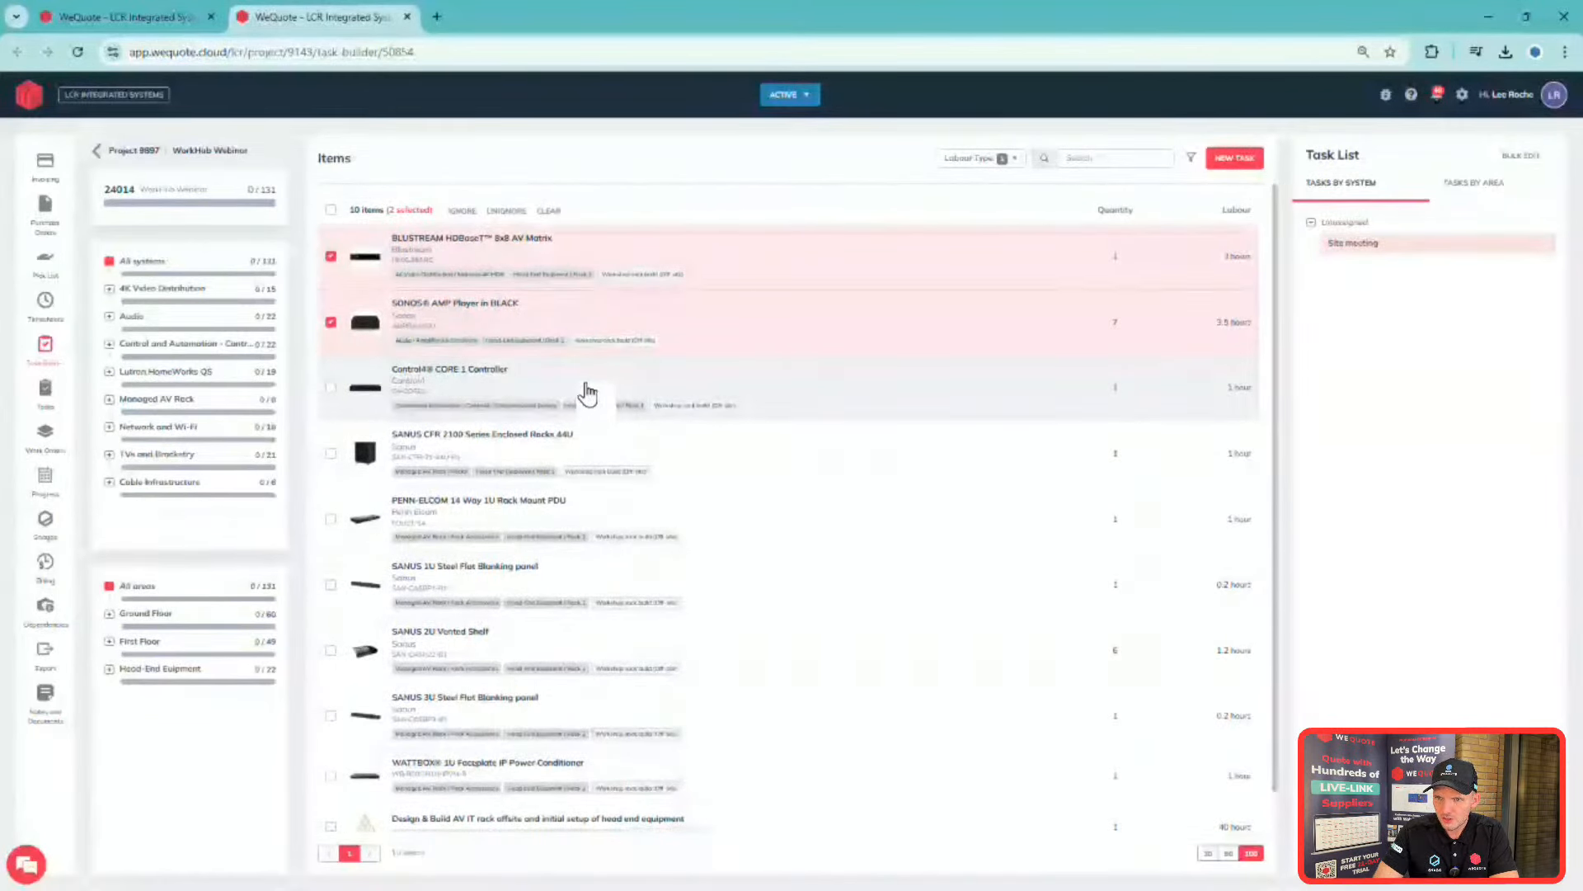
{"action": "left_click", "coordinate": [586, 389]}
{"action": "left_click", "coordinate": [458, 464]}
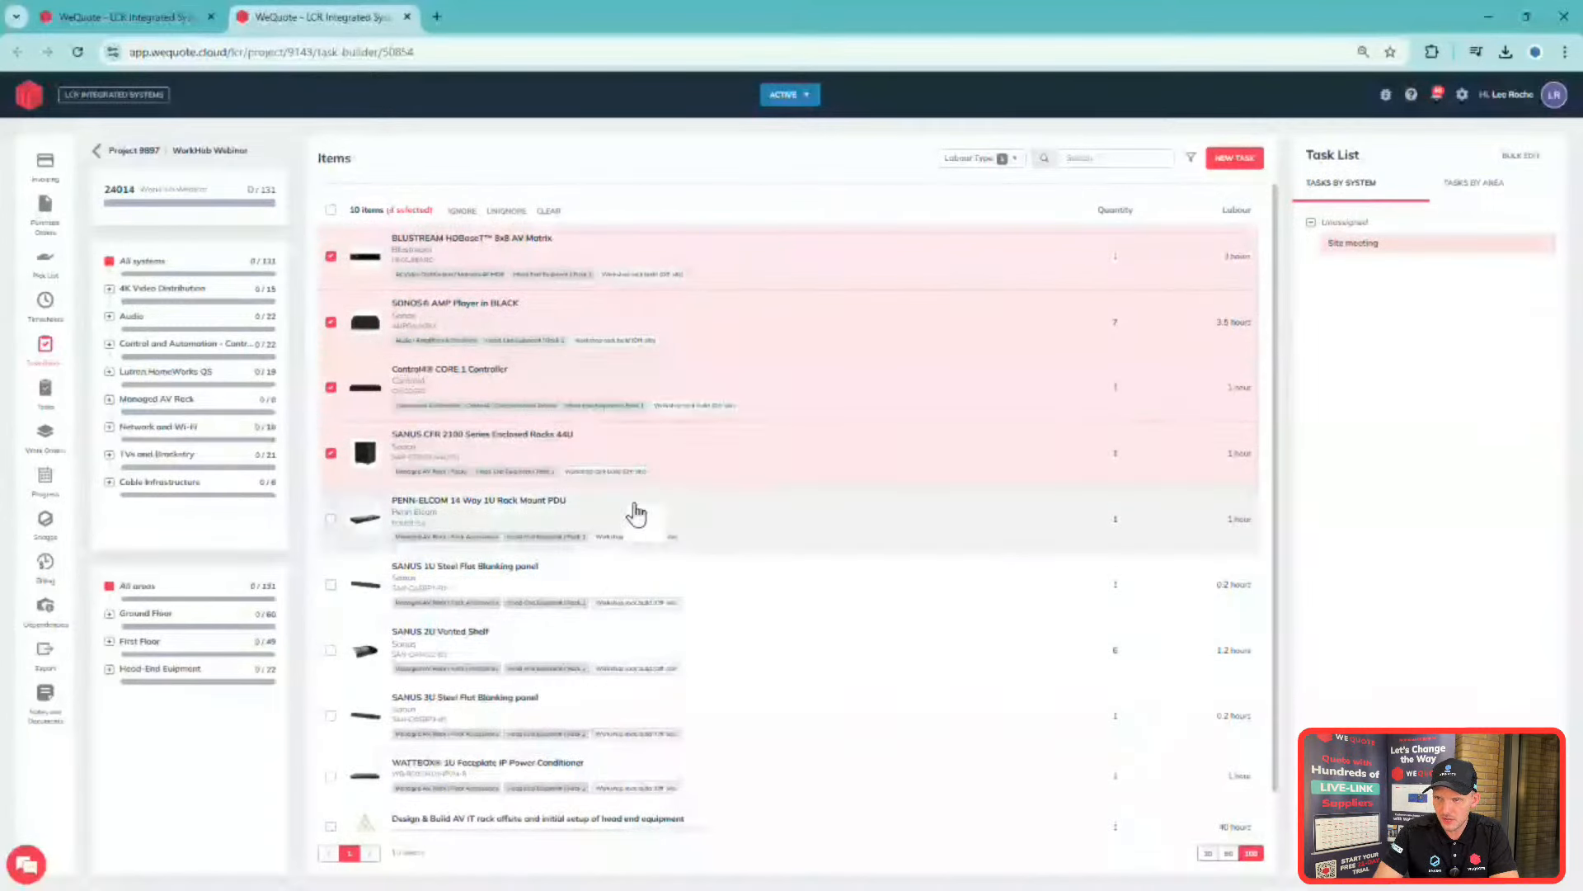
{"action": "left_click", "coordinate": [634, 520]}
{"action": "left_click", "coordinate": [747, 588]}
{"action": "left_click", "coordinate": [713, 653]}
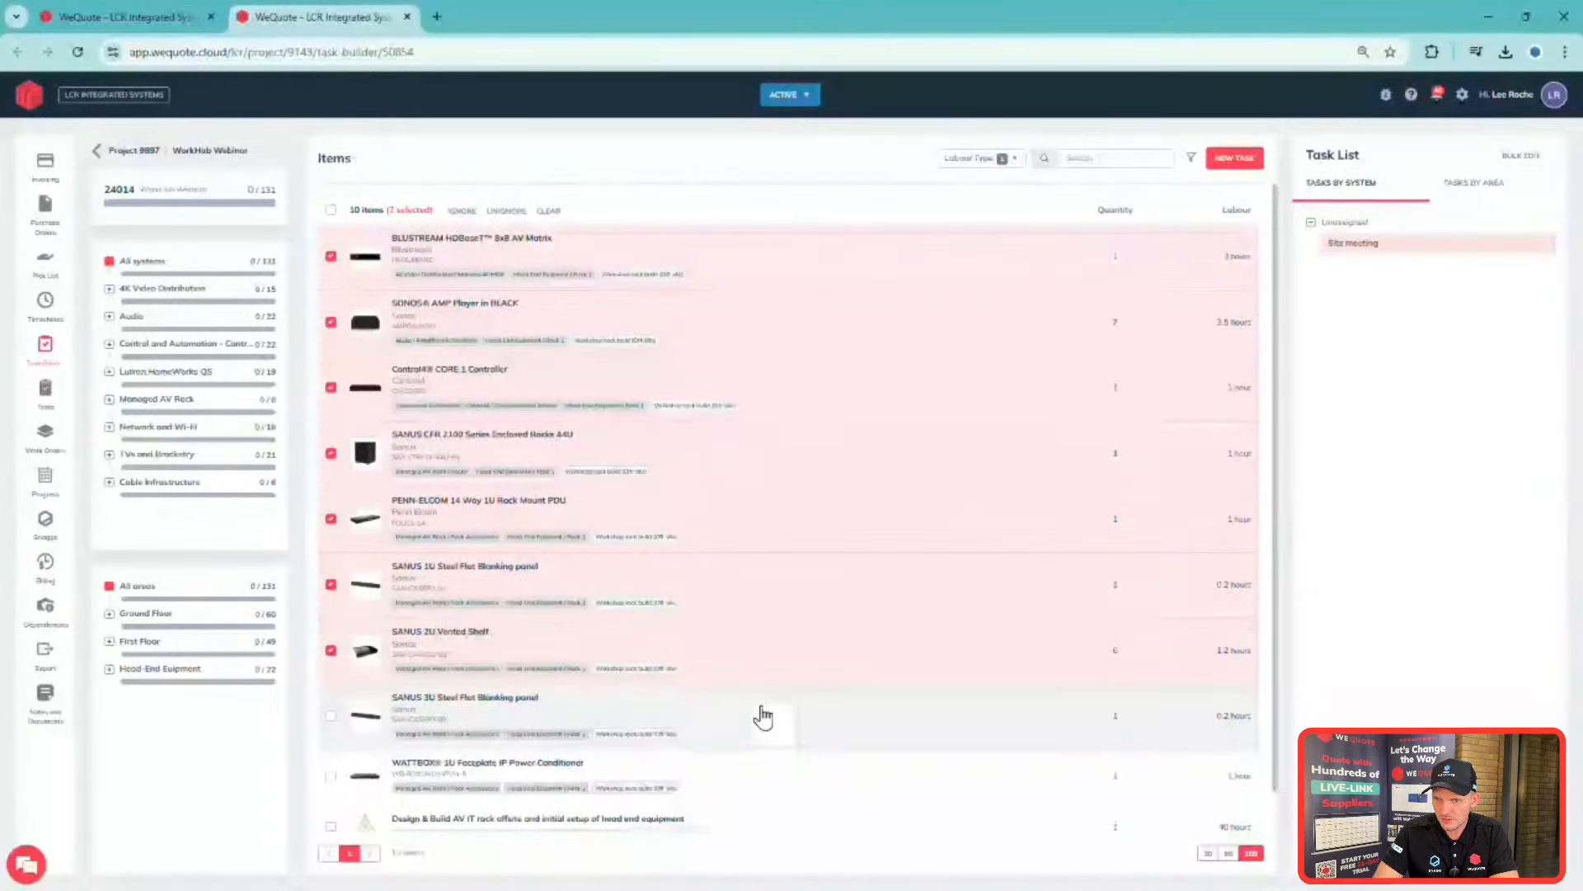
{"action": "left_click", "coordinate": [756, 715]}
{"action": "scroll", "coordinate": [852, 711], "scroll_direction": "down", "scroll_amount": 1}
{"action": "left_click", "coordinate": [577, 732]}
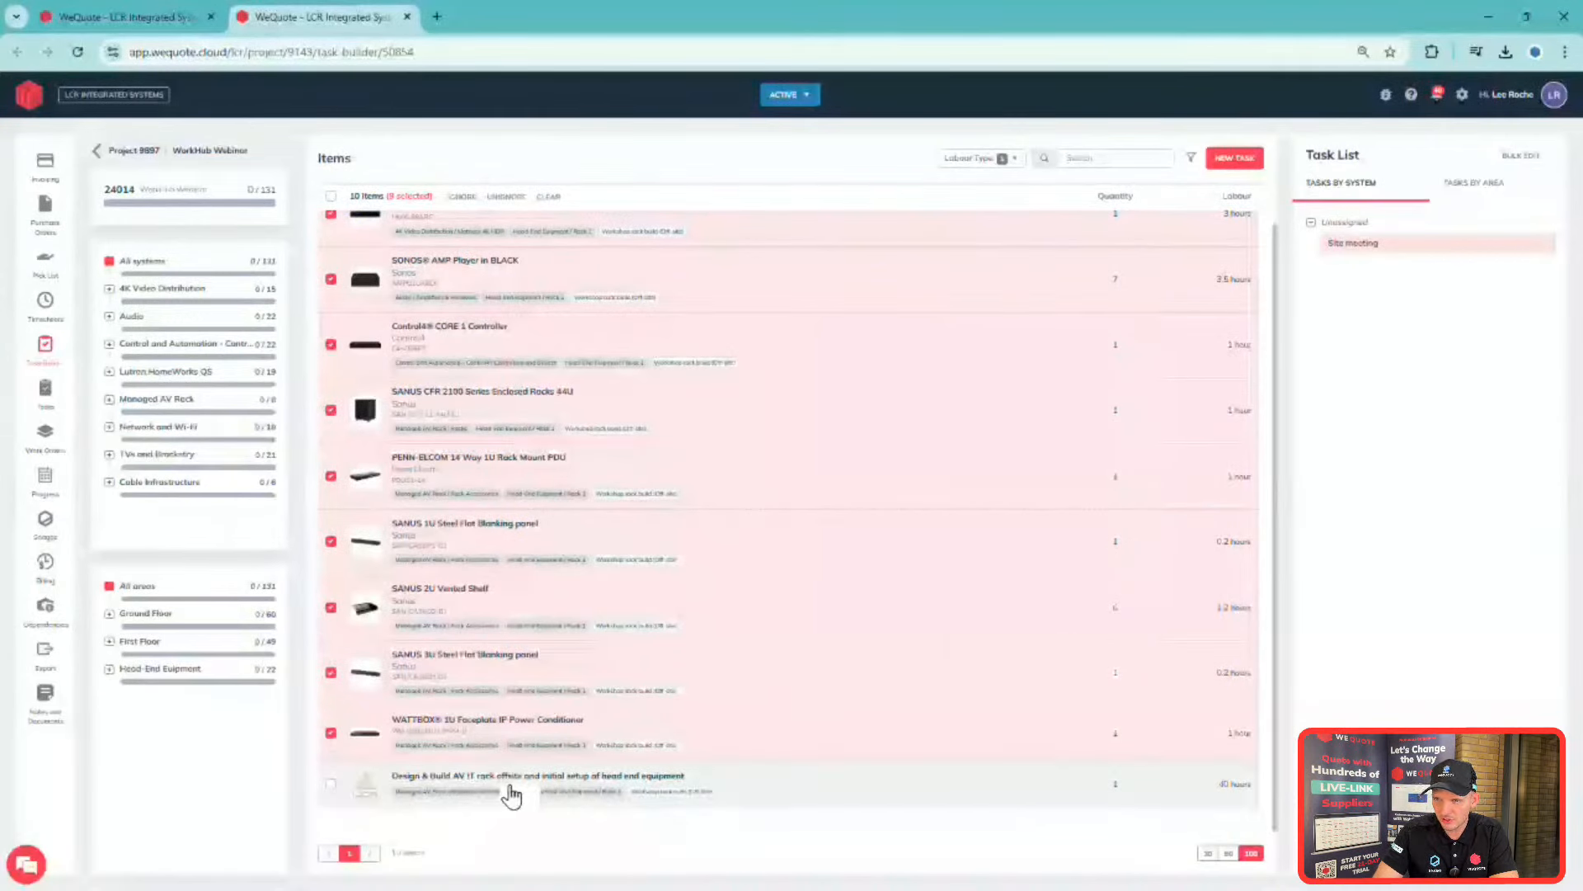
{"action": "left_click", "coordinate": [723, 794]}
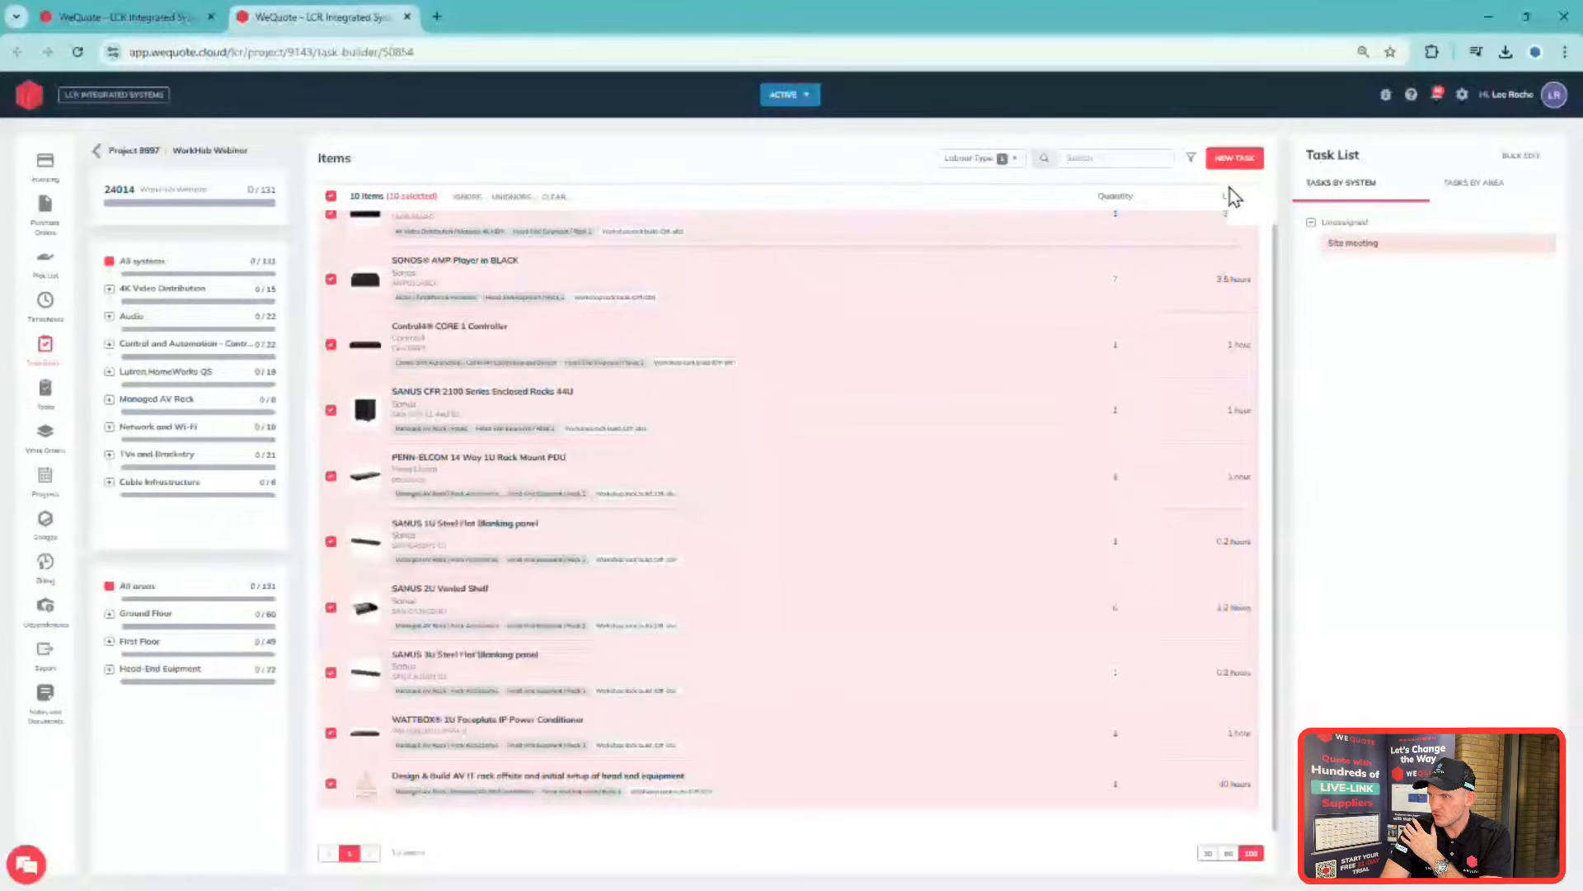
- Start a bulk task from the selected rack items and name it "Rack Build at the Workshop"
{"action": "left_click", "coordinate": [1236, 164]}
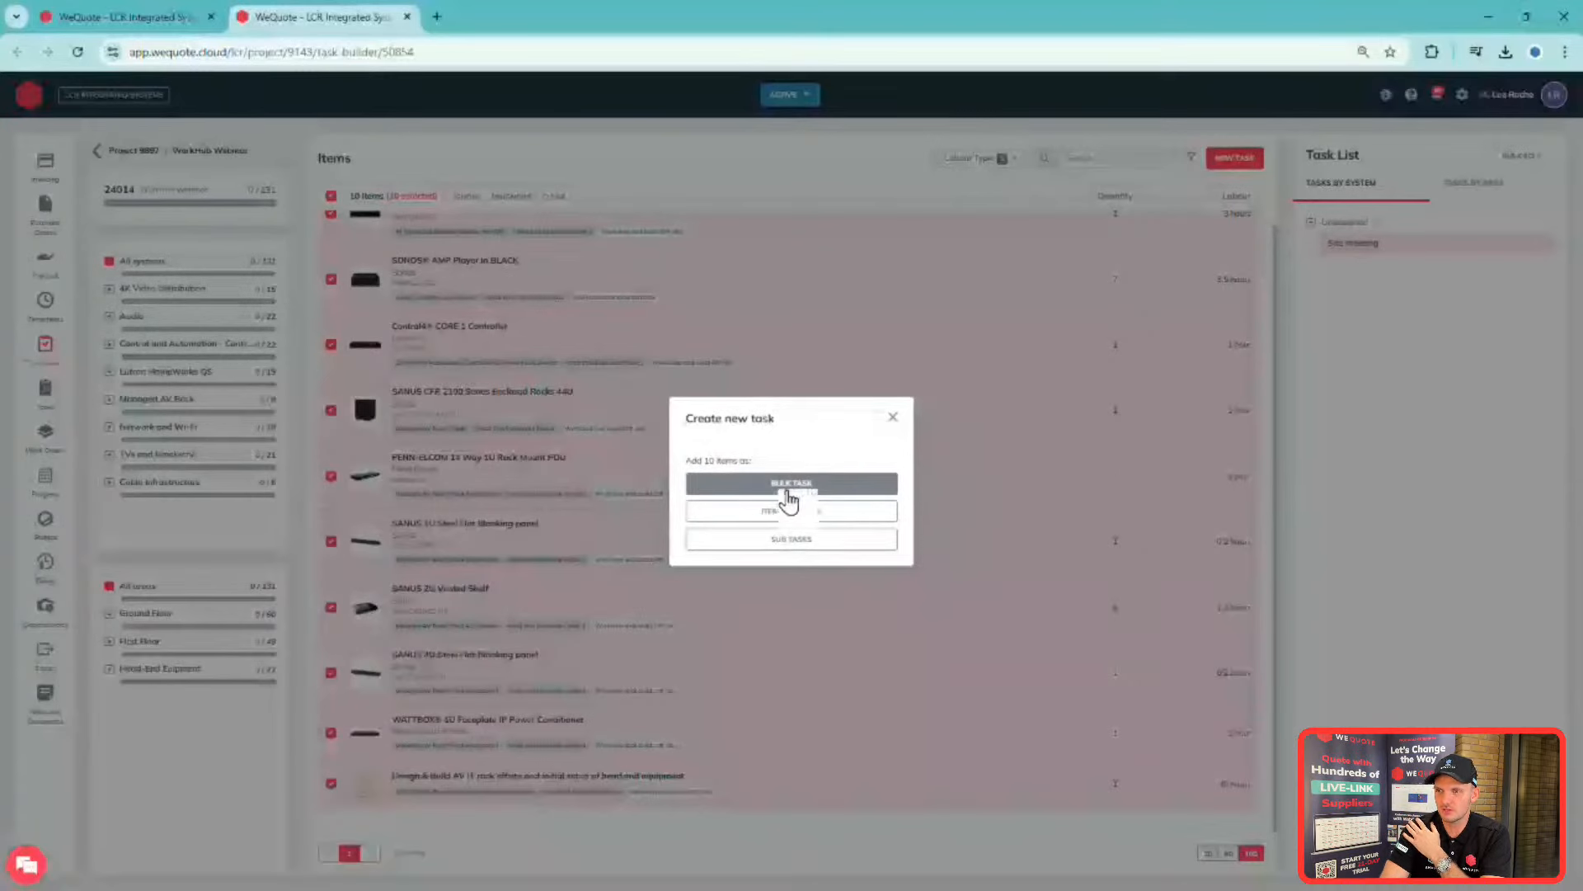
{"action": "left_click", "coordinate": [827, 493]}
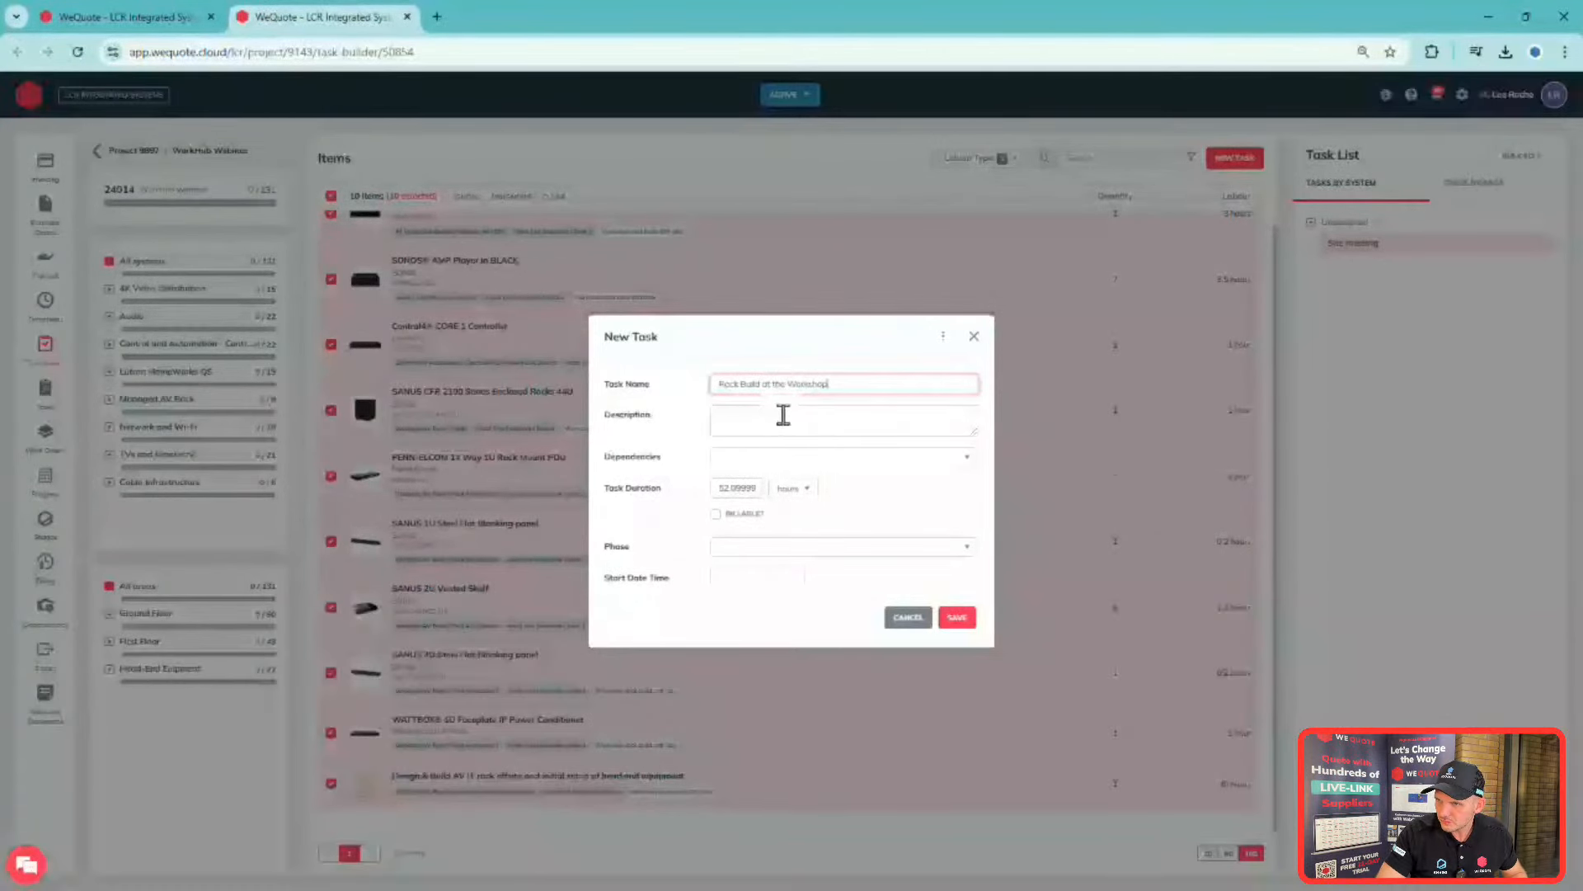
{"action": "left_click", "coordinate": [785, 414]}
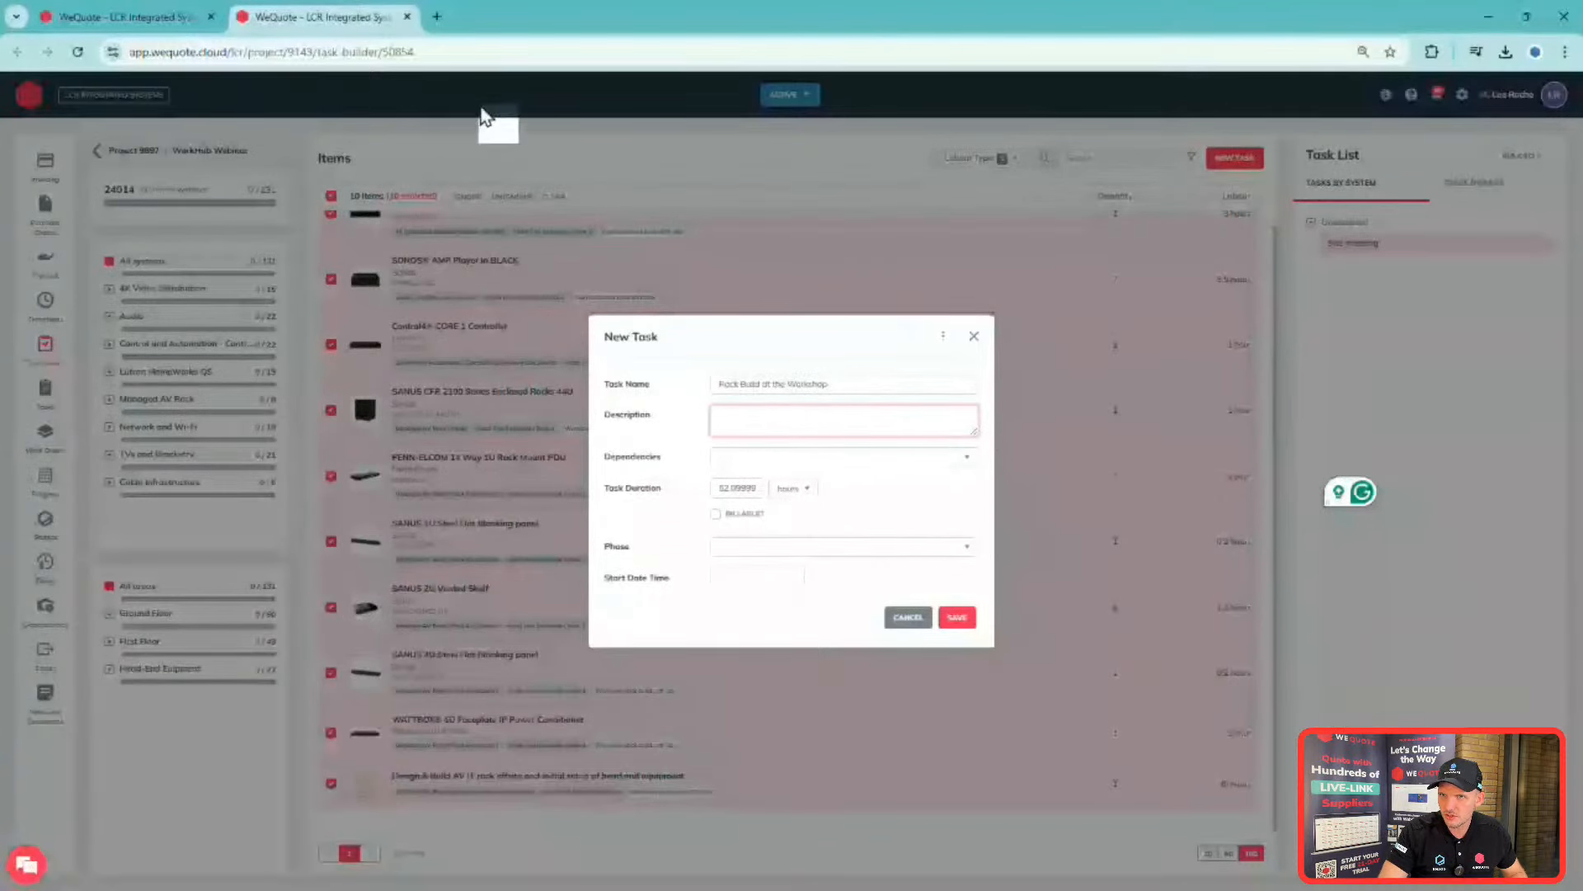
- Switch to Google Drive in a new browser tab and search the files for "rack"
{"action": "left_click", "coordinate": [435, 16]}
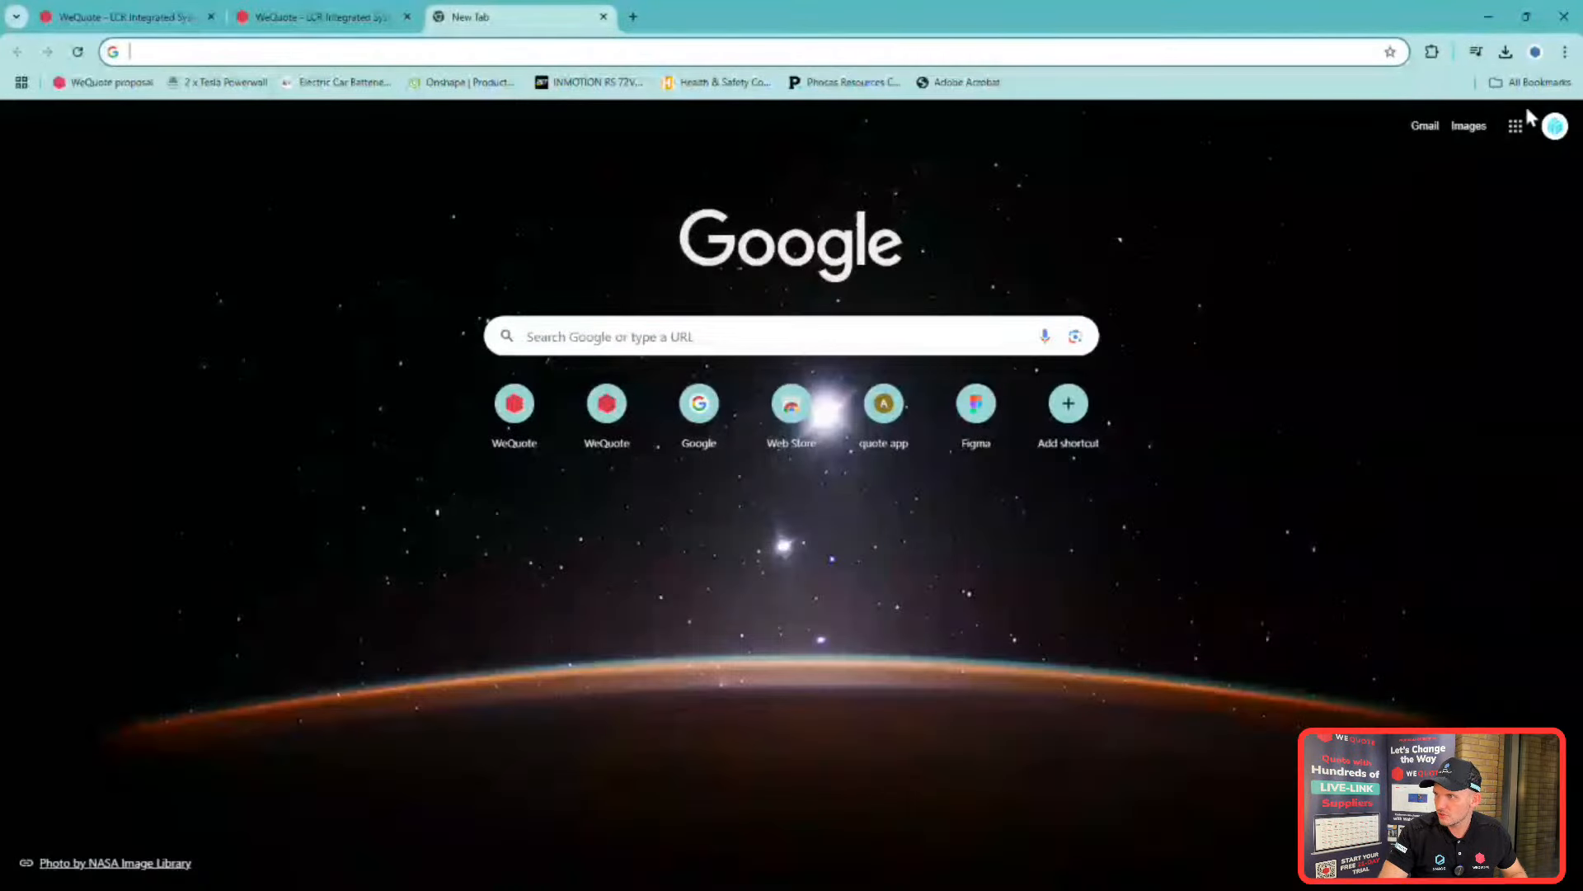
{"action": "left_click", "coordinate": [1523, 131]}
{"action": "left_click", "coordinate": [1430, 271]}
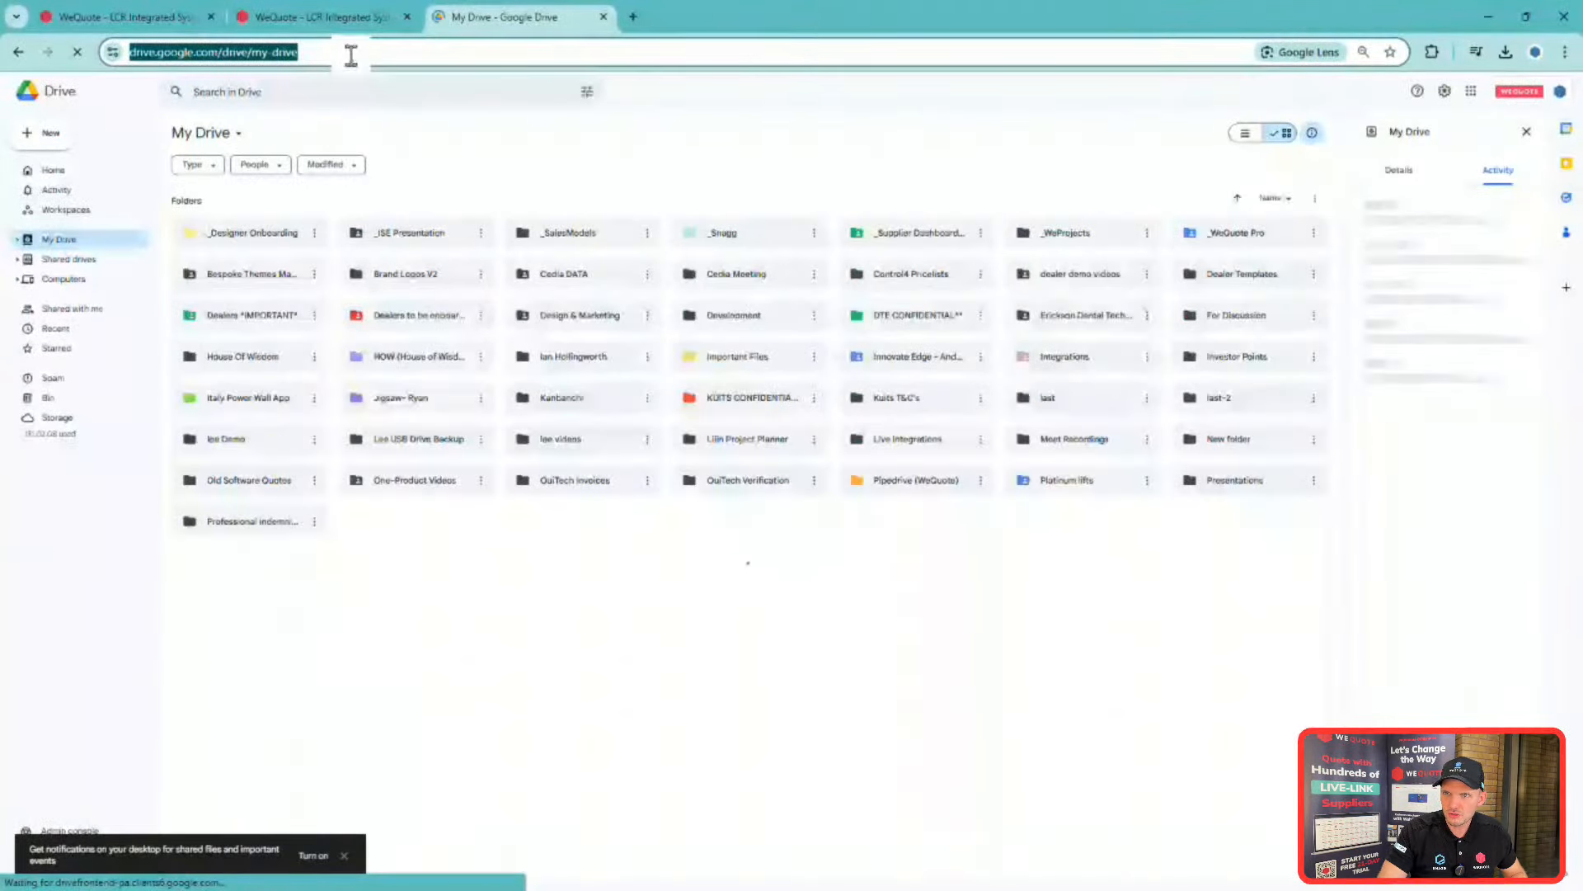
{"action": "left_click", "coordinate": [361, 92]}
{"action": "type", "text": "rack"}
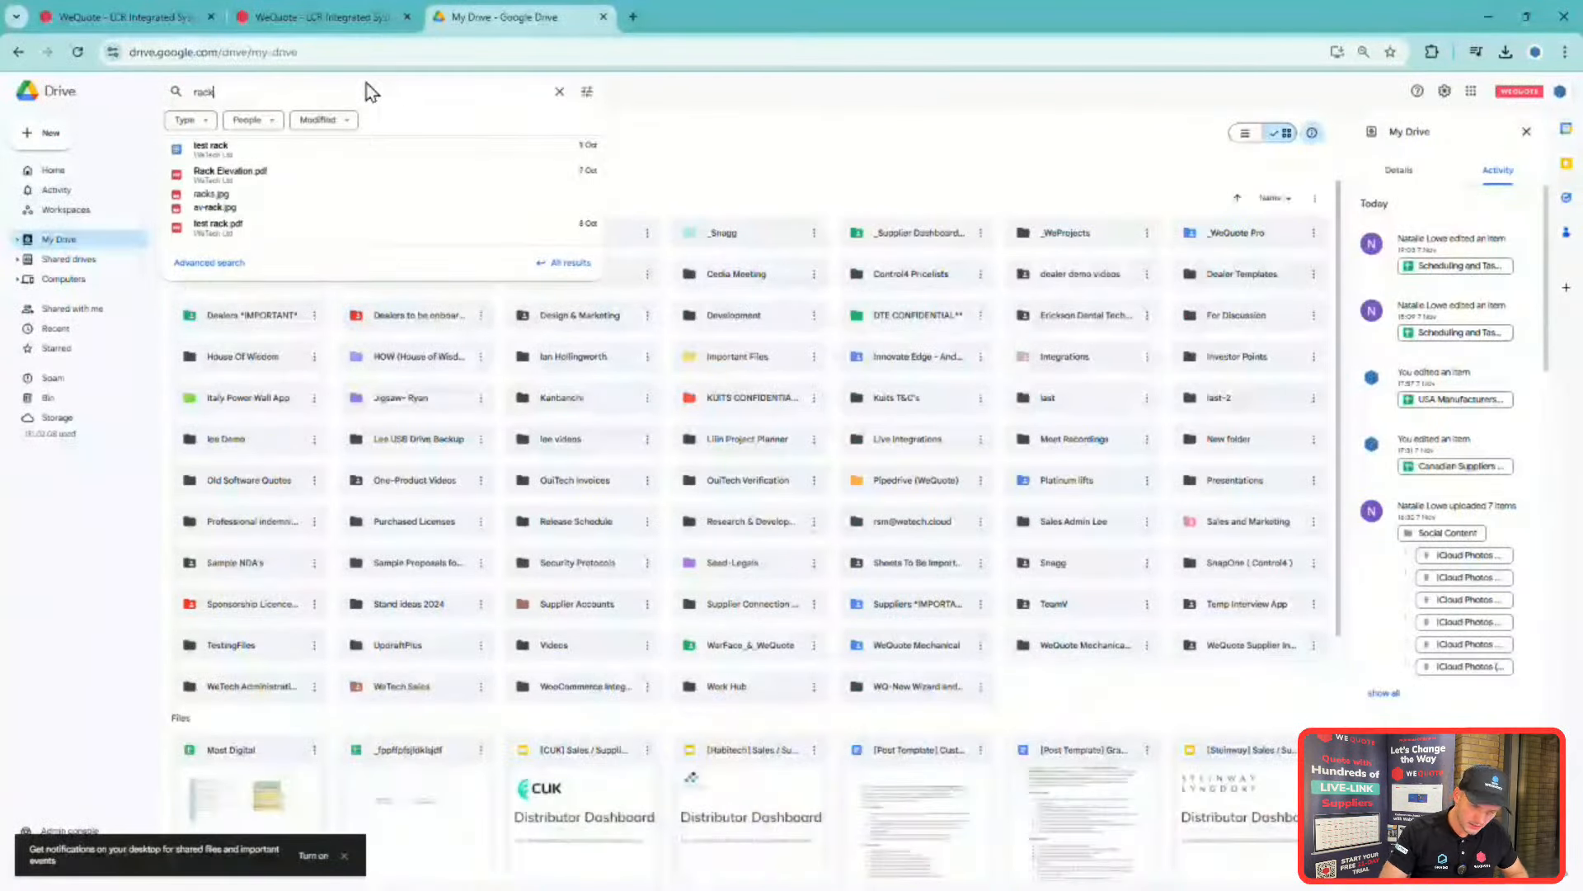
{"action": "key", "text": "Return"}
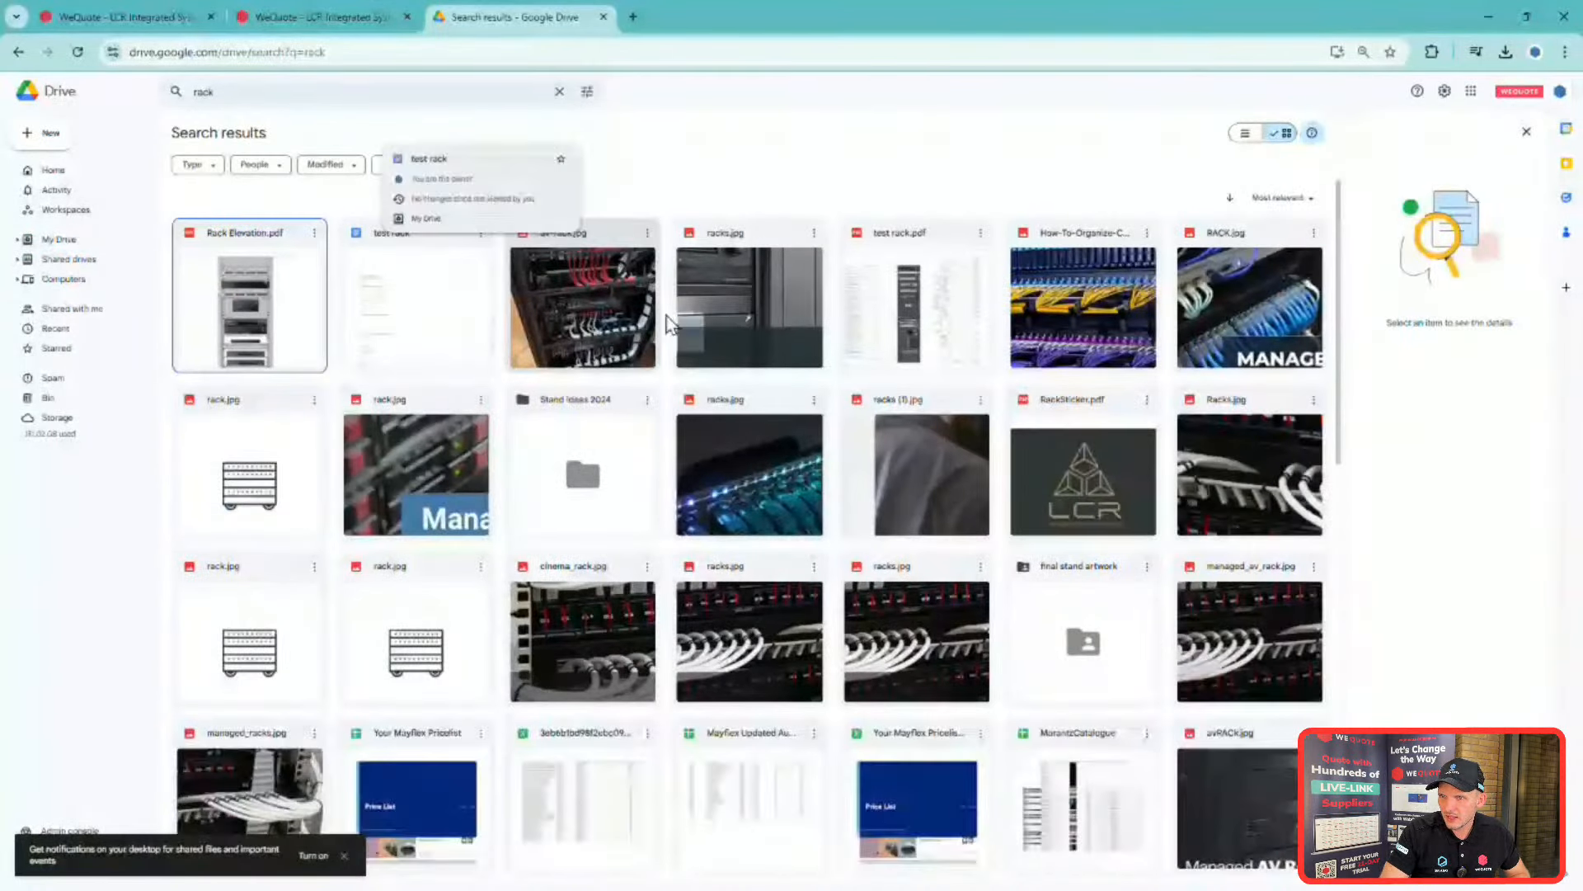
- Copy the sharing link of the test rack.pdf file
{"action": "left_click", "coordinate": [980, 234]}
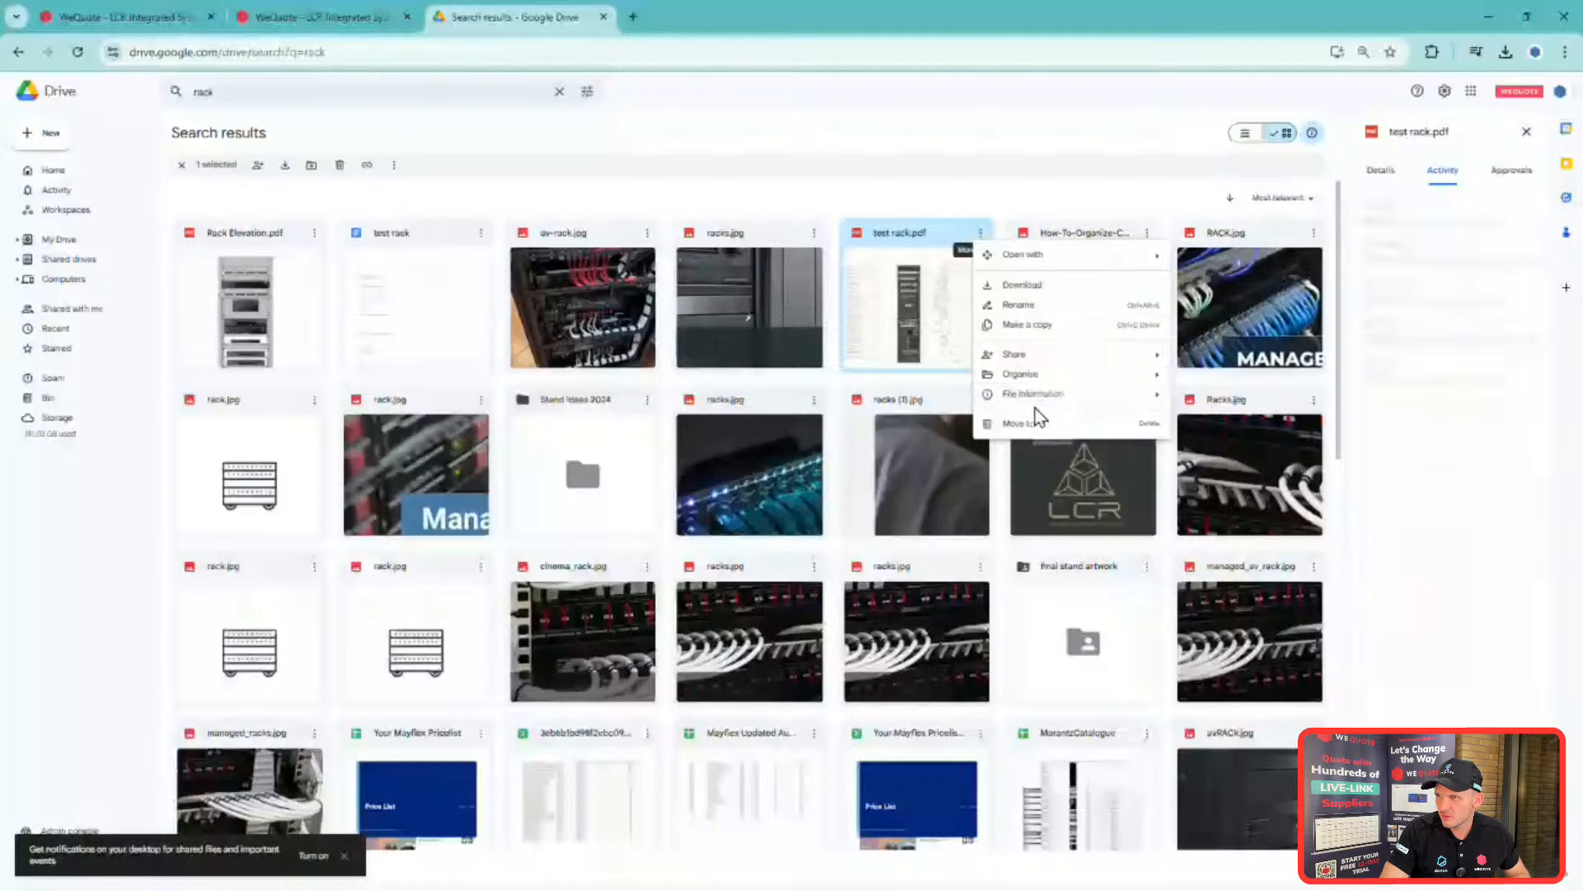
{"action": "mouse_move", "coordinate": [1031, 355]}
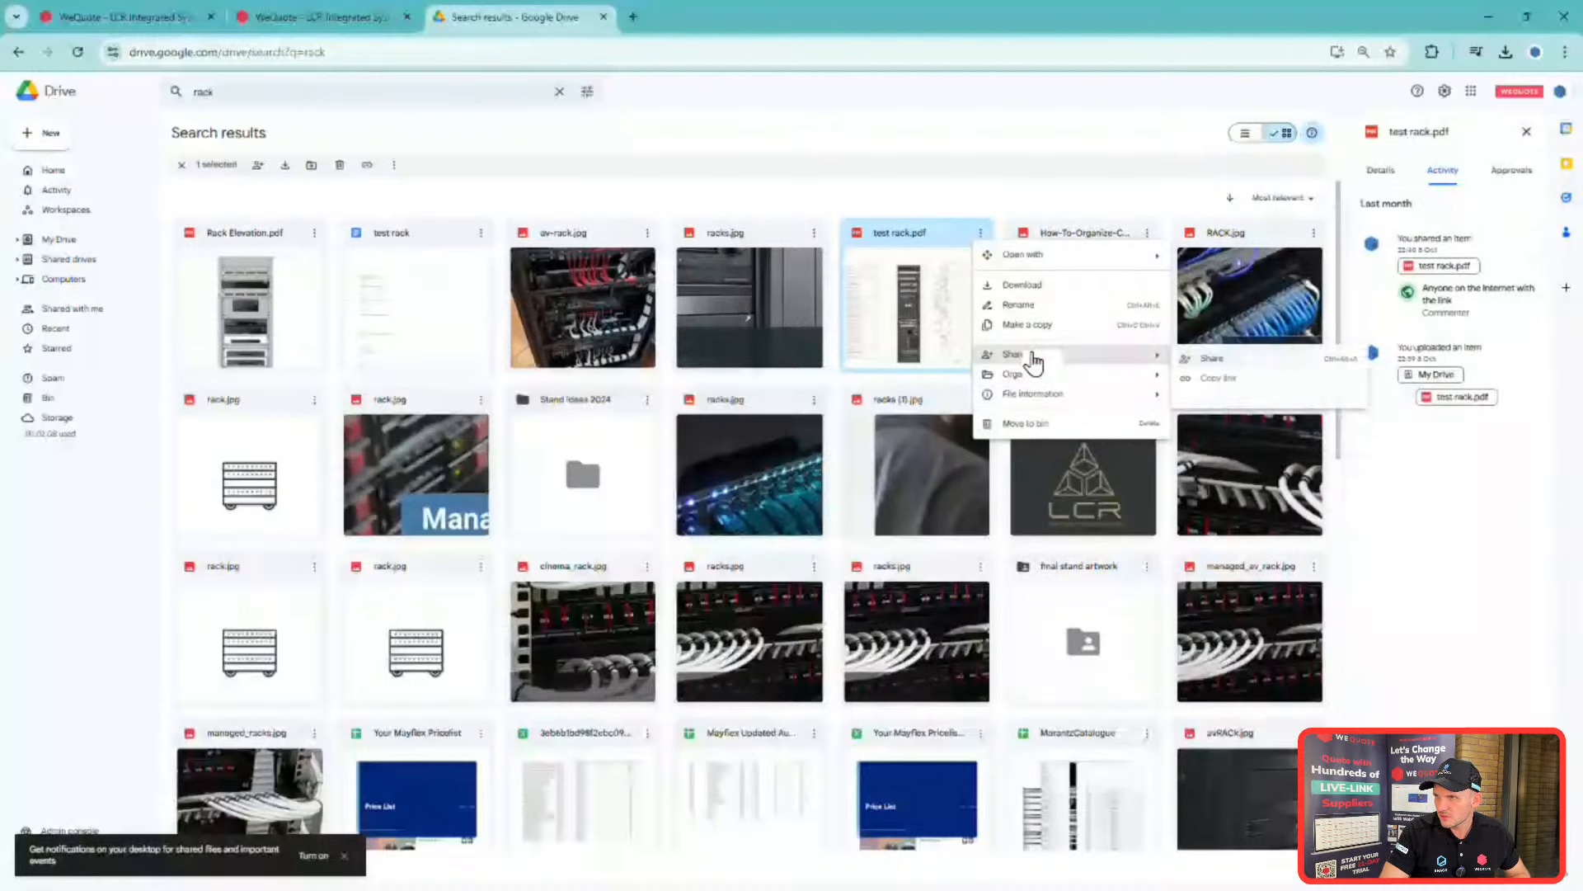
{"action": "left_click", "coordinate": [1257, 369]}
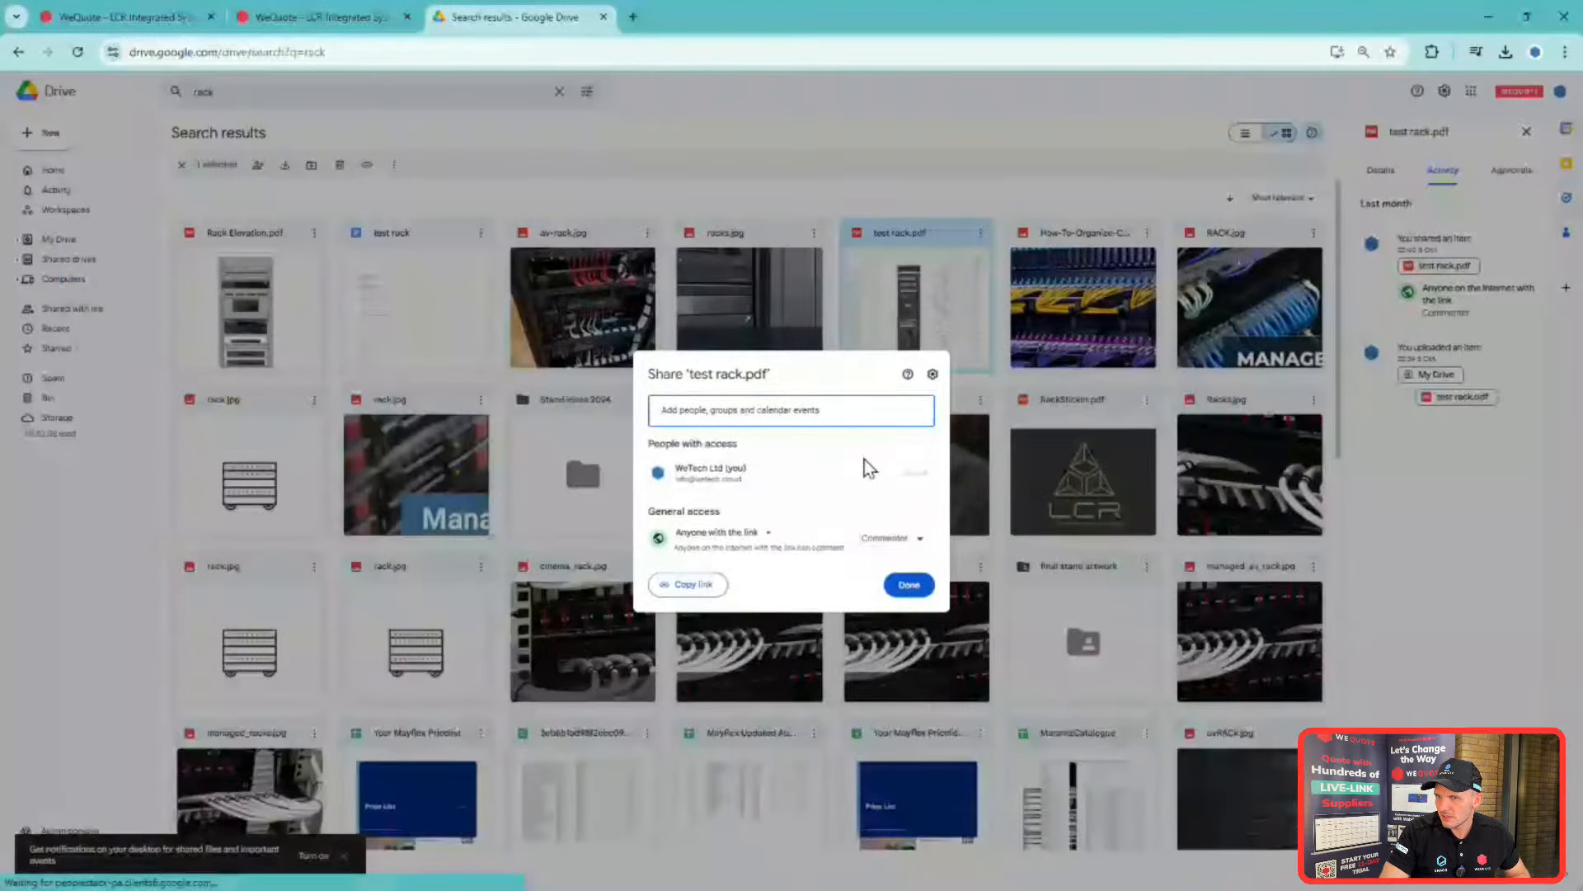
{"action": "left_click", "coordinate": [721, 587]}
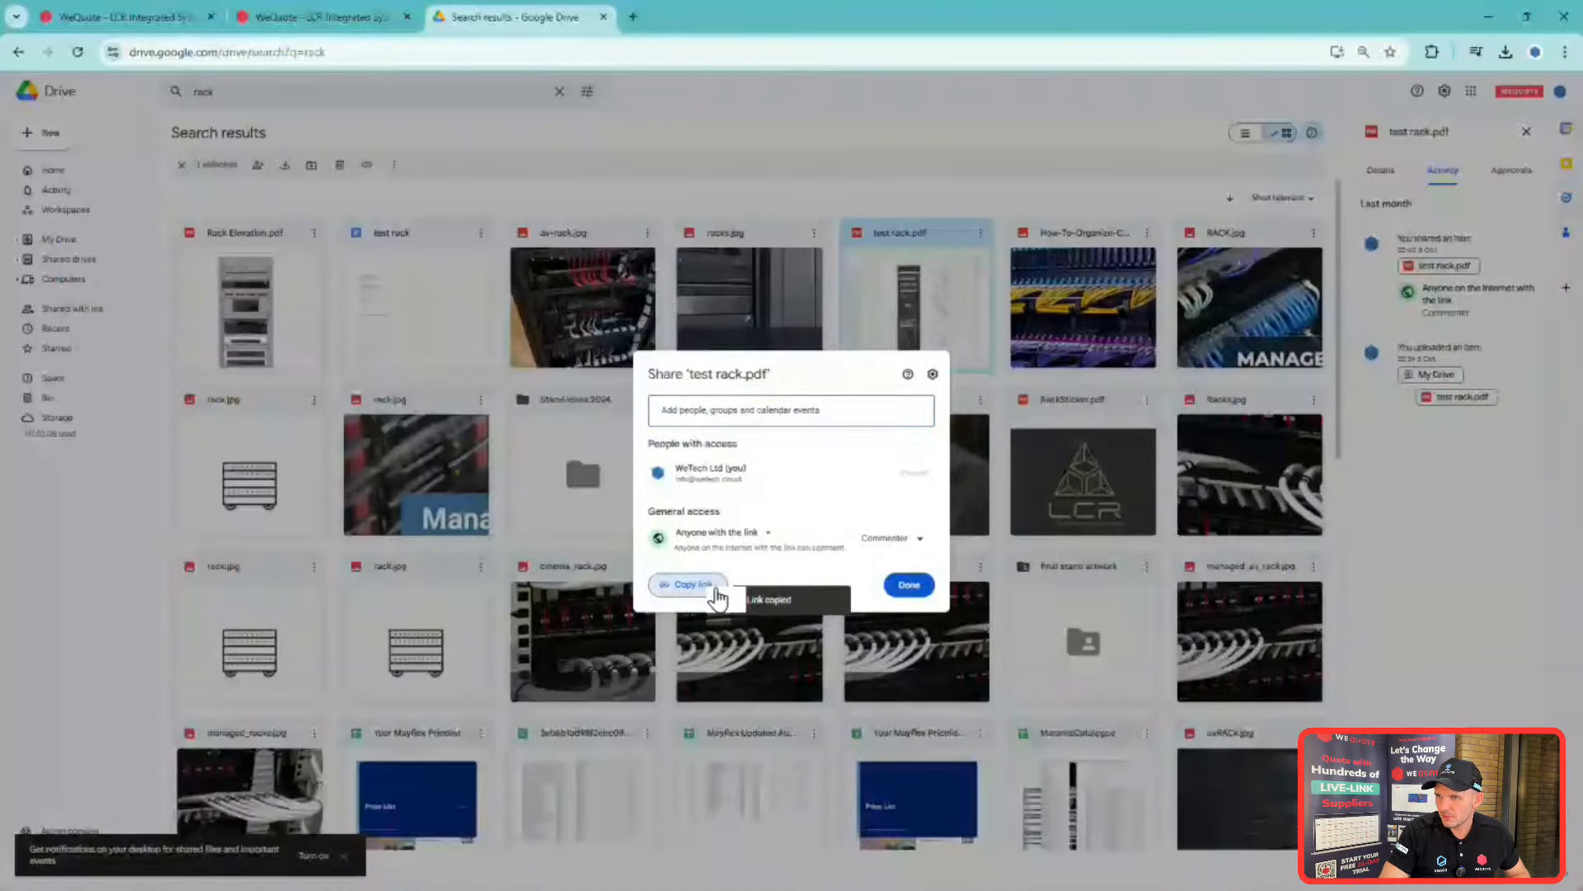
- Back in WeQuote, enter "Rack drawings" as the new task's description, with the copied Drive link on the line below
{"action": "left_click", "coordinate": [338, 22]}
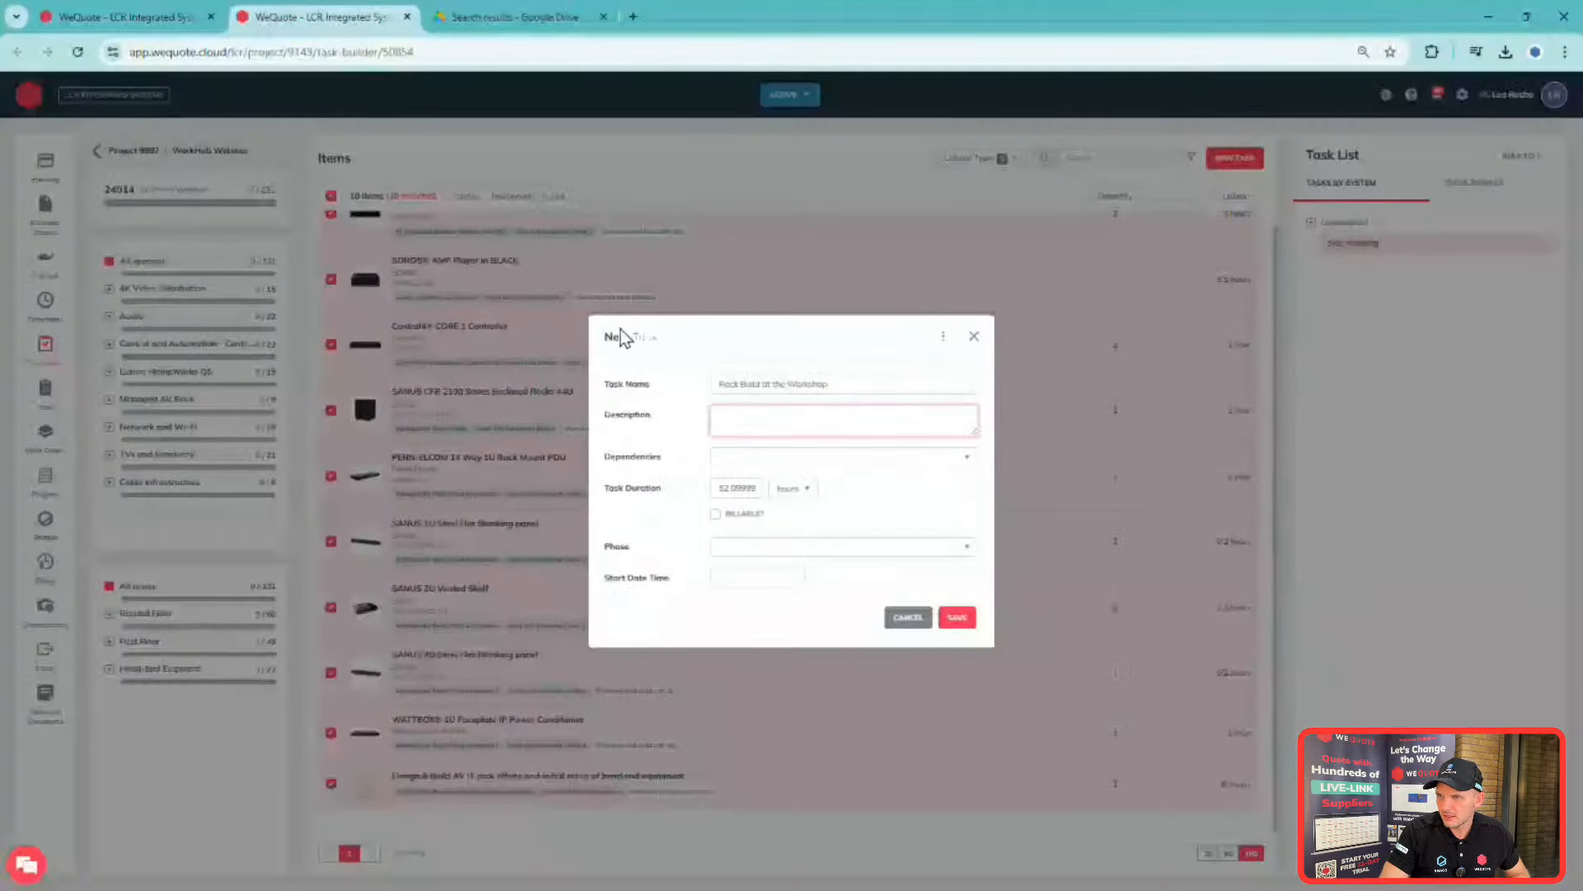
{"action": "left_click", "coordinate": [834, 416]}
{"action": "type", "text": "Rac"}
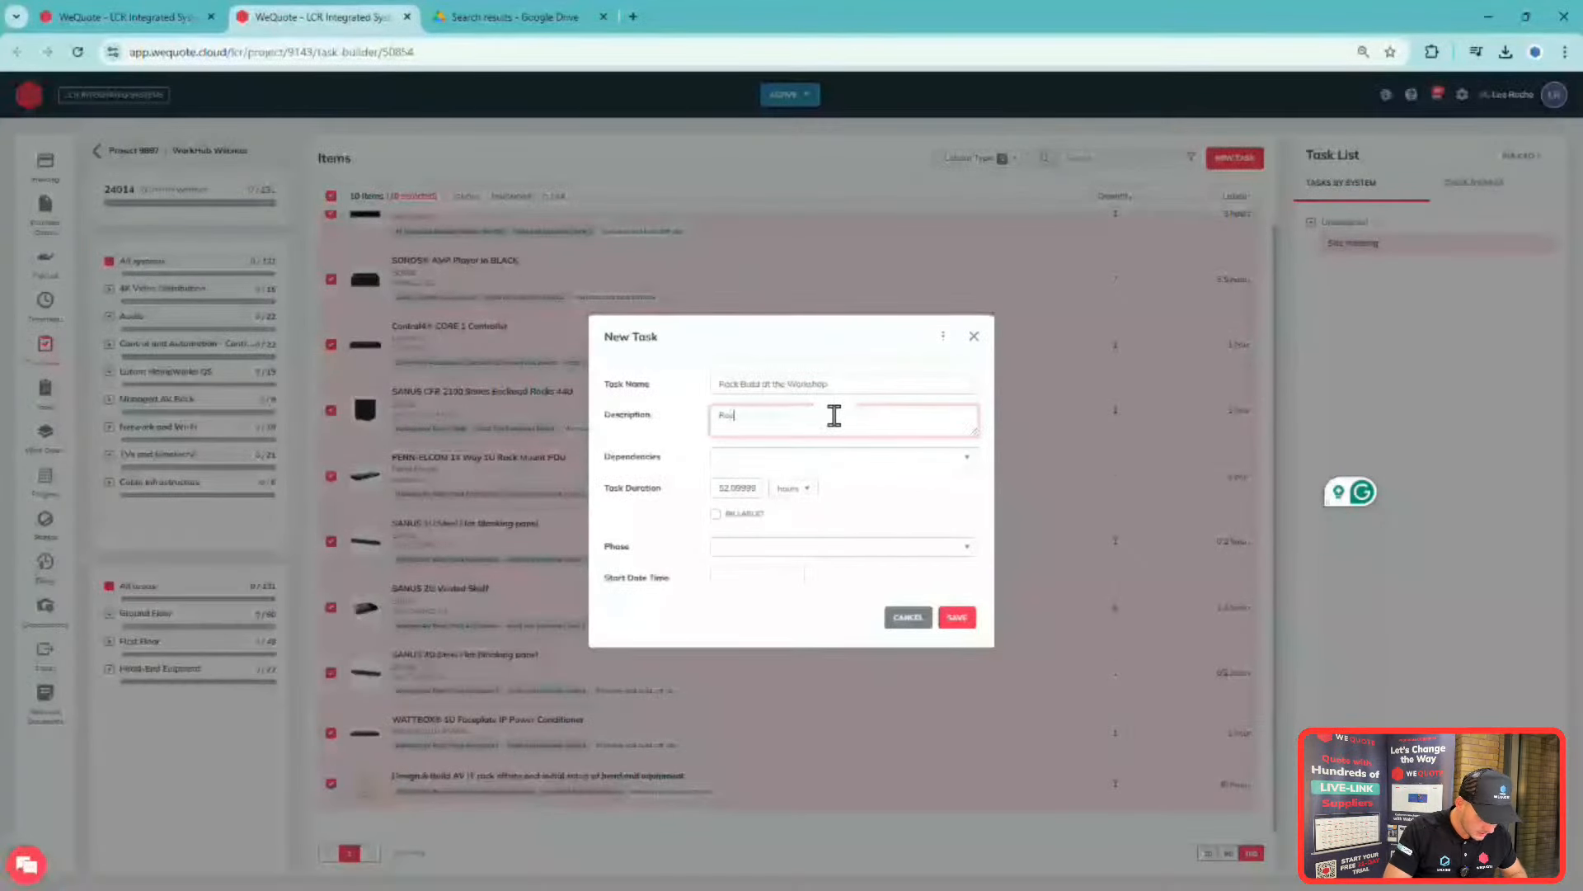
{"action": "type", "text": "k di"}
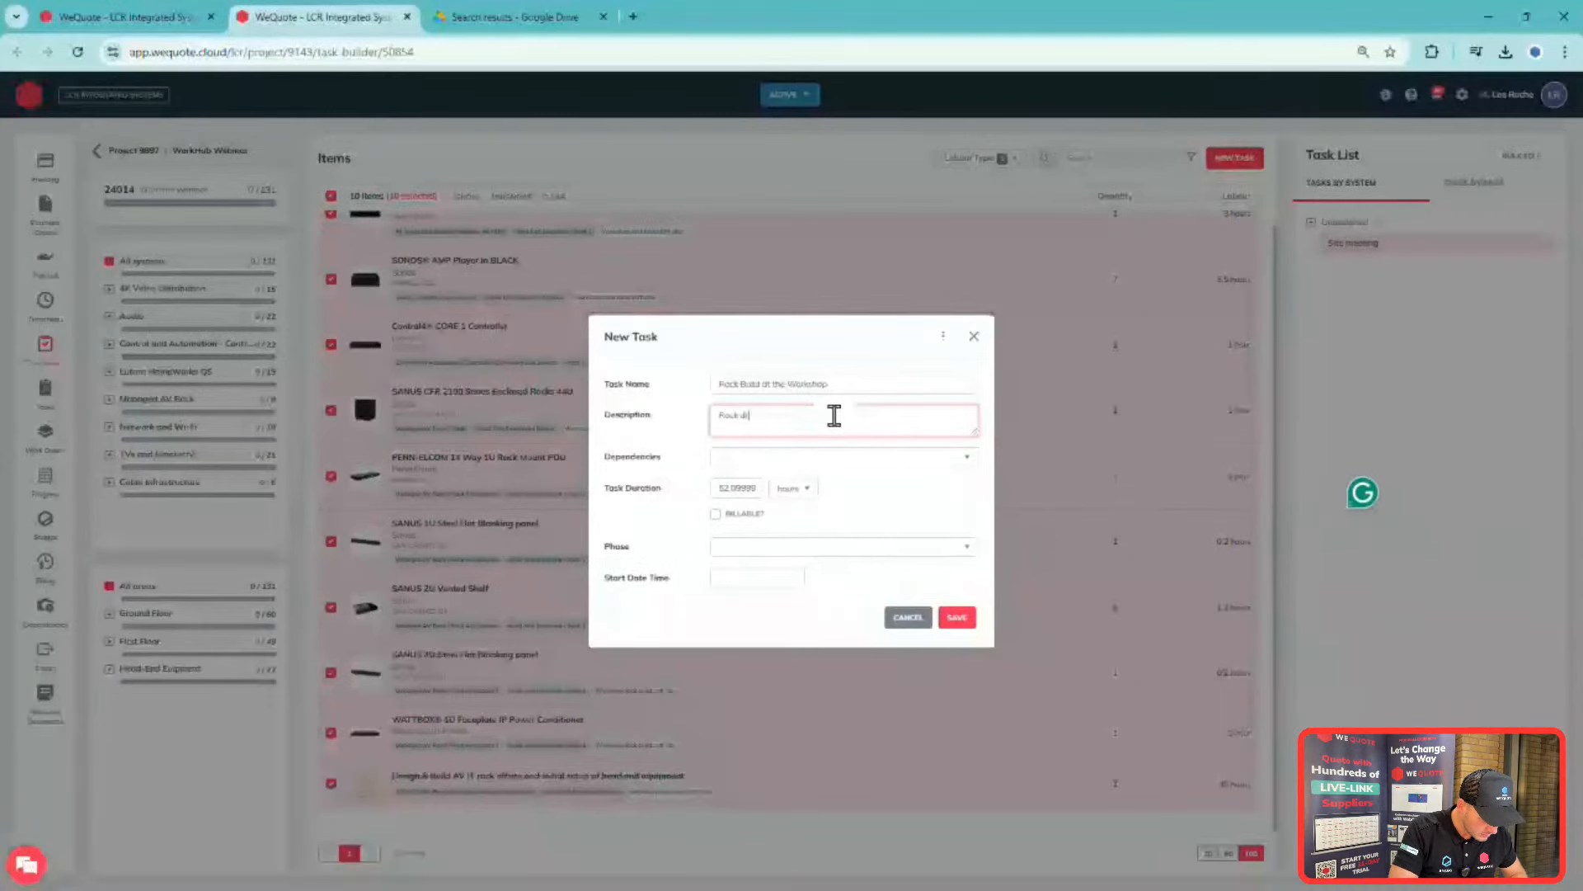
{"action": "type", "text": "awin"}
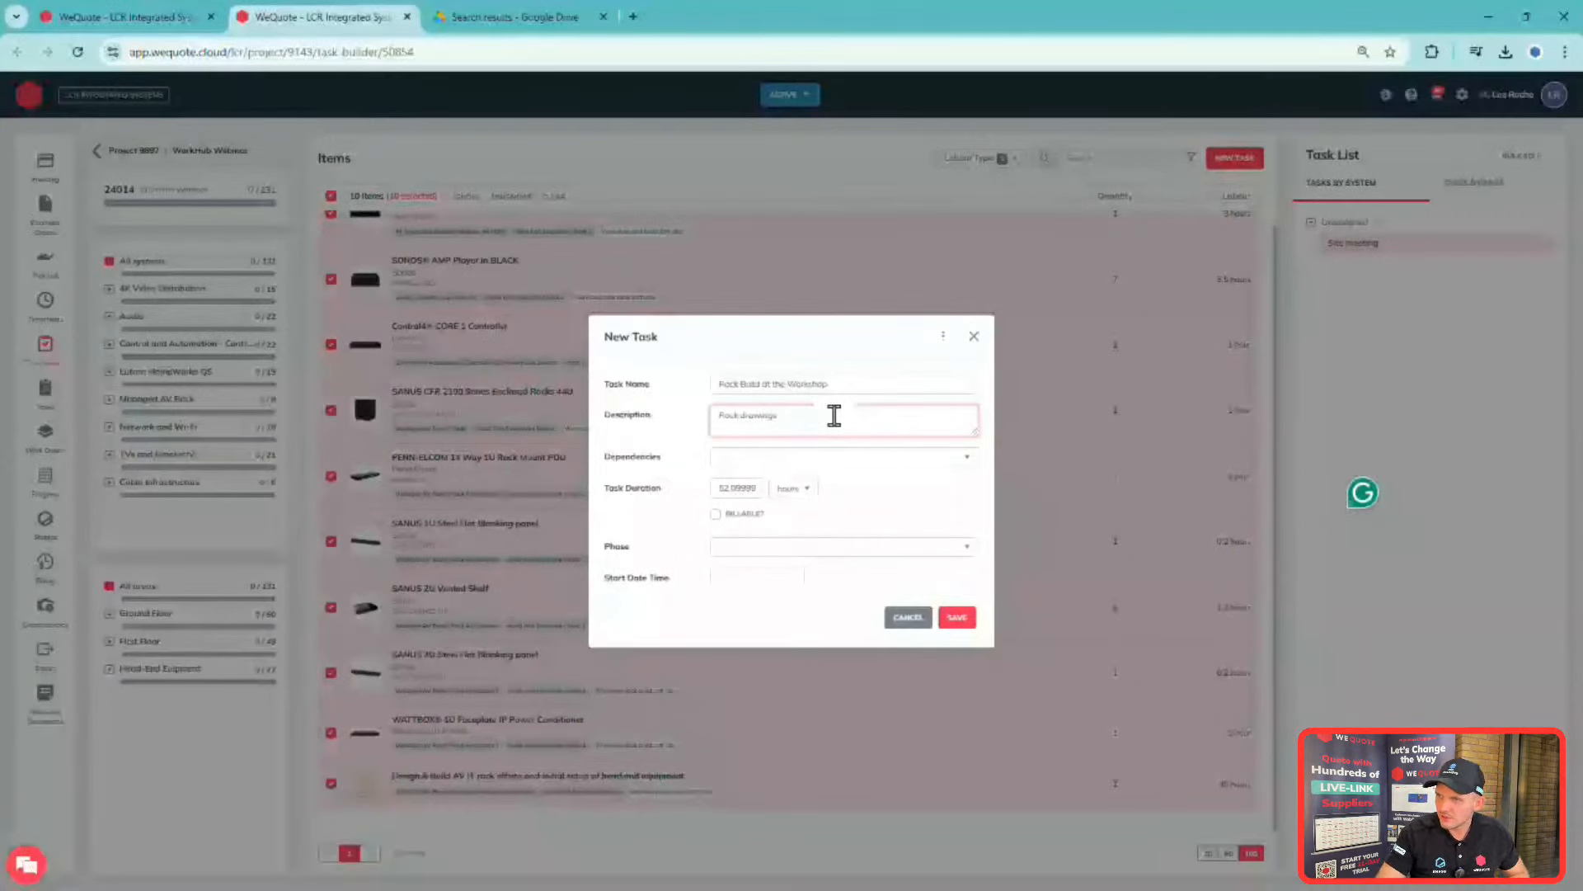
{"action": "type", "text": "gs"}
{"action": "key", "text": "Return"}
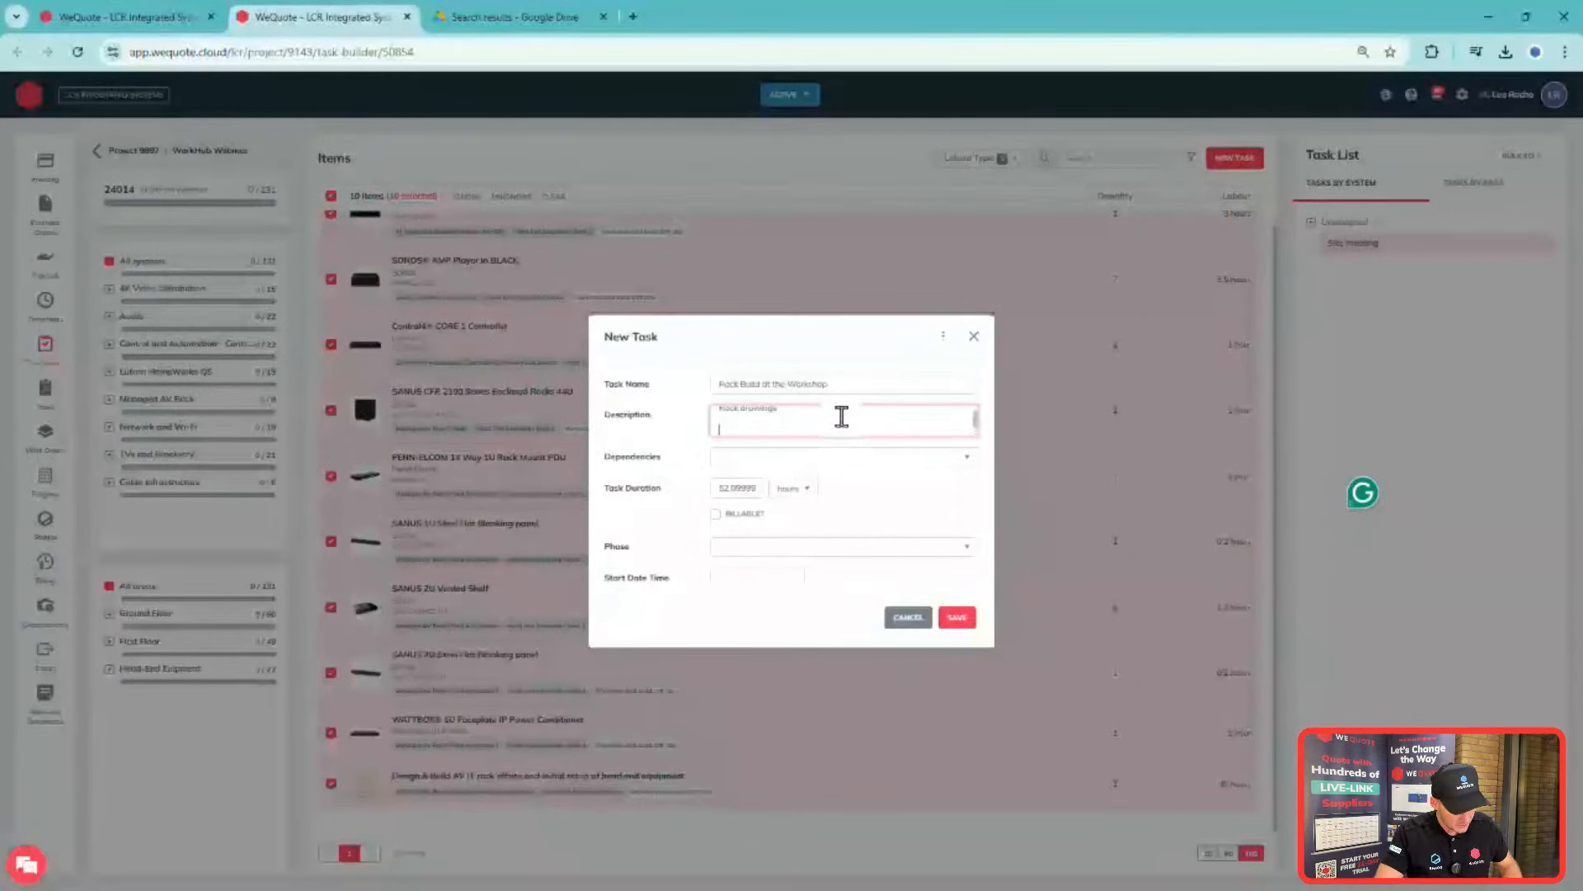
{"action": "key", "text": "ctrl+v"}
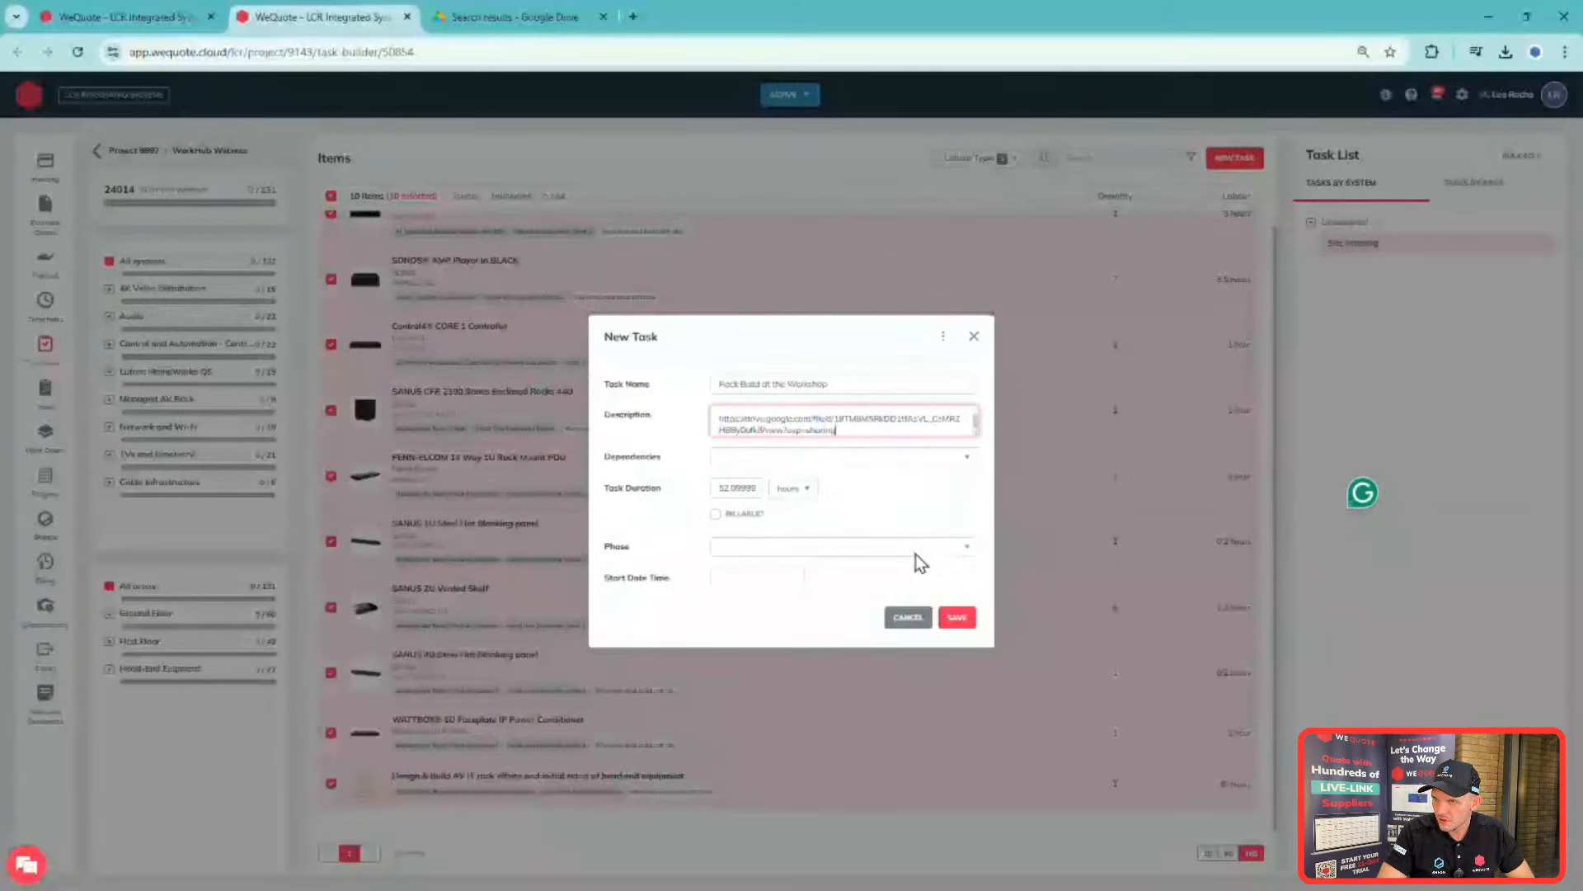
- Set the rack build task's phase to Design Stage and save the task
{"action": "left_click", "coordinate": [915, 551]}
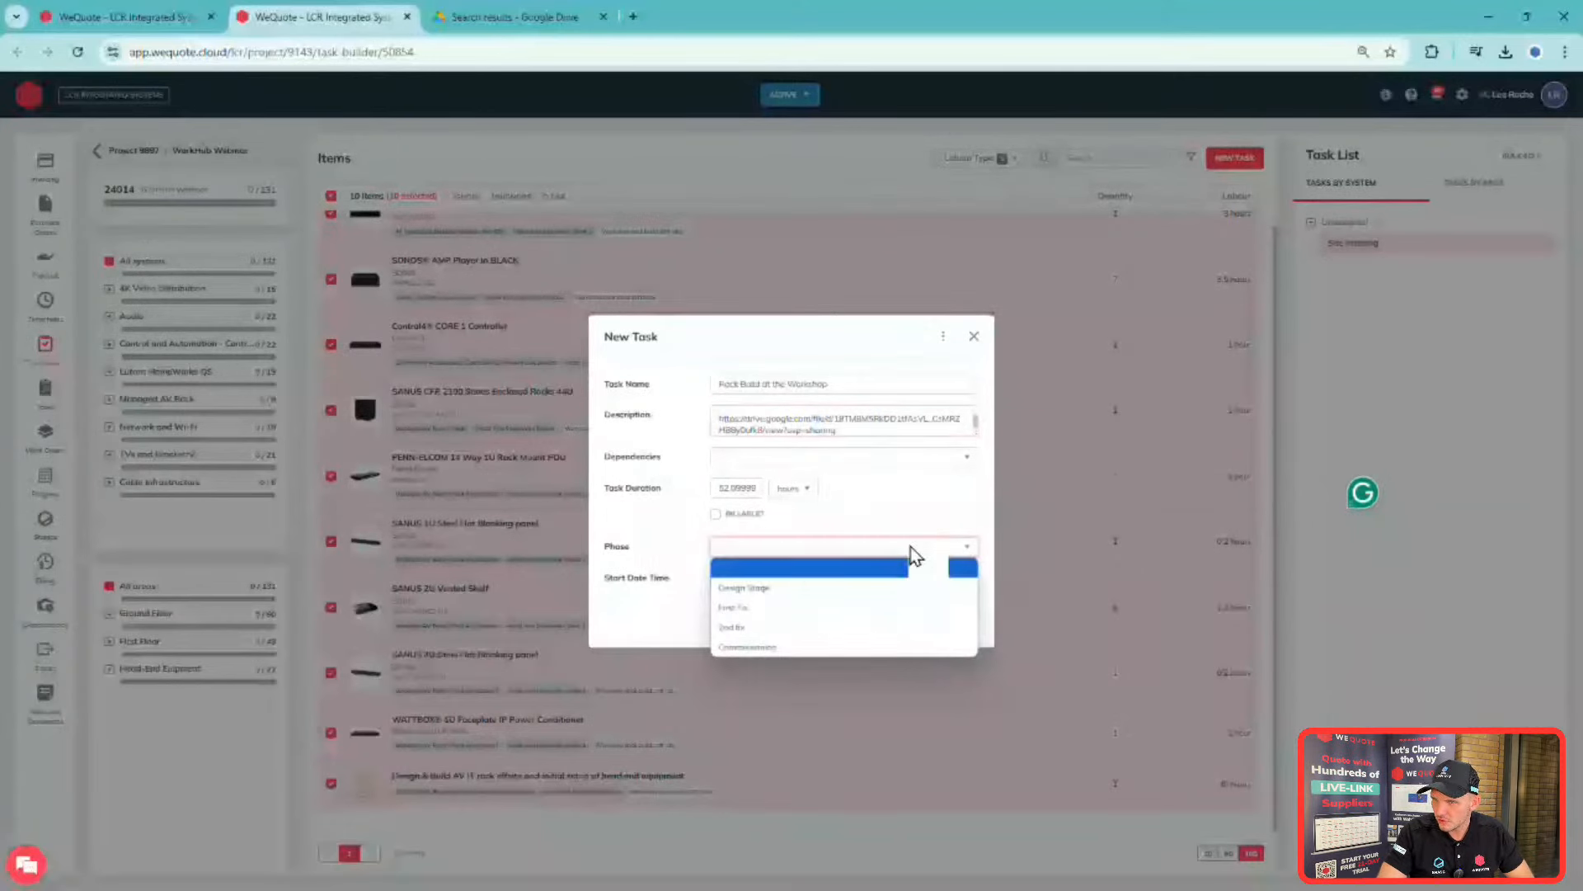
{"action": "left_click", "coordinate": [900, 588]}
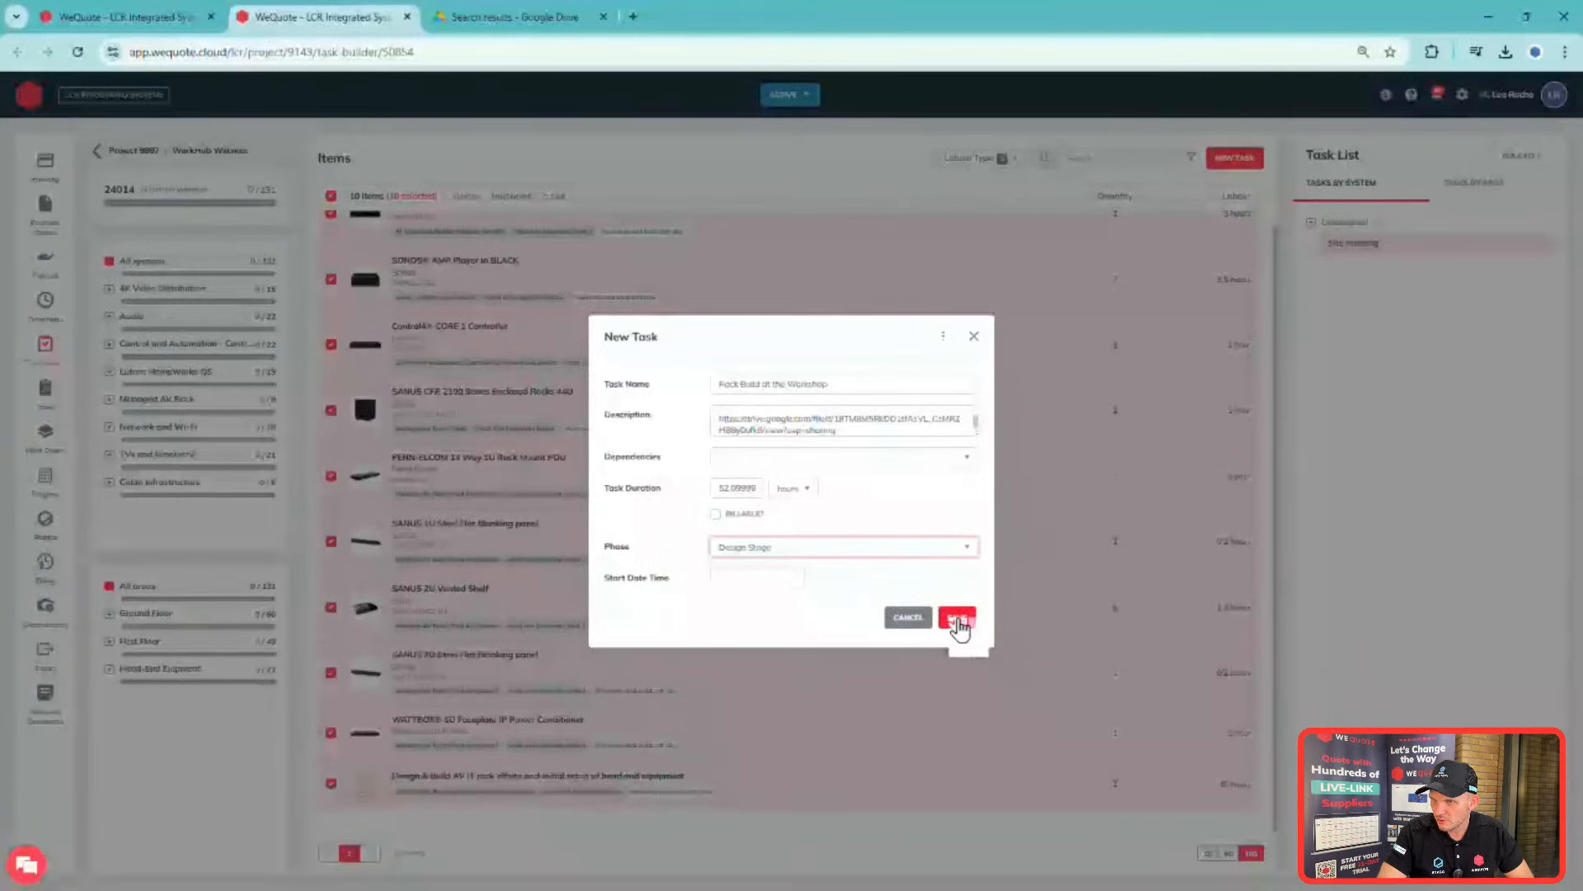
{"action": "left_click", "coordinate": [959, 620]}
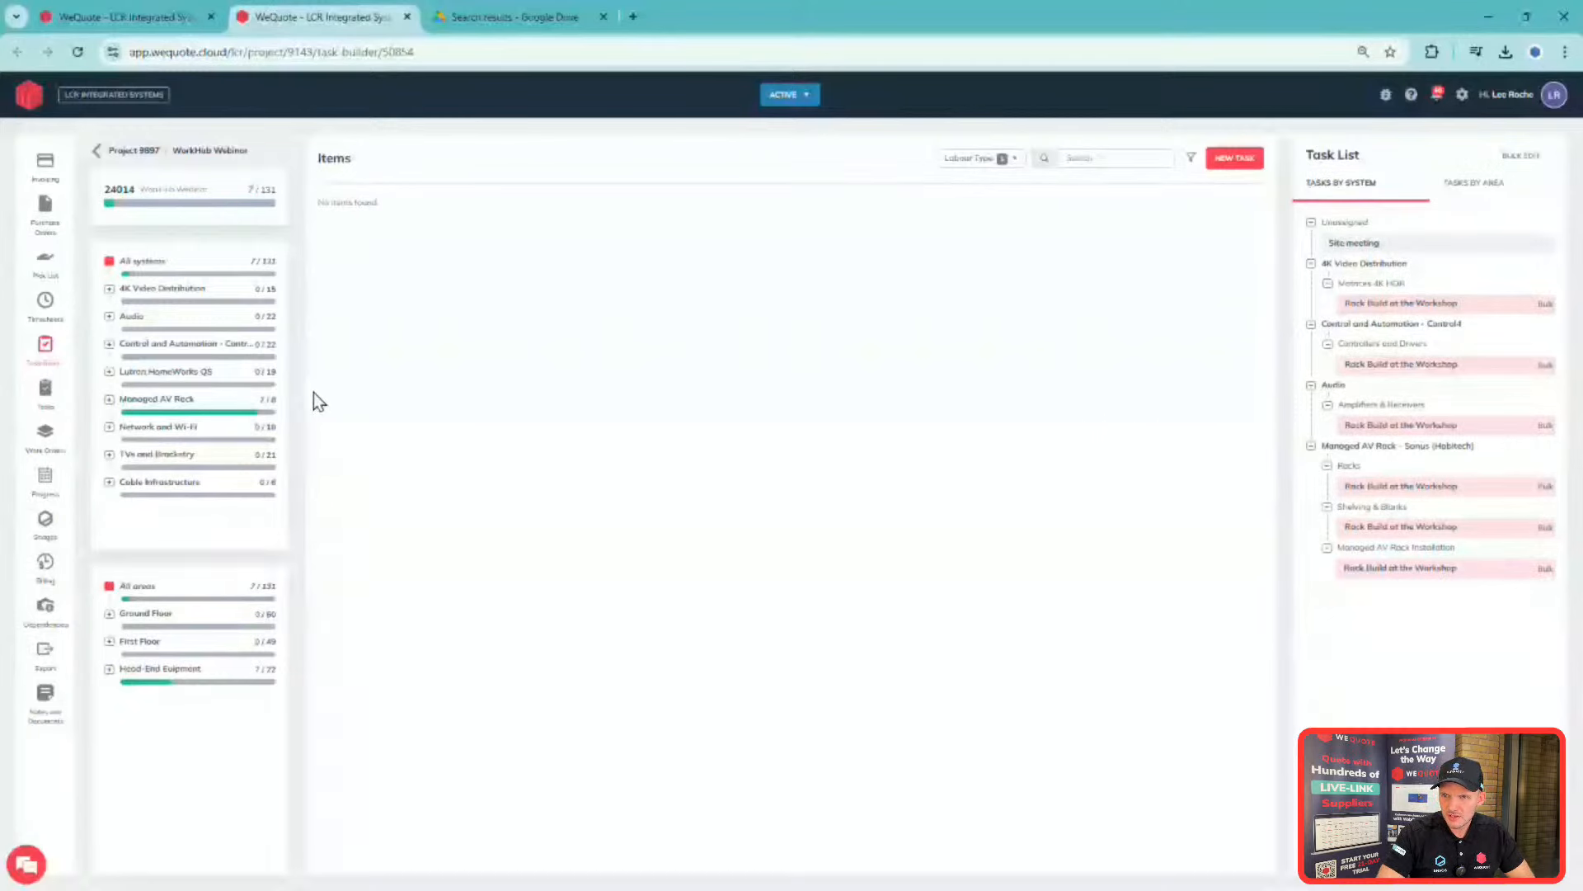
- Replace the labour type filter with Onsite rack installation & cable termination and list the items of all systems
{"action": "left_click", "coordinate": [179, 409]}
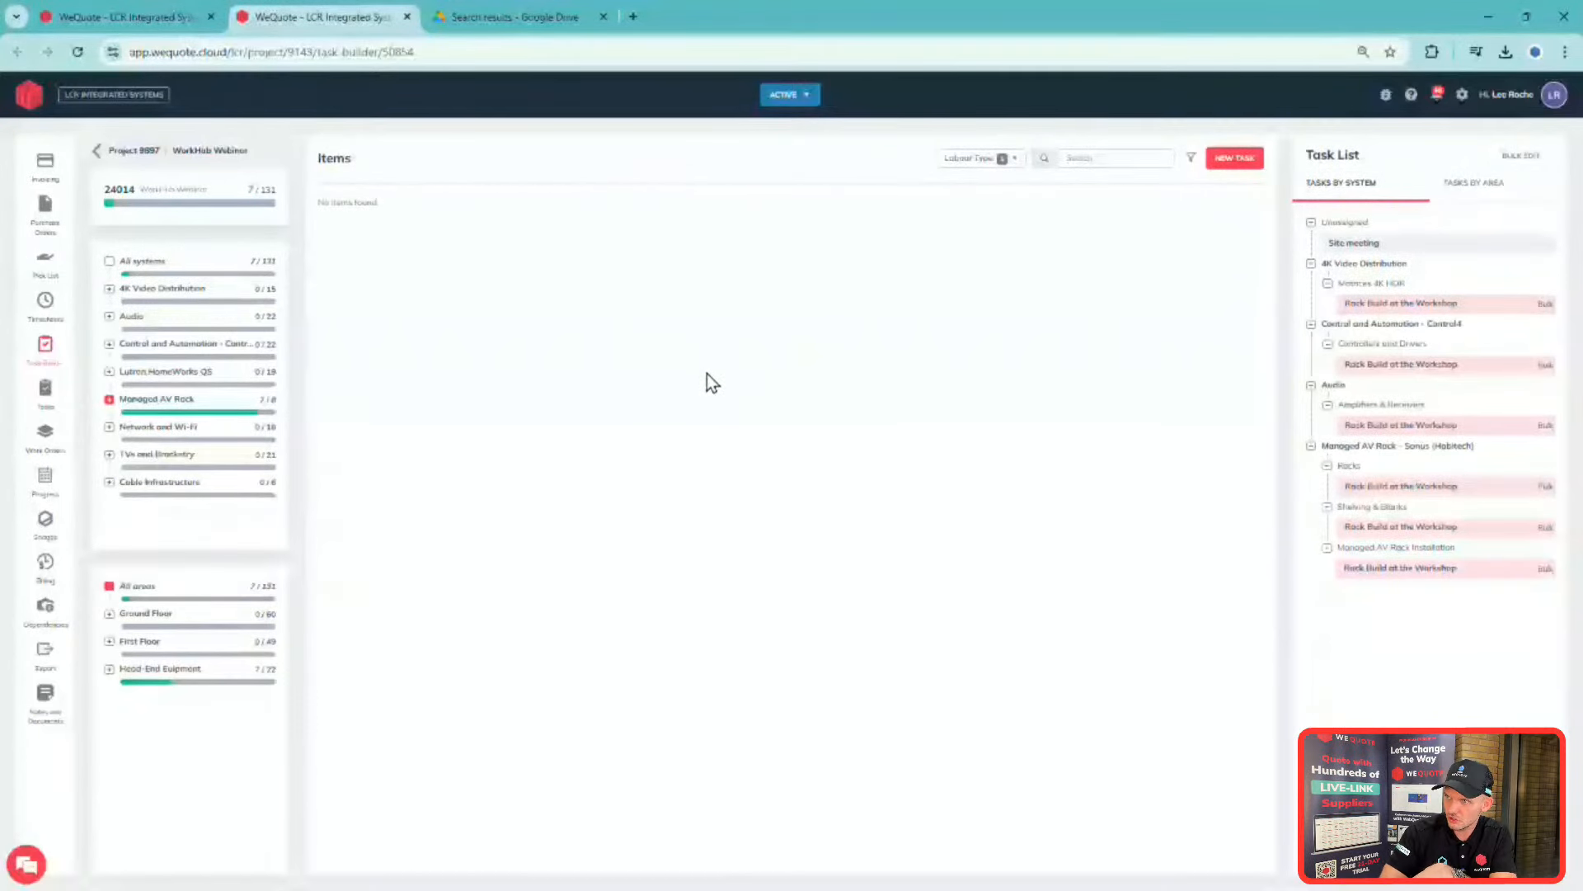
{"action": "left_click", "coordinate": [1013, 163]}
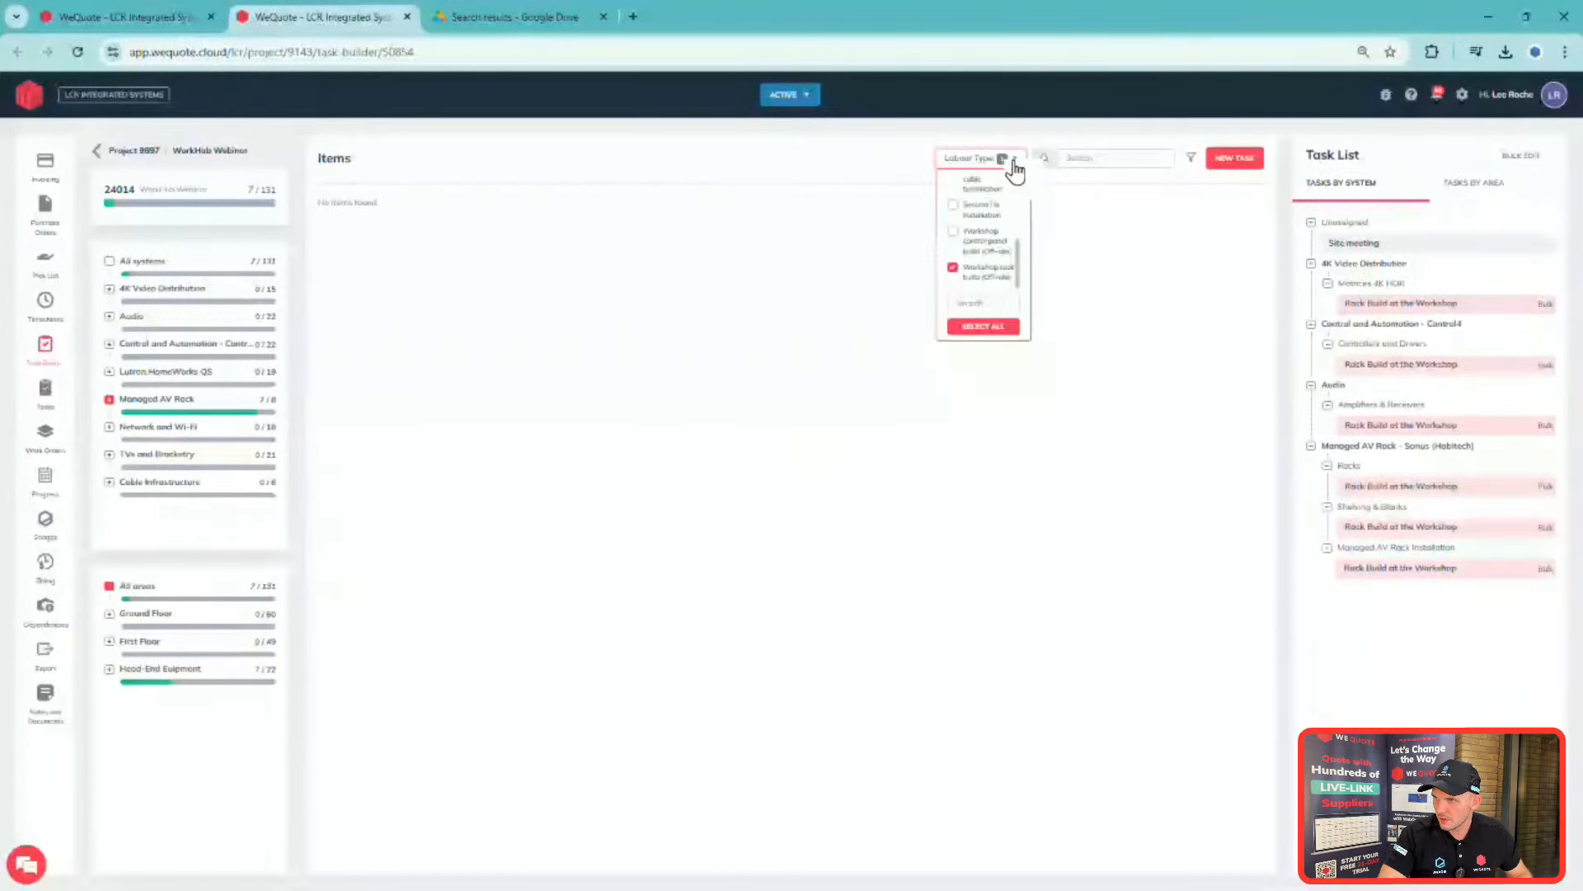
{"action": "scroll", "coordinate": [982, 264], "scroll_direction": "down", "scroll_amount": 3}
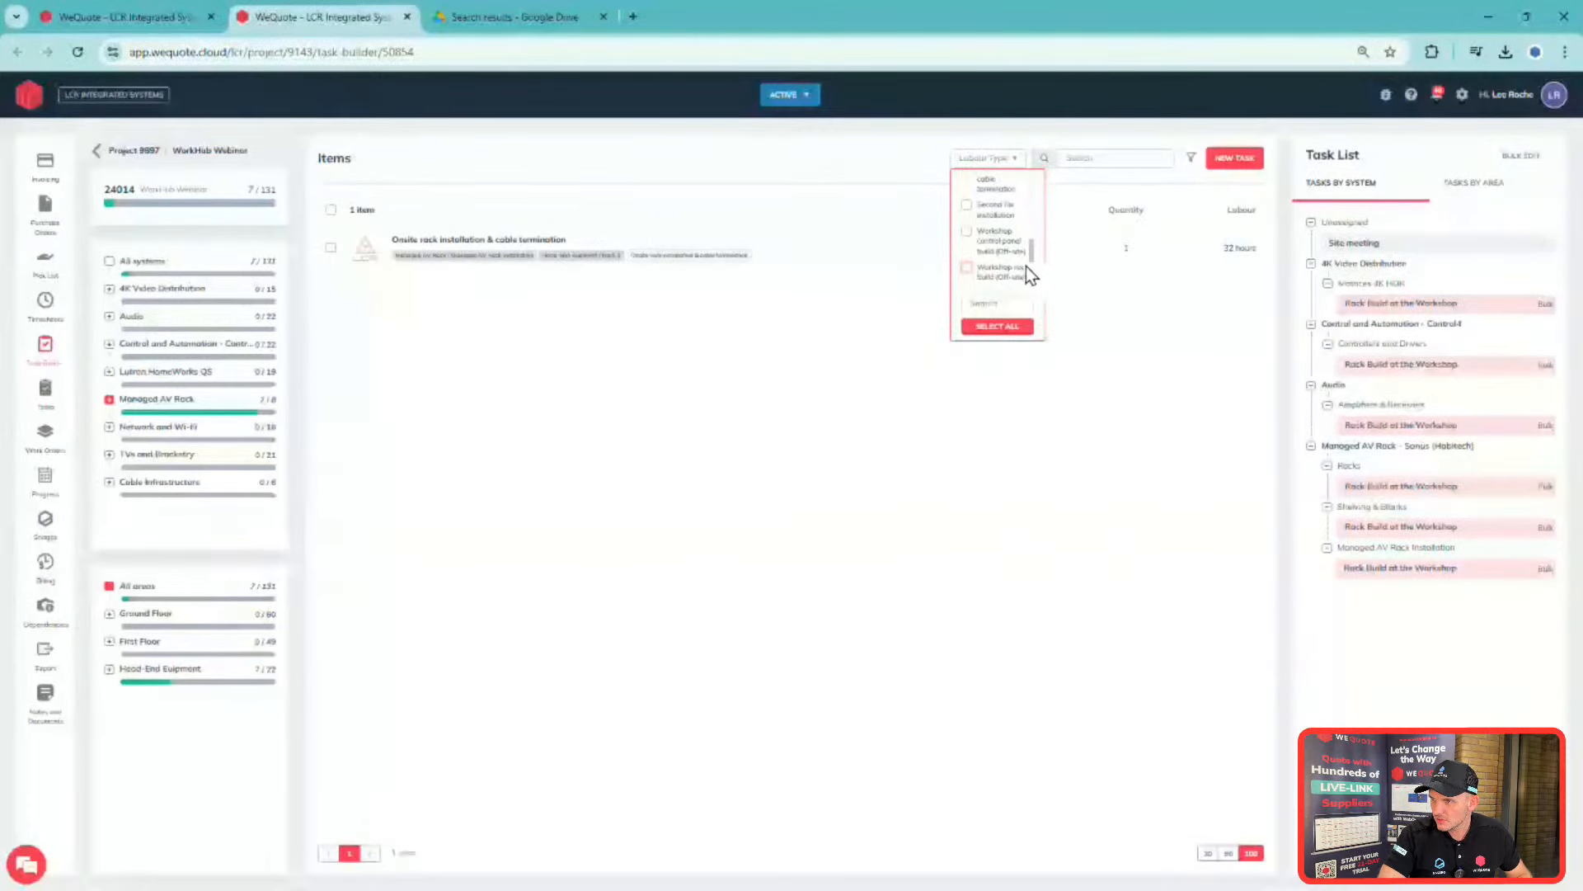
{"action": "left_click_drag", "start_coordinate": [1032, 265], "coordinate": [1033, 245]}
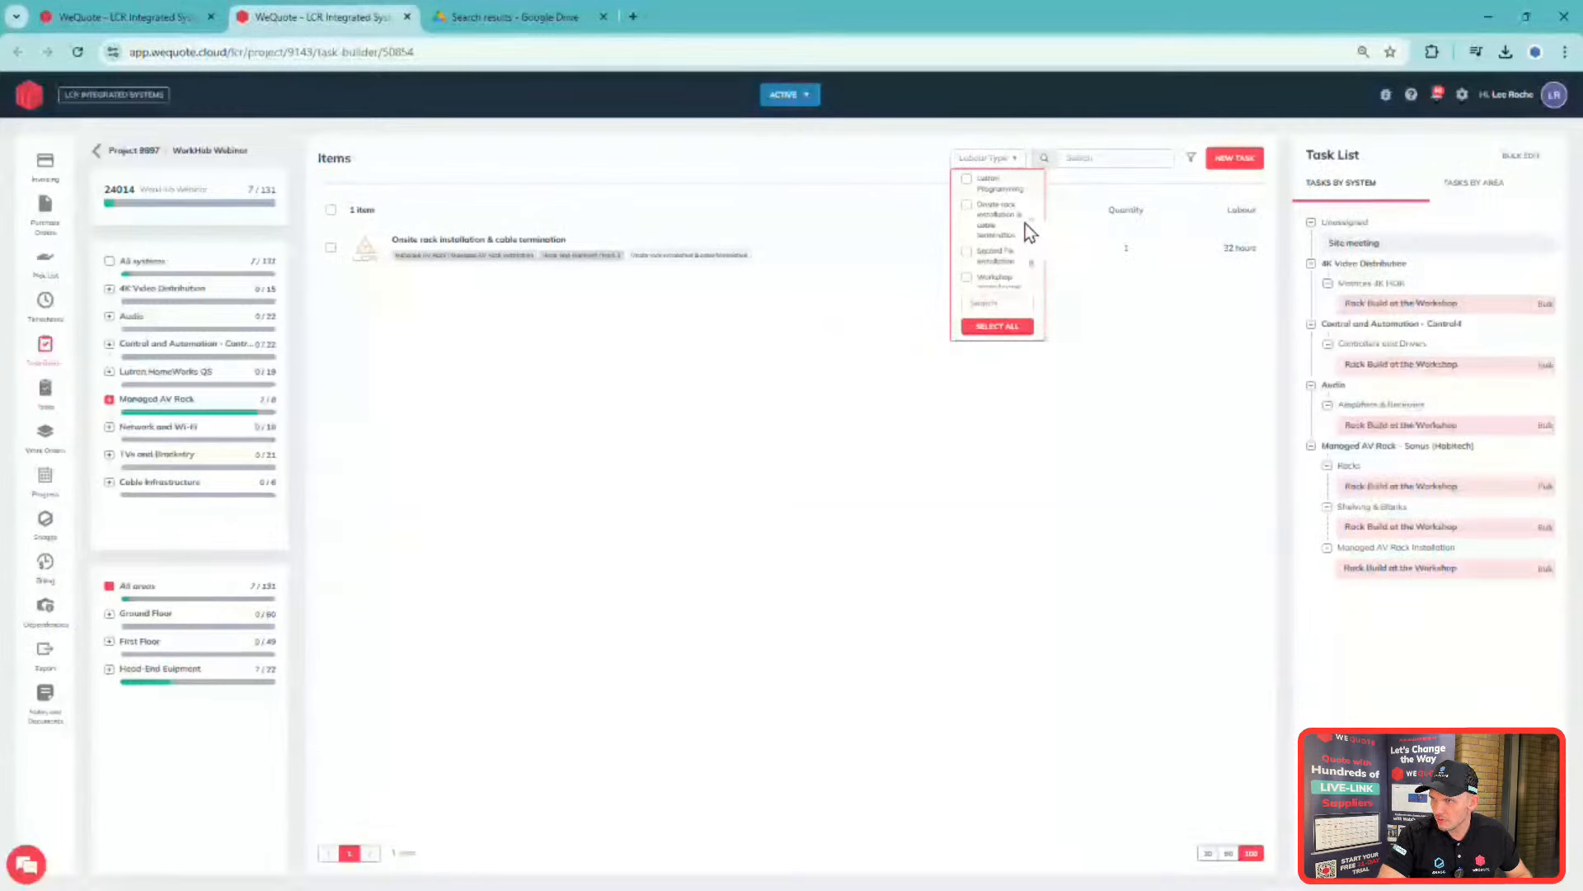
{"action": "left_click", "coordinate": [968, 206]}
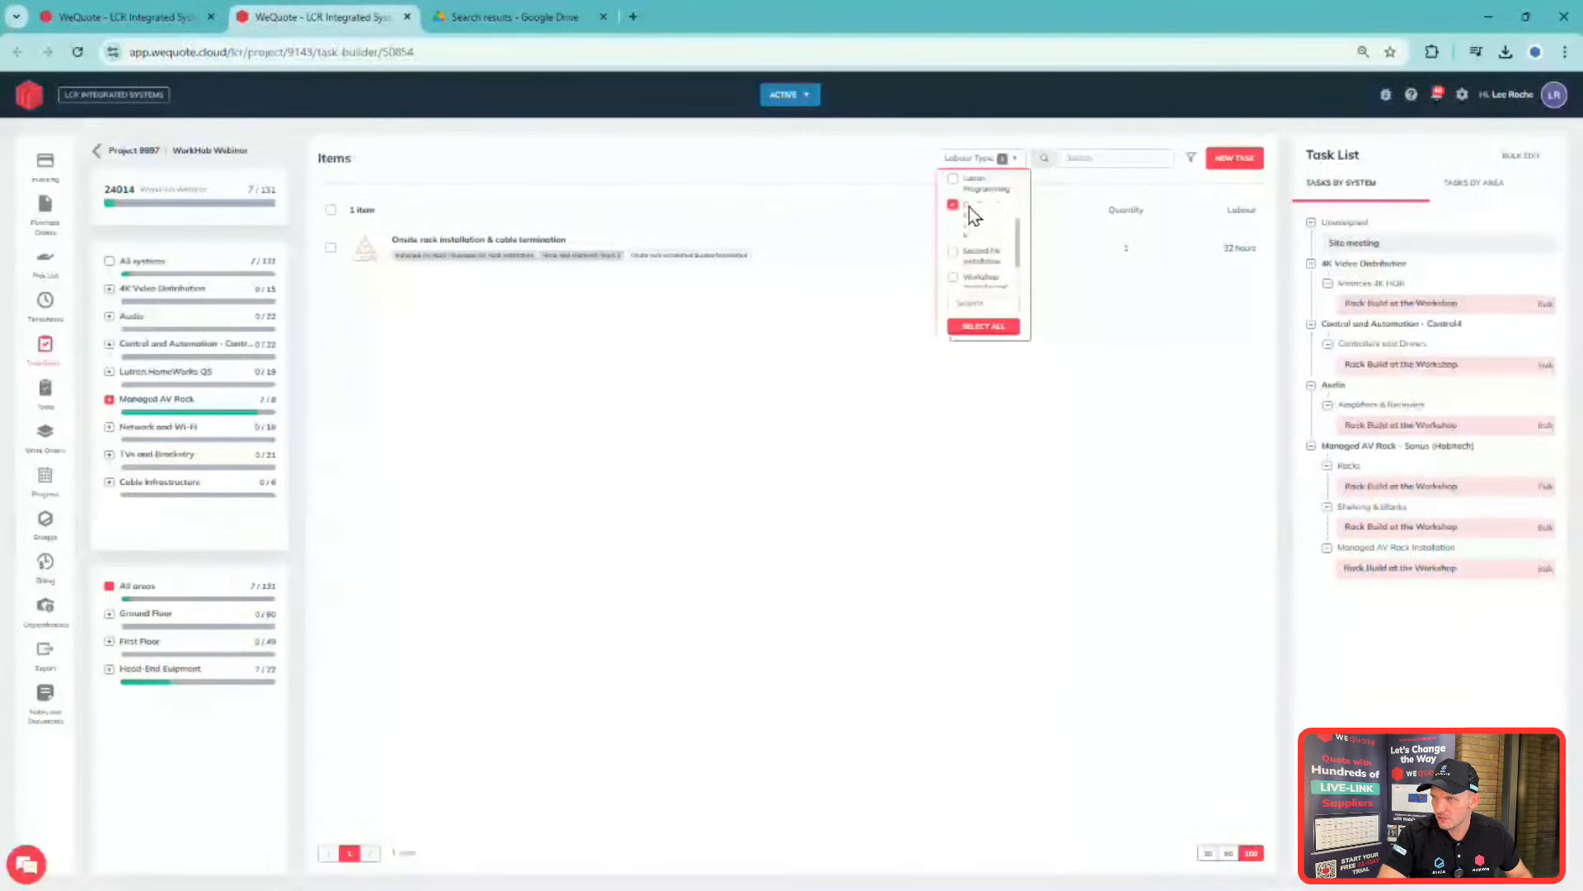
{"action": "left_click", "coordinate": [120, 262]}
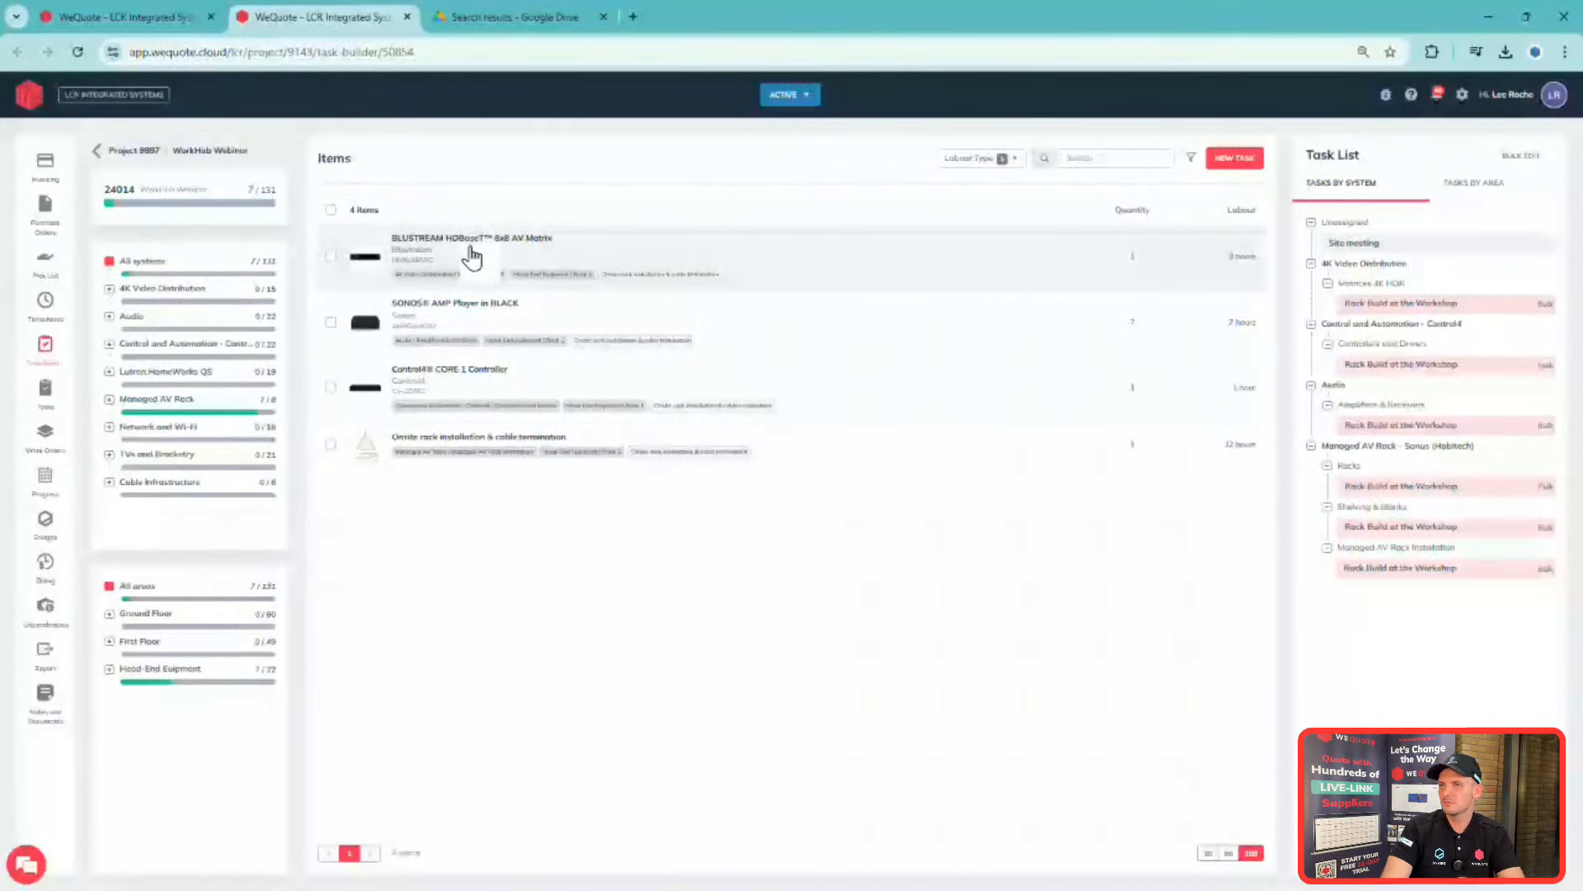
- Start creating sub tasks from all the filtered onsite rack installation items and group the sub tasks by System
{"action": "left_click", "coordinate": [331, 211]}
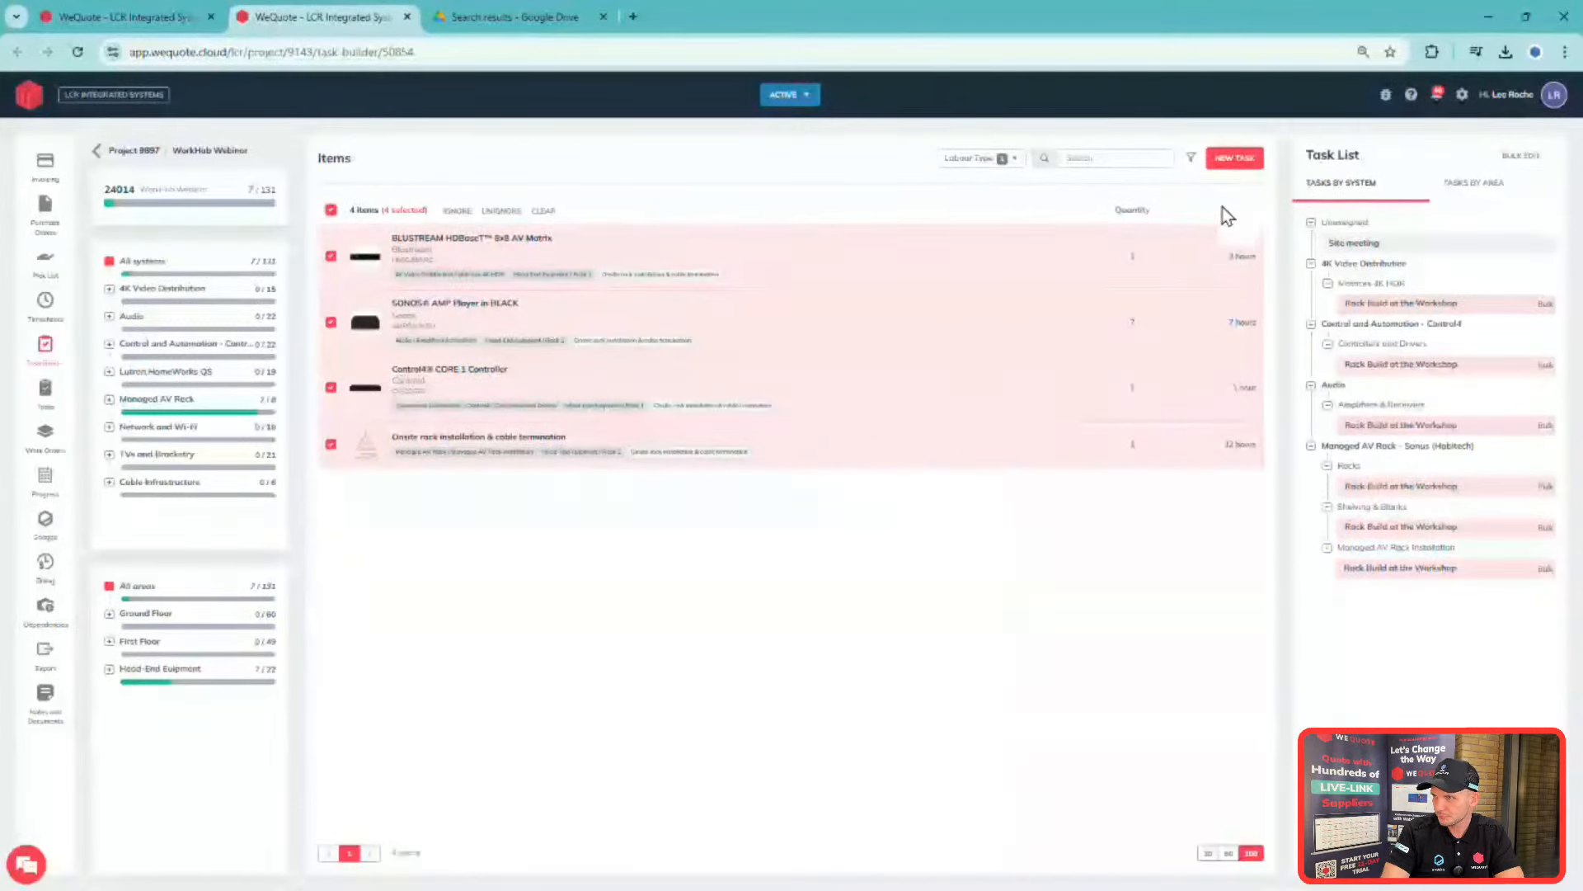
{"action": "left_click", "coordinate": [1237, 163]}
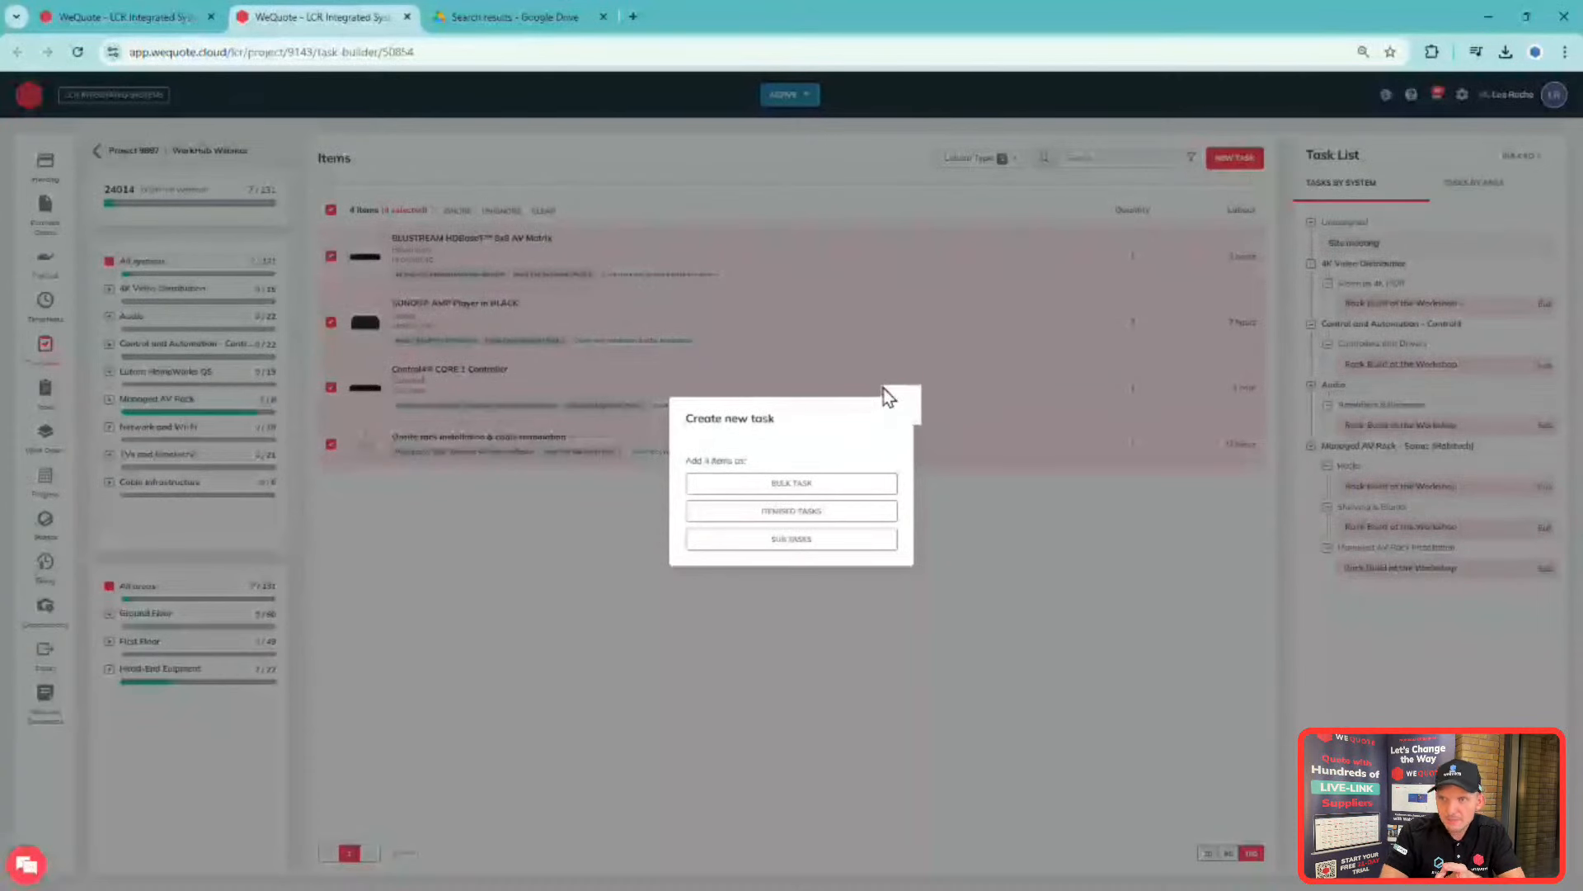
{"action": "left_click", "coordinate": [824, 542]}
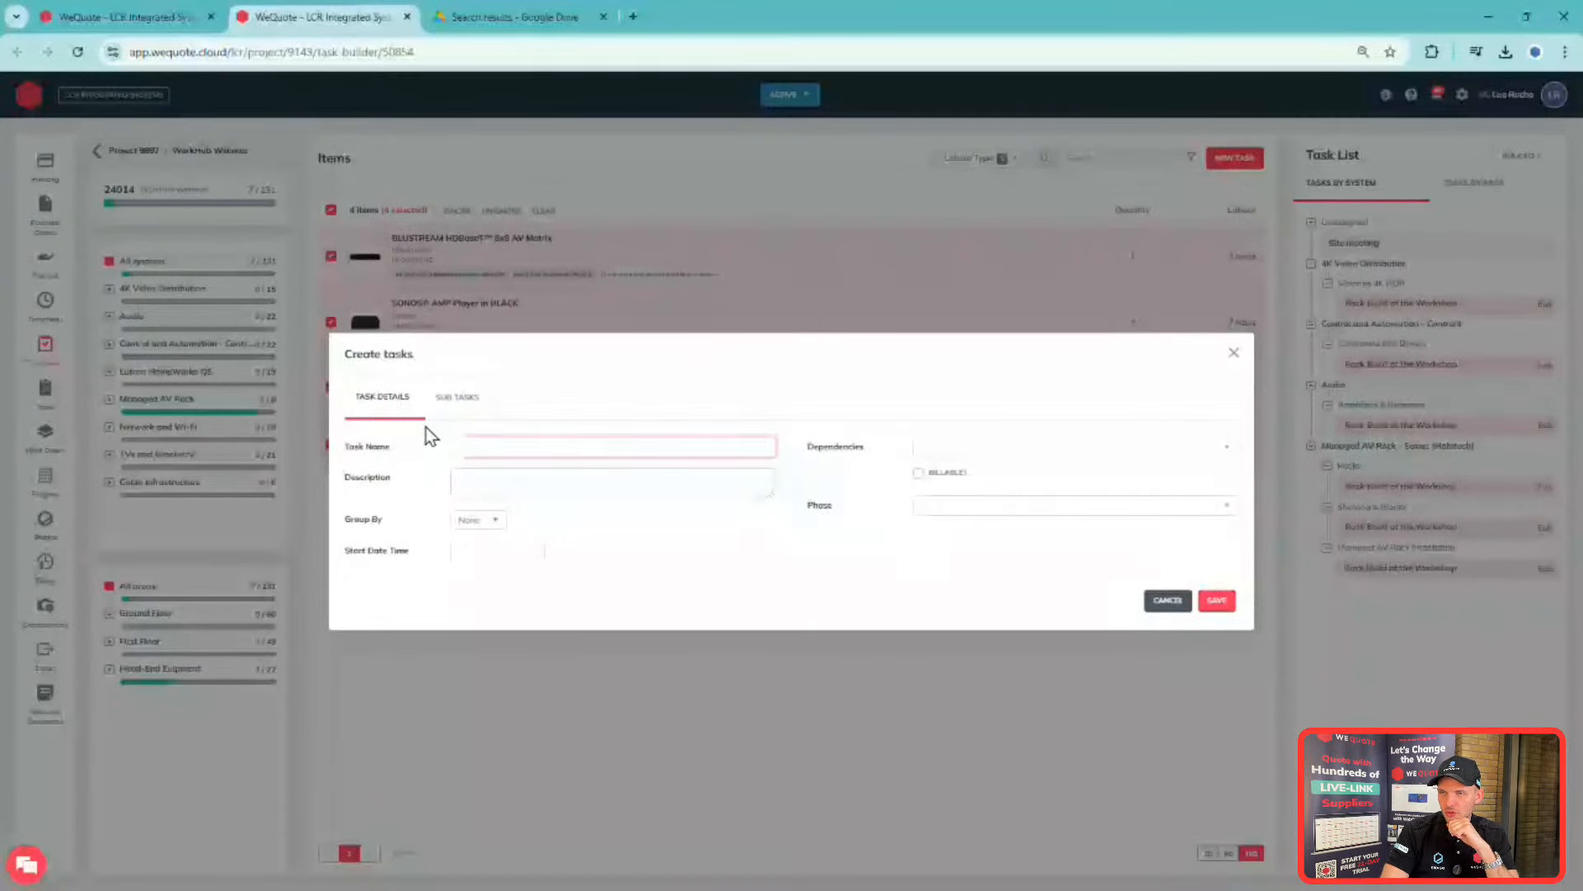
{"action": "left_click", "coordinate": [450, 414]}
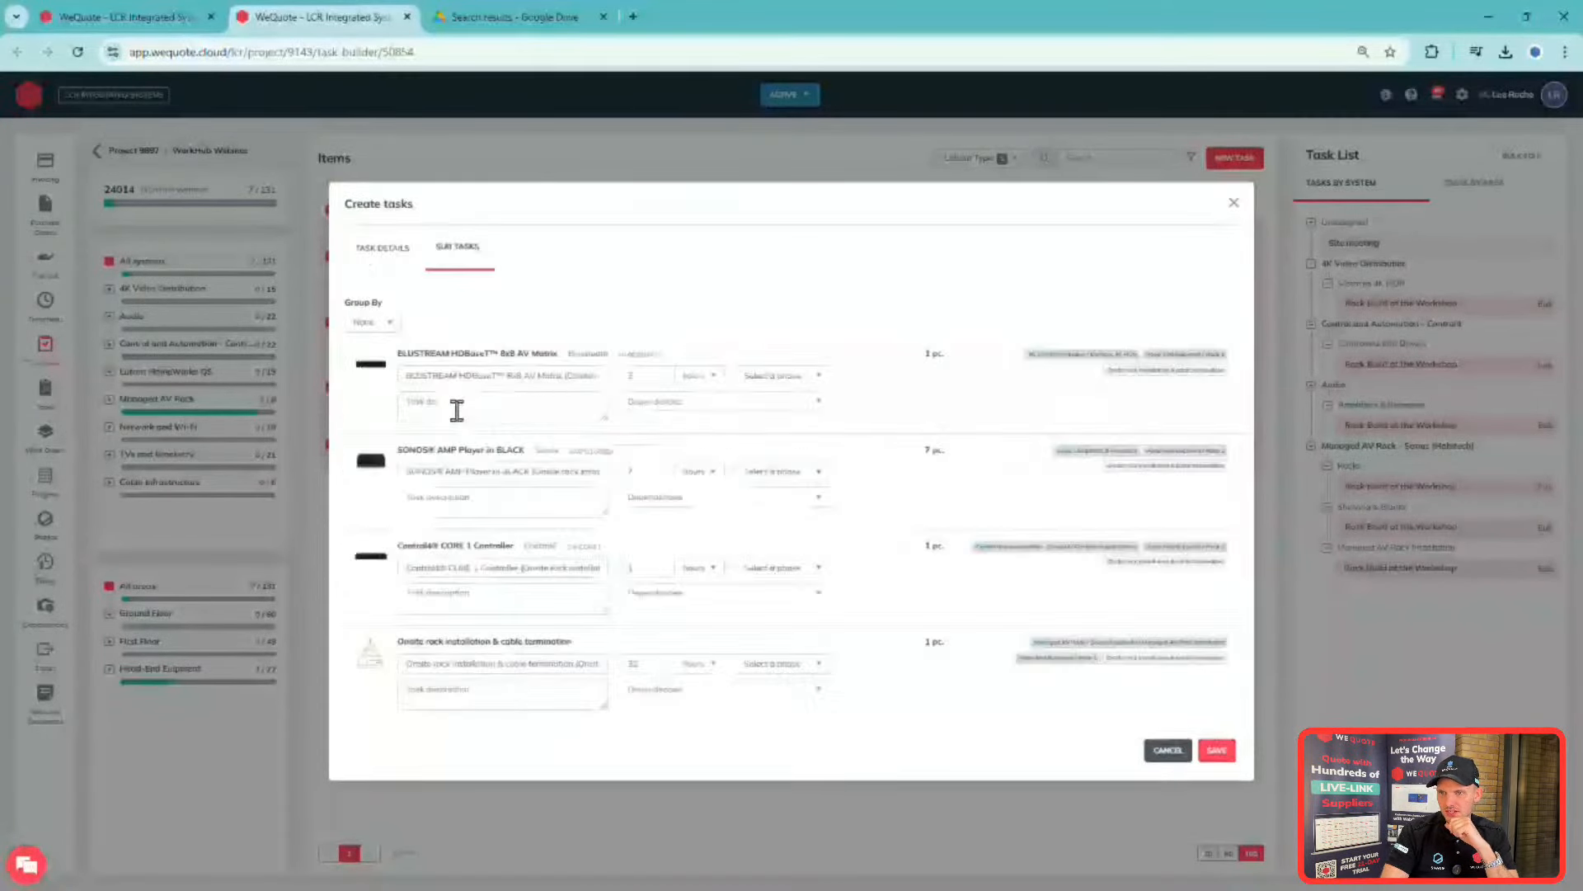
{"action": "left_click", "coordinate": [390, 324]}
{"action": "left_click", "coordinate": [382, 367]}
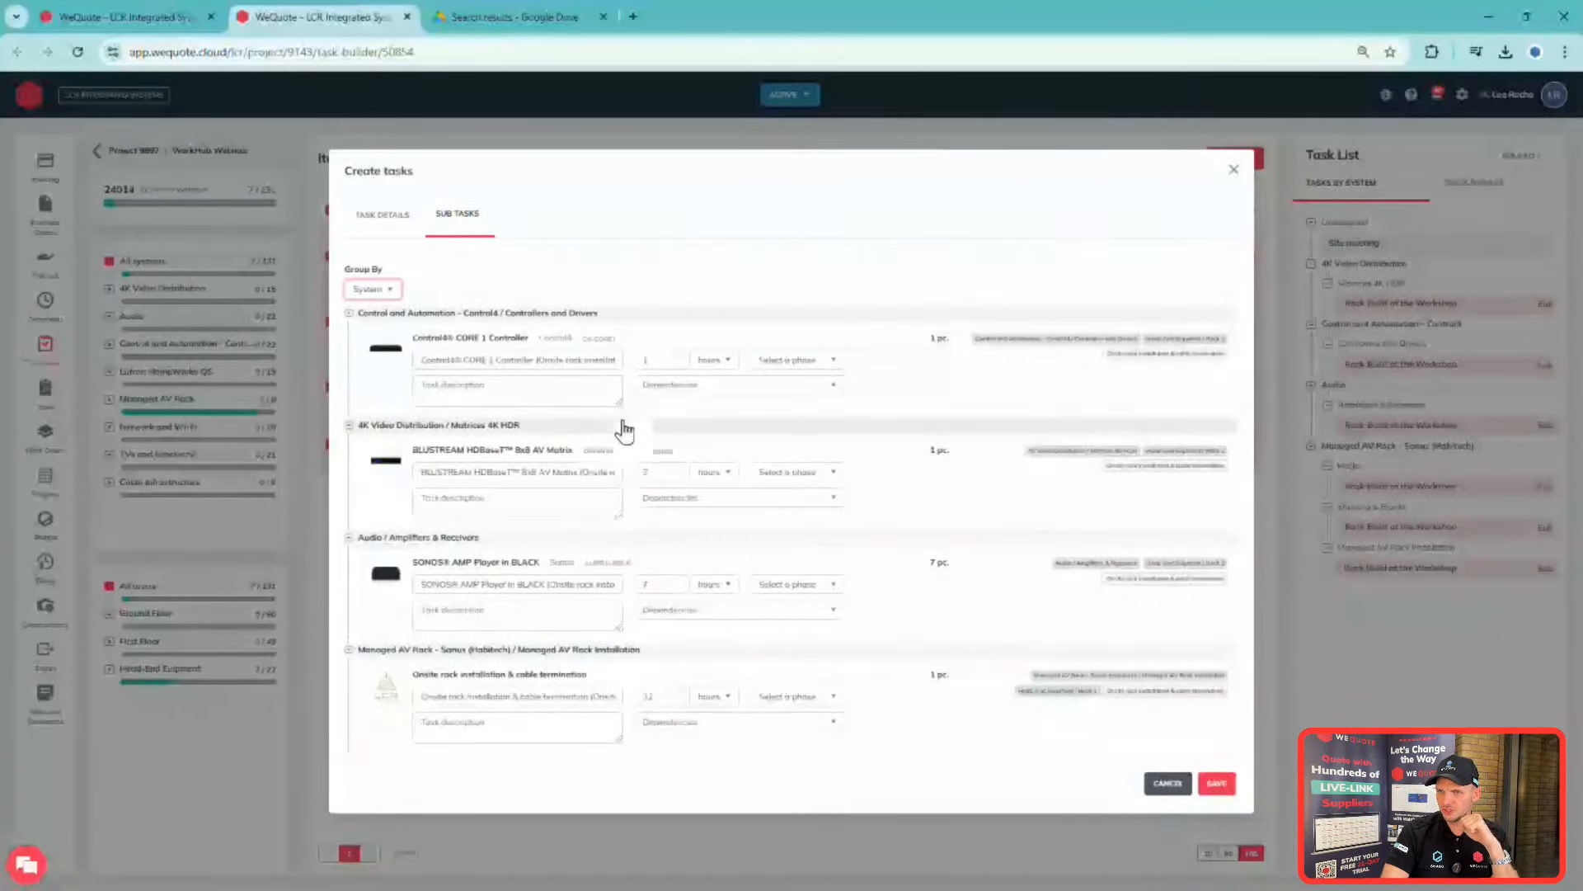
- Set Device IP & SN NO as the dependency of the Control4 CORE 1 Controller and SONOS AMP Player sub tasks
{"action": "left_click", "coordinate": [736, 386]}
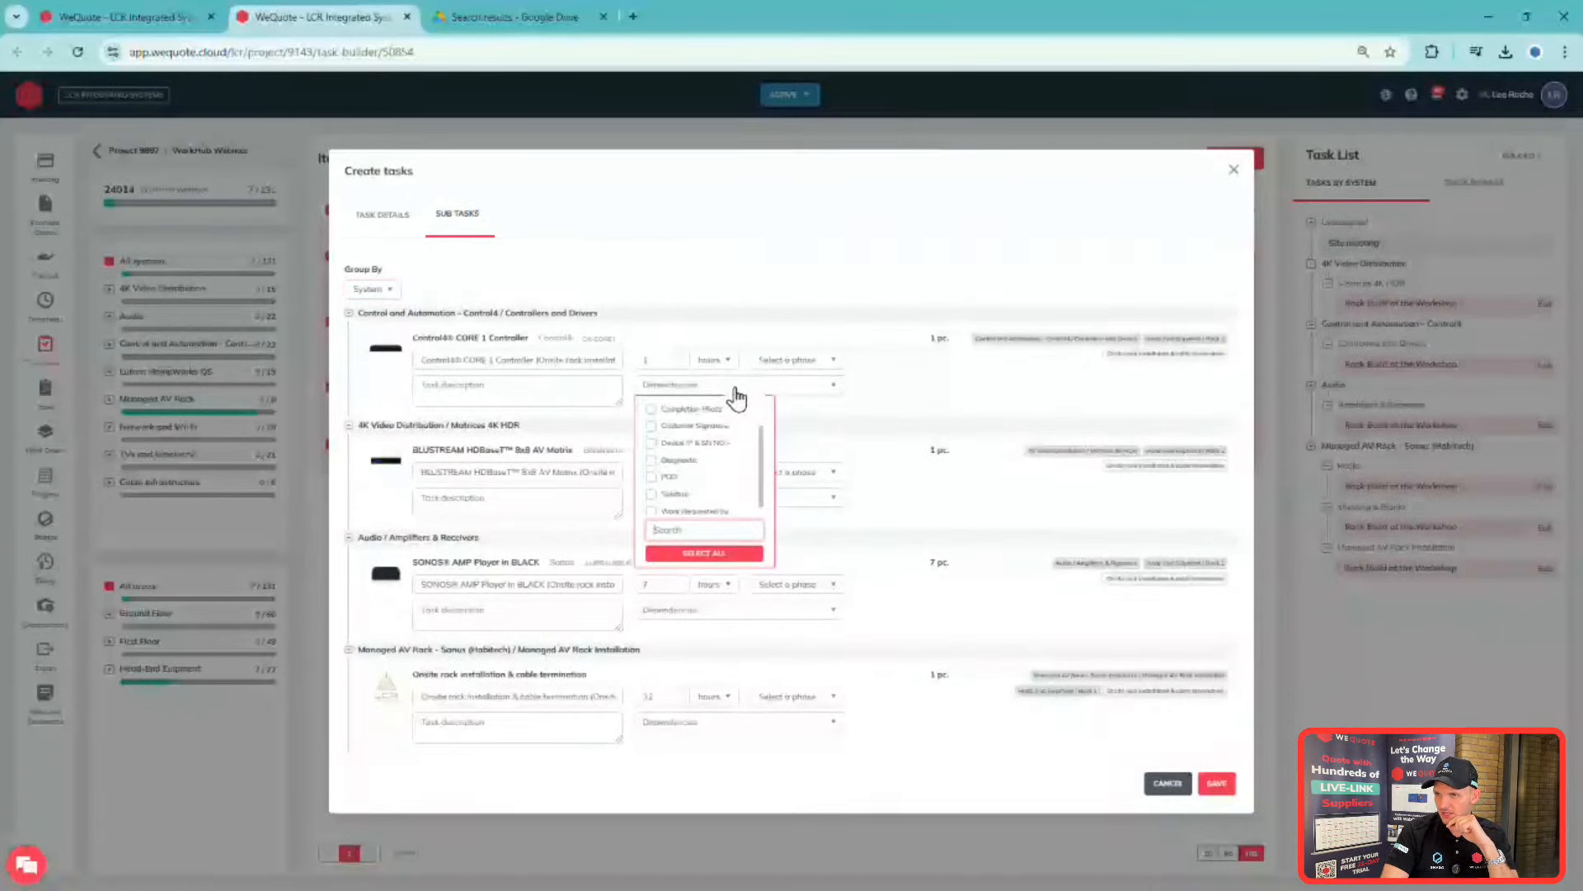
{"action": "left_click", "coordinate": [709, 442]}
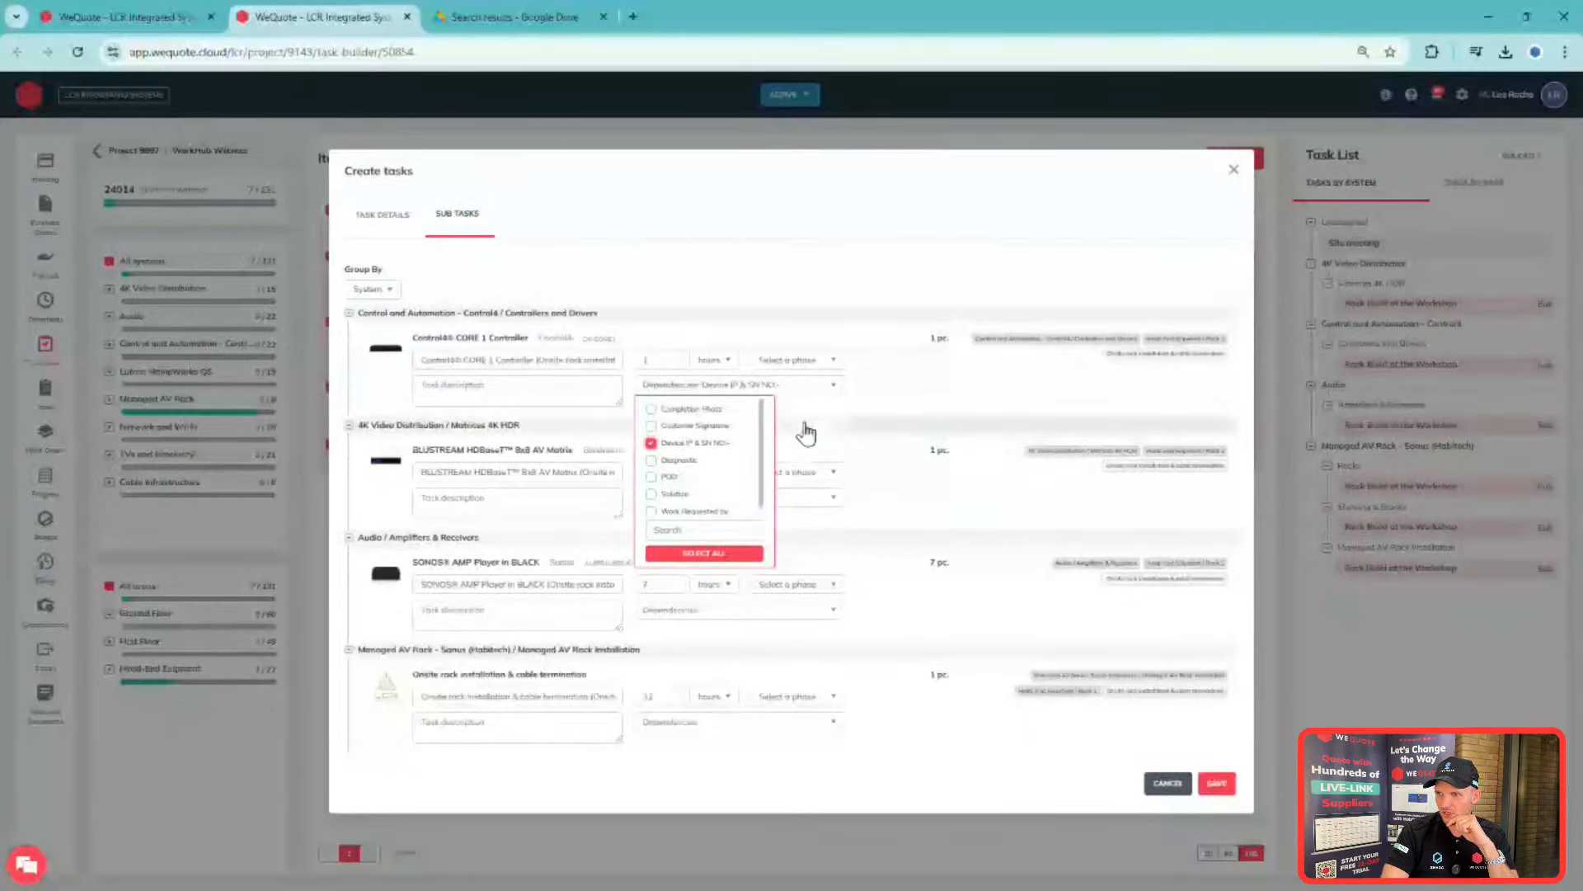
{"action": "left_click", "coordinate": [904, 389]}
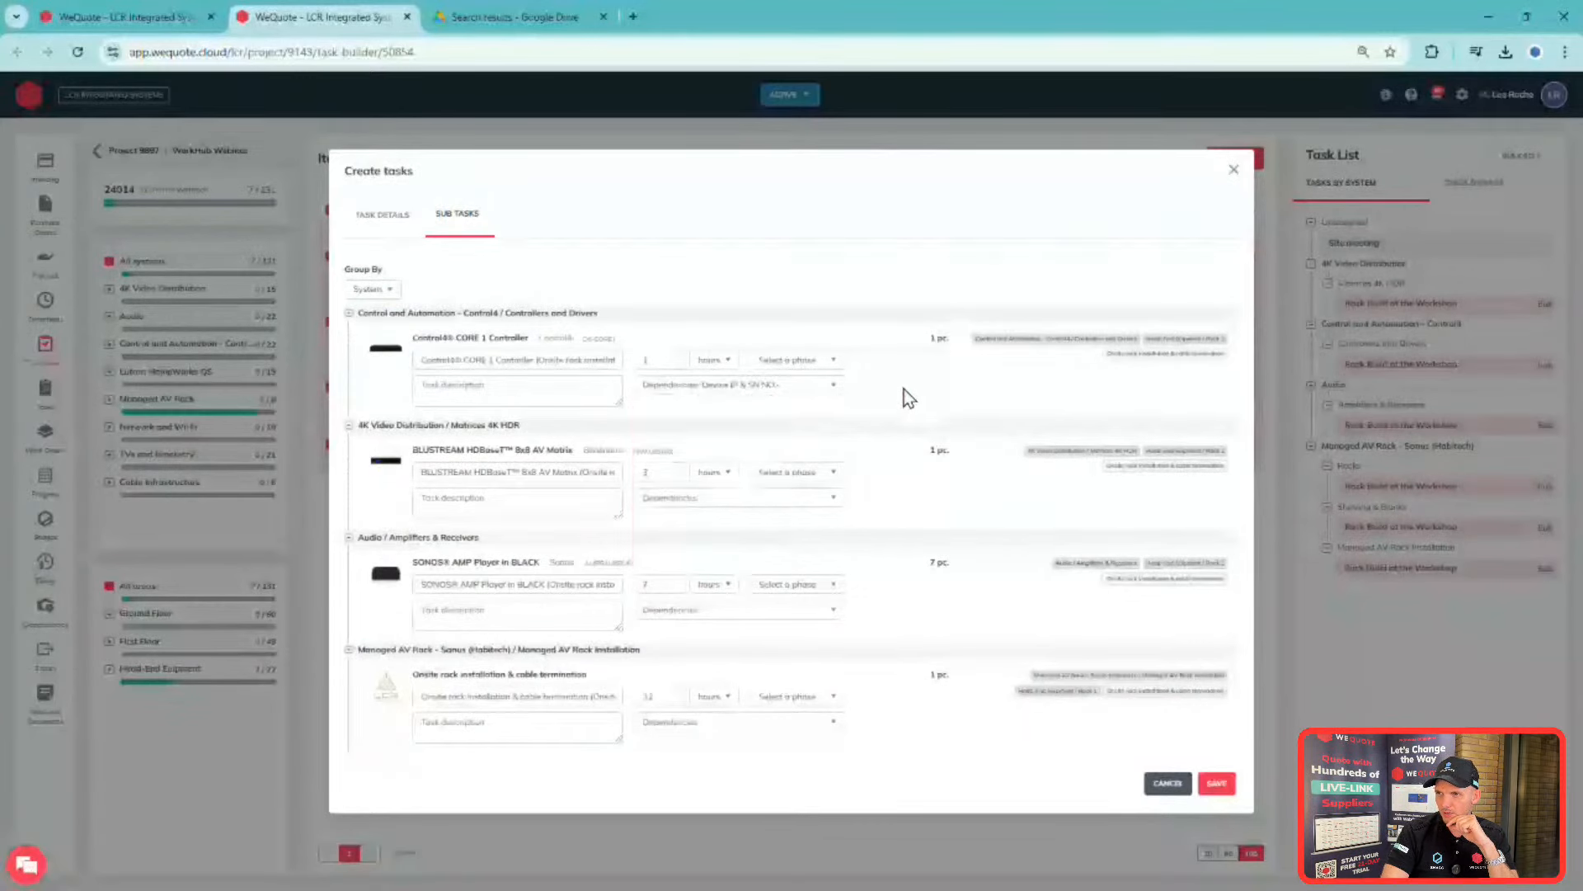
{"action": "left_click", "coordinate": [827, 395]}
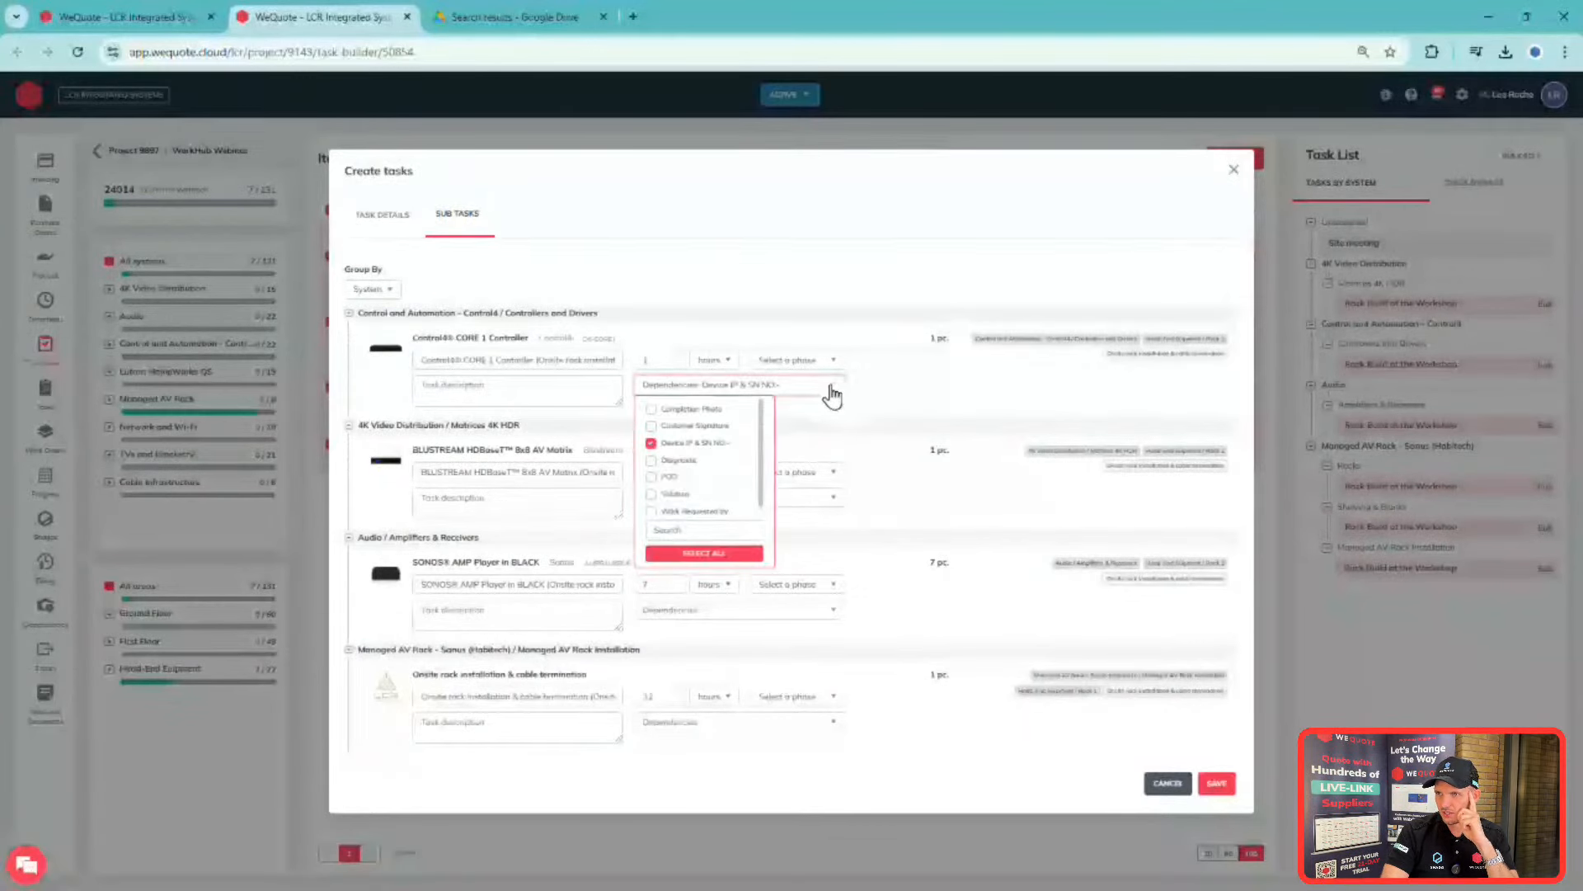
{"action": "left_click", "coordinate": [701, 443]}
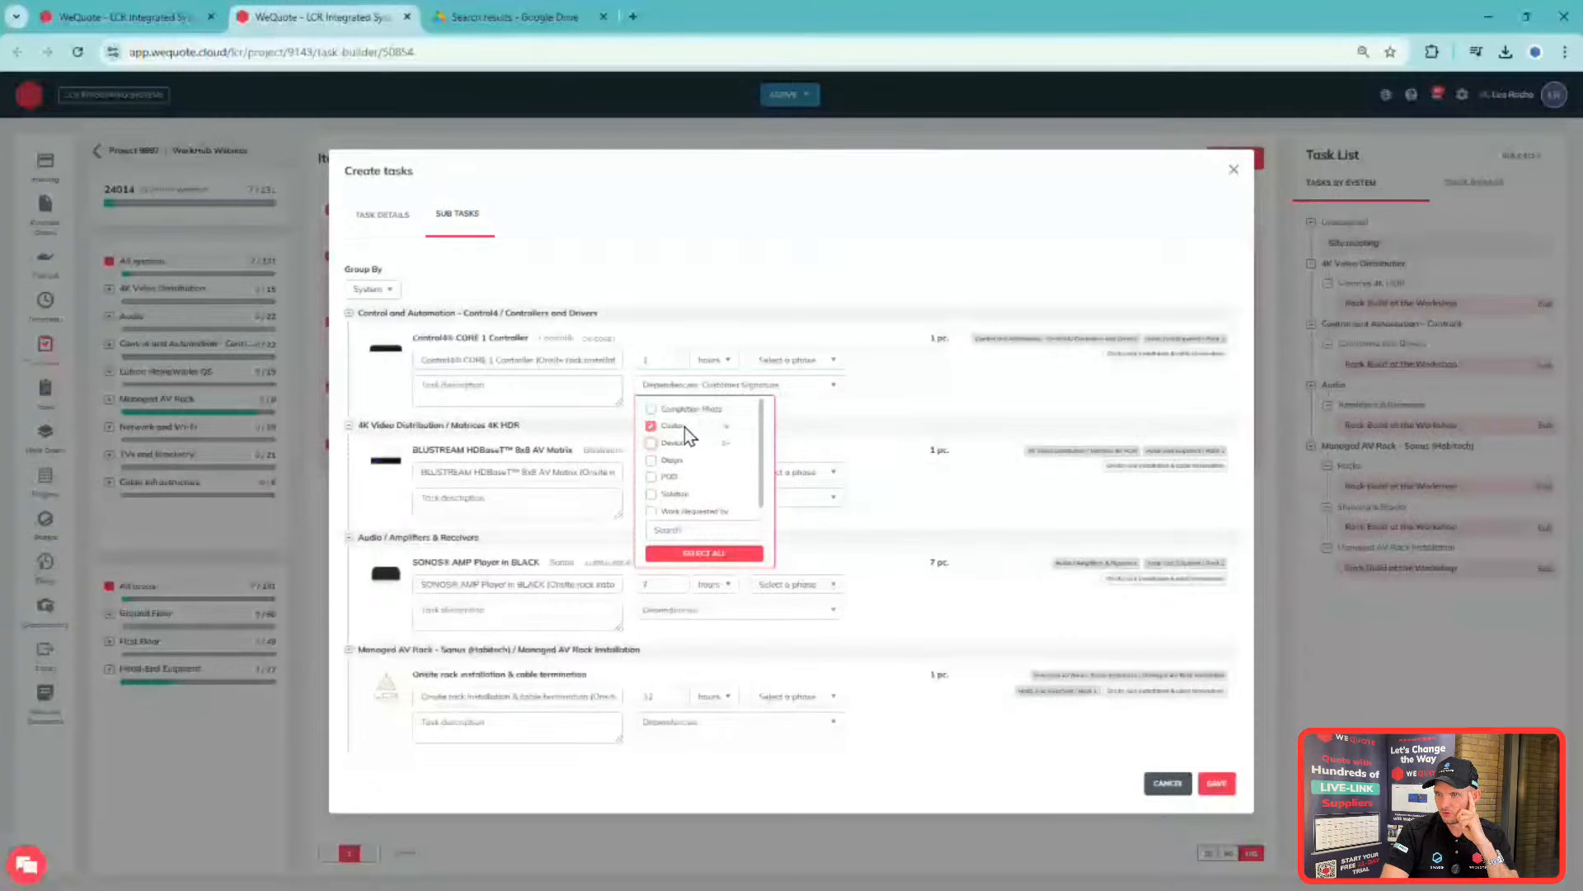
{"action": "left_click", "coordinate": [684, 441]}
{"action": "left_click", "coordinate": [855, 423]}
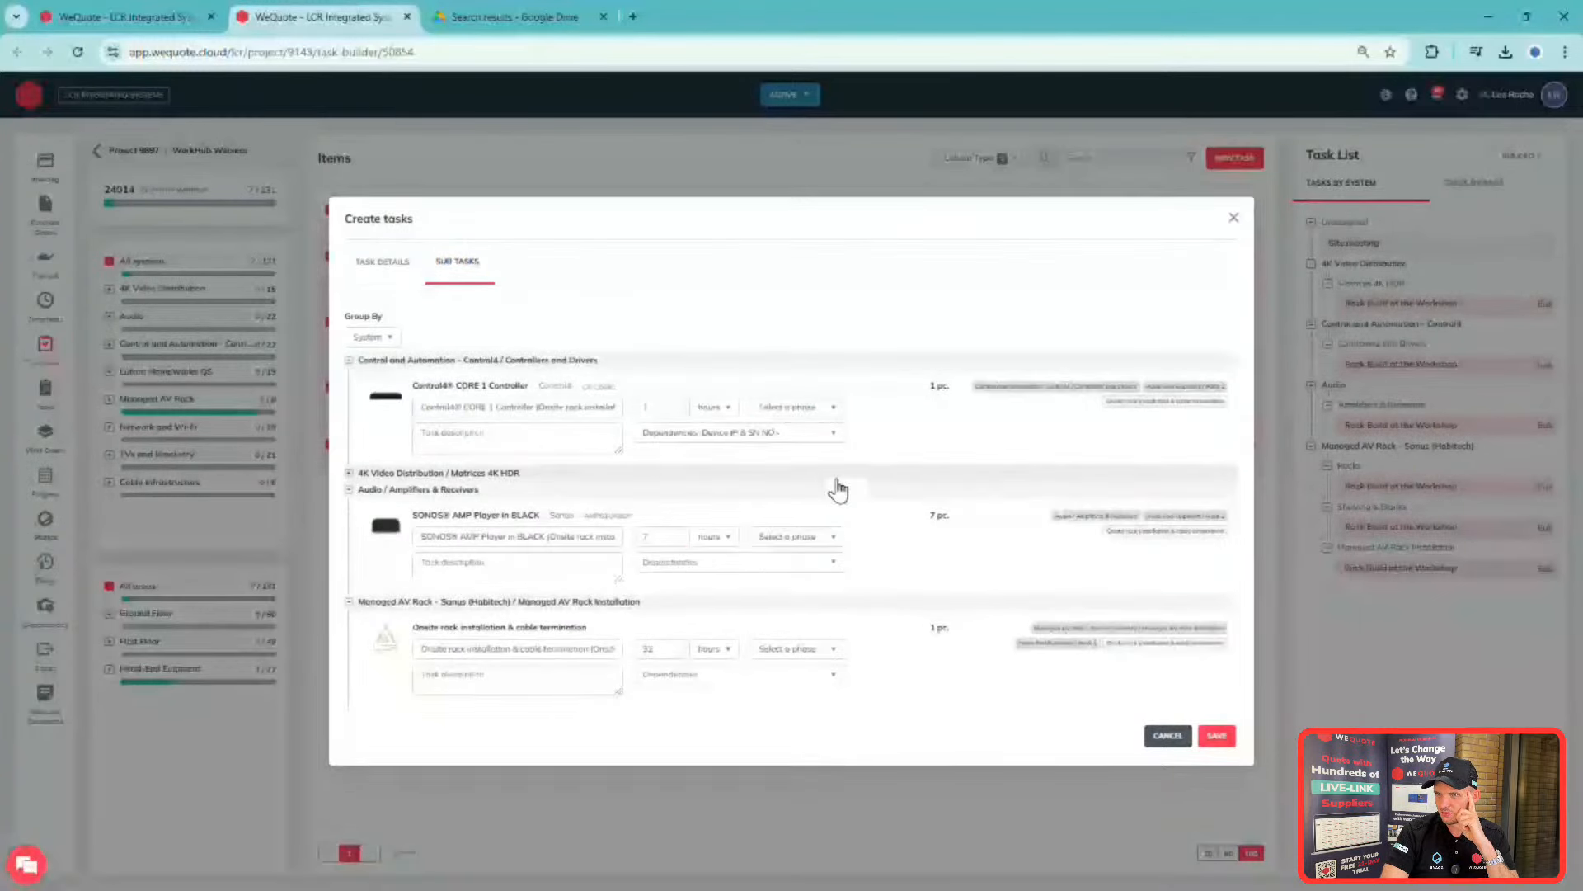
{"action": "left_click", "coordinate": [831, 561]}
{"action": "left_click", "coordinate": [719, 428]}
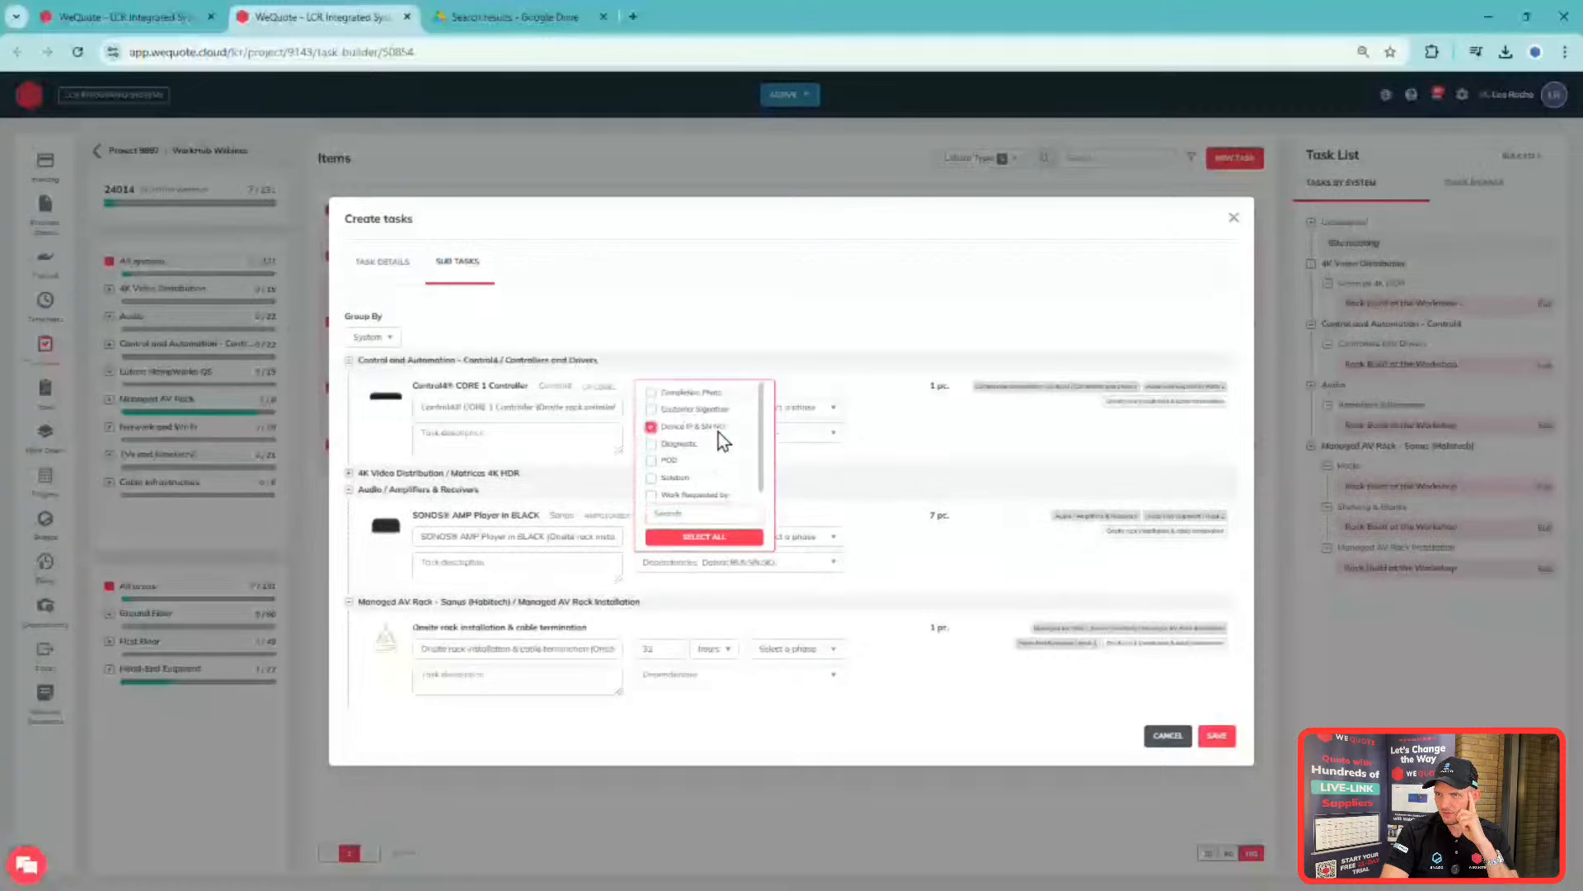
{"action": "left_click", "coordinate": [898, 464]}
{"action": "left_click", "coordinate": [833, 681]}
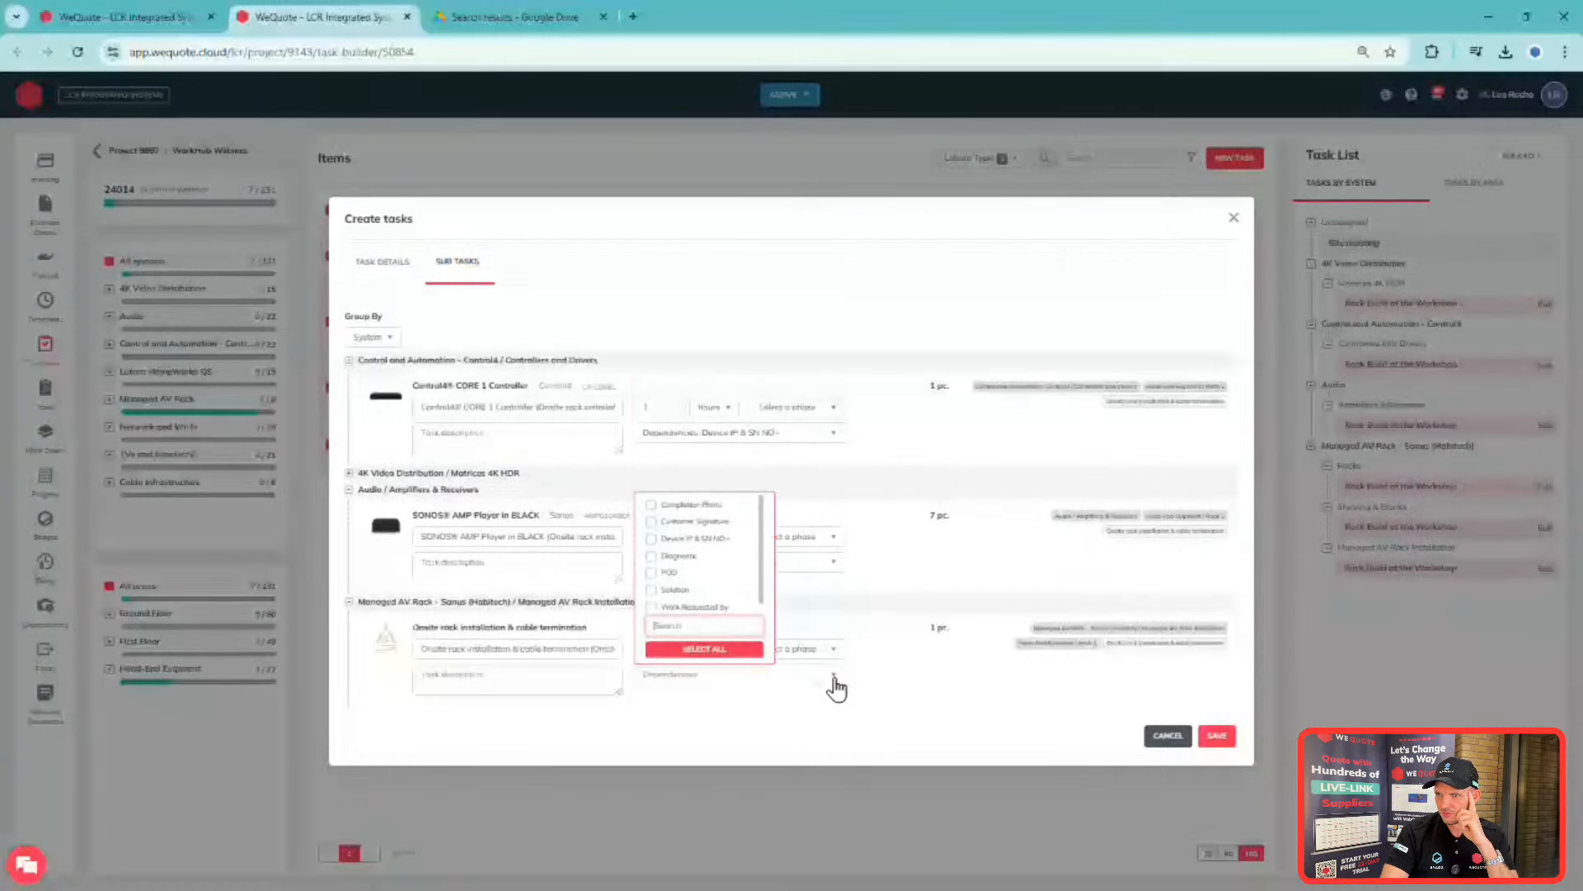
{"action": "left_click", "coordinate": [909, 421]}
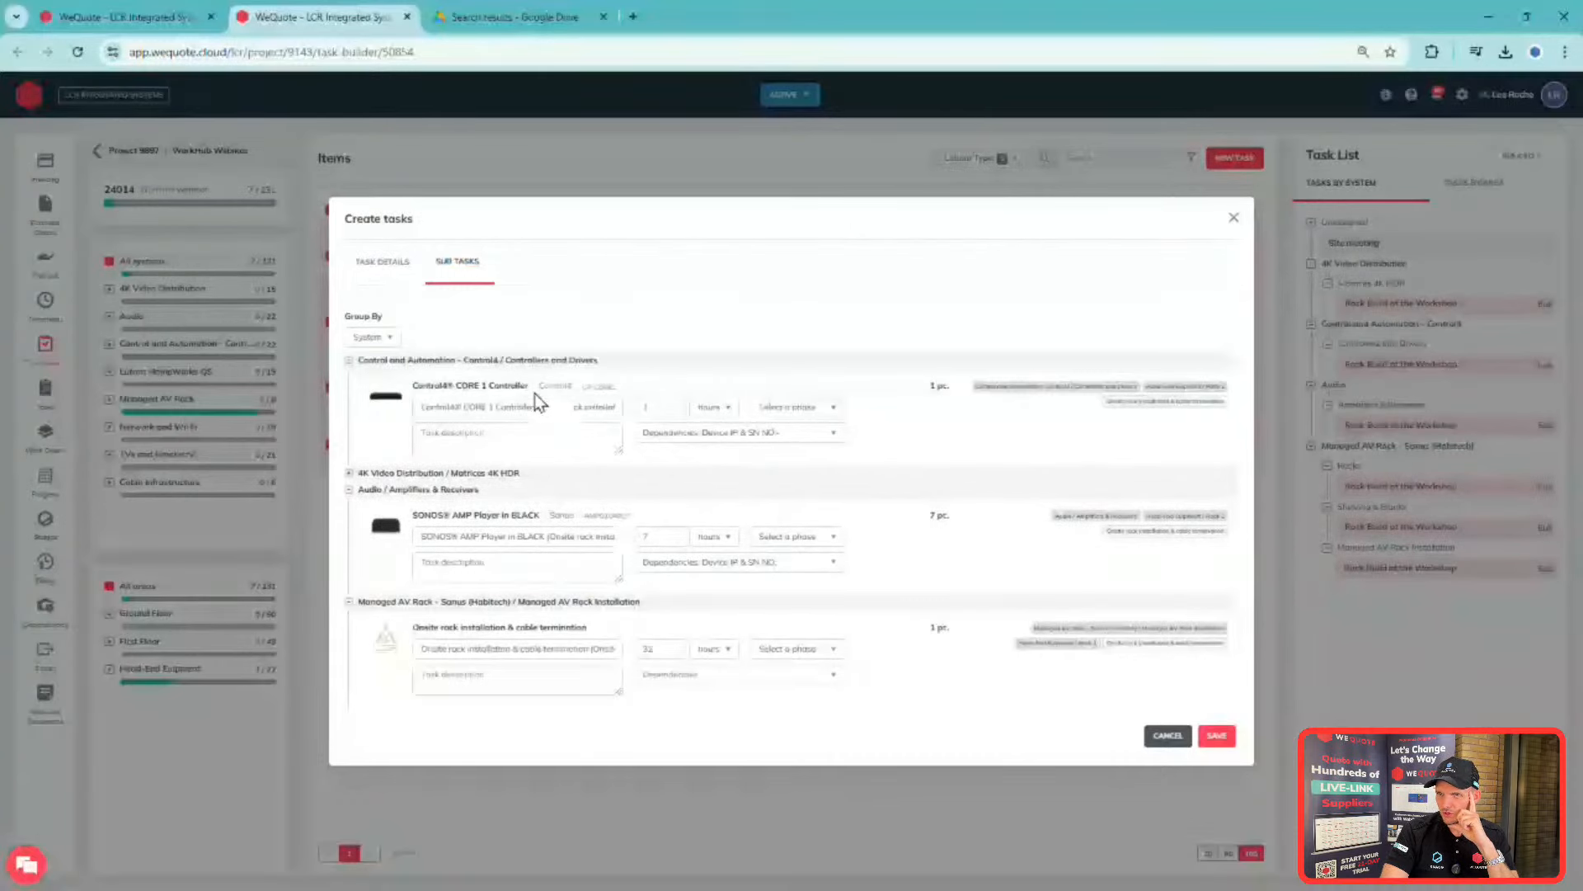
- Name the new task that holds the sub tasks "Onsite Rack installation"
{"action": "left_click", "coordinate": [399, 261]}
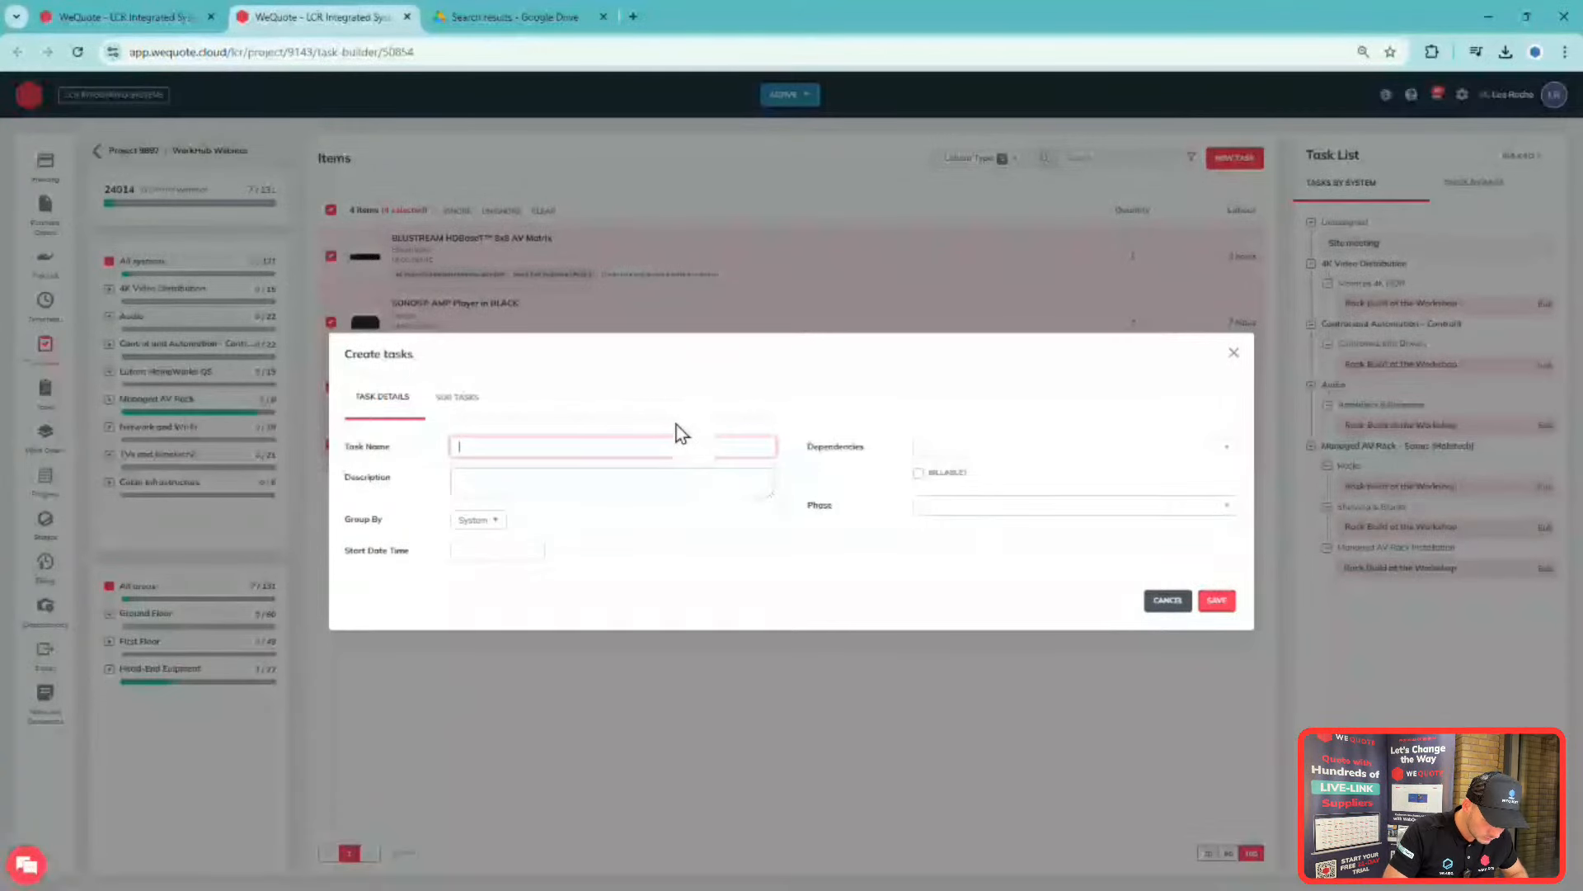
{"action": "type", "text": "Onsit"}
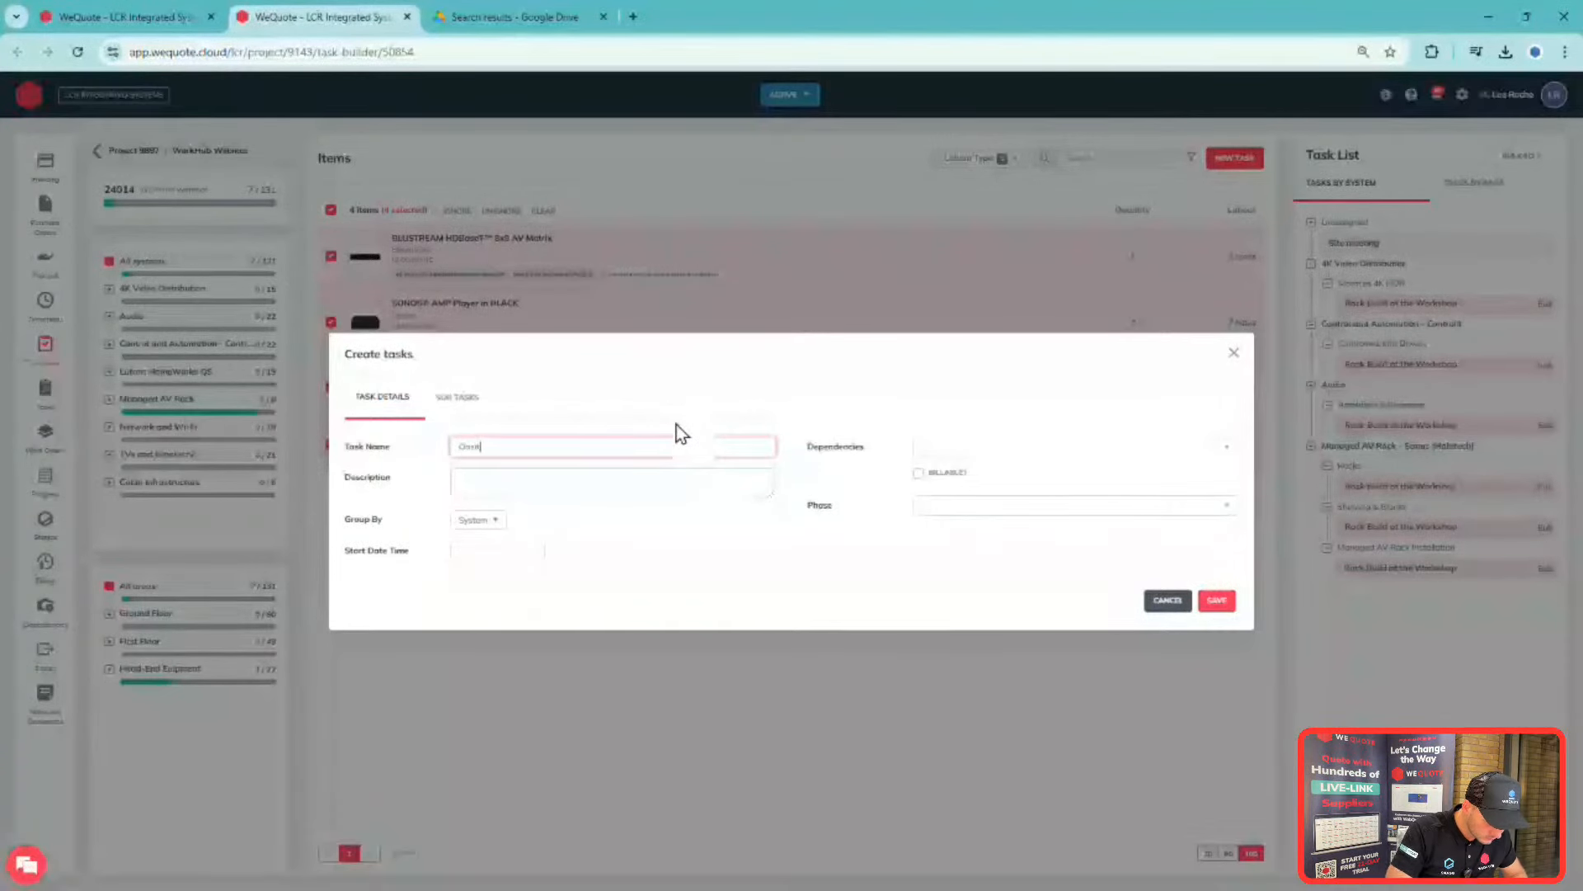
{"action": "type", "text": "e Rack outside"}
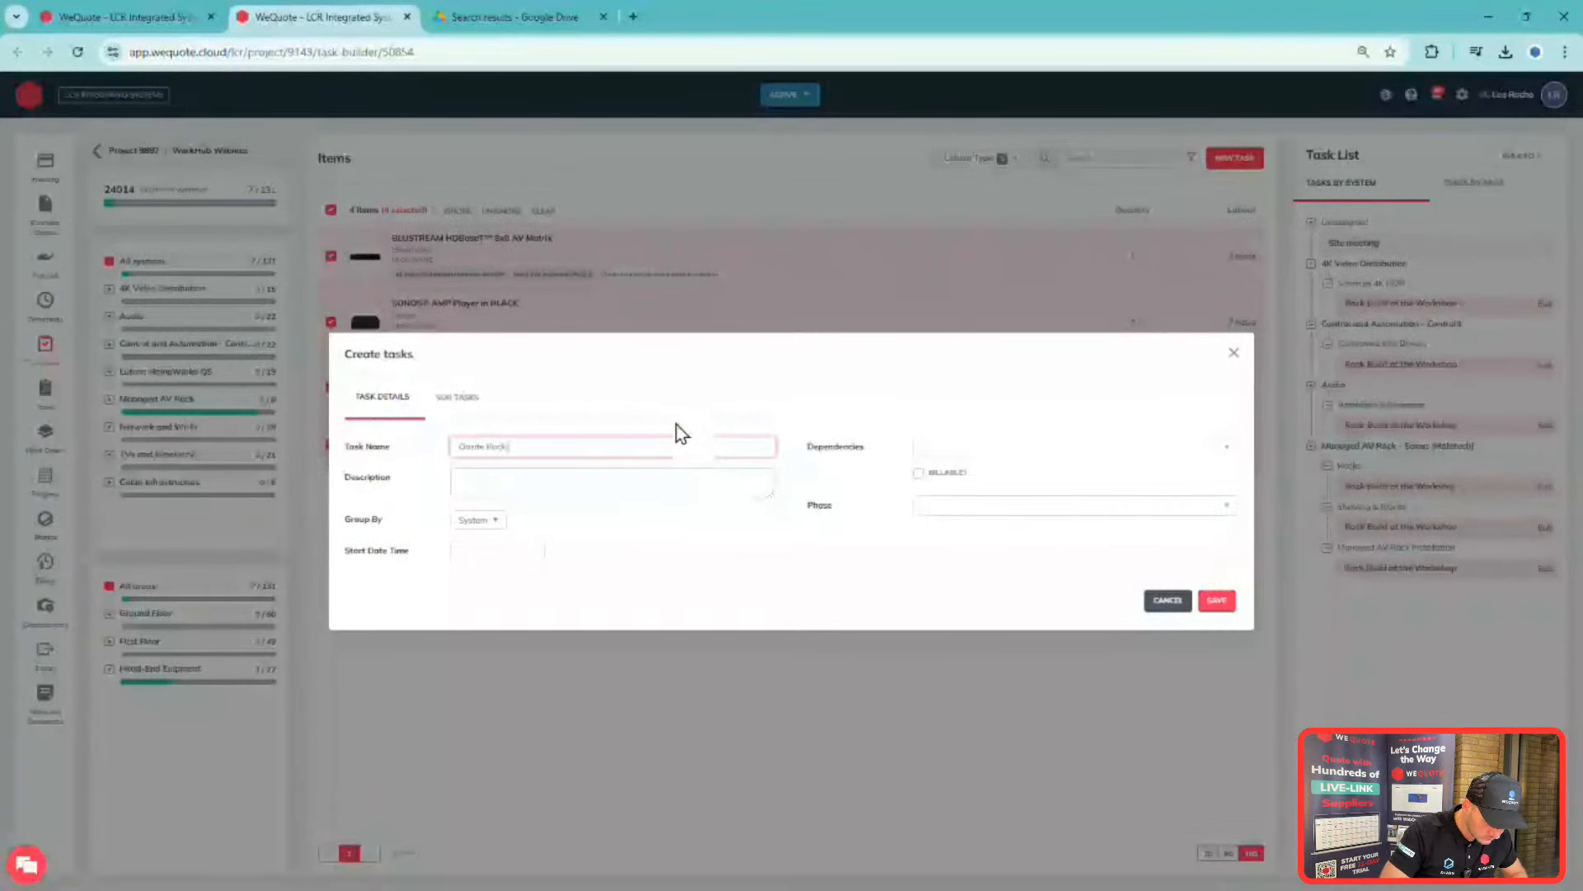
{"action": "key", "text": "BackSpace"}
{"action": "key", "text": "BackSpace"}
{"action": "key", "text": "BackSpace"}
{"action": "key", "text": "BackSpace"}
{"action": "key", "text": "BackSpace"}
{"action": "key", "text": "BackSpace"}
{"action": "key", "text": "BackSpace"}
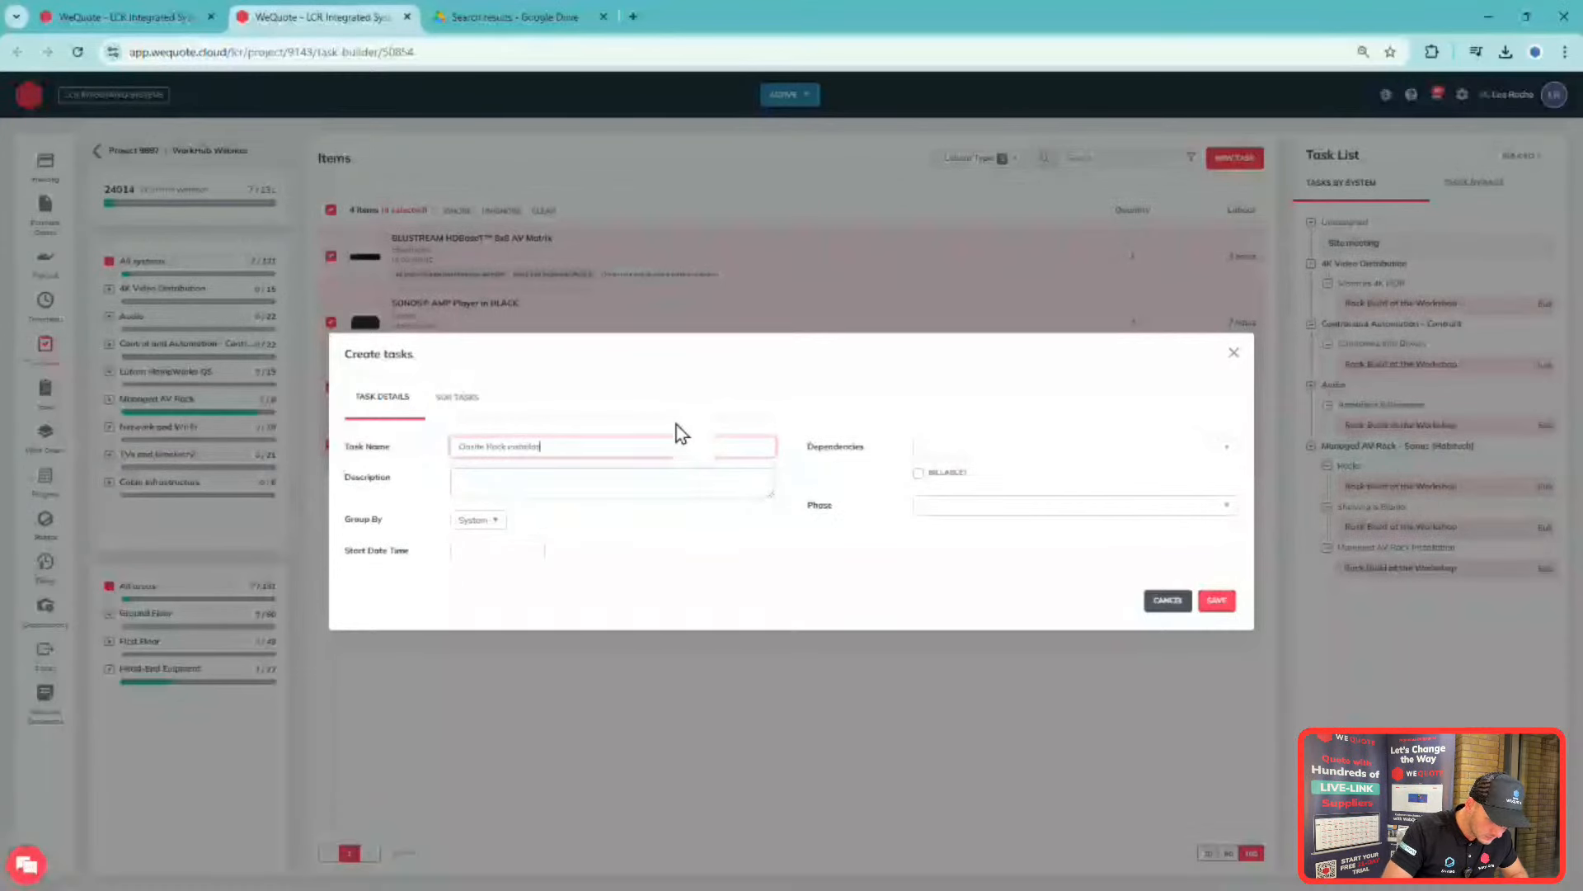
{"action": "type", "text": "installation"}
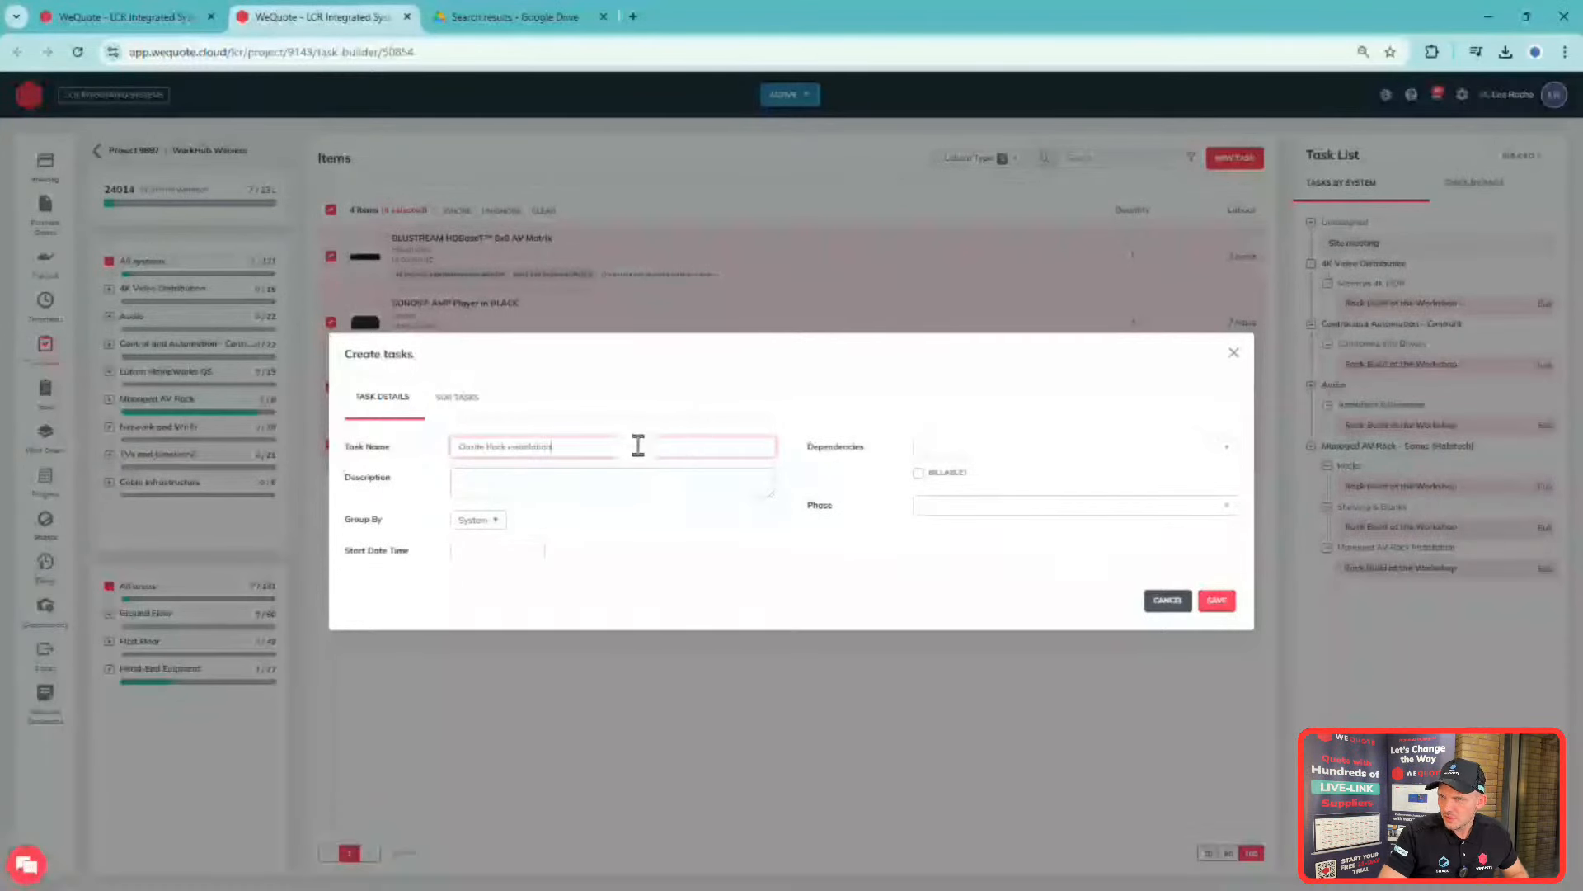
- Set the phase of the onsite rack installation task to 2nd fix and review its sub tasks
{"action": "left_click", "coordinate": [975, 508]}
{"action": "left_click", "coordinate": [985, 573]}
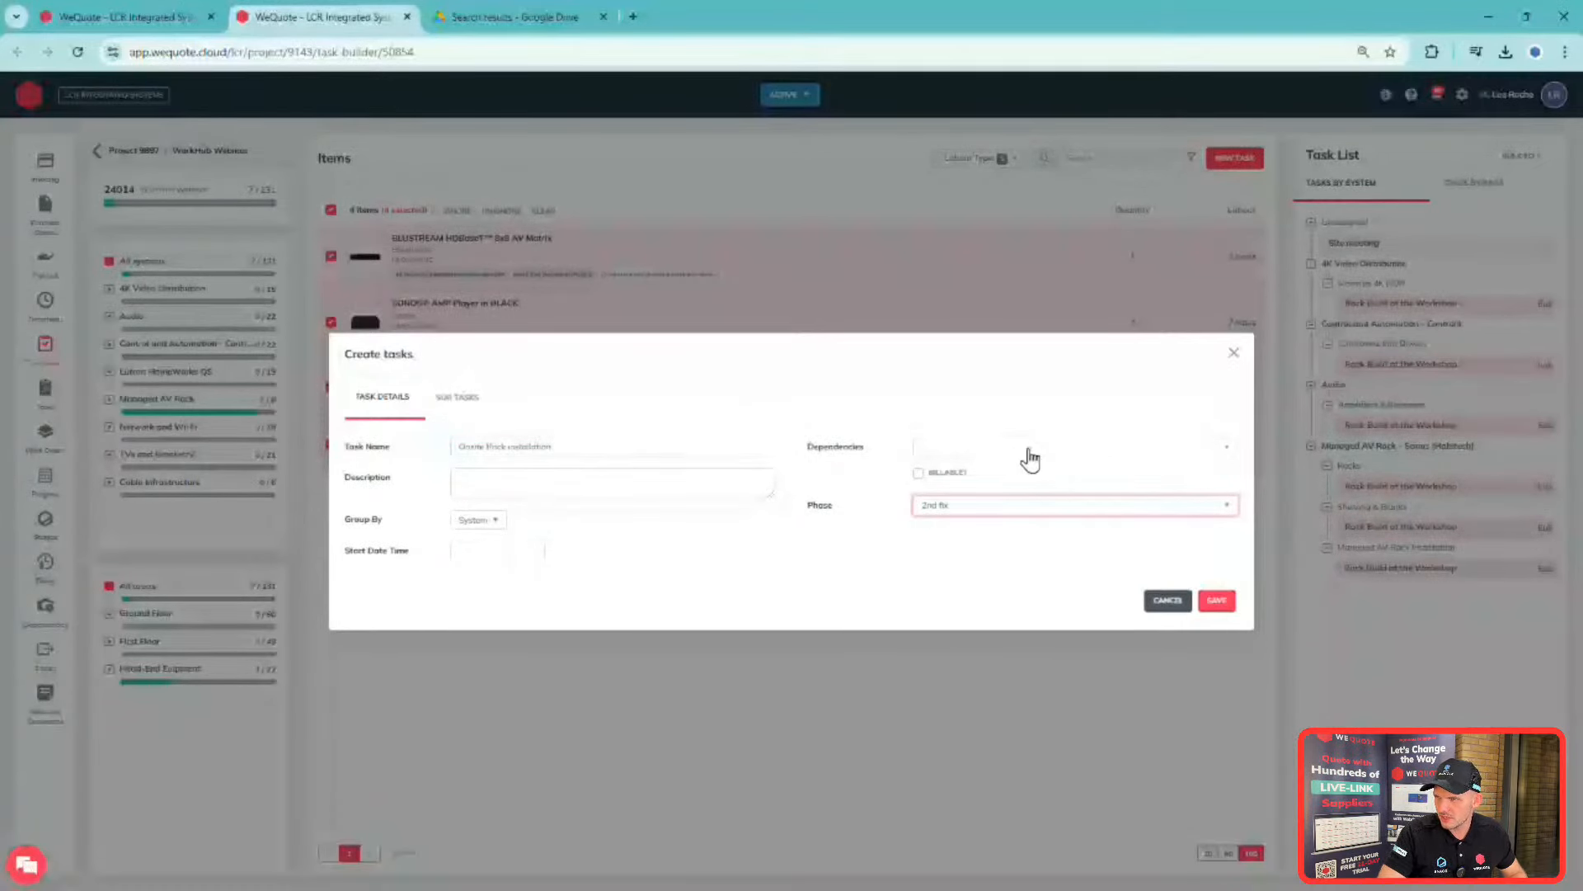
{"action": "left_click", "coordinate": [477, 397]}
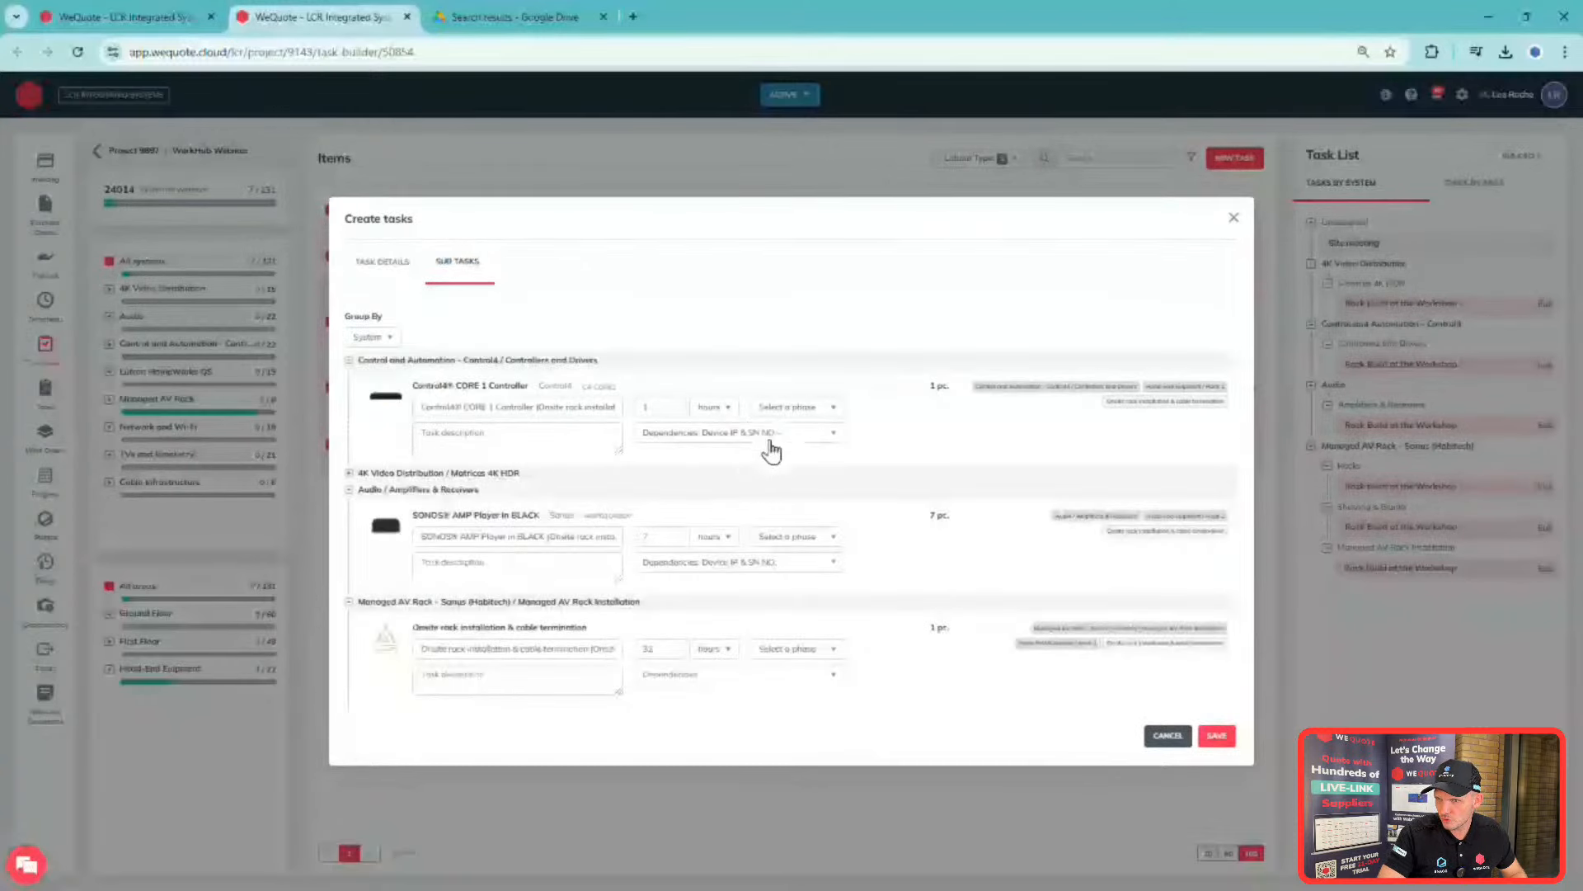
- Add Completion Photo as the main task's dependency and save the onsite rack installation task with its sub tasks
{"action": "left_click", "coordinate": [386, 265]}
{"action": "left_click", "coordinate": [1000, 449]}
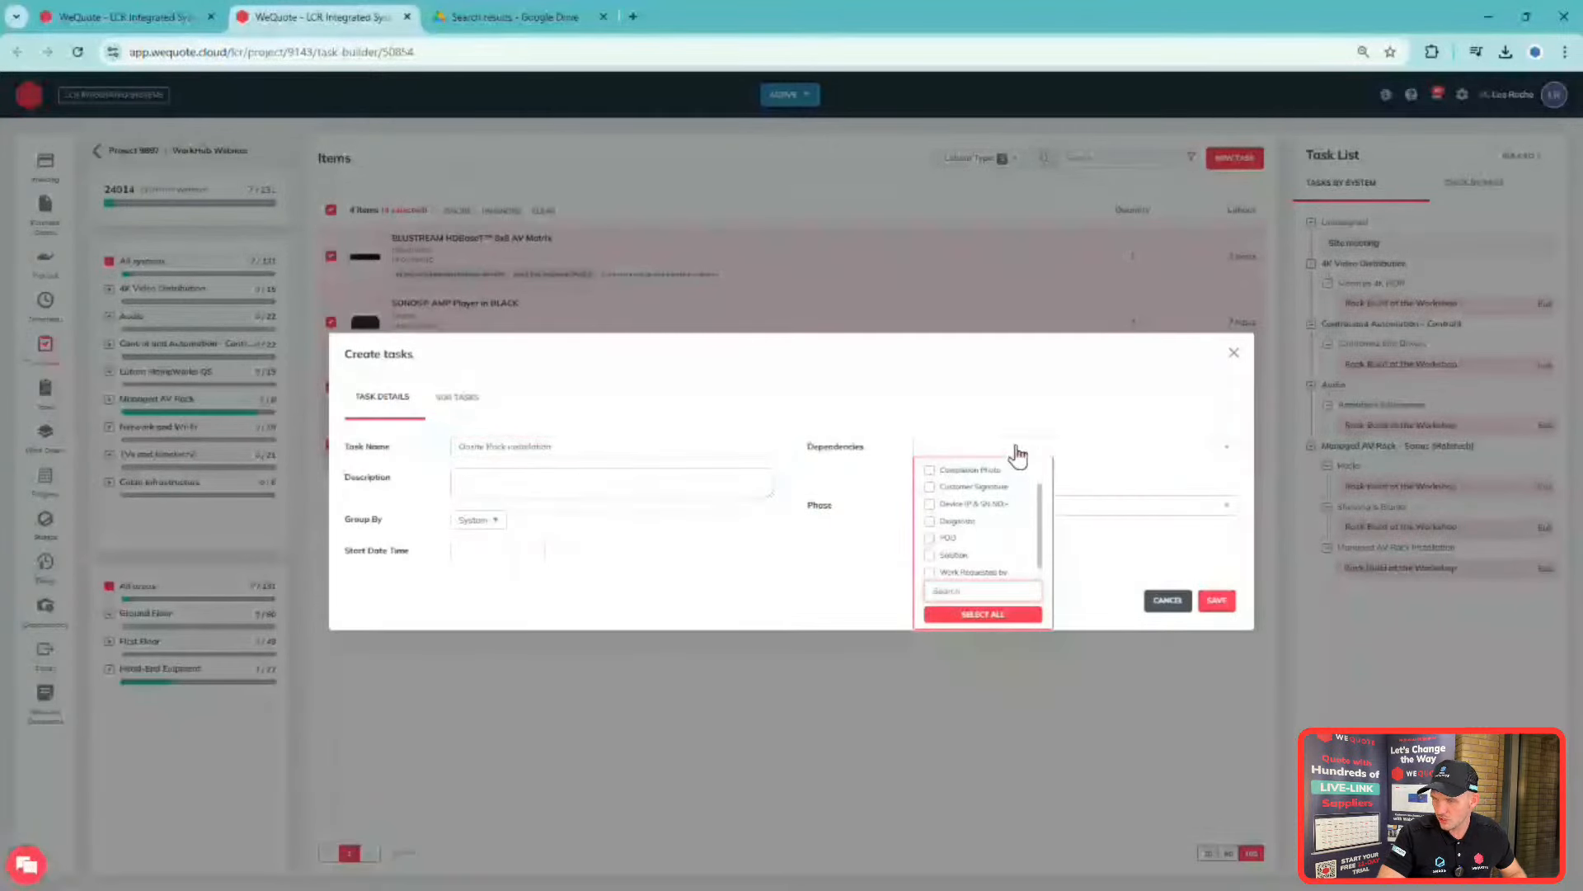
{"action": "left_click", "coordinate": [932, 472]}
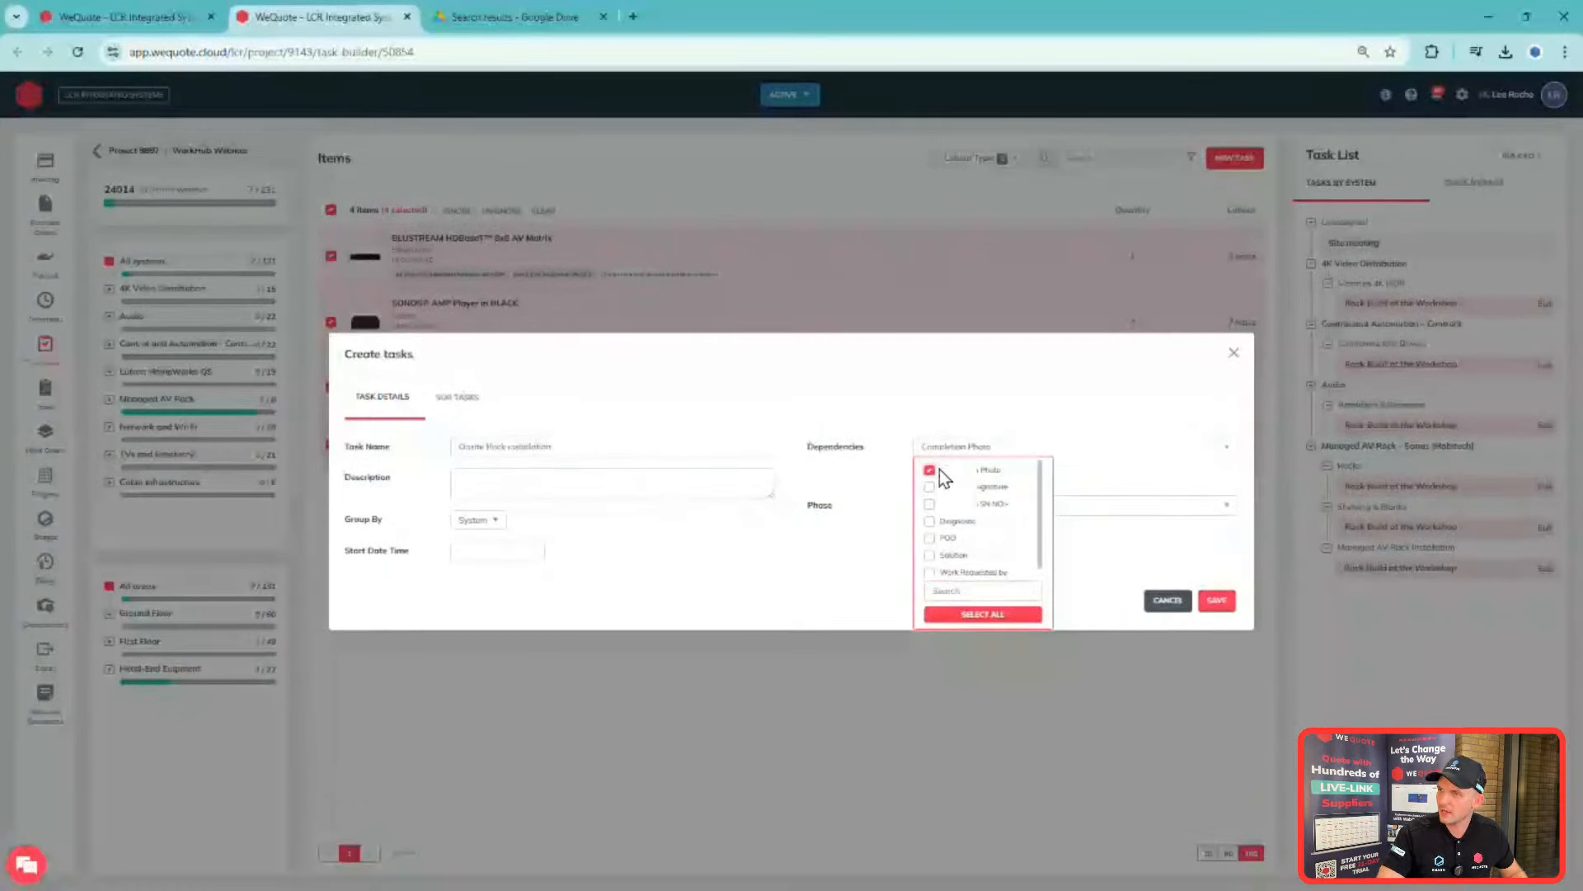
{"action": "left_click", "coordinate": [1145, 552]}
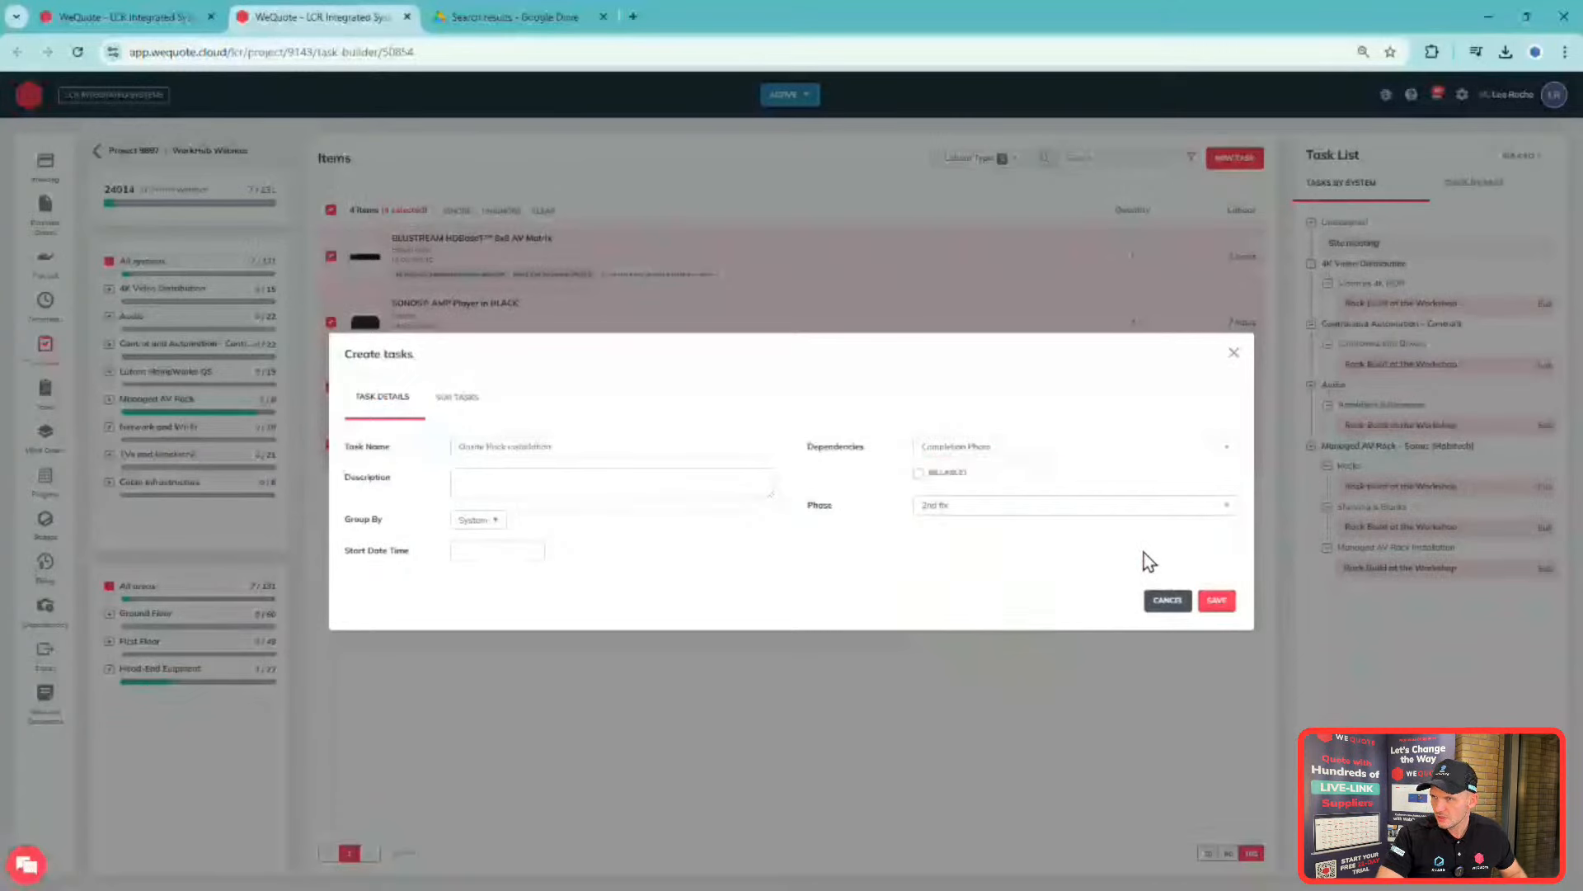
{"action": "left_click", "coordinate": [1218, 608]}
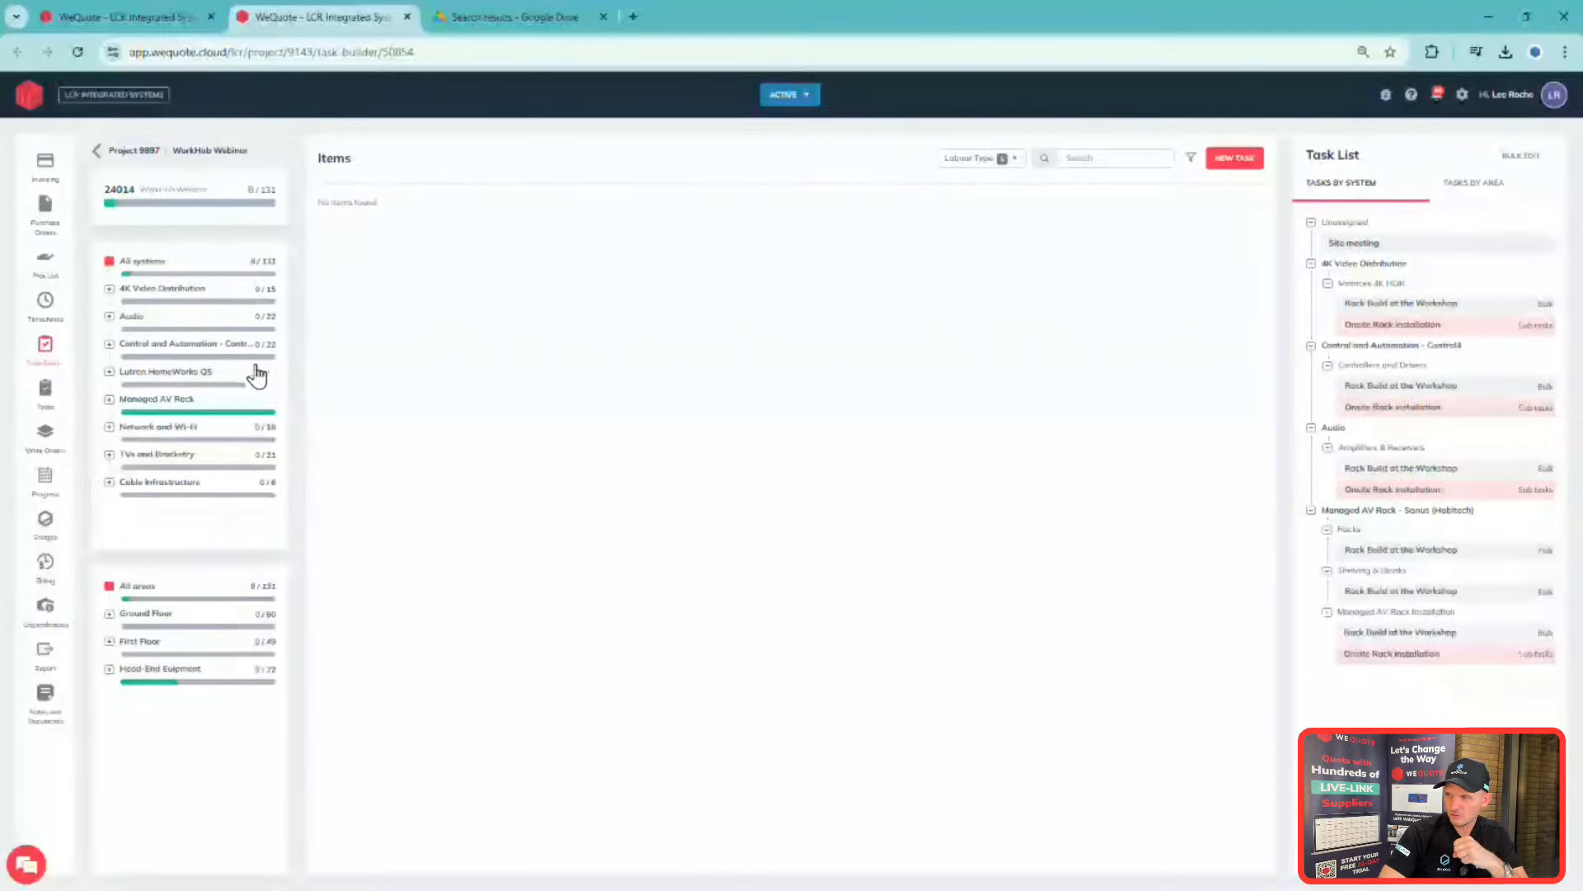
- Limit the items to the Lutron HomeWorks QS system in the head-end equipment's LCP 1 area and remove the onsite rack installation labour filter
{"action": "left_click", "coordinate": [187, 379]}
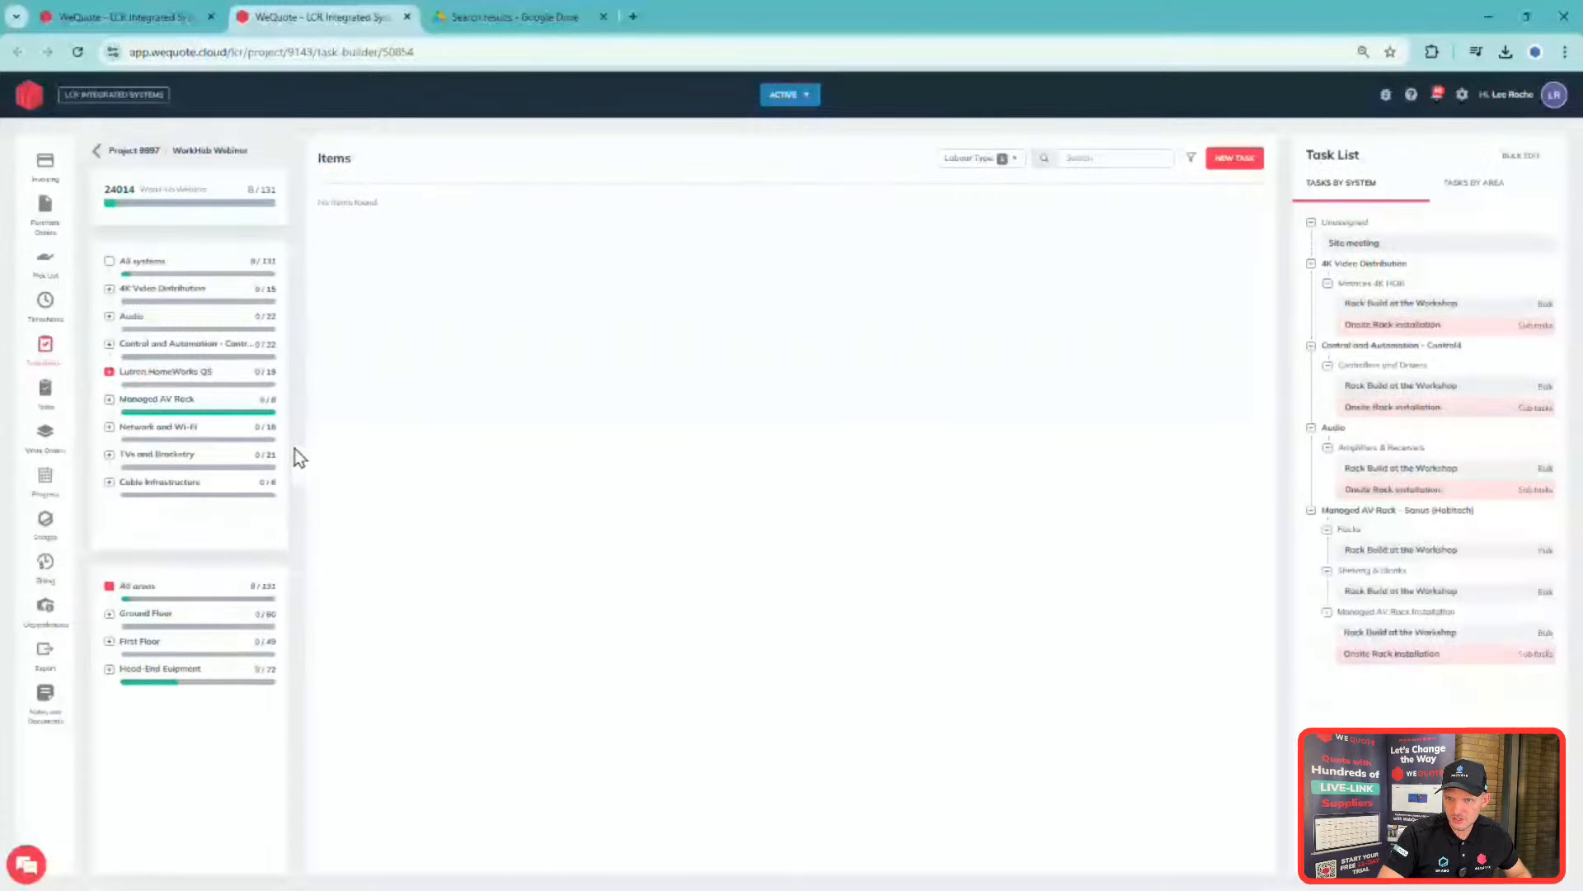
{"action": "left_click", "coordinate": [110, 669]}
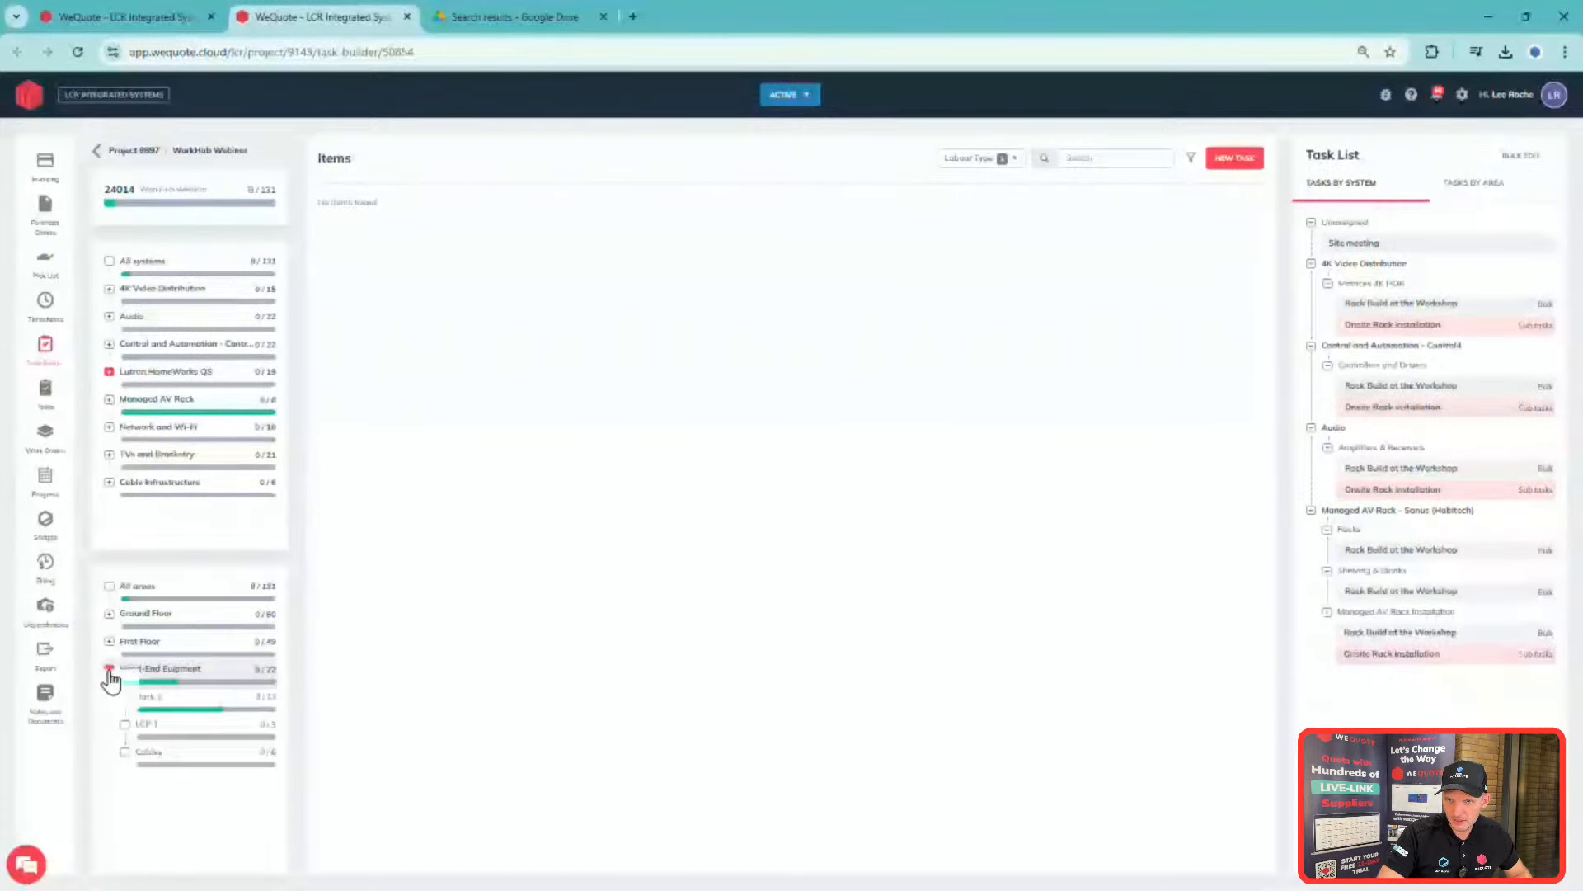
{"action": "left_click", "coordinate": [1012, 163]}
{"action": "left_click", "coordinate": [958, 205]}
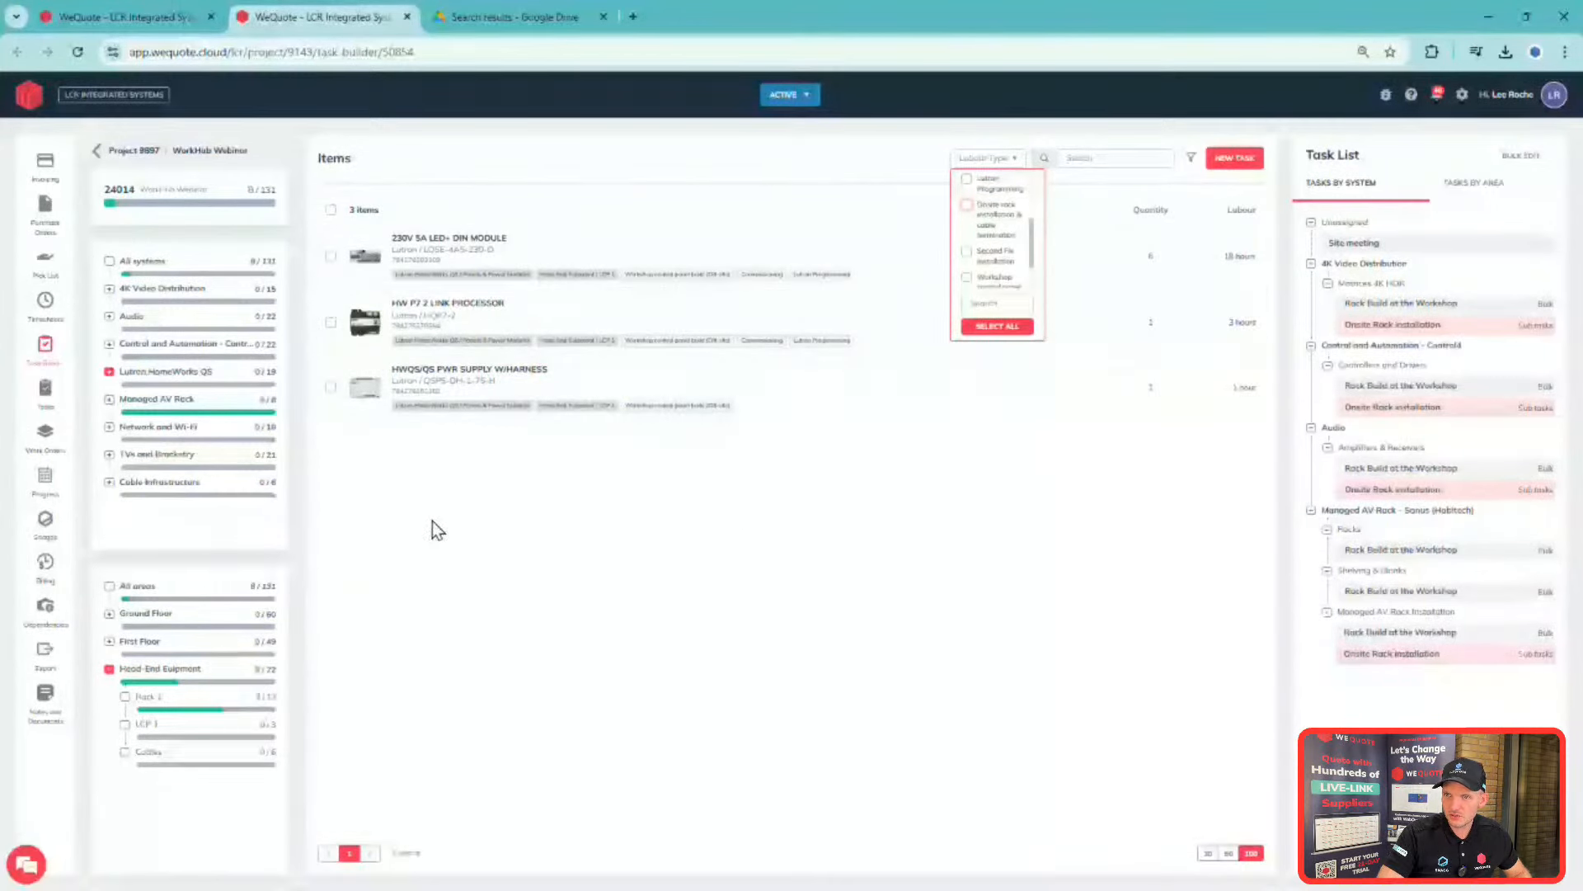
{"action": "left_click", "coordinate": [188, 735]}
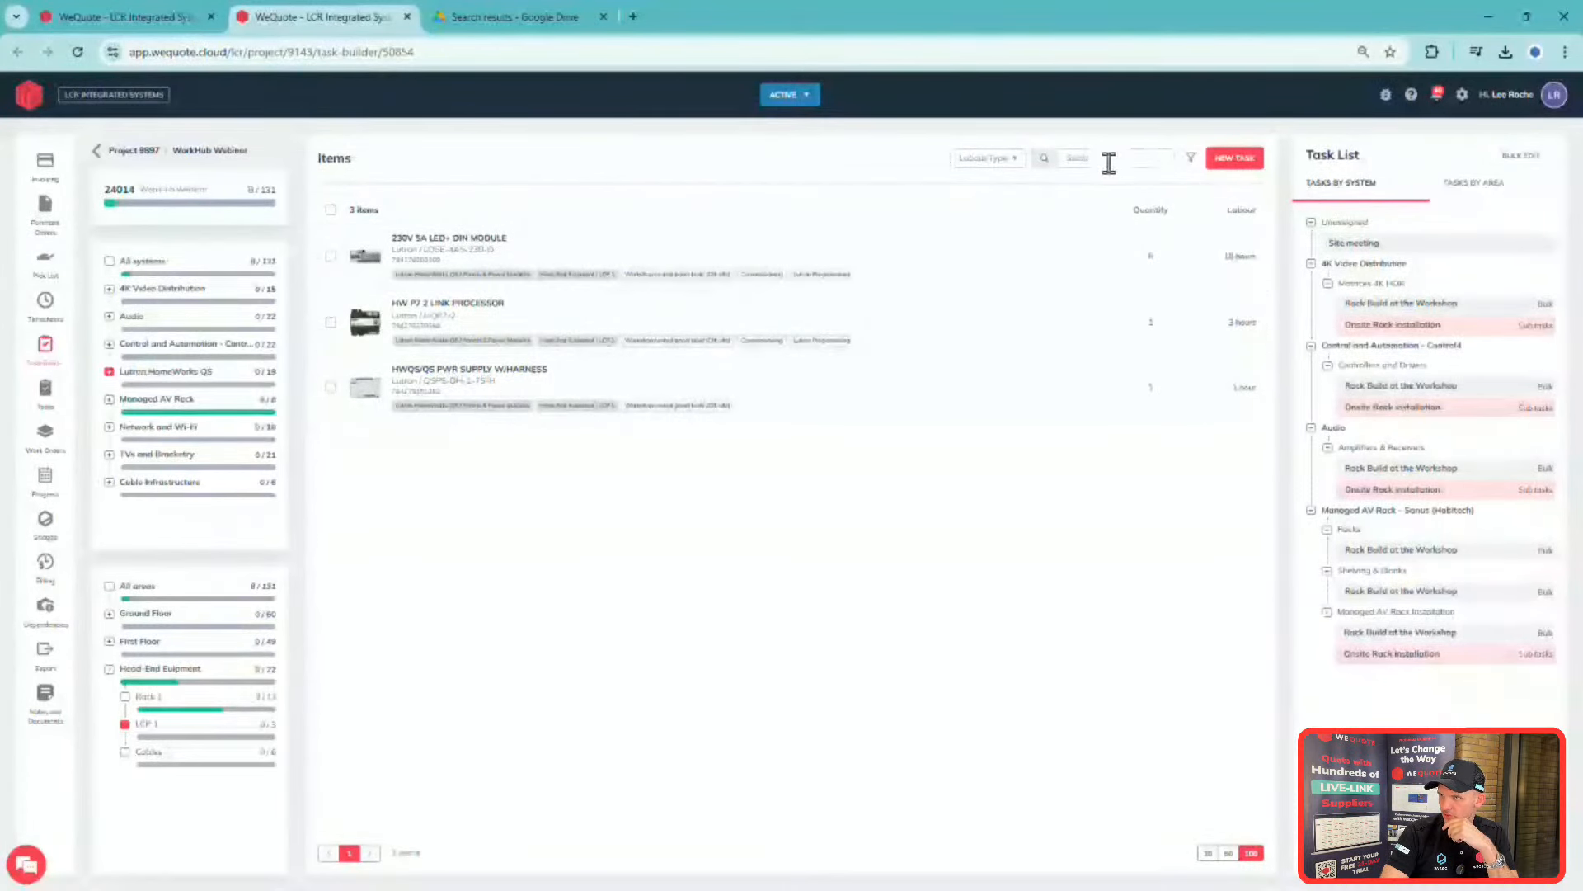
- Filter the LCP 1 items by the Workshop control panel build labour type and select all of them
{"action": "left_click", "coordinate": [1015, 169]}
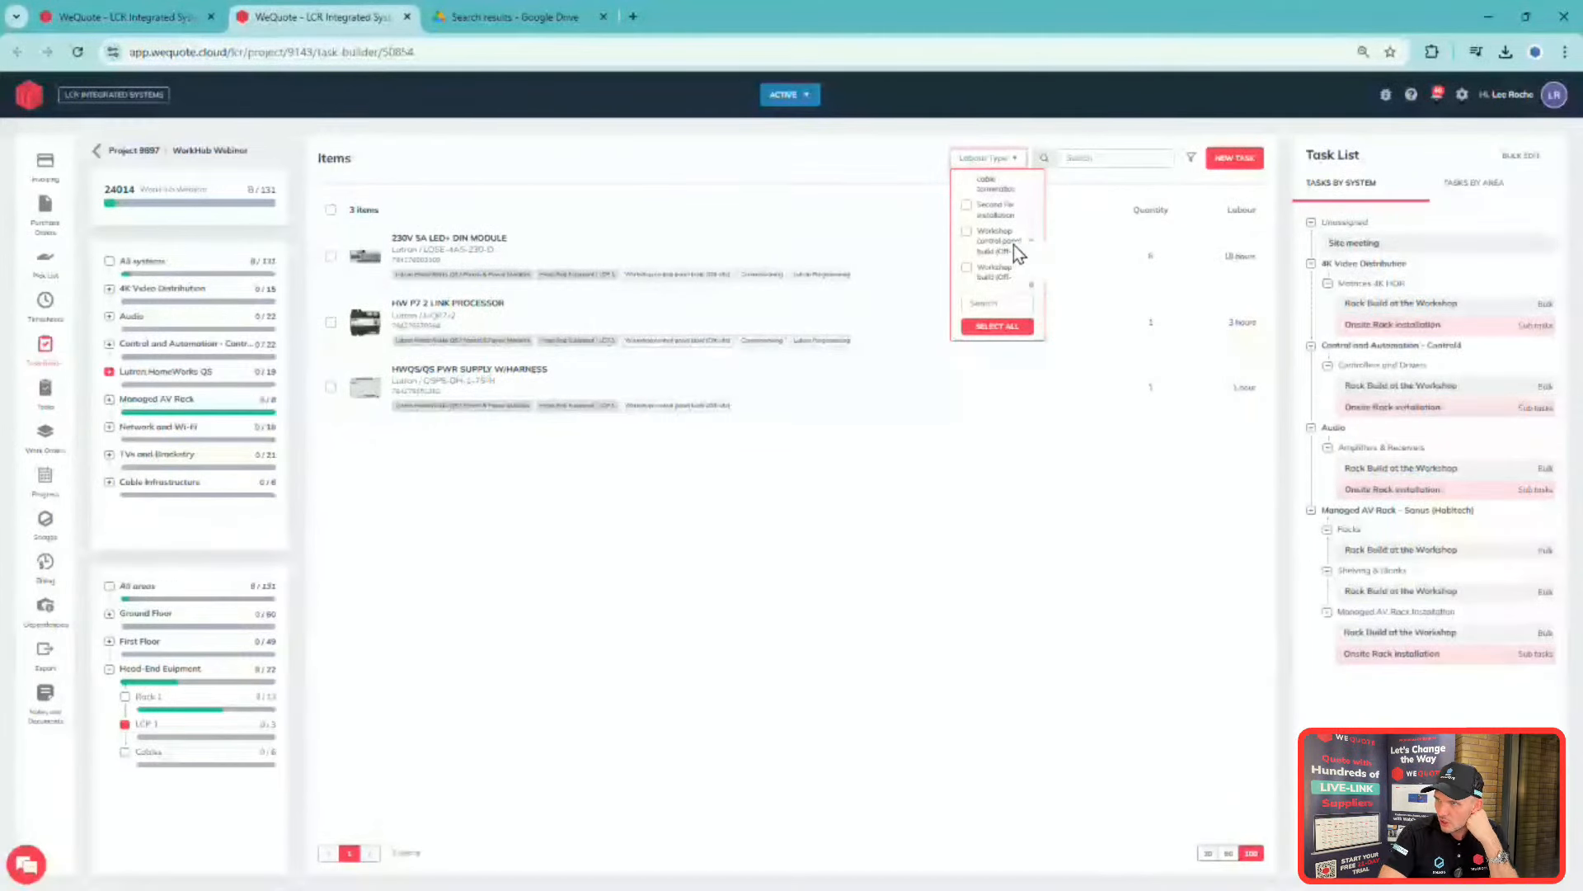
{"action": "left_click", "coordinate": [967, 233]}
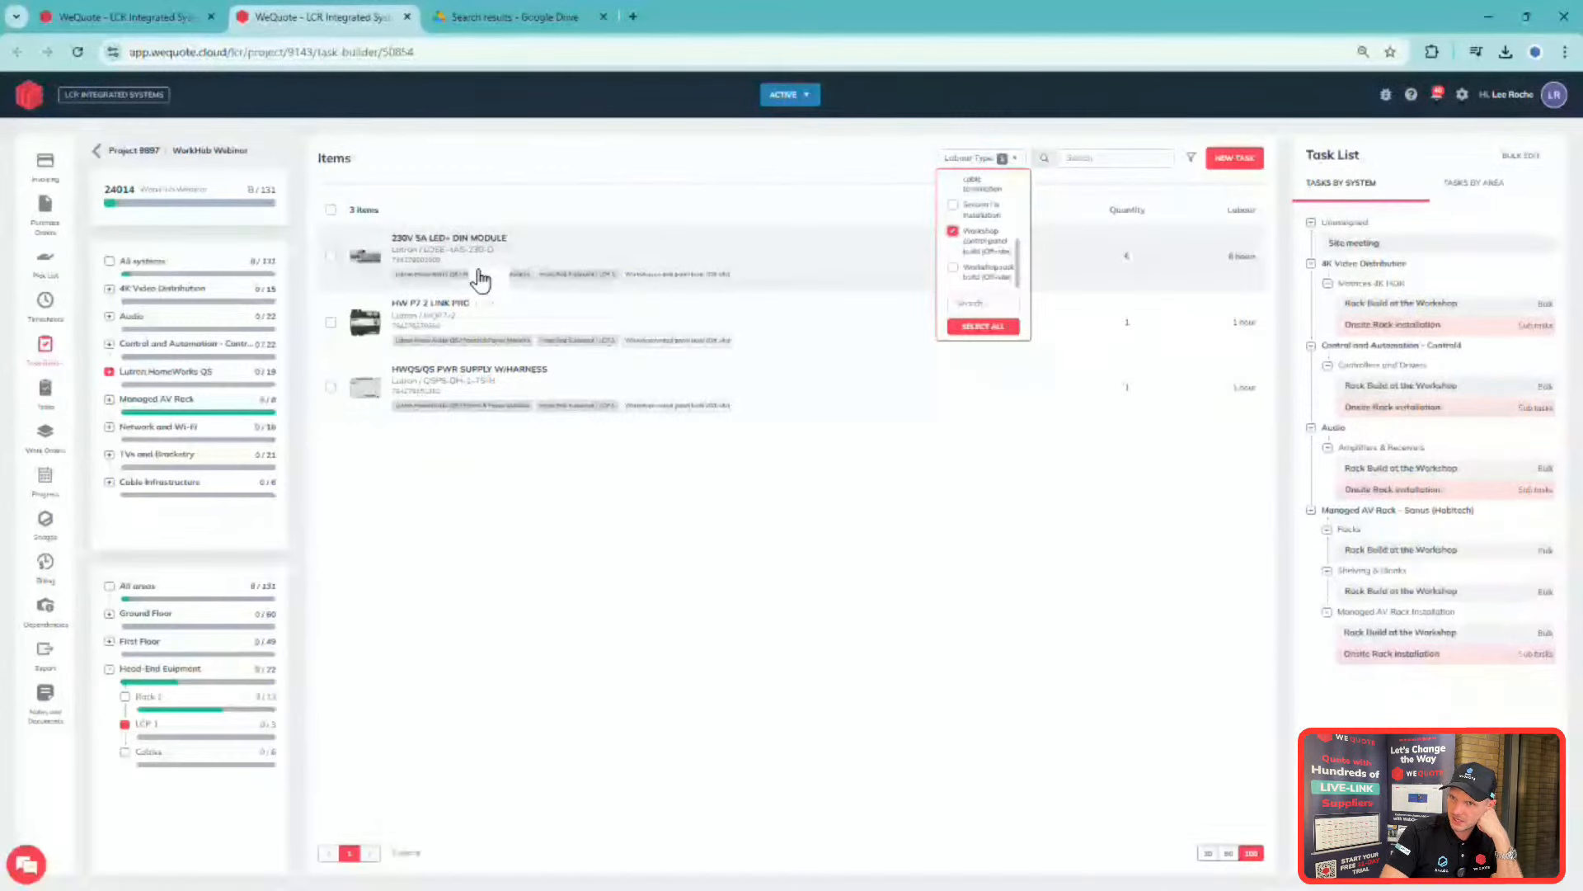
{"action": "left_click", "coordinate": [330, 211]}
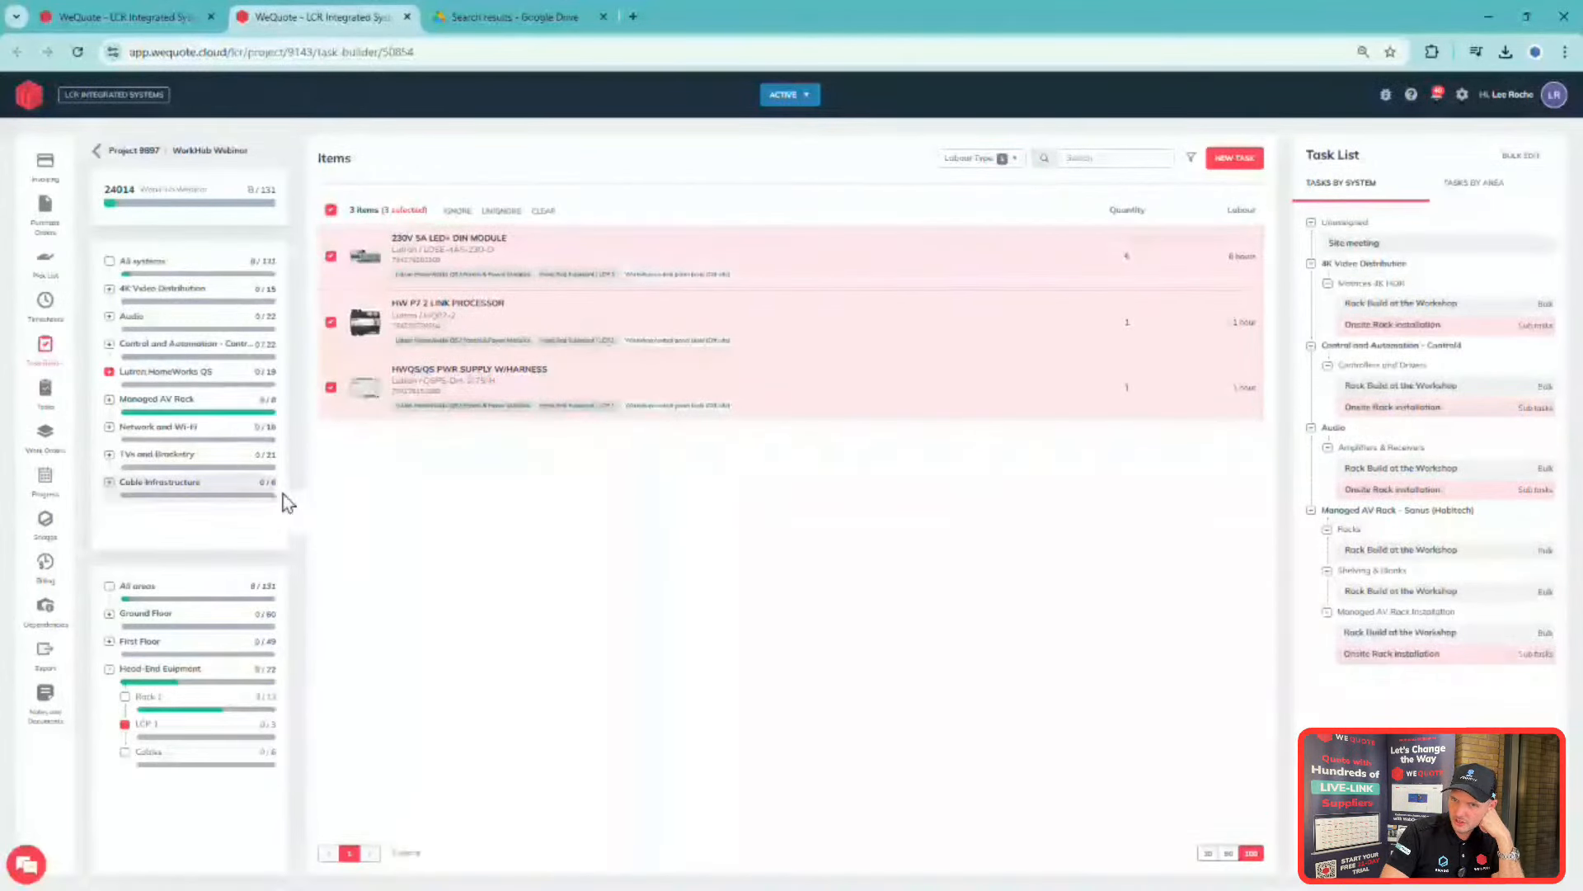
- Widen the item list to all systems and all areas and remove the Workshop control panel build labour filter
{"action": "left_click", "coordinate": [125, 263]}
{"action": "left_click", "coordinate": [124, 589]}
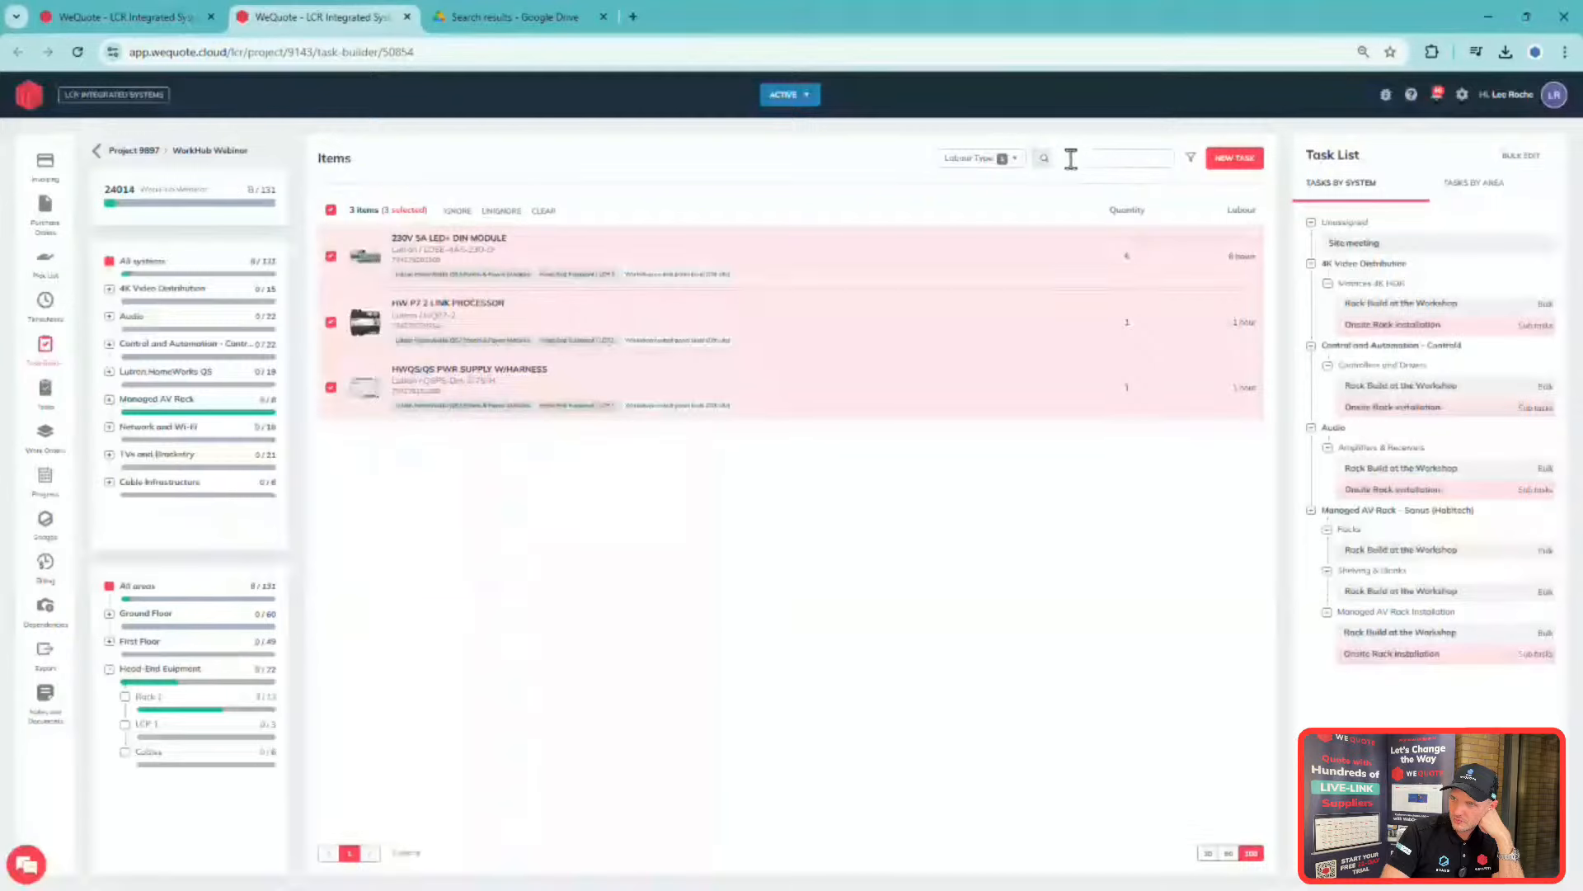
{"action": "left_click", "coordinate": [1021, 165]}
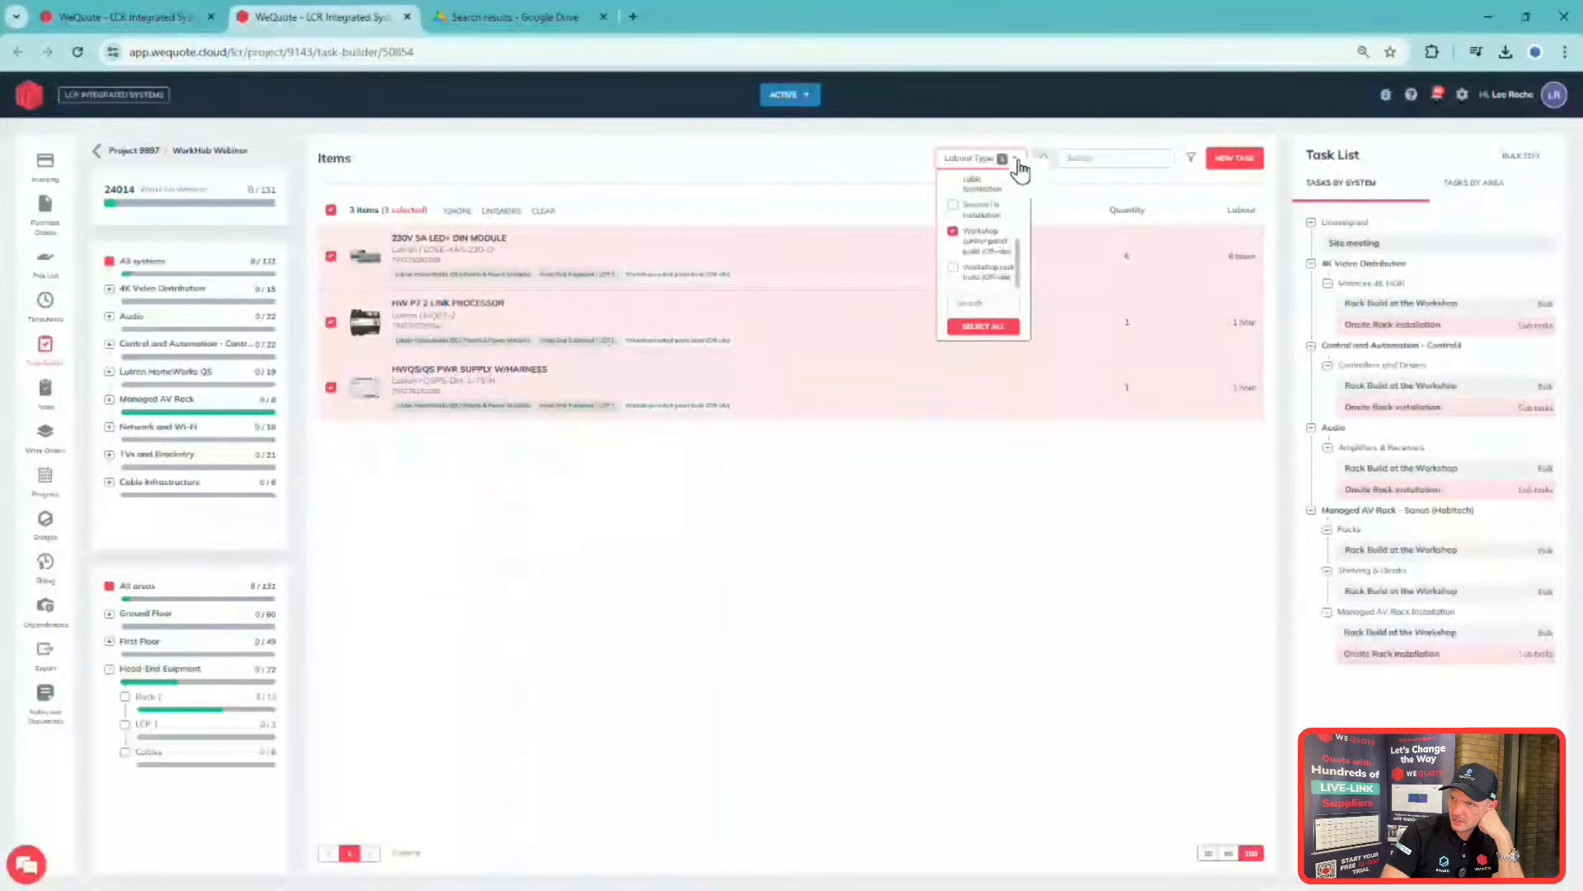
{"action": "scroll", "coordinate": [960, 229], "scroll_direction": "down", "scroll_amount": 2}
{"action": "left_click", "coordinate": [959, 232]}
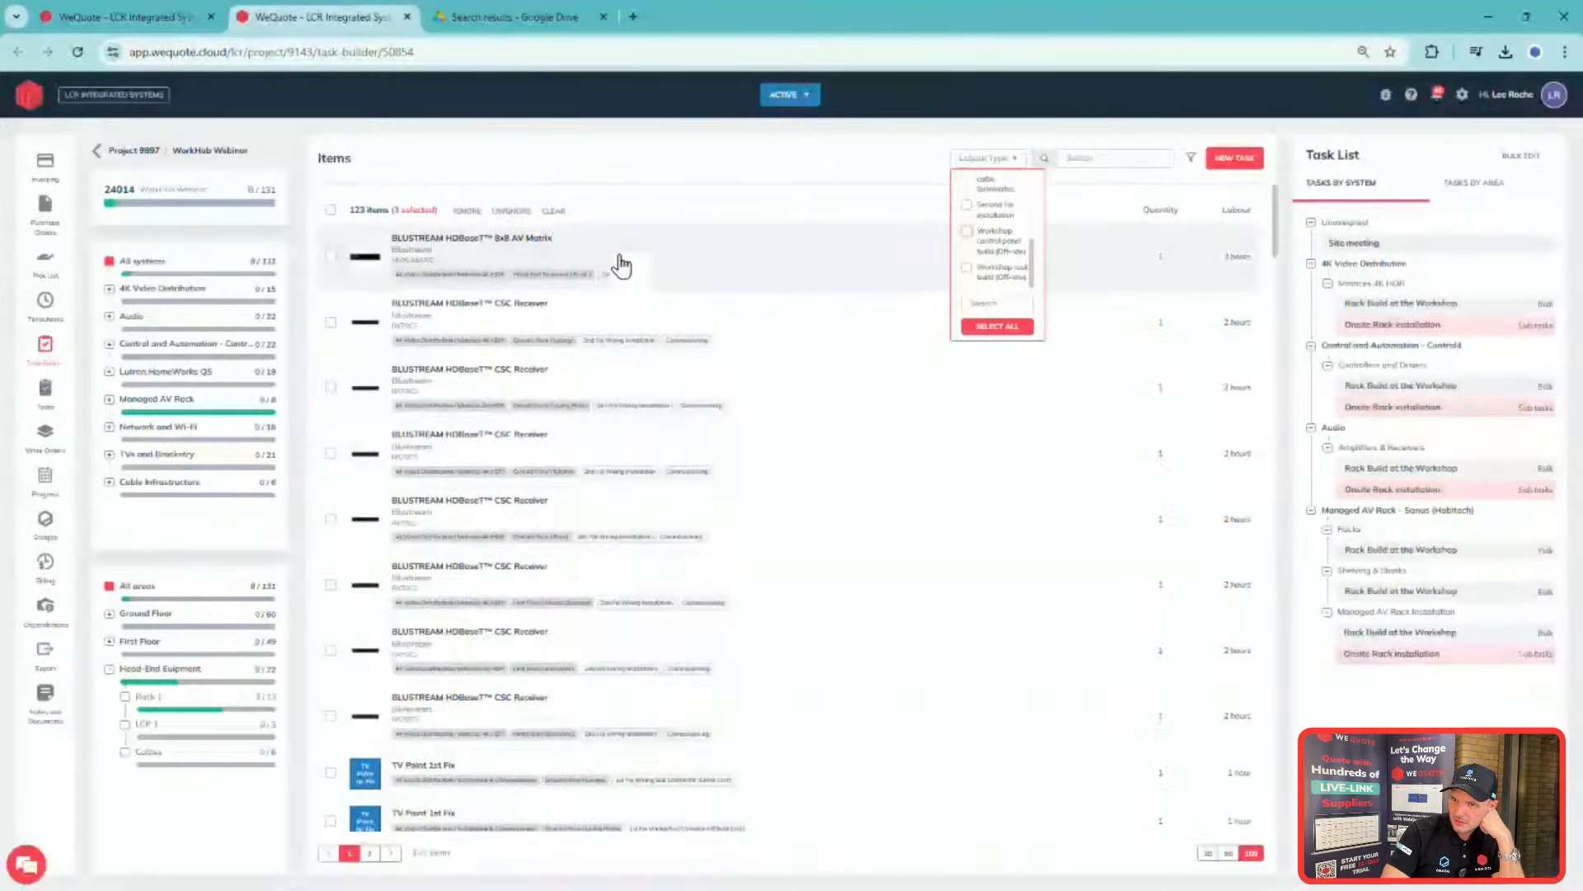
- Look through the full item list to check which items are still selected
{"action": "scroll", "coordinate": [601, 303], "scroll_direction": "down", "scroll_amount": 7}
{"action": "scroll", "coordinate": [601, 334], "scroll_direction": "down", "scroll_amount": 10}
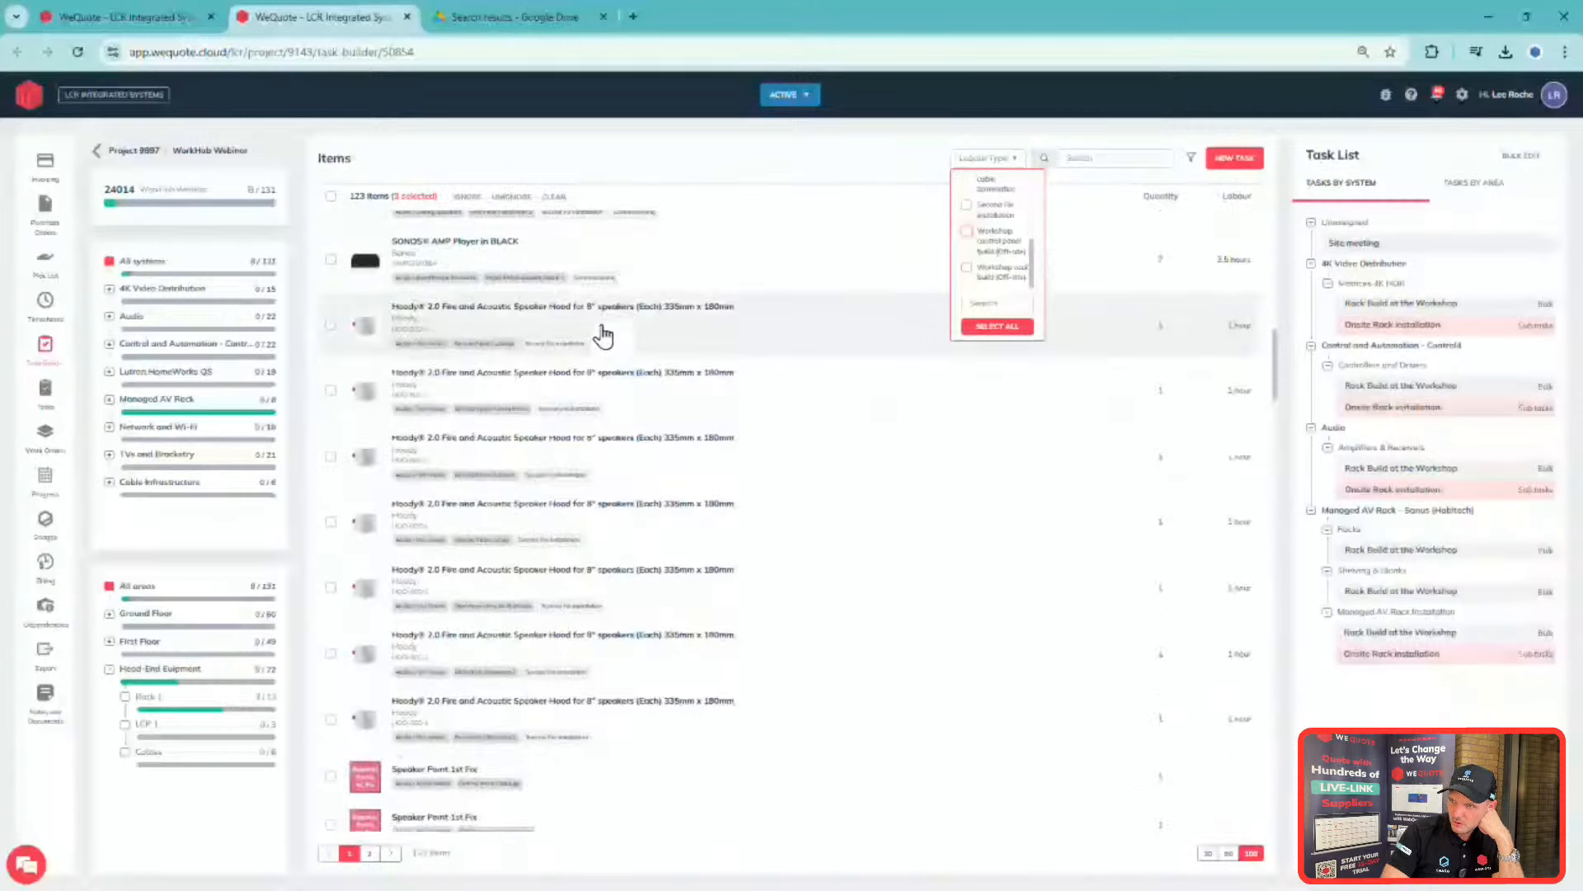
{"action": "scroll", "coordinate": [596, 351], "scroll_direction": "down", "scroll_amount": 12}
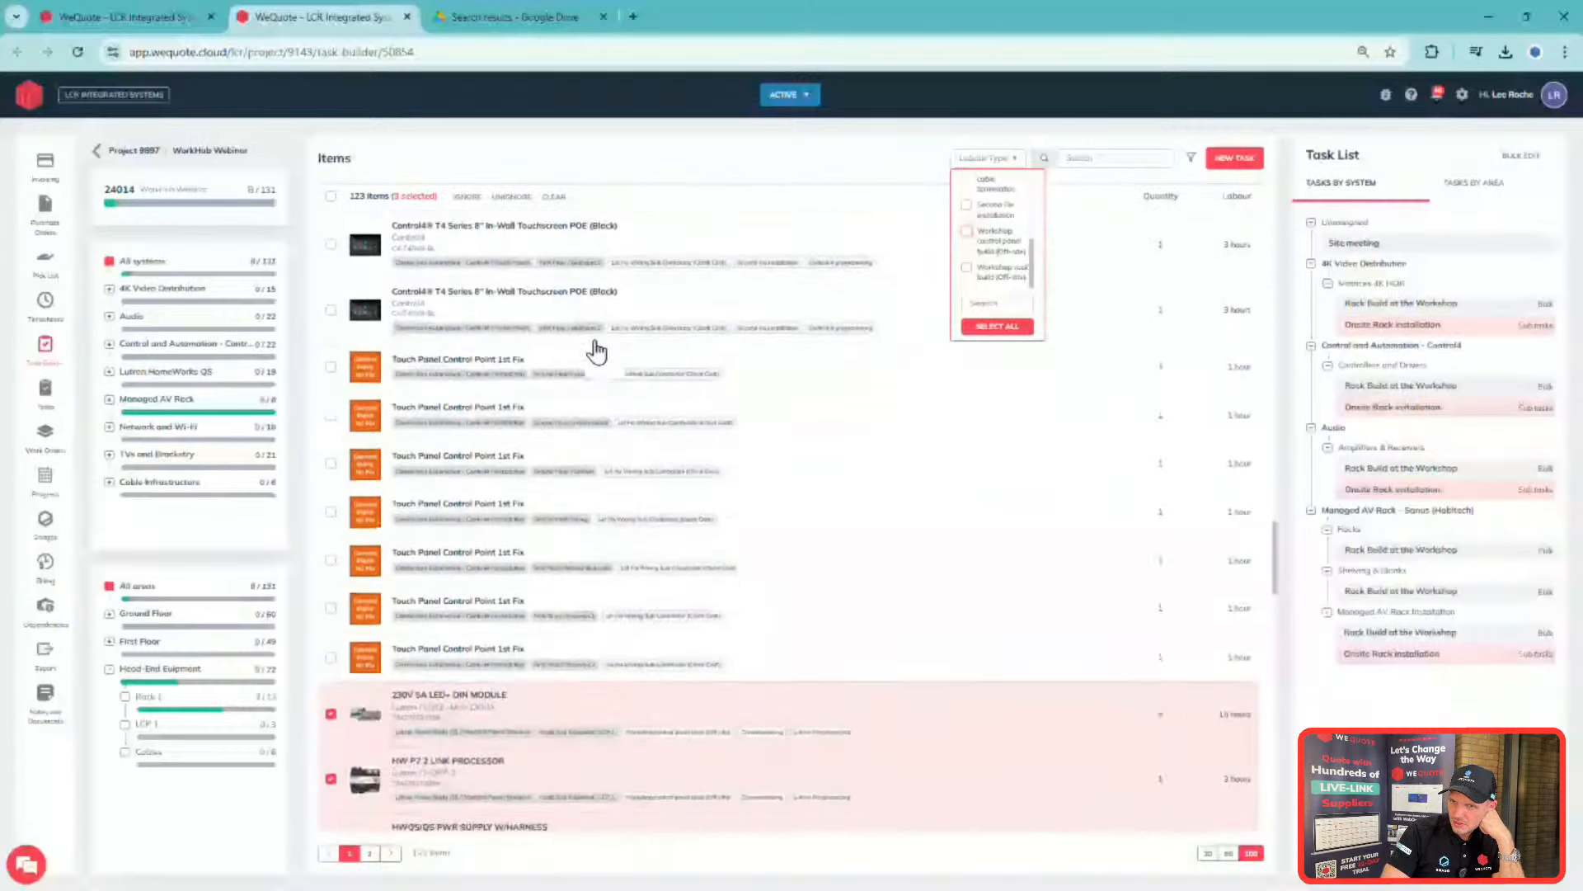
{"action": "scroll", "coordinate": [596, 351], "scroll_direction": "down", "scroll_amount": 12}
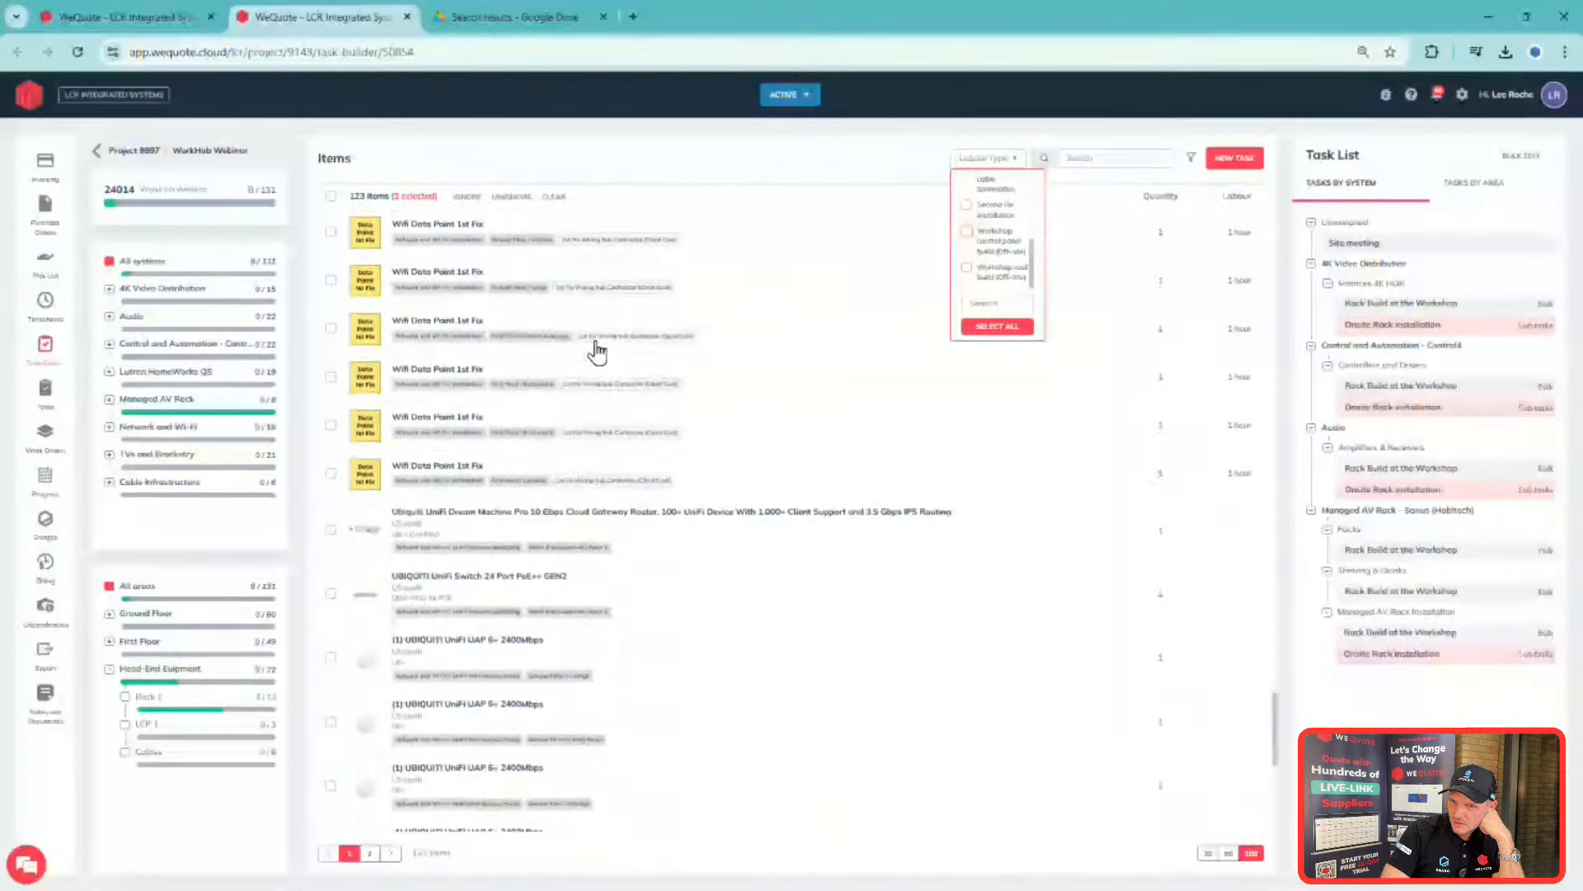
{"action": "scroll", "coordinate": [654, 404], "scroll_direction": "up", "scroll_amount": 15}
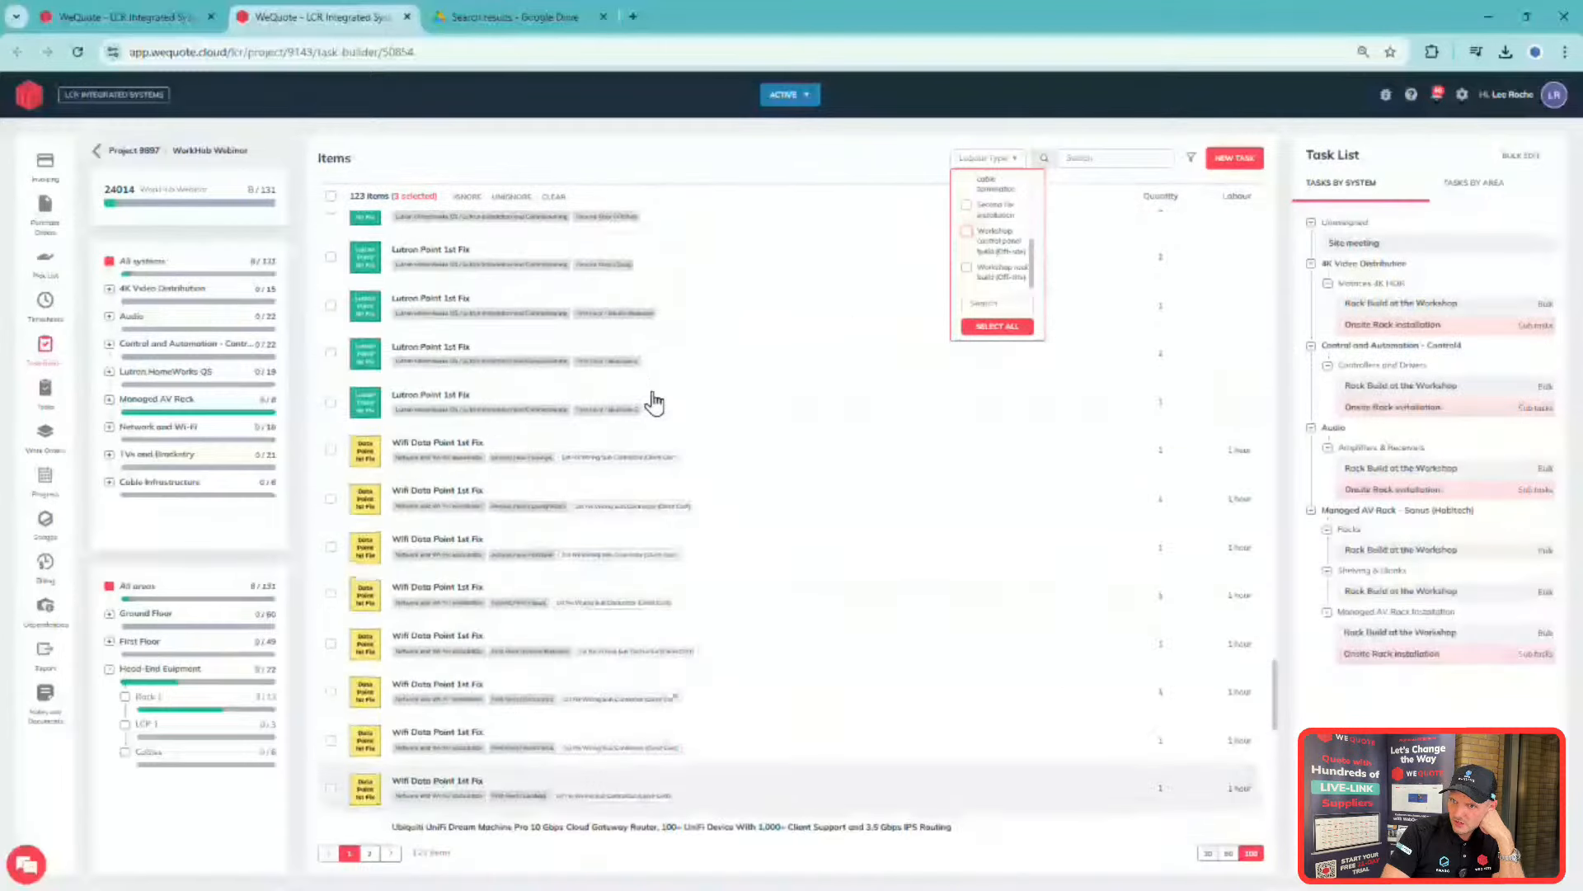
{"action": "scroll", "coordinate": [655, 403], "scroll_direction": "up", "scroll_amount": 12}
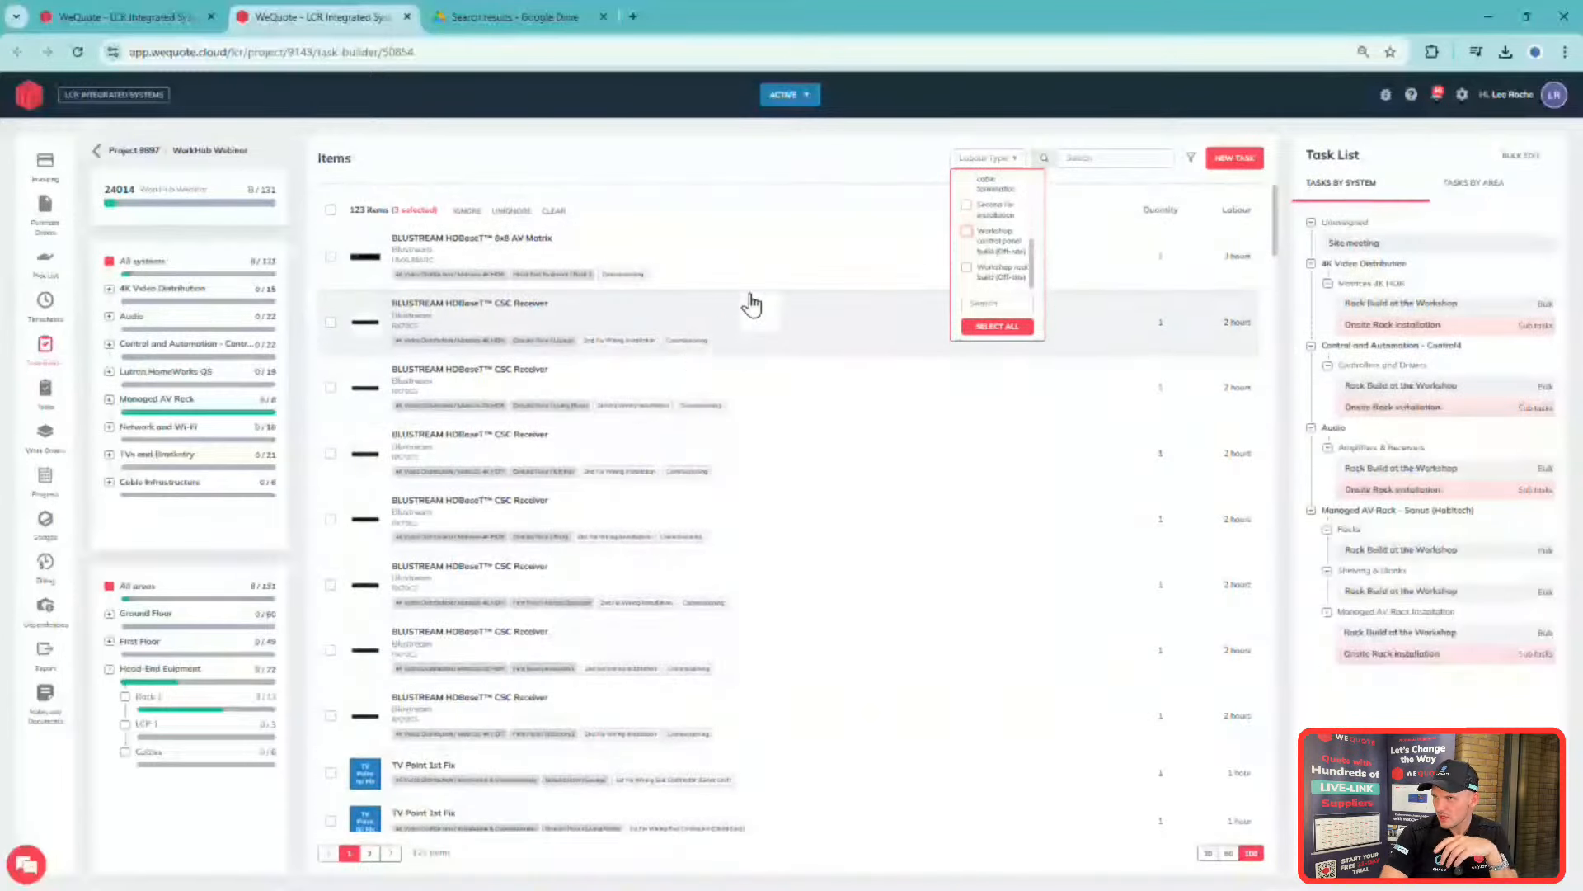
{"action": "left_click", "coordinate": [943, 171]}
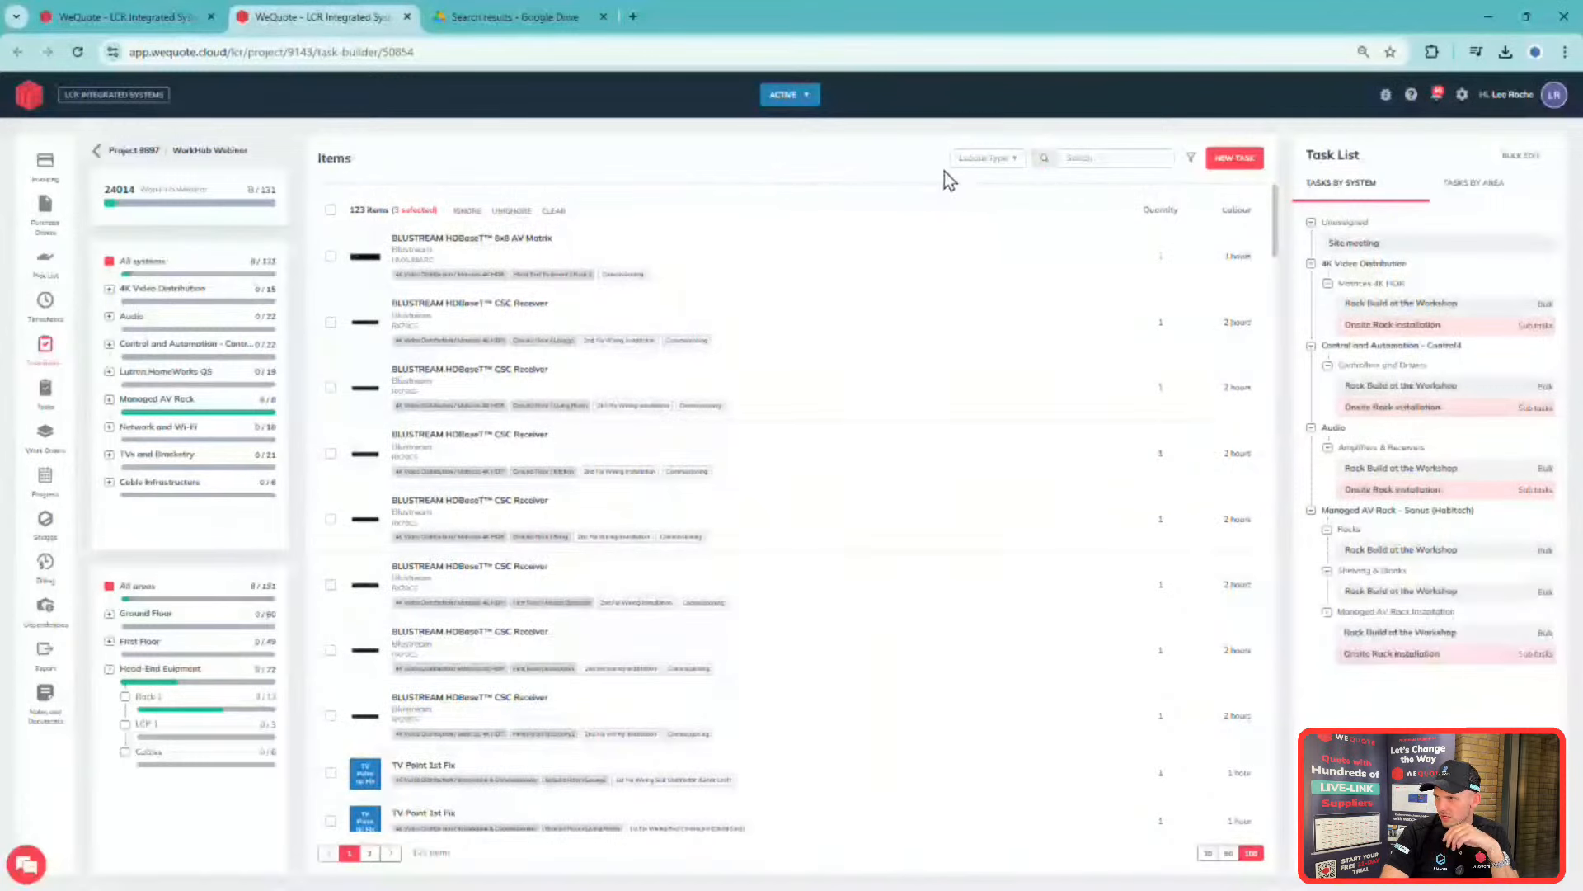
- Start a bulk task from the selected Lutron items and name it "LCP 1 Workshop build"
{"action": "left_click", "coordinate": [1243, 161]}
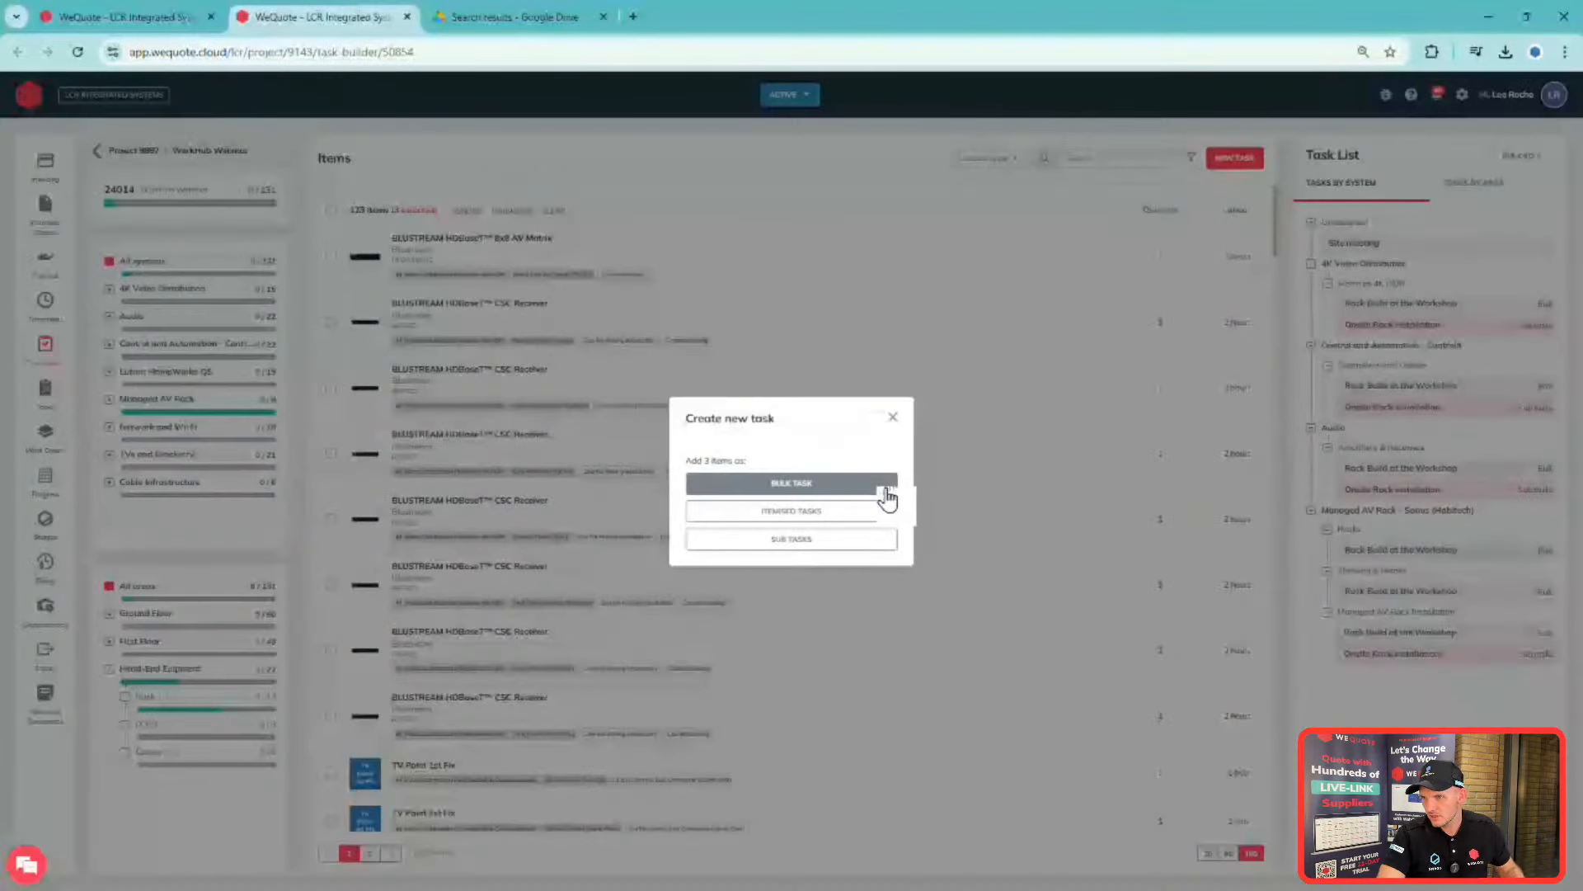
{"action": "left_click", "coordinate": [859, 485]}
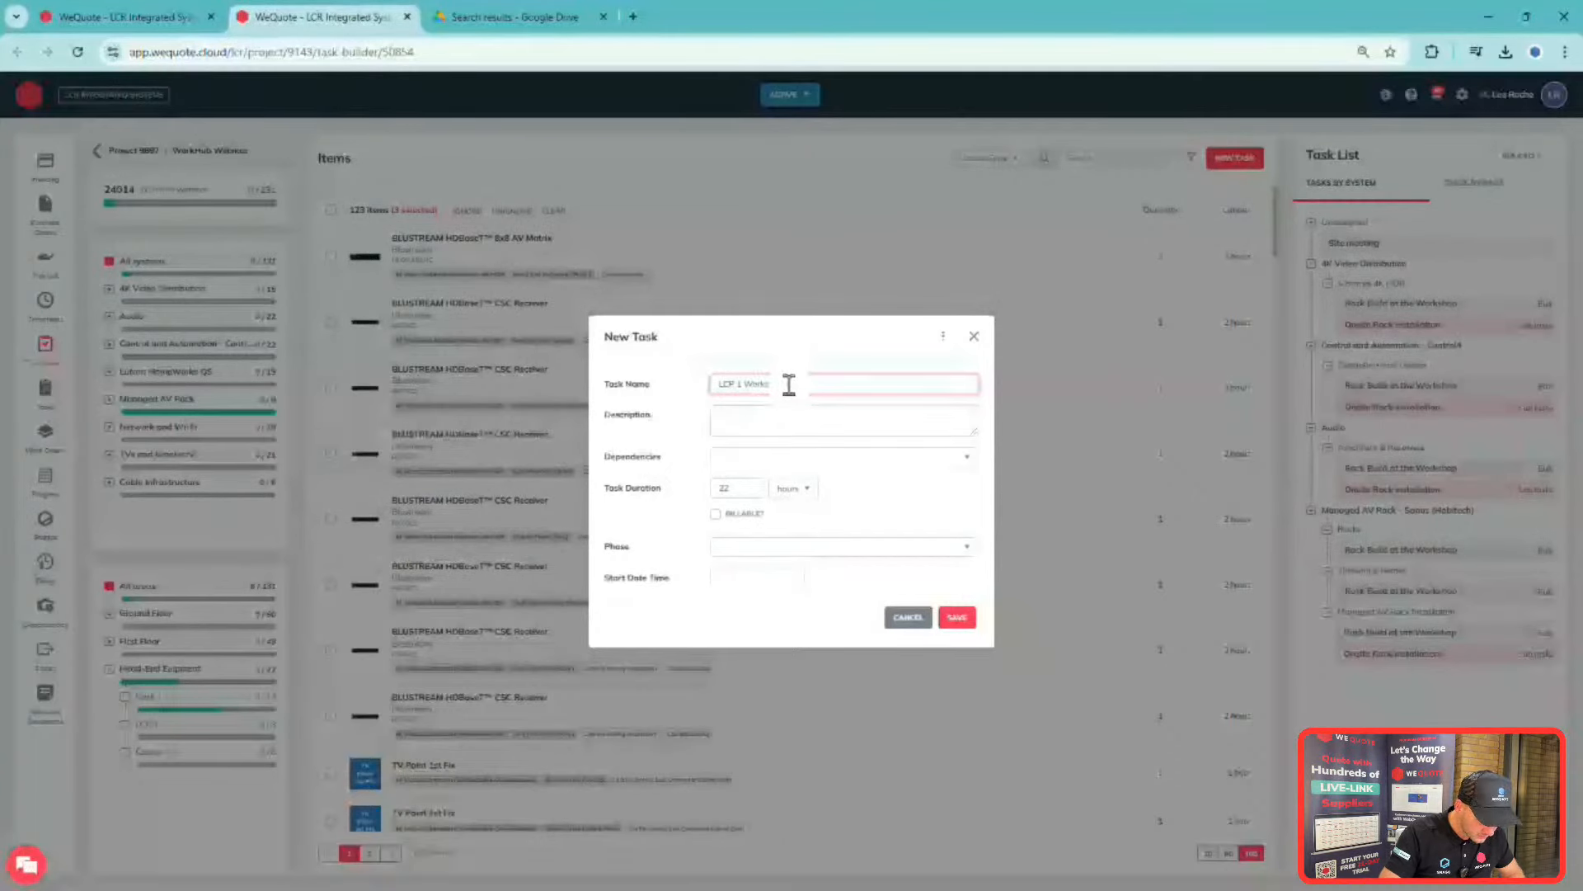
{"action": "left_click", "coordinate": [820, 420]}
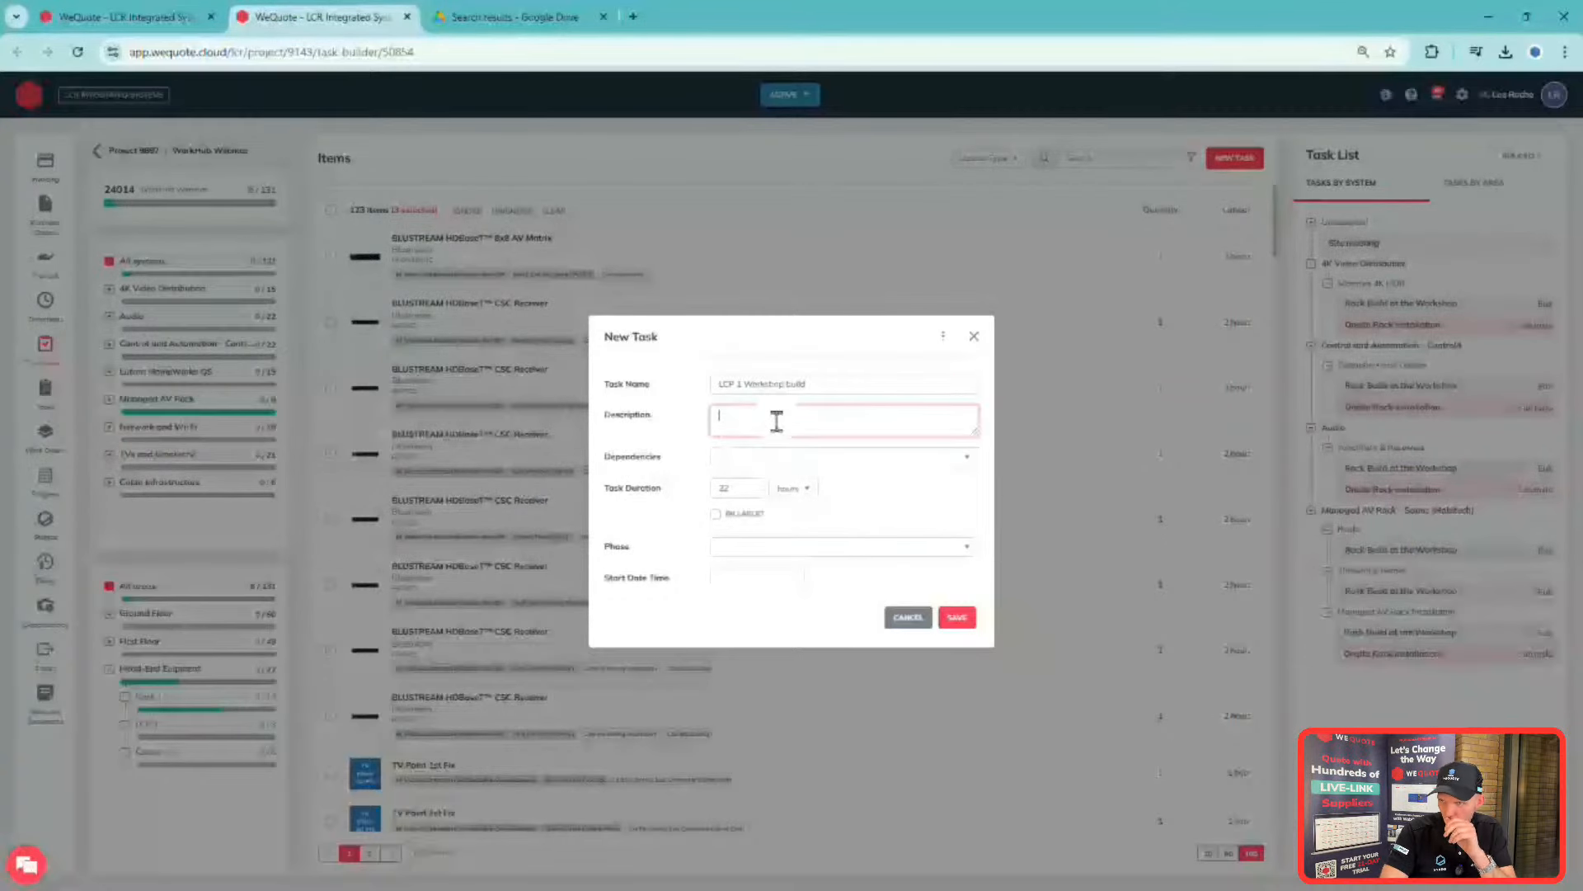
- Set the LCP 1 task's phase to Design Stage and its dependency to Completion Photo, and save the task
{"action": "left_click", "coordinate": [930, 562]}
{"action": "left_click", "coordinate": [813, 587]}
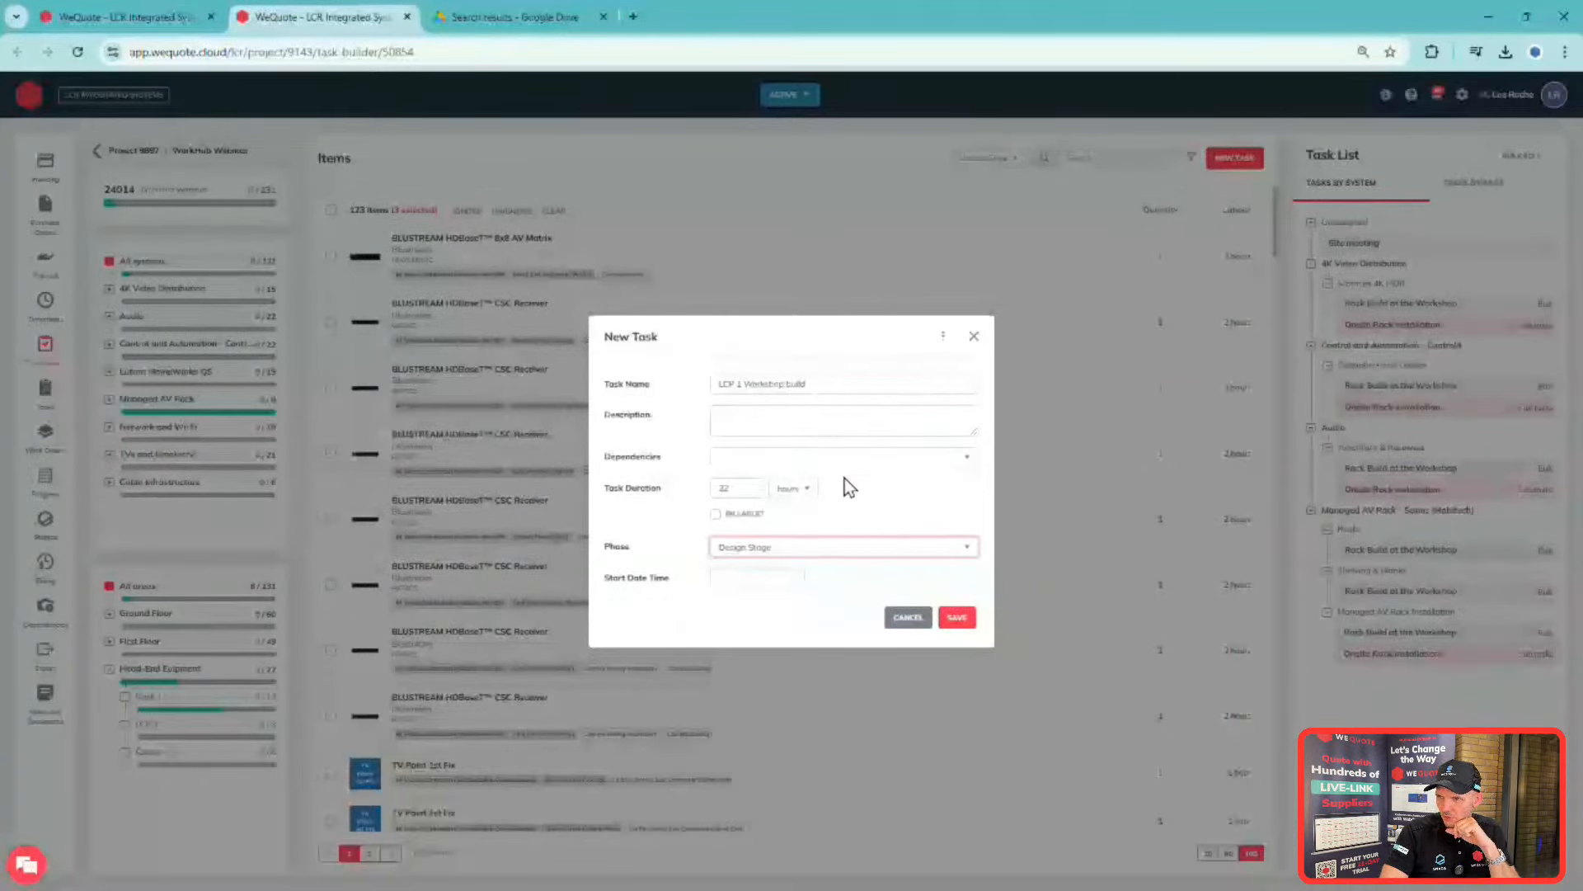
{"action": "left_click", "coordinate": [847, 458]}
{"action": "left_click", "coordinate": [767, 481]}
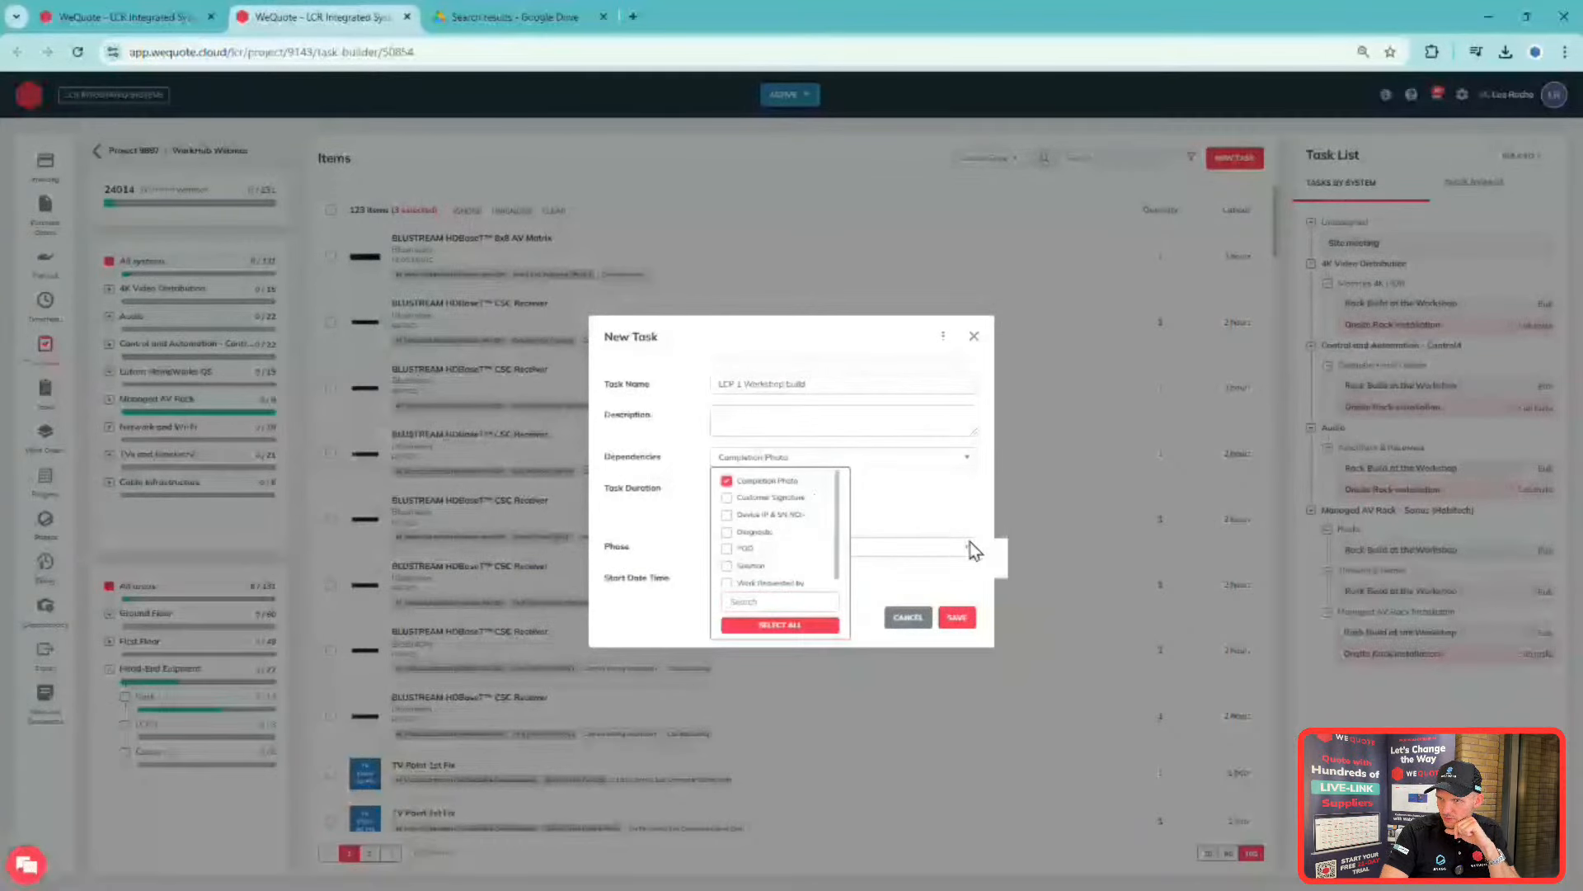
{"action": "left_click", "coordinate": [957, 620]}
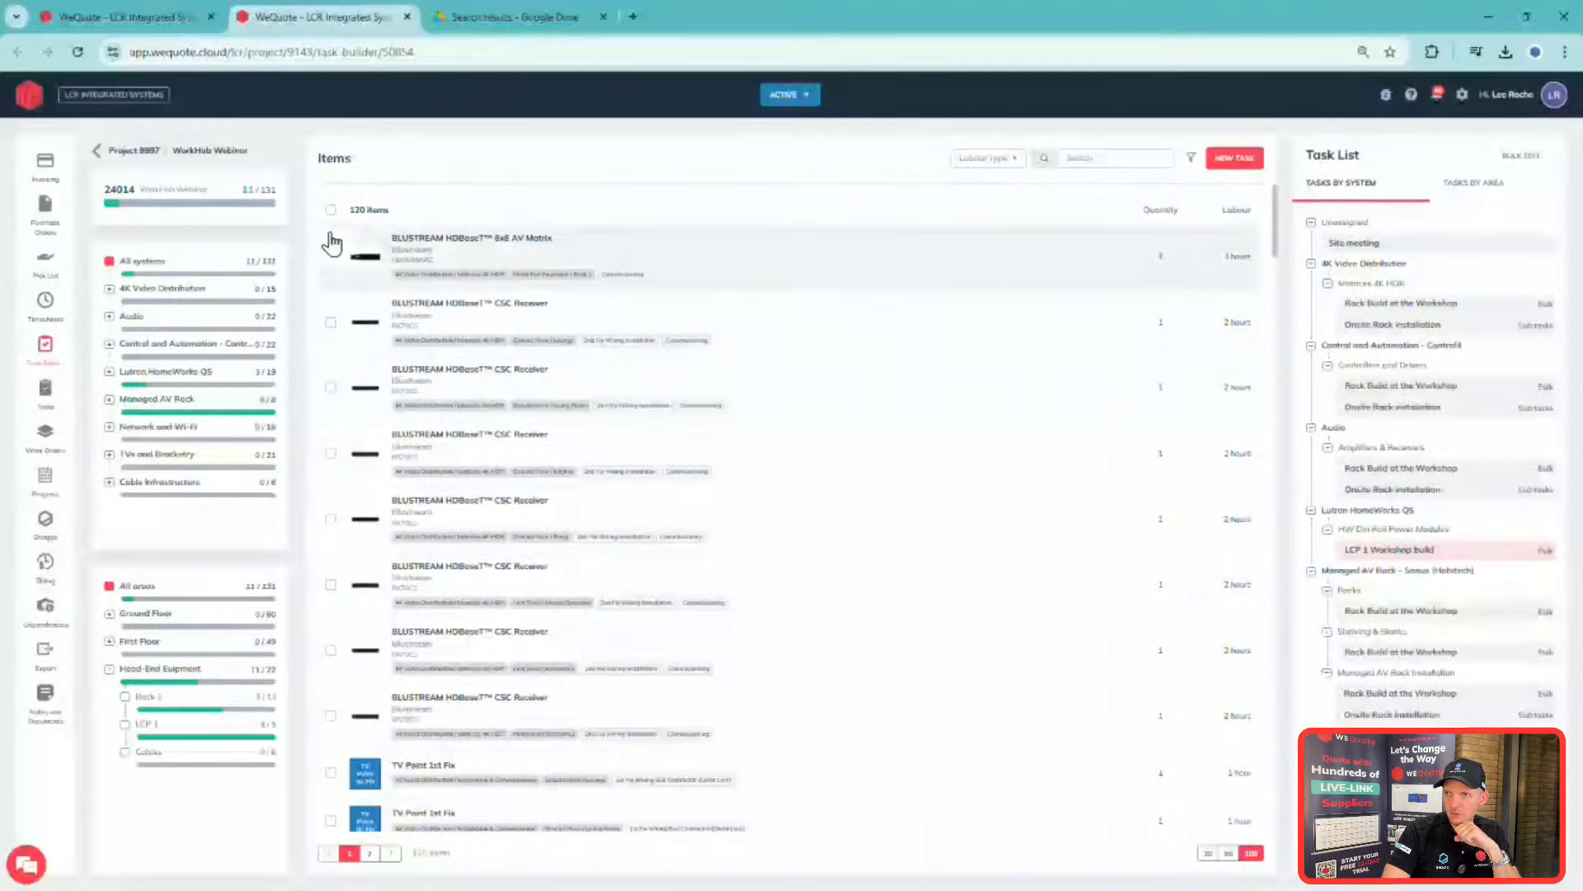
- Look through the available labour types and the full item list for work that still needs a task
{"action": "left_click", "coordinate": [1008, 165]}
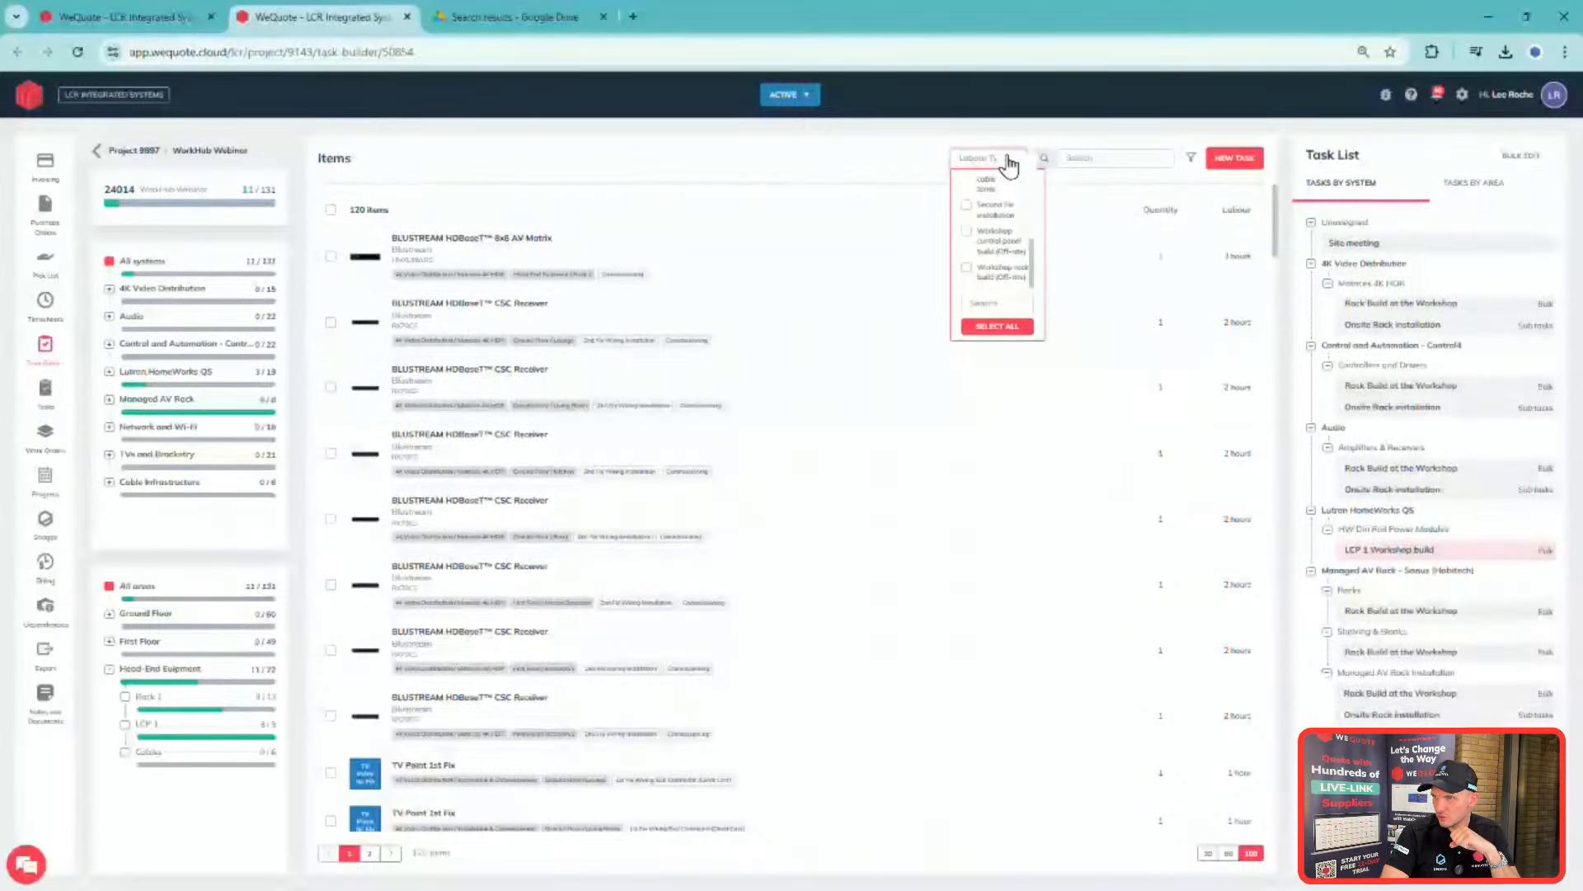
{"action": "left_click_drag", "start_coordinate": [1036, 261], "coordinate": [1035, 256]}
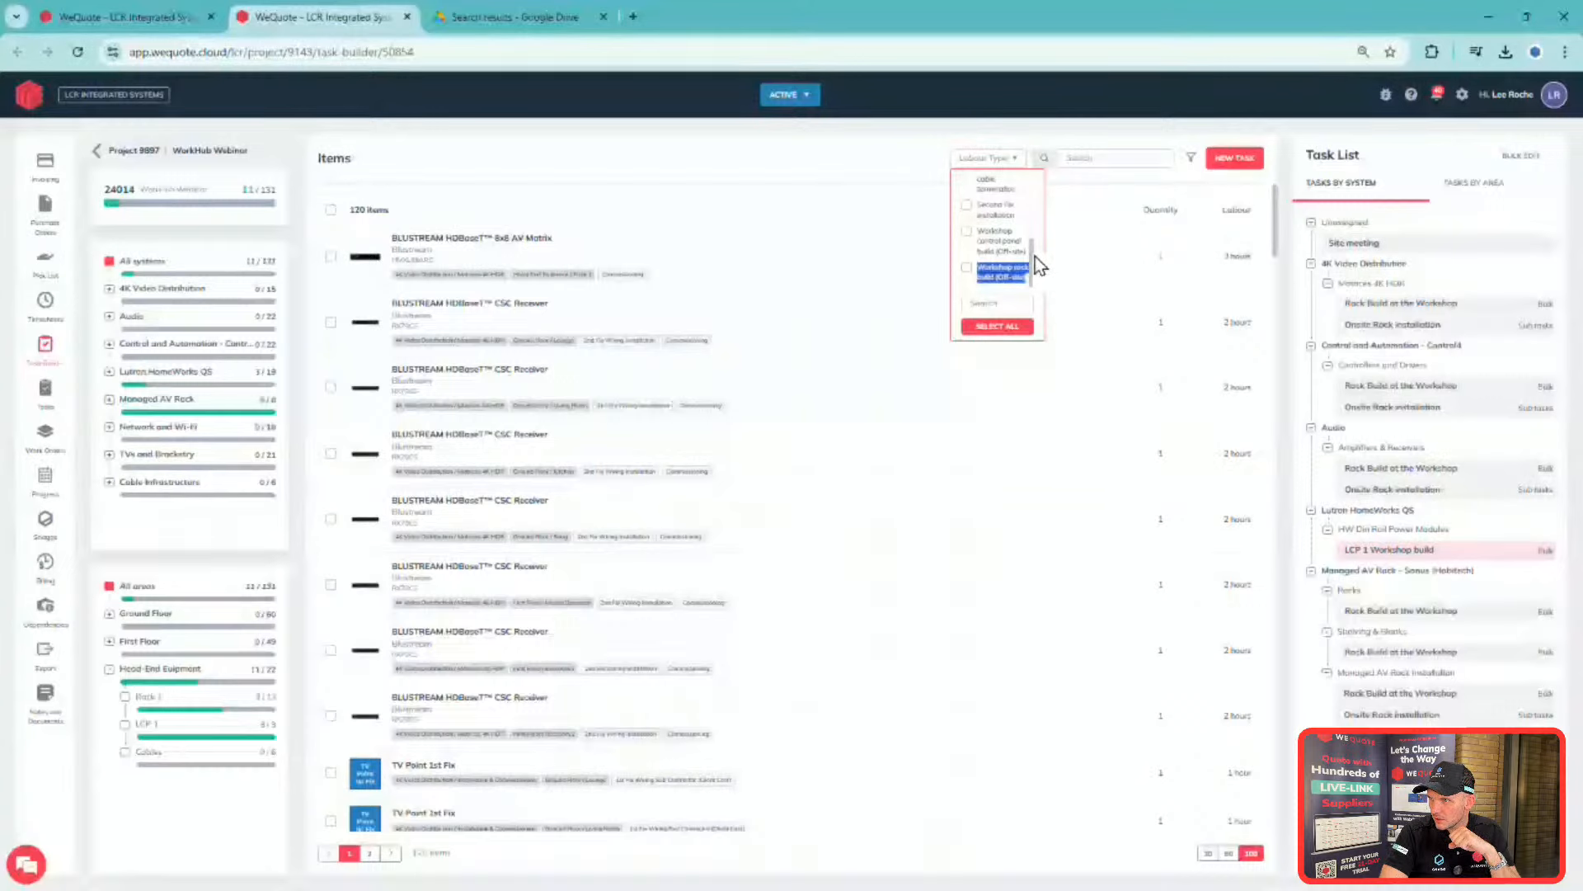
{"action": "scroll", "coordinate": [1032, 255], "scroll_direction": "up", "scroll_amount": 3}
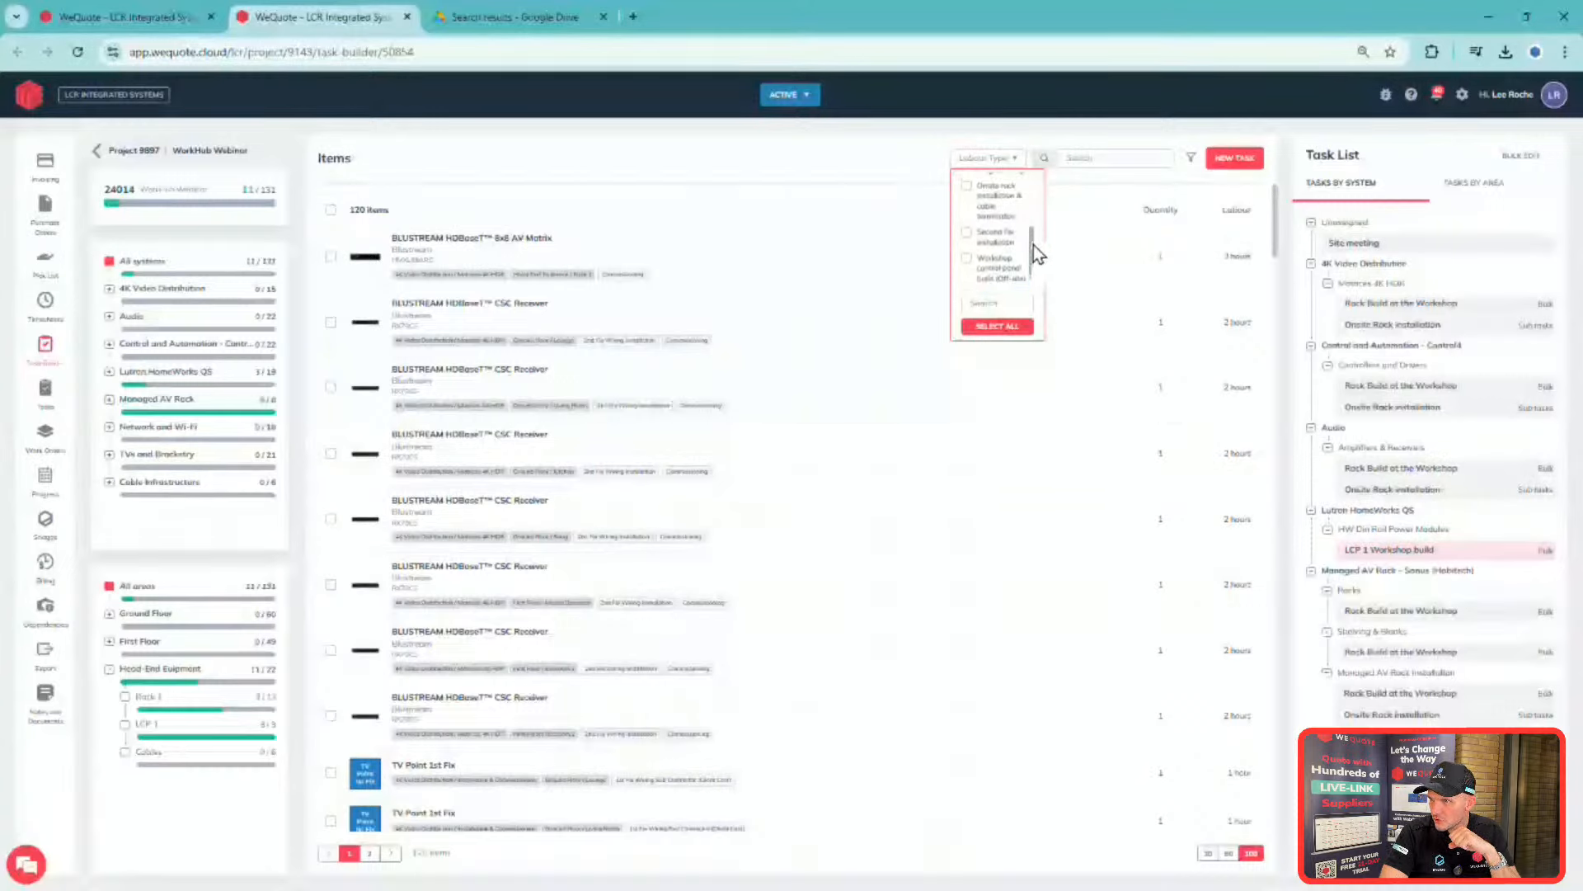
{"action": "left_click_drag", "start_coordinate": [1036, 239], "coordinate": [1037, 185]}
{"action": "left_click", "coordinate": [920, 156]}
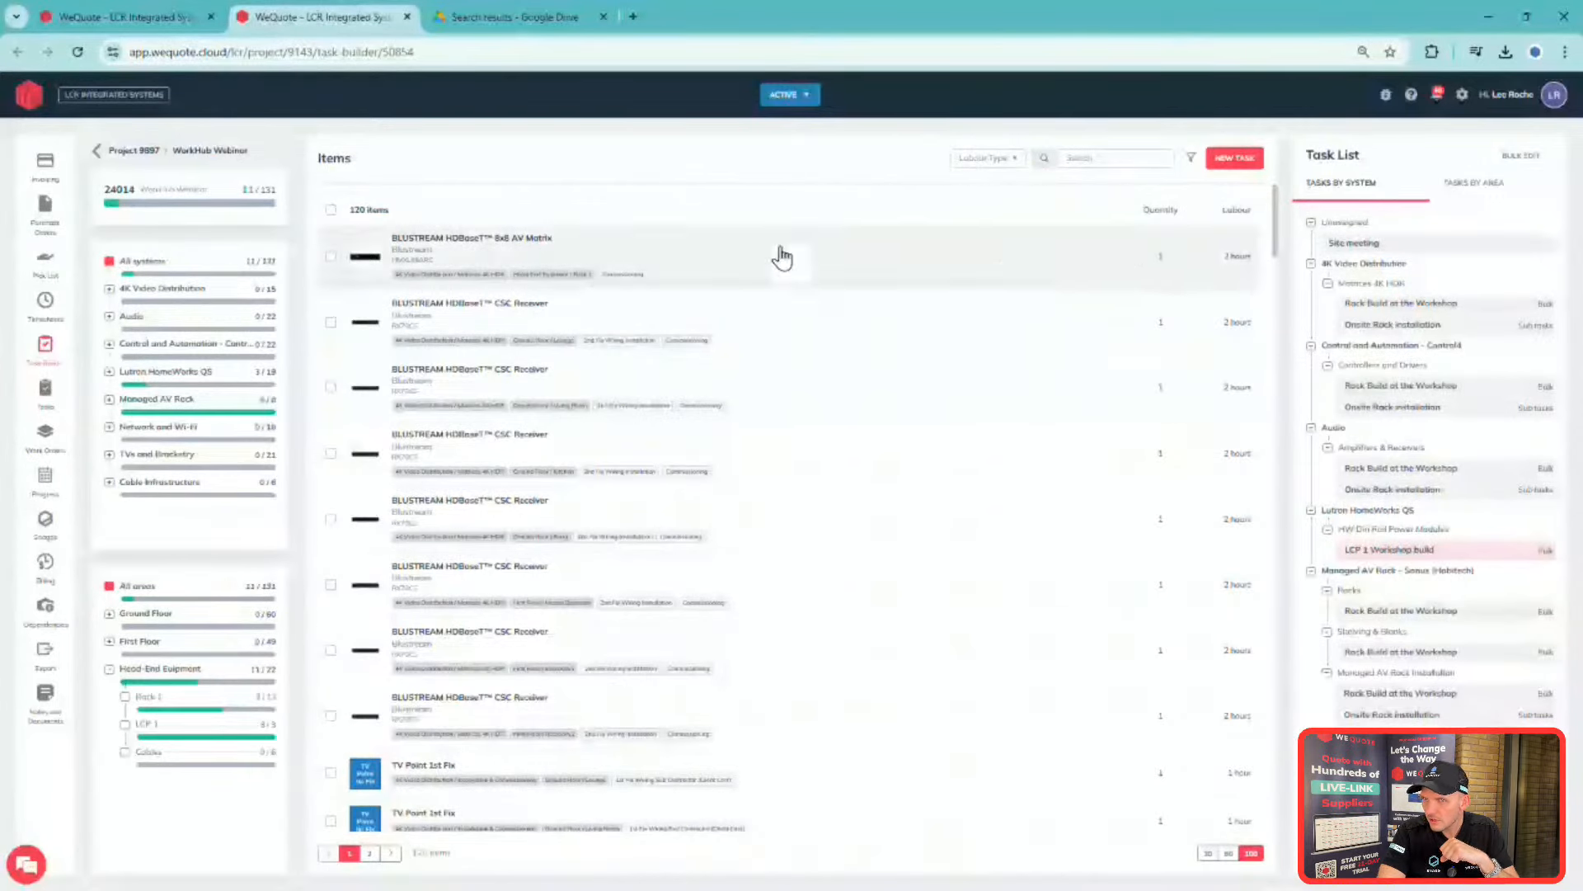
{"action": "scroll", "coordinate": [817, 541], "scroll_direction": "down", "scroll_amount": 5}
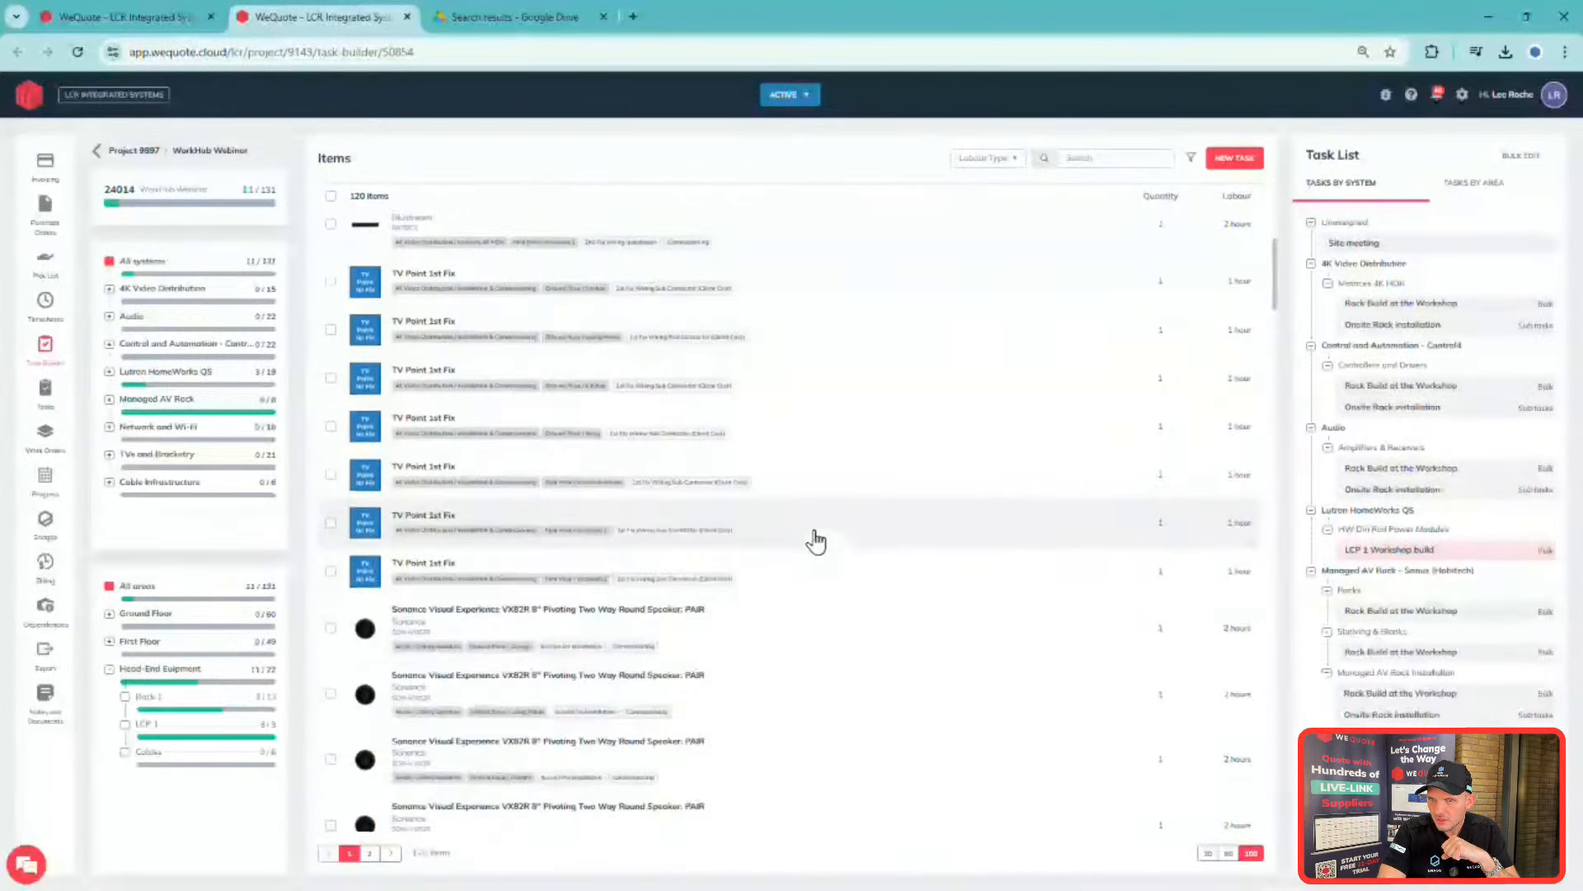
{"action": "scroll", "coordinate": [816, 540], "scroll_direction": "up", "scroll_amount": 6}
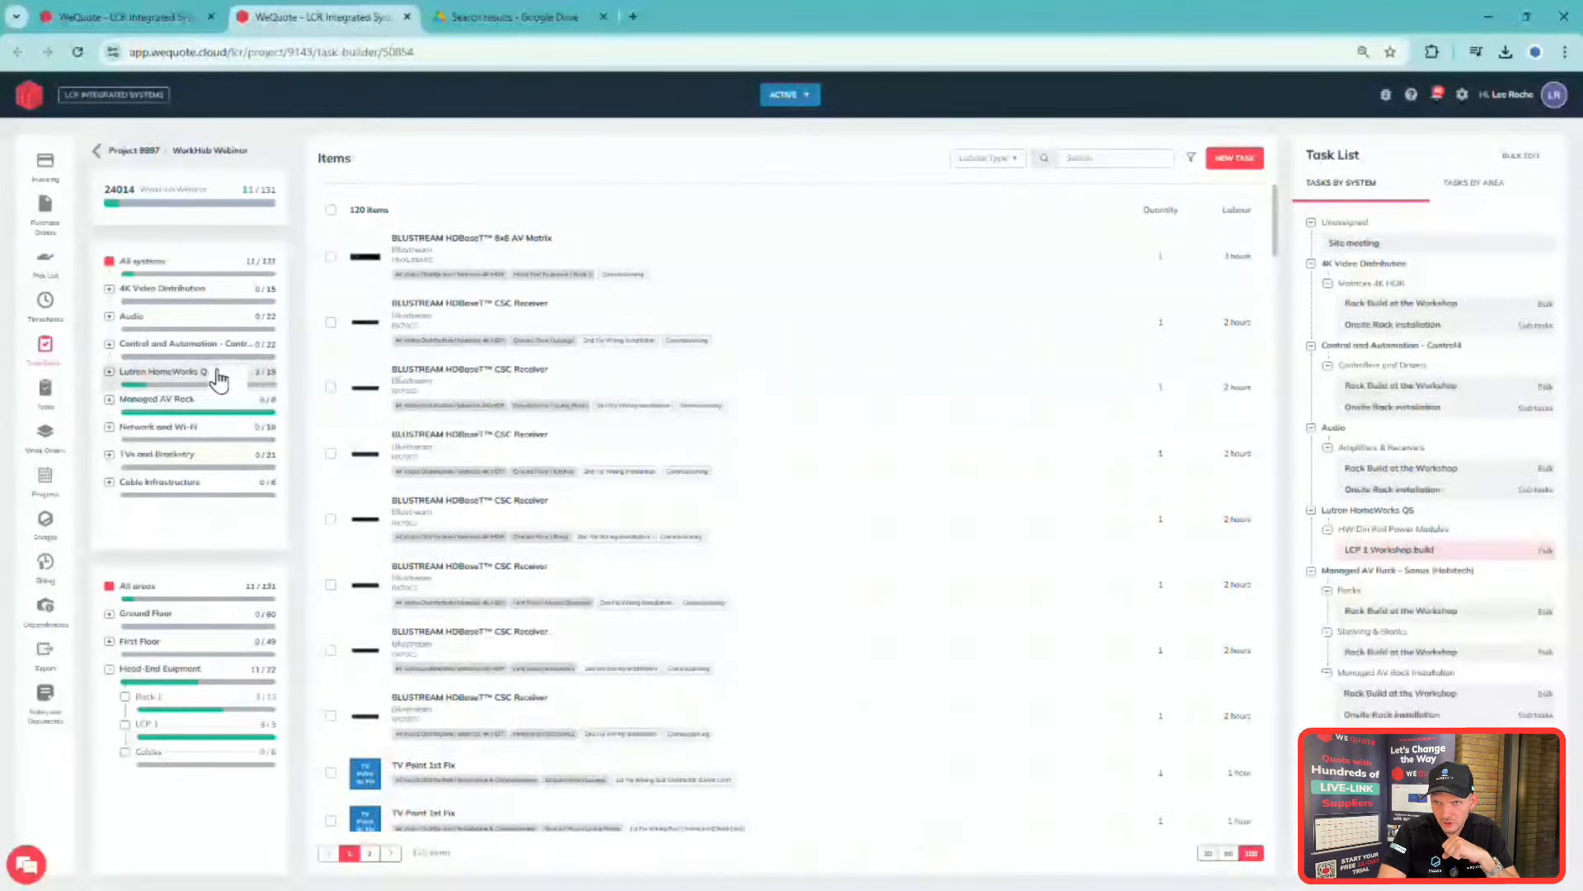
- Narrow the item list to the Lutron HomeWorks QS system and look through its keypad and 1st fix items
{"action": "left_click", "coordinate": [218, 378]}
{"action": "scroll", "coordinate": [907, 412], "scroll_direction": "down", "scroll_amount": 2}
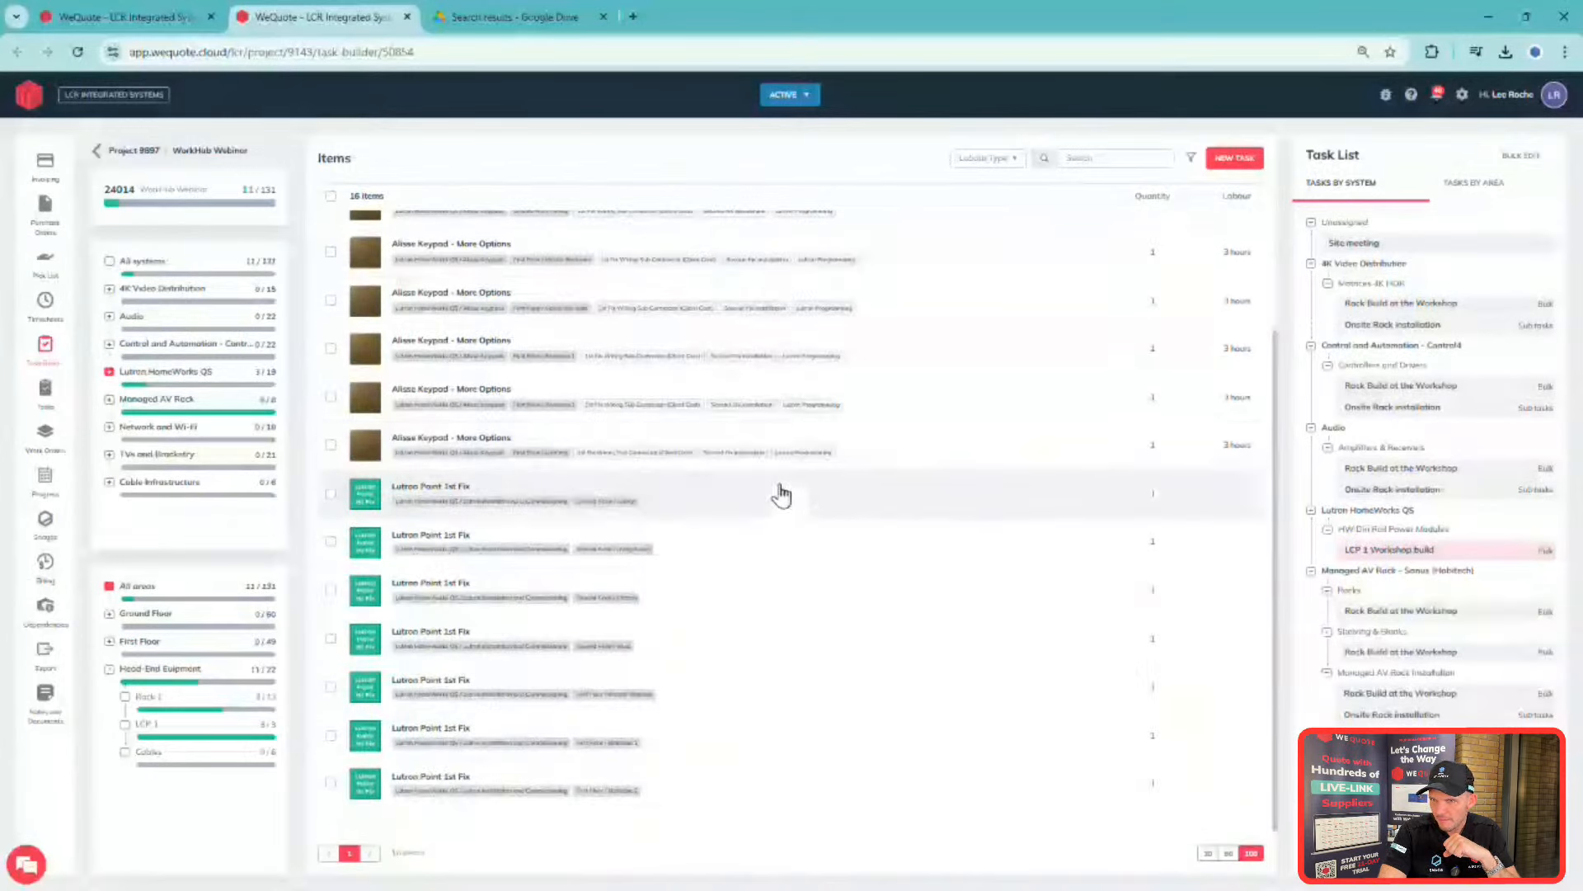
{"action": "scroll", "coordinate": [780, 478], "scroll_direction": "up", "scroll_amount": 2}
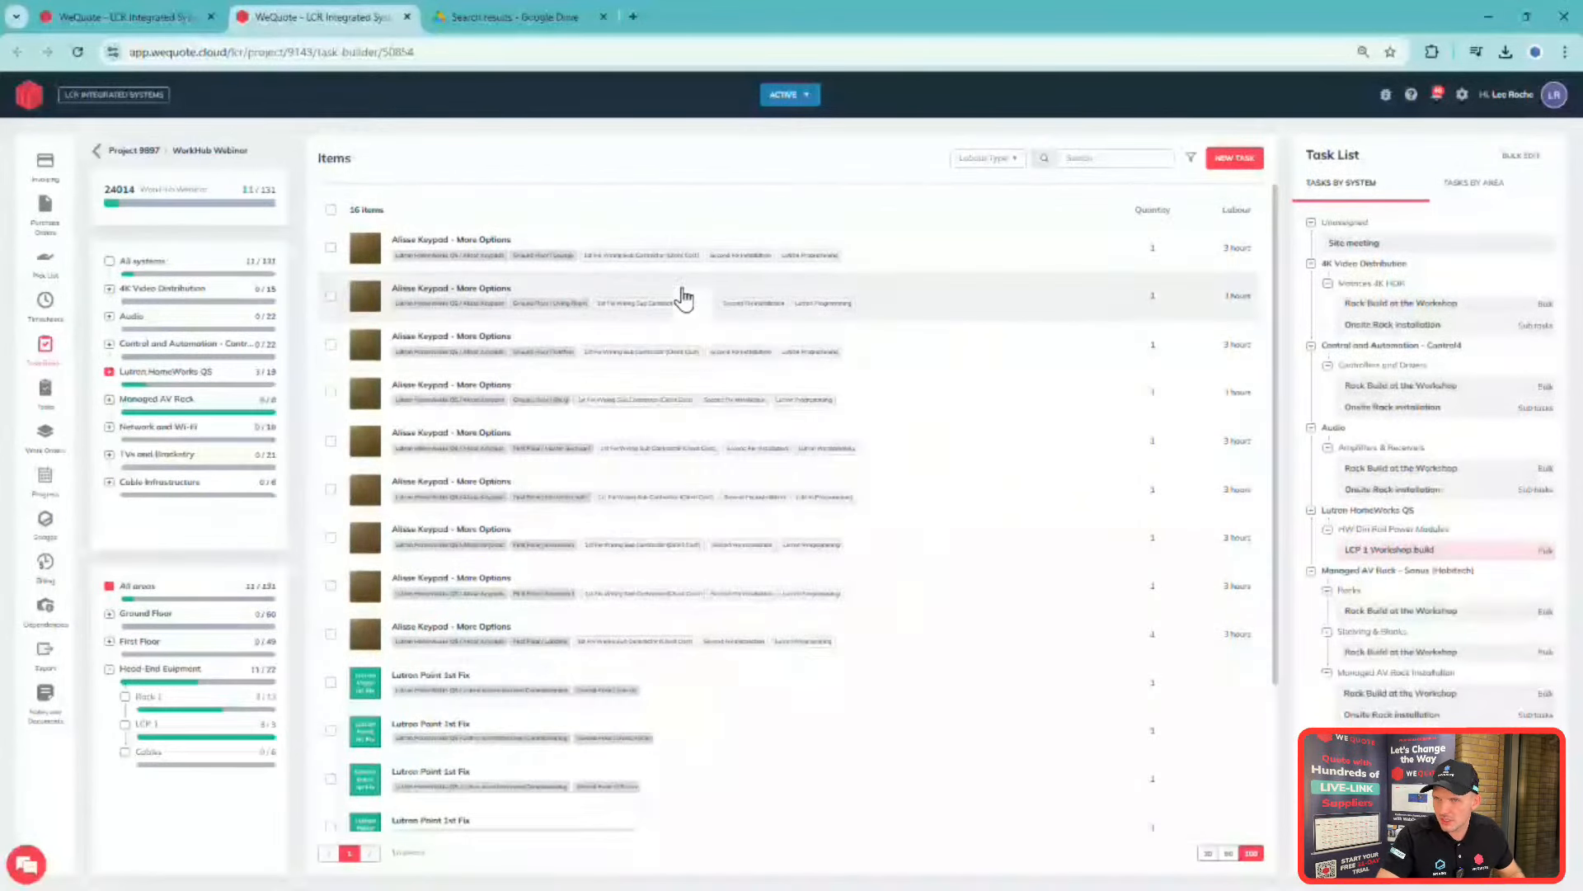
{"action": "left_click_drag", "start_coordinate": [1275, 216], "coordinate": [1305, 338]}
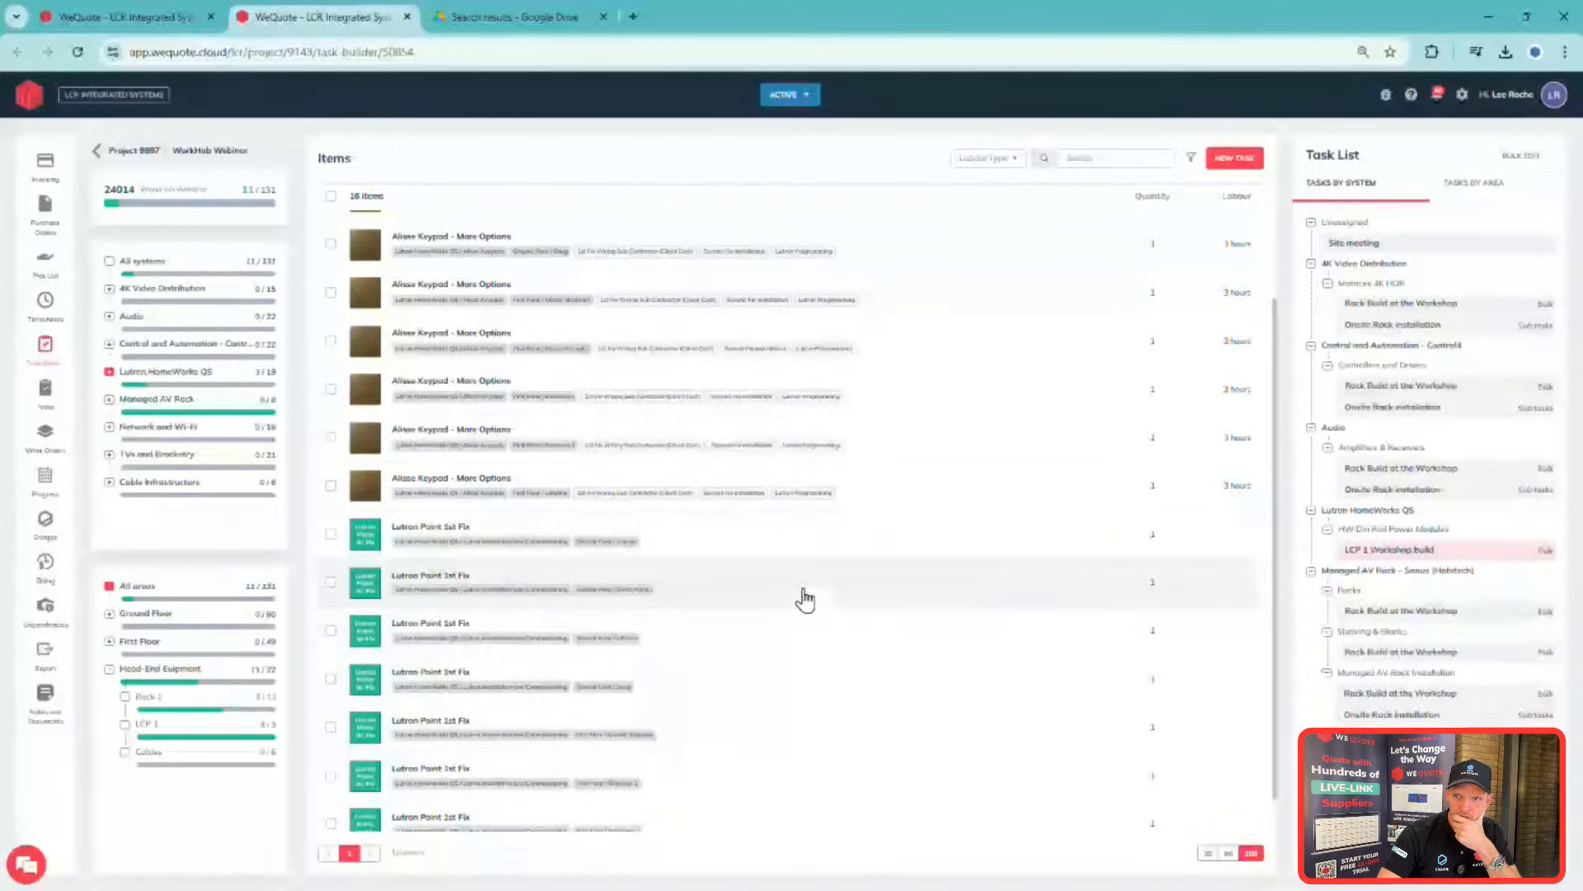
{"action": "scroll", "coordinate": [800, 606], "scroll_direction": "down", "scroll_amount": 1}
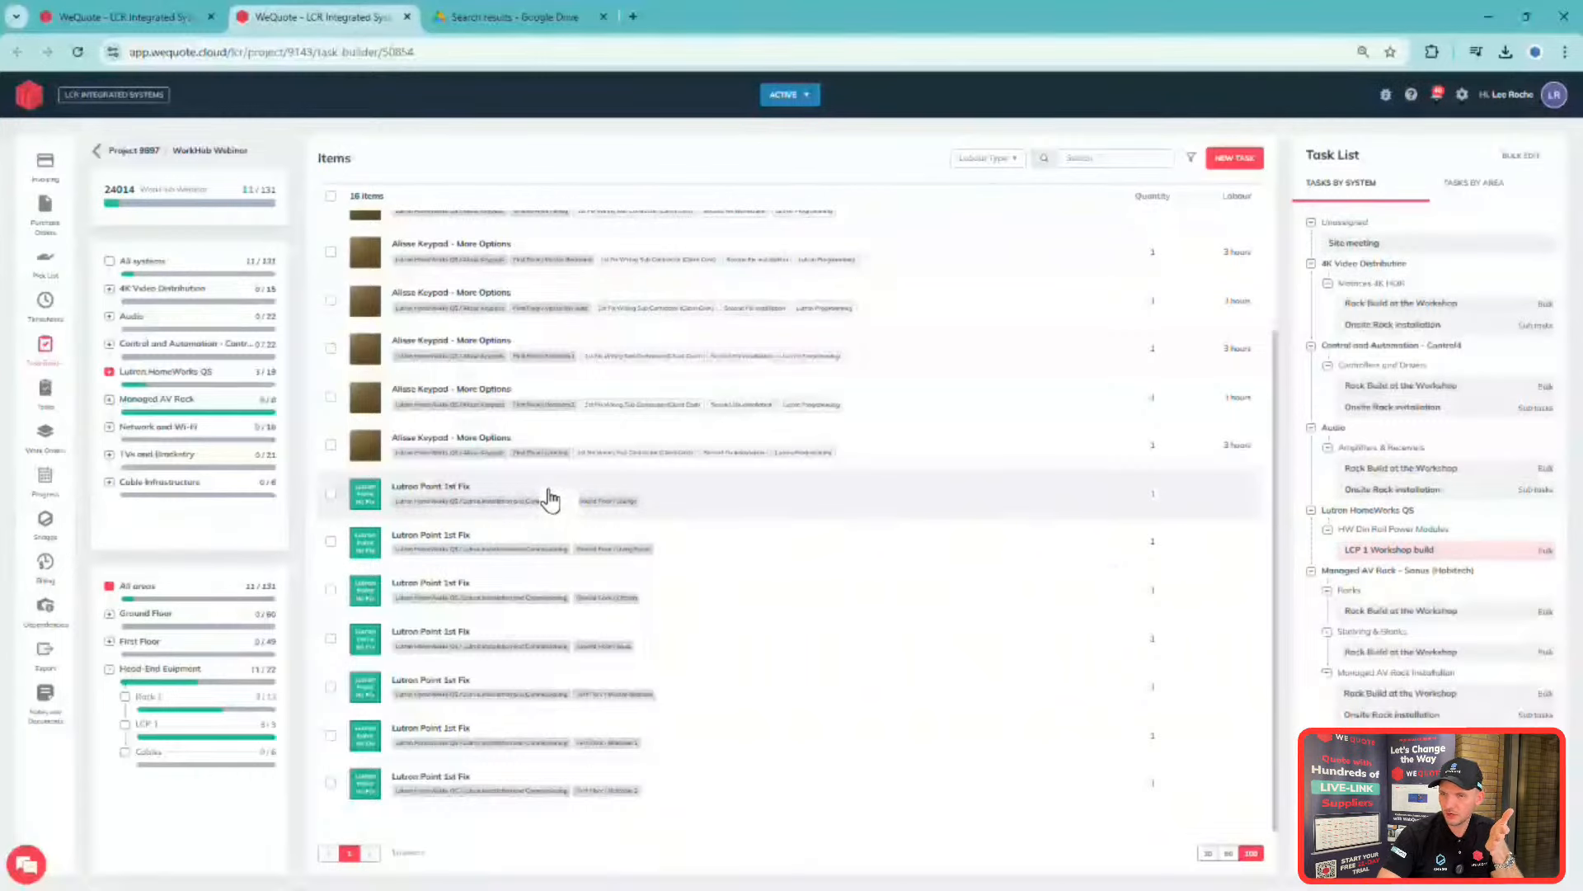
{"action": "scroll", "coordinate": [536, 346], "scroll_direction": "up", "scroll_amount": 3}
{"action": "scroll", "coordinate": [532, 301], "scroll_direction": "down", "scroll_amount": 3}
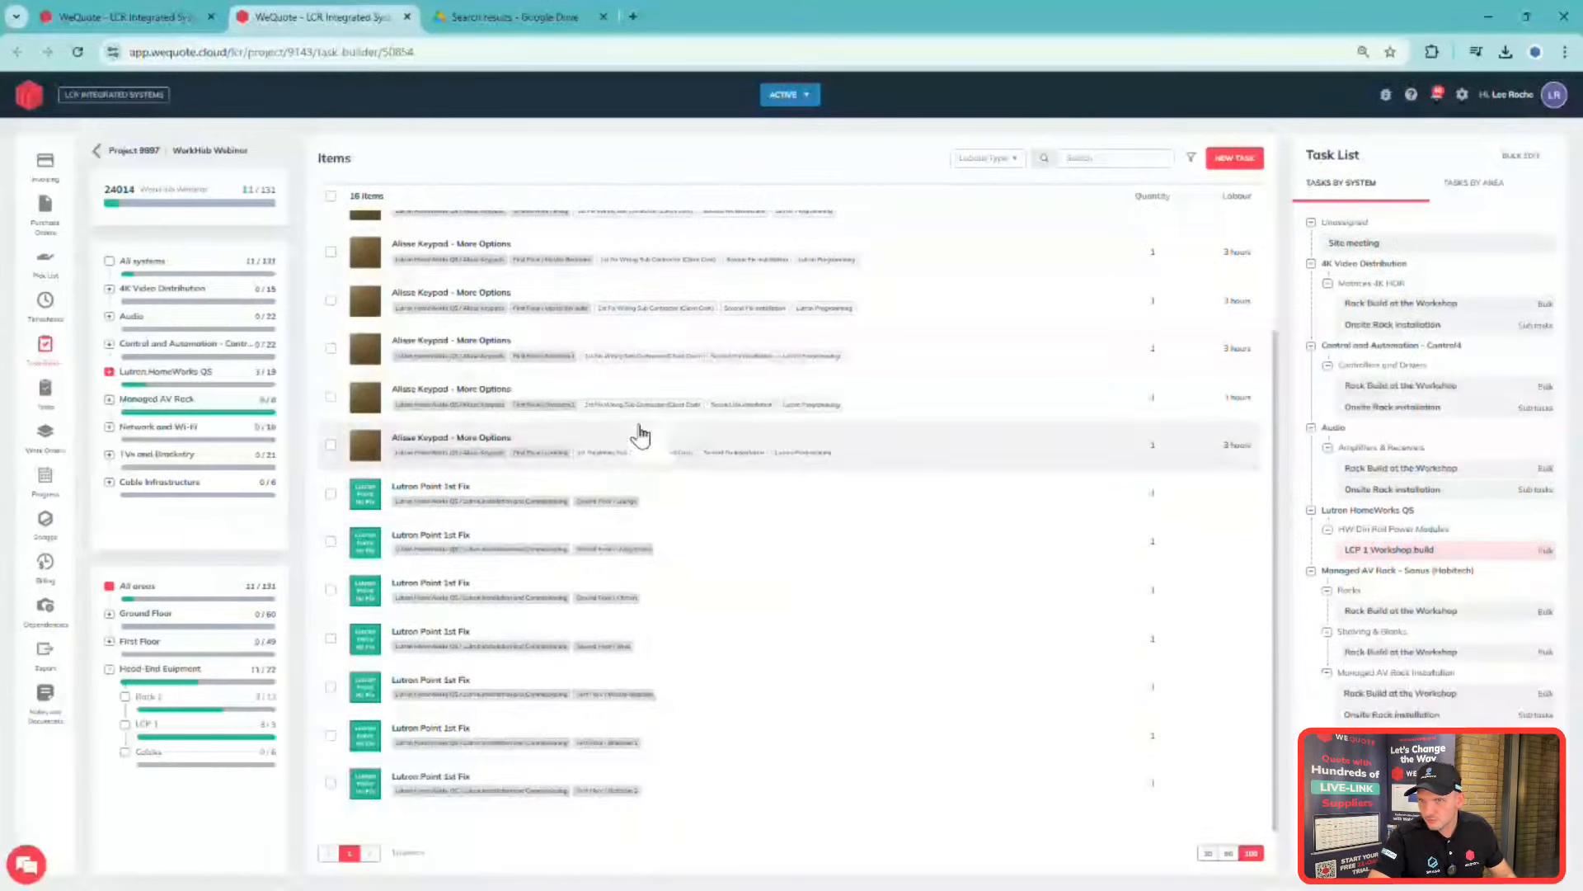
{"action": "scroll", "coordinate": [814, 445], "scroll_direction": "up", "scroll_amount": 3}
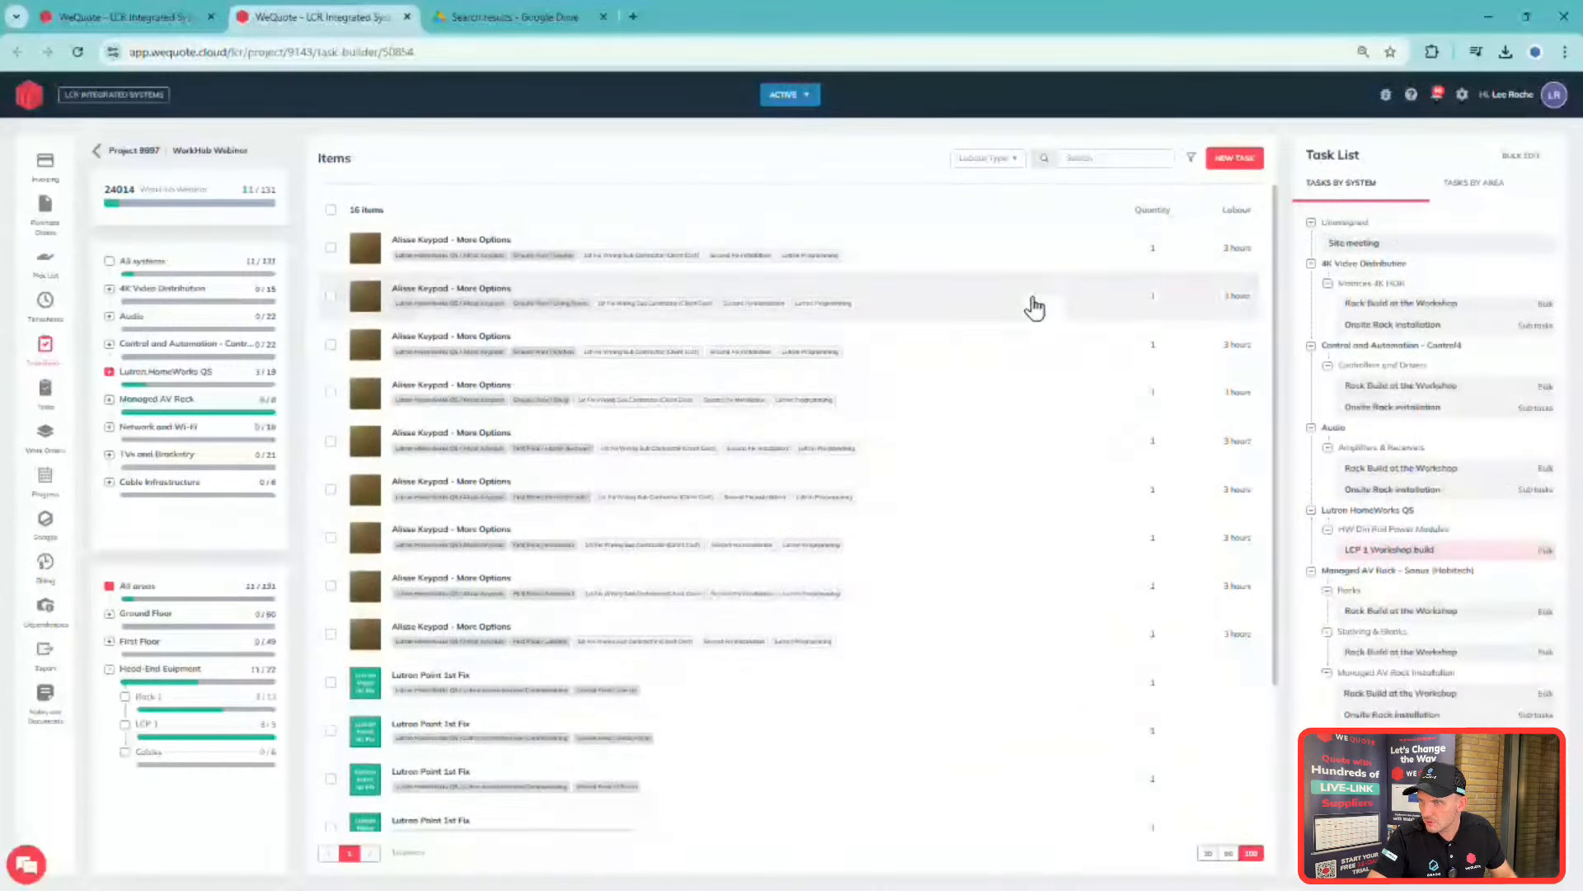
- Select all Alisse keypads using the 1st Fix Wiring Sub Contractor labour type filter, and remove that filter
{"action": "left_click", "coordinate": [1020, 169]}
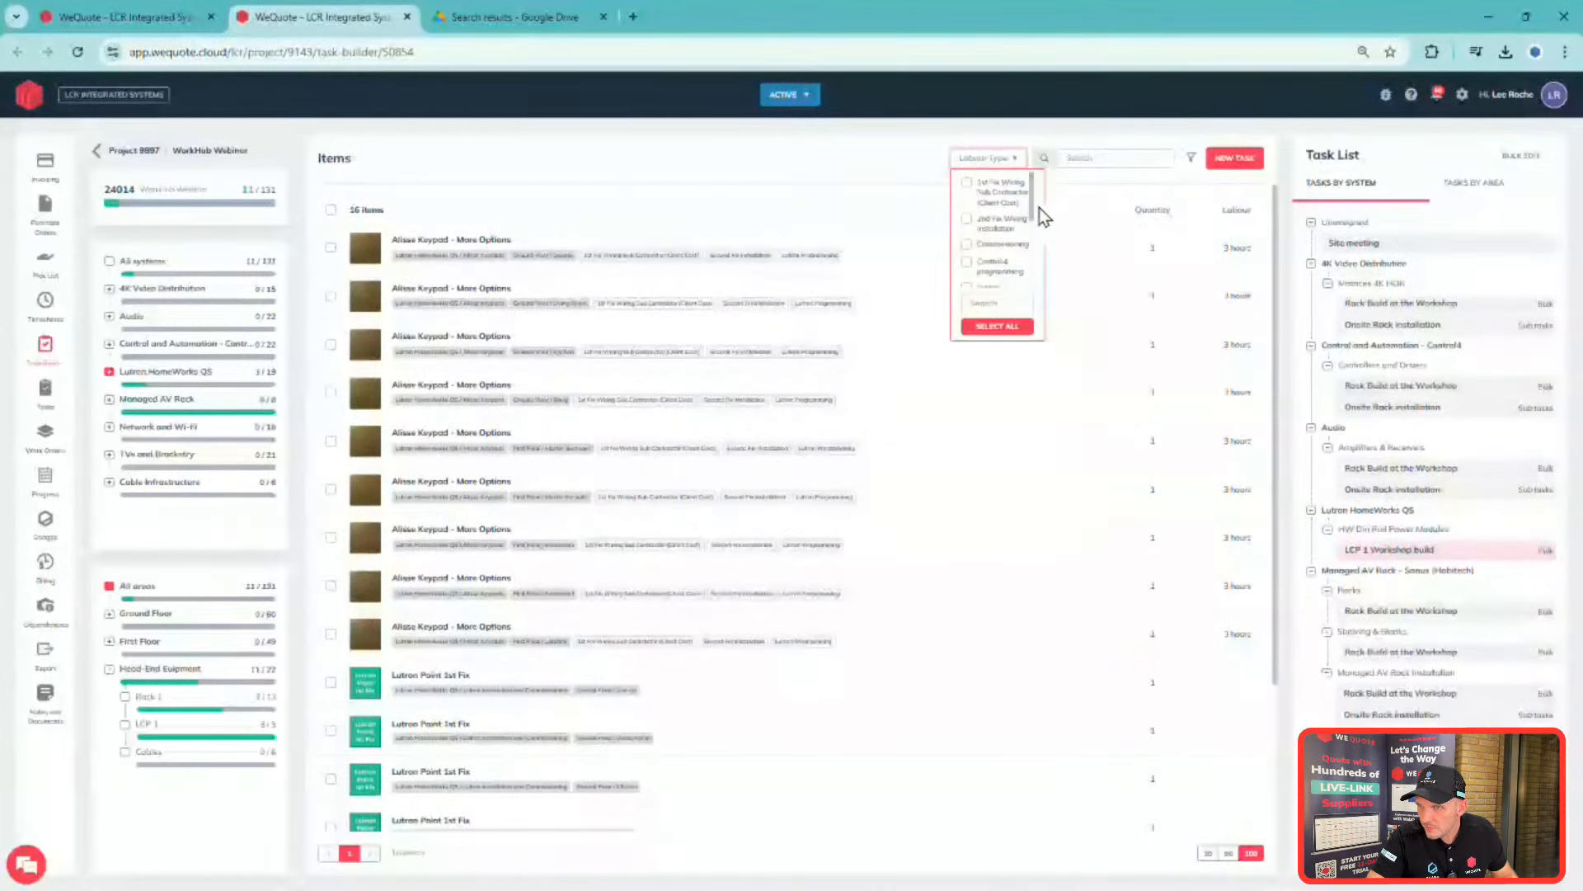
{"action": "left_click", "coordinate": [970, 185]}
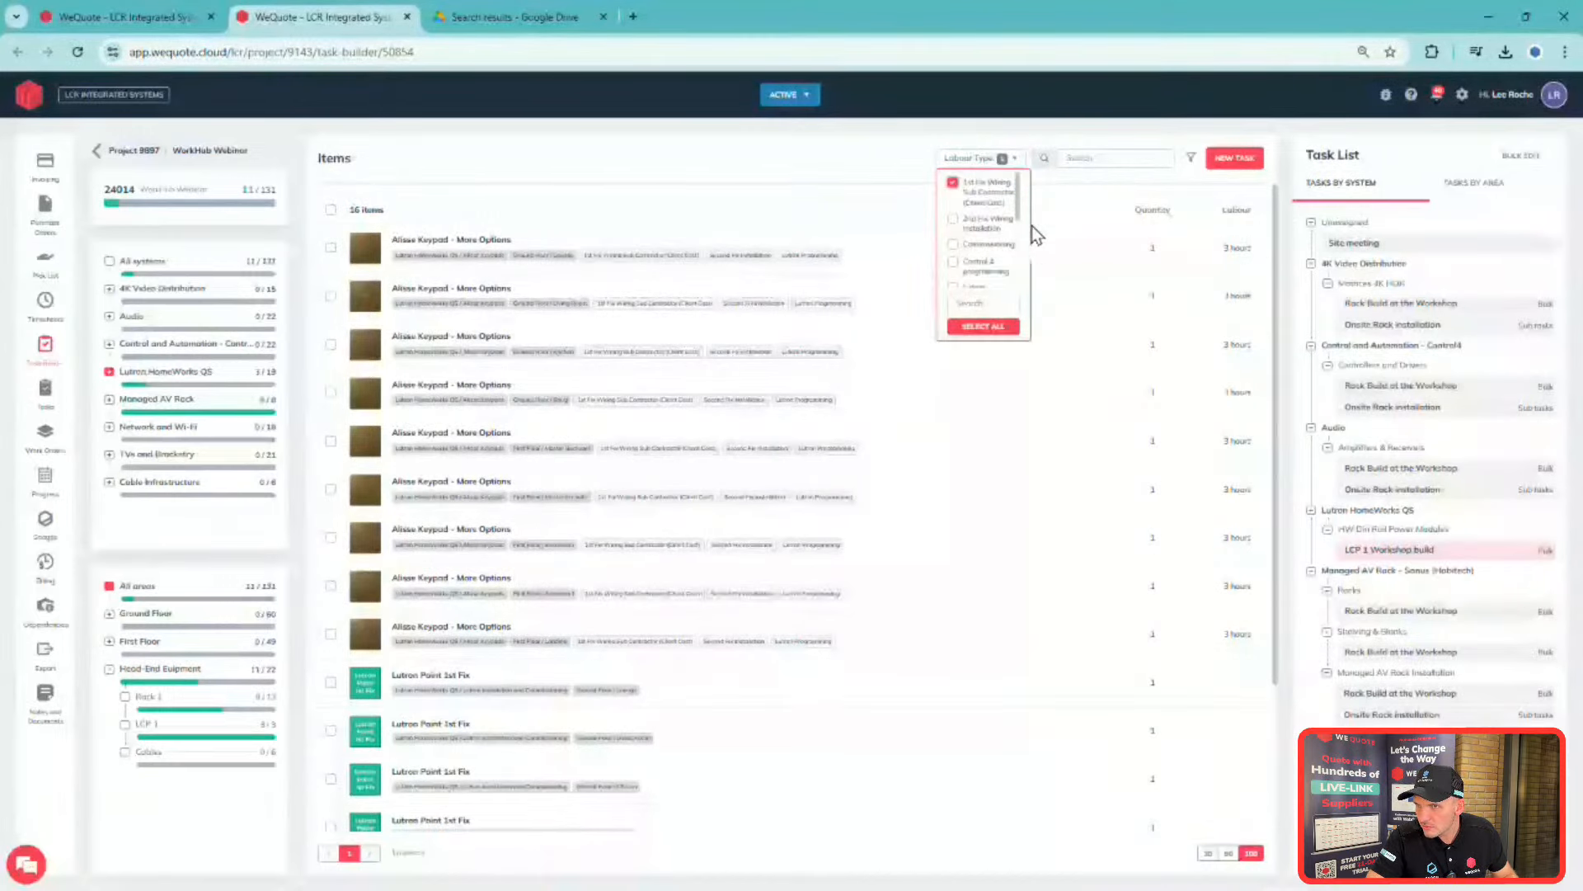
{"action": "left_click", "coordinate": [331, 210]}
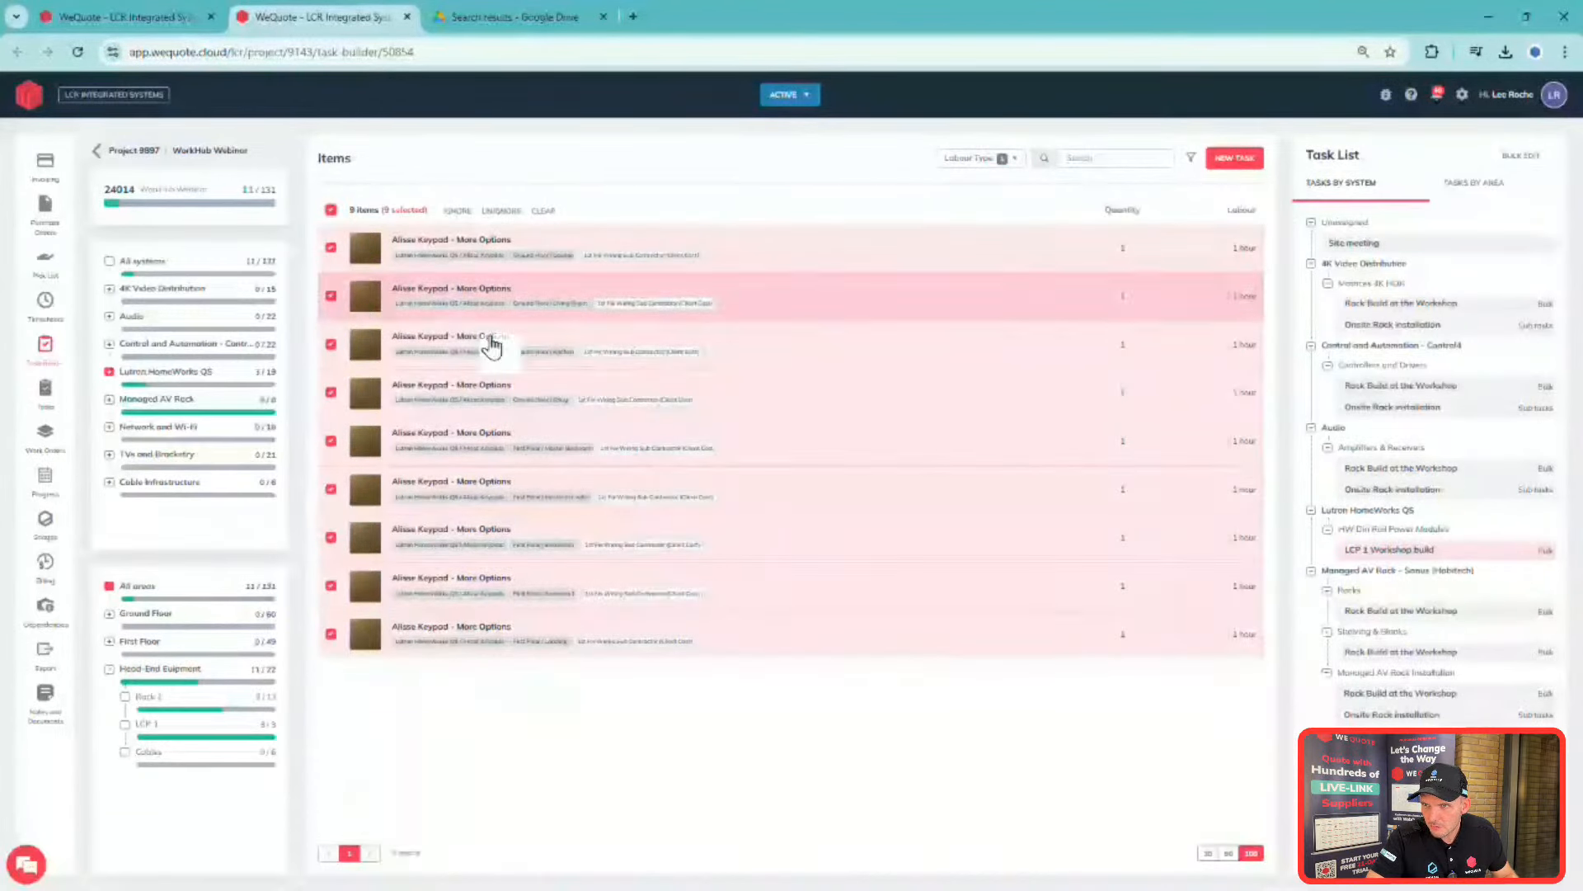
{"action": "left_click", "coordinate": [1016, 161]}
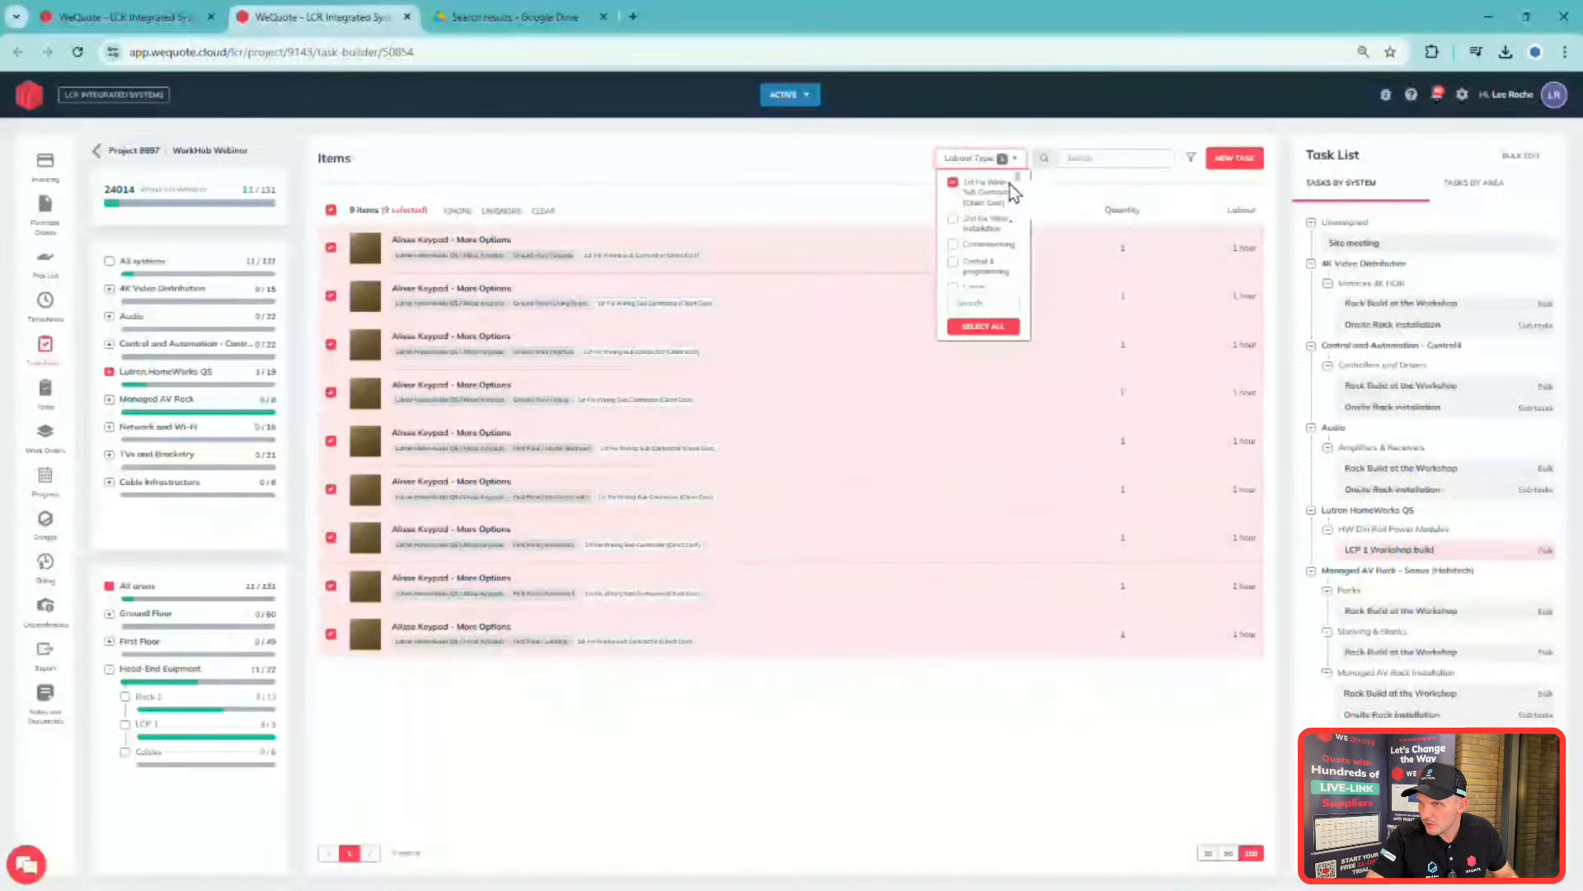
{"action": "left_click", "coordinate": [965, 187]}
- Add all seven Lutron Point 1st Fix items to the keypad selection
{"action": "scroll", "coordinate": [682, 367], "scroll_direction": "down", "scroll_amount": 2}
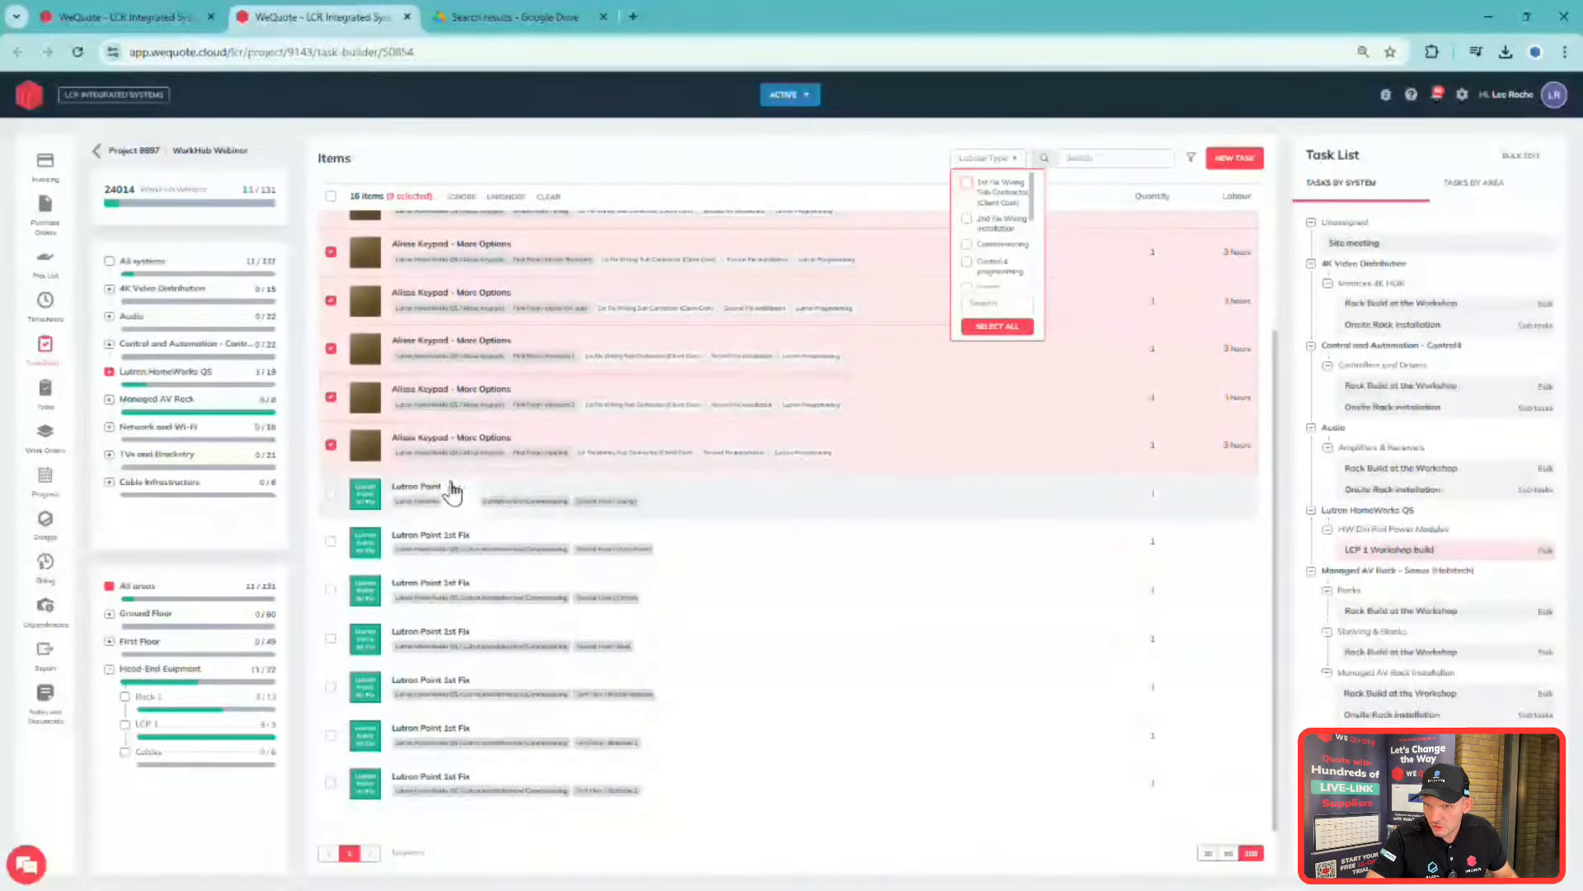
{"action": "left_click", "coordinate": [662, 509]}
{"action": "left_click", "coordinate": [694, 555]}
{"action": "left_click", "coordinate": [749, 604]}
{"action": "left_click", "coordinate": [772, 645]}
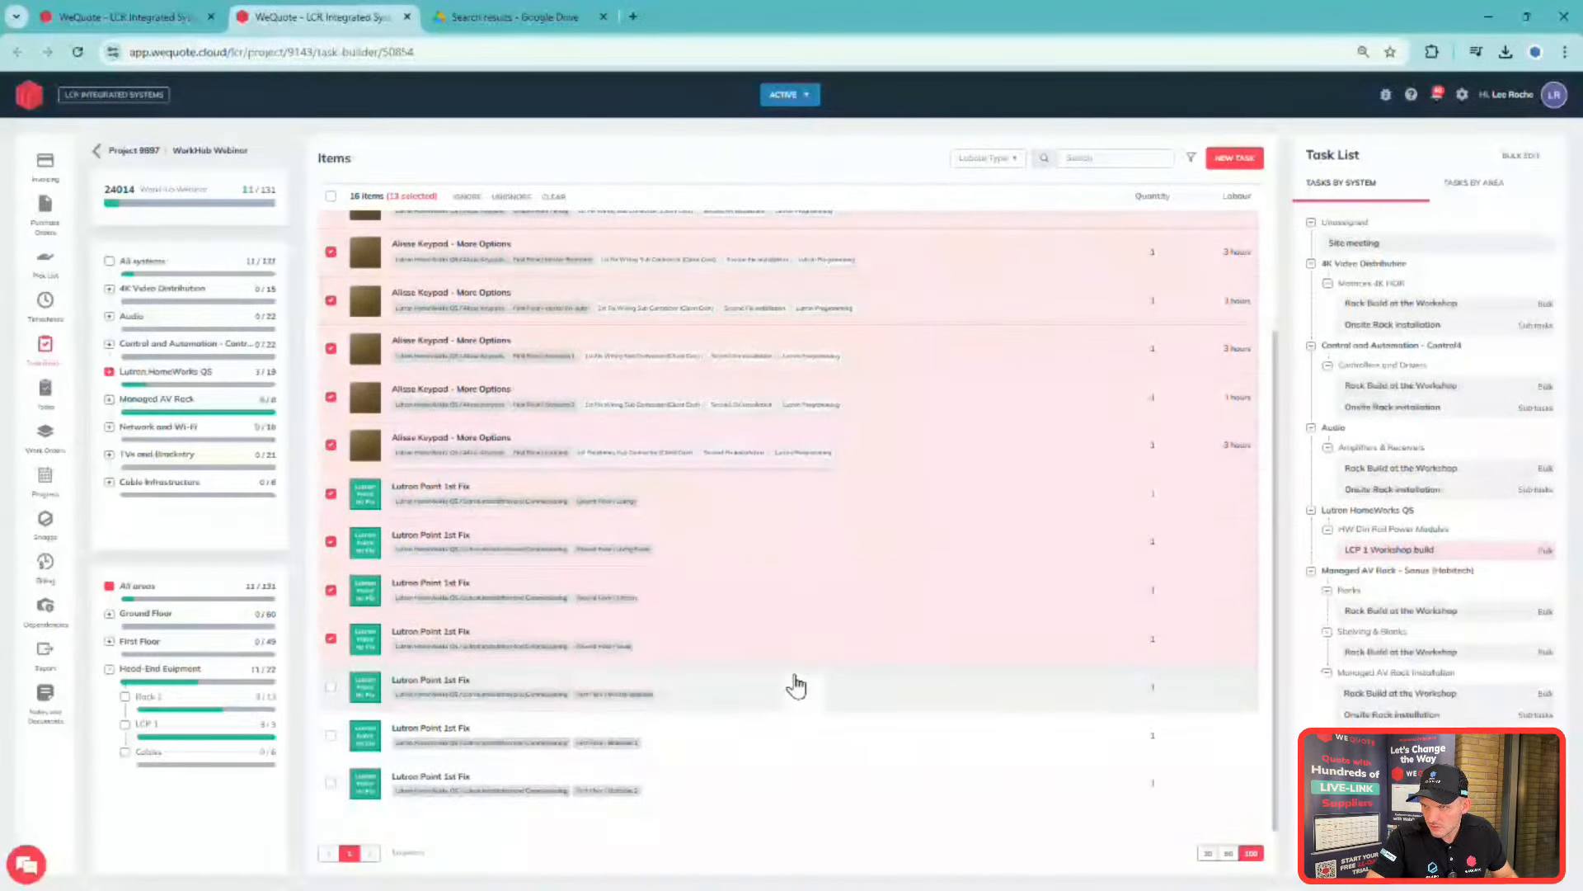
{"action": "left_click", "coordinate": [797, 688]}
{"action": "left_click", "coordinate": [804, 746]}
{"action": "left_click", "coordinate": [777, 795]}
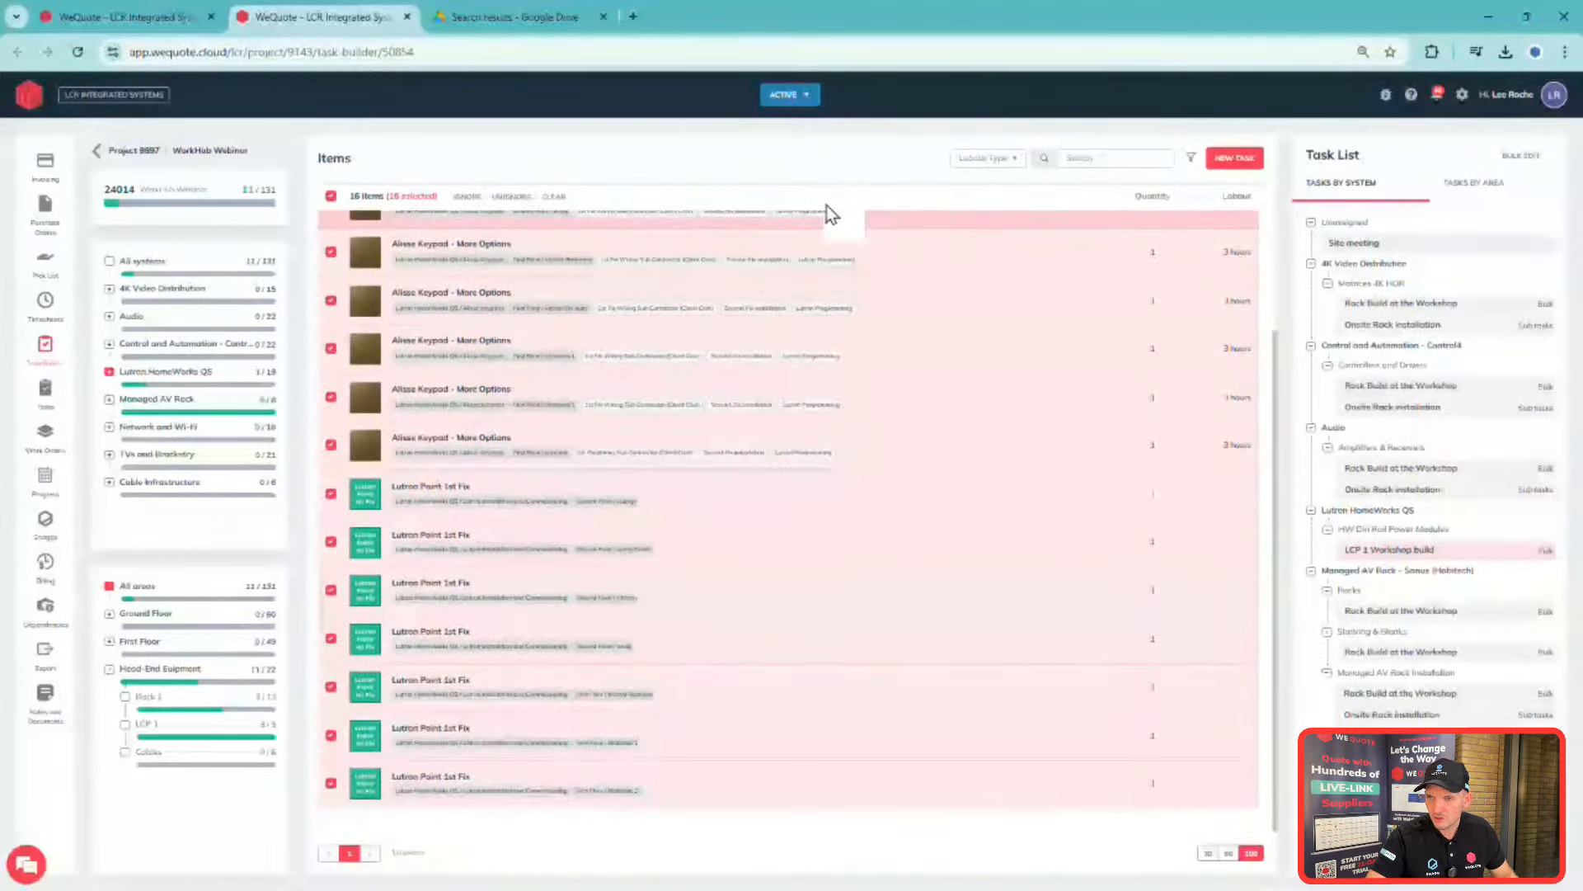
{"action": "scroll", "coordinate": [703, 342], "scroll_direction": "up", "scroll_amount": 3}
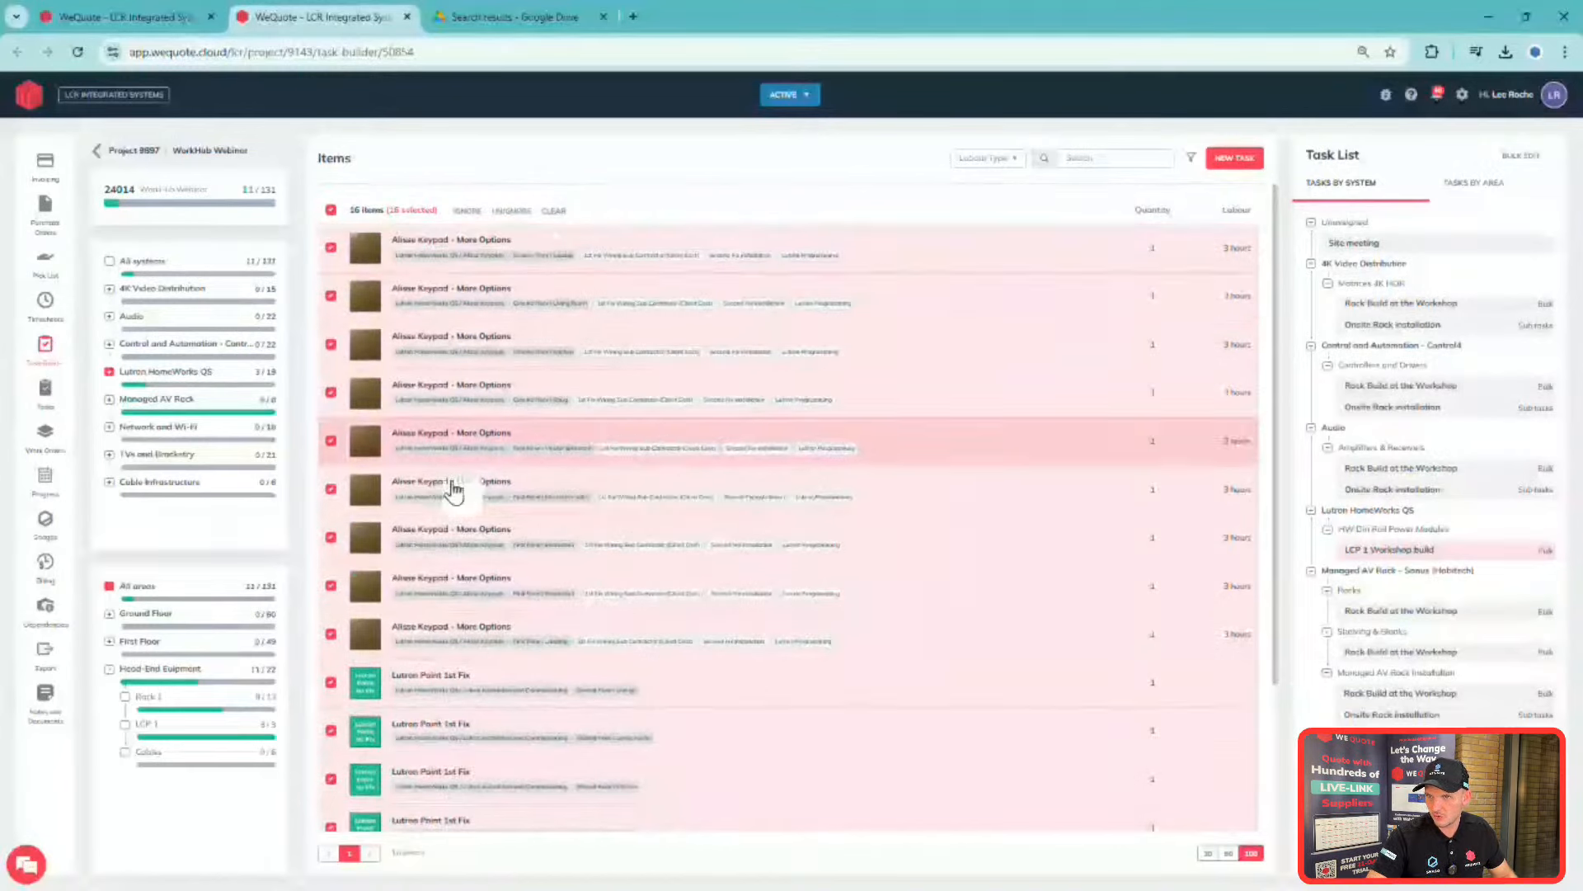
- Start a sub tasks entry from the selected items, name it "Lutron 1st Fix installation", group it by Area and show its sub tasks
{"action": "left_click", "coordinate": [1237, 159]}
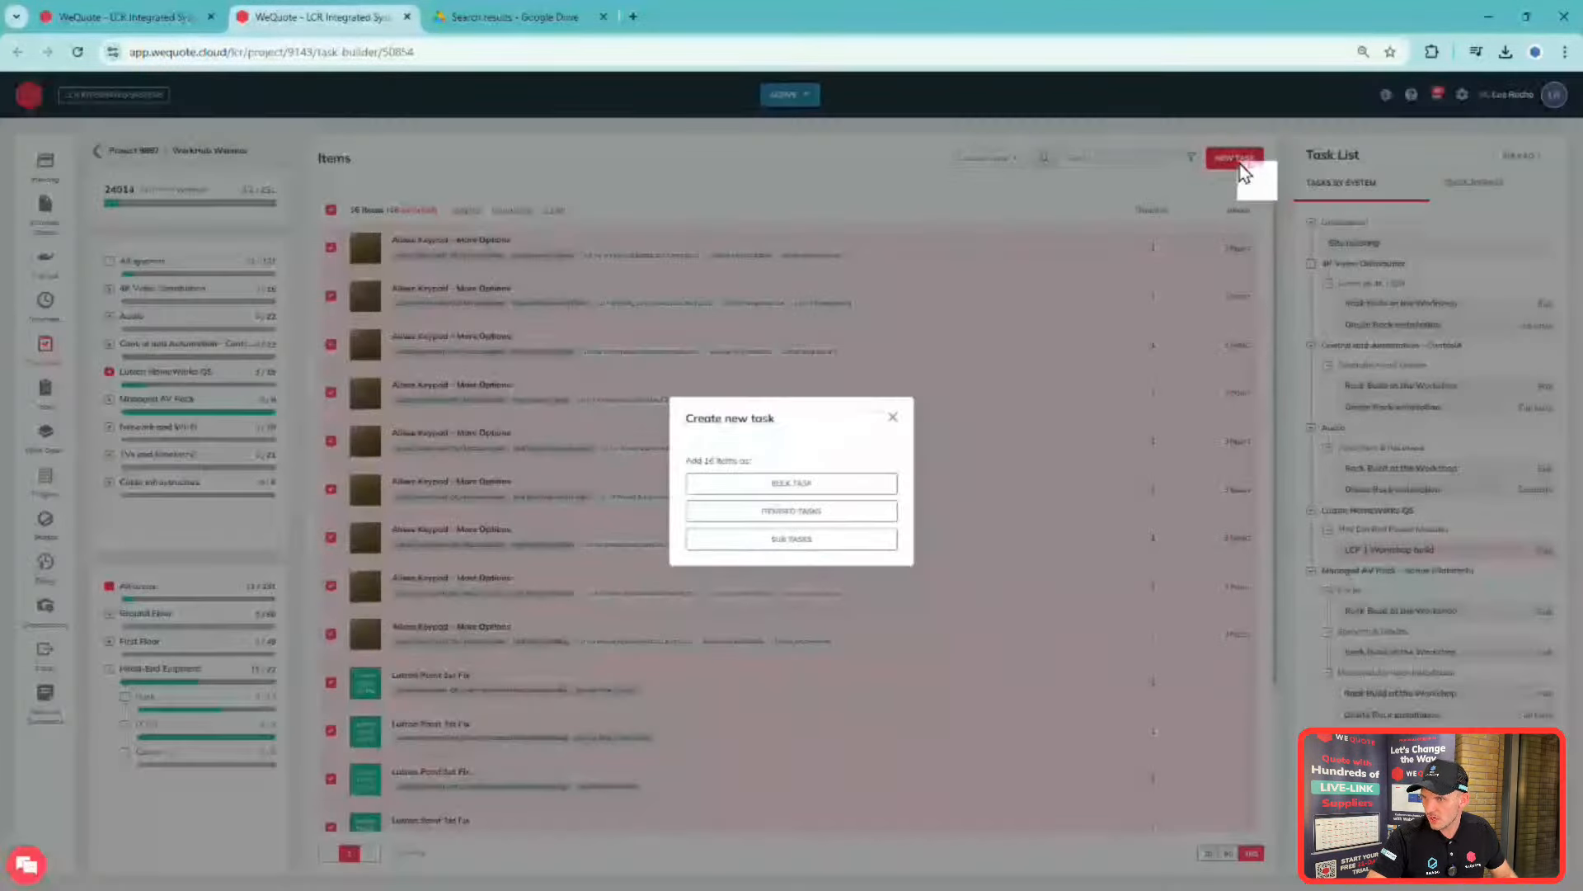
{"action": "left_click", "coordinate": [814, 548]}
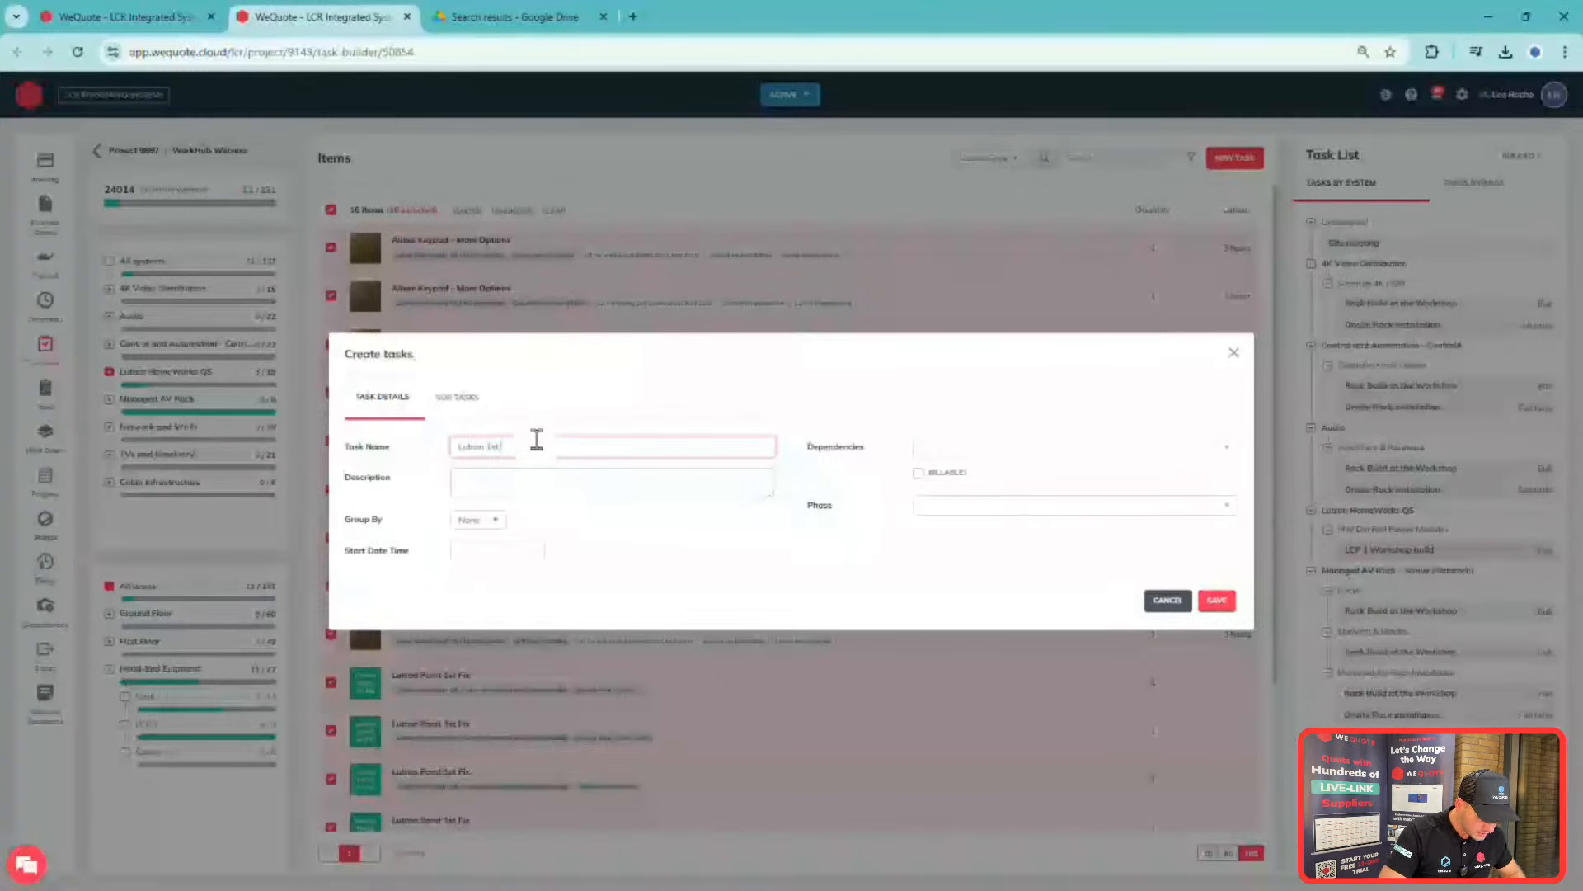
{"action": "type", "text": "Lutron 1st Fi"}
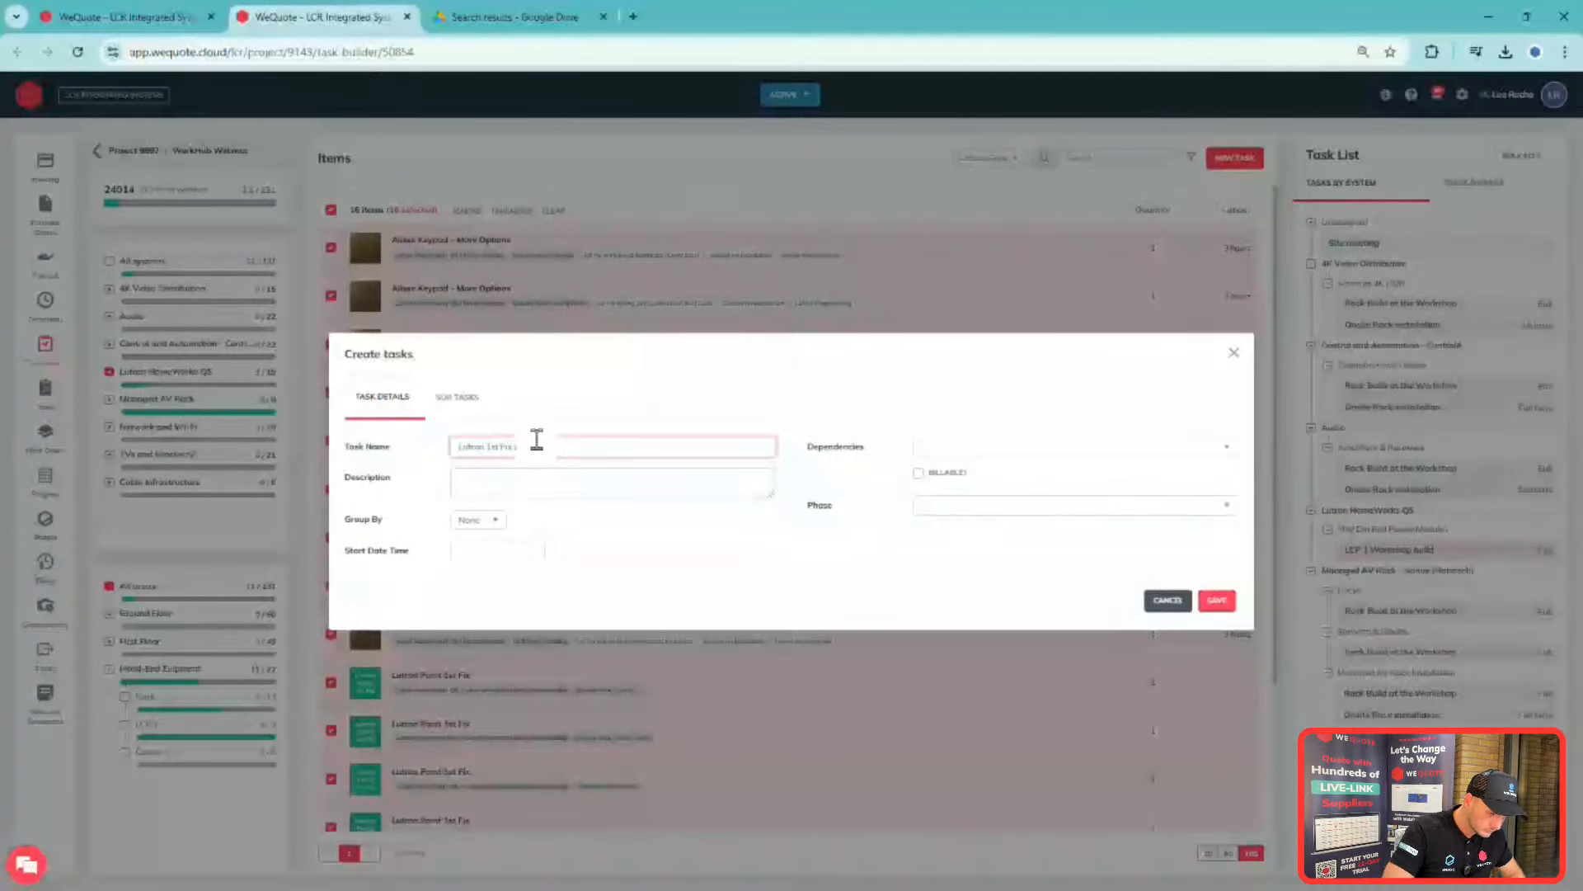
{"action": "type", "text": "x i"}
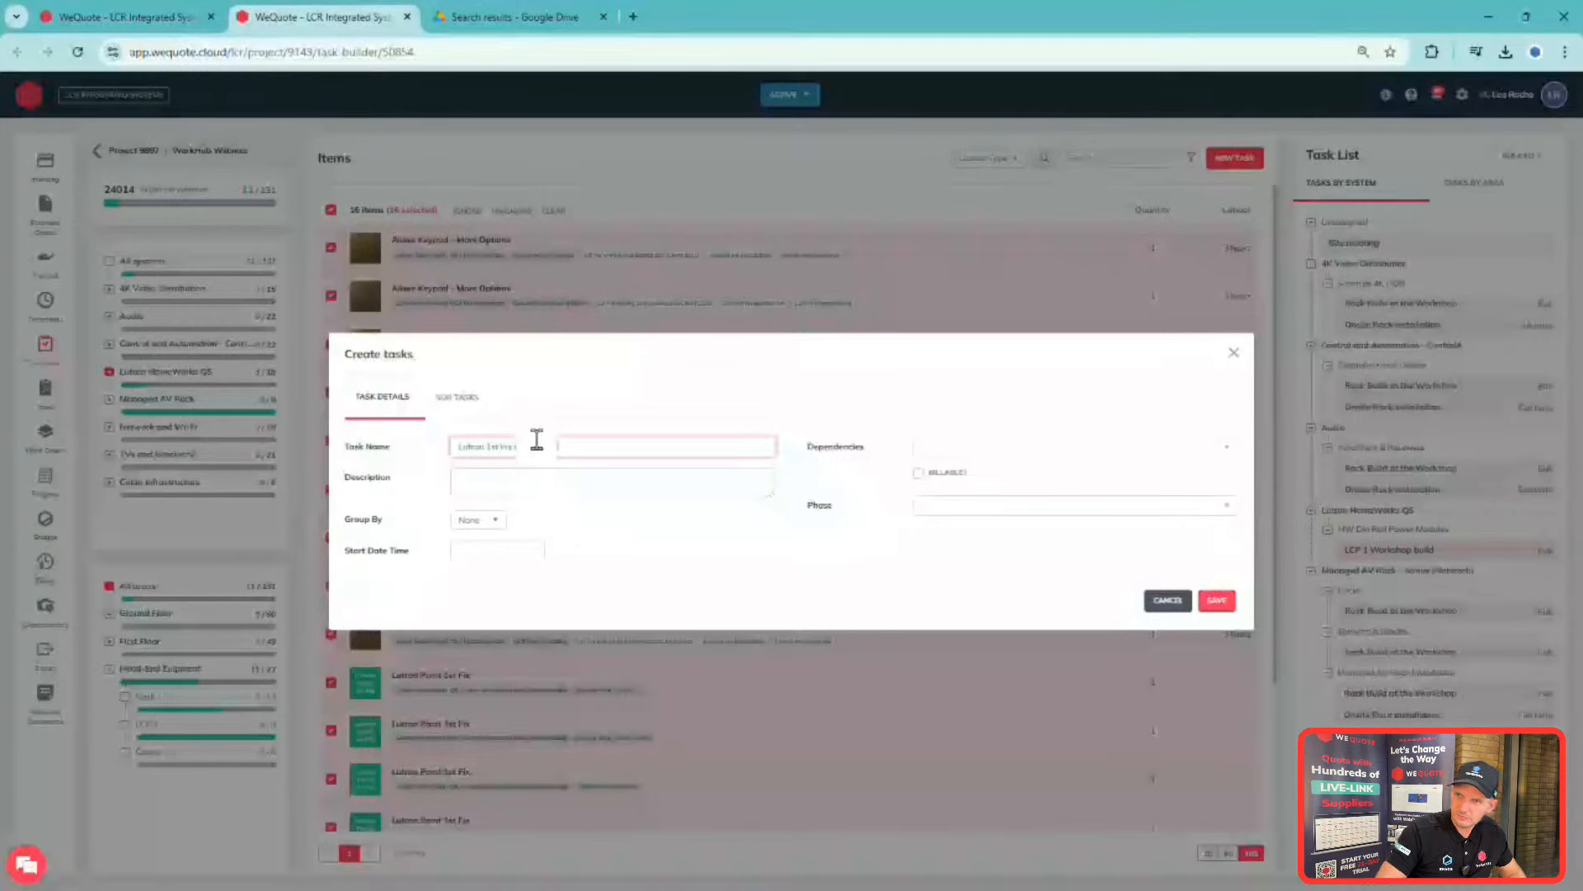
{"action": "type", "text": "nstallation"}
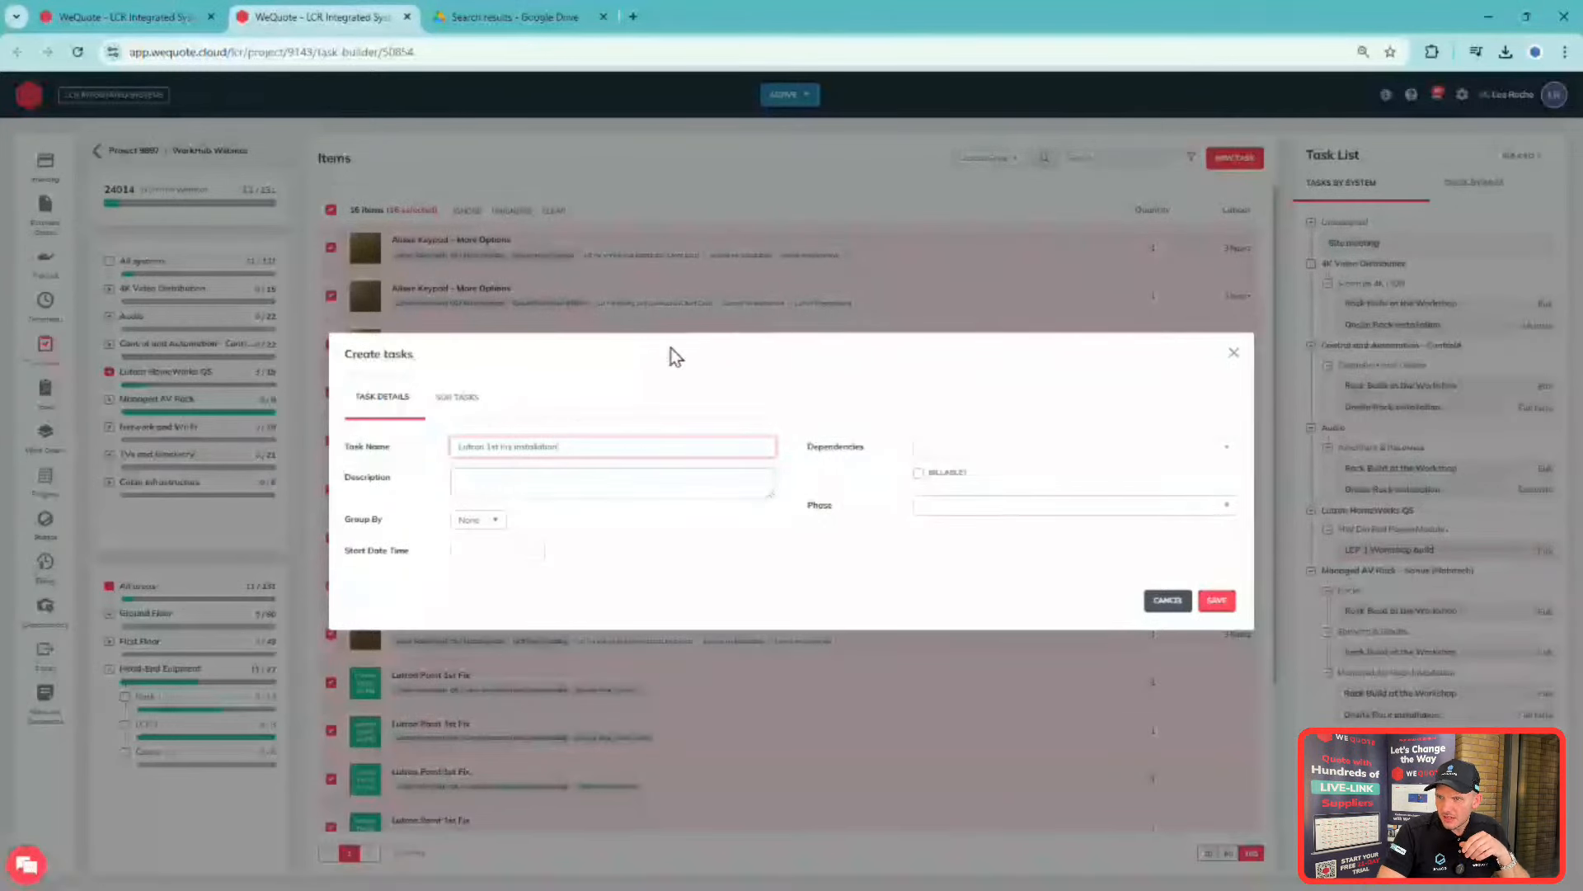
{"action": "left_click", "coordinate": [497, 521]}
{"action": "left_click", "coordinate": [469, 580]}
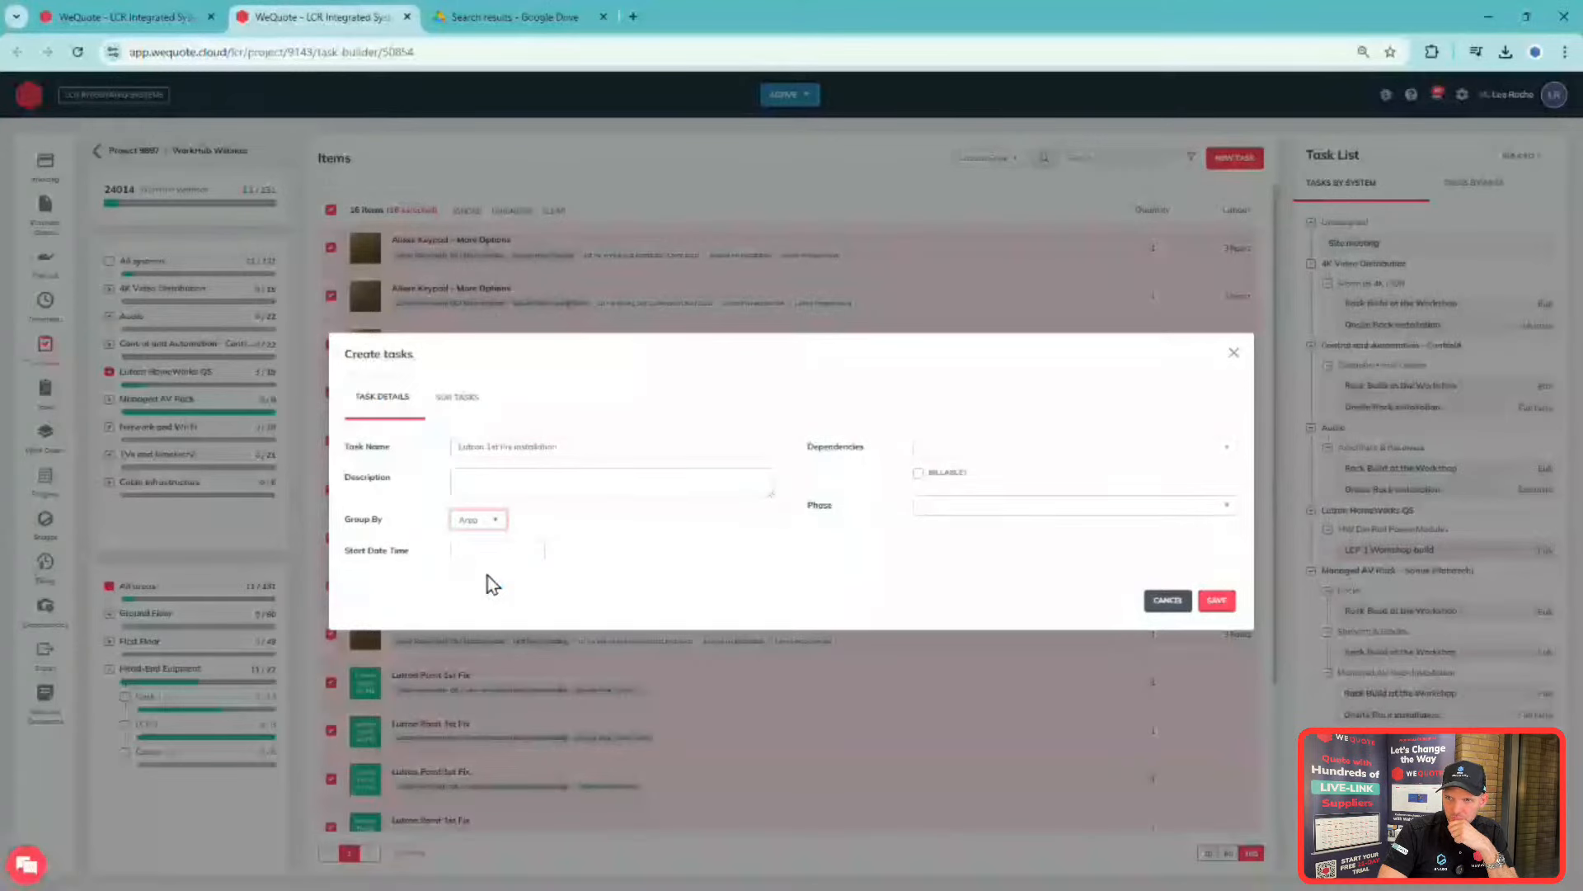
{"action": "left_click", "coordinate": [458, 397]}
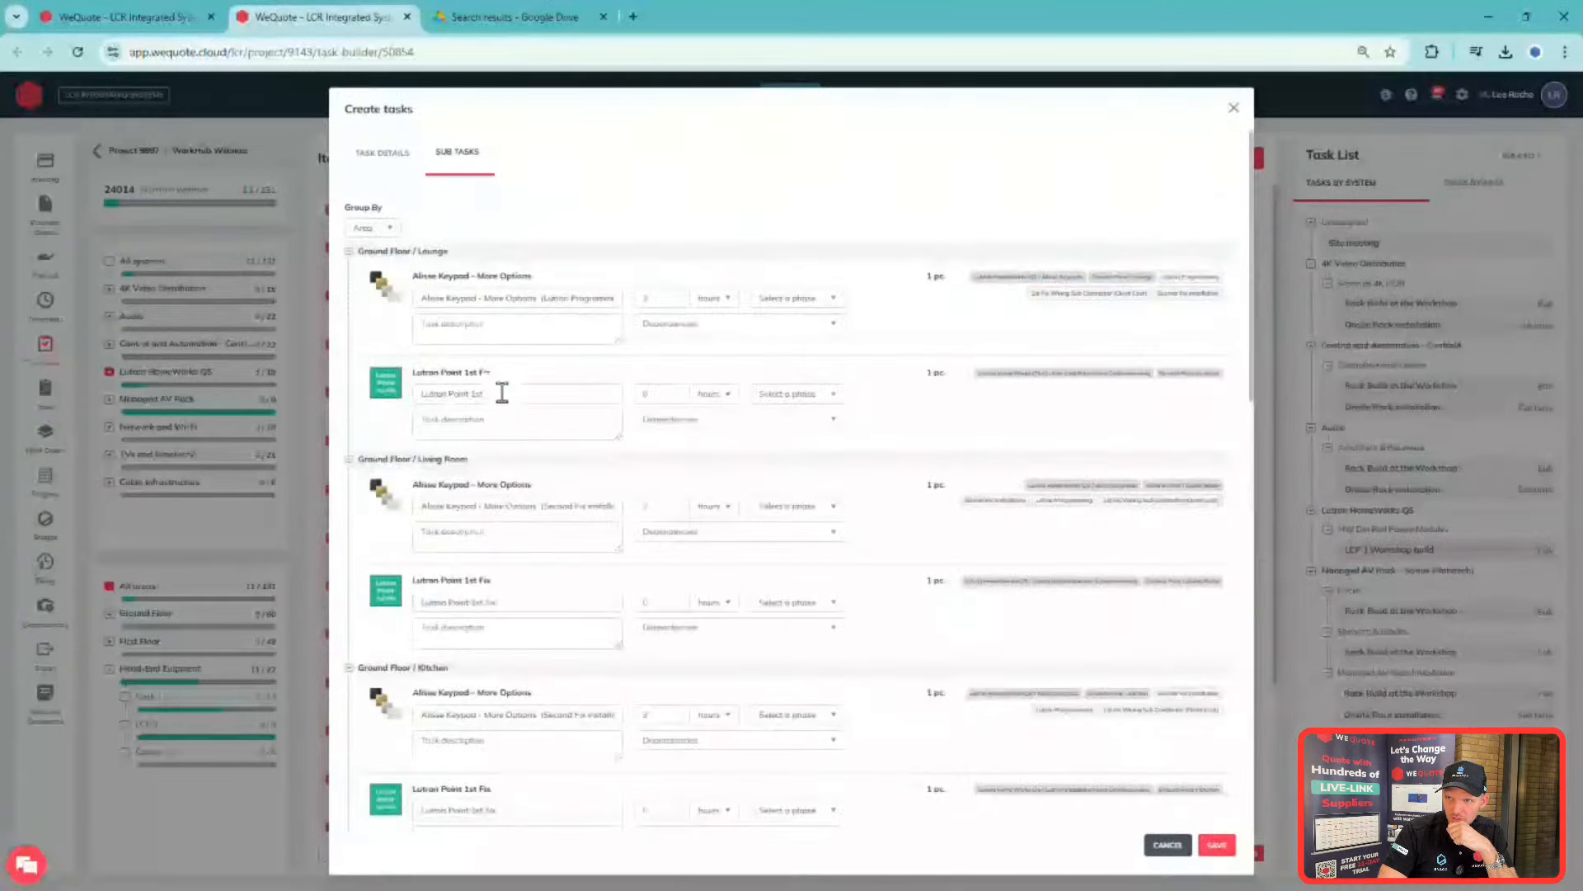
- Try grouping the sub tasks by System and return the grouping to Area
{"action": "left_click", "coordinate": [391, 231]}
{"action": "left_click", "coordinate": [392, 266]}
{"action": "left_click", "coordinate": [390, 229]}
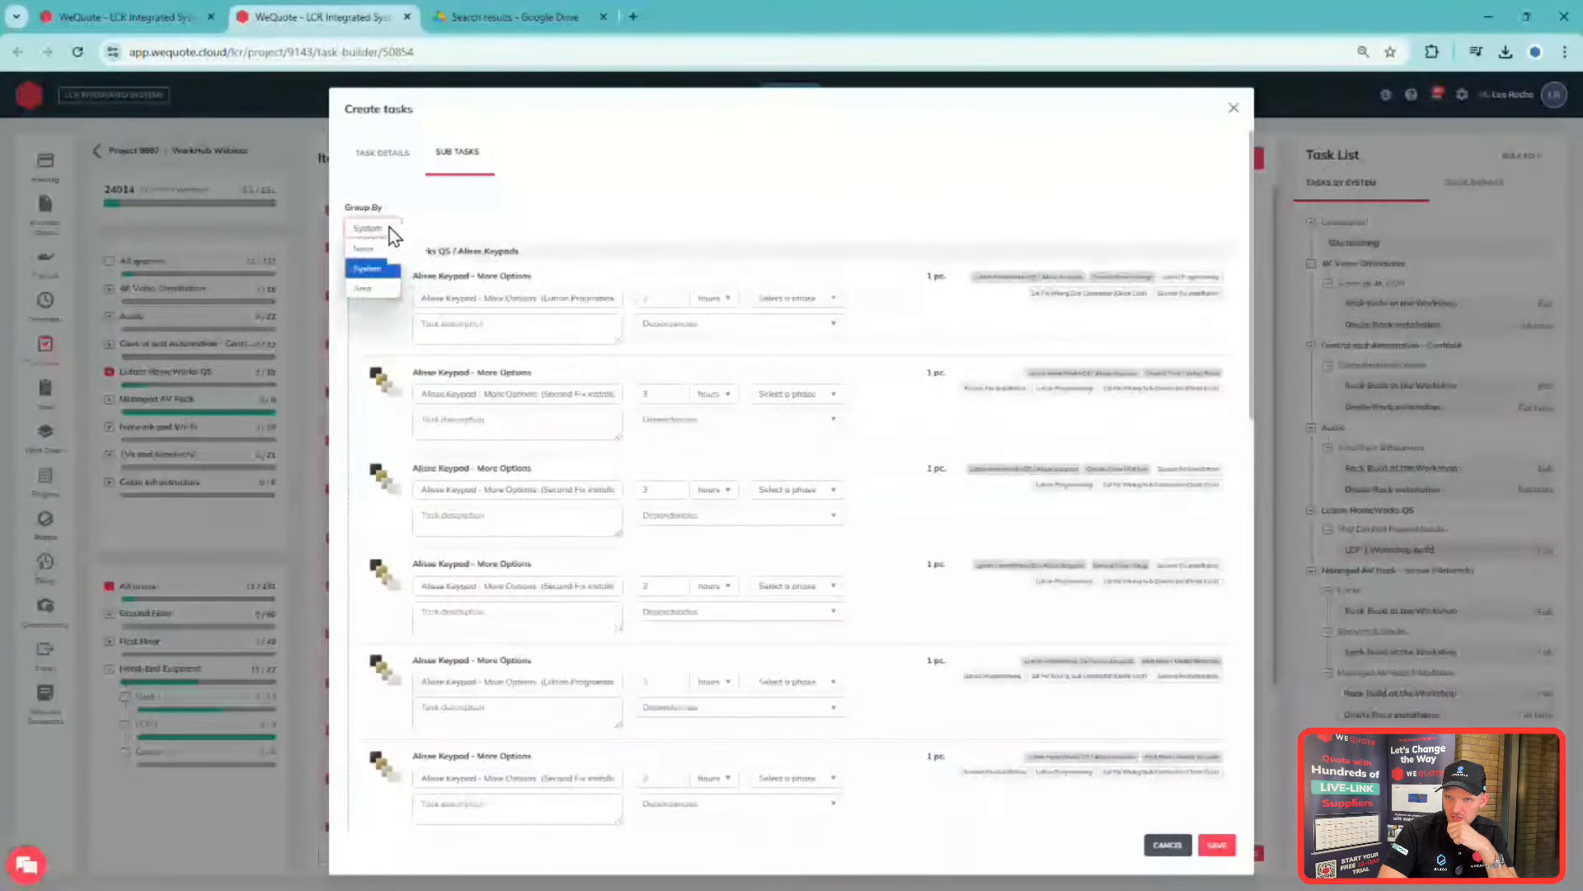
{"action": "left_click", "coordinate": [387, 285]}
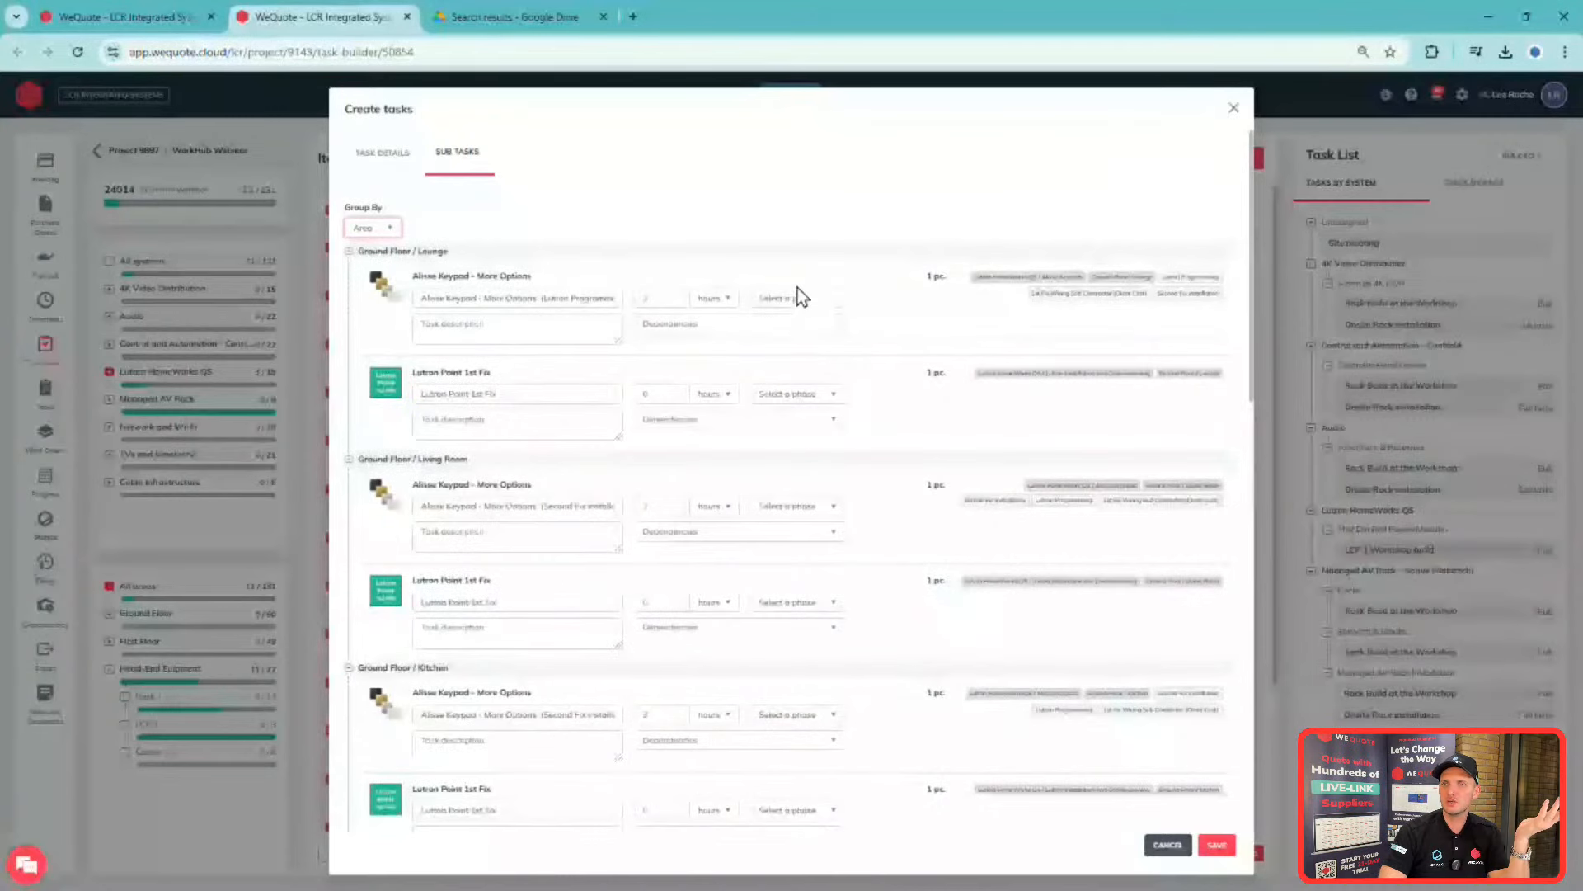
- Rename the Lounge keypad sub task "Alisse Keypad Back box installation" and apply the name to all similar items
{"action": "left_click", "coordinate": [571, 299]}
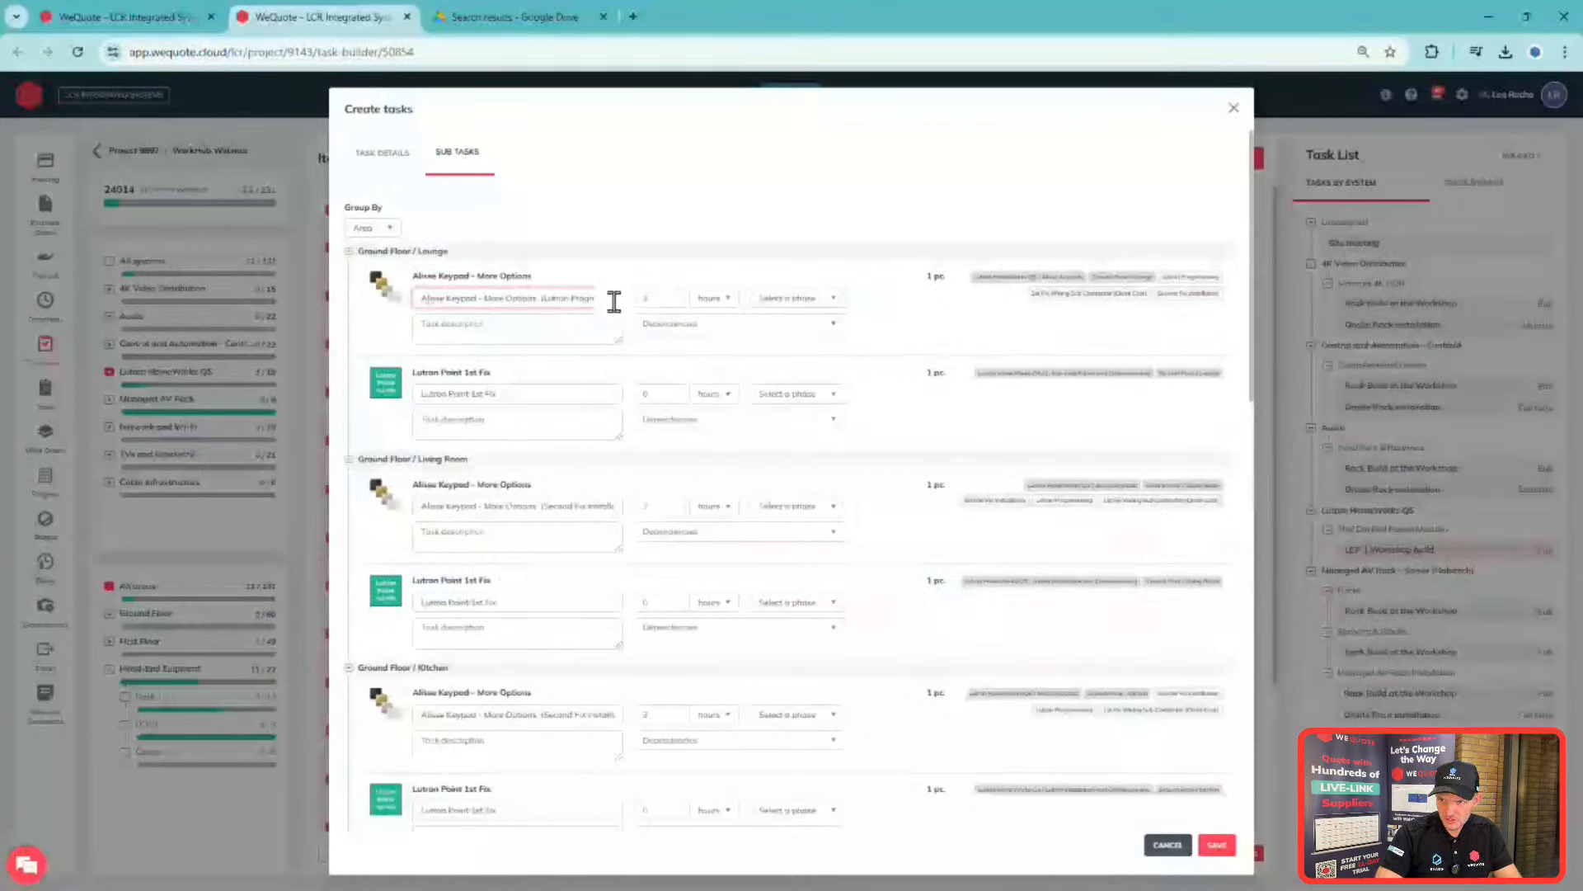
{"action": "left_click", "coordinate": [614, 301]}
{"action": "left_click_drag", "start_coordinate": [603, 297], "coordinate": [616, 295]}
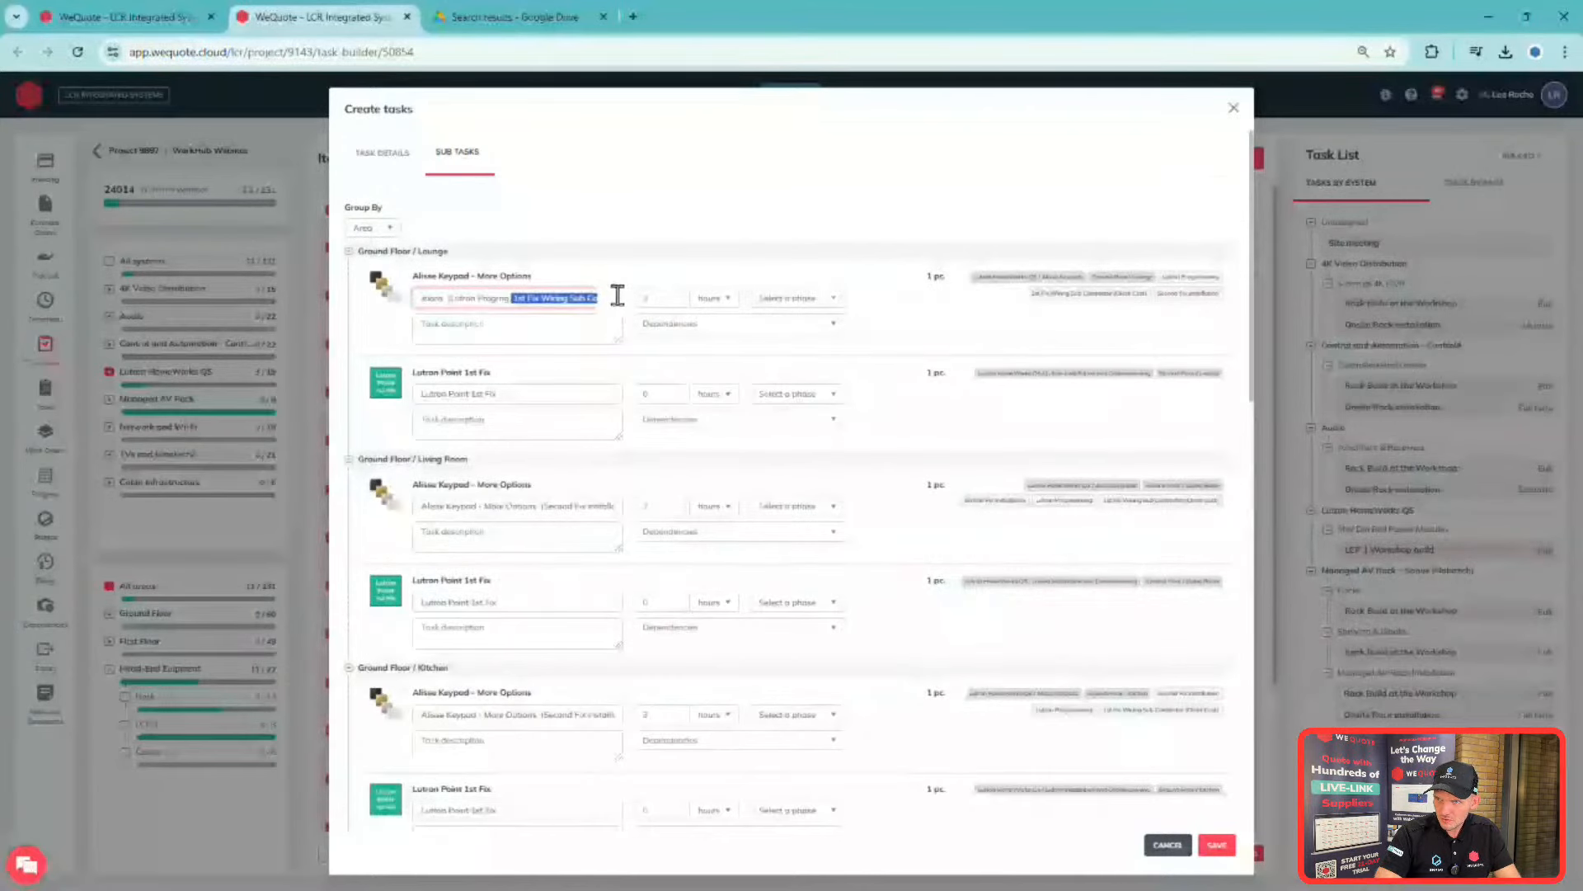
{"action": "key", "text": "BackSpace"}
{"action": "left_click_drag", "start_coordinate": [618, 298], "coordinate": [528, 297]}
{"action": "key", "text": "BackSpace"}
{"action": "key", "text": "BackSpace"}
{"action": "key", "text": "BackSpace"}
{"action": "key", "text": "BackSpace"}
{"action": "key", "text": "BackSpace"}
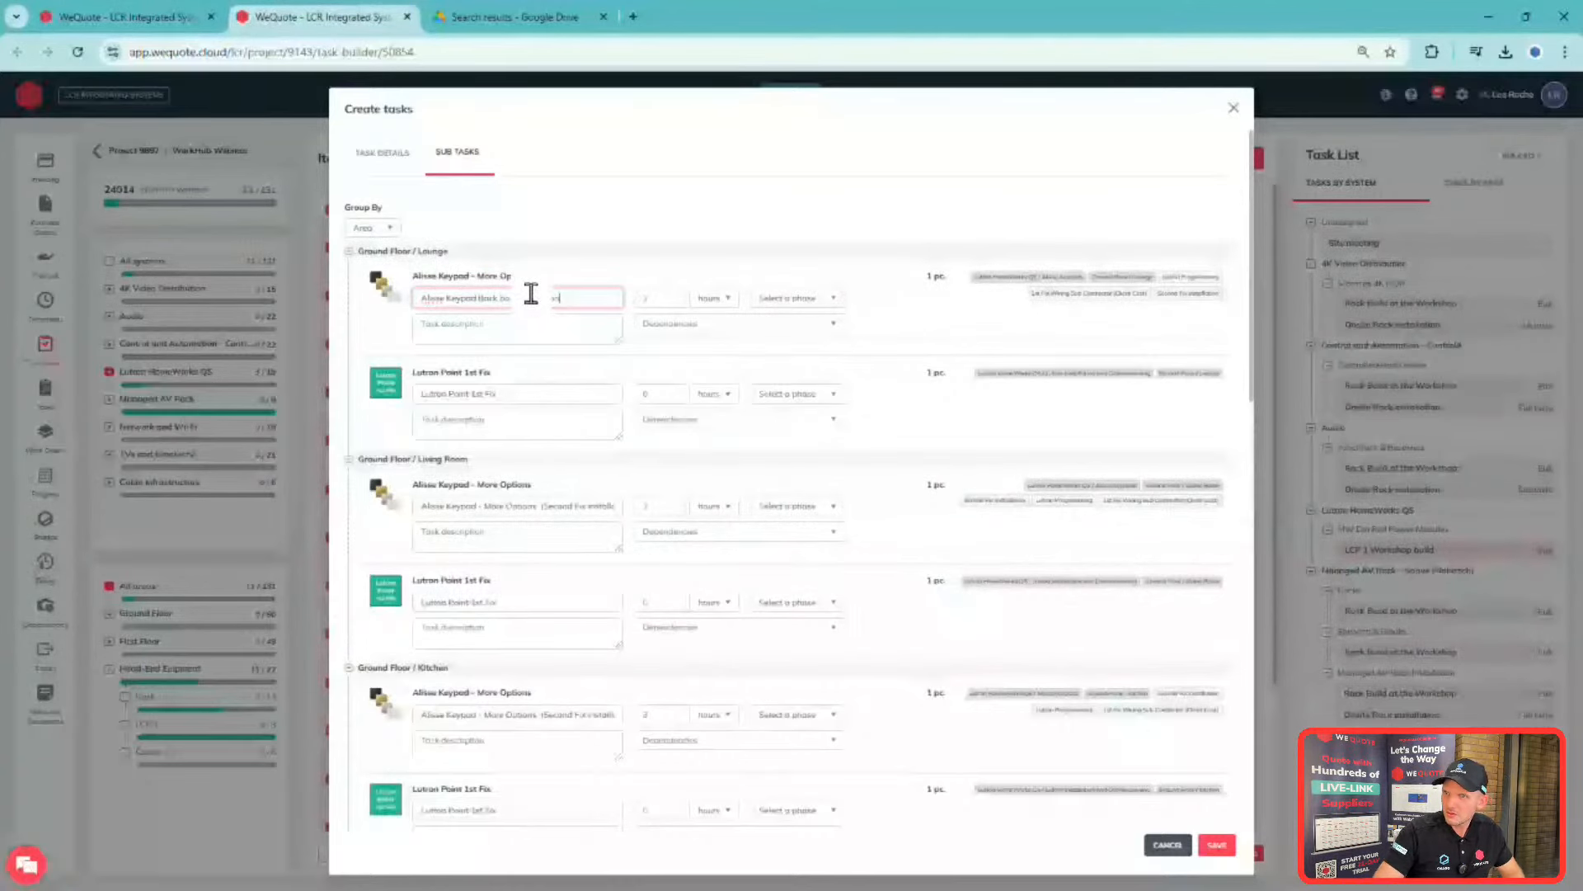
{"action": "left_click", "coordinate": [731, 327]}
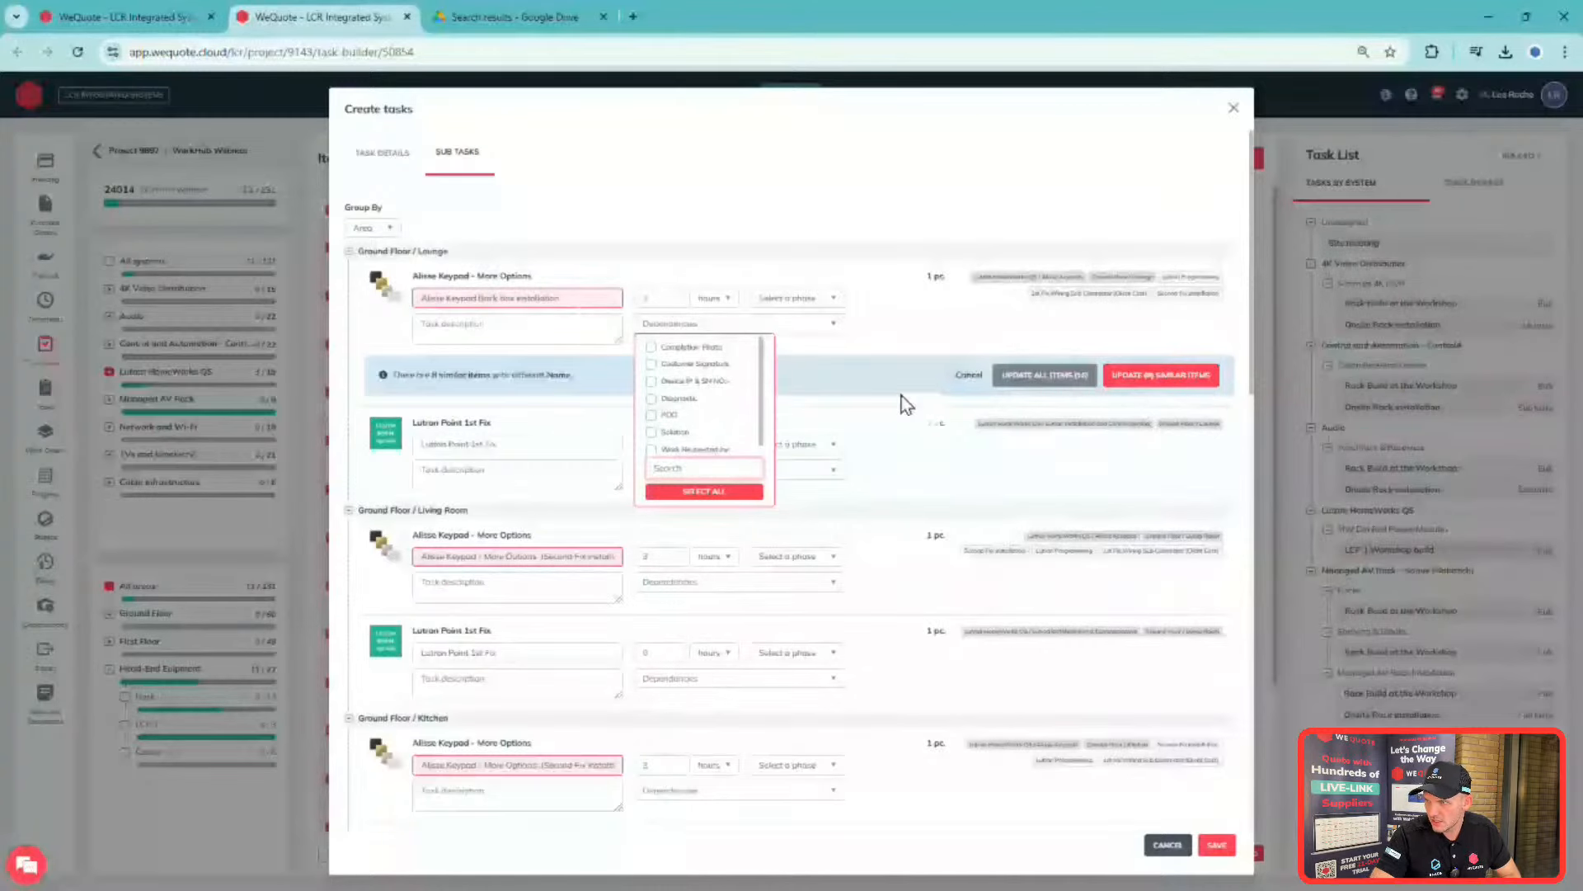
{"action": "left_click", "coordinate": [1158, 379]}
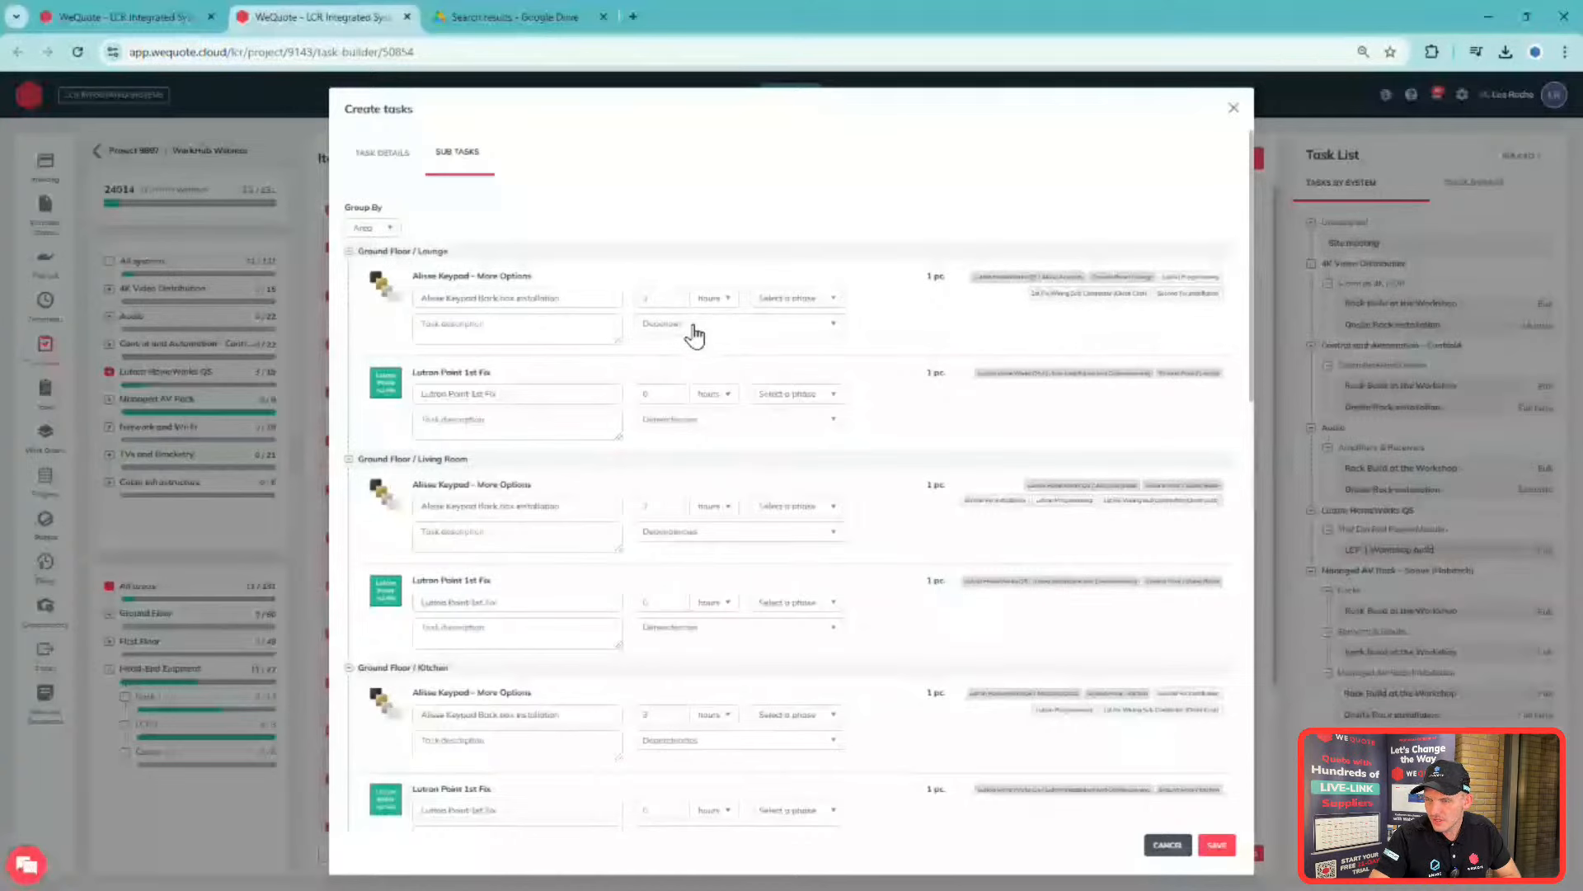
- Add Completion Photo as a dependency of the Lounge Alisse keypad sub task and apply it to all similar items
{"action": "left_click", "coordinate": [789, 330]}
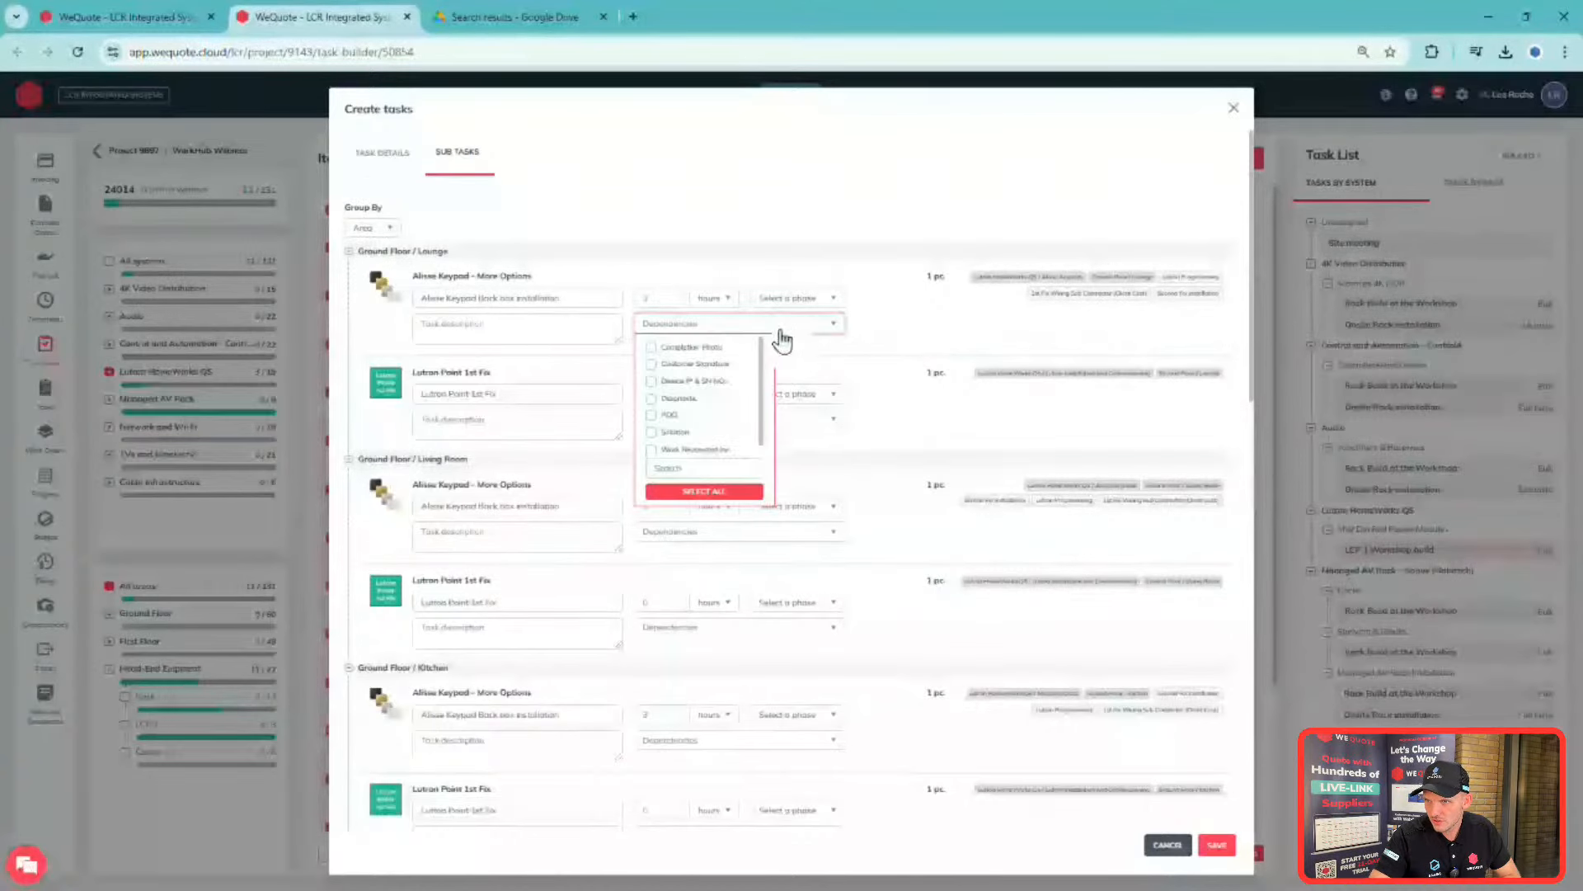
{"action": "left_click", "coordinate": [663, 353]}
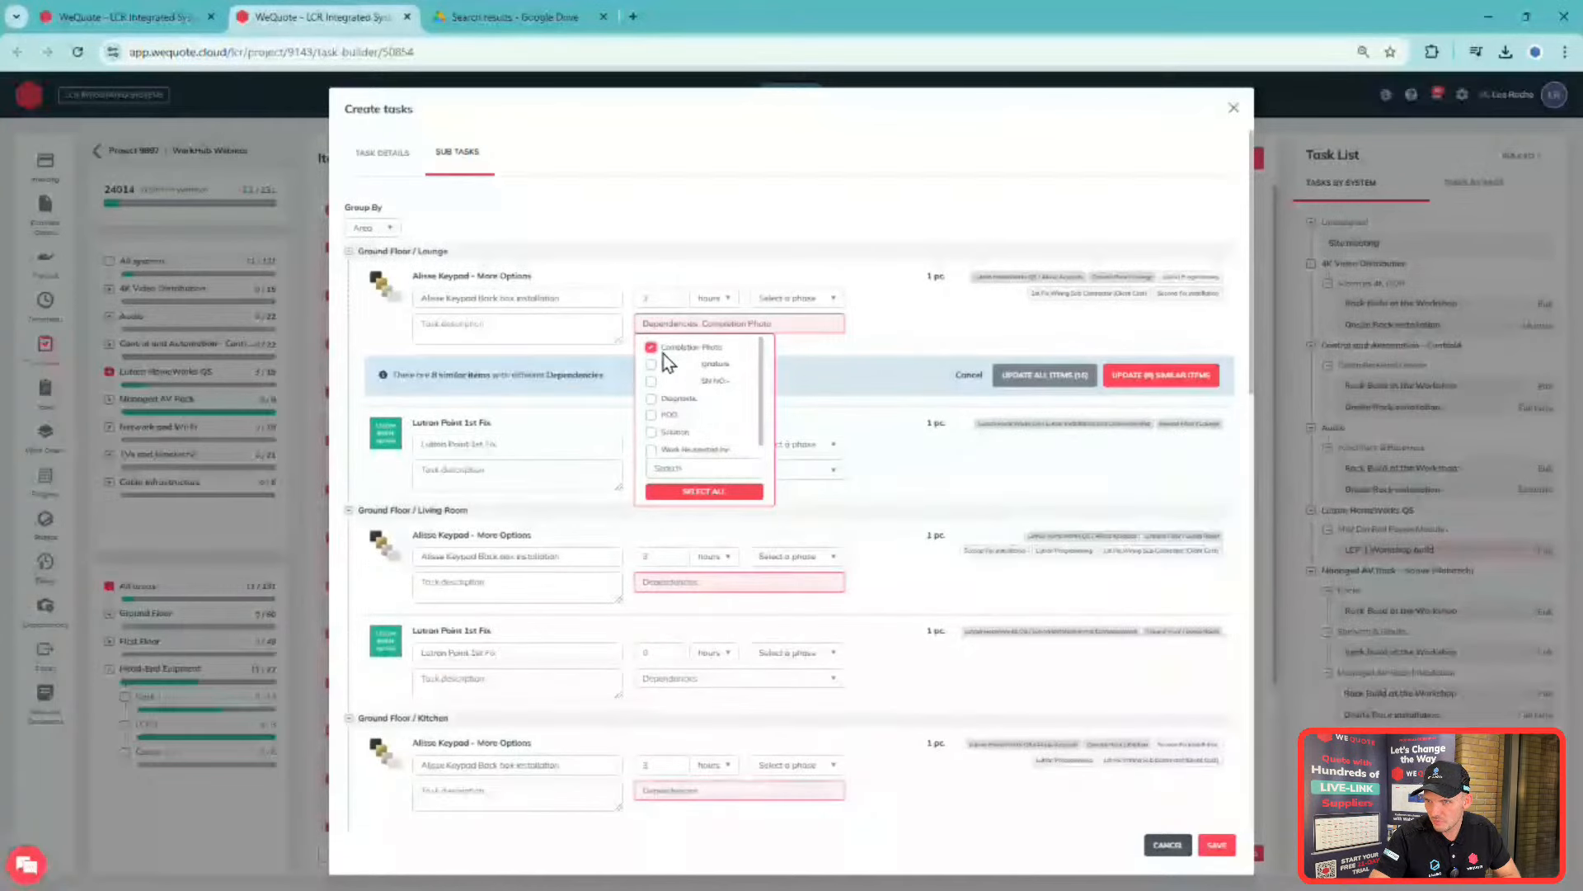
{"action": "left_click", "coordinate": [1161, 382]}
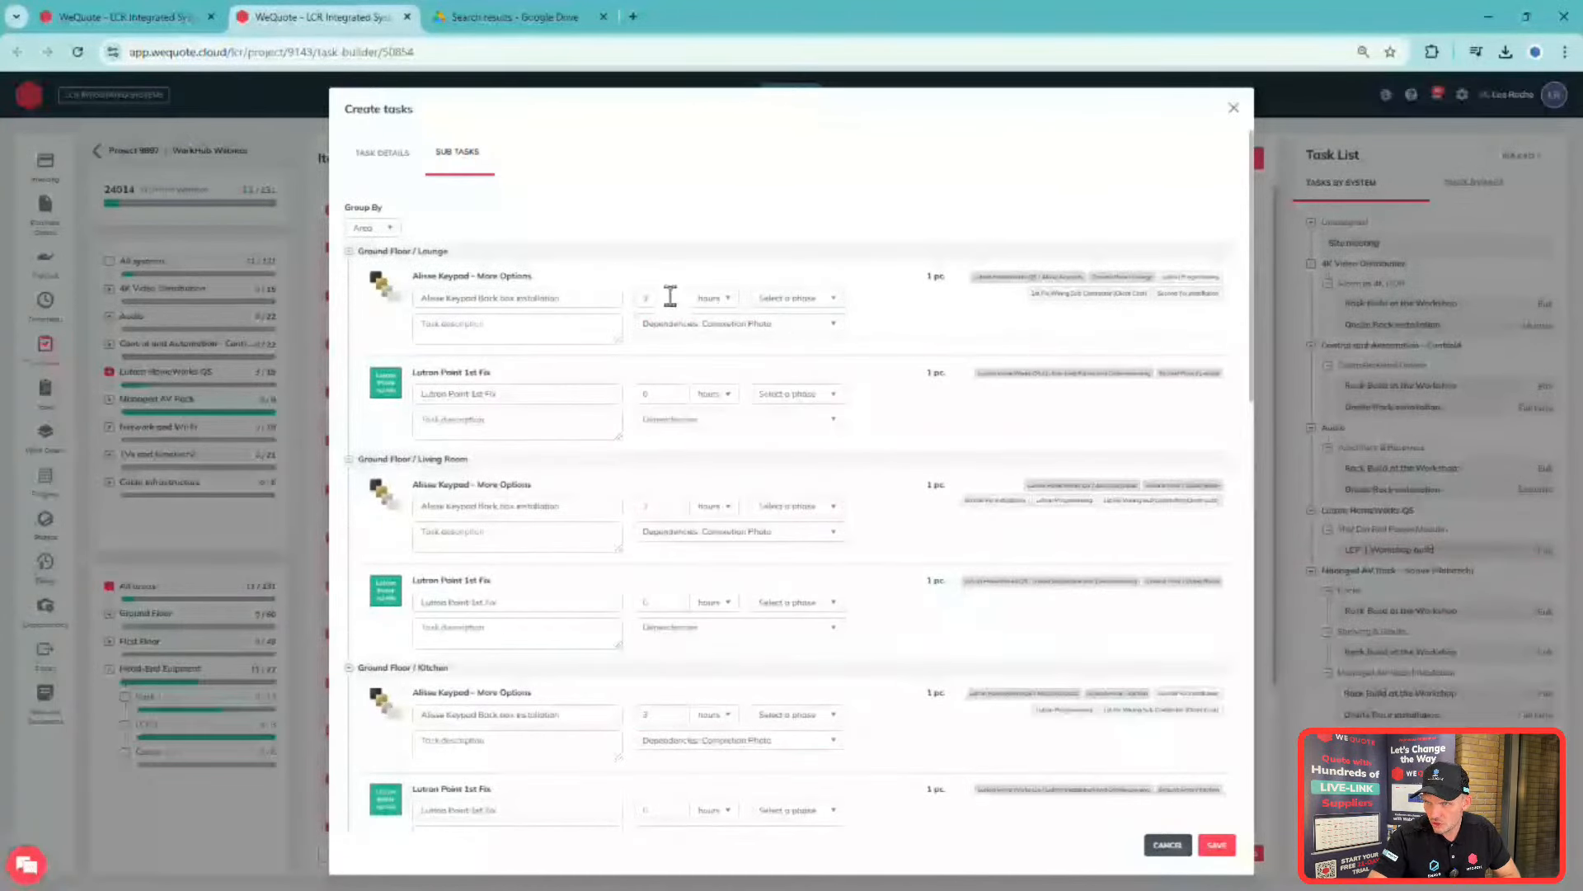
- Try a duration of 1 hour on the Lounge keypad sub task, apply it to similar items, and try it on Lutron Point 1st Fix
{"action": "key", "text": "BackSpace"}
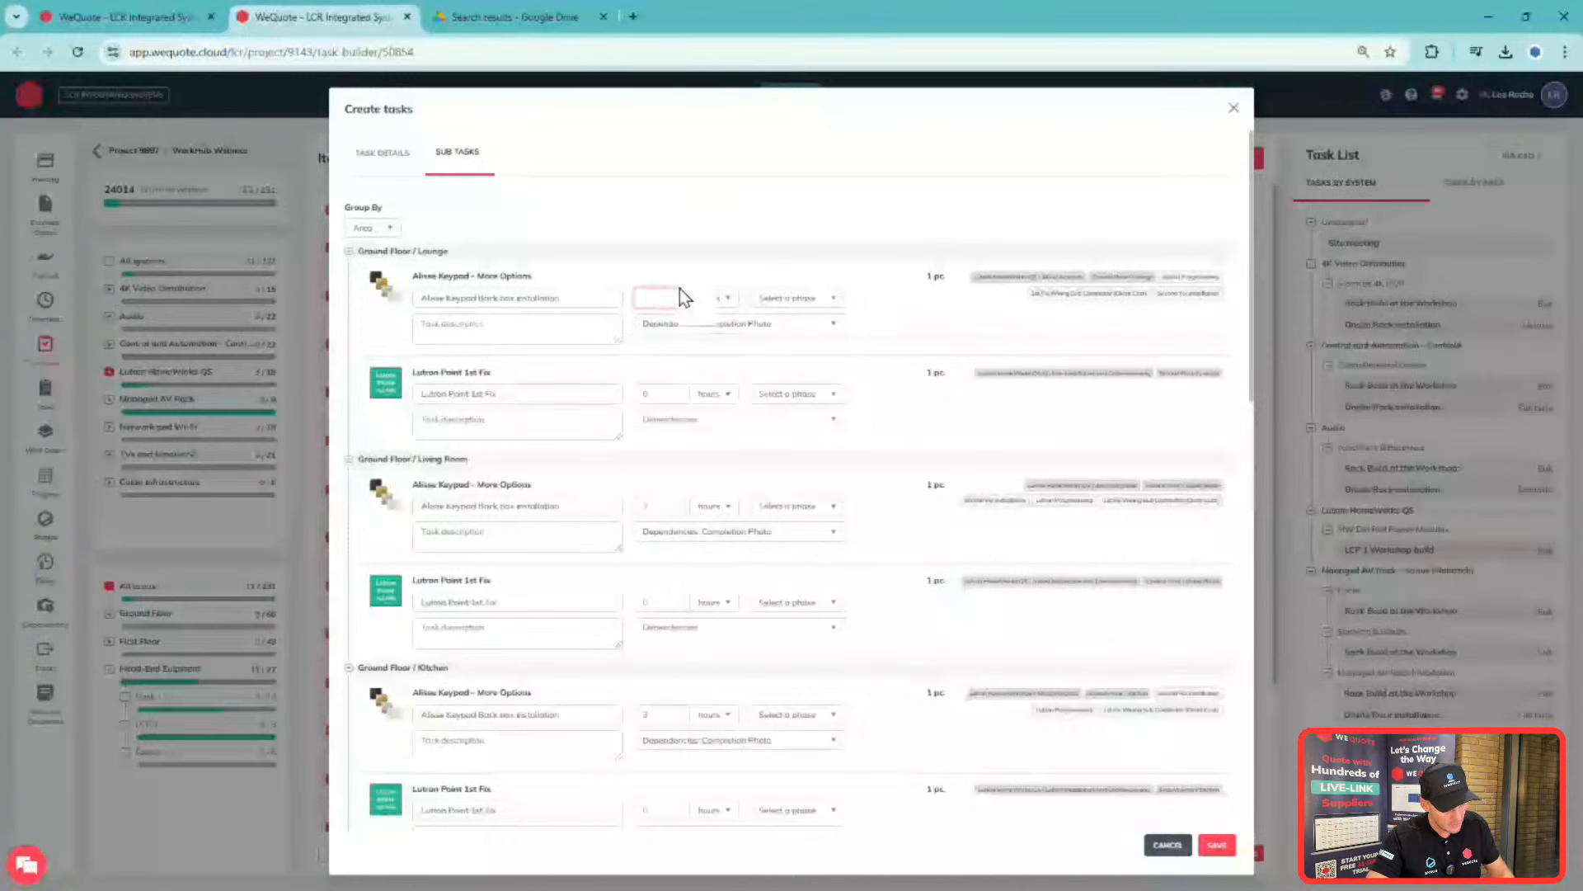
{"action": "type", "text": "1"}
{"action": "left_click", "coordinate": [871, 303]}
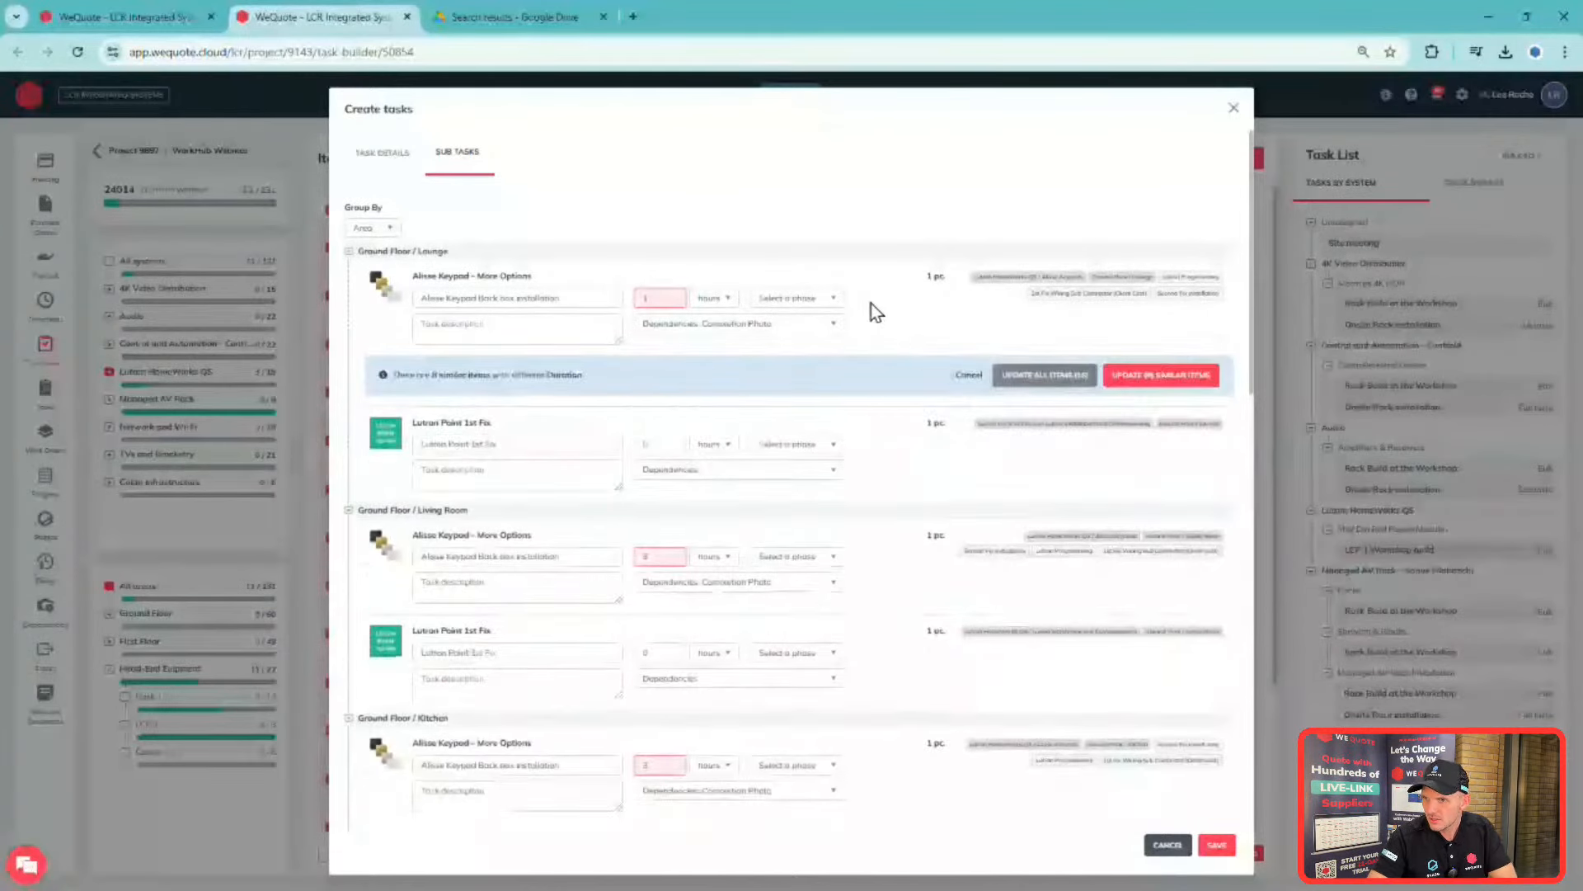
{"action": "left_click", "coordinate": [1138, 376]}
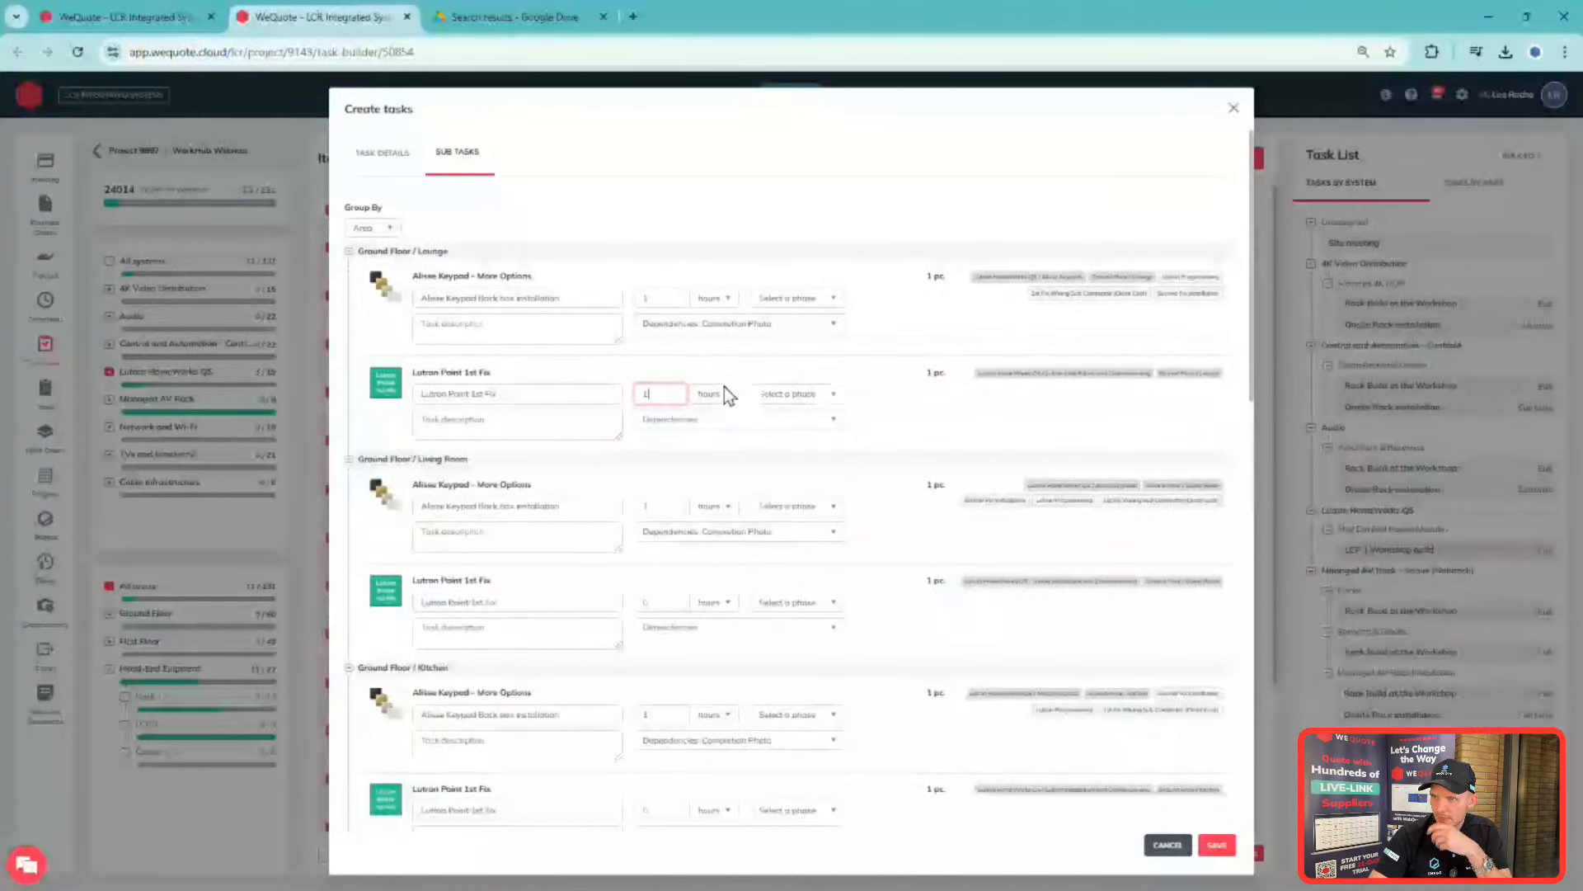
{"action": "left_click", "coordinate": [678, 396]}
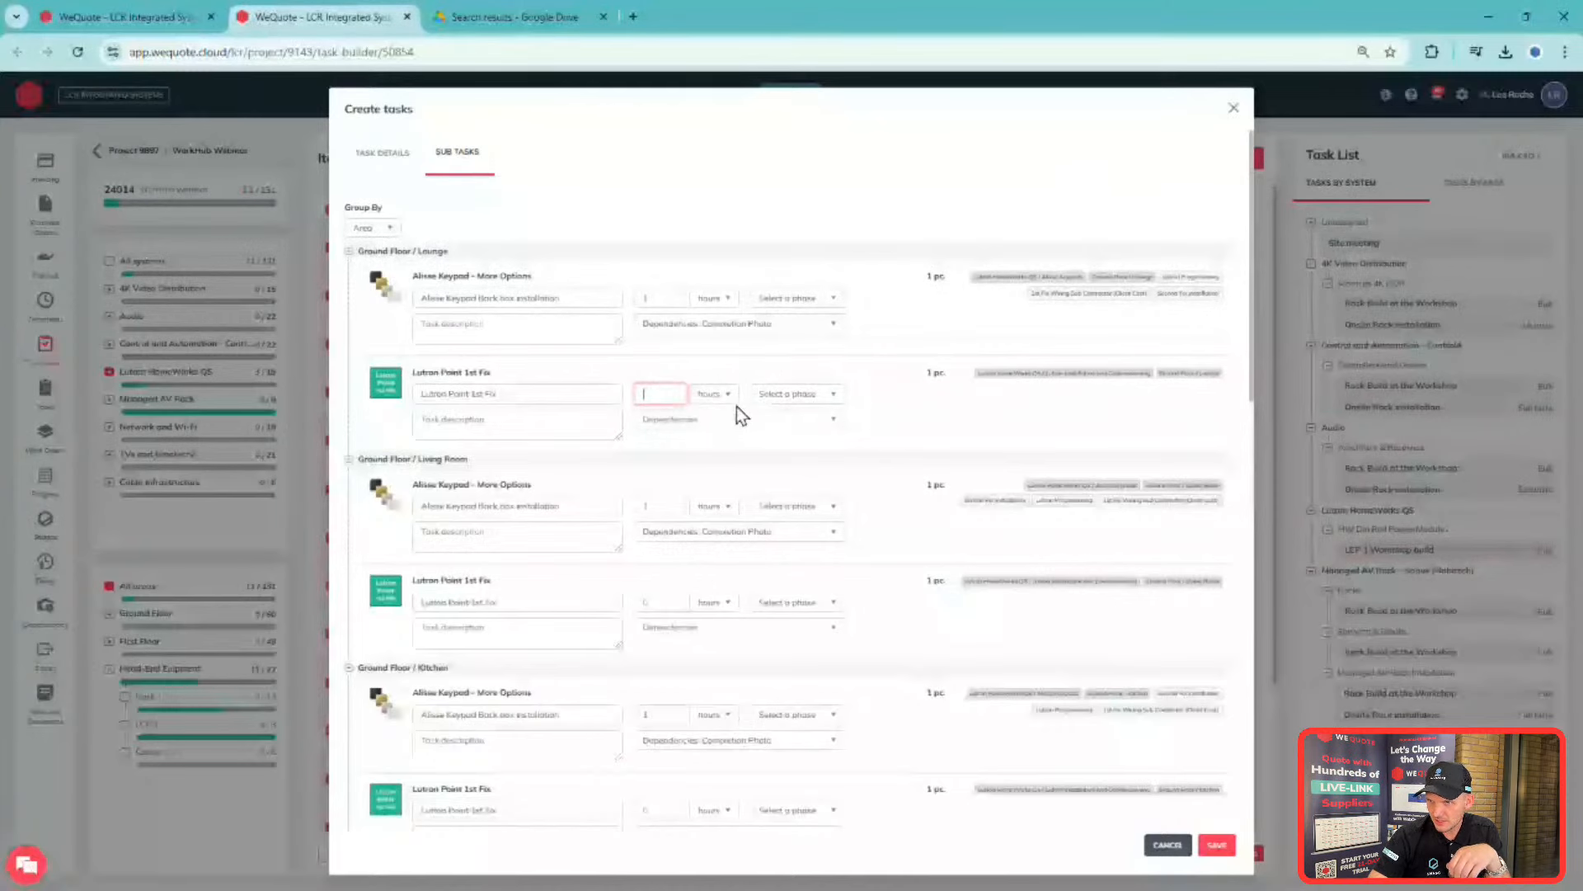
- Set the Lounge keypad sub task's duration to 0 hours and its phase to First Fix, updating all similar items
{"action": "left_click", "coordinate": [660, 300]}
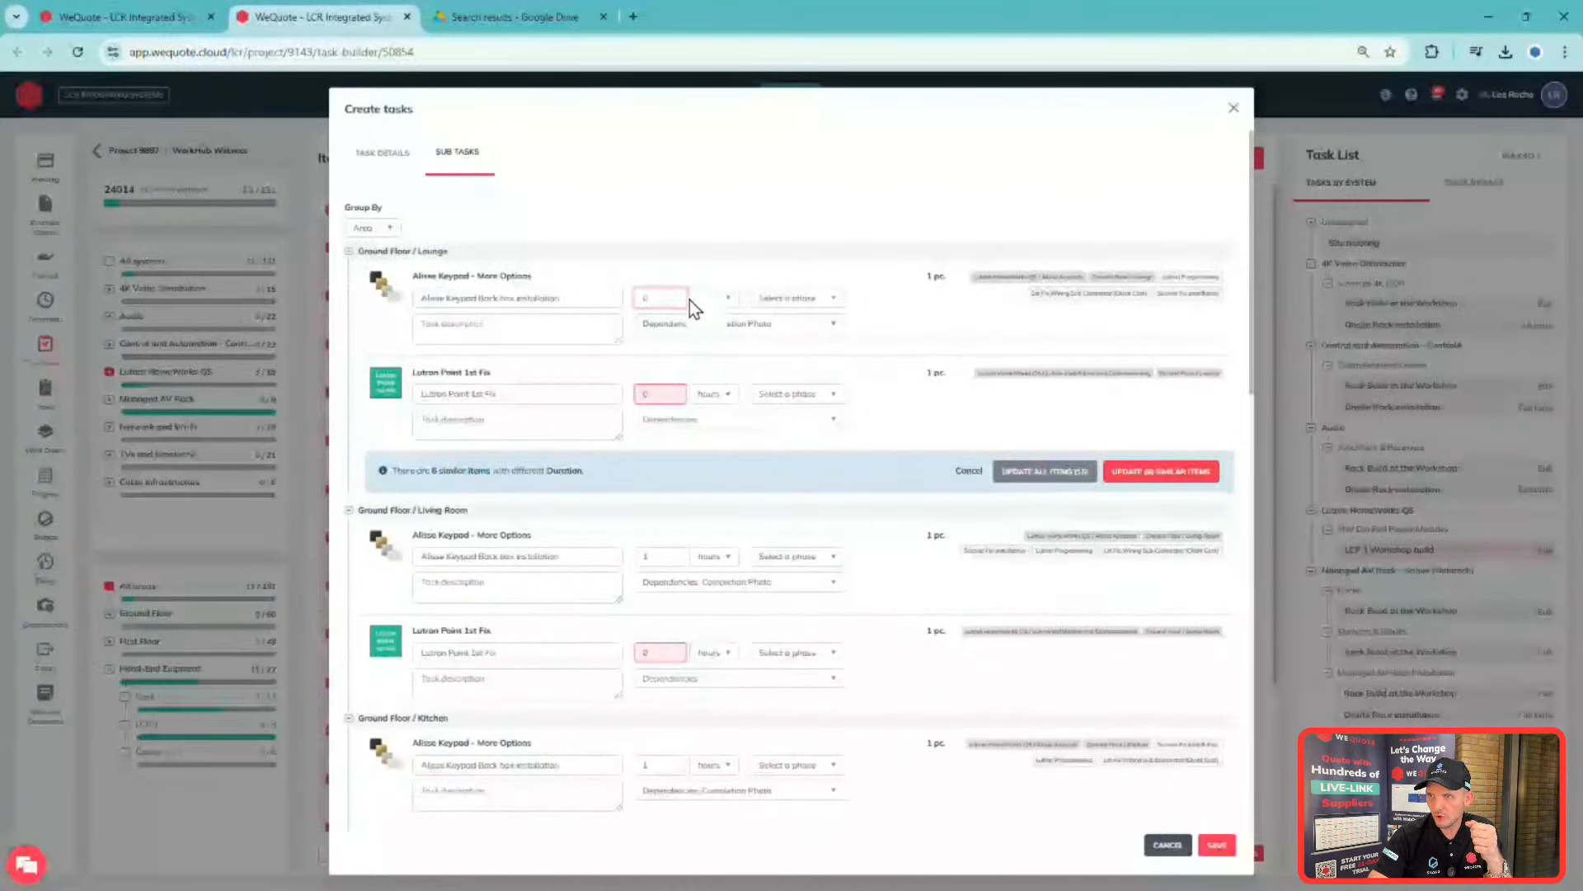
{"action": "left_click", "coordinate": [876, 325]}
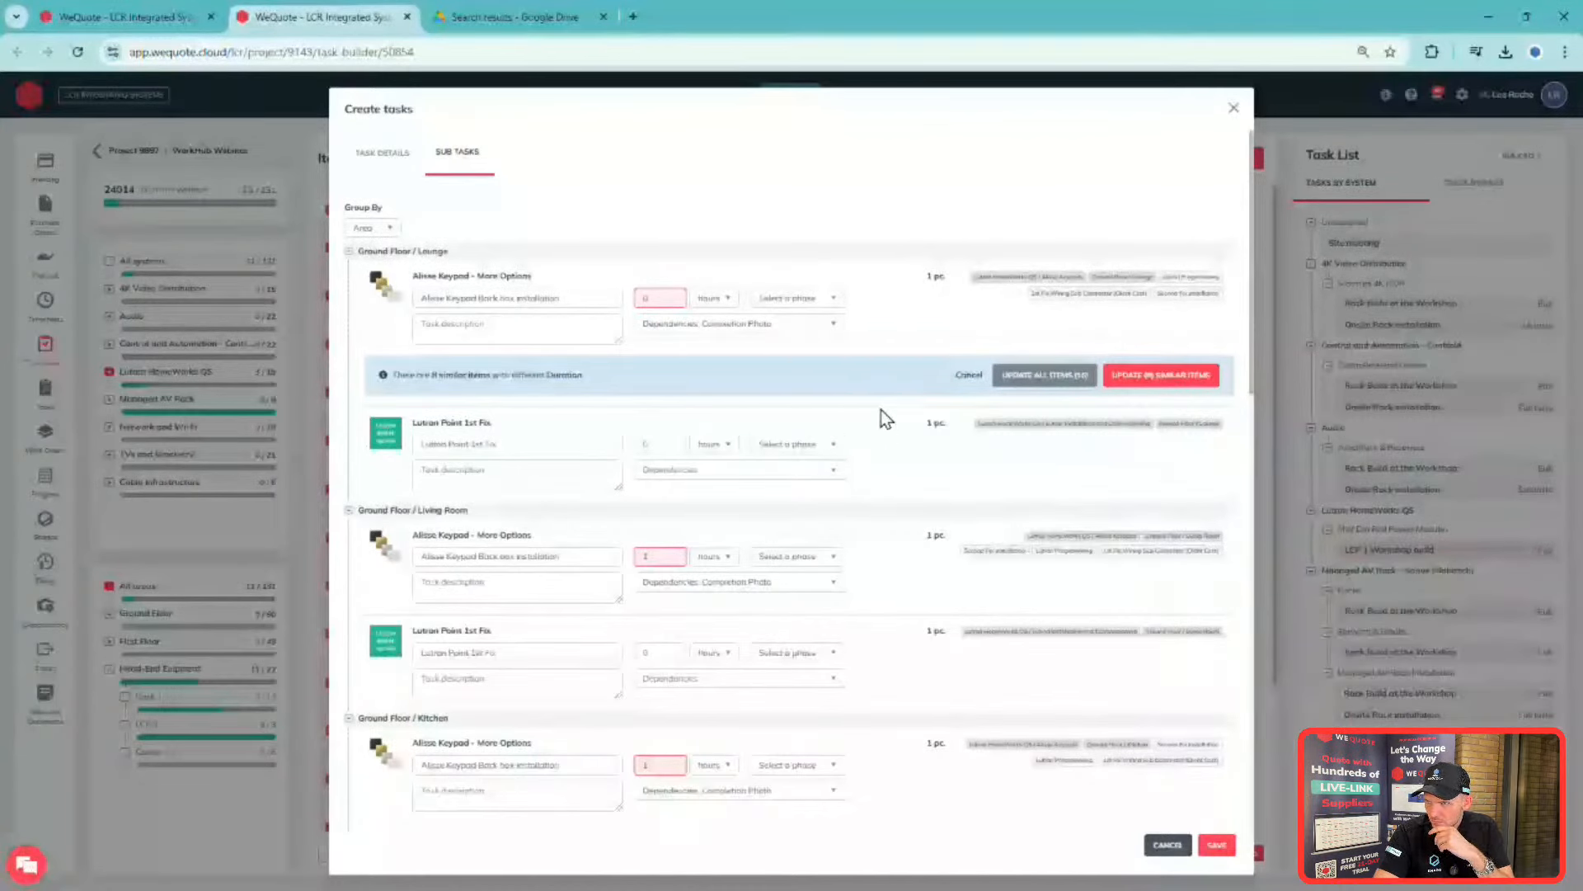
{"action": "left_click", "coordinate": [833, 299]}
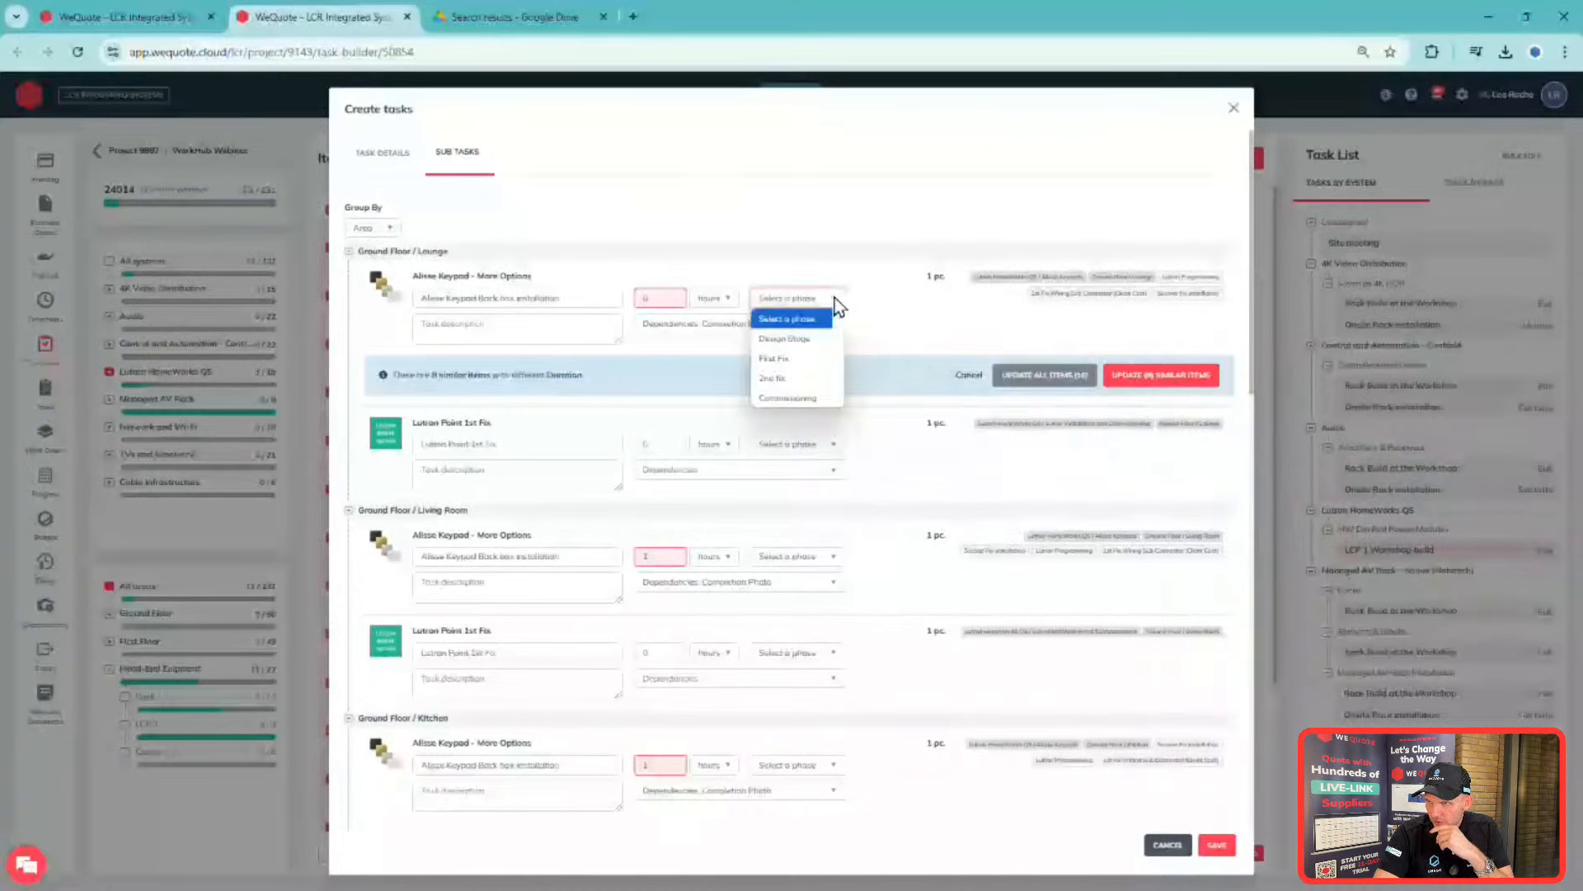
{"action": "left_click", "coordinate": [826, 361]}
{"action": "left_click", "coordinate": [835, 445]}
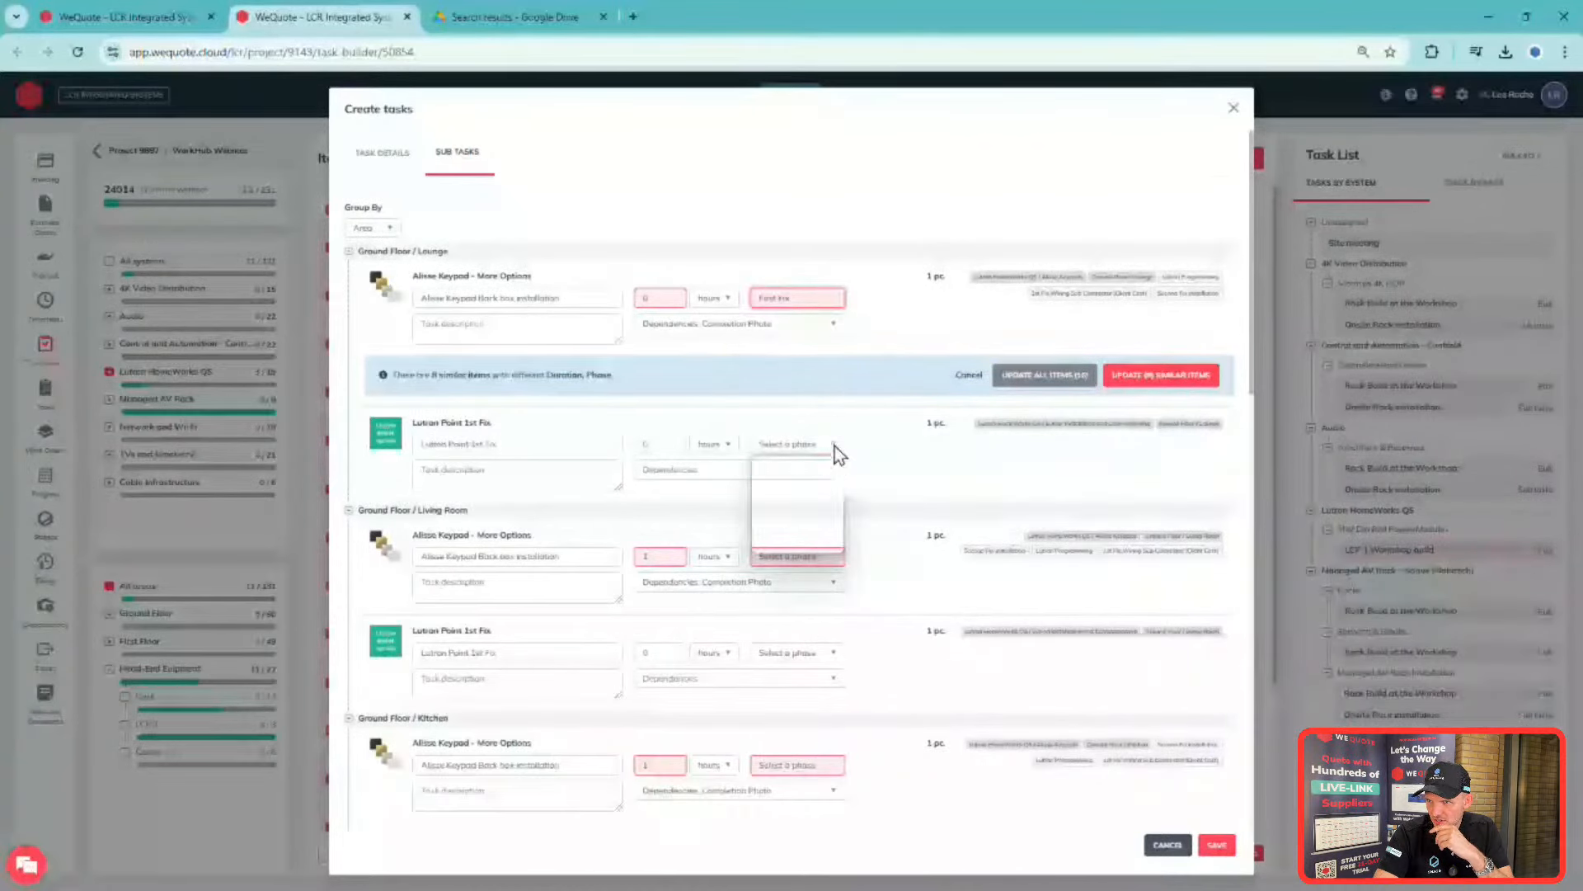
{"action": "left_click", "coordinate": [1161, 376]}
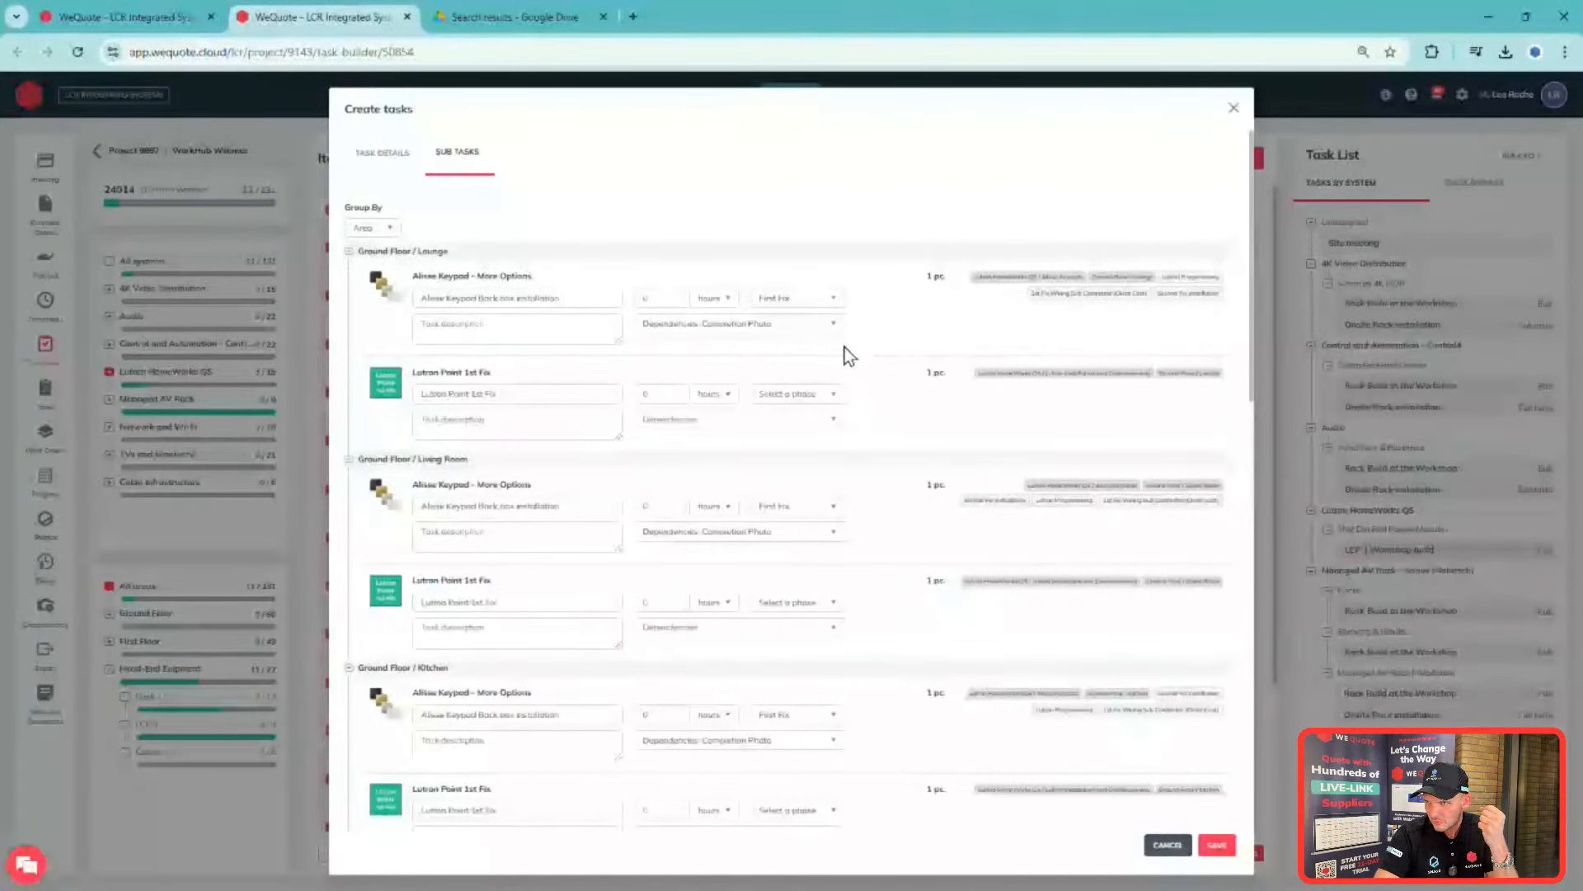
- Give the Lounge Lutron Point 1st Fix sub task the First Fix phase and Completion Photo dependency, updating all similar items
{"action": "left_click", "coordinate": [835, 396]}
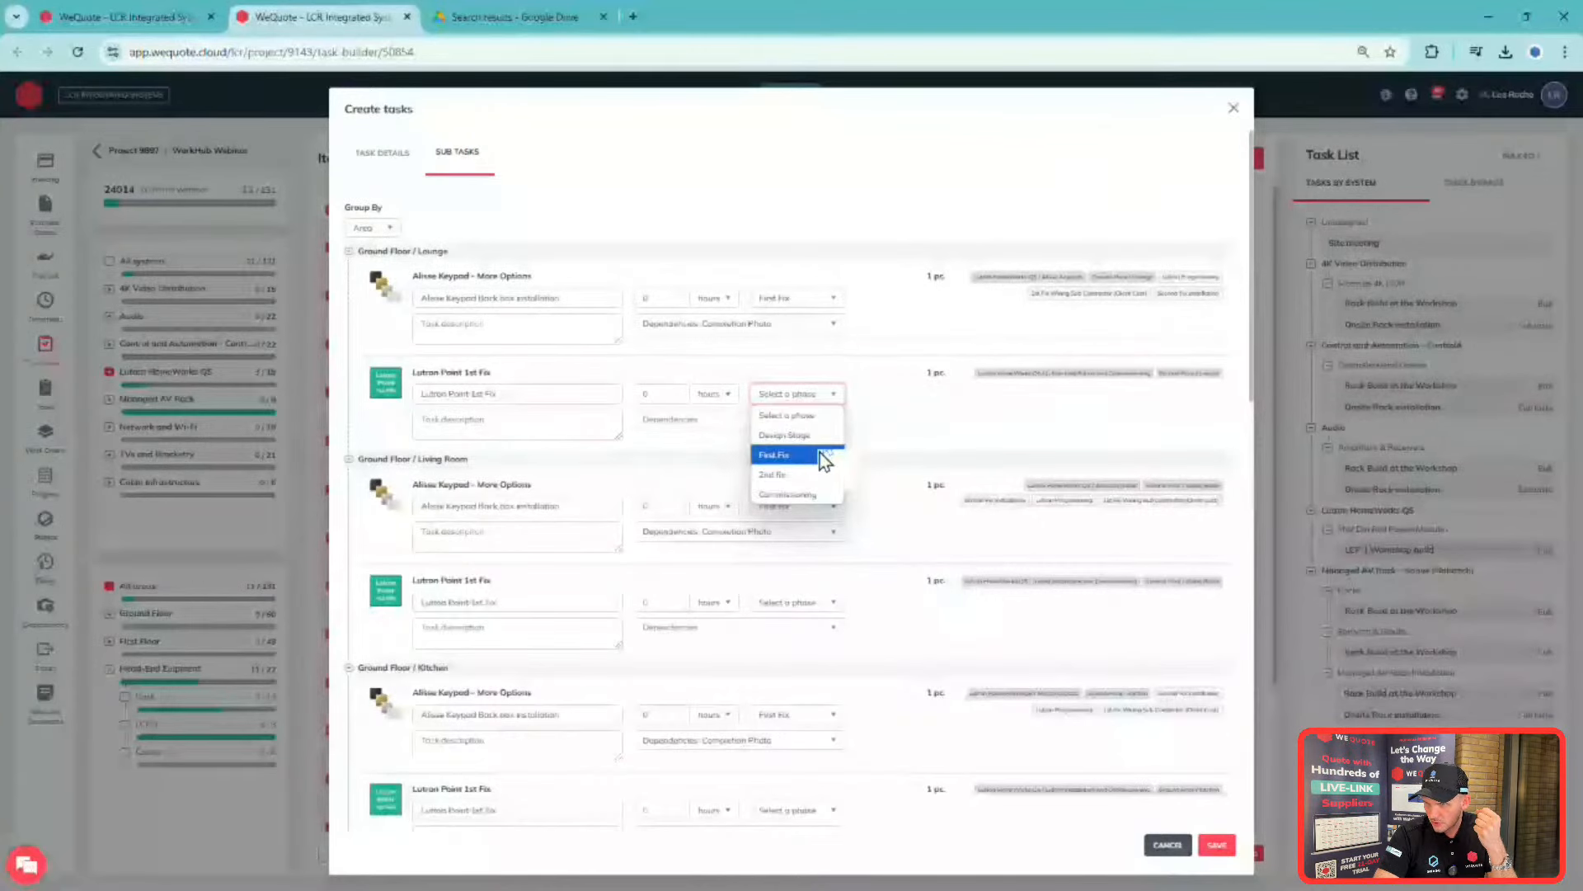
{"action": "left_click", "coordinate": [820, 453]}
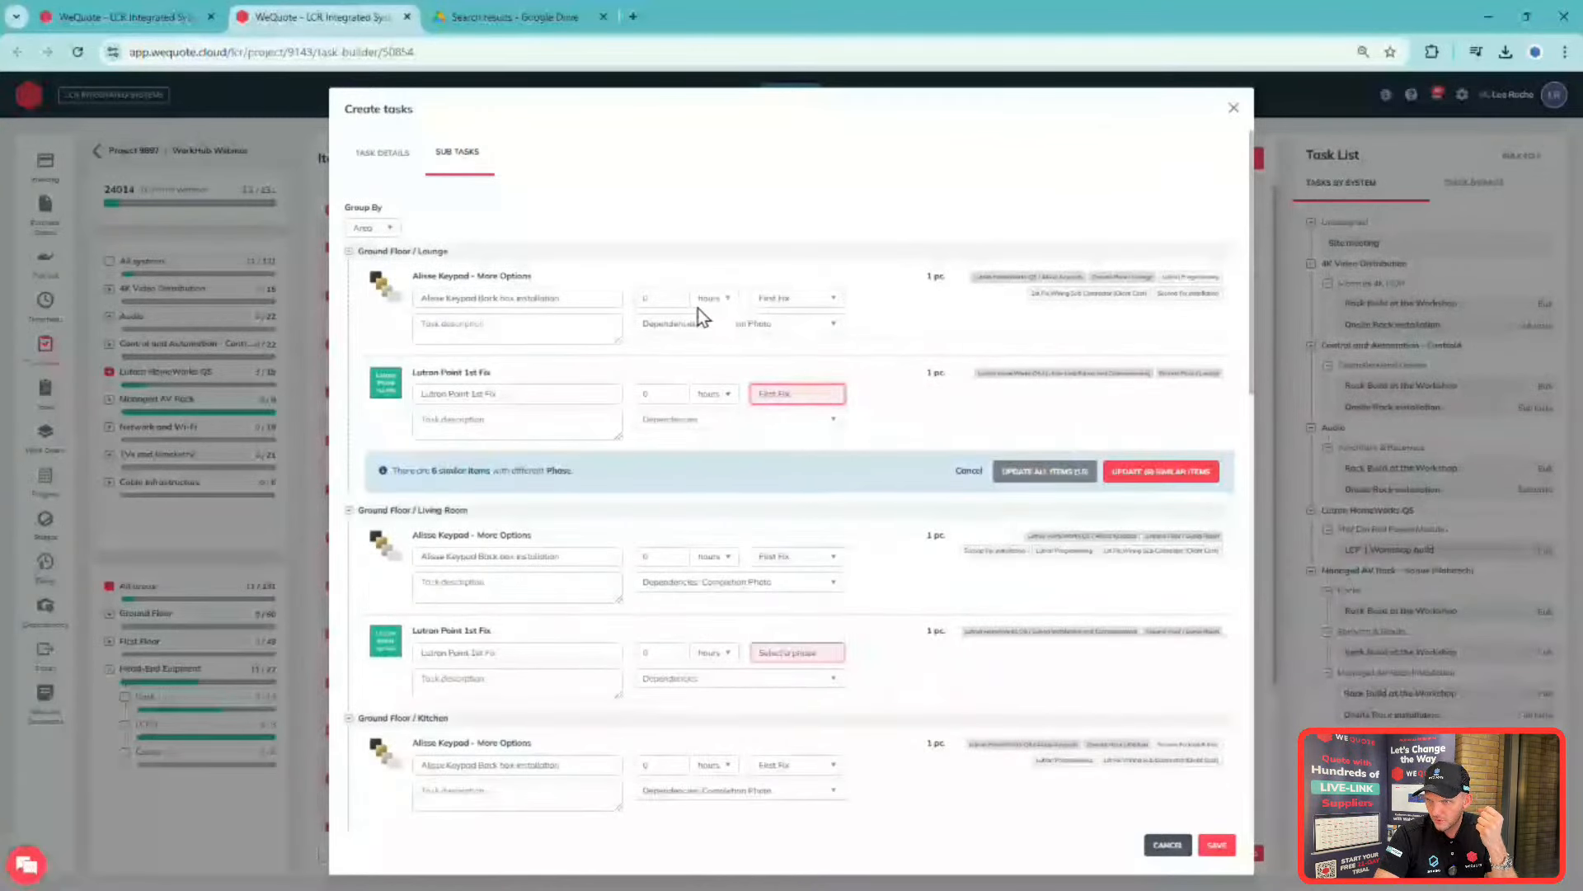
{"action": "left_click", "coordinate": [720, 421]}
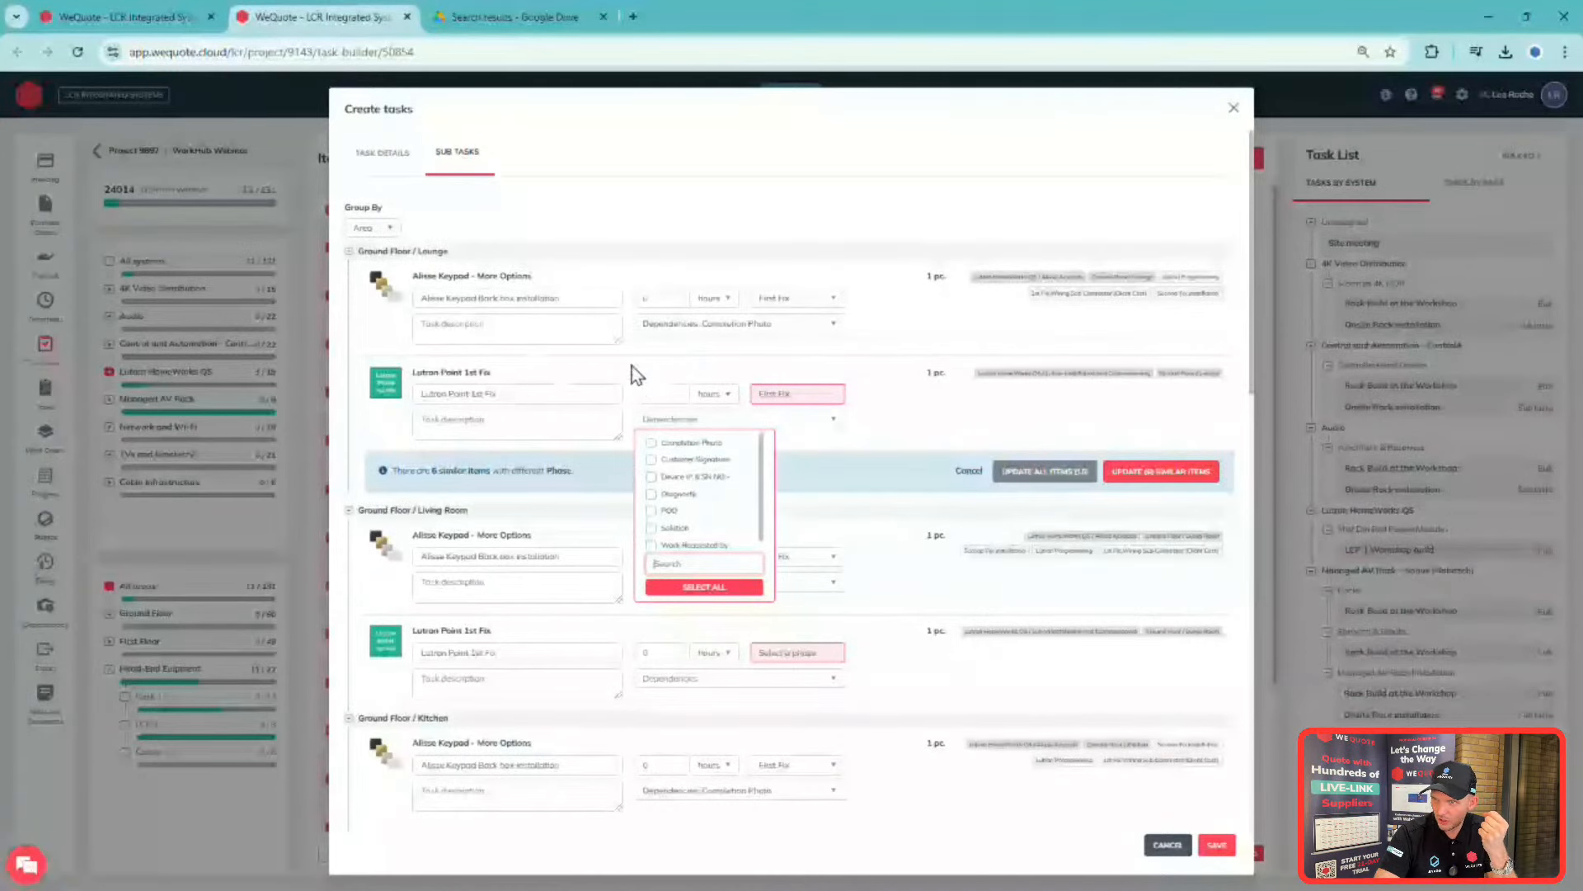
{"action": "left_click", "coordinate": [652, 444]}
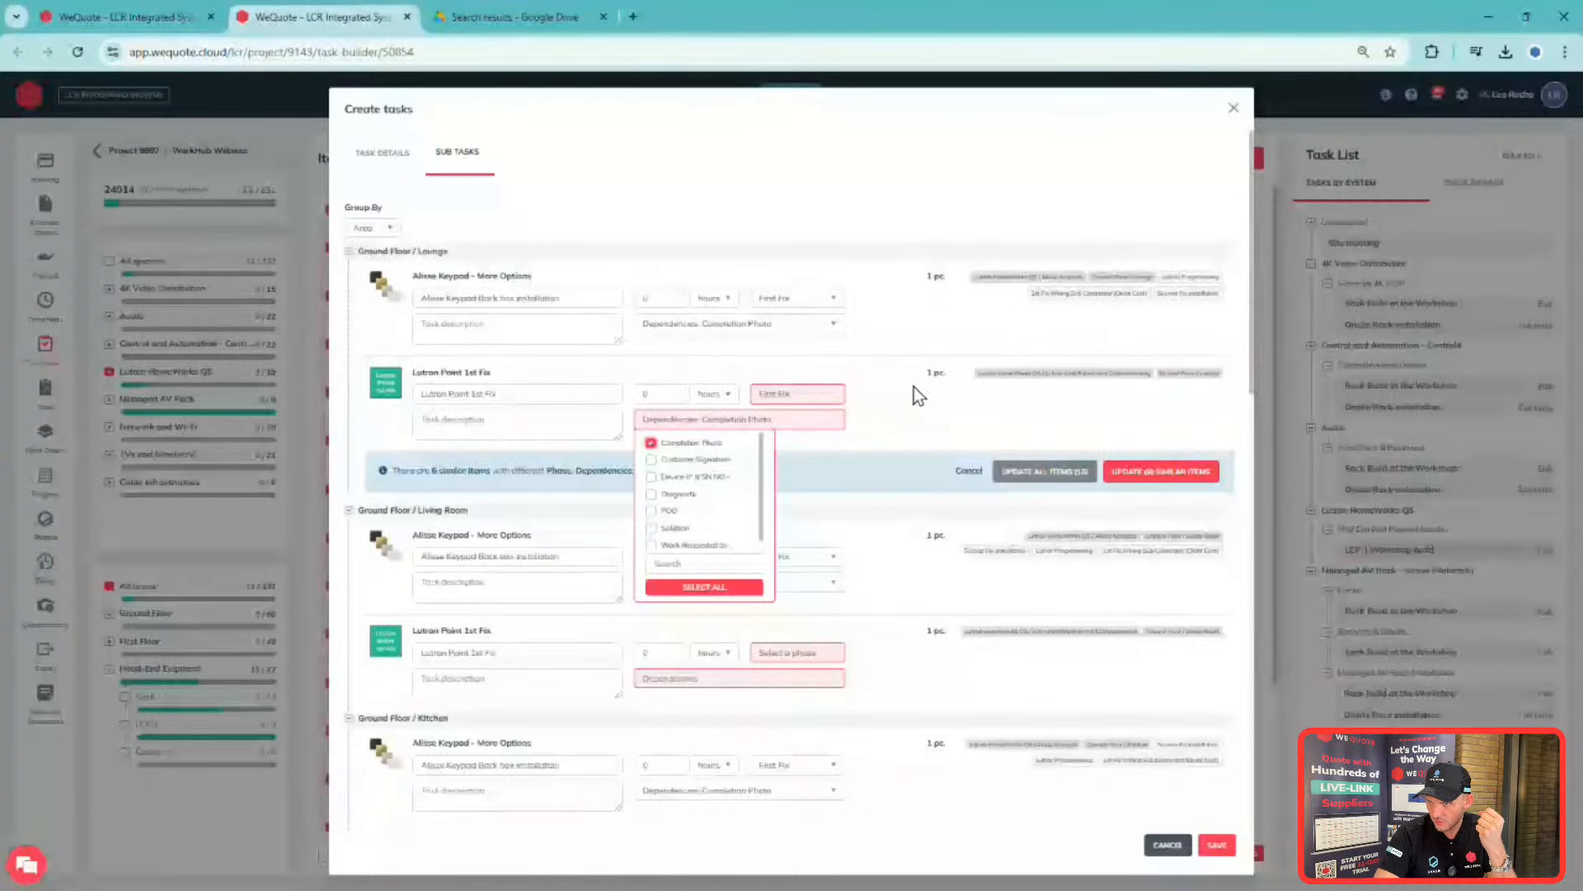
{"action": "left_click", "coordinate": [899, 404]}
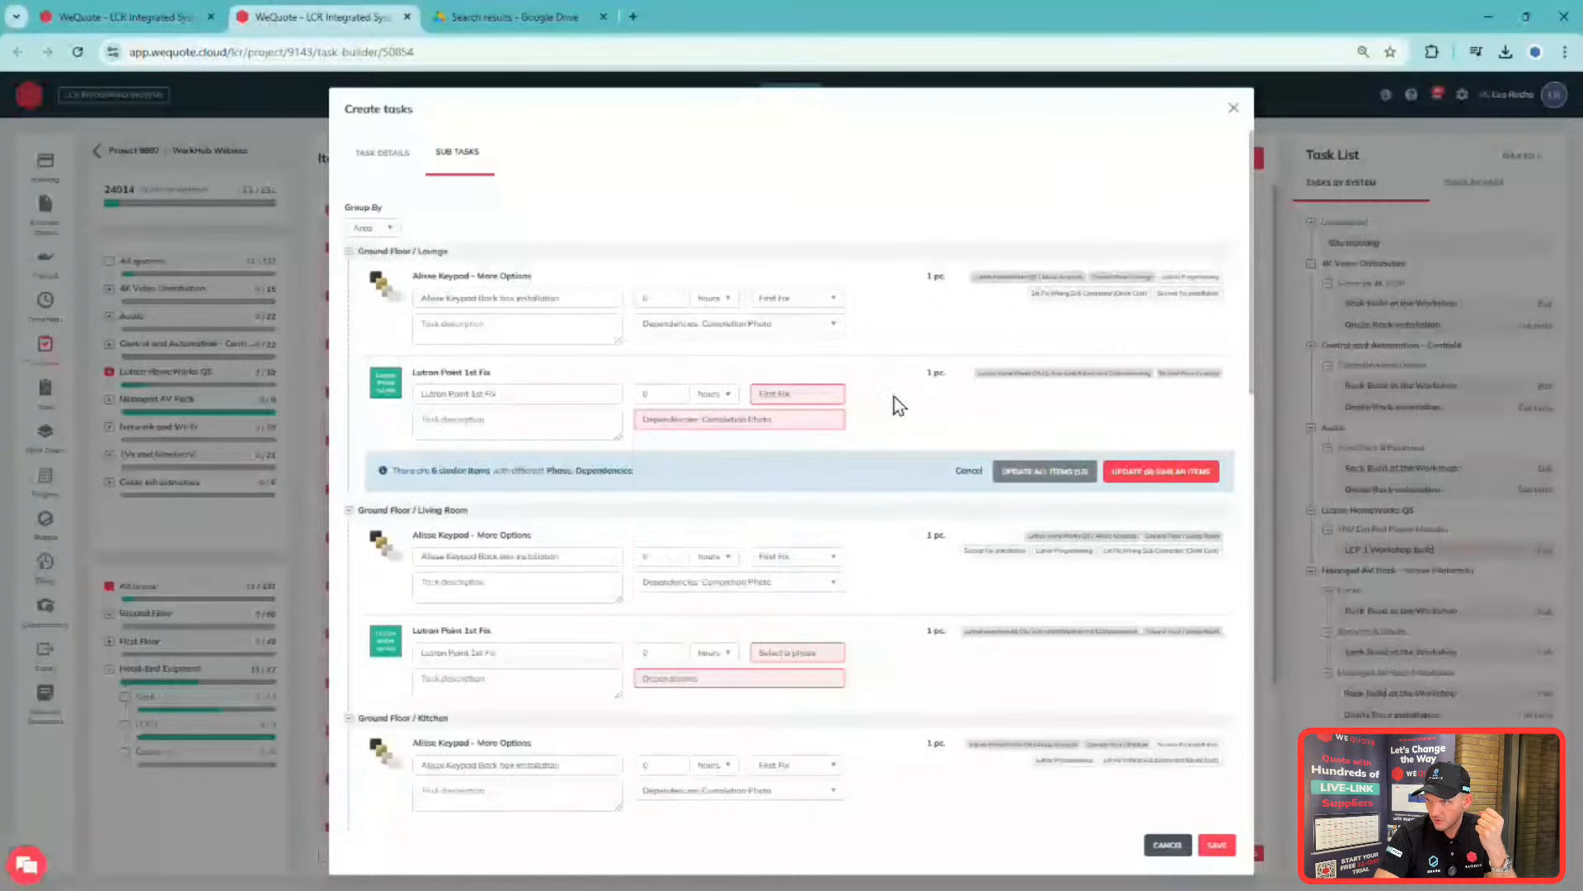
{"action": "left_click", "coordinate": [1146, 478]}
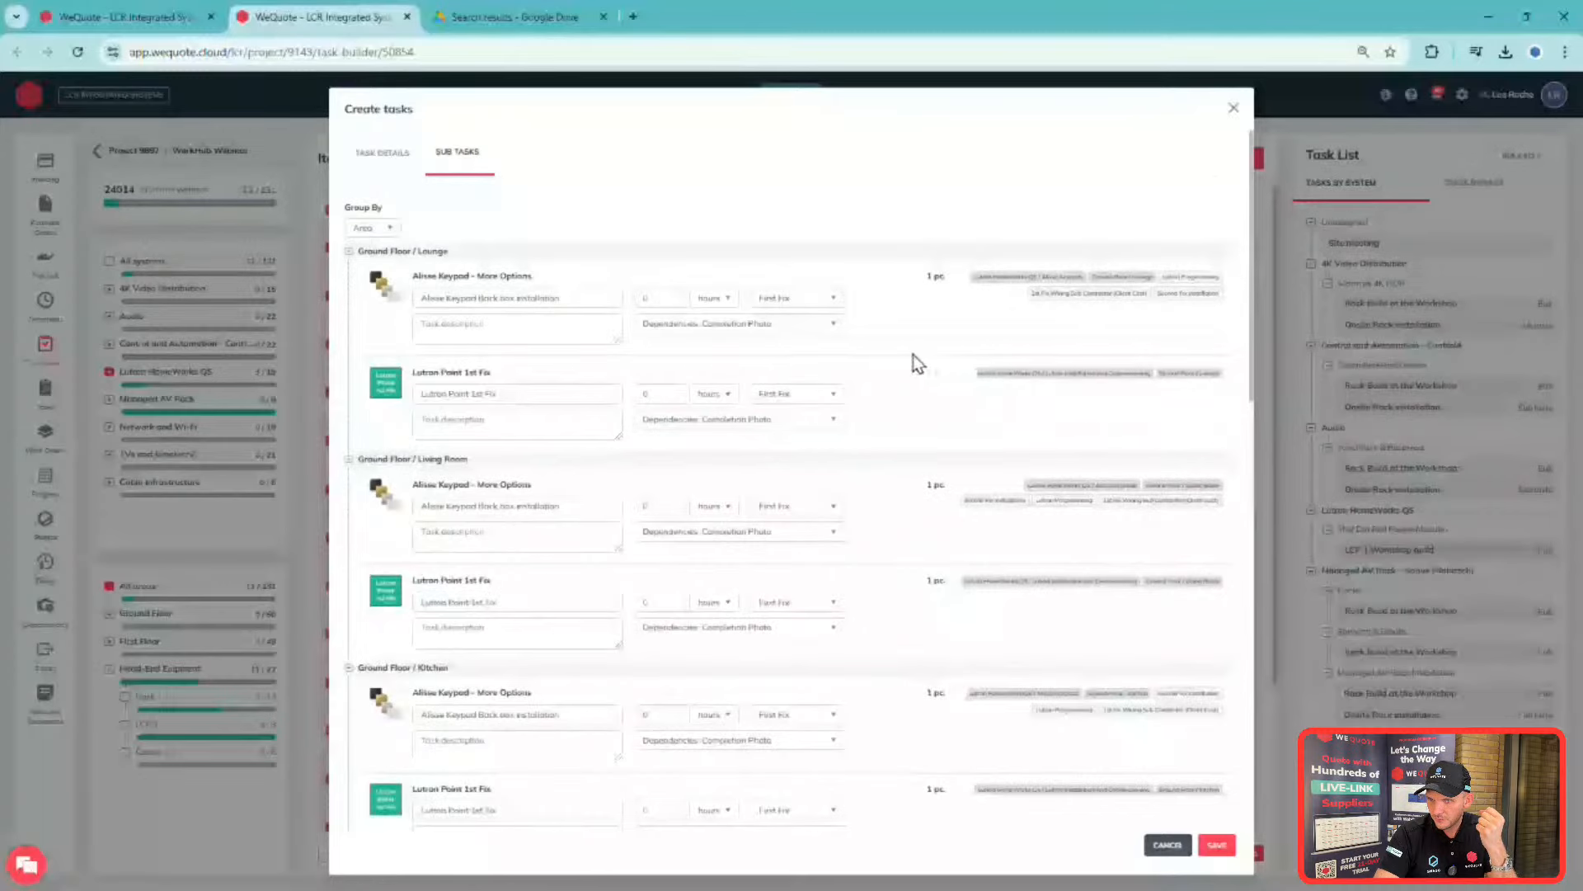
- Return to the main Lutron 1st Fix installation task's details and set Customer Signature as its dependency
{"action": "scroll", "coordinate": [826, 330], "scroll_direction": "down", "scroll_amount": 10}
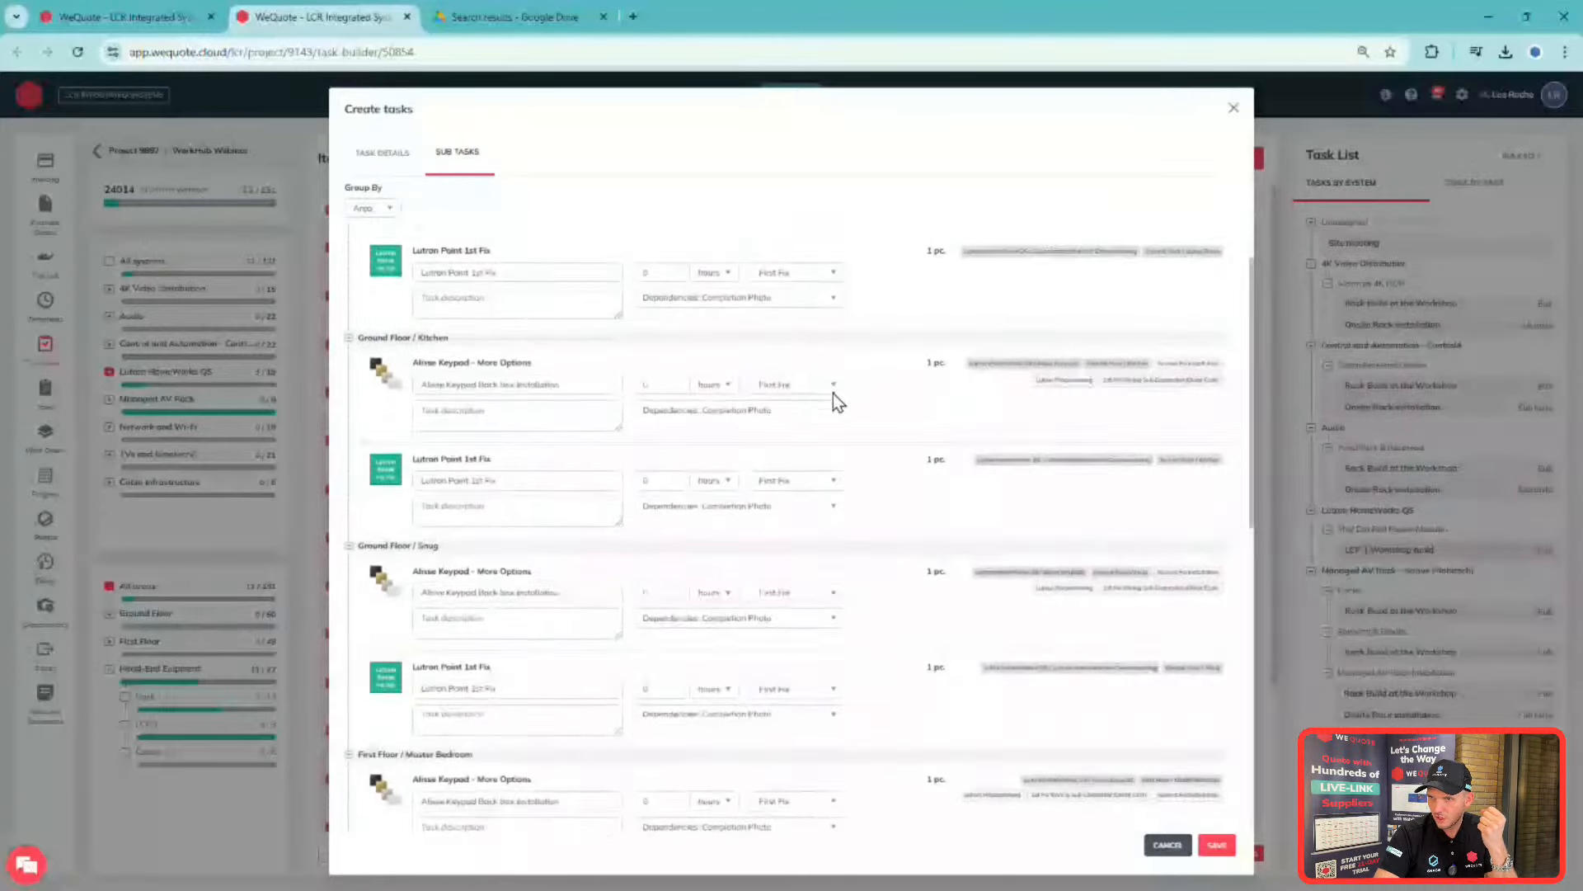
{"action": "scroll", "coordinate": [478, 362], "scroll_direction": "down", "scroll_amount": 5}
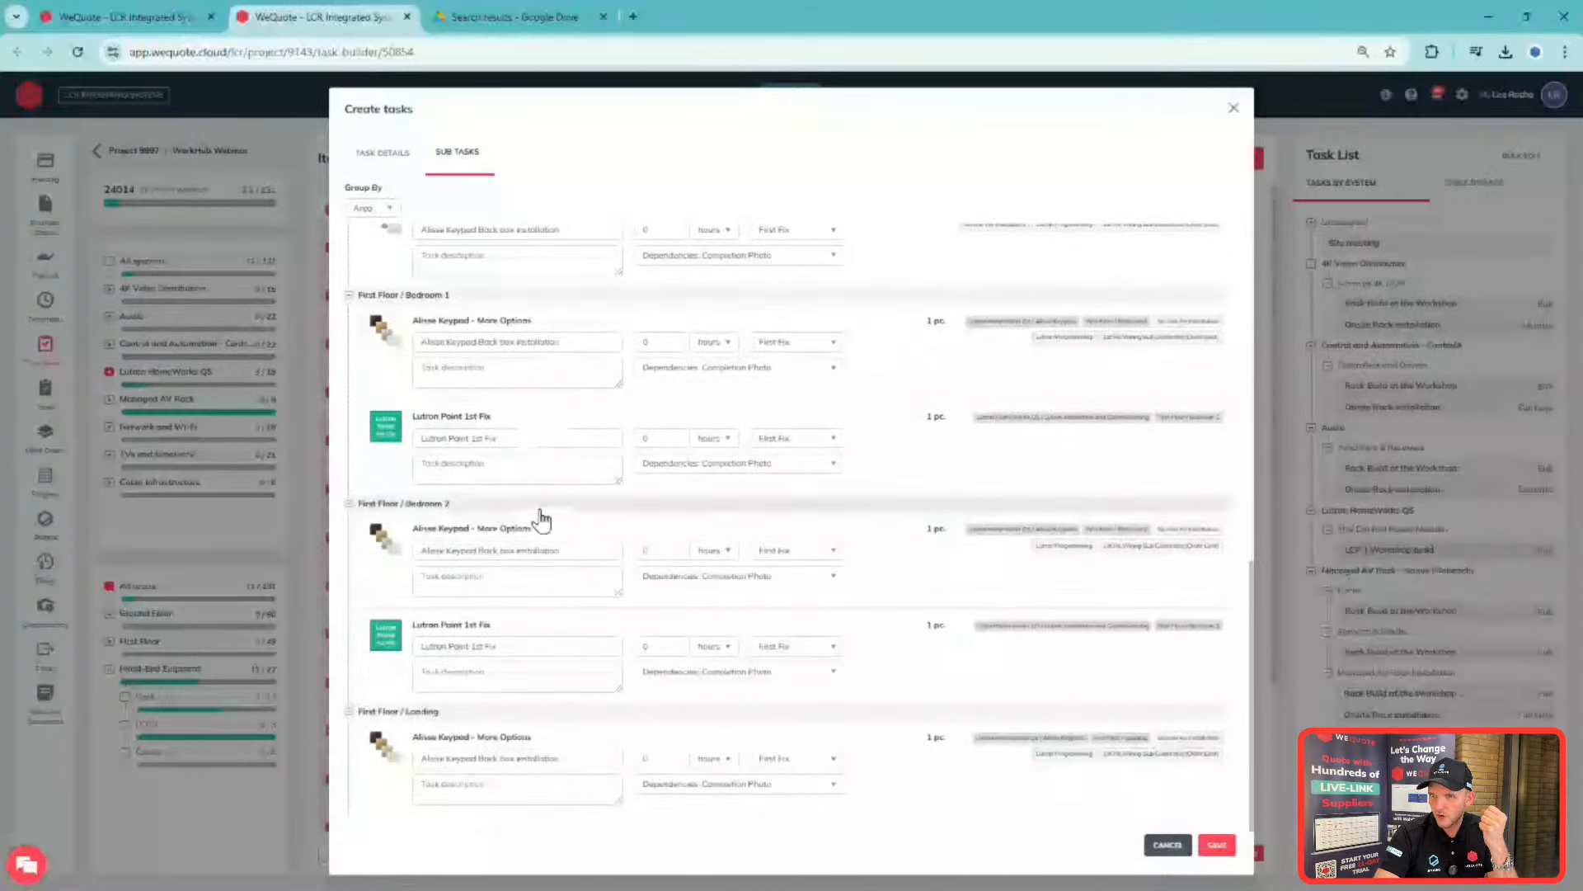
{"action": "scroll", "coordinate": [645, 579], "scroll_direction": "up", "scroll_amount": 1}
{"action": "scroll", "coordinate": [645, 579], "scroll_direction": "up", "scroll_amount": 8}
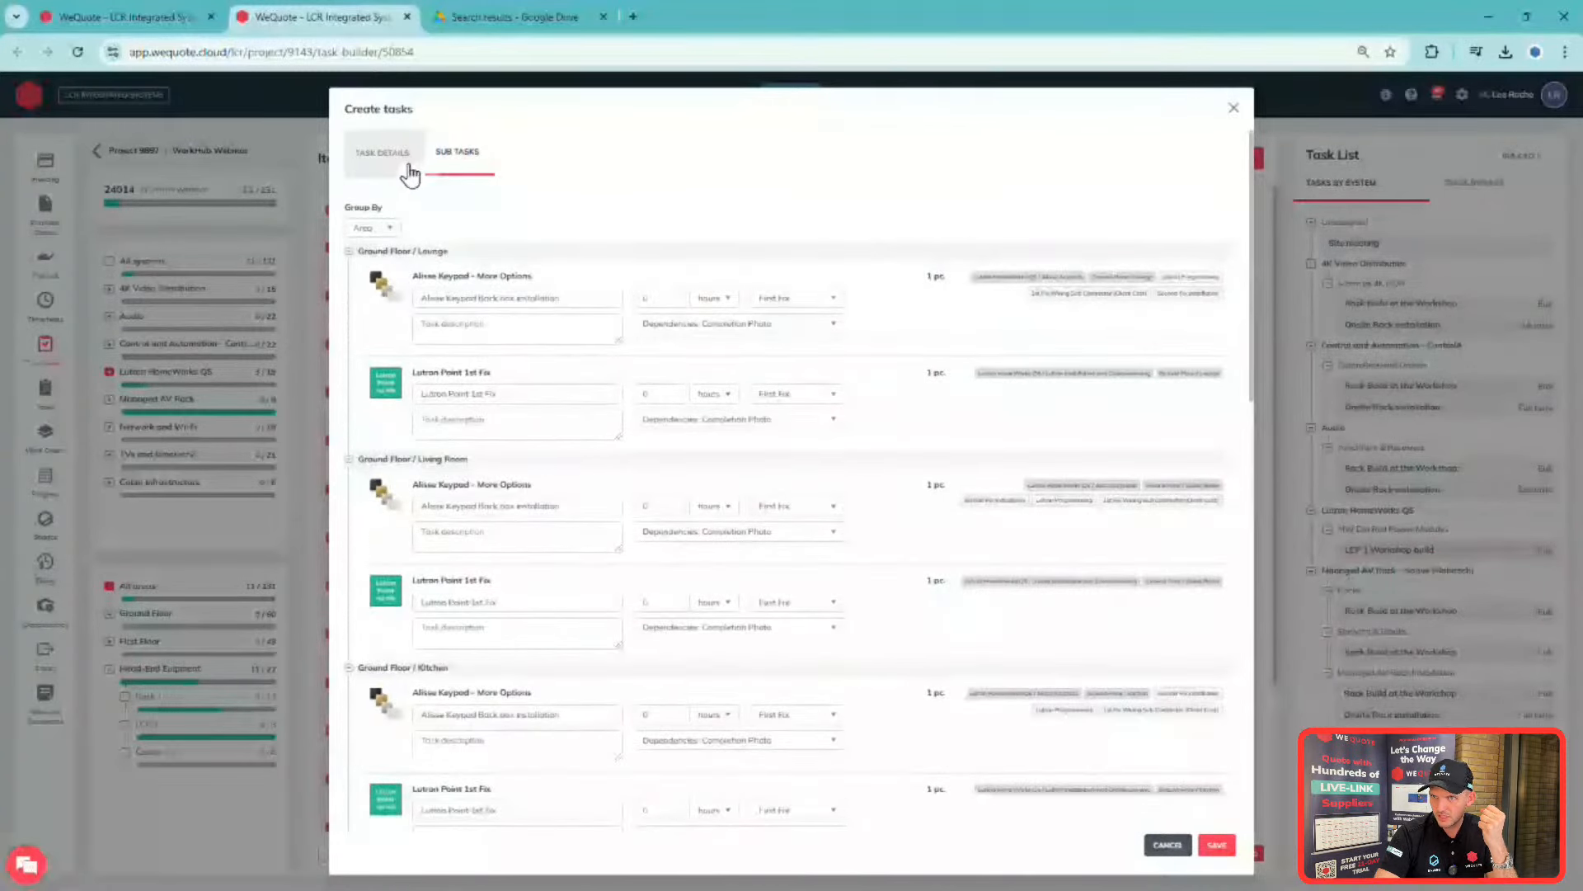
{"action": "left_click", "coordinate": [382, 152]}
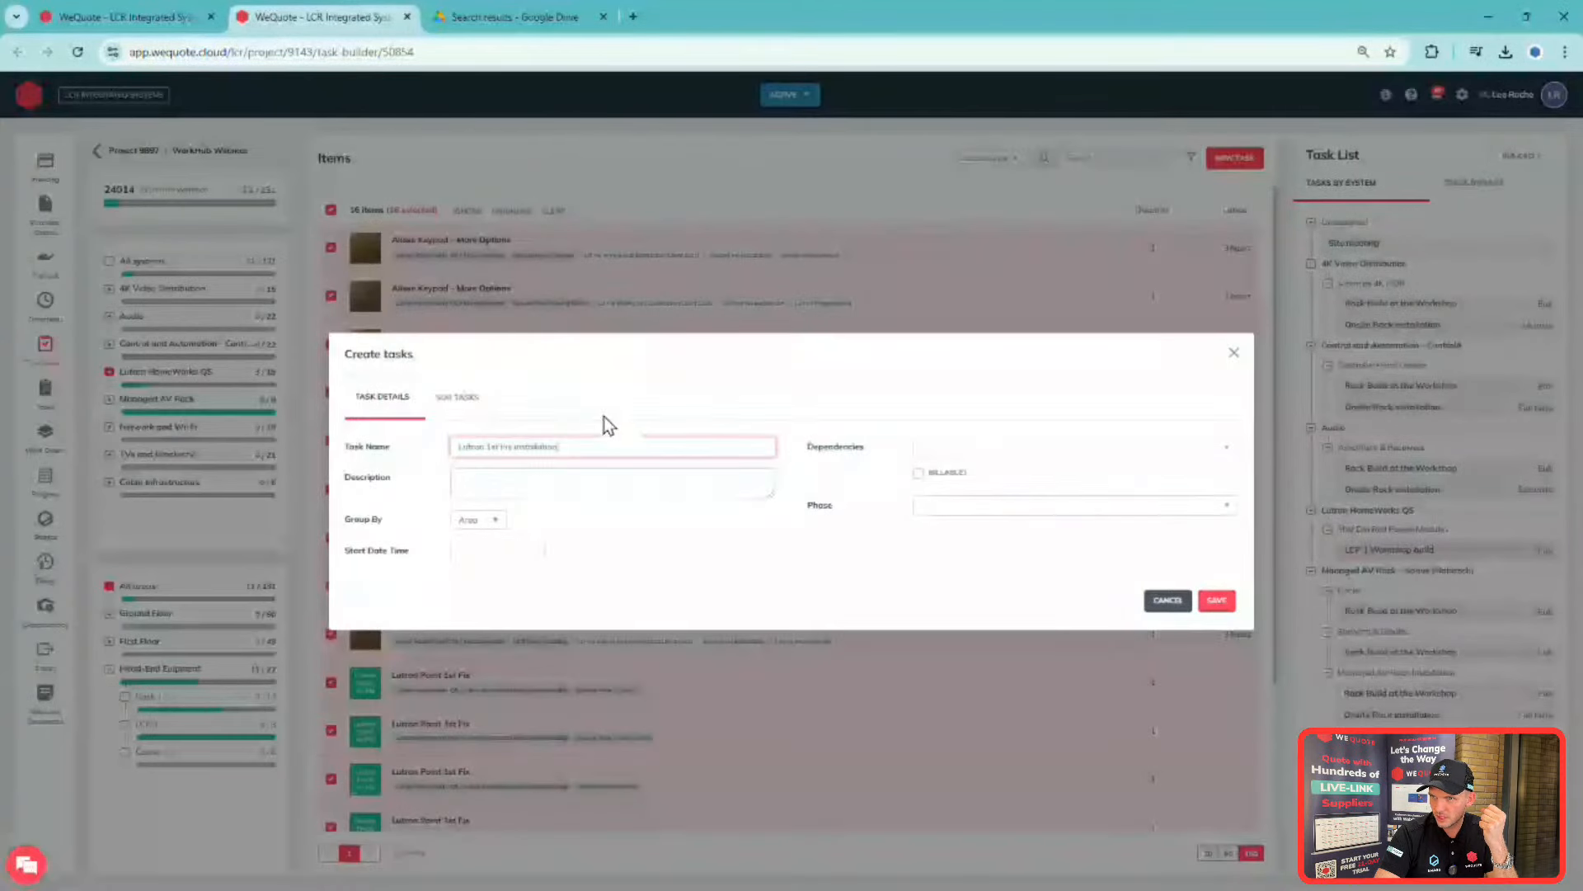
{"action": "left_click", "coordinate": [994, 448]}
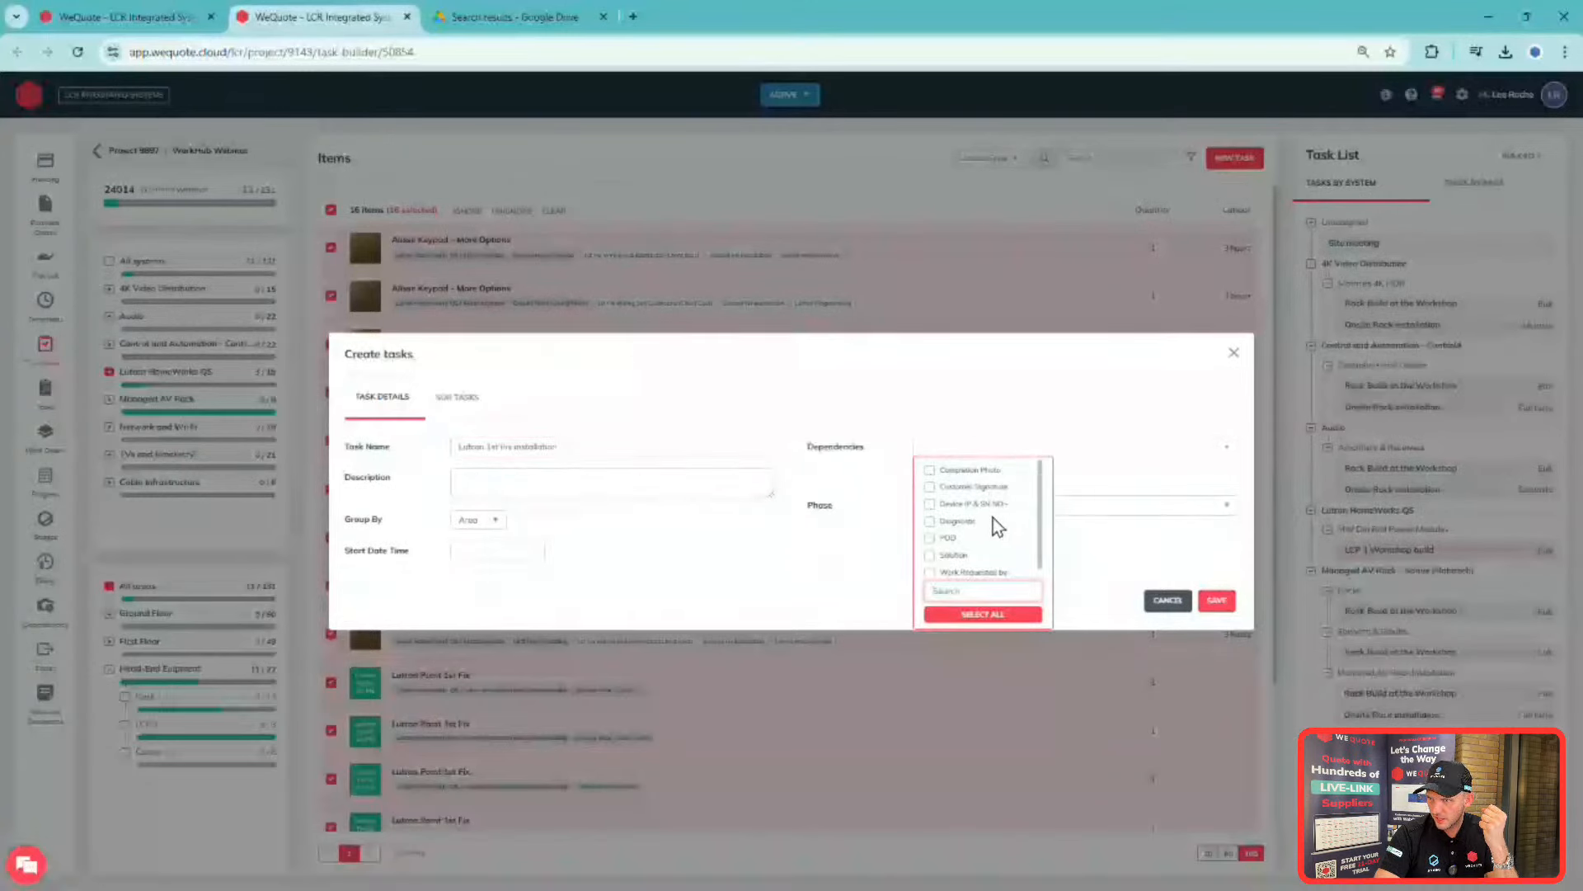
{"action": "left_click", "coordinate": [963, 487]}
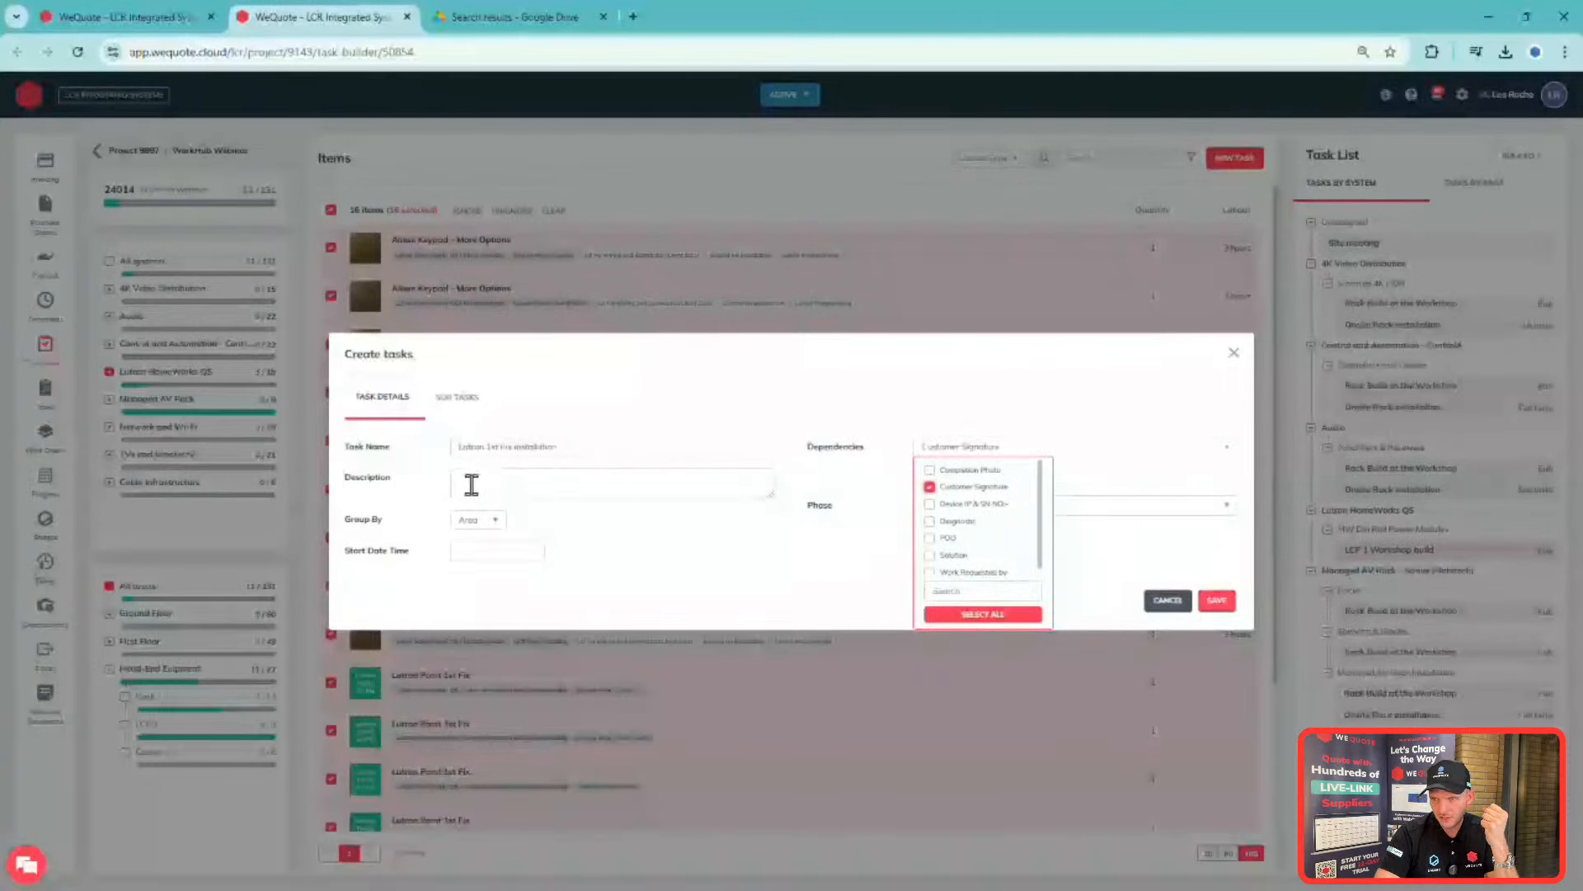
{"action": "left_click", "coordinate": [536, 484]}
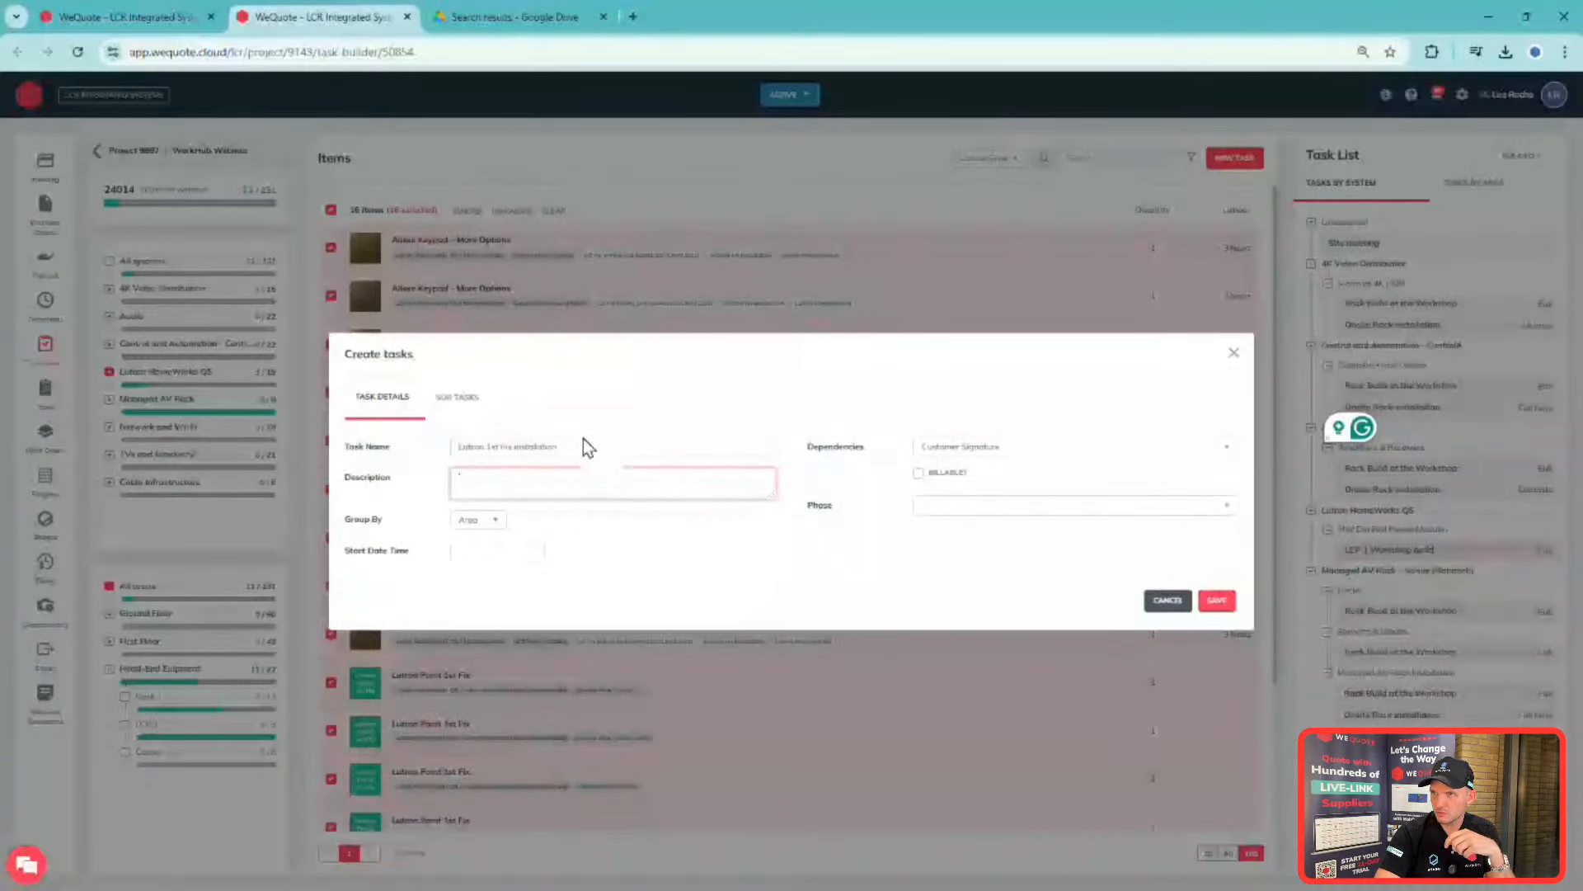
- Switch to Google Drive, close the sharing dialog of test rack.pdf and search the drive for "floor palns"
{"action": "left_click", "coordinate": [544, 21]}
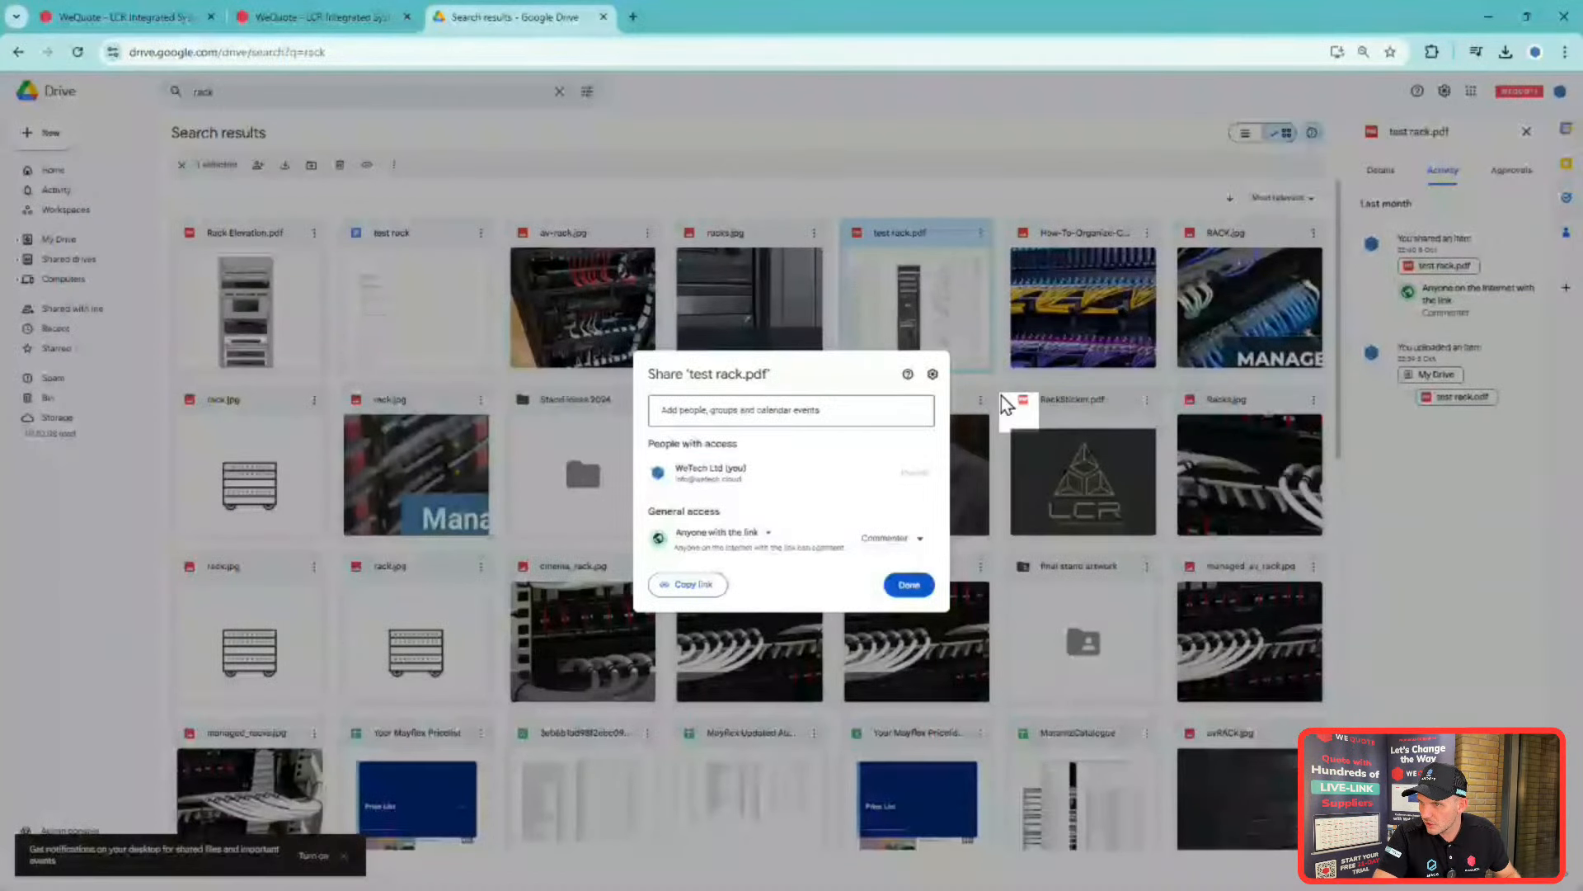
{"action": "left_click", "coordinate": [721, 148]}
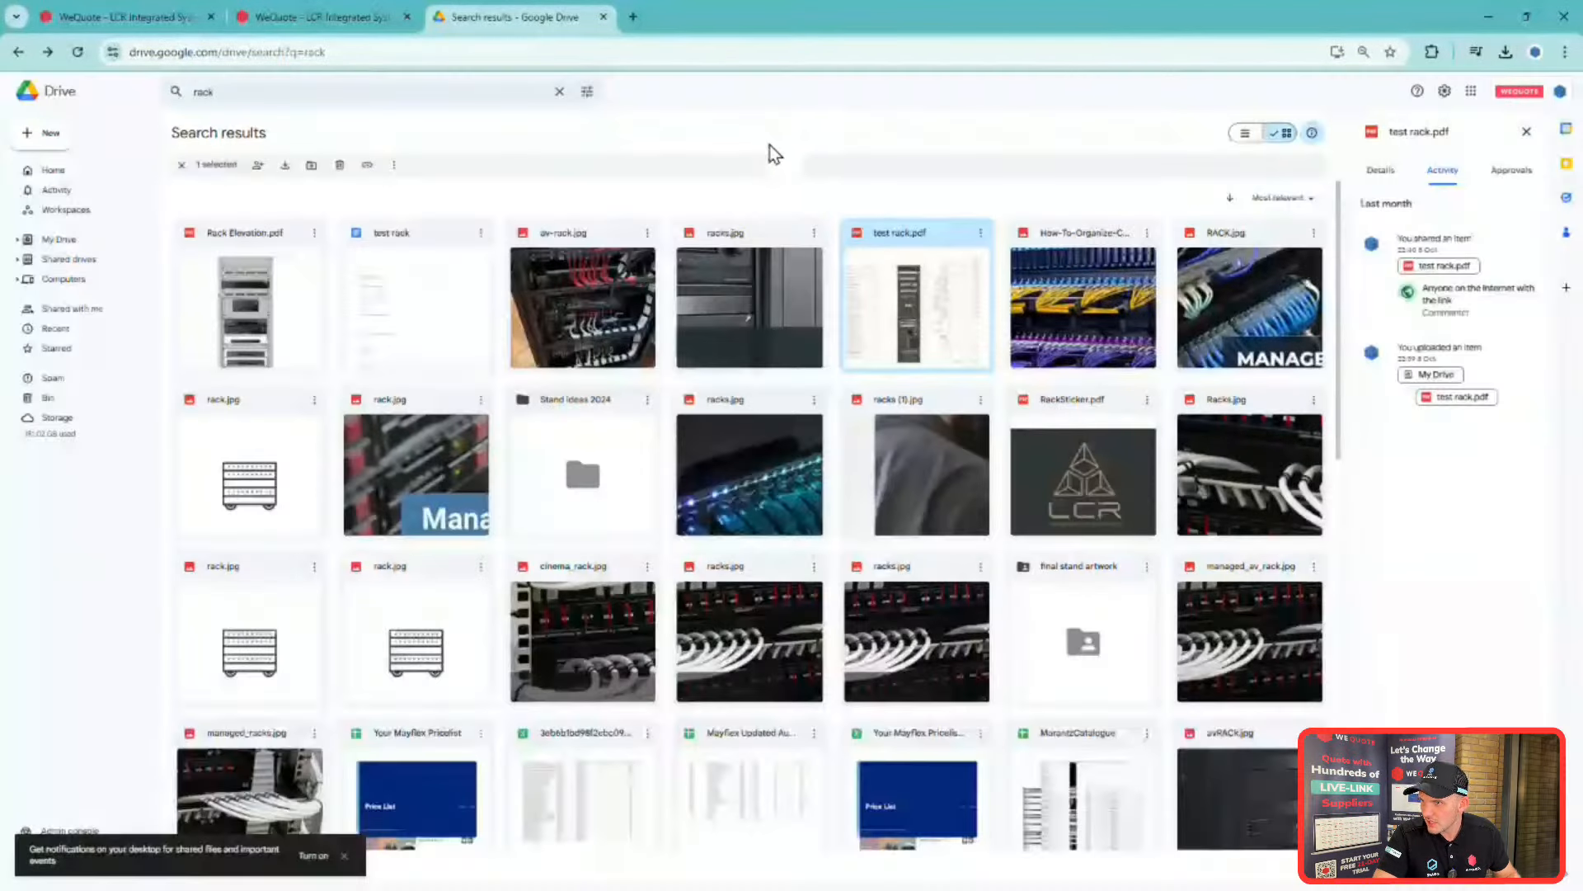
{"action": "left_click", "coordinate": [349, 80]}
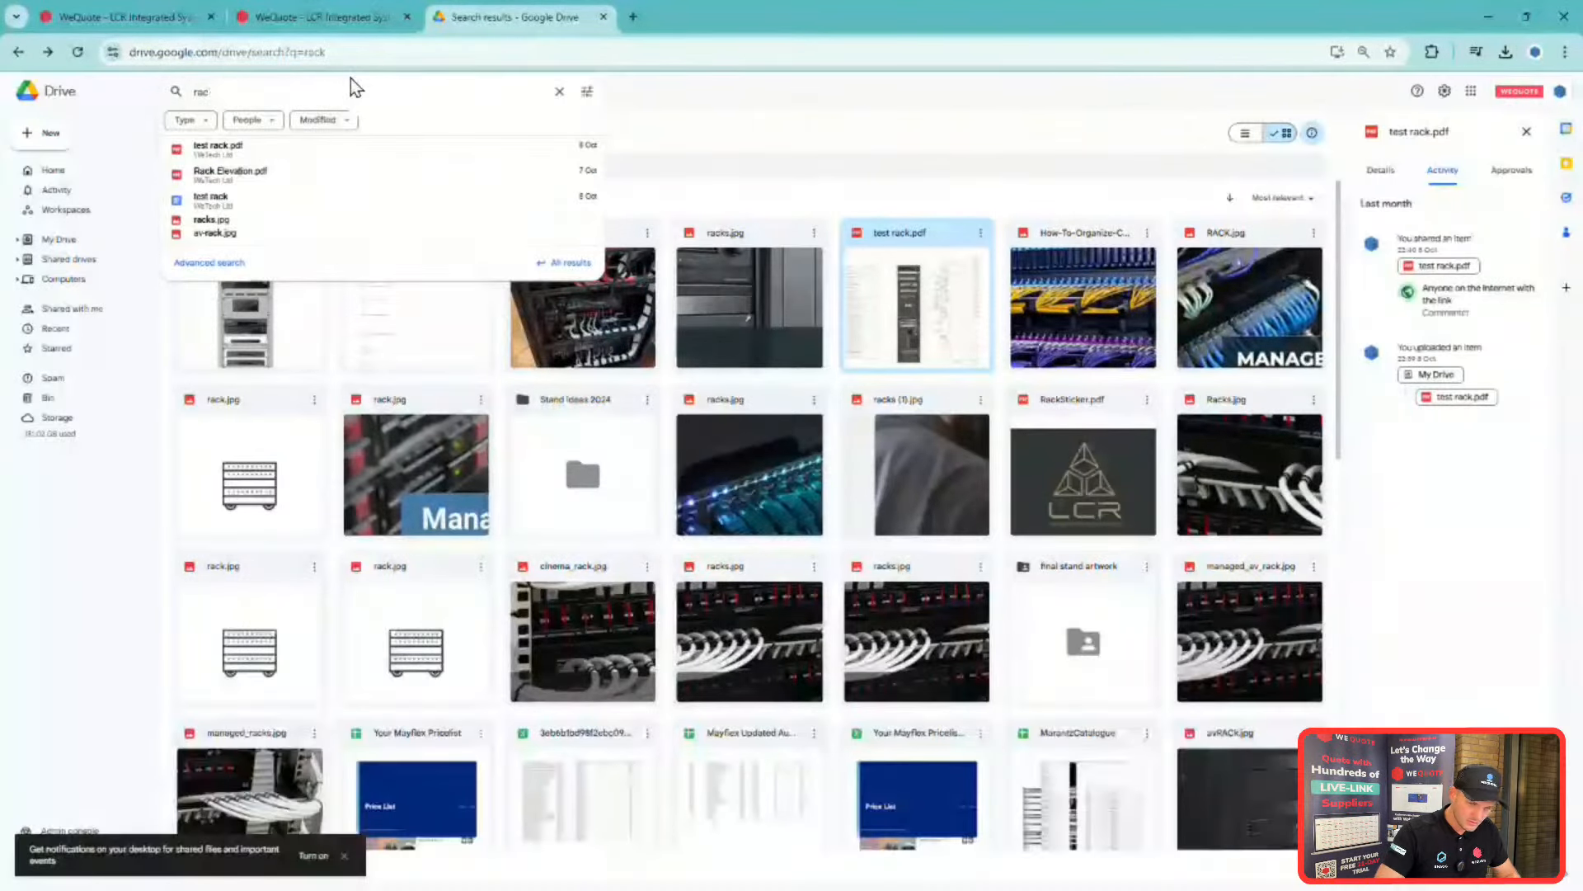
{"action": "key", "text": "BackSpace"}
{"action": "key", "text": "BackSpace"}
{"action": "key", "text": "BackSpace"}
{"action": "key", "text": "BackSpace"}
{"action": "type", "text": "r"}
{"action": "key", "text": "BackSpace"}
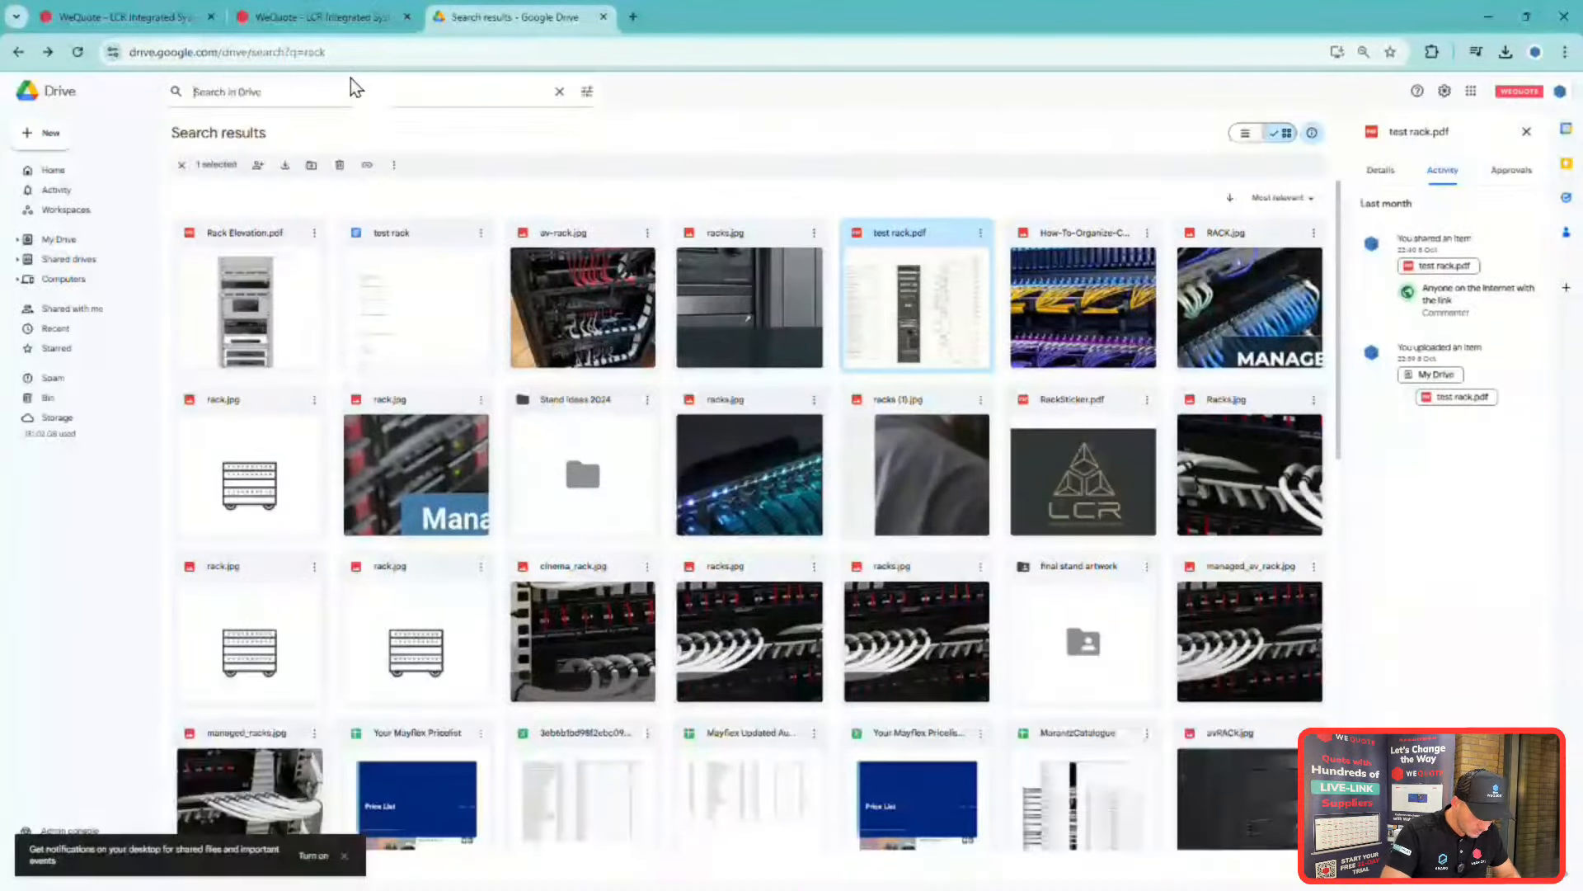
{"action": "type", "text": "fl"}
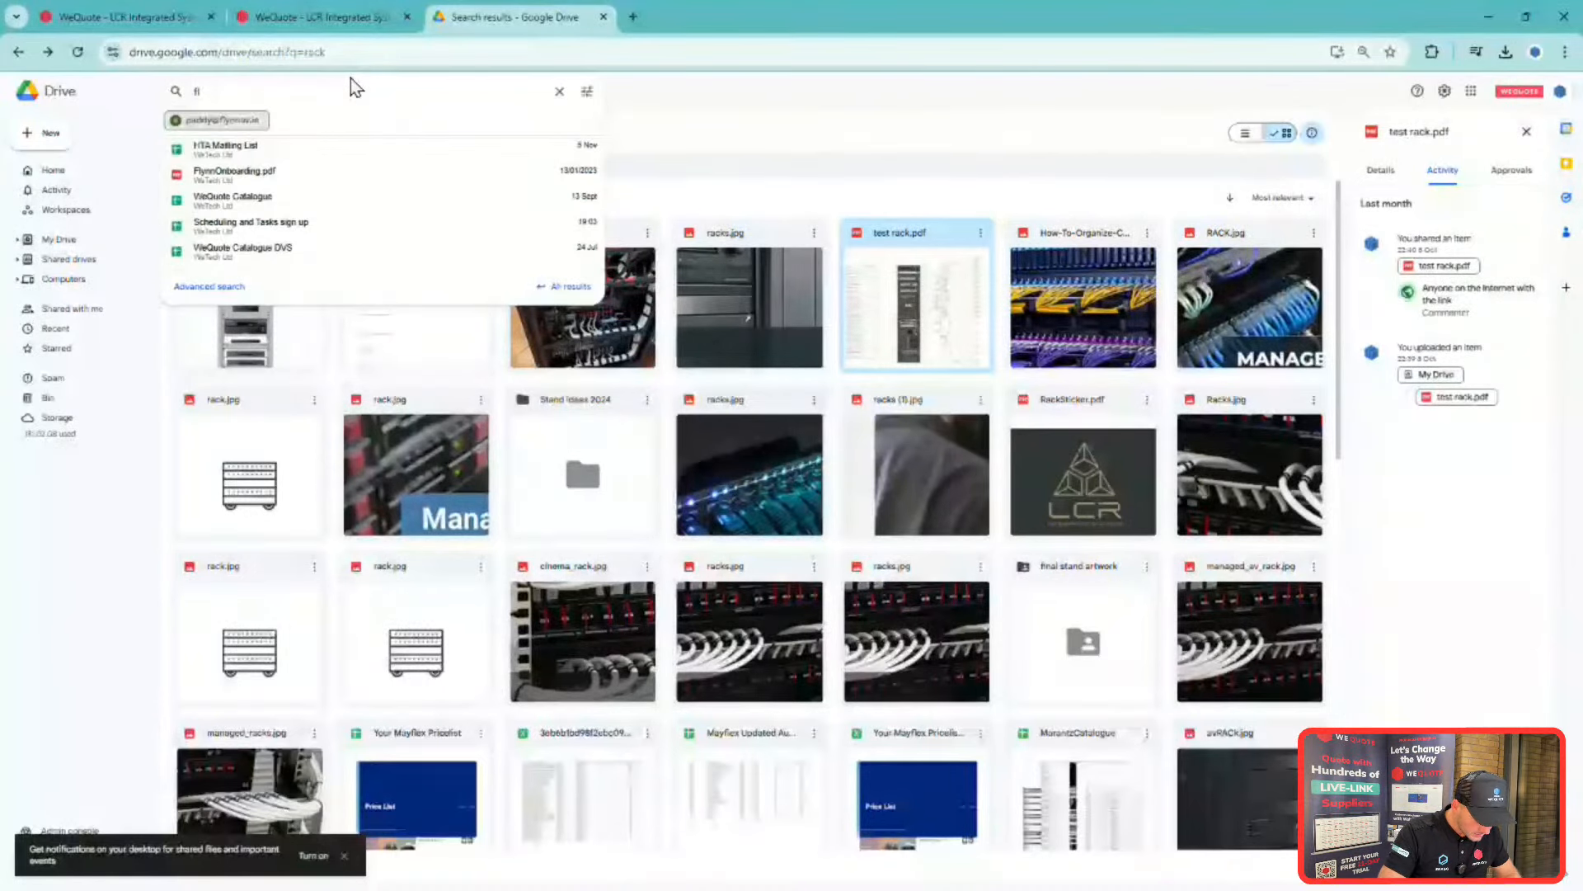
{"action": "type", "text": "oor palns"}
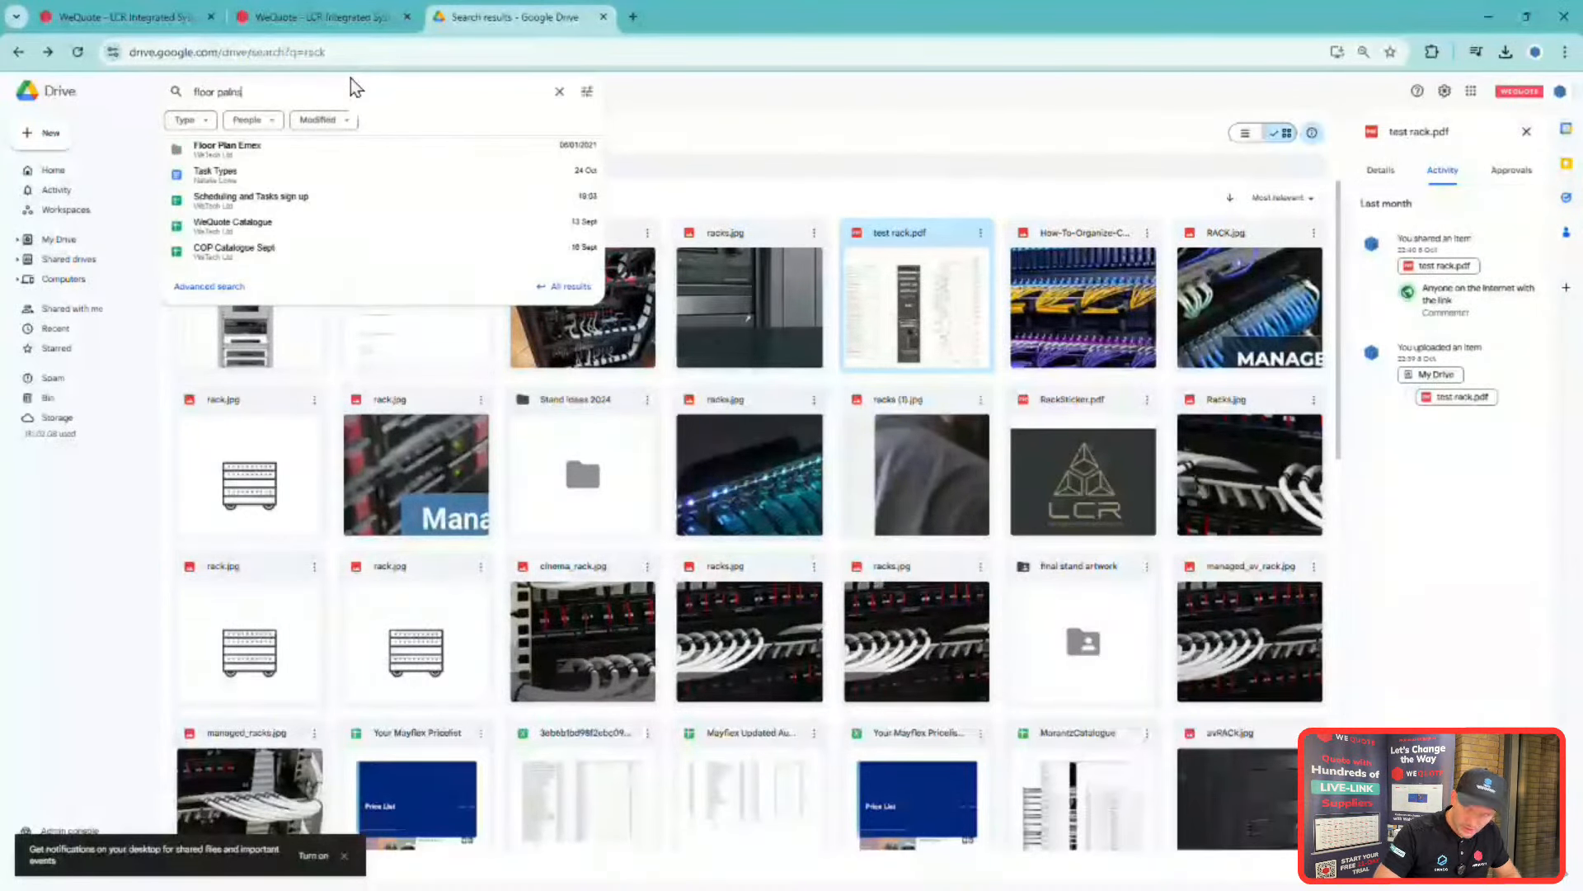
{"action": "key", "text": "Return"}
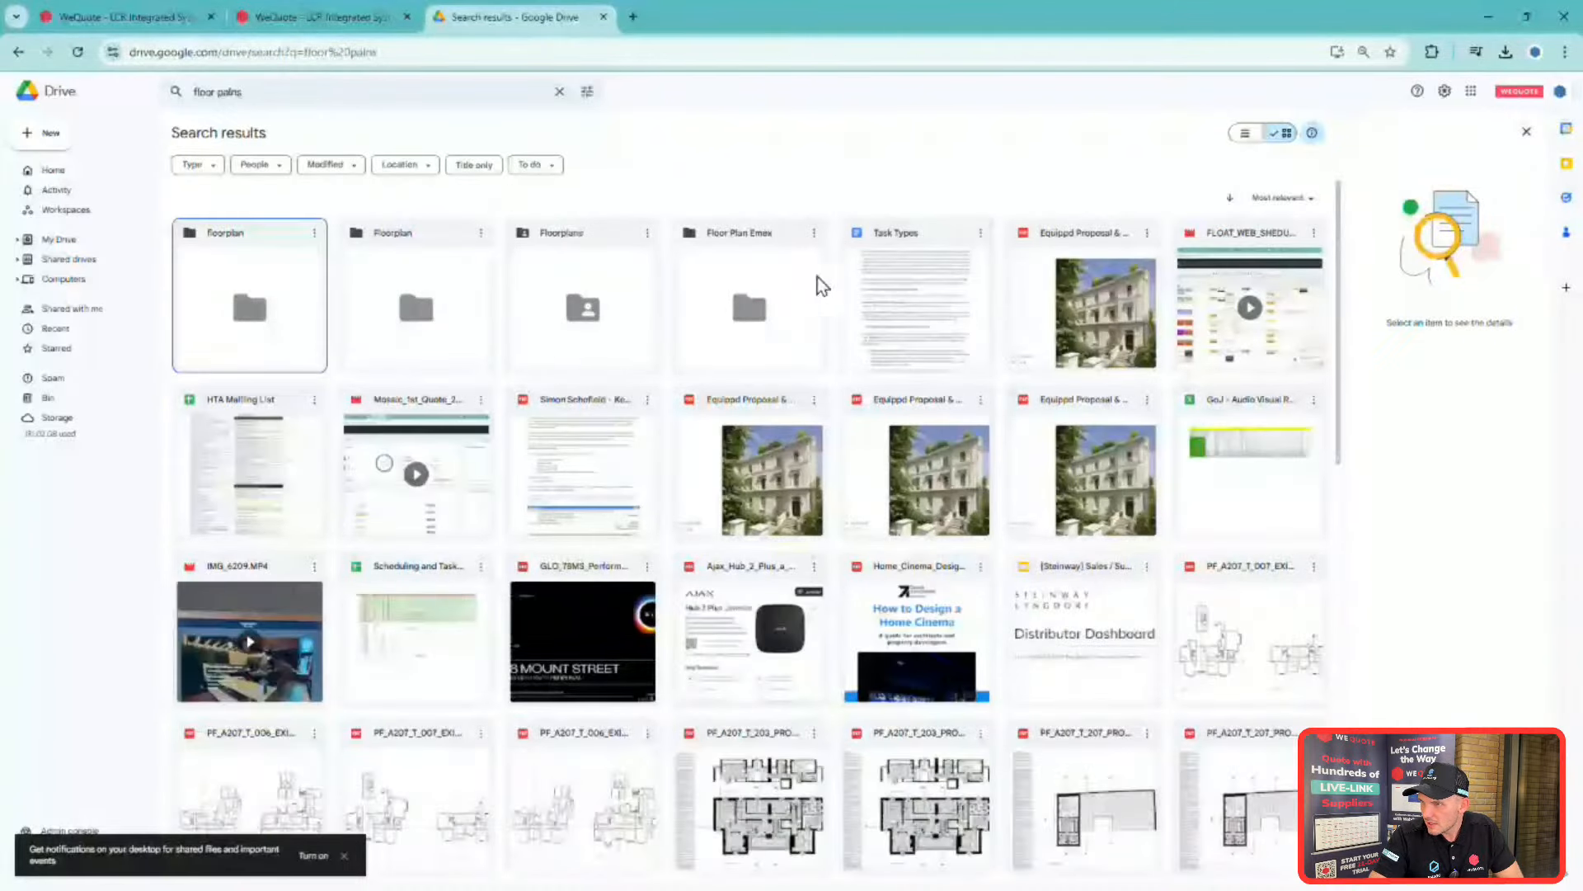
- Share the first PF_A207_T_203 proposed second floor plan PDF with anyone who has the link, and copy its link
{"action": "scroll", "coordinate": [616, 287], "scroll_direction": "down", "scroll_amount": 3}
{"action": "scroll", "coordinate": [615, 285], "scroll_direction": "down", "scroll_amount": 4}
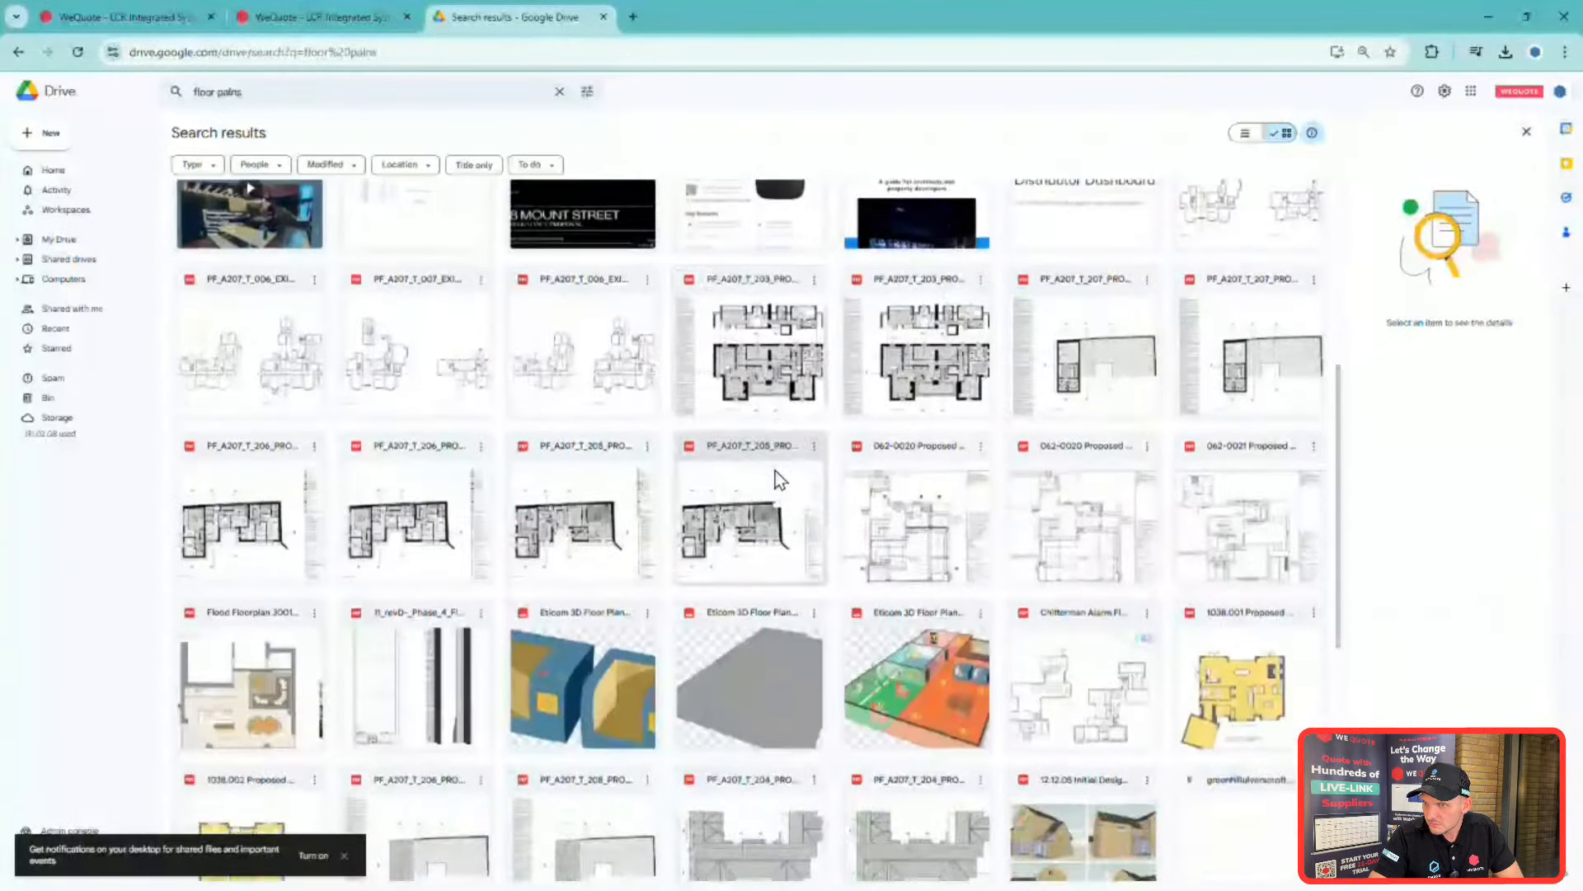
{"action": "scroll", "coordinate": [815, 379], "scroll_direction": "up", "scroll_amount": 2}
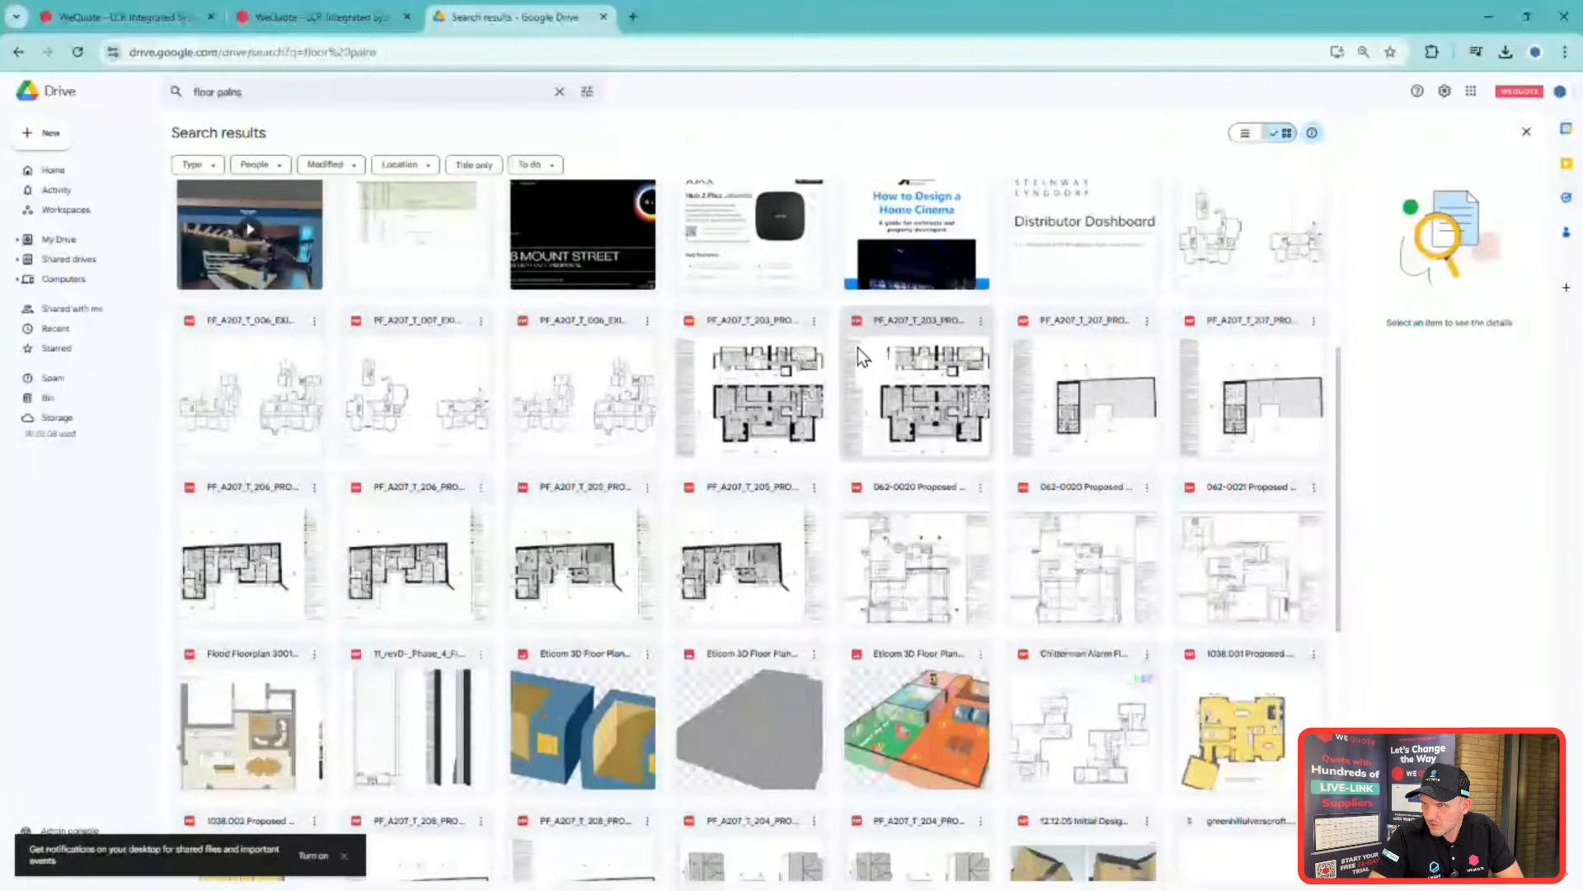
{"action": "left_click", "coordinate": [816, 324]}
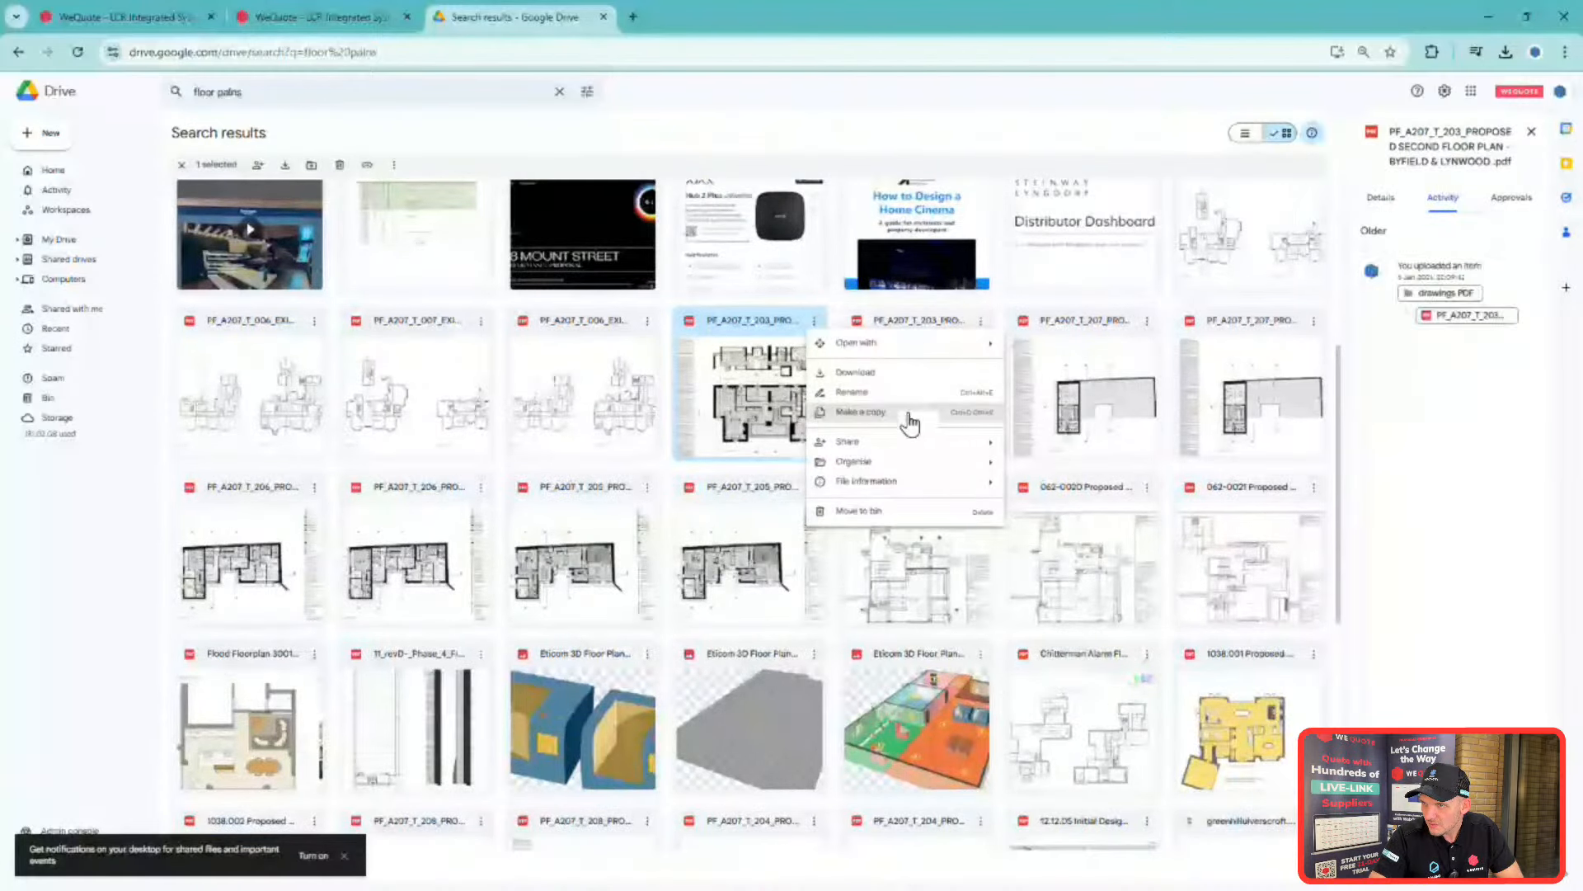
{"action": "mouse_move", "coordinate": [925, 445]}
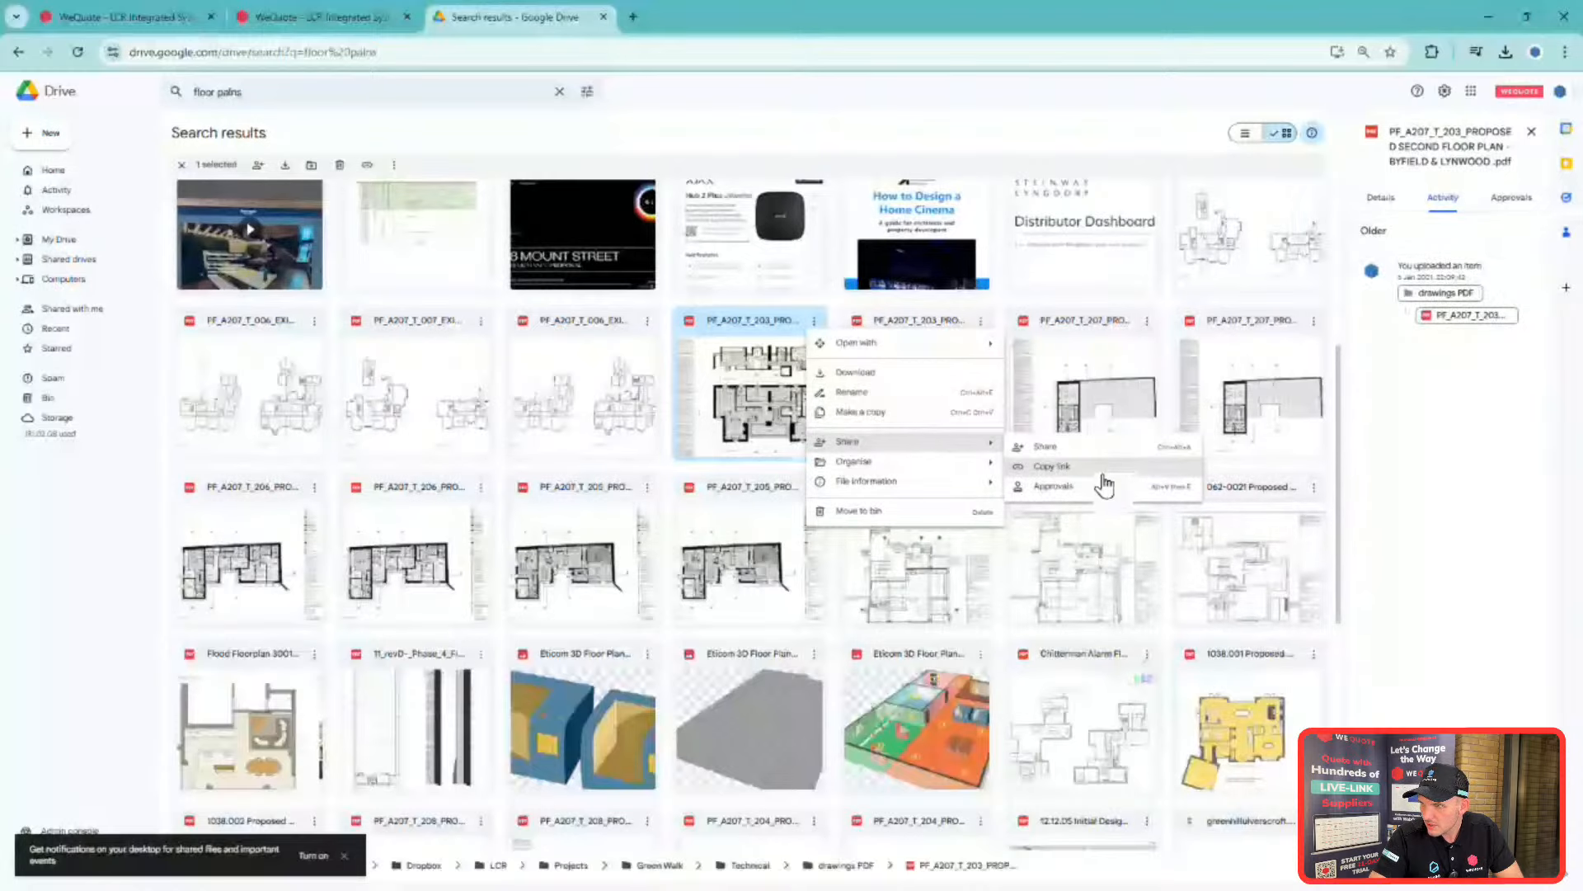
{"action": "left_click", "coordinate": [1071, 446]}
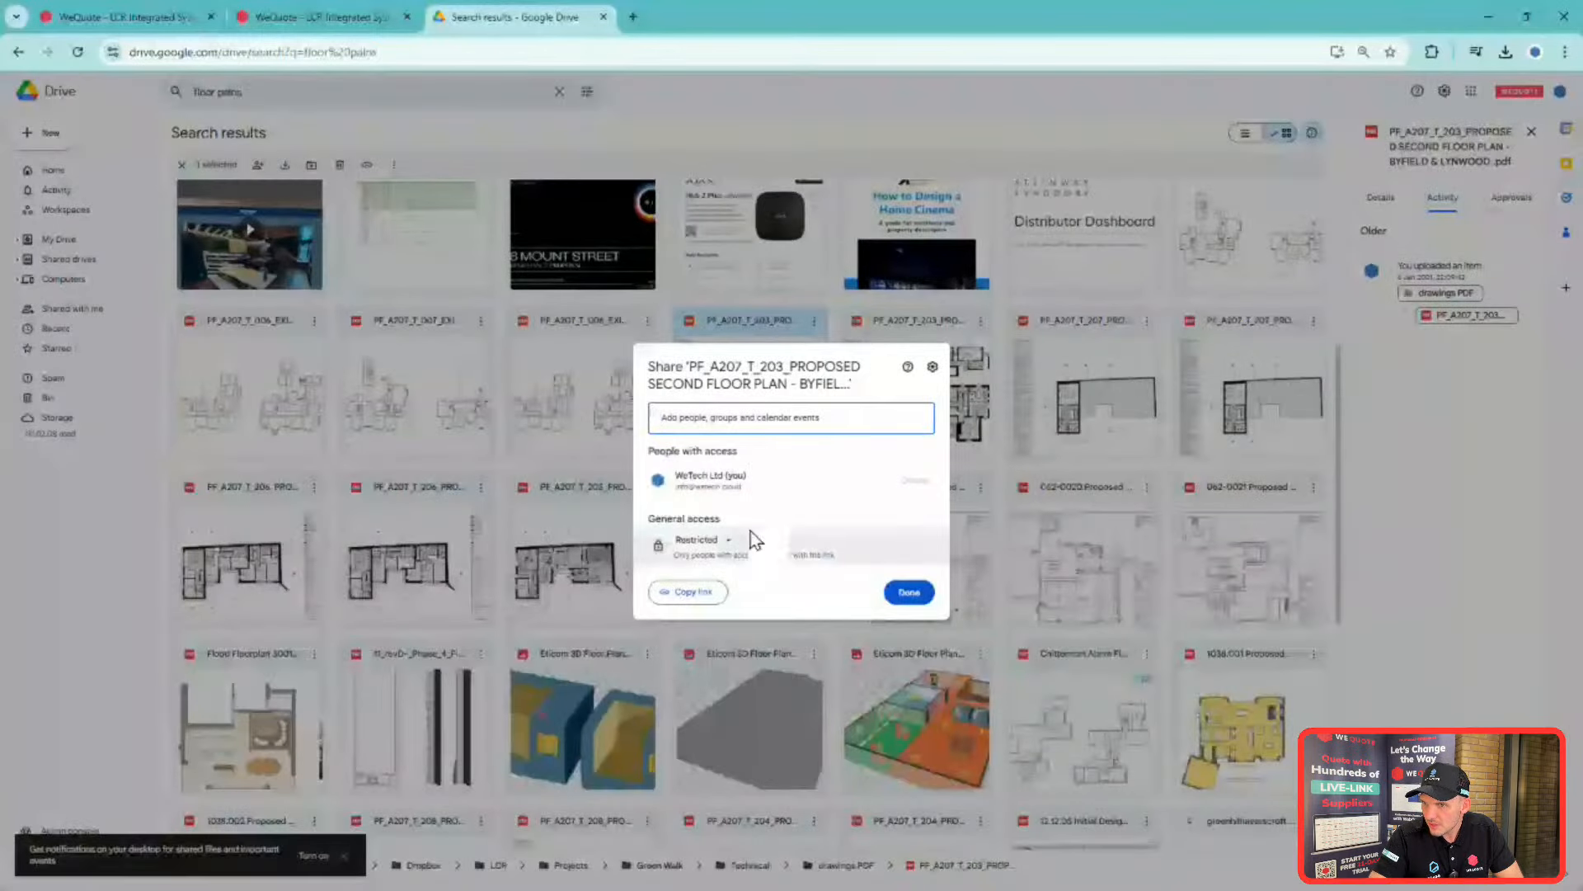
{"action": "left_click", "coordinate": [728, 546]}
{"action": "left_click", "coordinate": [779, 653]}
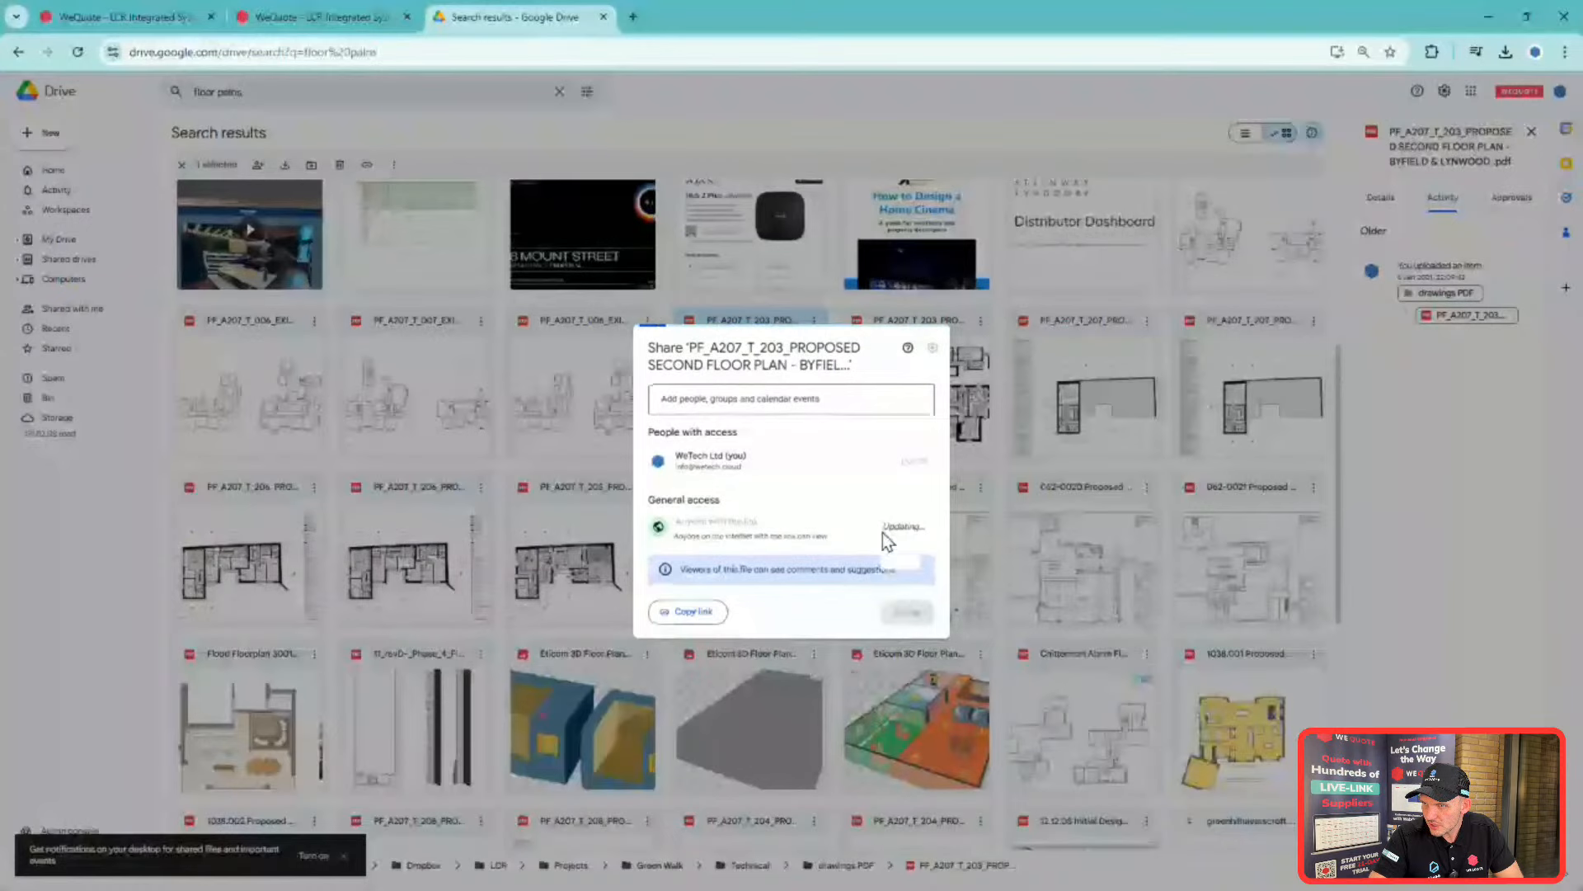
{"action": "left_click", "coordinate": [693, 613]}
- Switch back to WeQuote, paste the floor plan link into the Lutron 1st Fix task's description, set its phase to First Fix and save
{"action": "left_click", "coordinate": [303, 18]}
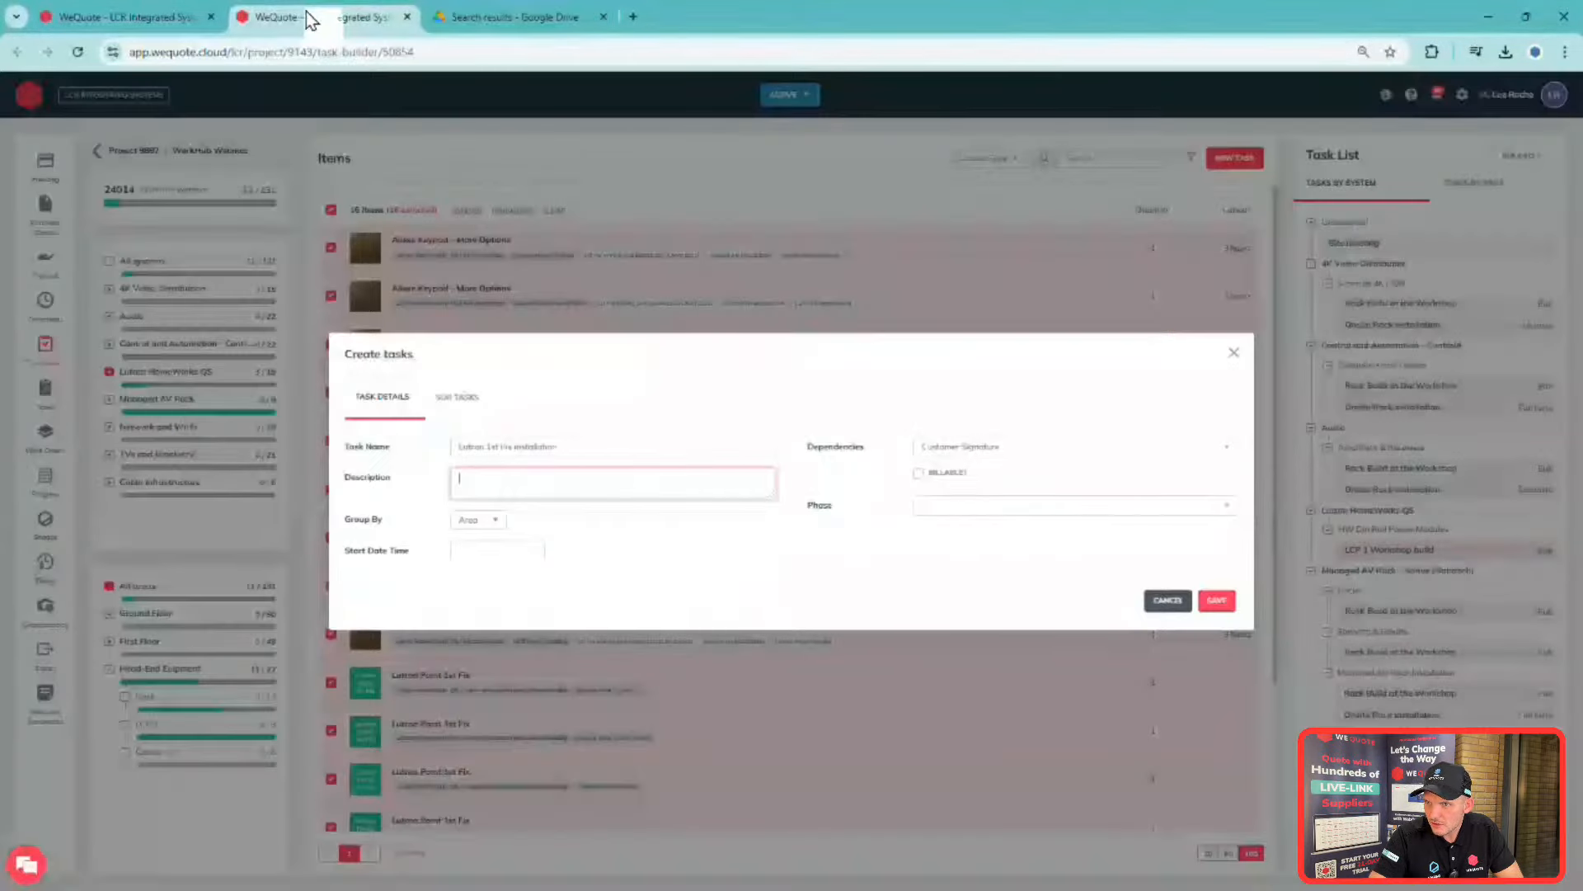
{"action": "right_click", "coordinate": [562, 486]}
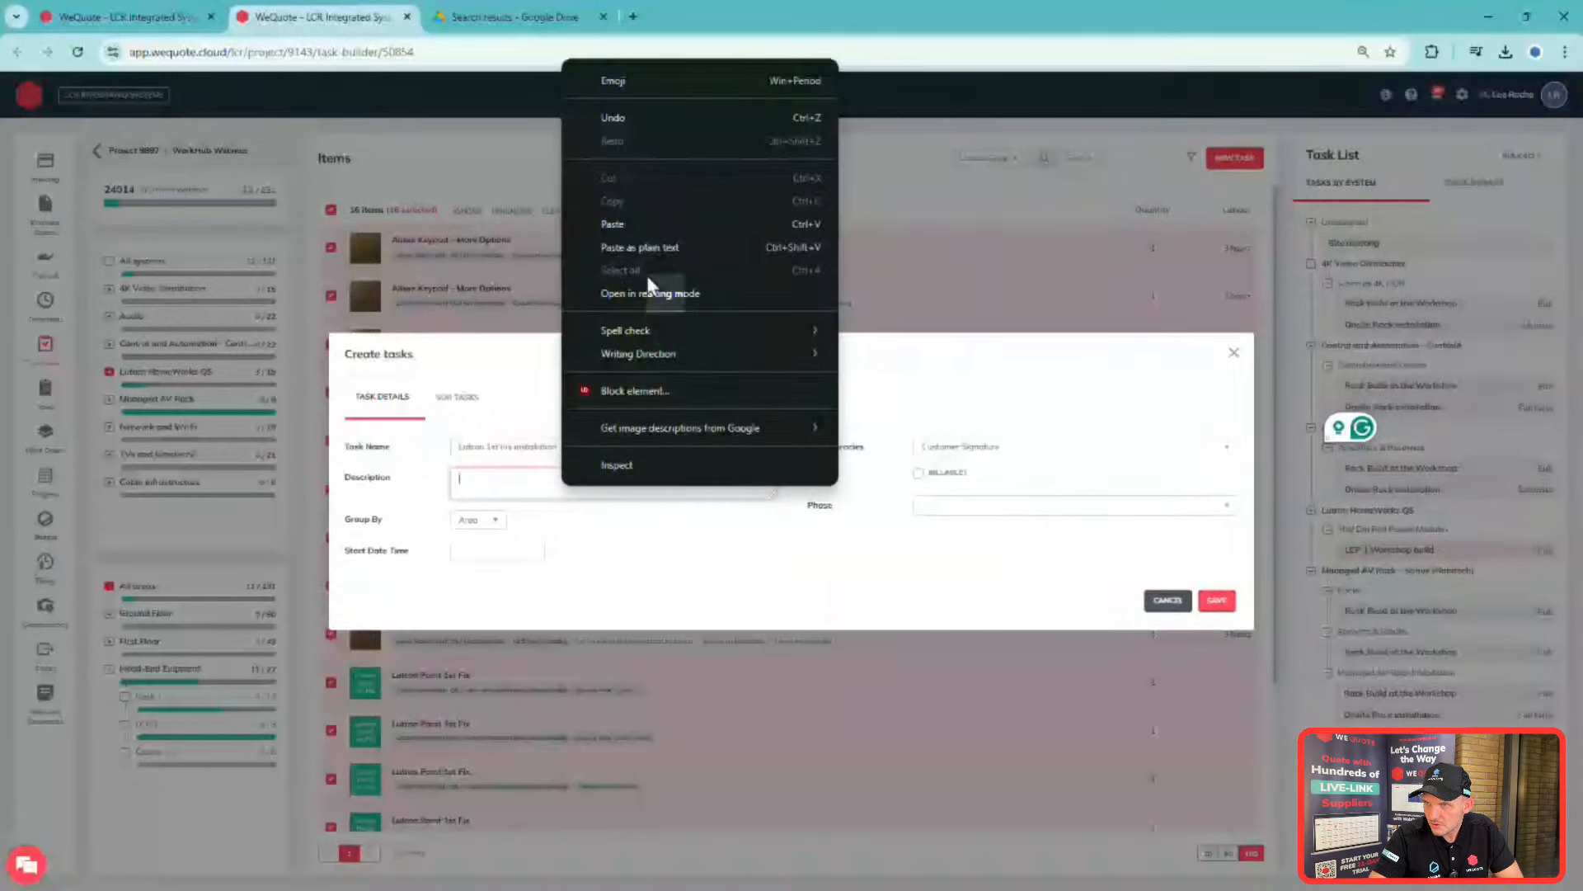
{"action": "left_click", "coordinate": [642, 230]}
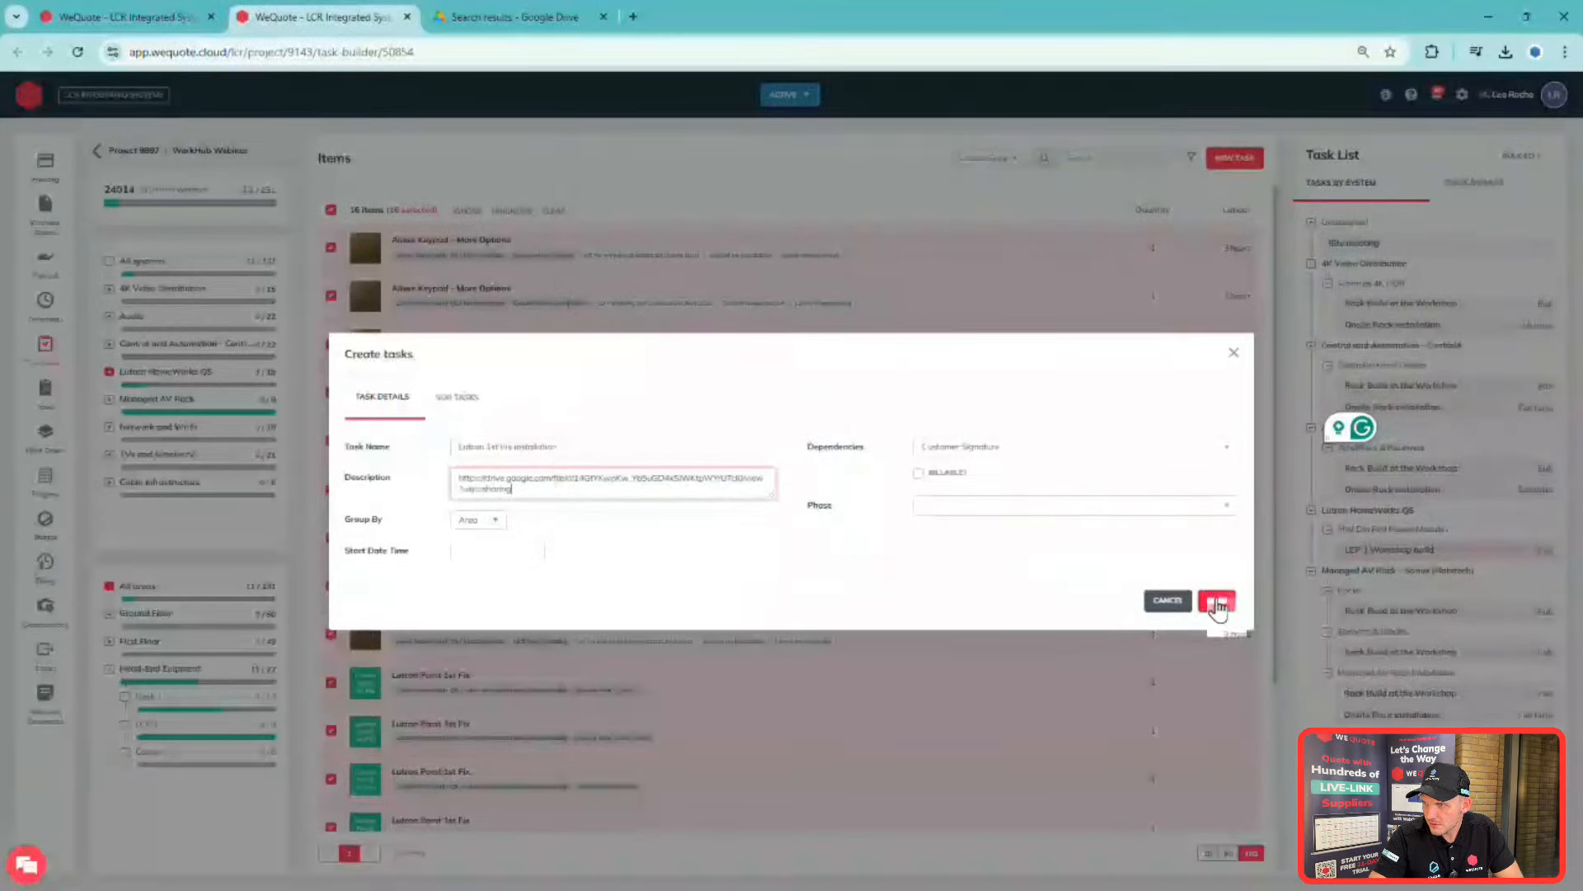
{"action": "left_click", "coordinate": [1189, 506]}
{"action": "left_click", "coordinate": [1186, 568]}
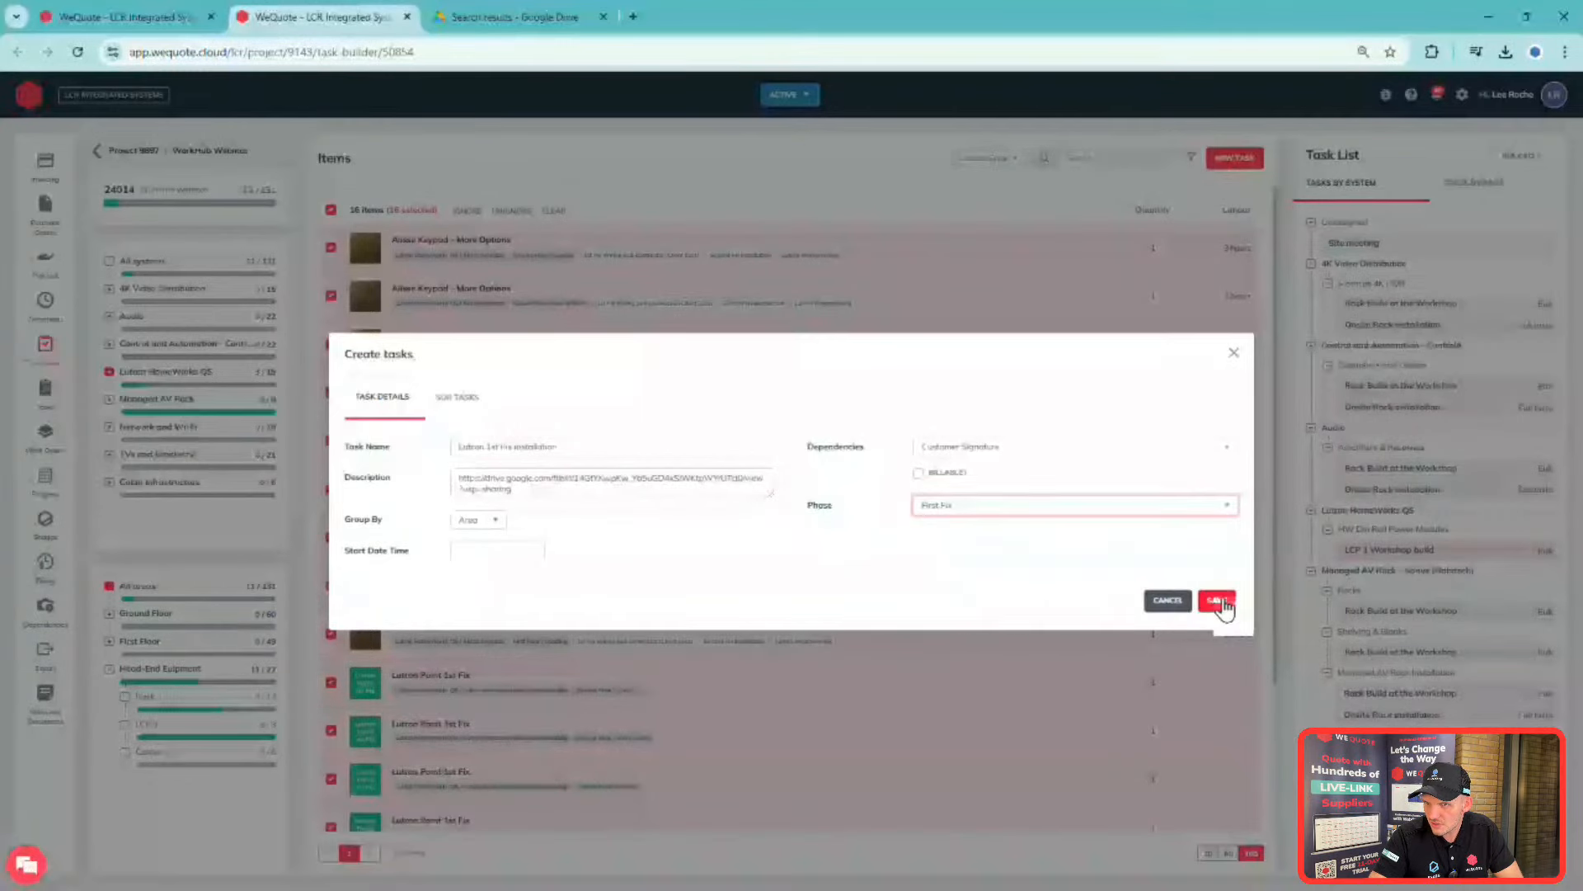
{"action": "left_click", "coordinate": [1221, 603]}
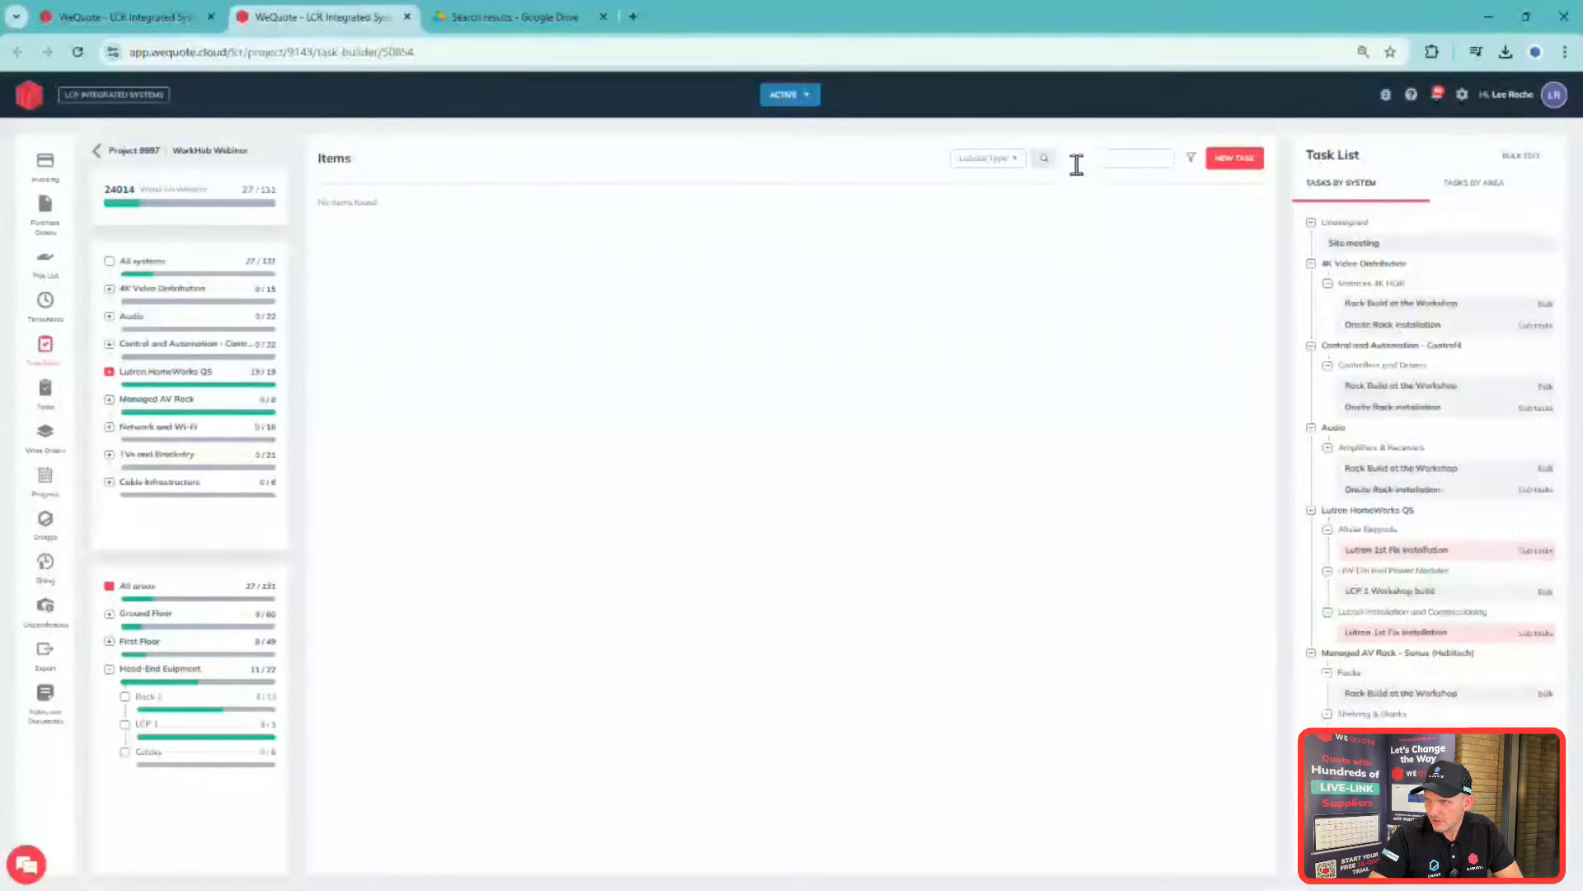
- Show the 4K Video Distribution items and select all seven TV Point 1st Fix items
{"action": "left_click", "coordinate": [1015, 161]}
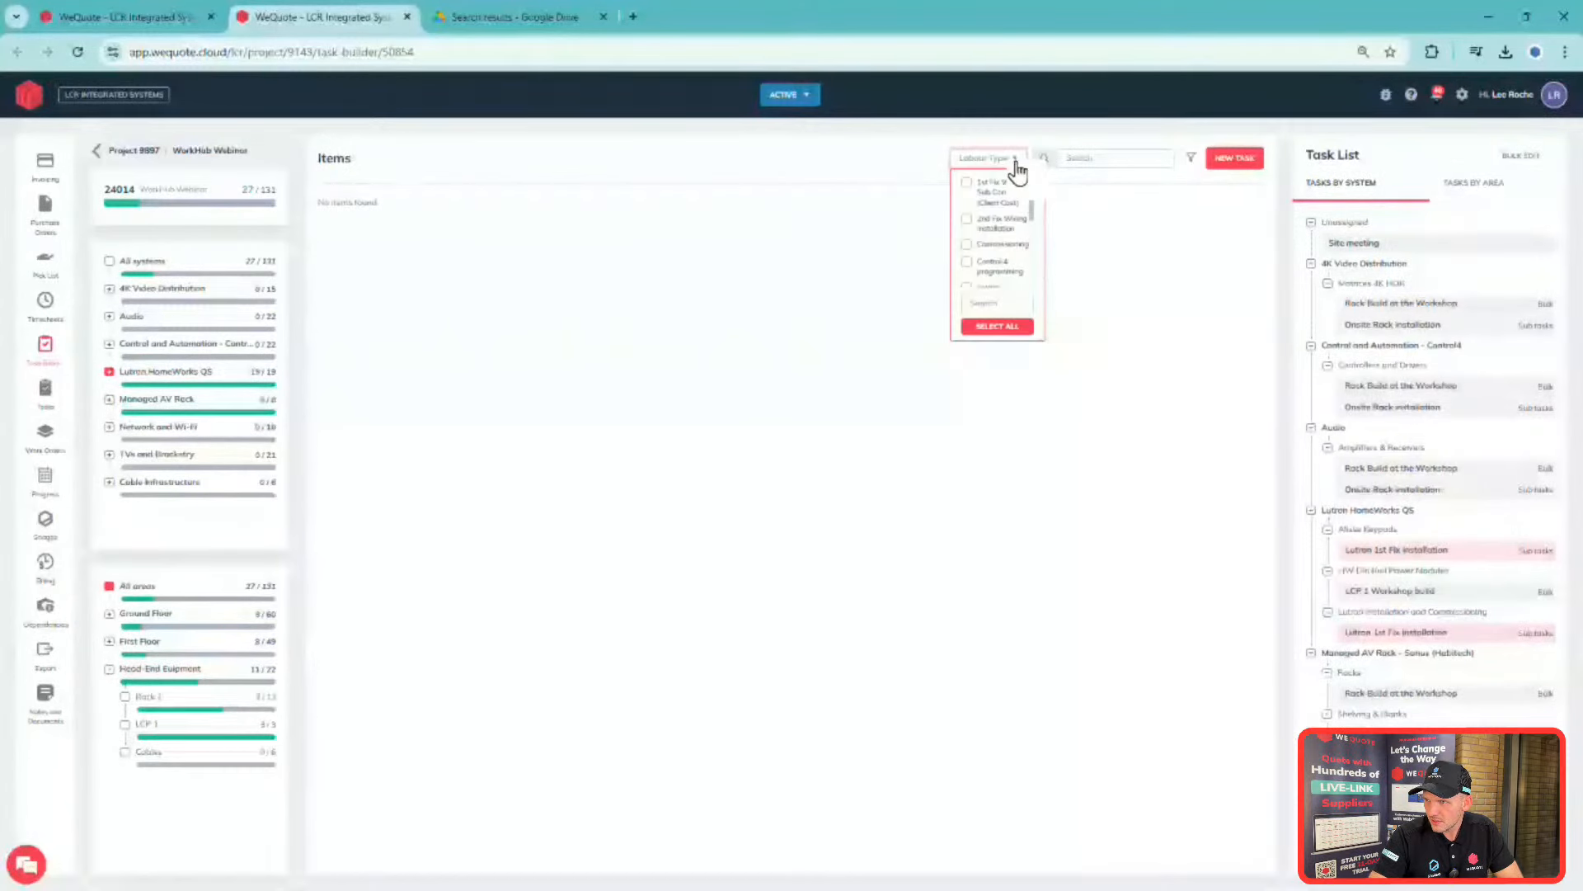
{"action": "left_click", "coordinate": [196, 375]}
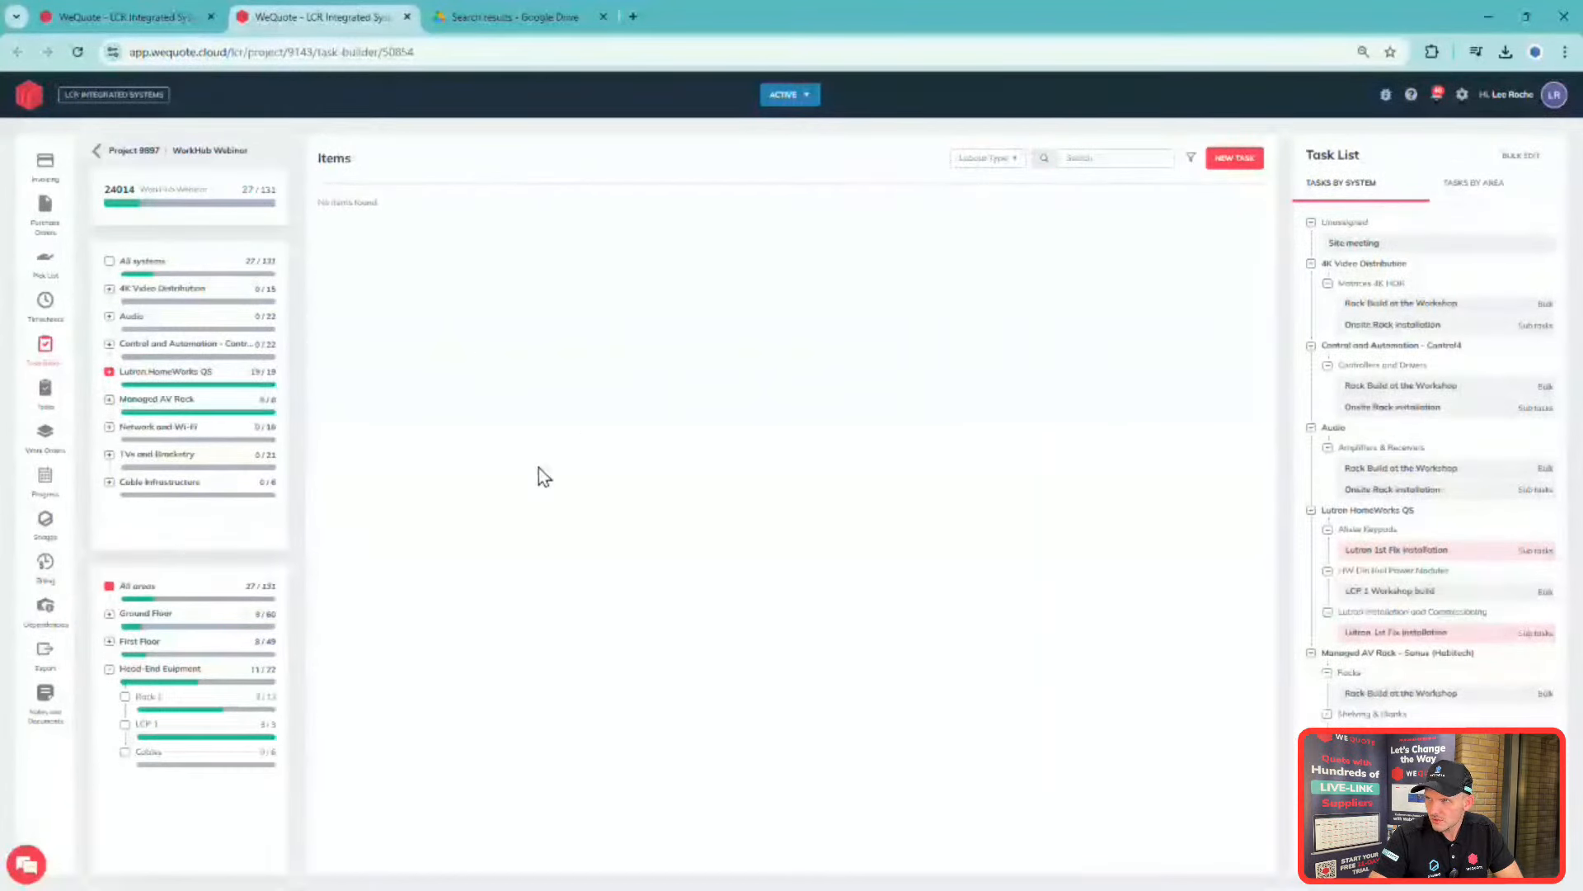
{"action": "left_click", "coordinate": [165, 293]}
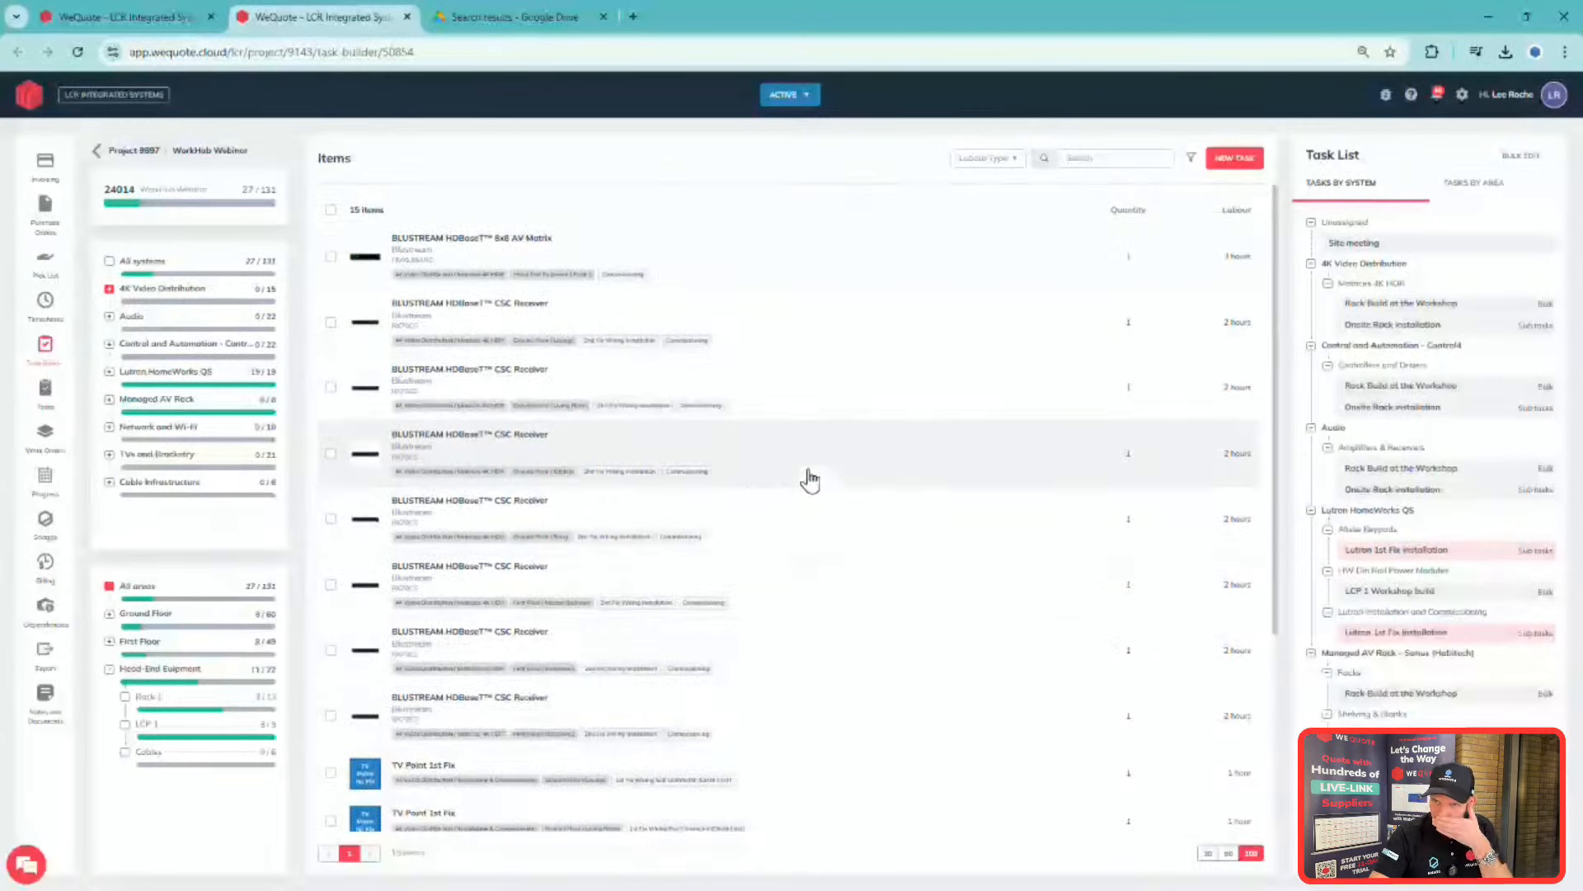
{"action": "scroll", "coordinate": [738, 453], "scroll_direction": "down", "scroll_amount": 3}
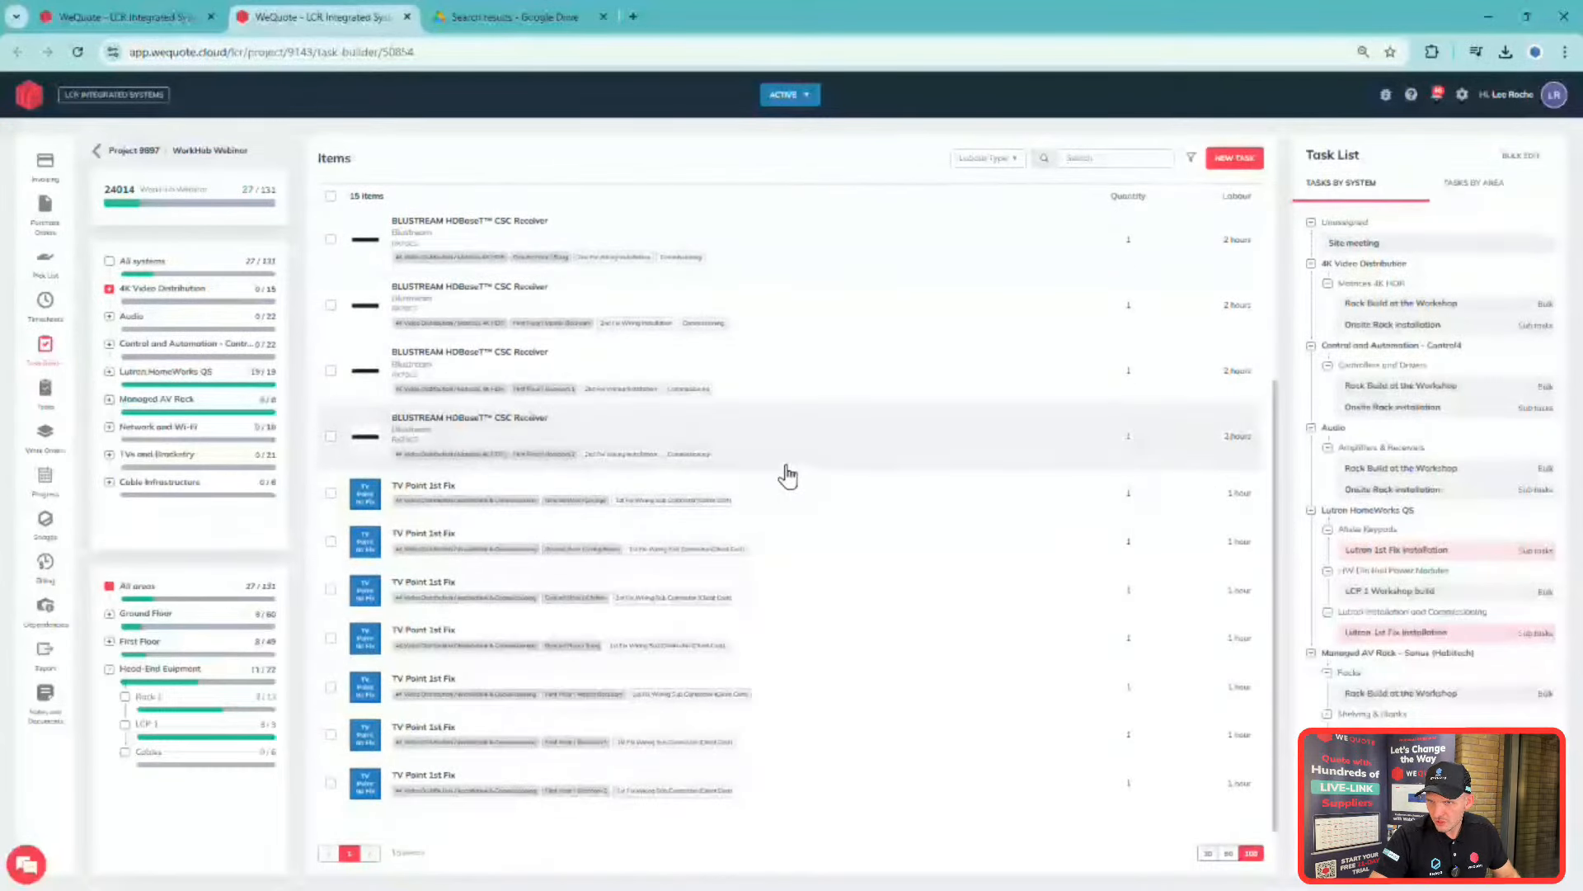
{"action": "scroll", "coordinate": [459, 495], "scroll_direction": "up", "scroll_amount": 3}
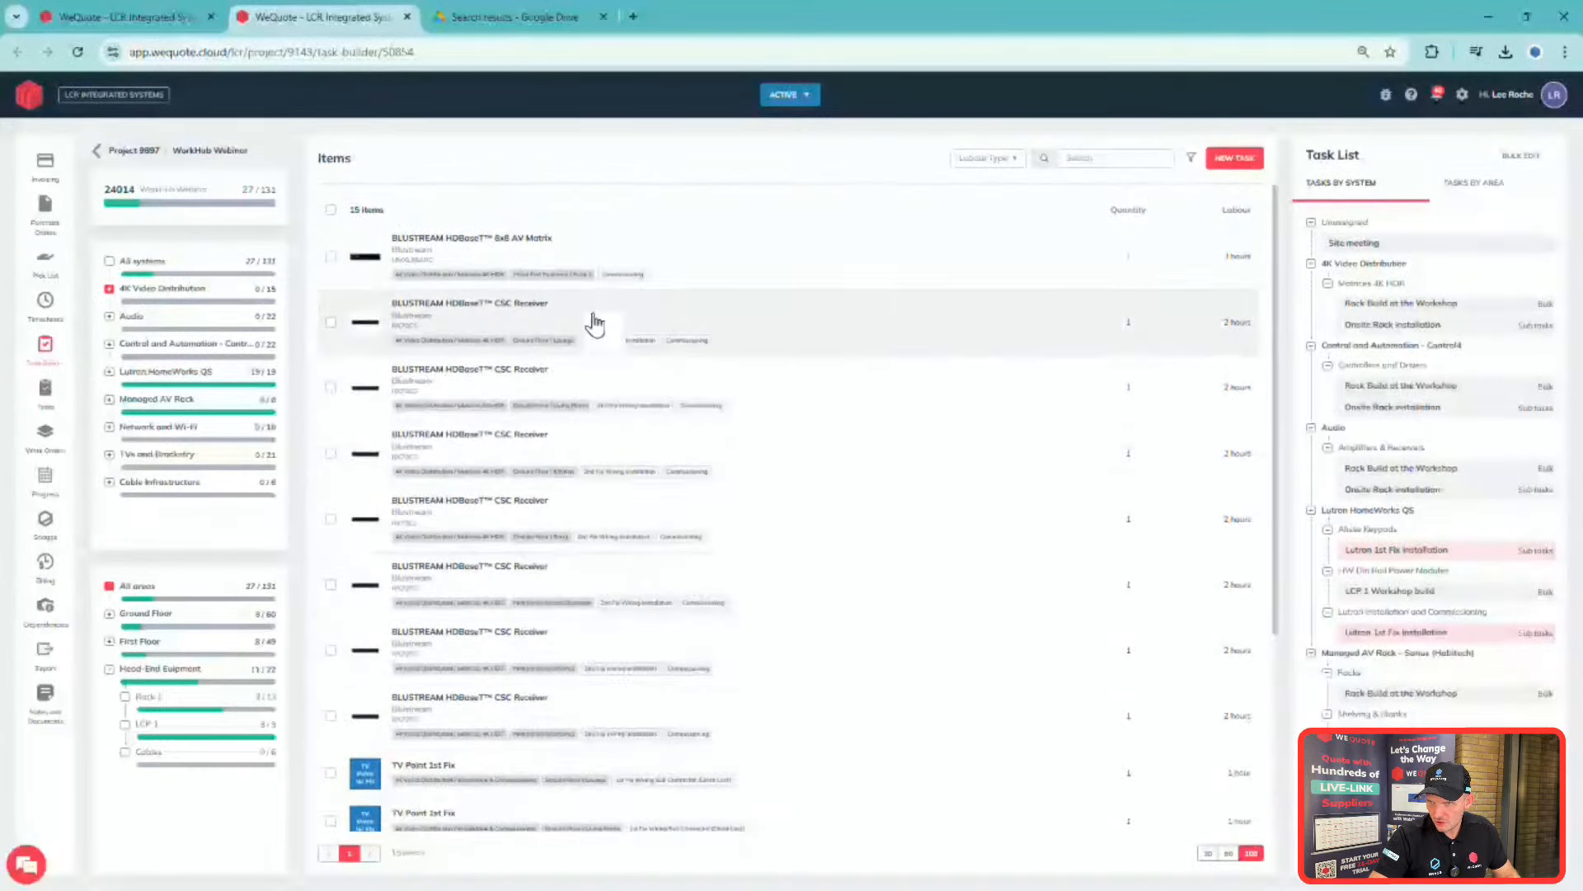
{"action": "scroll", "coordinate": [771, 568], "scroll_direction": "down", "scroll_amount": 3}
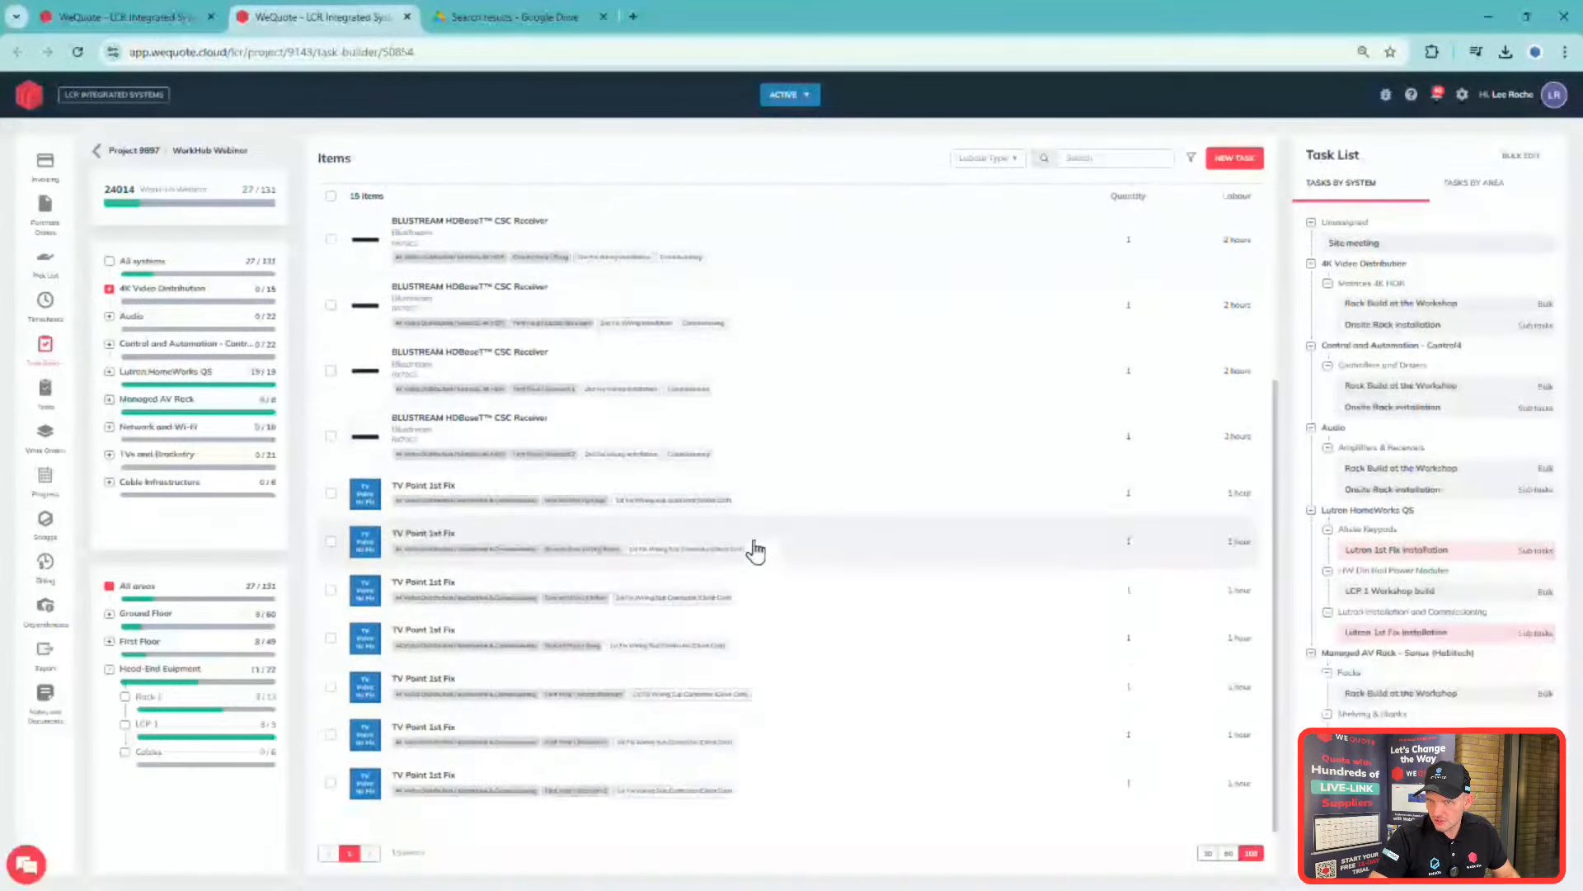
{"action": "left_click", "coordinate": [458, 503]}
{"action": "left_click", "coordinate": [578, 545]}
{"action": "left_click", "coordinate": [606, 592]}
{"action": "left_click", "coordinate": [664, 642]}
{"action": "left_click", "coordinate": [697, 686]}
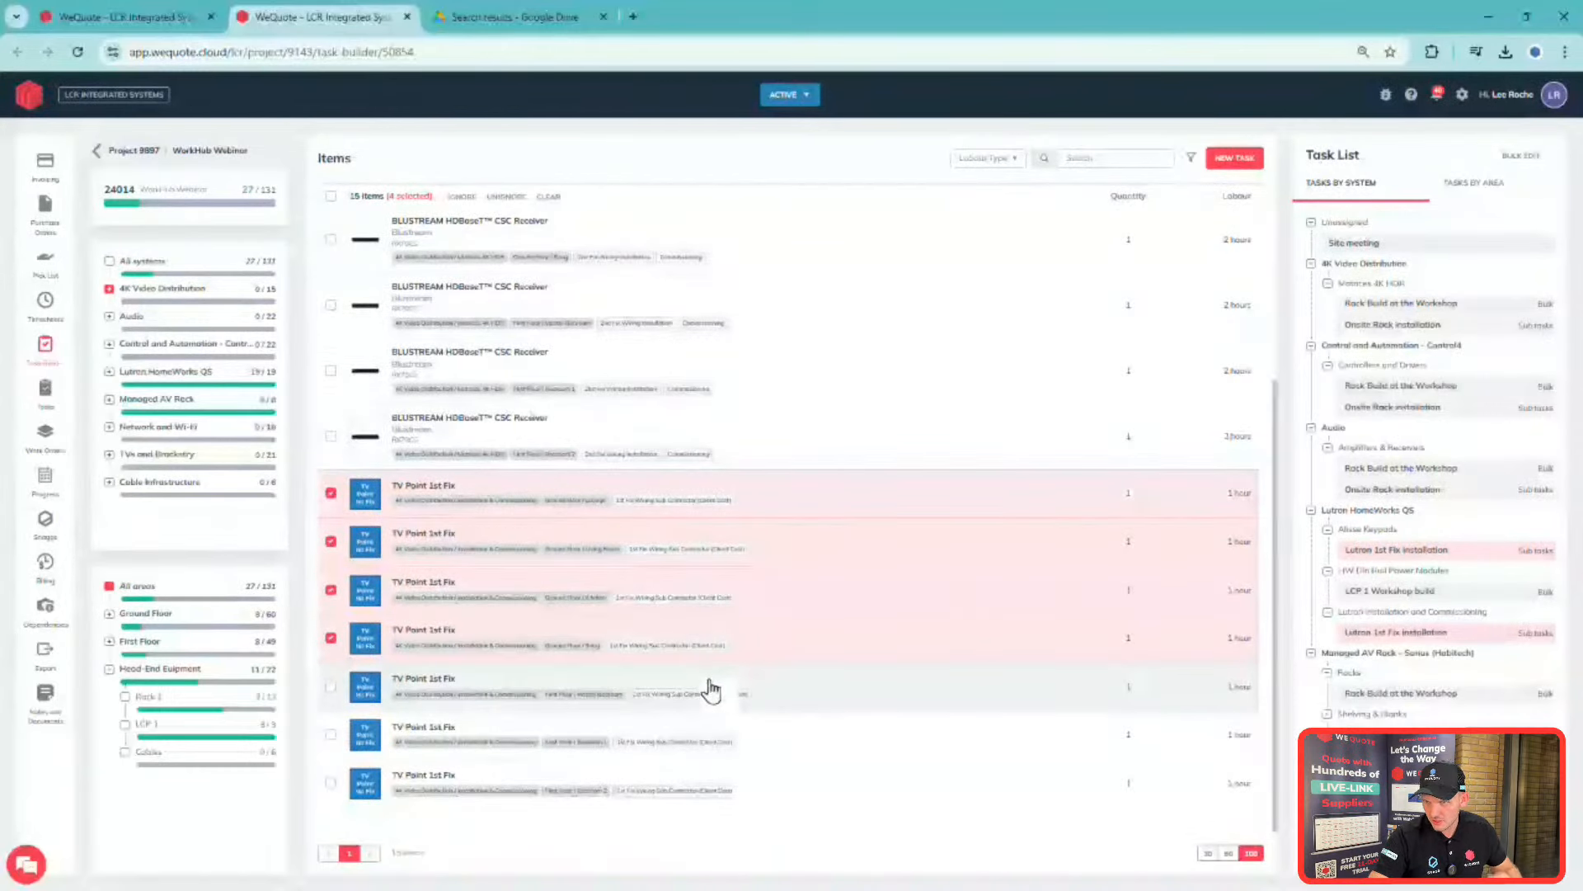
{"action": "left_click", "coordinate": [770, 749]}
{"action": "left_click", "coordinate": [780, 790]}
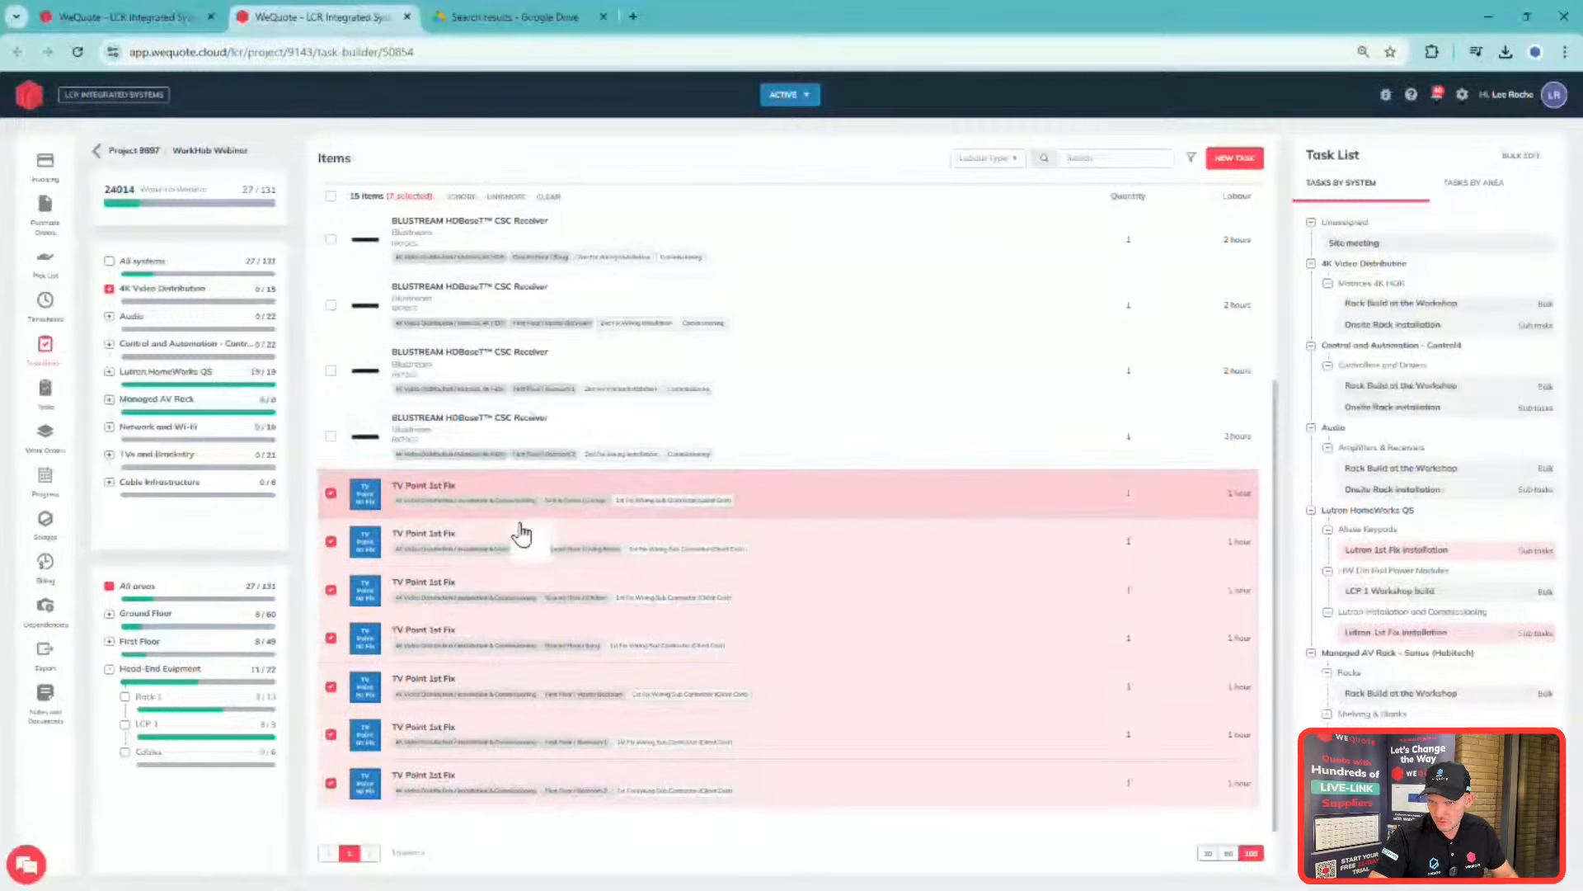
- Show the Audio items and add all seven Speaker Point 1st Fix items to the selection
{"action": "left_click", "coordinate": [161, 320]}
{"action": "scroll", "coordinate": [746, 458], "scroll_direction": "down", "scroll_amount": 6}
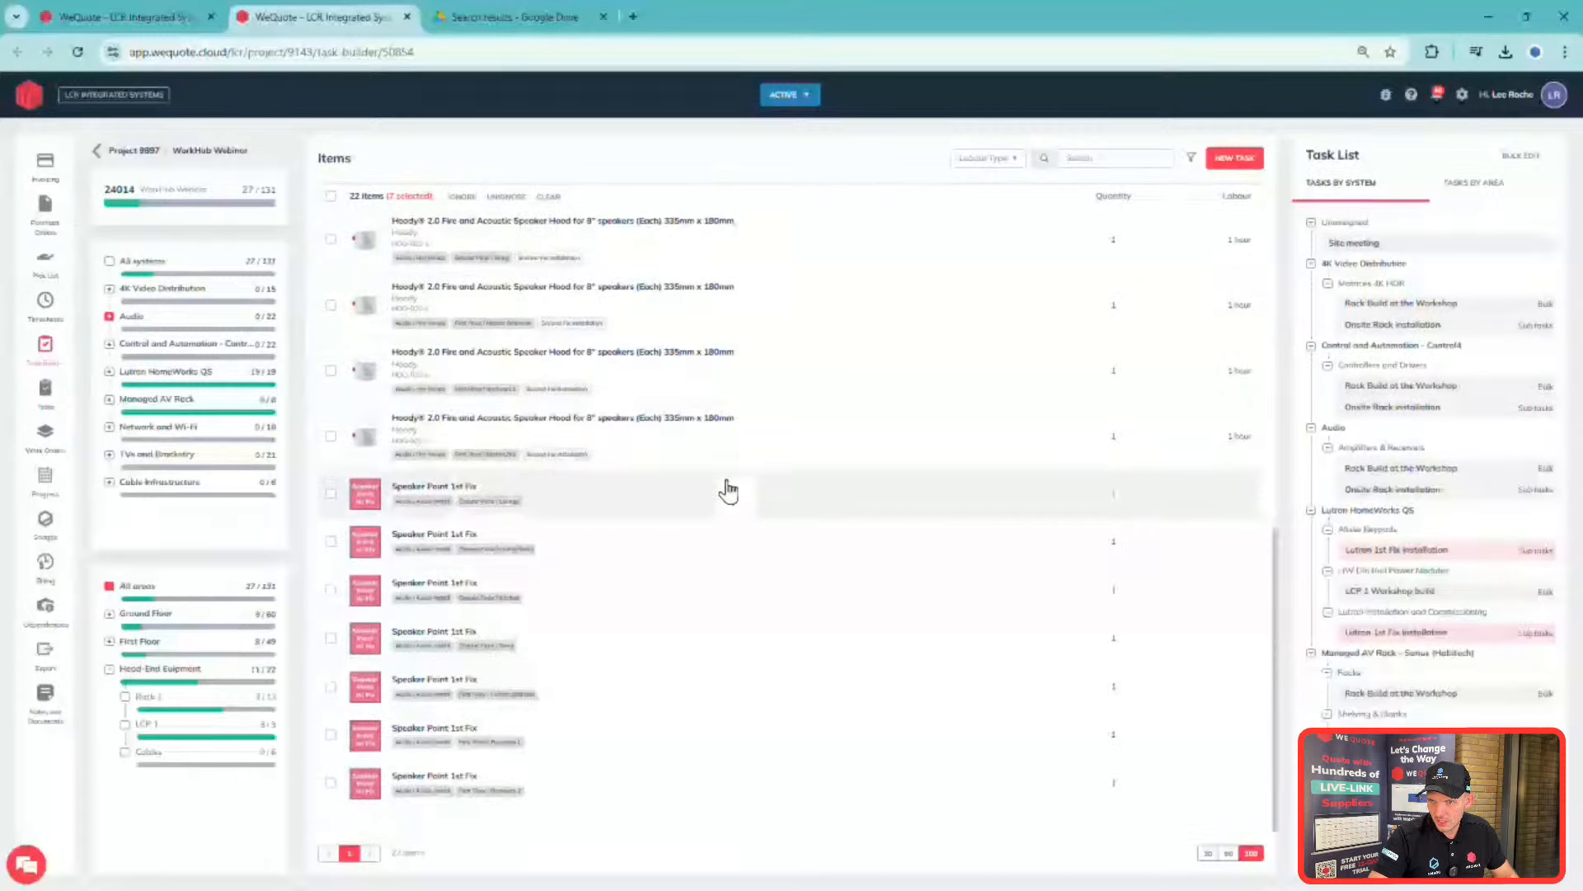
{"action": "left_click", "coordinate": [609, 498]}
{"action": "left_click", "coordinate": [660, 544]}
{"action": "left_click", "coordinate": [689, 605]}
{"action": "left_click", "coordinate": [700, 640]}
{"action": "left_click", "coordinate": [753, 690]}
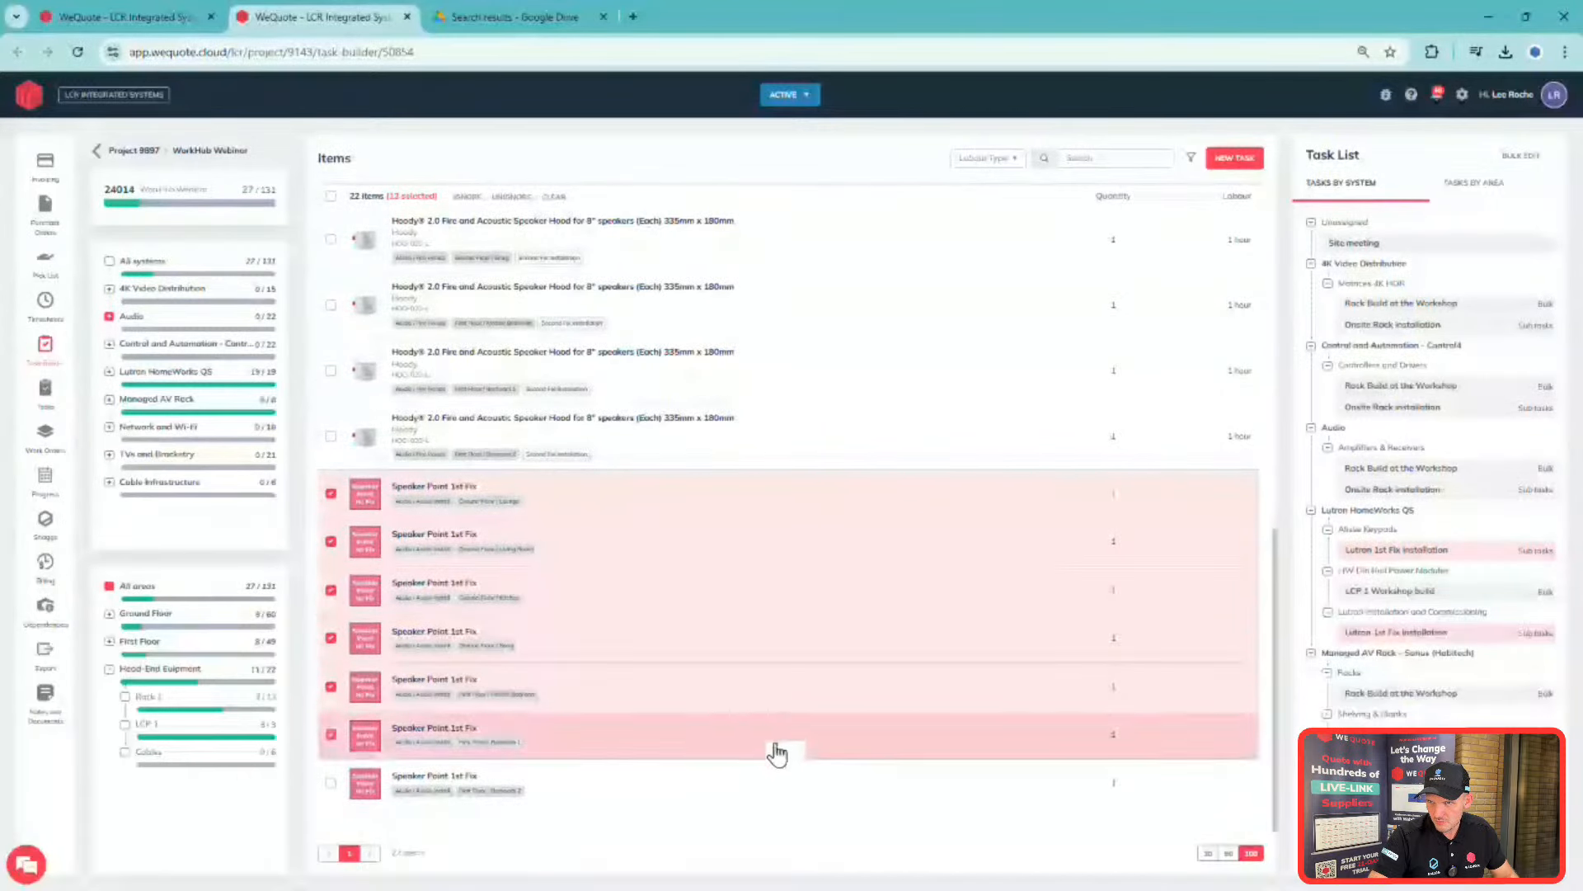
{"action": "left_click", "coordinate": [774, 743]}
{"action": "left_click", "coordinate": [763, 779]}
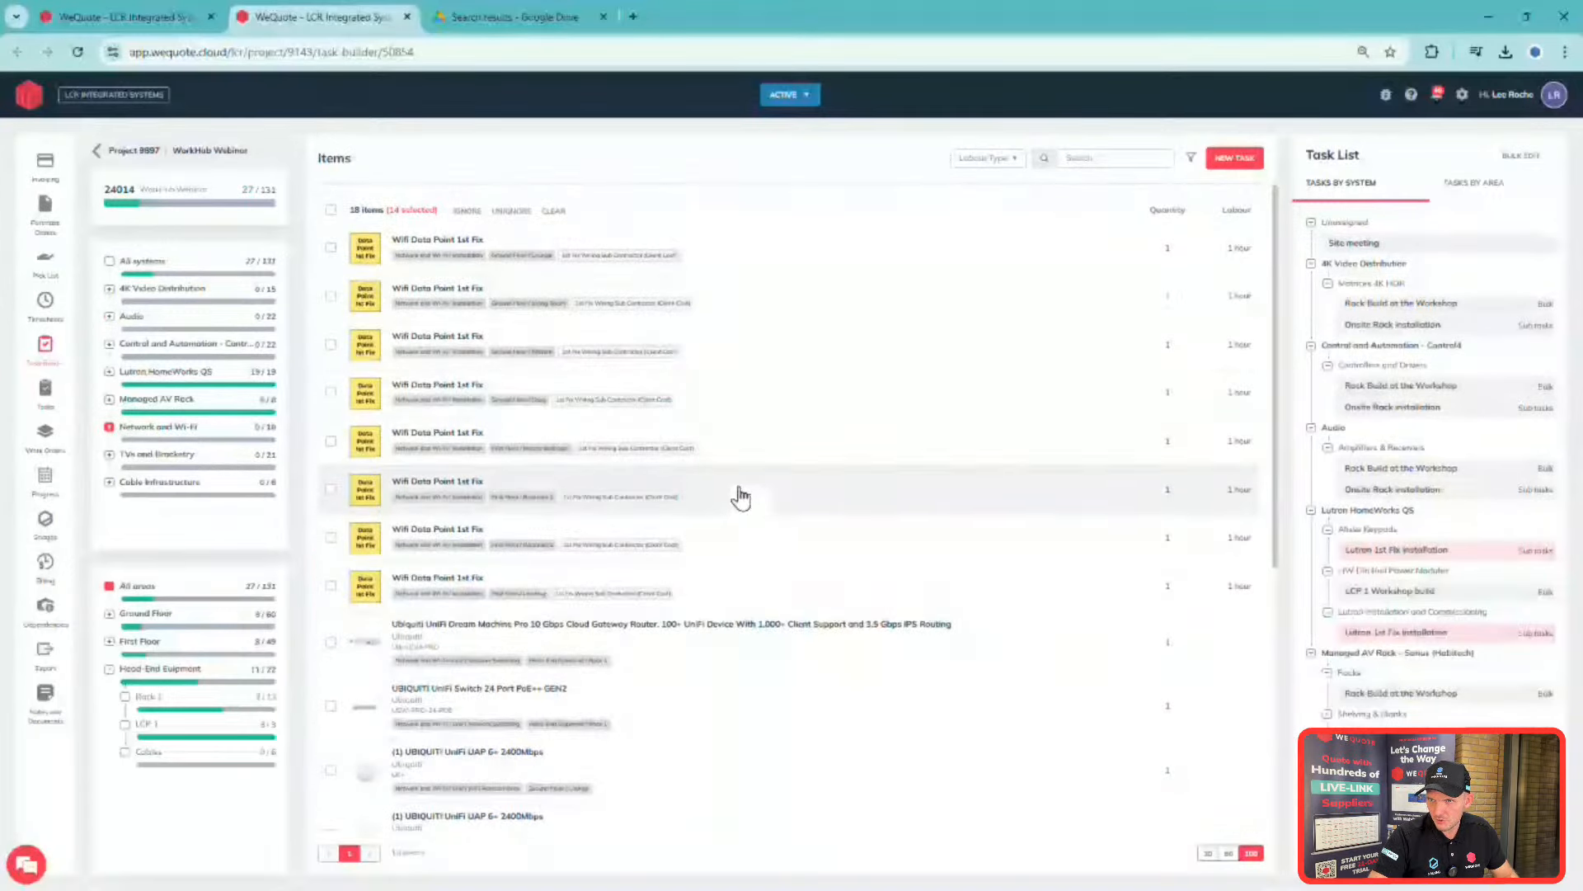
- Add all eight Wifi Data Point 1st Fix items of the Network and Wi-Fi system to the selection
{"action": "left_click", "coordinate": [495, 249]}
{"action": "left_click", "coordinate": [660, 297]}
{"action": "left_click", "coordinate": [787, 350]}
{"action": "left_click", "coordinate": [837, 413]}
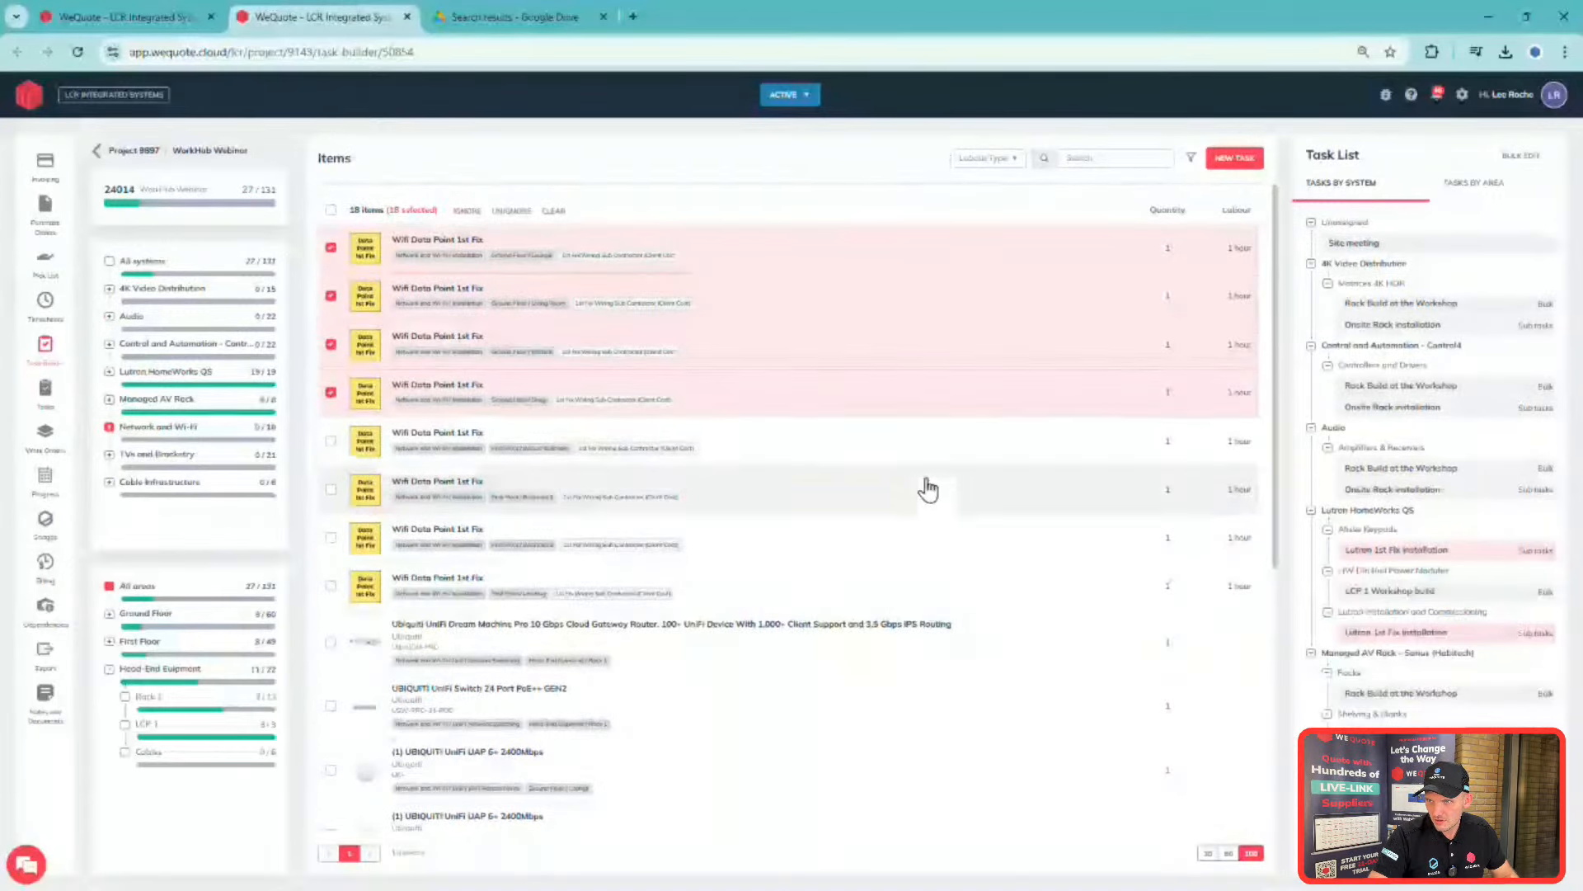
{"action": "left_click", "coordinate": [911, 449]}
{"action": "left_click", "coordinate": [883, 495]}
{"action": "left_click", "coordinate": [853, 544]}
{"action": "left_click", "coordinate": [846, 592]}
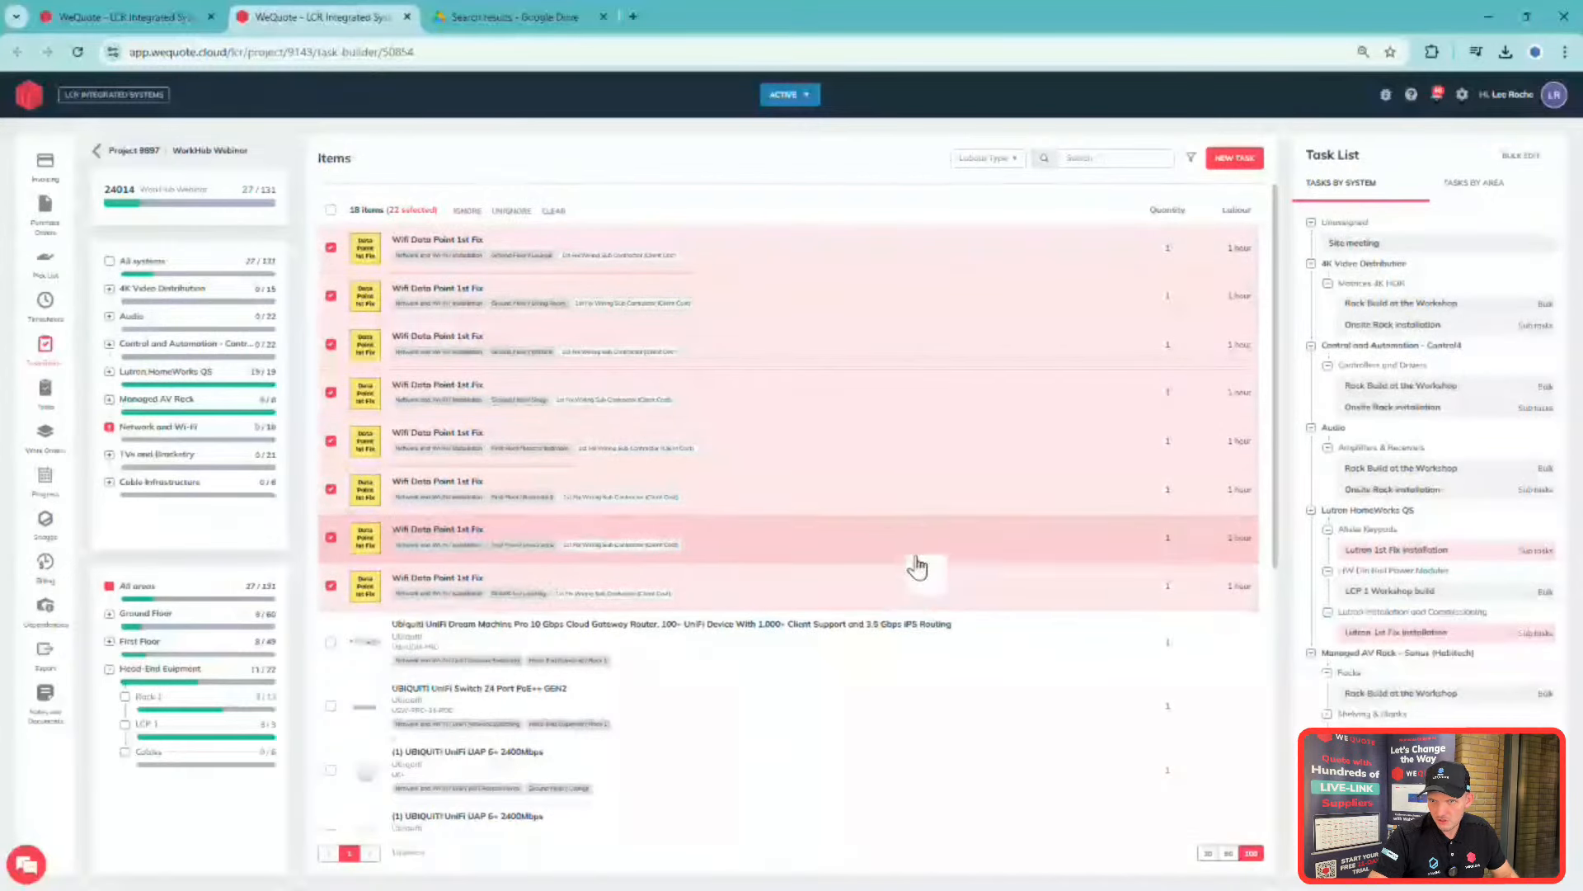
- Show the TVs and Bracketry items and add all seven TV Point 1st Fix items to the selection
{"action": "left_click", "coordinate": [165, 455]}
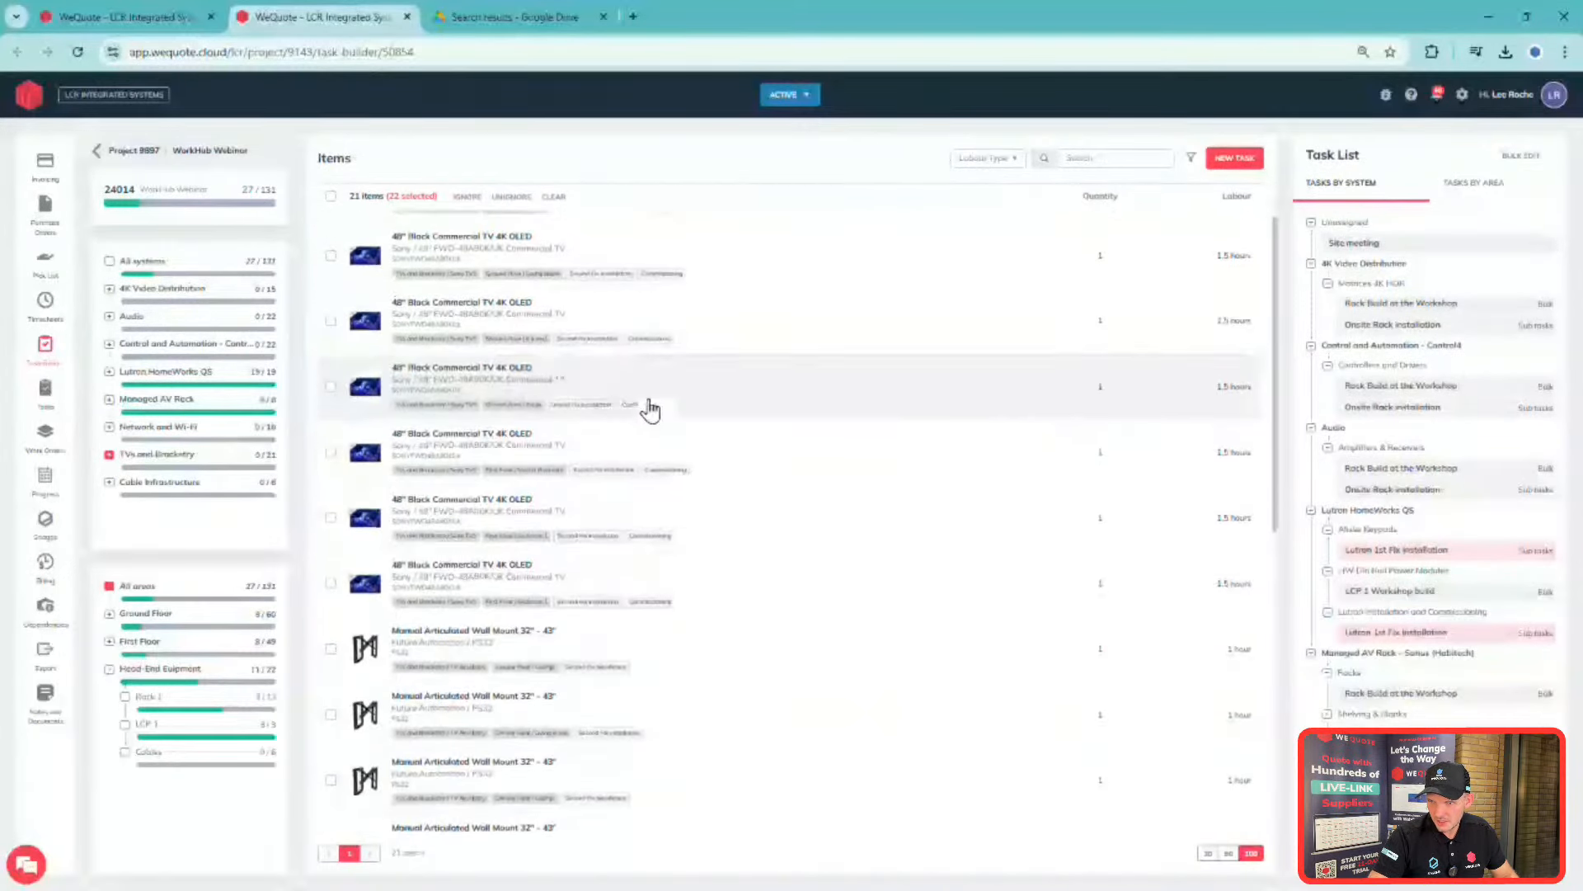
{"action": "scroll", "coordinate": [635, 437], "scroll_direction": "down", "scroll_amount": 5}
{"action": "left_click", "coordinate": [552, 495]}
{"action": "left_click", "coordinate": [627, 552]}
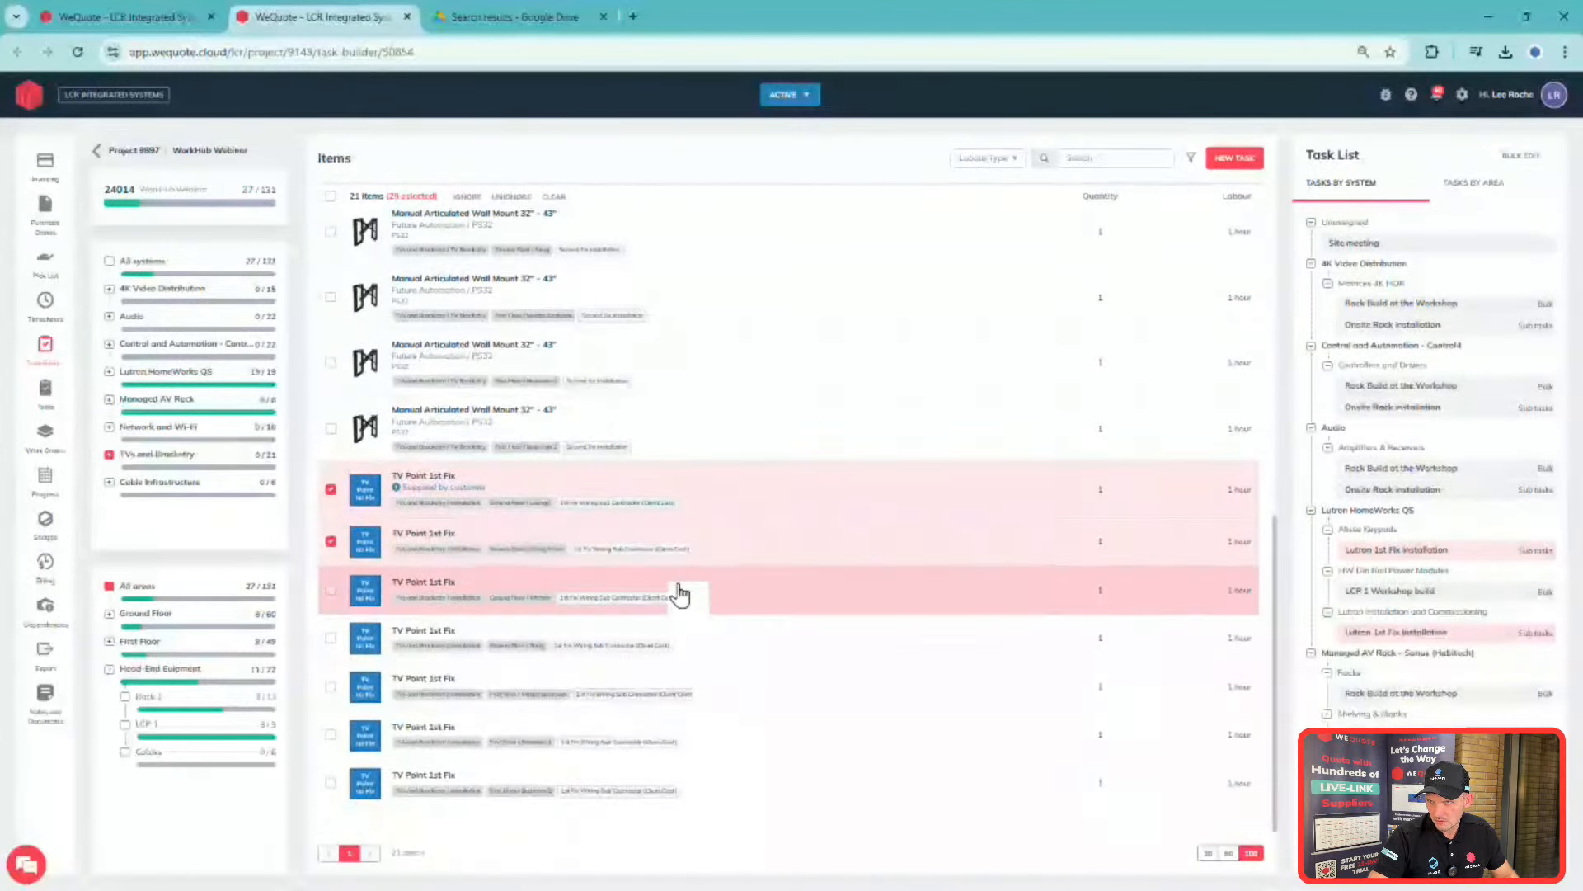
{"action": "left_click", "coordinate": [685, 592]}
{"action": "left_click", "coordinate": [742, 640]}
{"action": "left_click", "coordinate": [775, 689]}
{"action": "left_click", "coordinate": [804, 736]}
{"action": "left_click", "coordinate": [847, 790]}
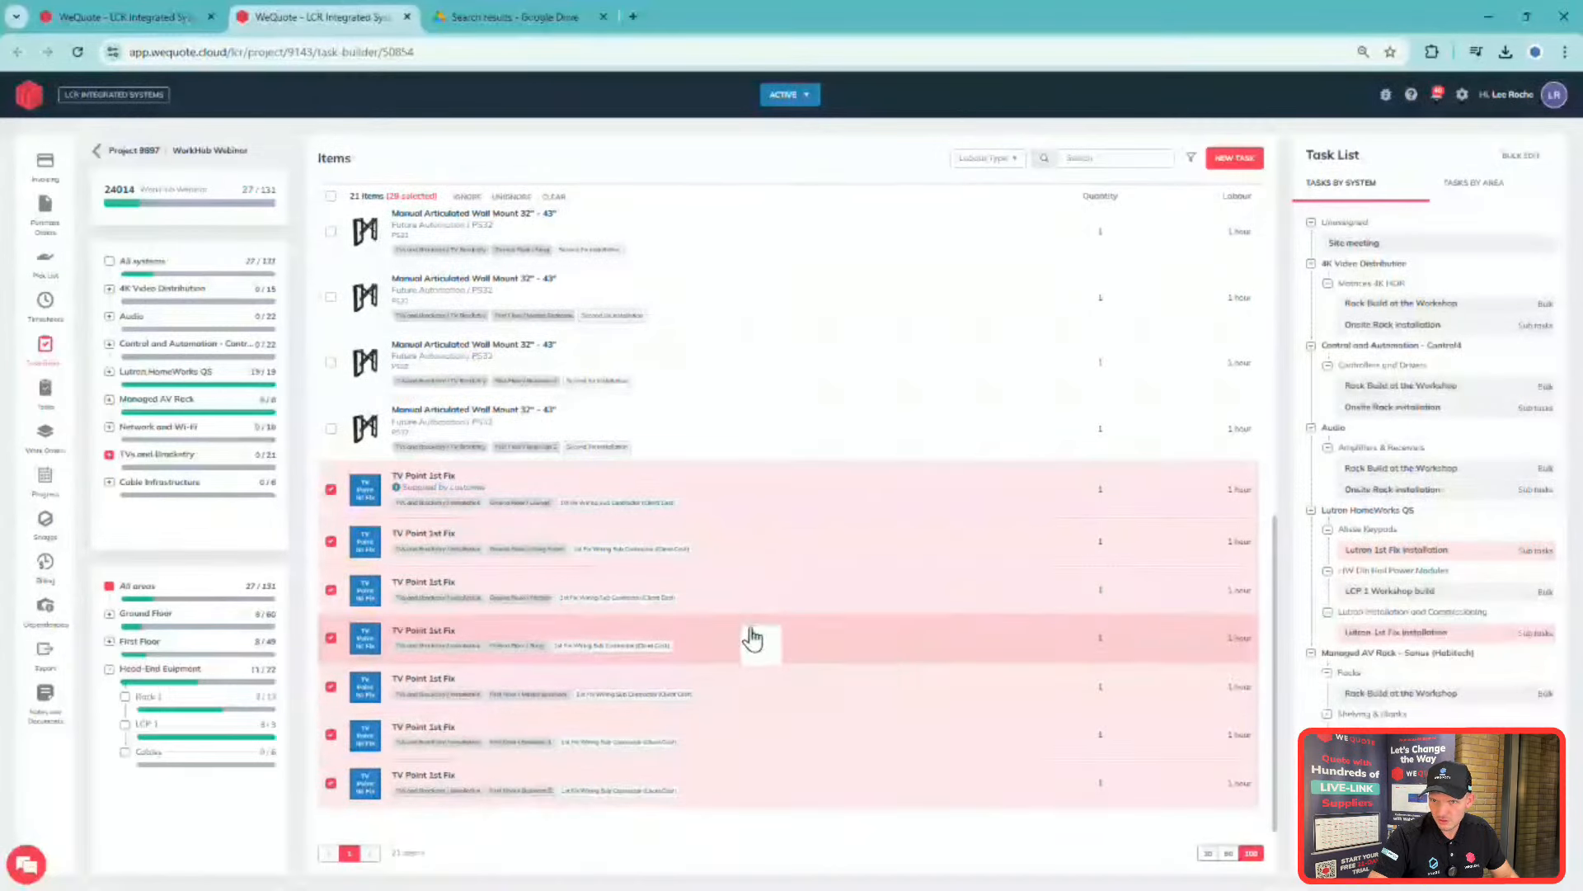
- Show the items of all systems and add all seven Touch Panel Control Point 1st Fix items to the selection
{"action": "scroll", "coordinate": [613, 513], "scroll_direction": "up", "scroll_amount": 10}
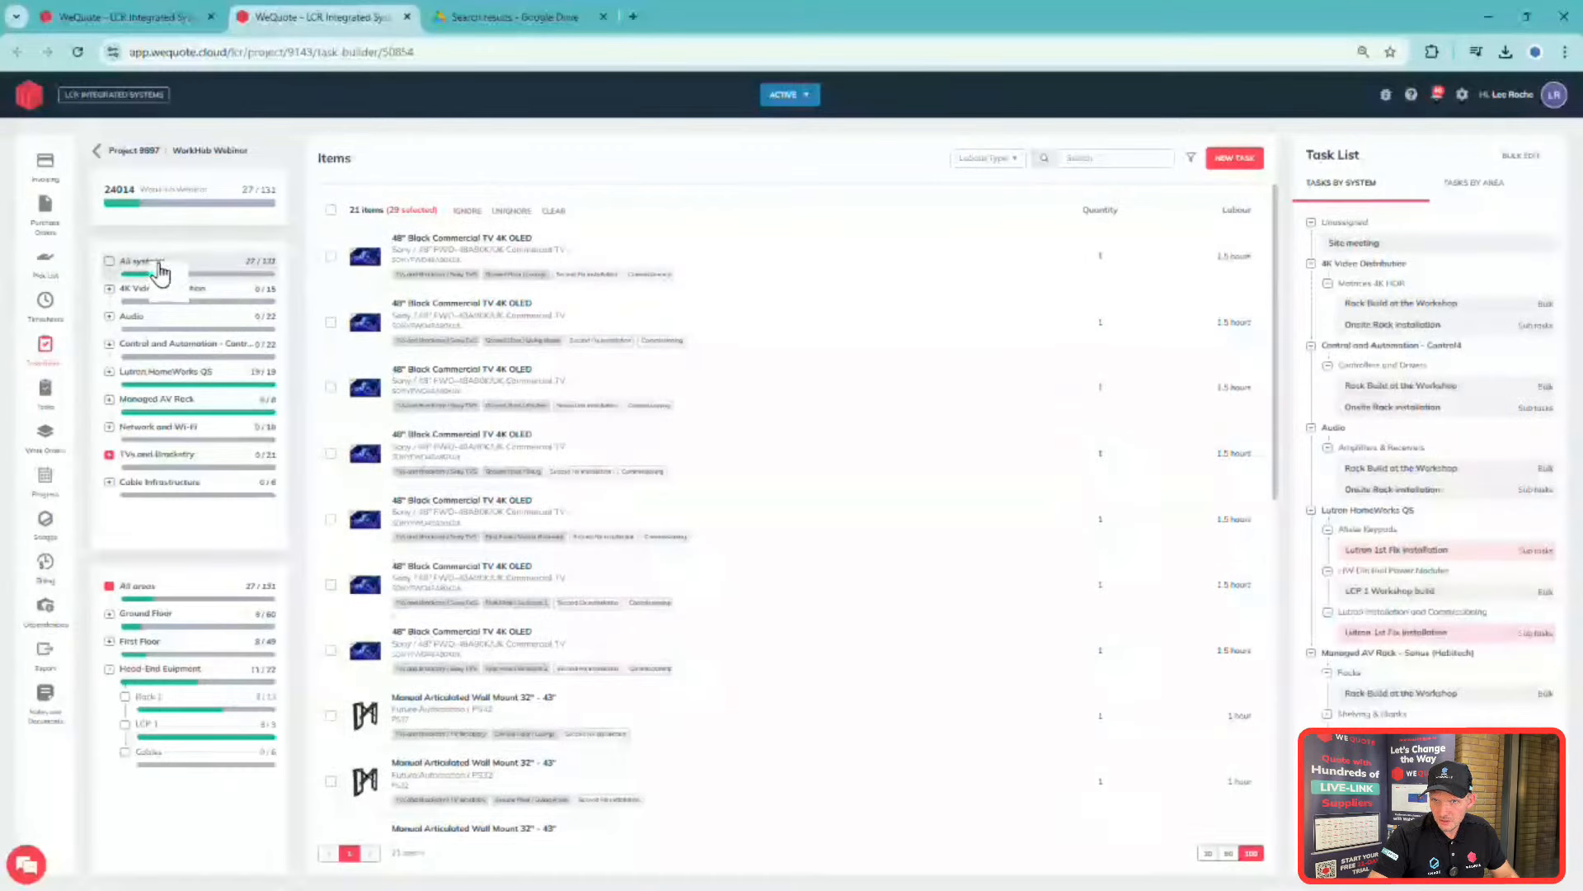
{"action": "left_click", "coordinate": [162, 272]}
{"action": "scroll", "coordinate": [619, 519], "scroll_direction": "down", "scroll_amount": 10}
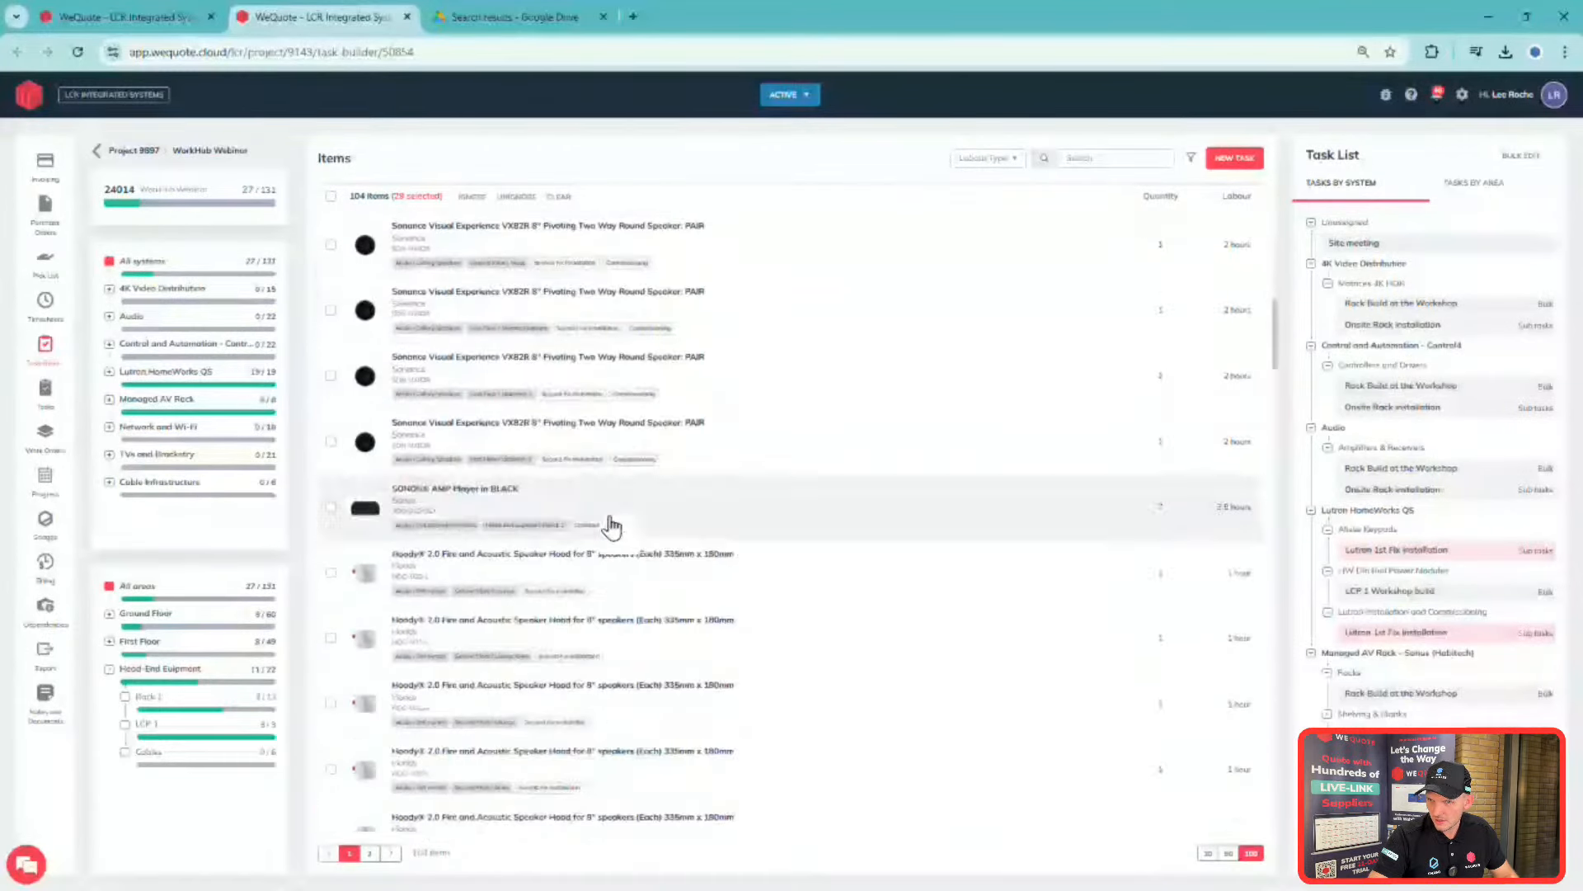
{"action": "scroll", "coordinate": [610, 538], "scroll_direction": "down", "scroll_amount": 10}
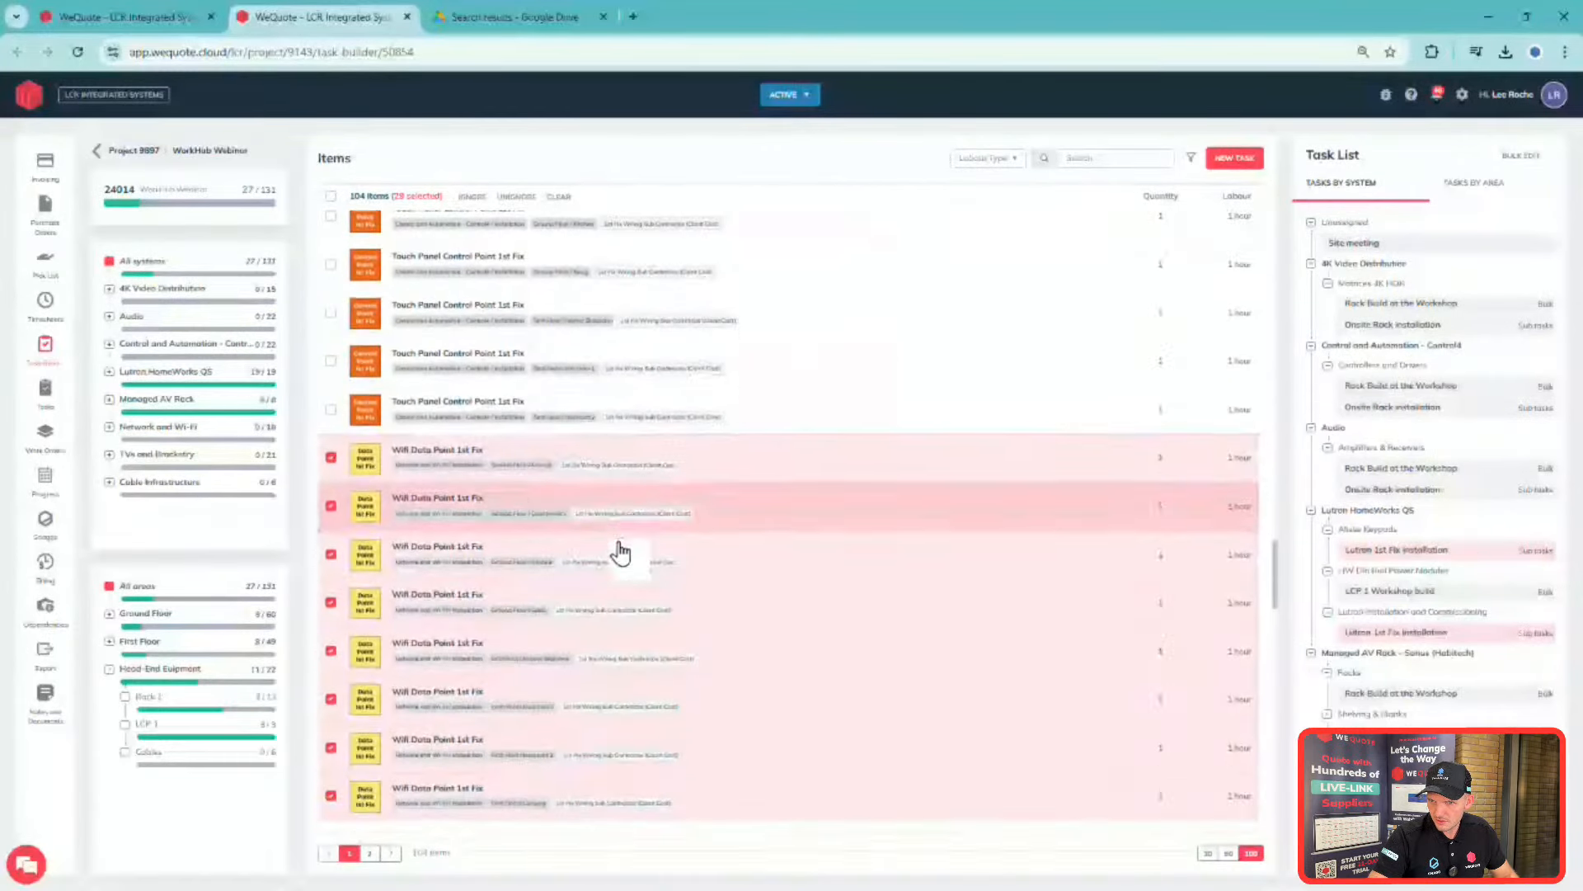
{"action": "scroll", "coordinate": [569, 462], "scroll_direction": "up", "scroll_amount": 3}
{"action": "left_click", "coordinate": [636, 450]}
{"action": "left_click", "coordinate": [825, 499]}
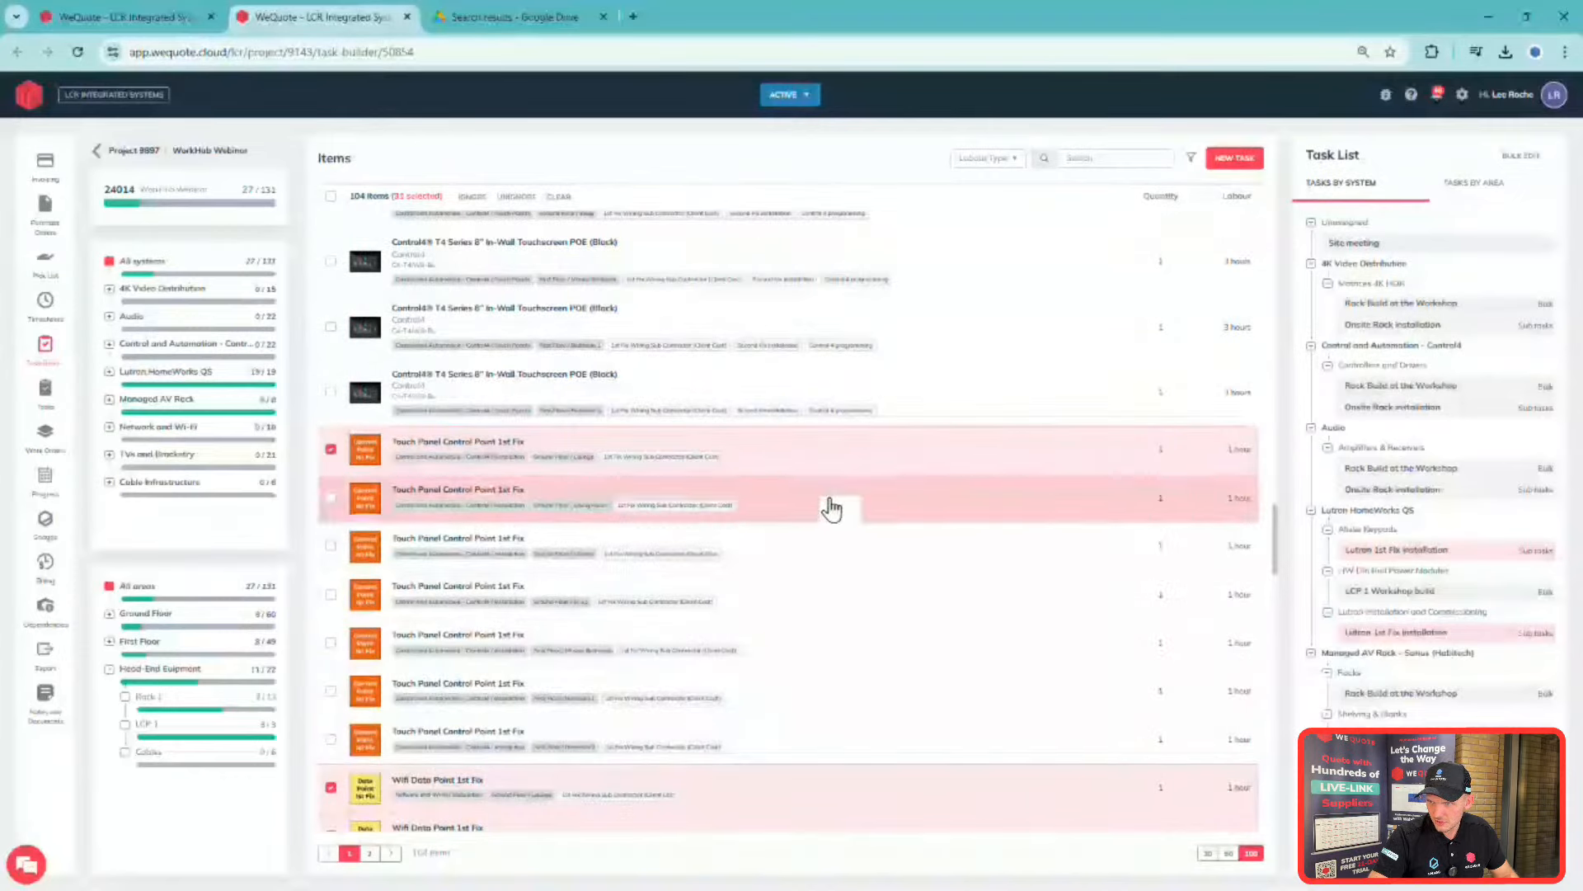
{"action": "left_click", "coordinate": [882, 546]}
{"action": "left_click", "coordinate": [923, 592]}
{"action": "left_click", "coordinate": [956, 647]}
{"action": "left_click", "coordinate": [1002, 689]}
{"action": "left_click", "coordinate": [1022, 731]}
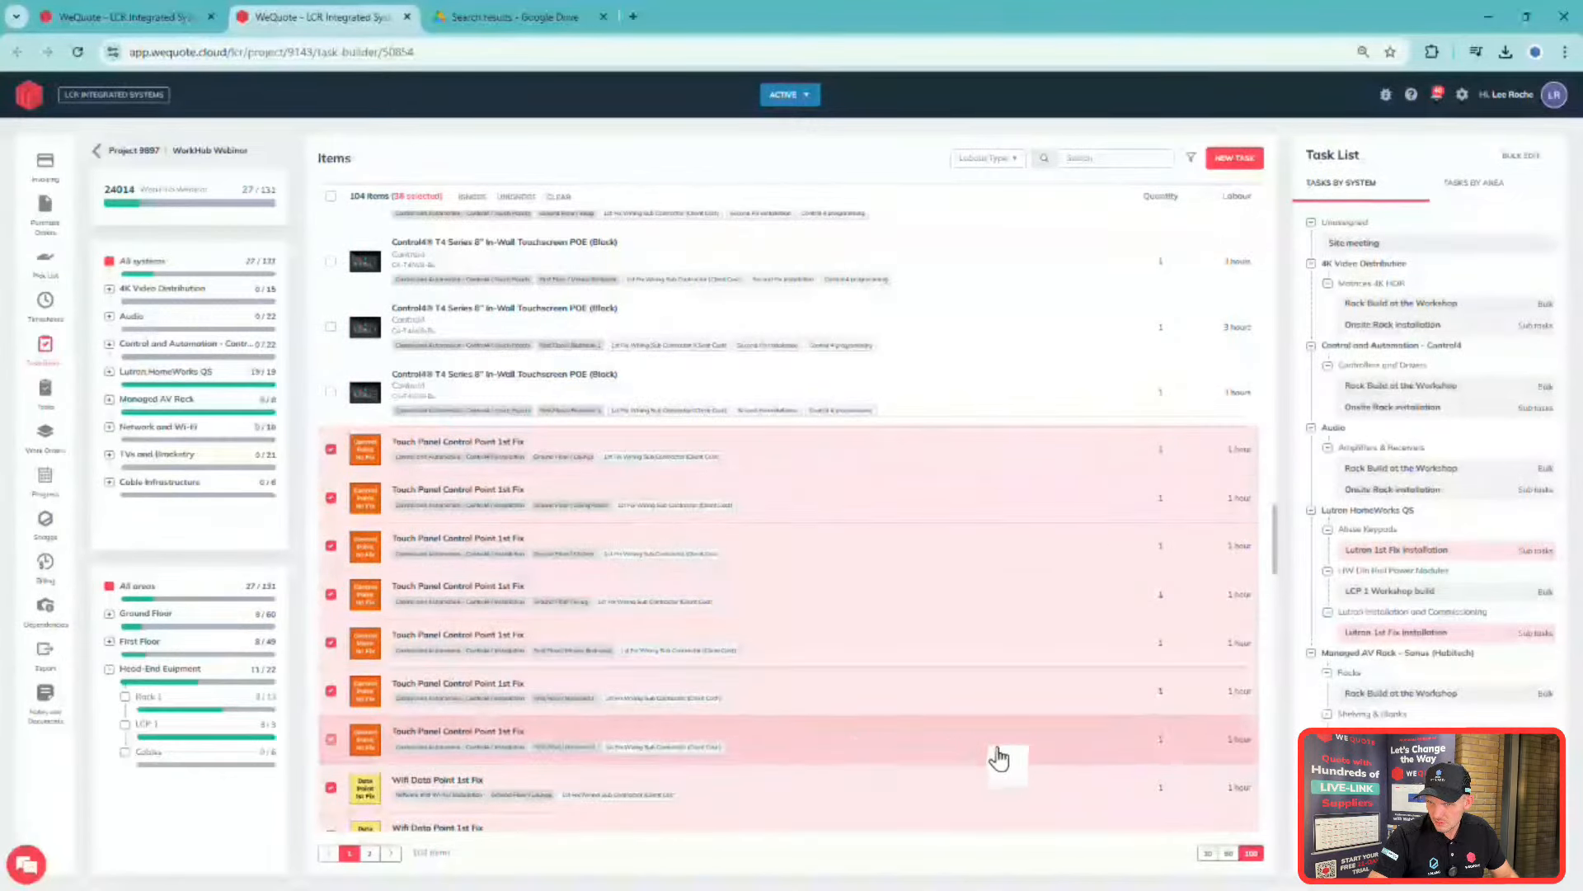
- Review the item list of all systems to check that every 1st Fix point is included in the selection
{"action": "scroll", "coordinate": [973, 692], "scroll_direction": "down", "scroll_amount": 4}
{"action": "scroll", "coordinate": [948, 635], "scroll_direction": "down", "scroll_amount": 15}
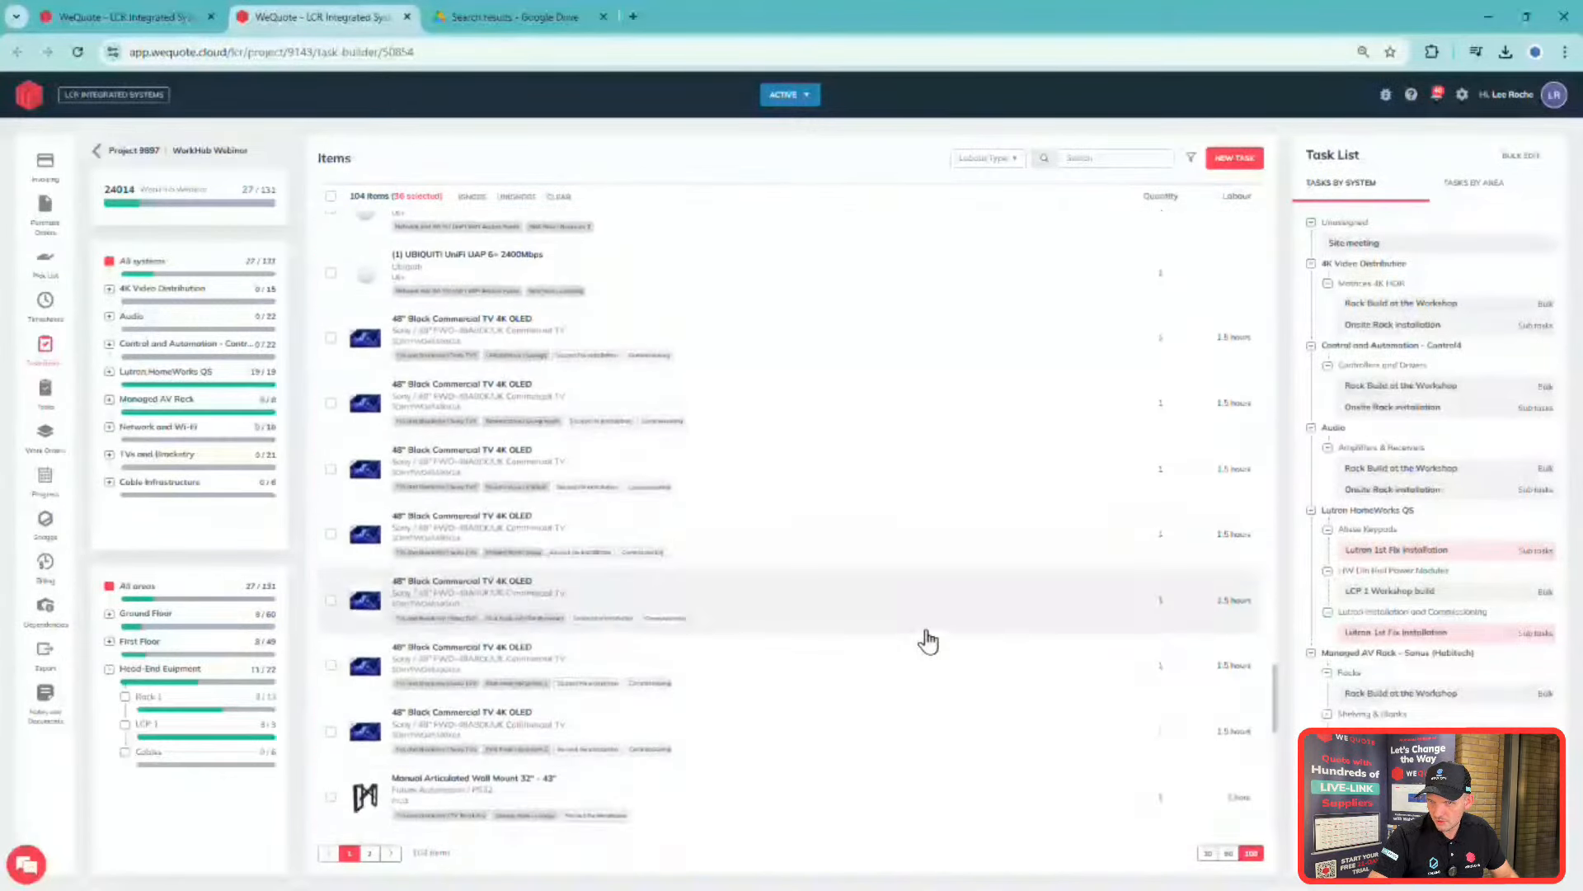
{"action": "scroll", "coordinate": [908, 629], "scroll_direction": "down", "scroll_amount": 3}
{"action": "scroll", "coordinate": [890, 619], "scroll_direction": "up", "scroll_amount": 10}
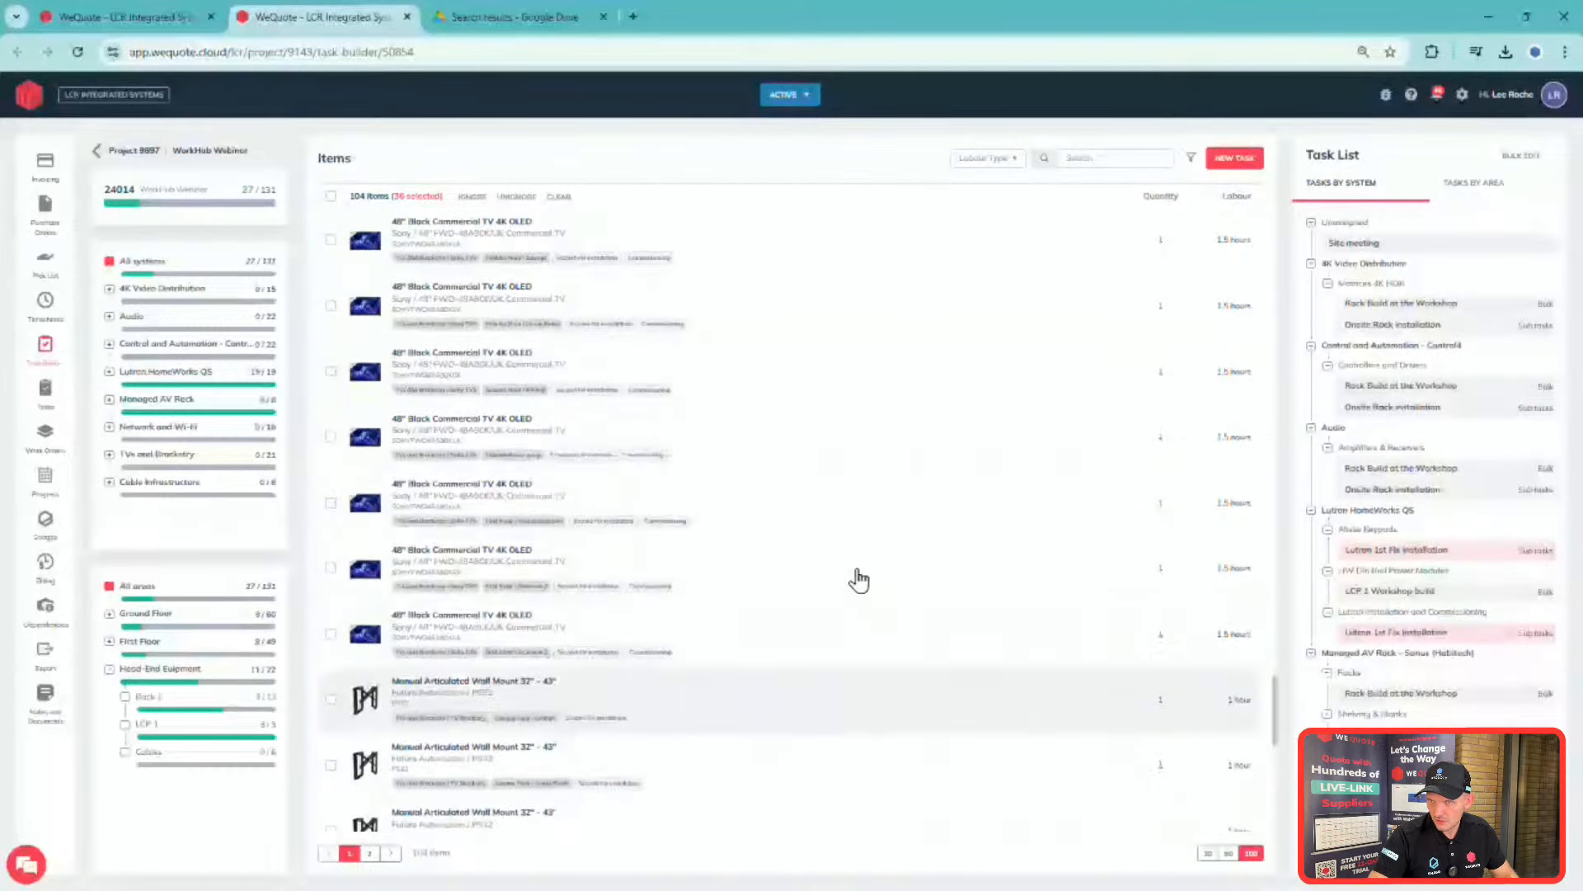
{"action": "scroll", "coordinate": [852, 559], "scroll_direction": "up", "scroll_amount": 8}
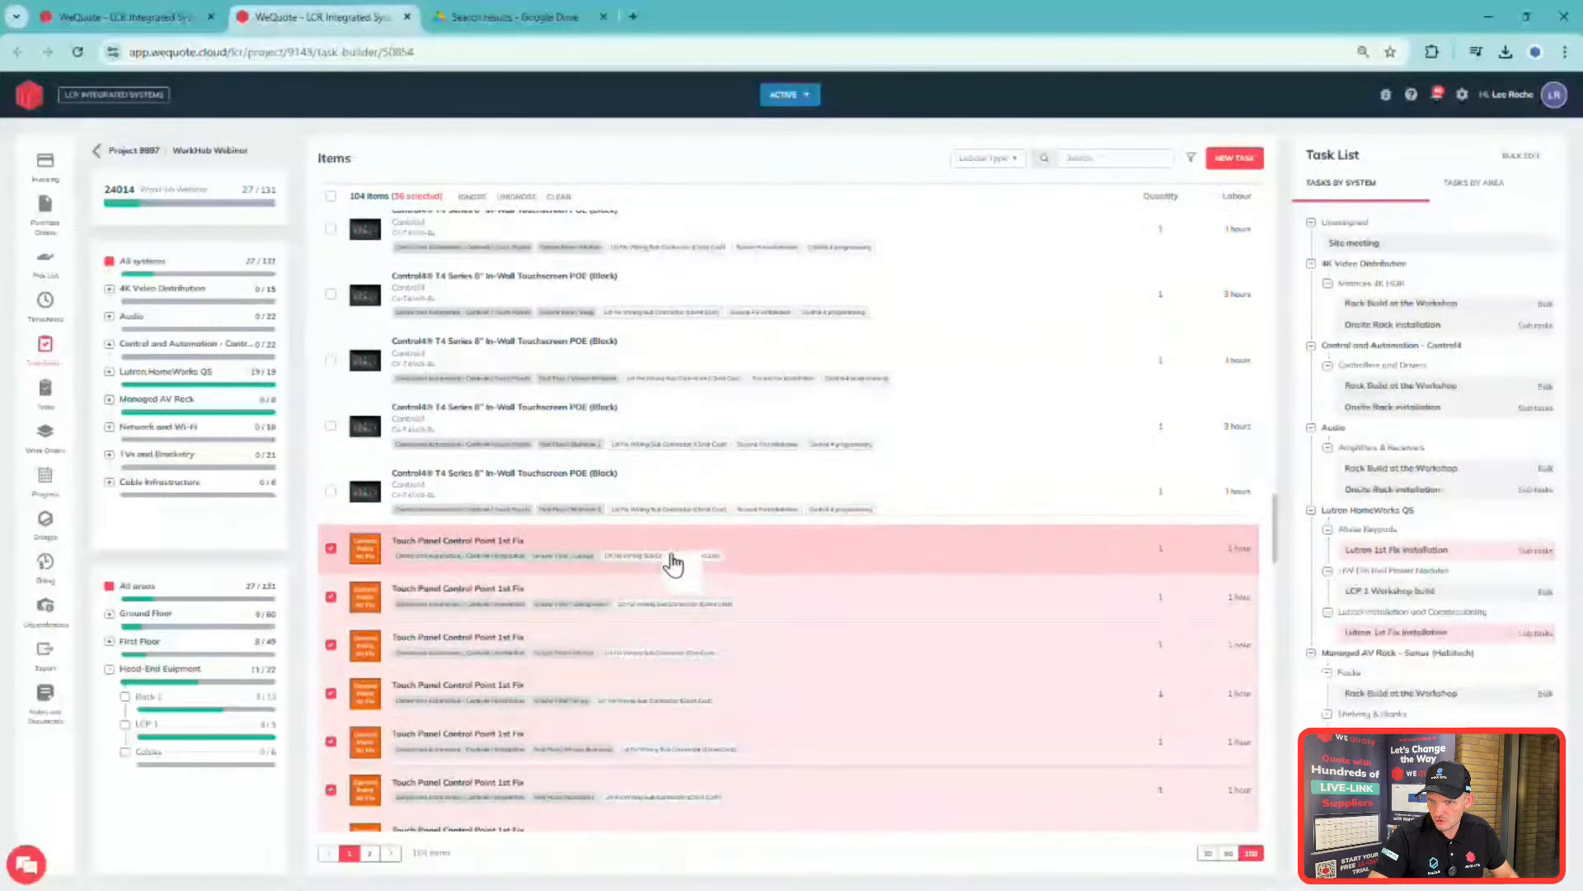
{"action": "scroll", "coordinate": [671, 558], "scroll_direction": "down", "scroll_amount": 4}
{"action": "scroll", "coordinate": [670, 552], "scroll_direction": "up", "scroll_amount": 5}
{"action": "scroll", "coordinate": [664, 541], "scroll_direction": "down", "scroll_amount": 7}
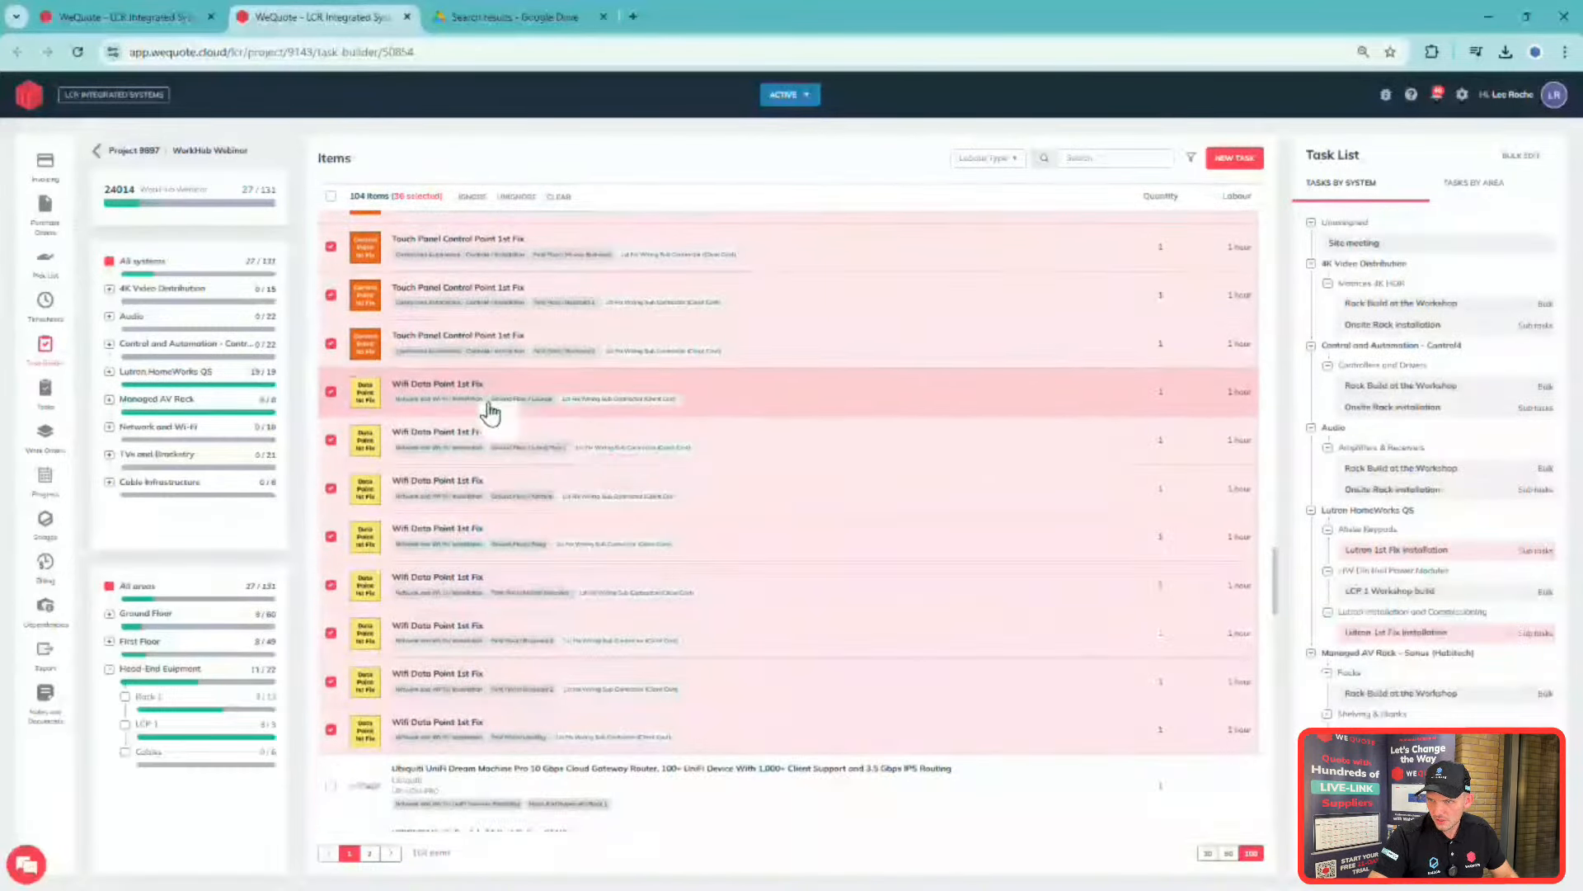
{"action": "scroll", "coordinate": [537, 415], "scroll_direction": "down", "scroll_amount": 15}
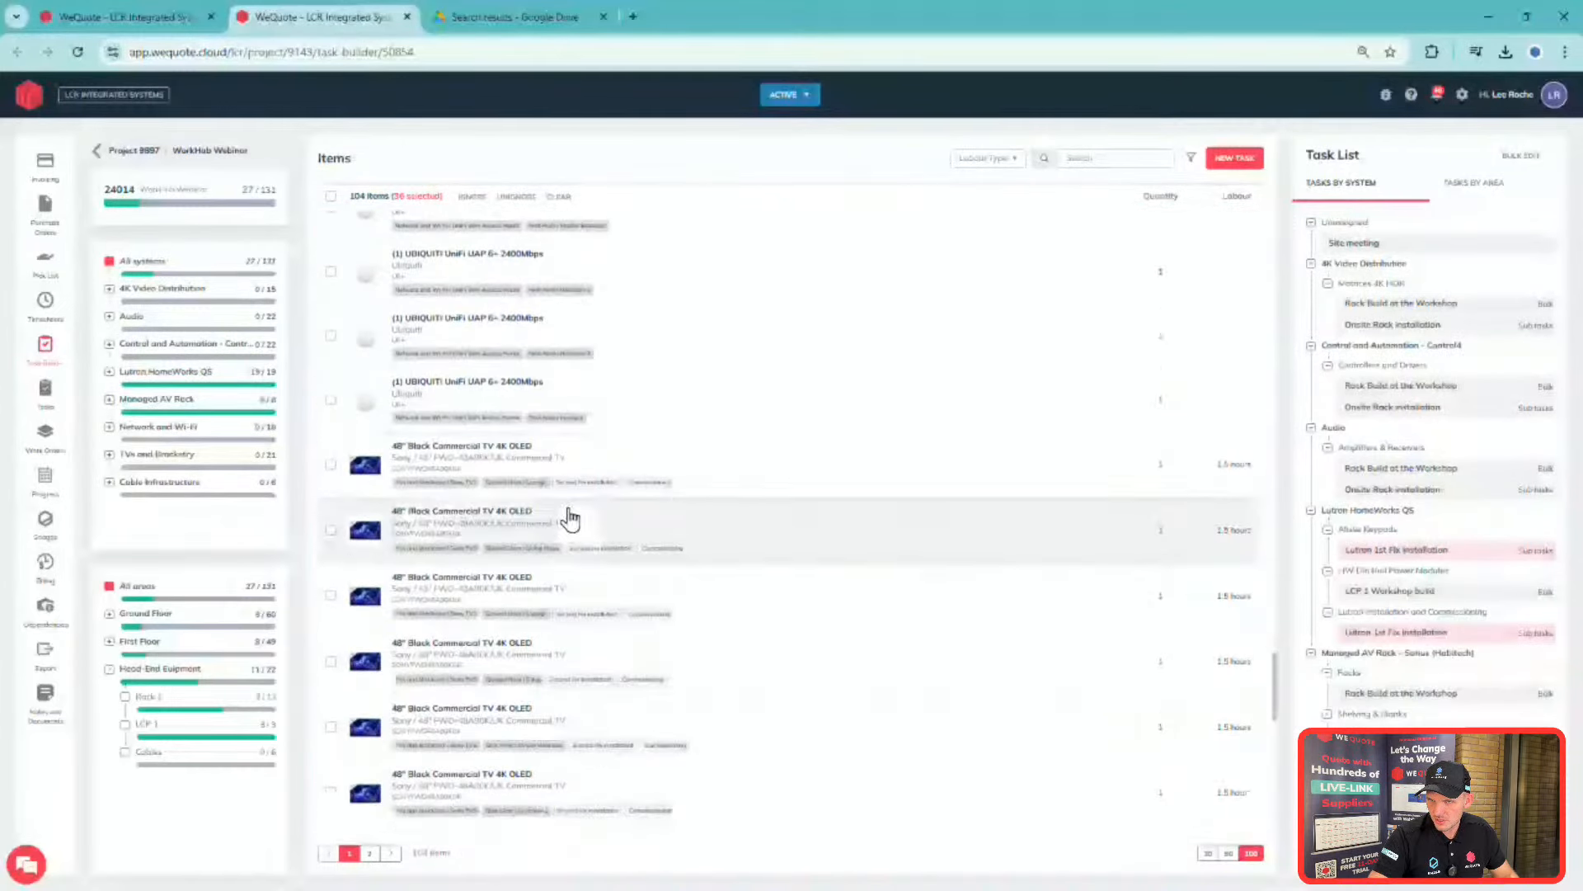
{"action": "scroll", "coordinate": [517, 495], "scroll_direction": "down", "scroll_amount": 6}
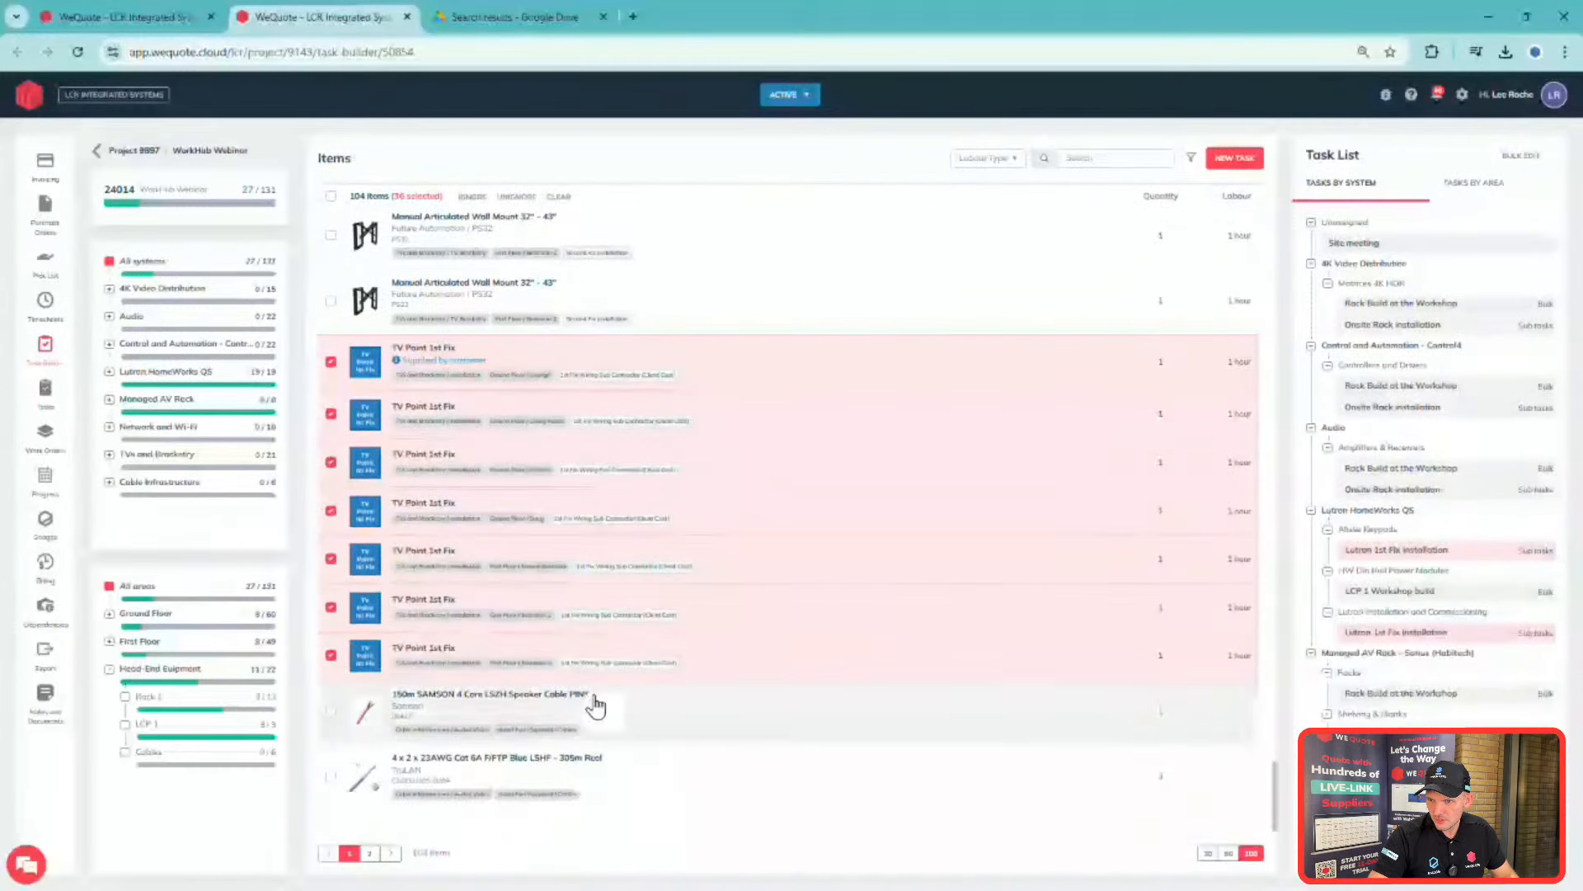
{"action": "scroll", "coordinate": [641, 478], "scroll_direction": "up", "scroll_amount": 15}
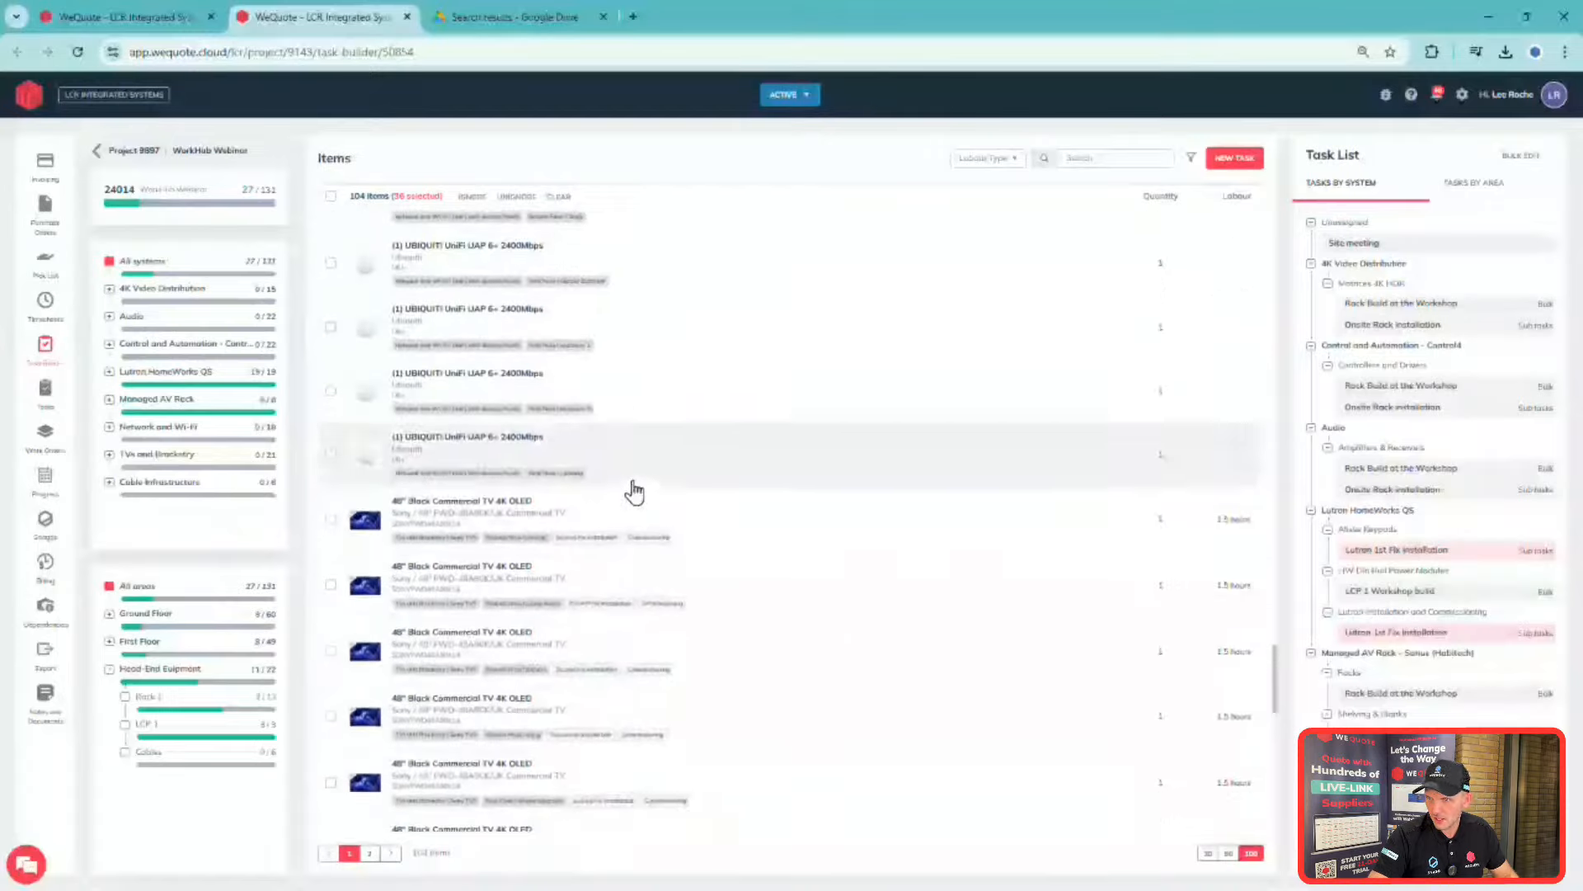
{"action": "scroll", "coordinate": [645, 485], "scroll_direction": "up", "scroll_amount": 10}
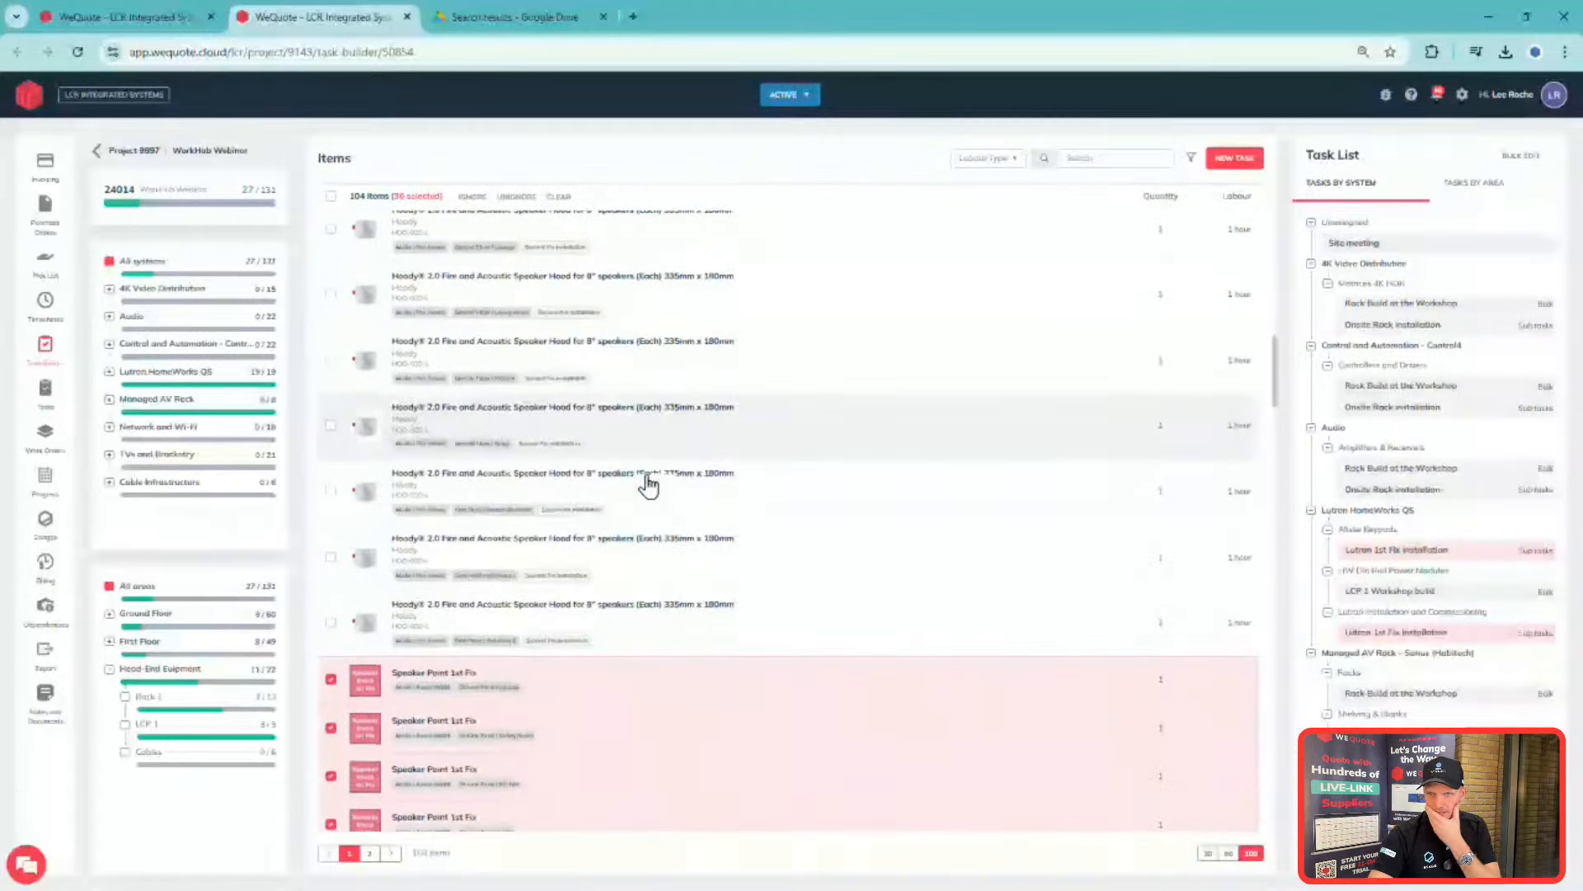
{"action": "scroll", "coordinate": [707, 488], "scroll_direction": "up", "scroll_amount": 12}
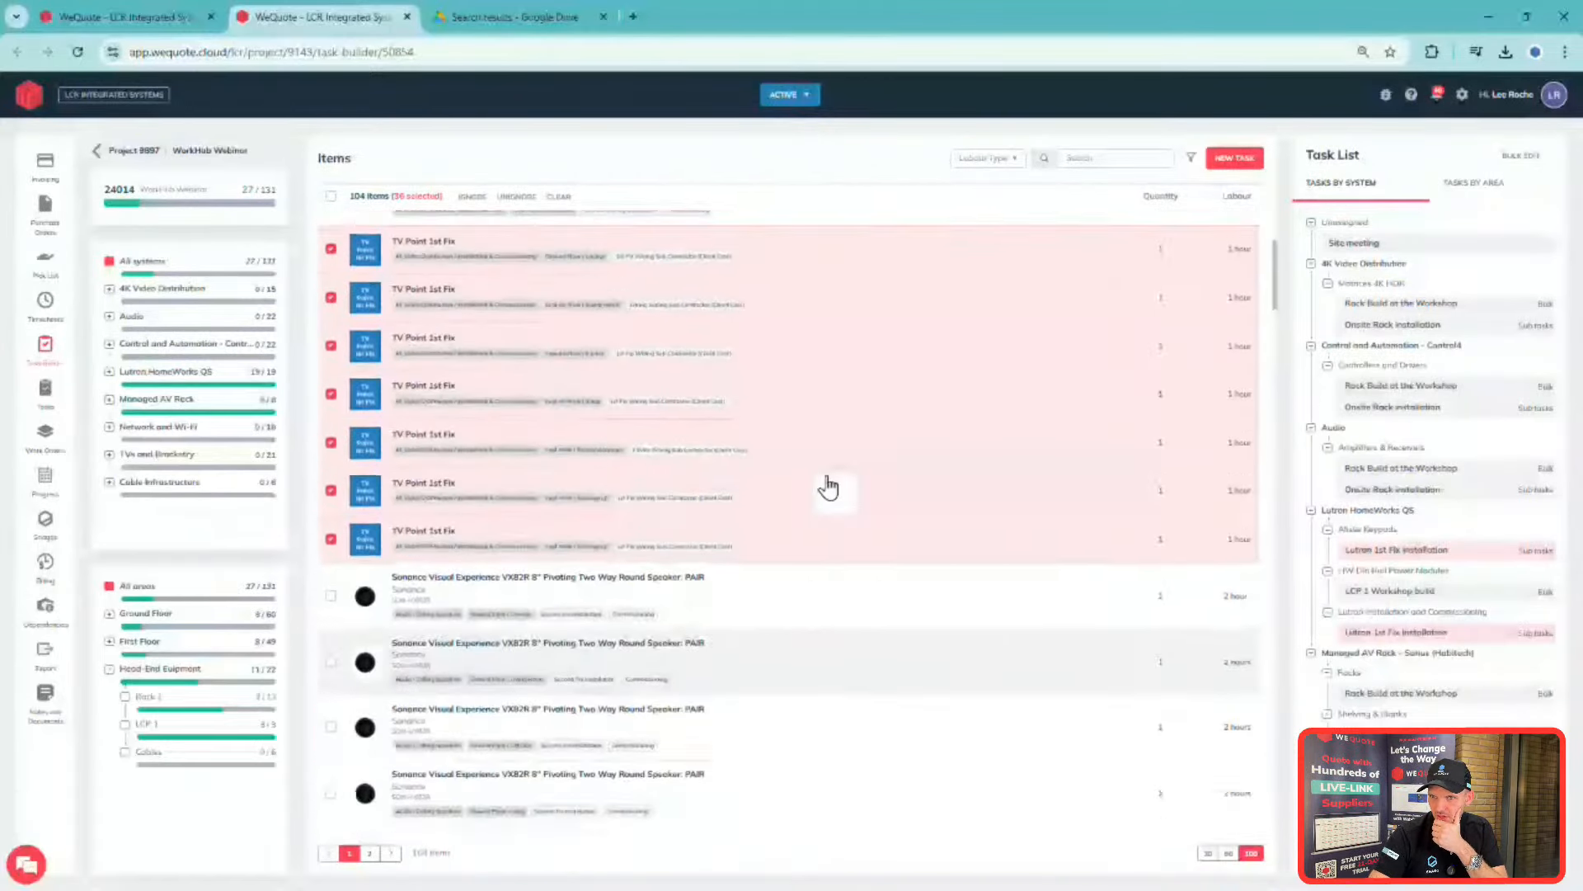
{"action": "scroll", "coordinate": [833, 477], "scroll_direction": "up", "scroll_amount": 2}
- Start a new task with sub tasks for the selected 1st Fix items and group the sub tasks by area
{"action": "left_click", "coordinate": [1234, 158]}
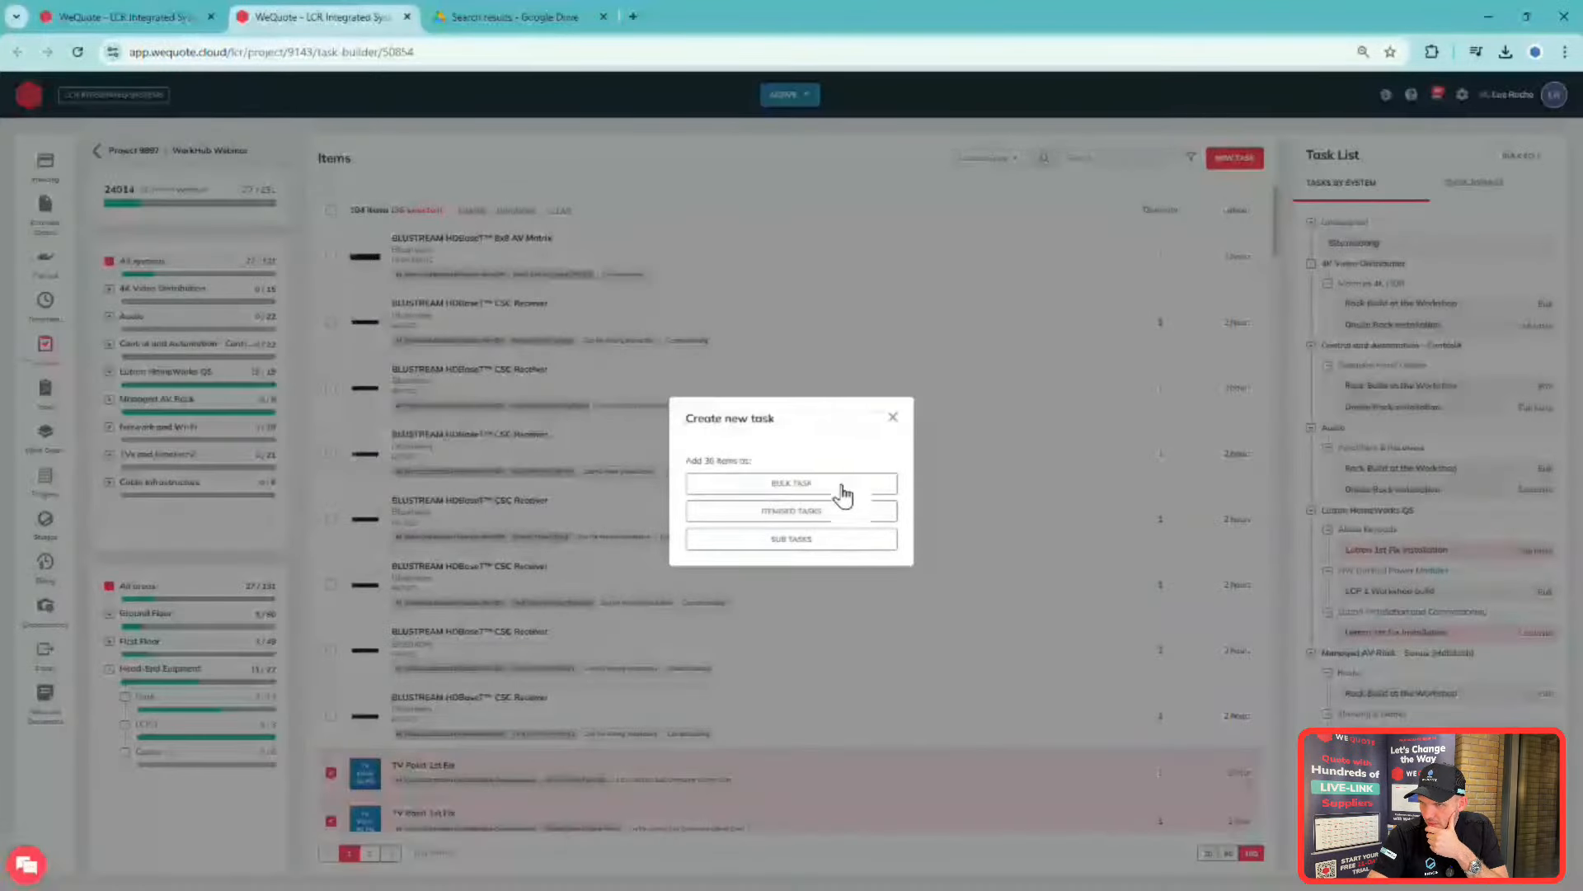
{"action": "left_click", "coordinate": [819, 540]}
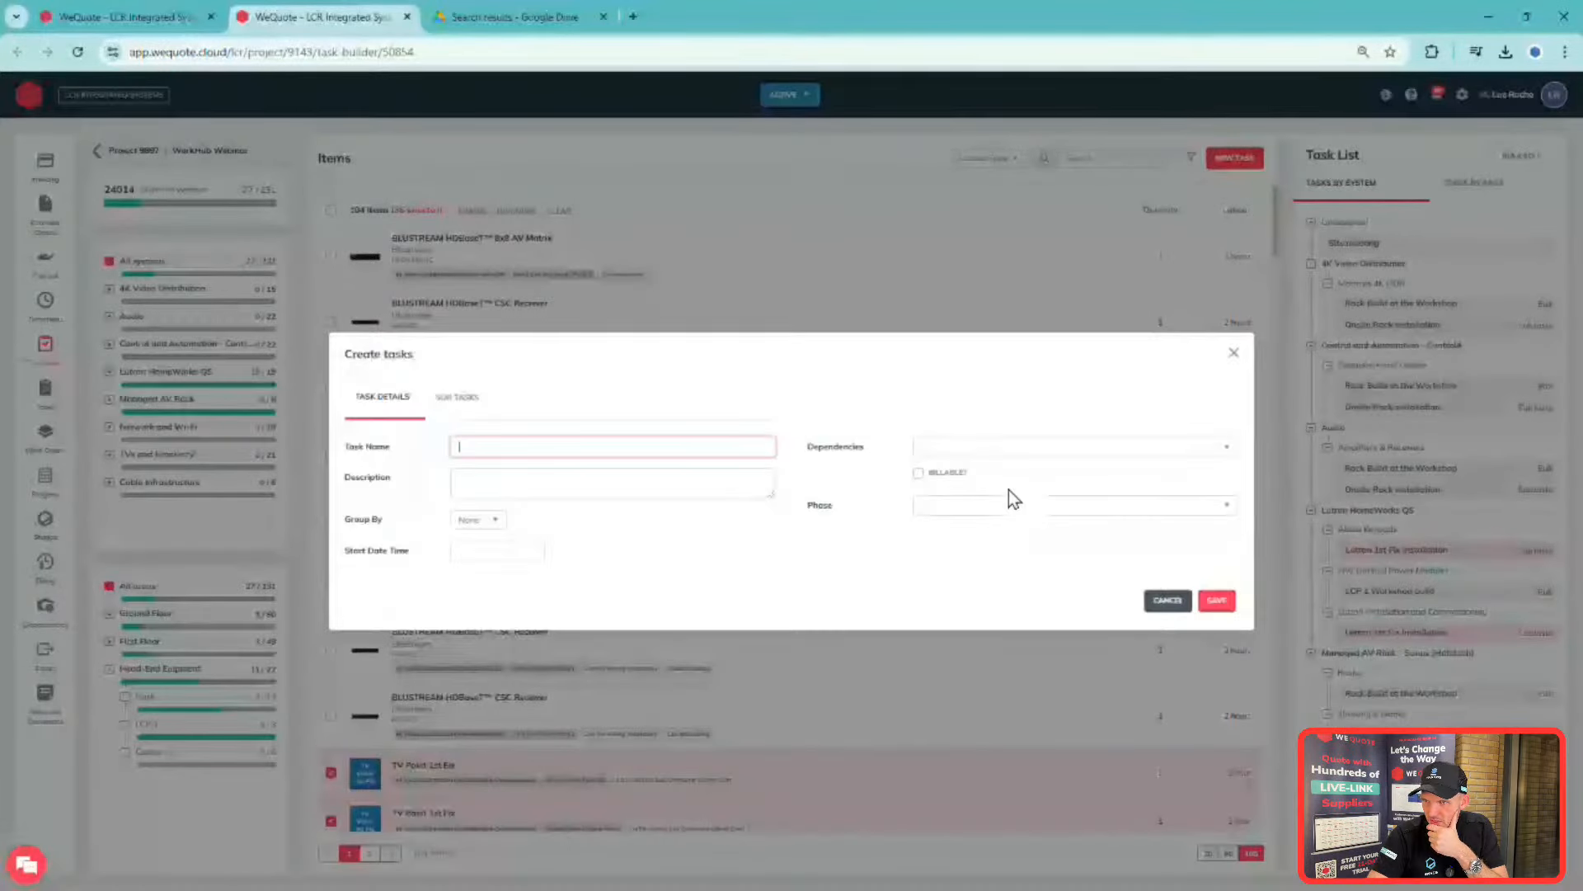
{"action": "left_click", "coordinate": [457, 397]}
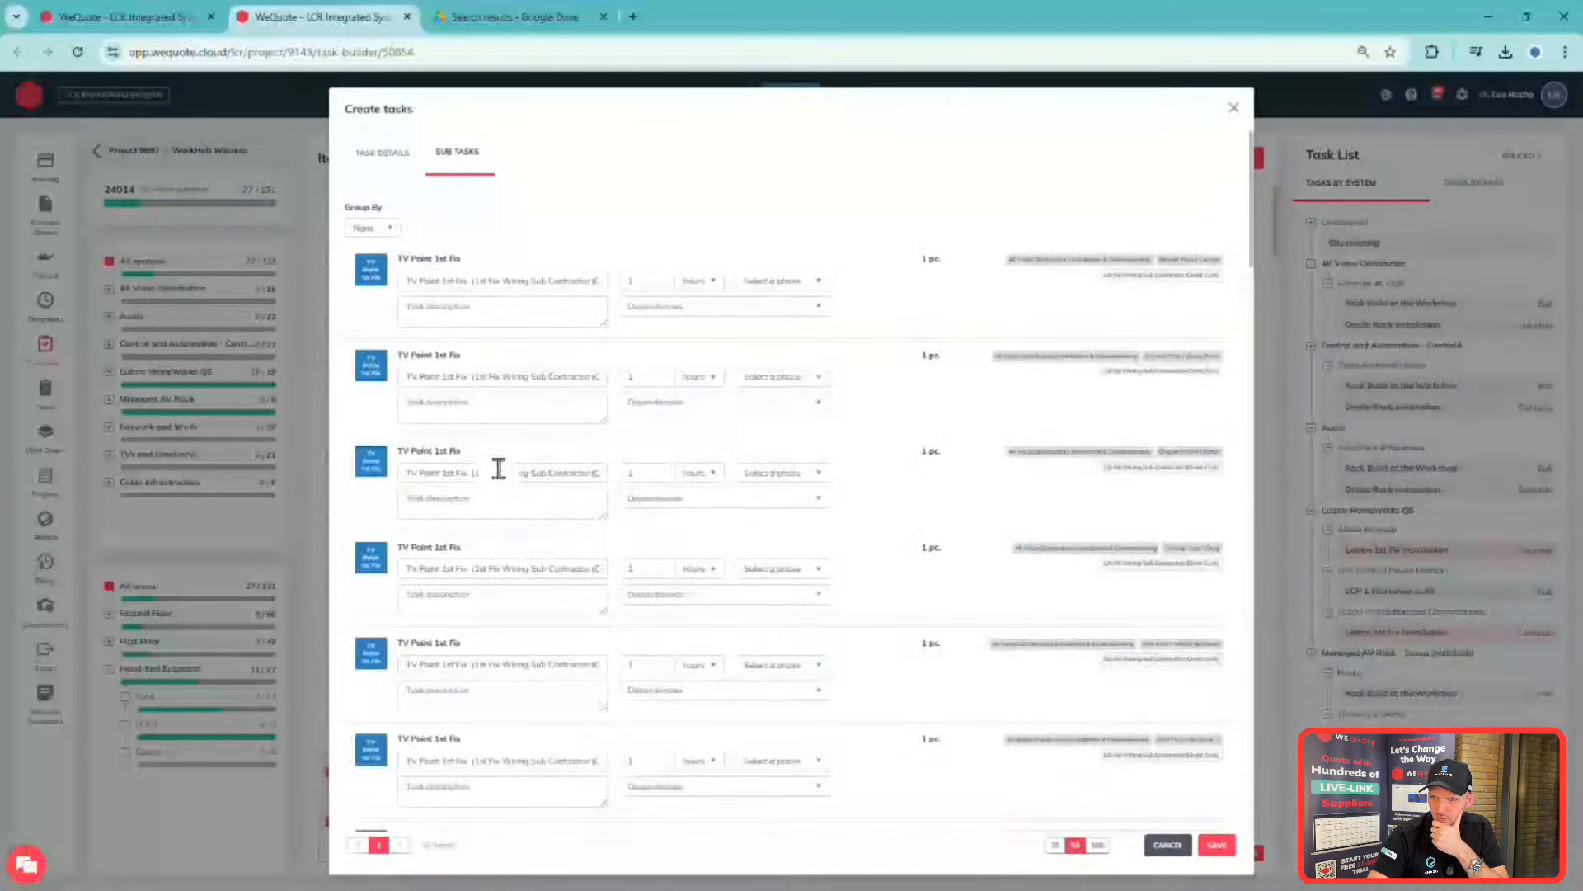
{"action": "left_click", "coordinate": [378, 235]}
{"action": "left_click", "coordinate": [390, 263]}
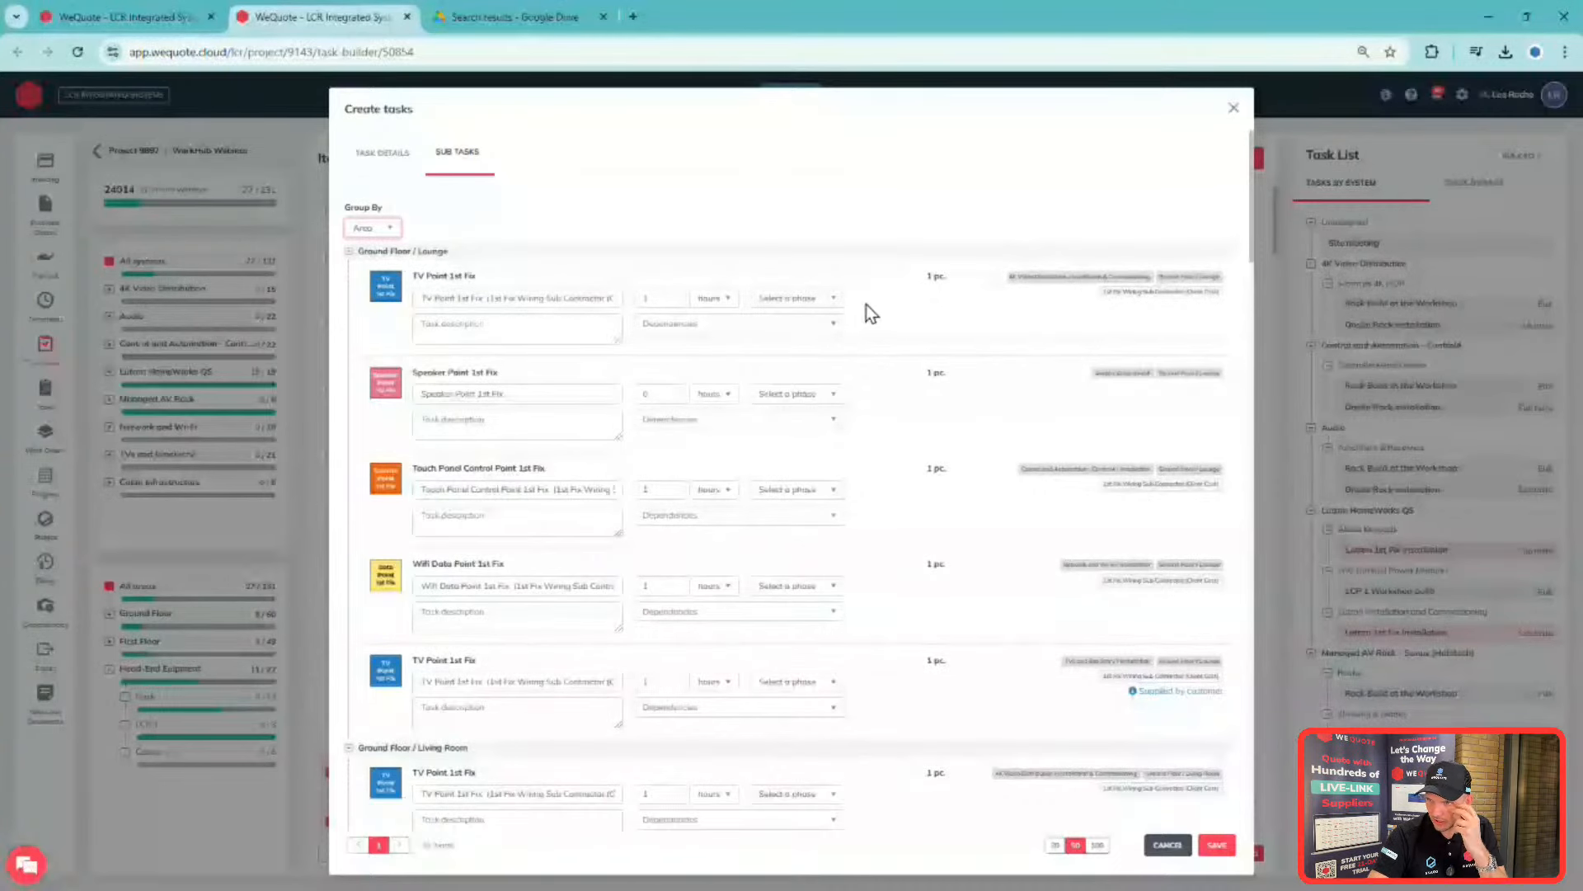
- Set the first Lounge TV Point sub task's phase to First Fix and the duration of all sub tasks to 0 hours
{"action": "left_click", "coordinate": [828, 300]}
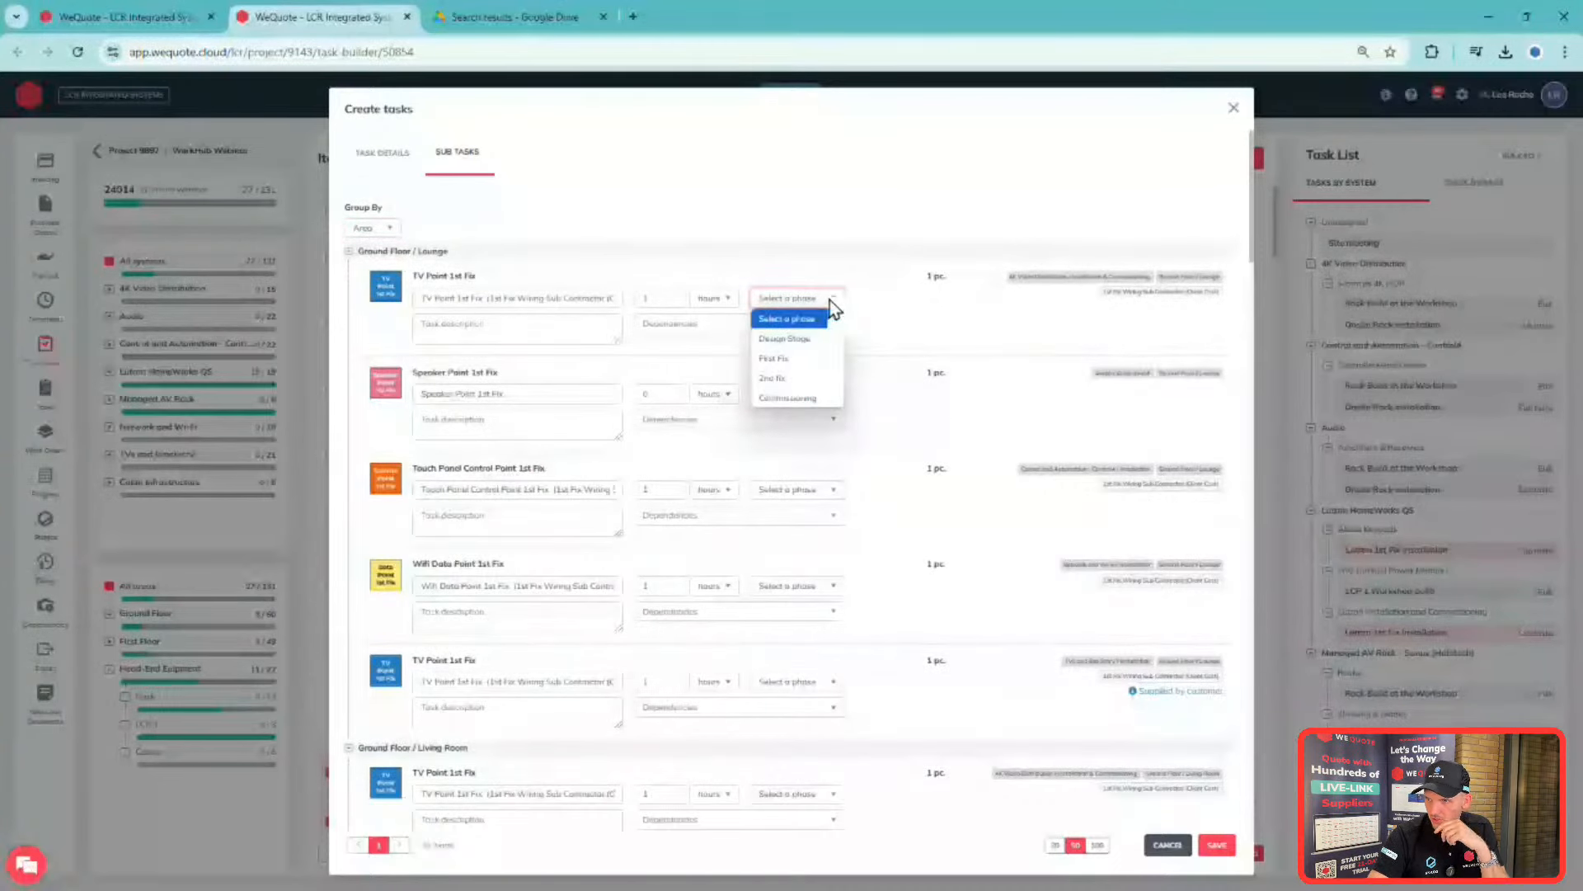
{"action": "left_click", "coordinate": [829, 358]}
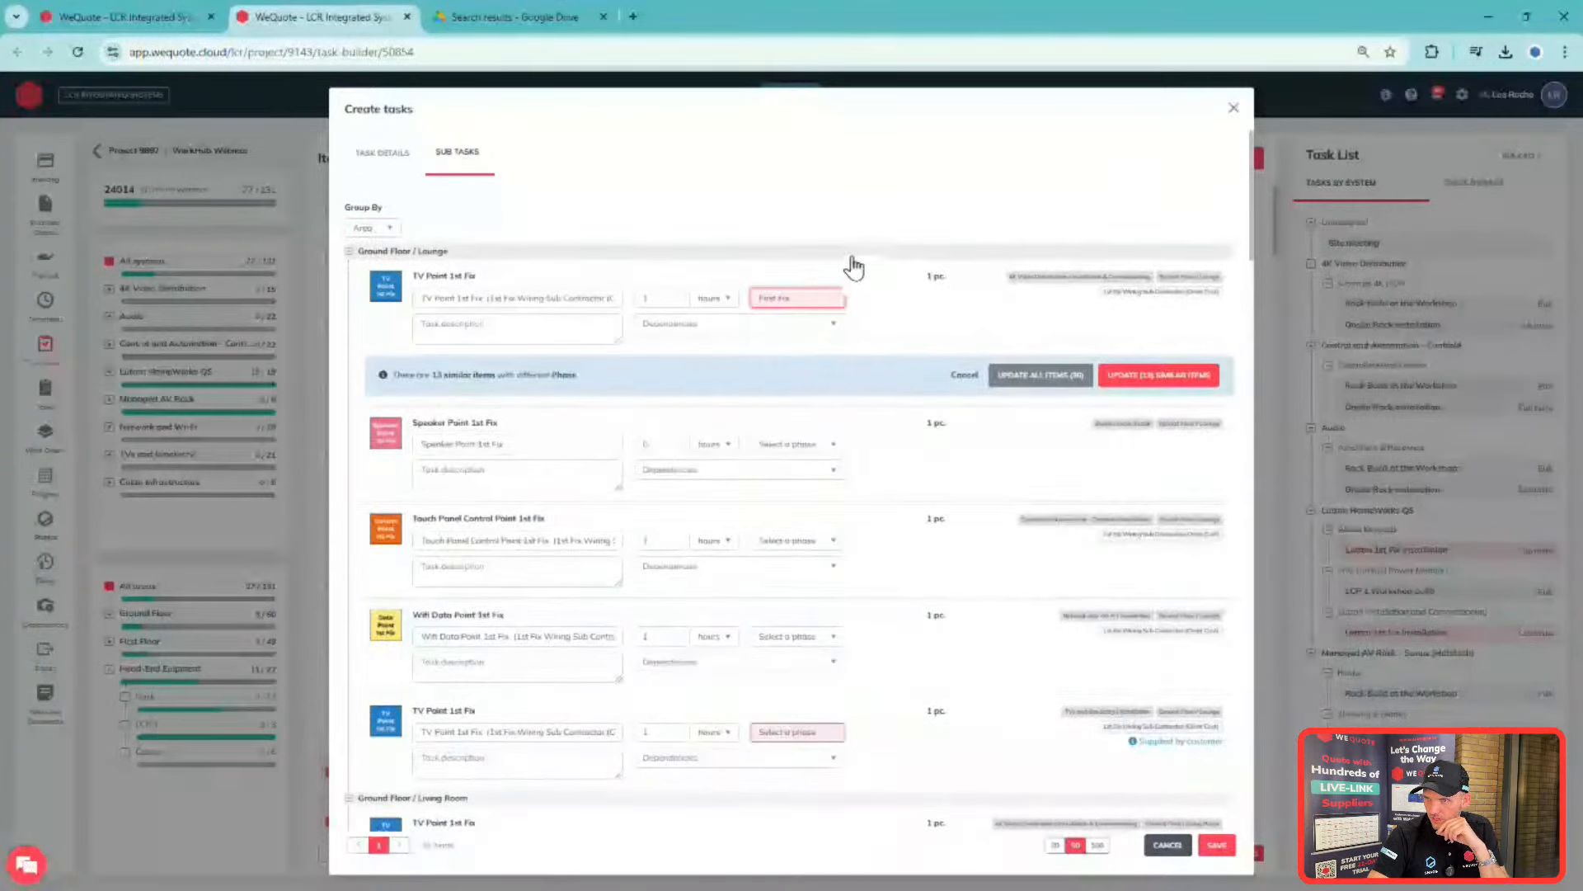
{"action": "left_click", "coordinate": [673, 294]}
{"action": "type", "text": "6"}
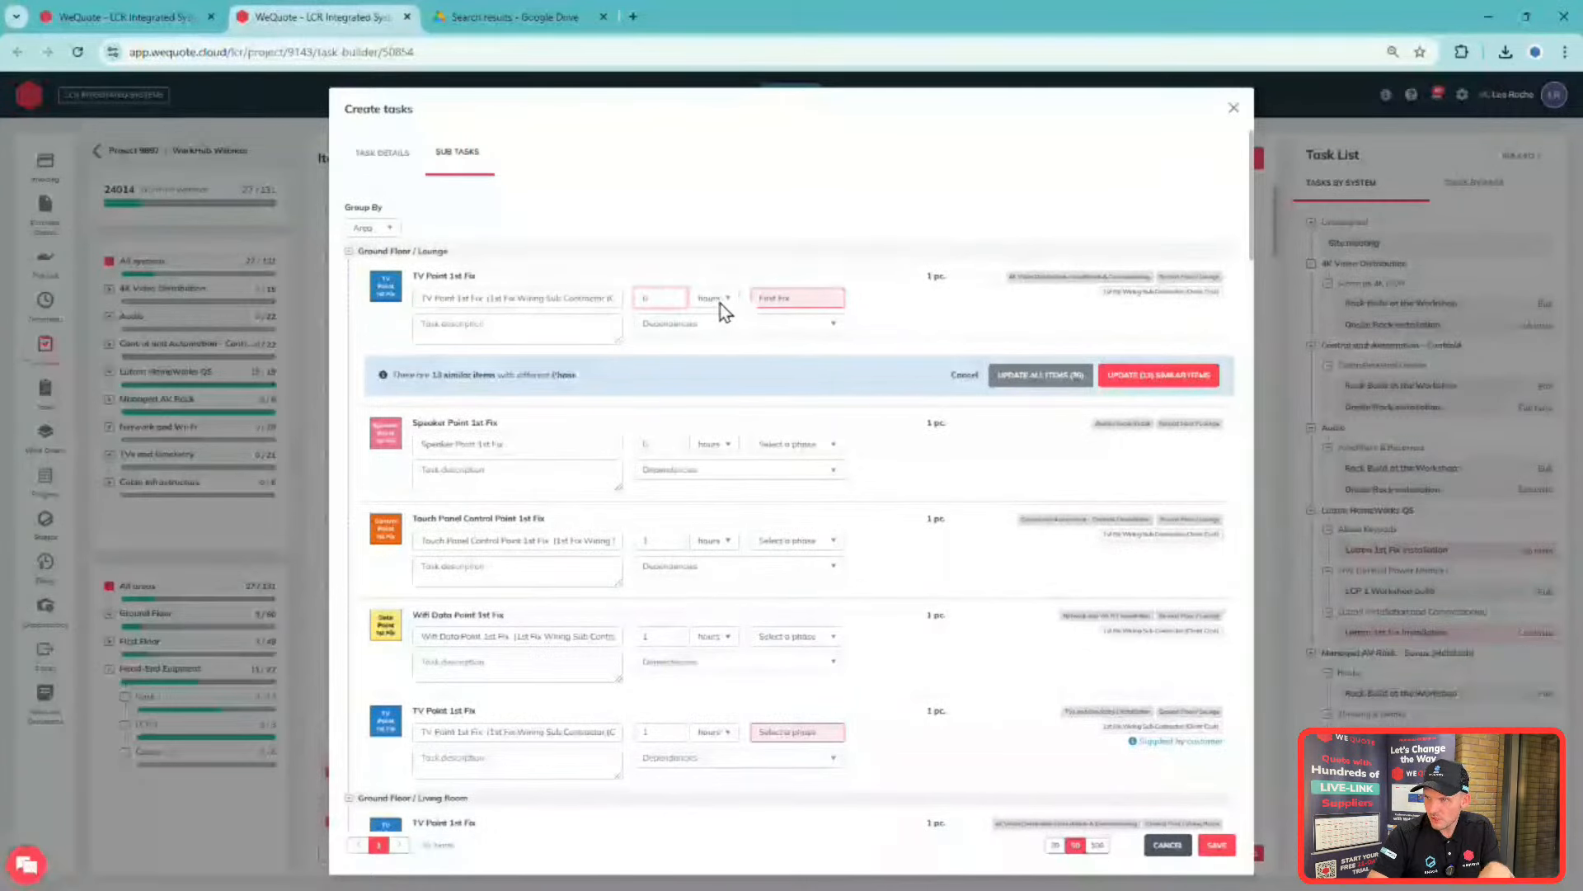
{"action": "left_click", "coordinate": [753, 252]}
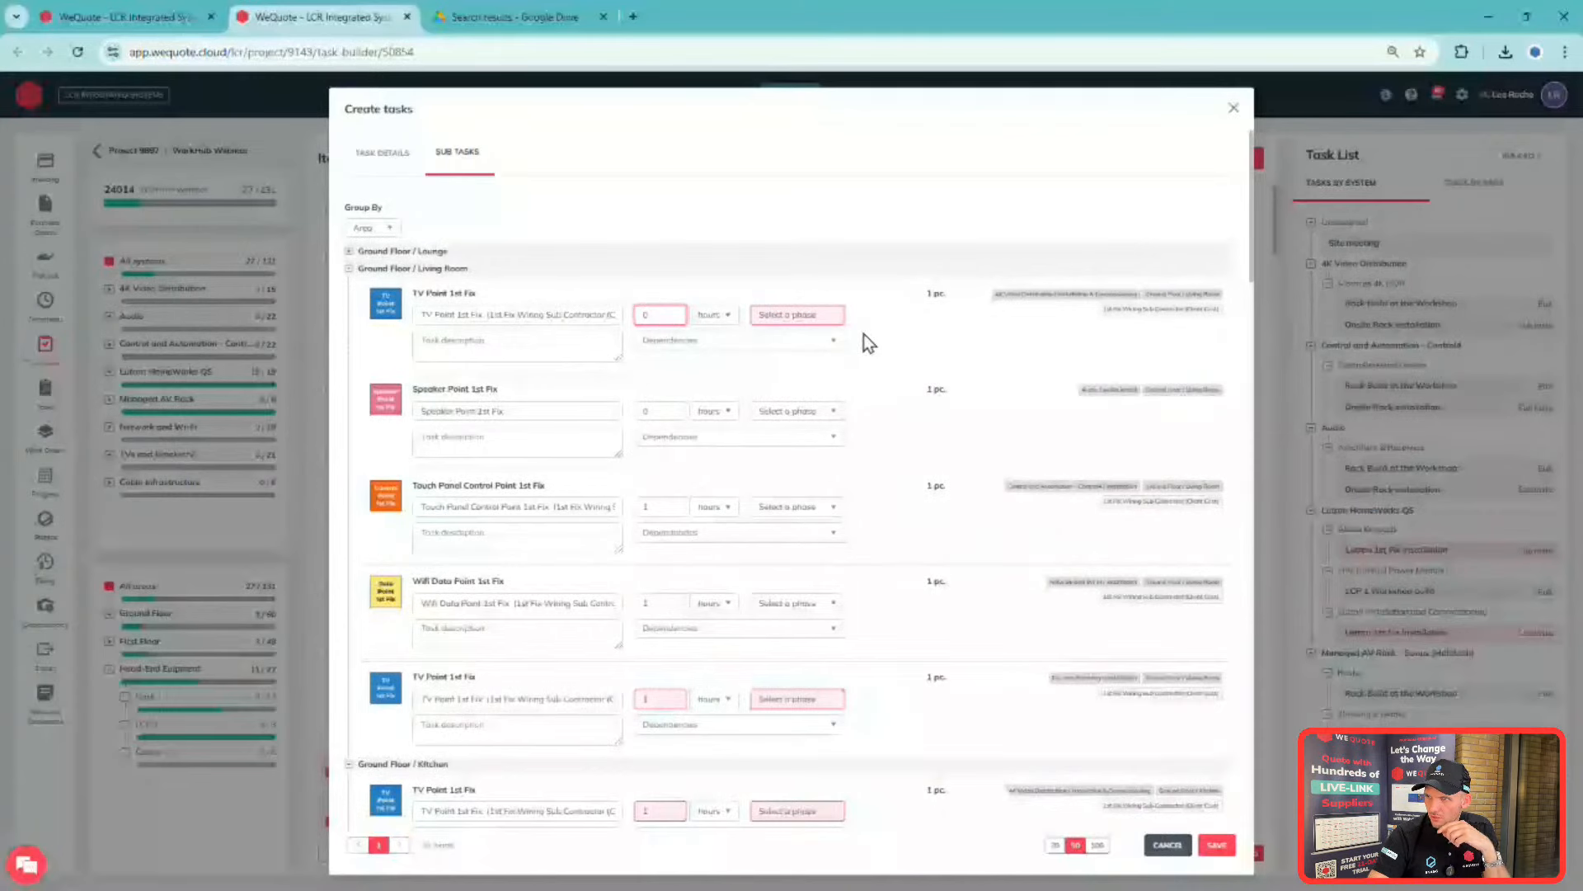
{"action": "left_click", "coordinate": [1037, 391]}
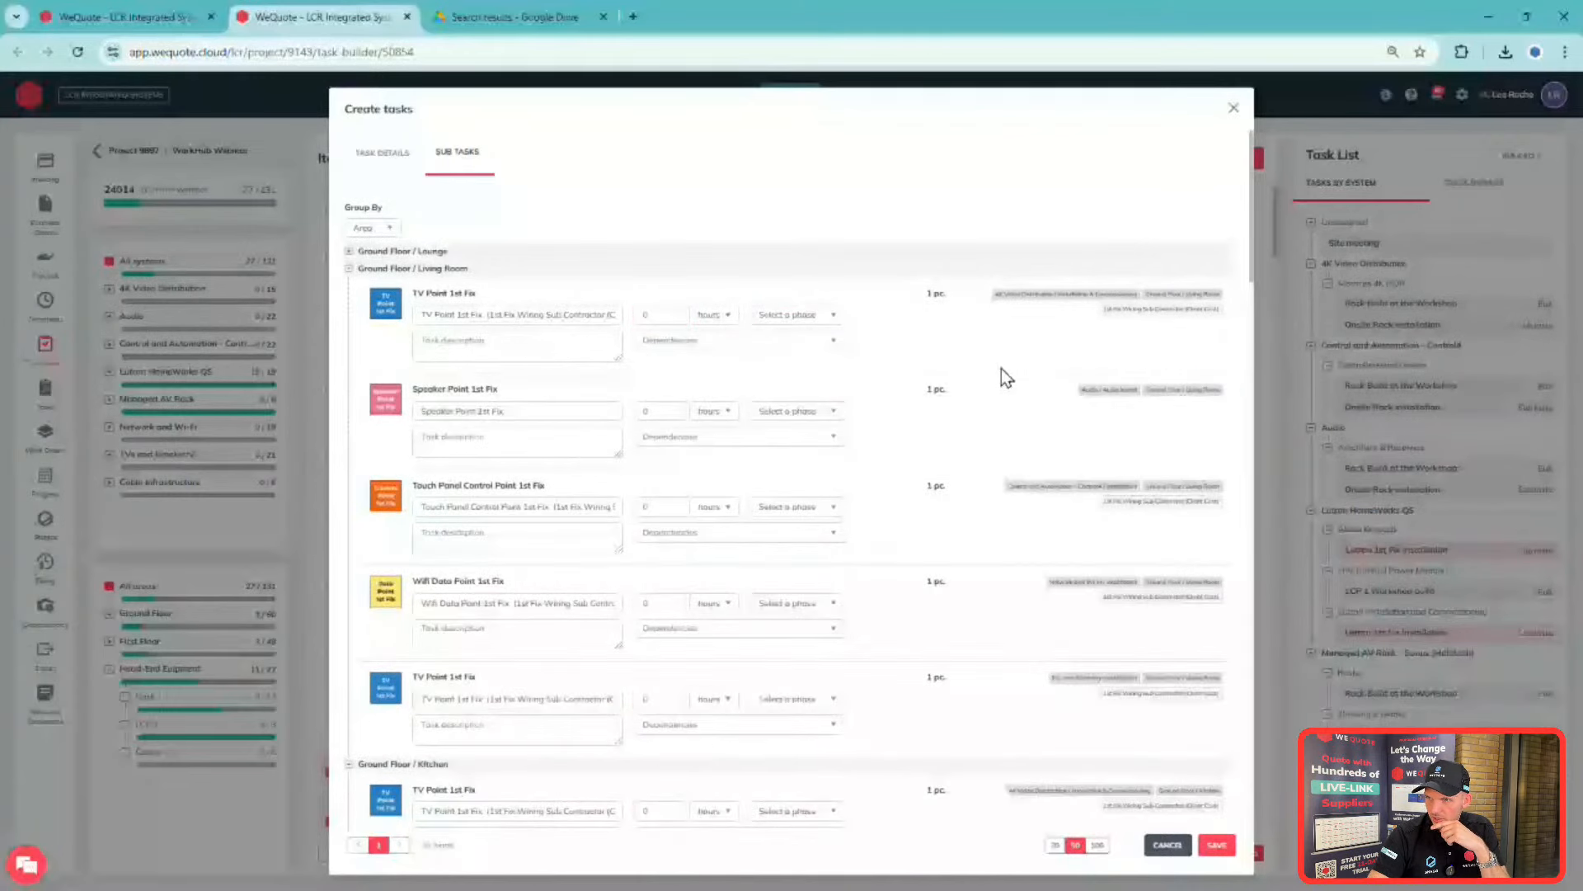
- Add the Completion Photo dependency to a Living Room TV Point sub task and apply it to all sub tasks
{"action": "left_click", "coordinate": [817, 342]}
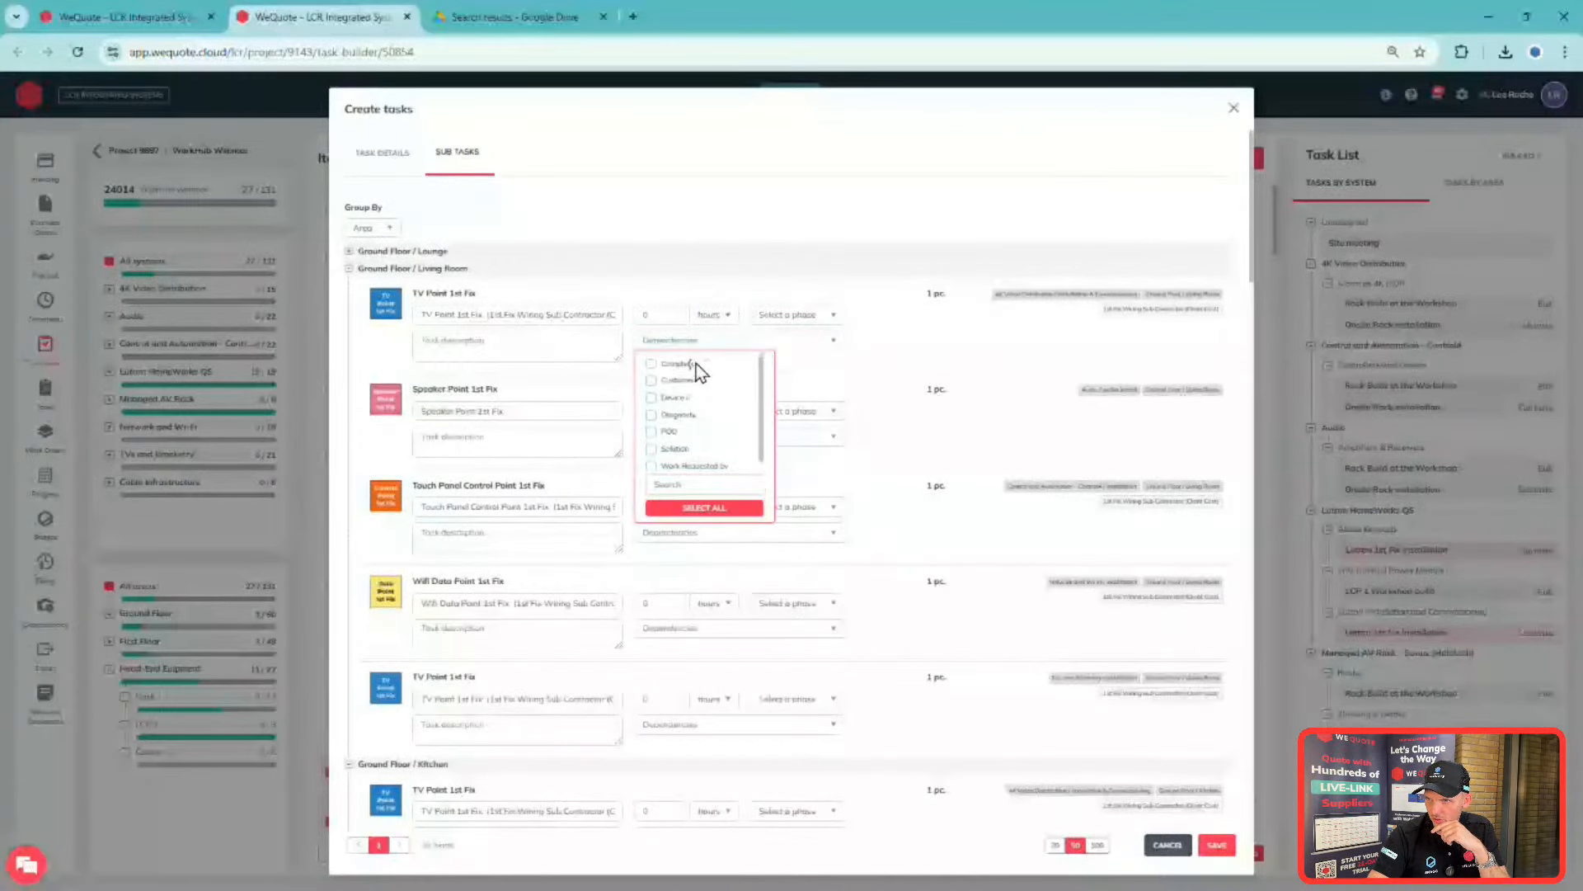
{"action": "left_click", "coordinate": [655, 367]}
{"action": "left_click", "coordinate": [1039, 391]}
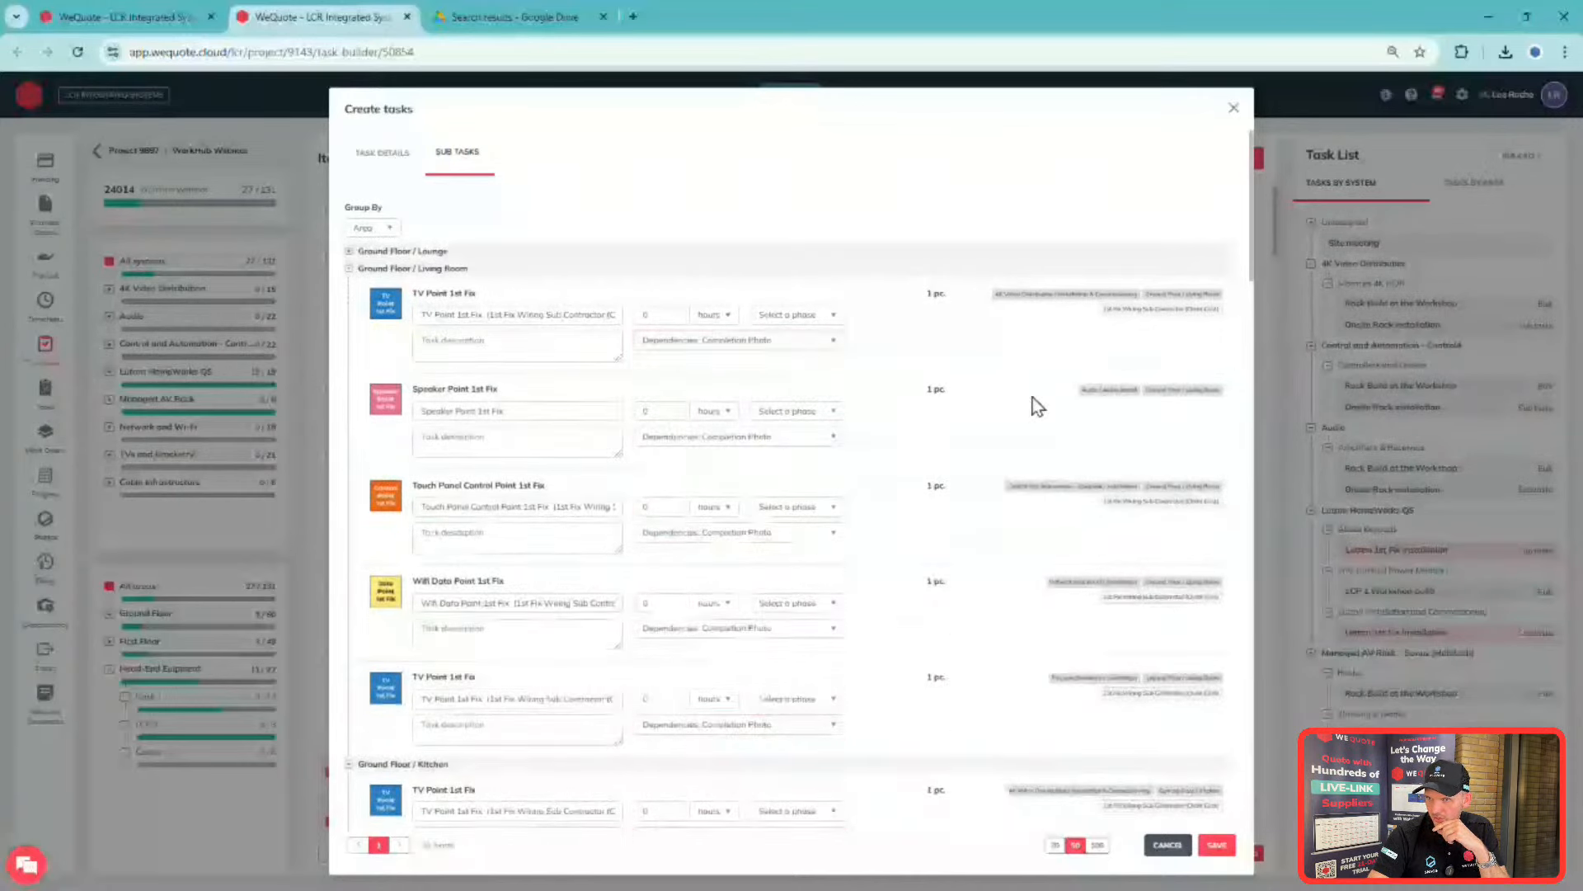
- Name the task "1st fix data and AV cables", set its dependency to Customer Signature and its phase to First Fix, and save it
{"action": "left_click", "coordinate": [404, 158]}
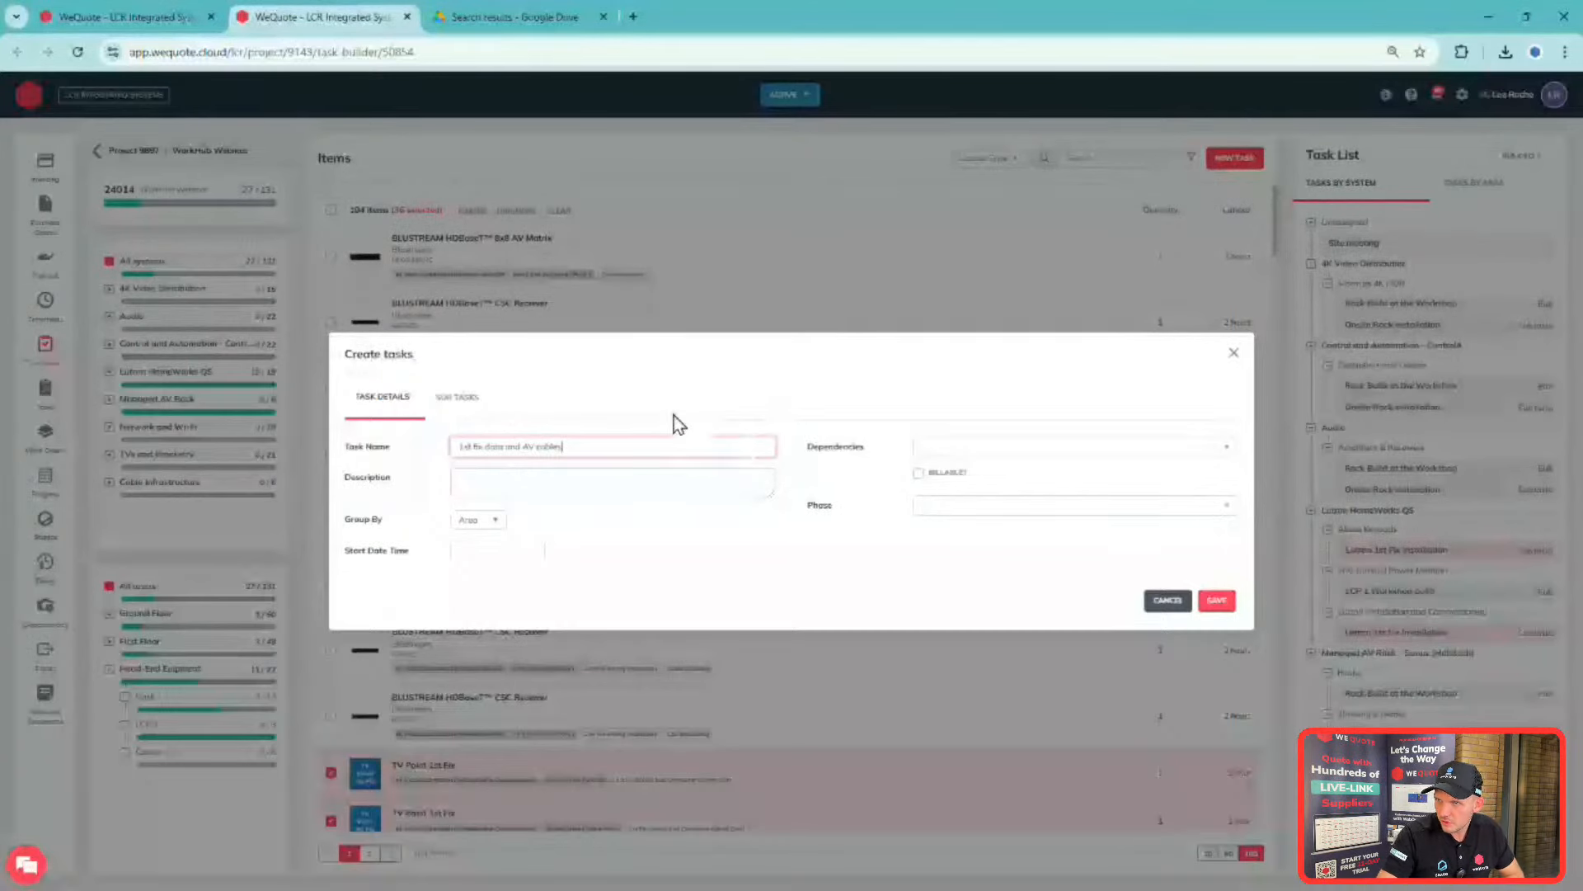
{"action": "left_click", "coordinate": [988, 457]}
{"action": "left_click", "coordinate": [965, 488]}
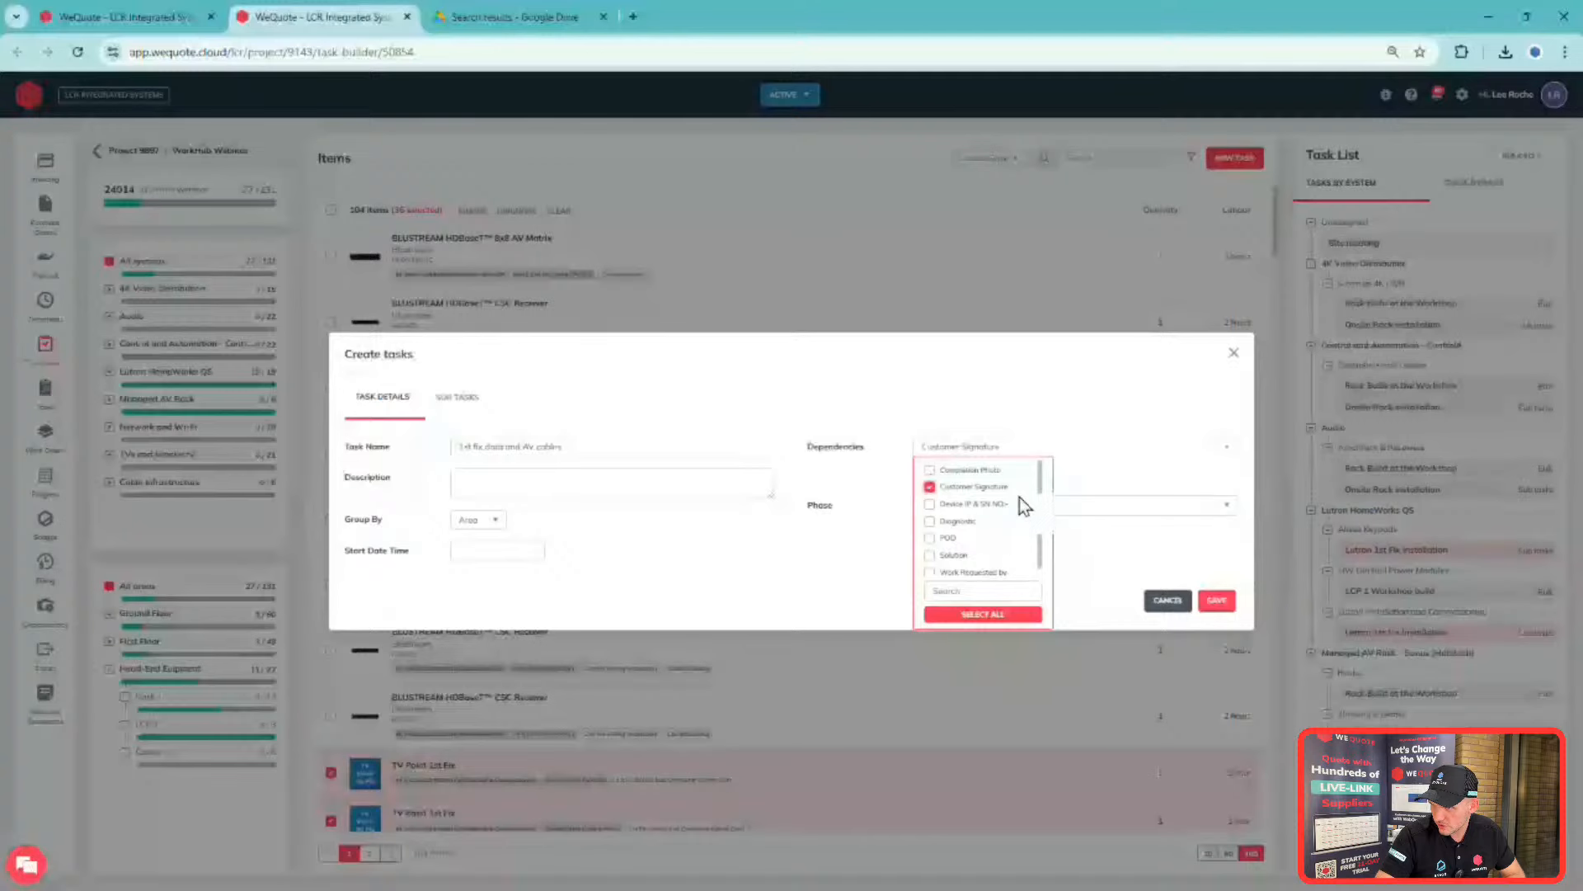
{"action": "left_click", "coordinate": [838, 478]}
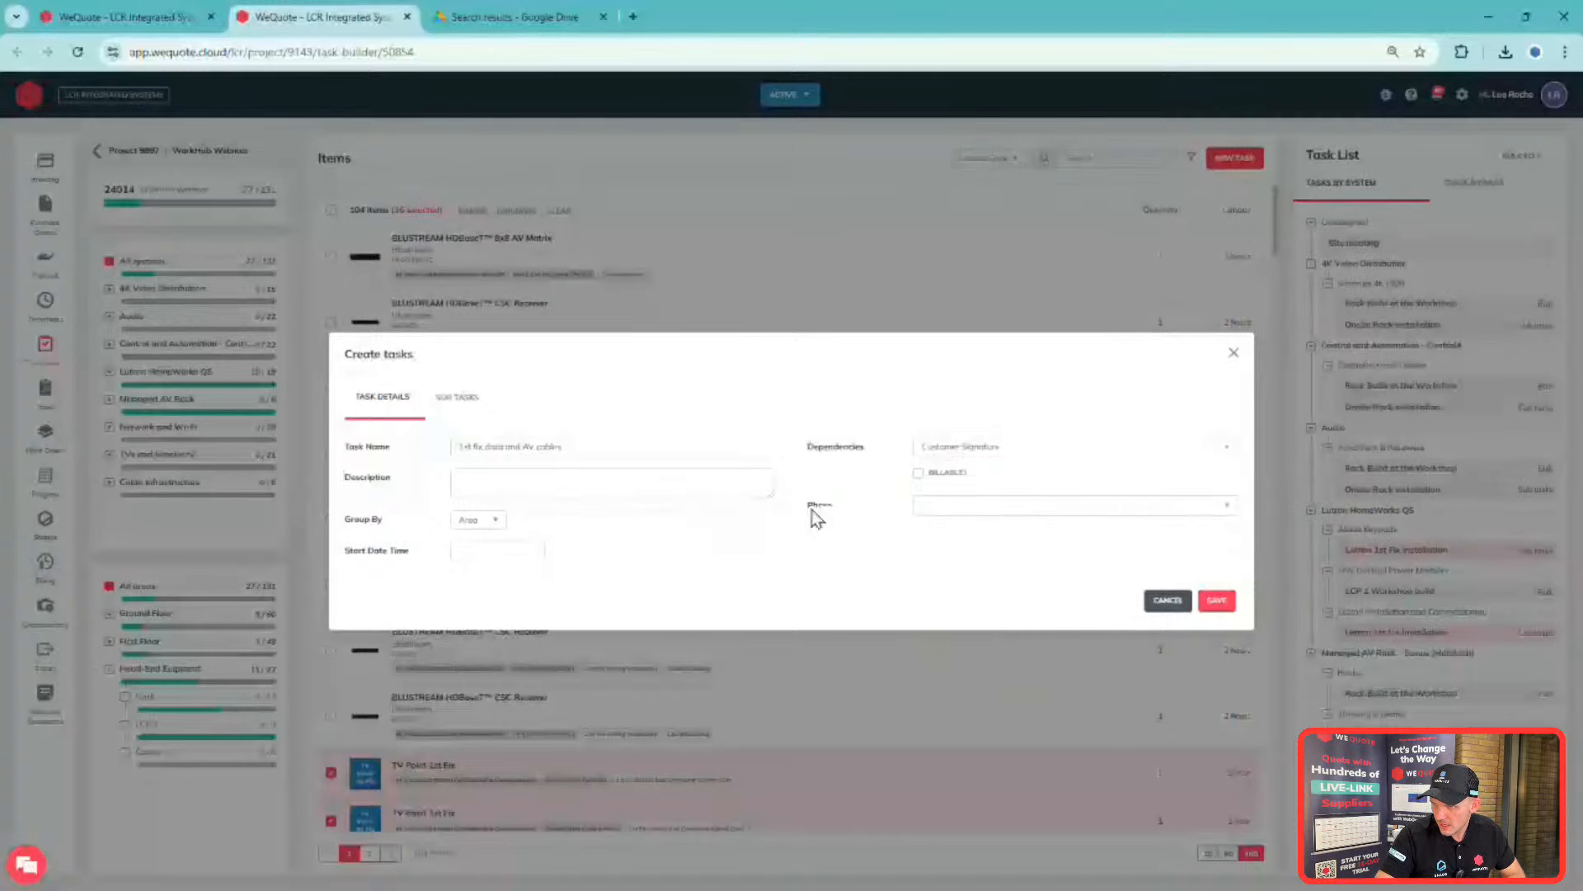
{"action": "left_click", "coordinate": [1011, 506]}
{"action": "left_click", "coordinate": [1029, 559]}
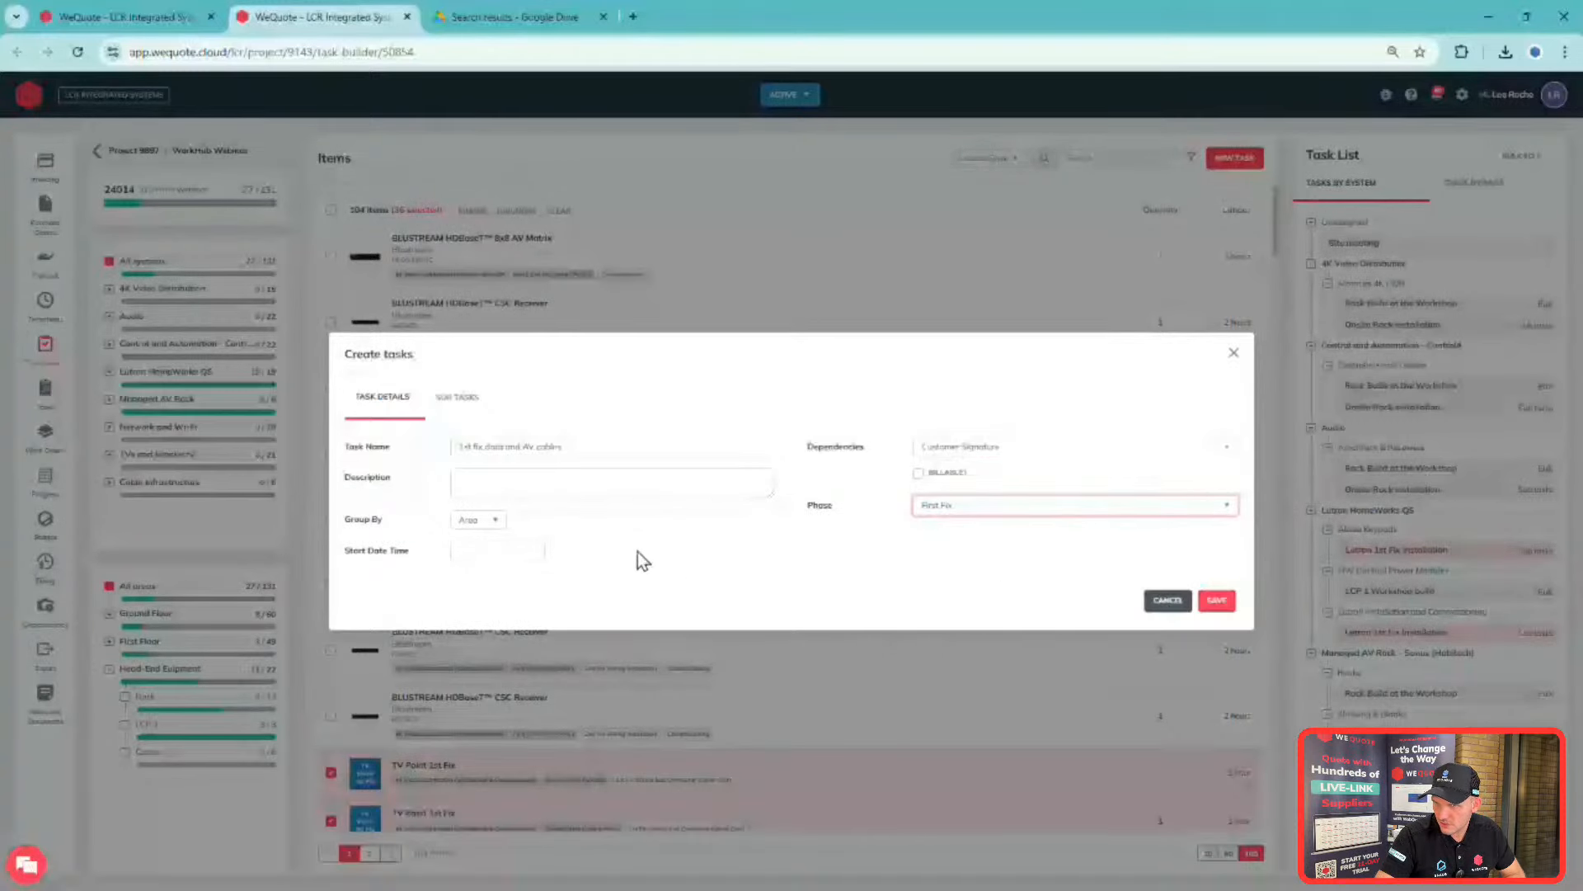
{"action": "left_click", "coordinate": [1217, 600]}
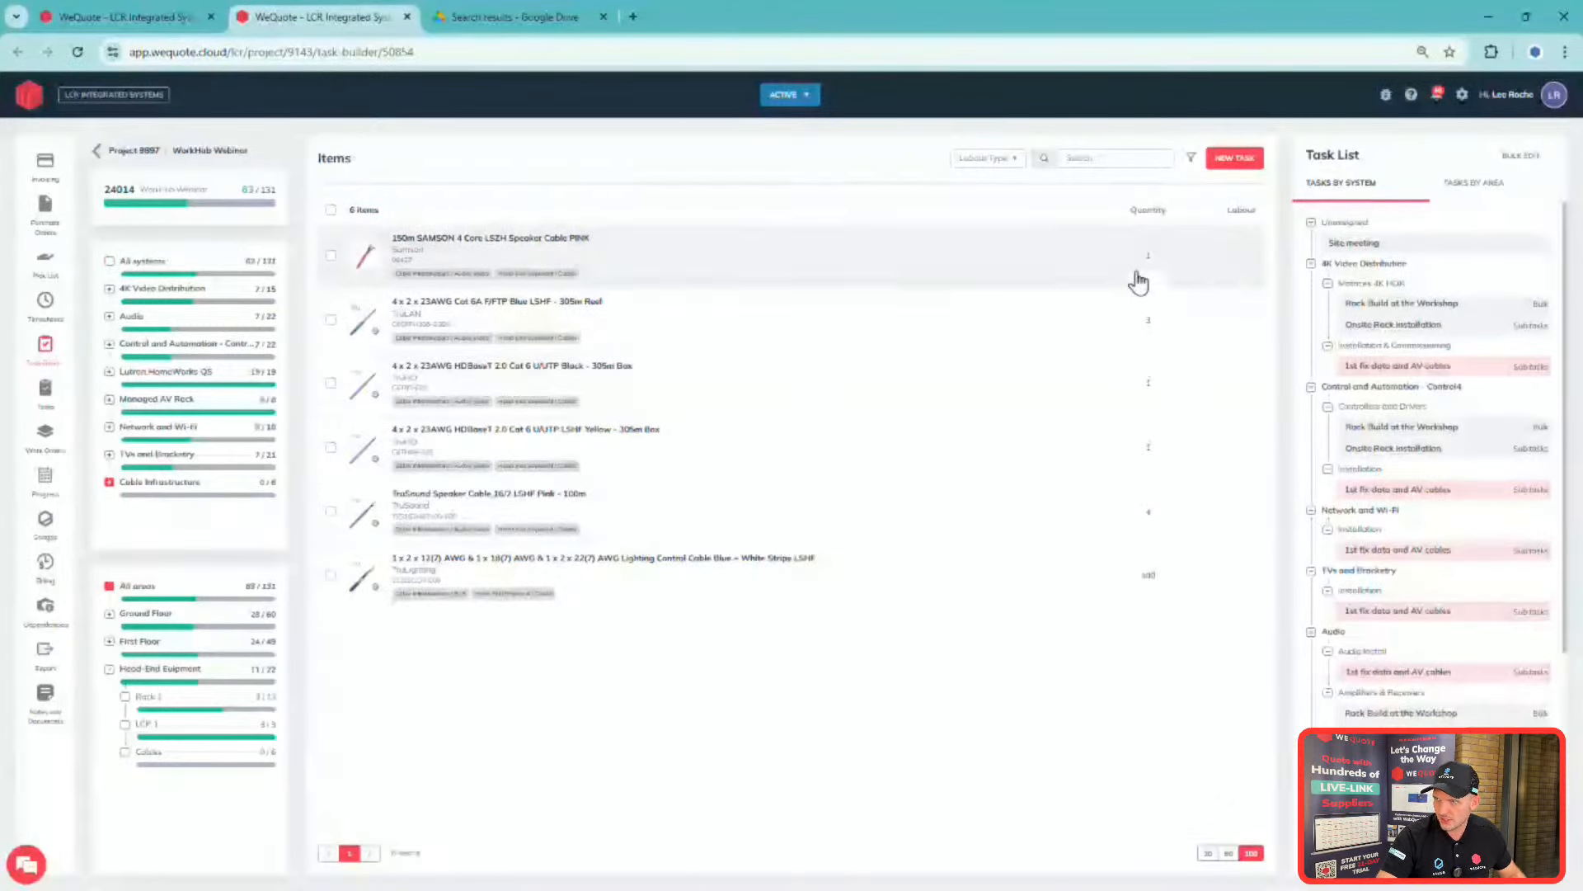
- Select all Cable Infrastructure items and start a new bulk task for them
{"action": "left_click", "coordinate": [1234, 158]}
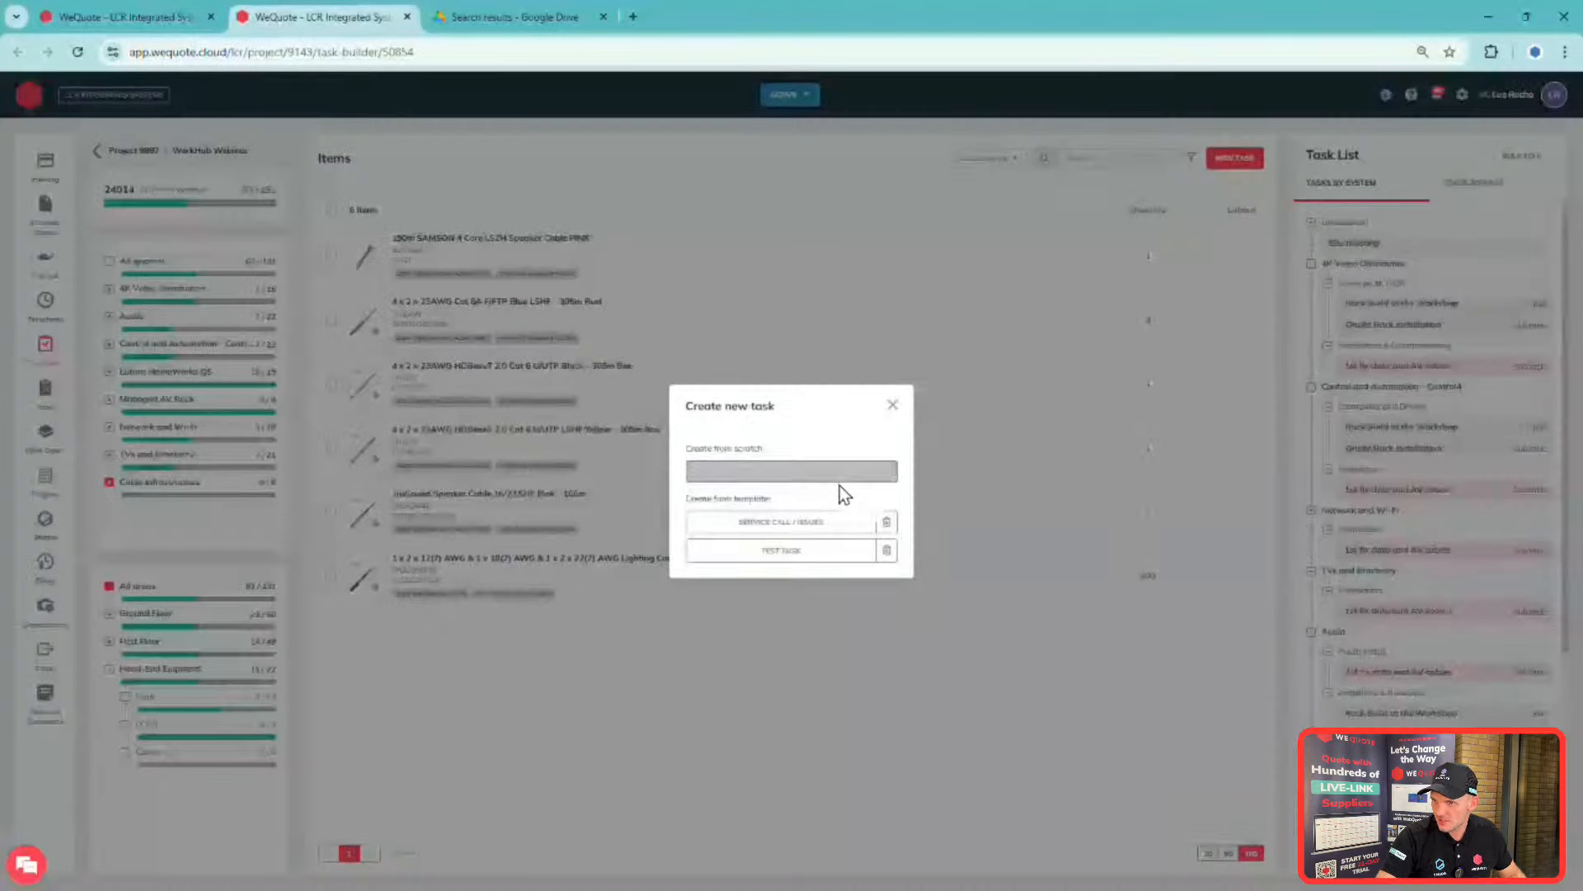
{"action": "left_click", "coordinate": [893, 404]}
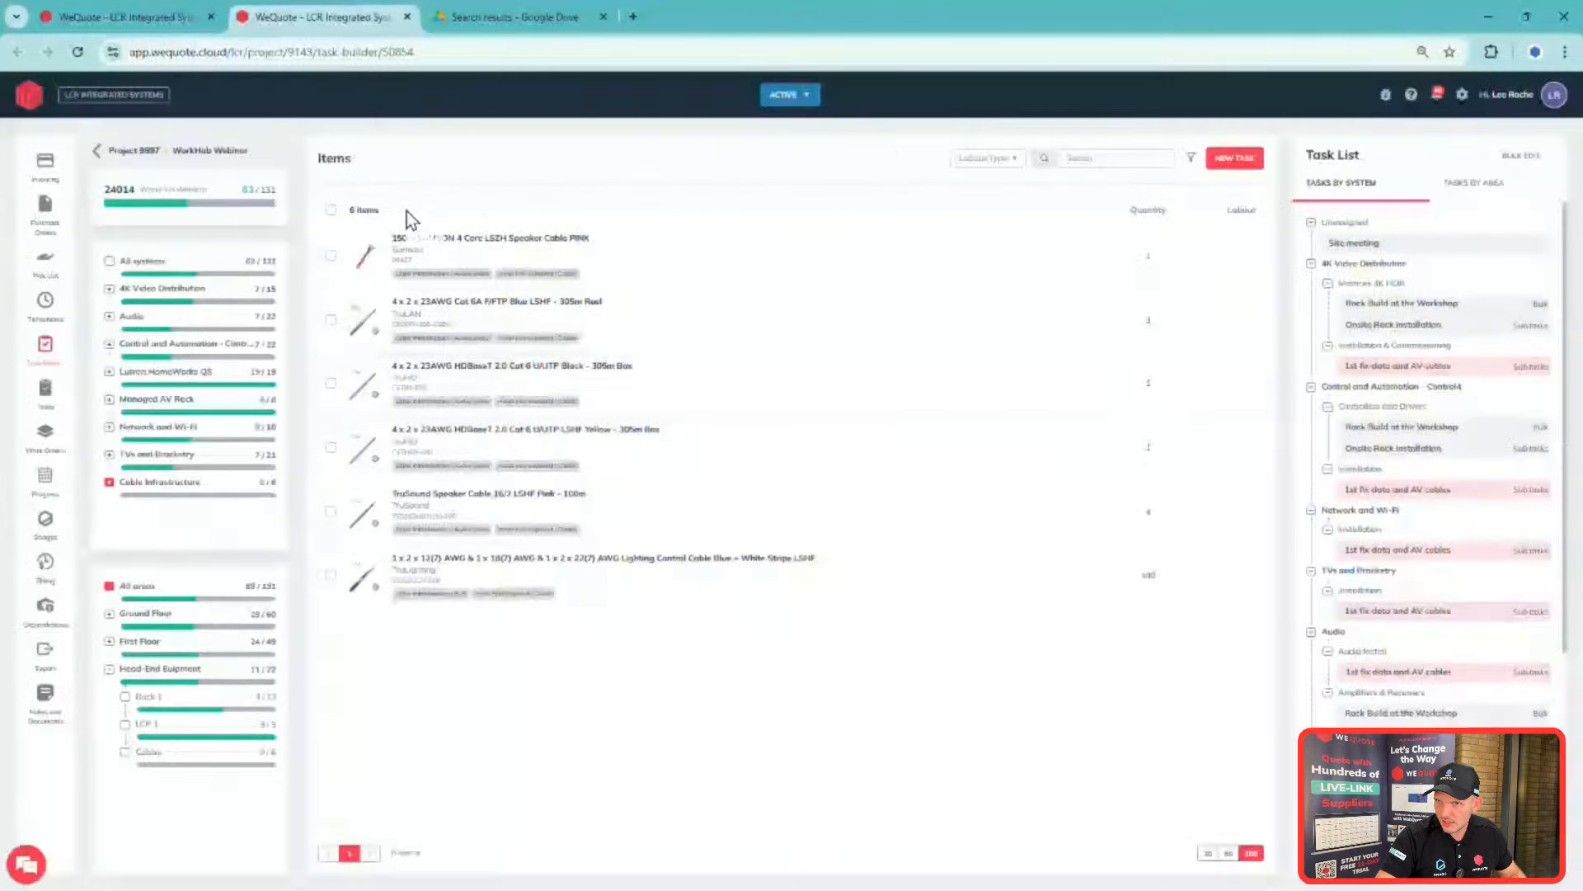
{"action": "left_click", "coordinate": [331, 211]}
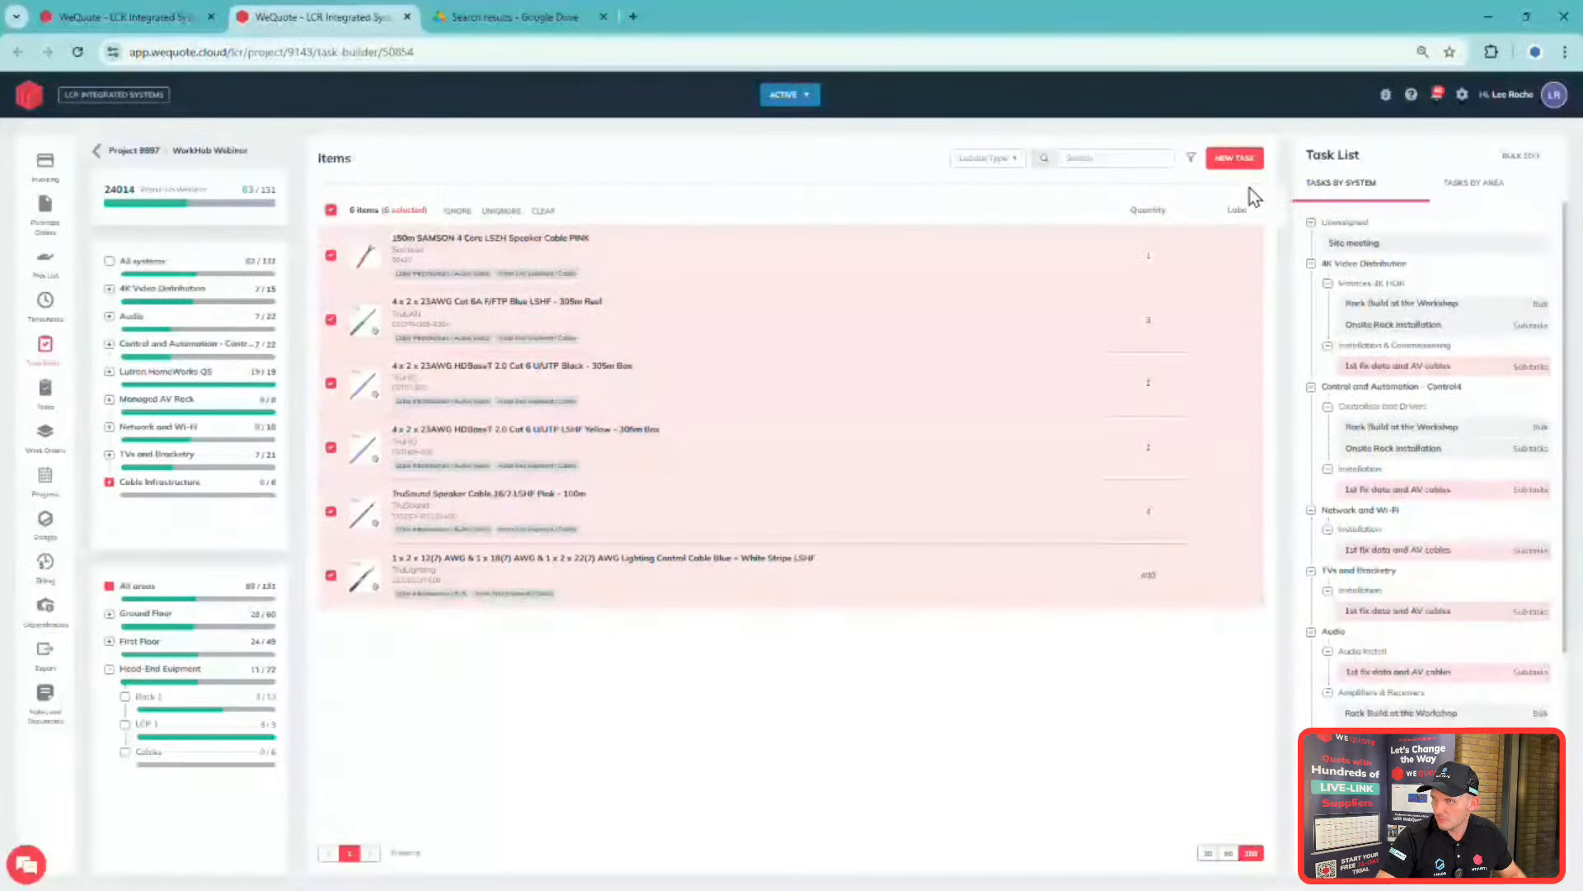
{"action": "left_click", "coordinate": [1235, 157]}
{"action": "left_click", "coordinate": [848, 475]}
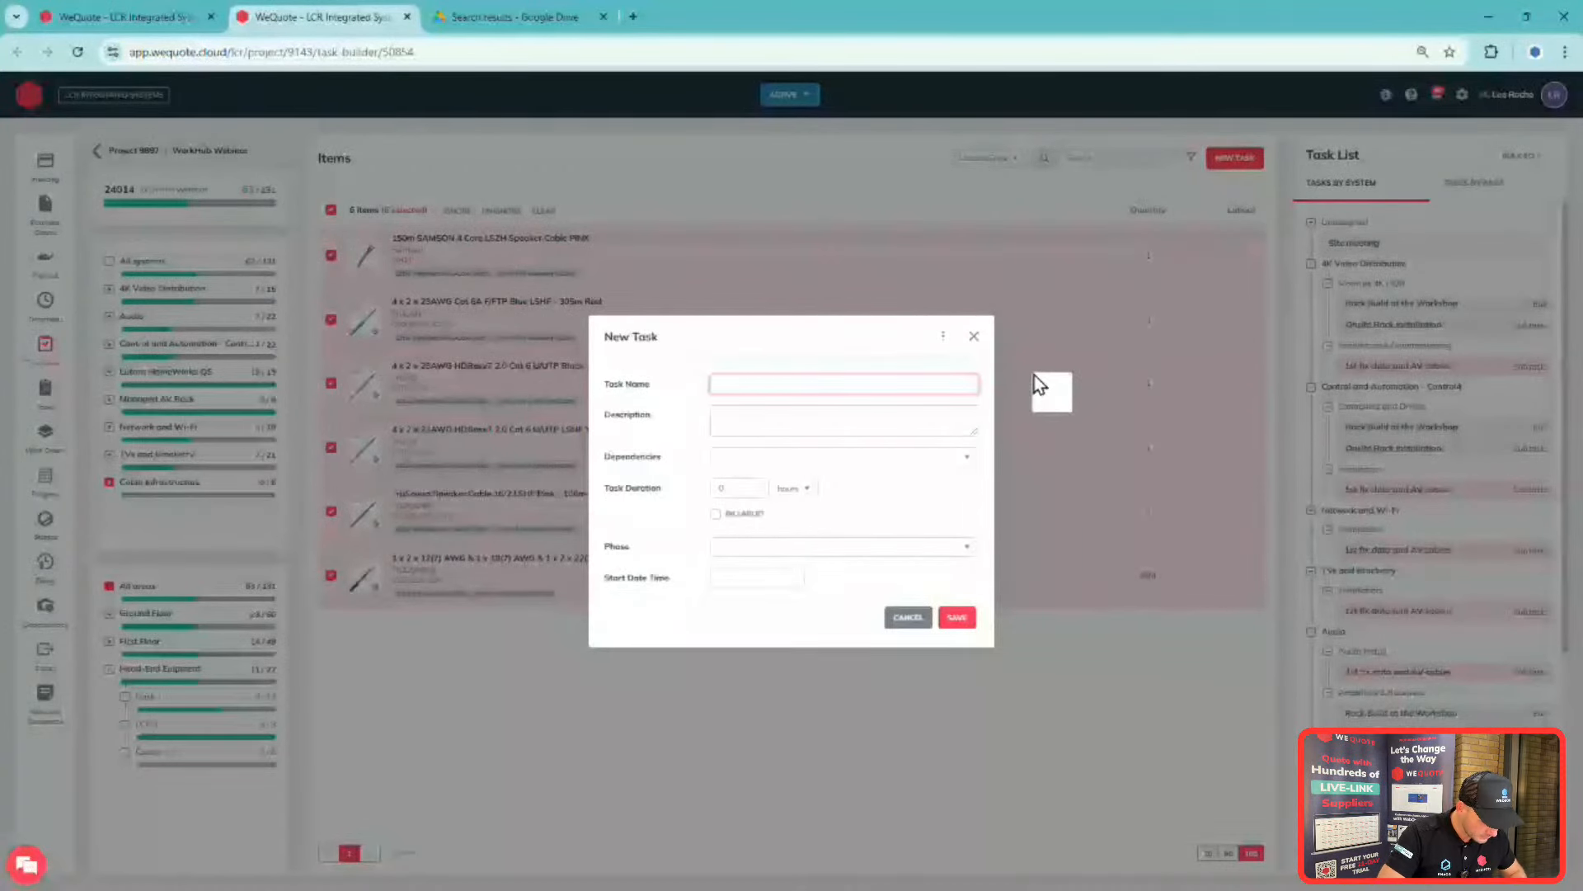
- Name the cable task "Cable delivery to site", set its phase to Design Stage, and save it
{"action": "type", "text": "1"}
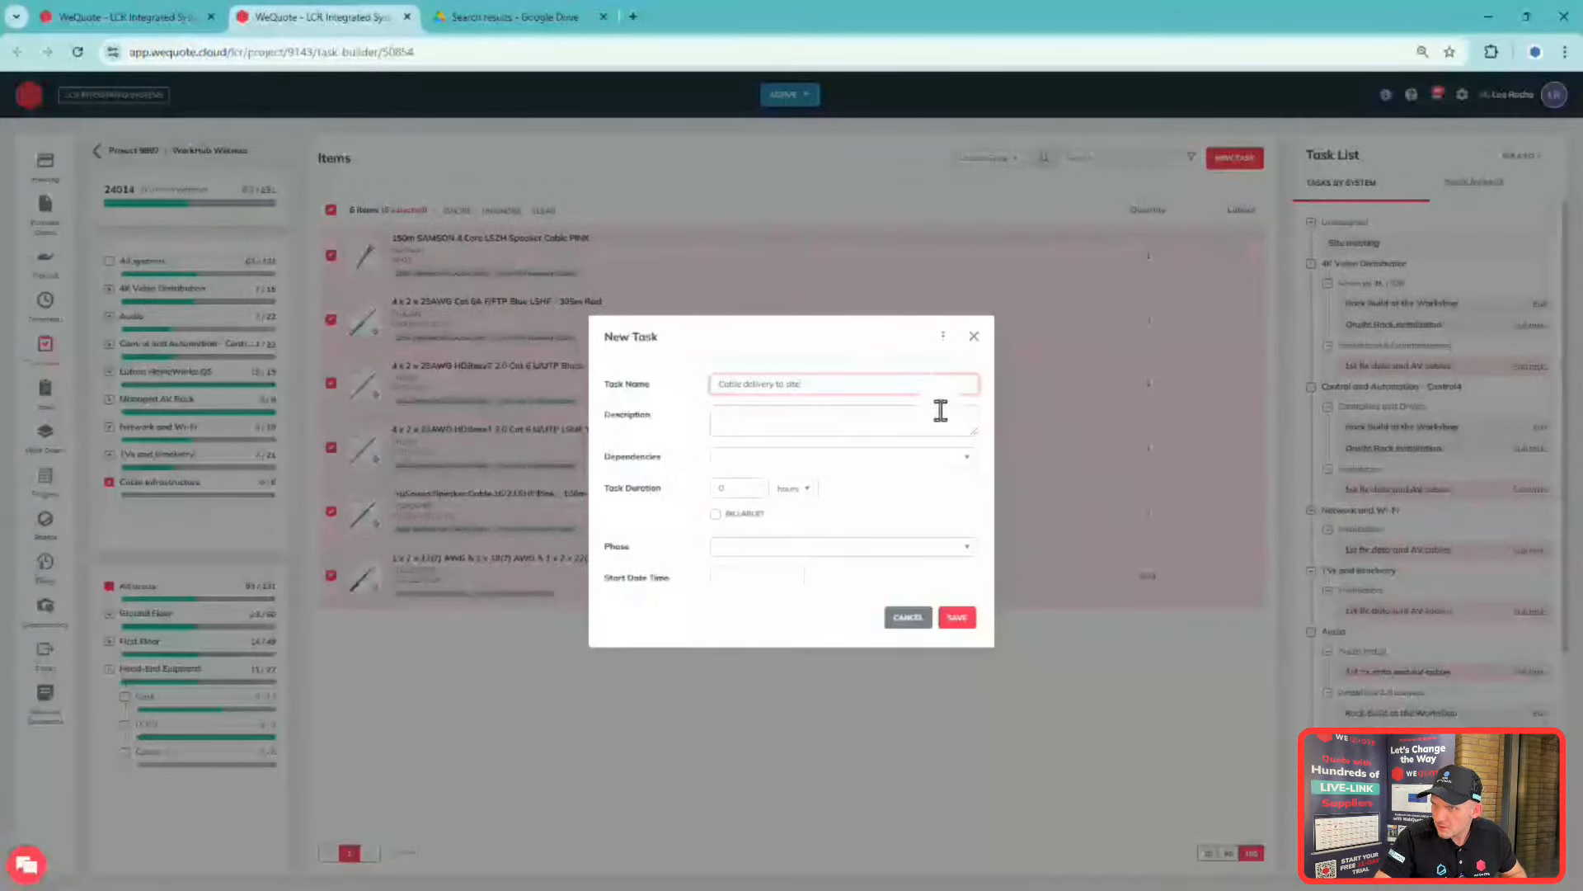
{"action": "left_click", "coordinate": [775, 544]}
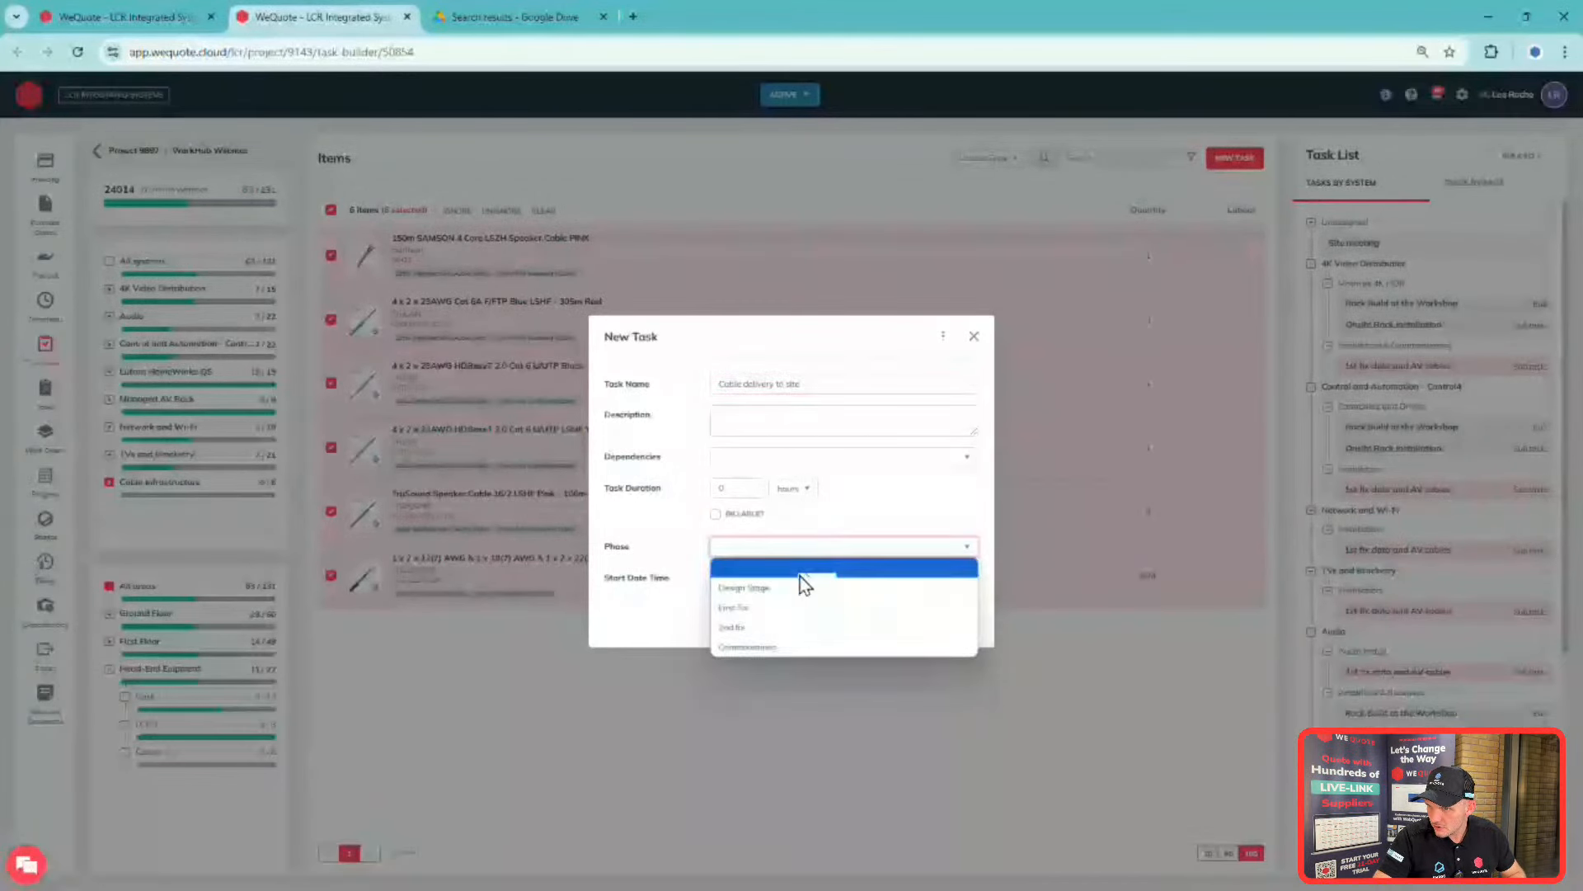
{"action": "left_click", "coordinate": [802, 583]}
{"action": "left_click", "coordinate": [835, 551]}
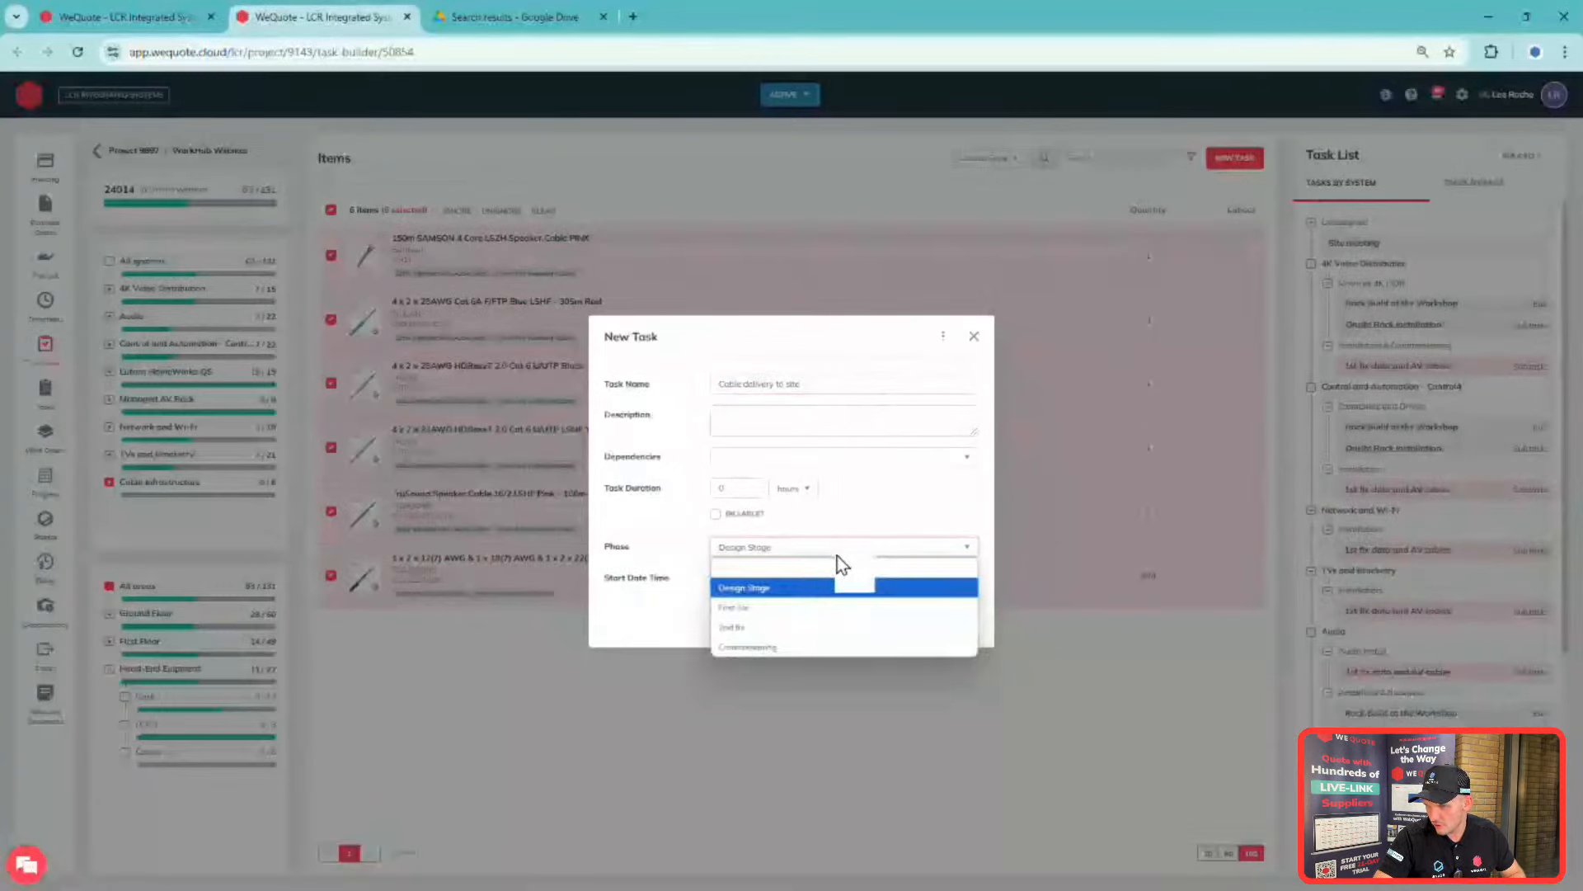
{"action": "left_click", "coordinate": [785, 587]}
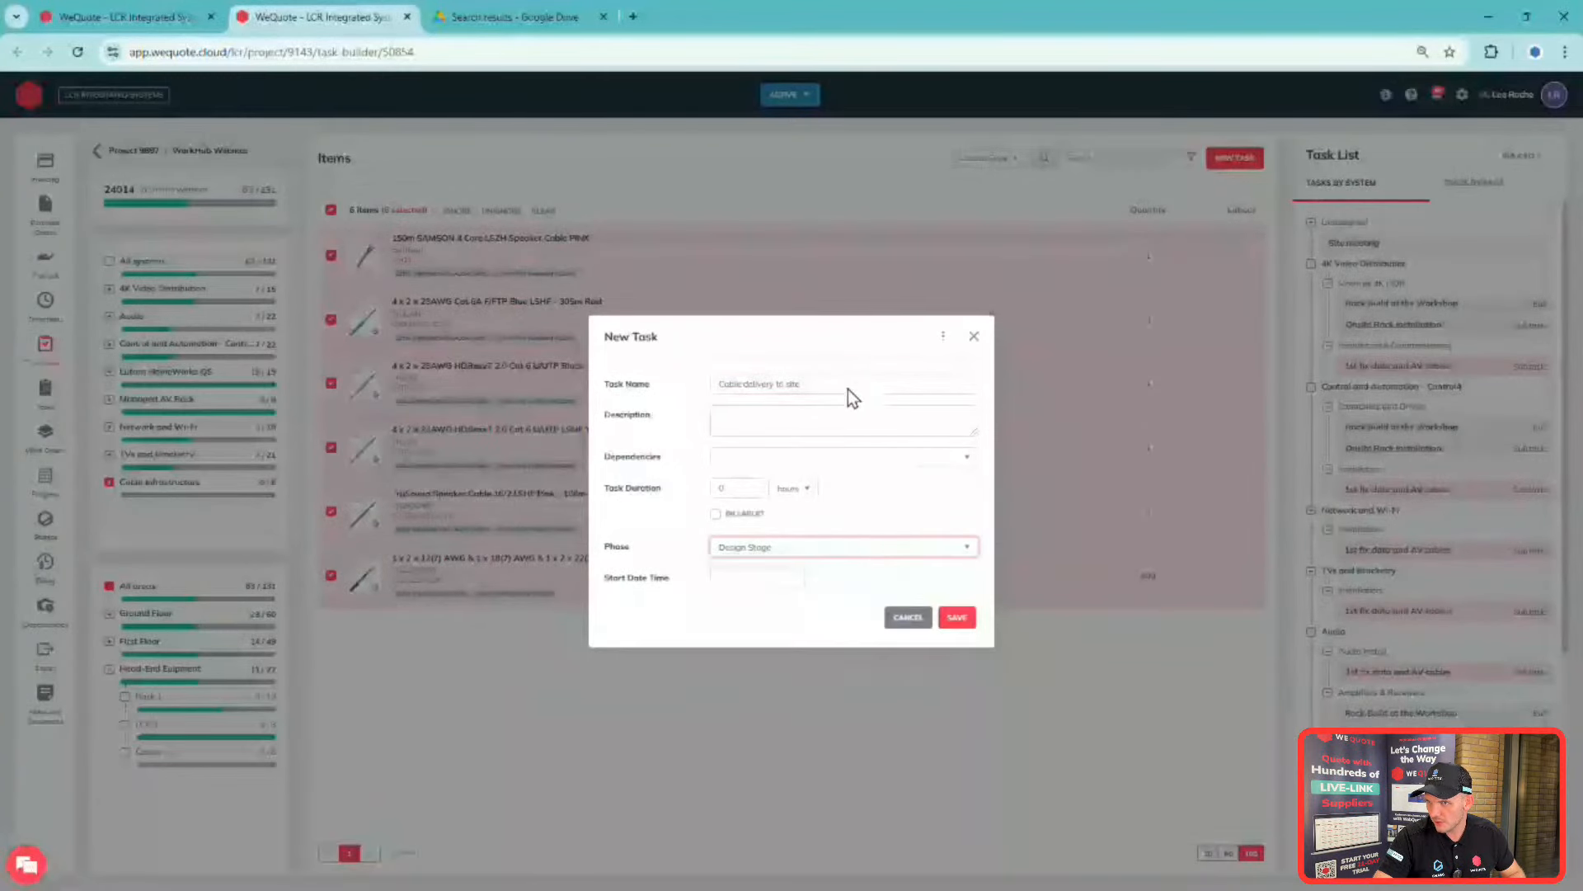
{"action": "left_click", "coordinate": [958, 619]}
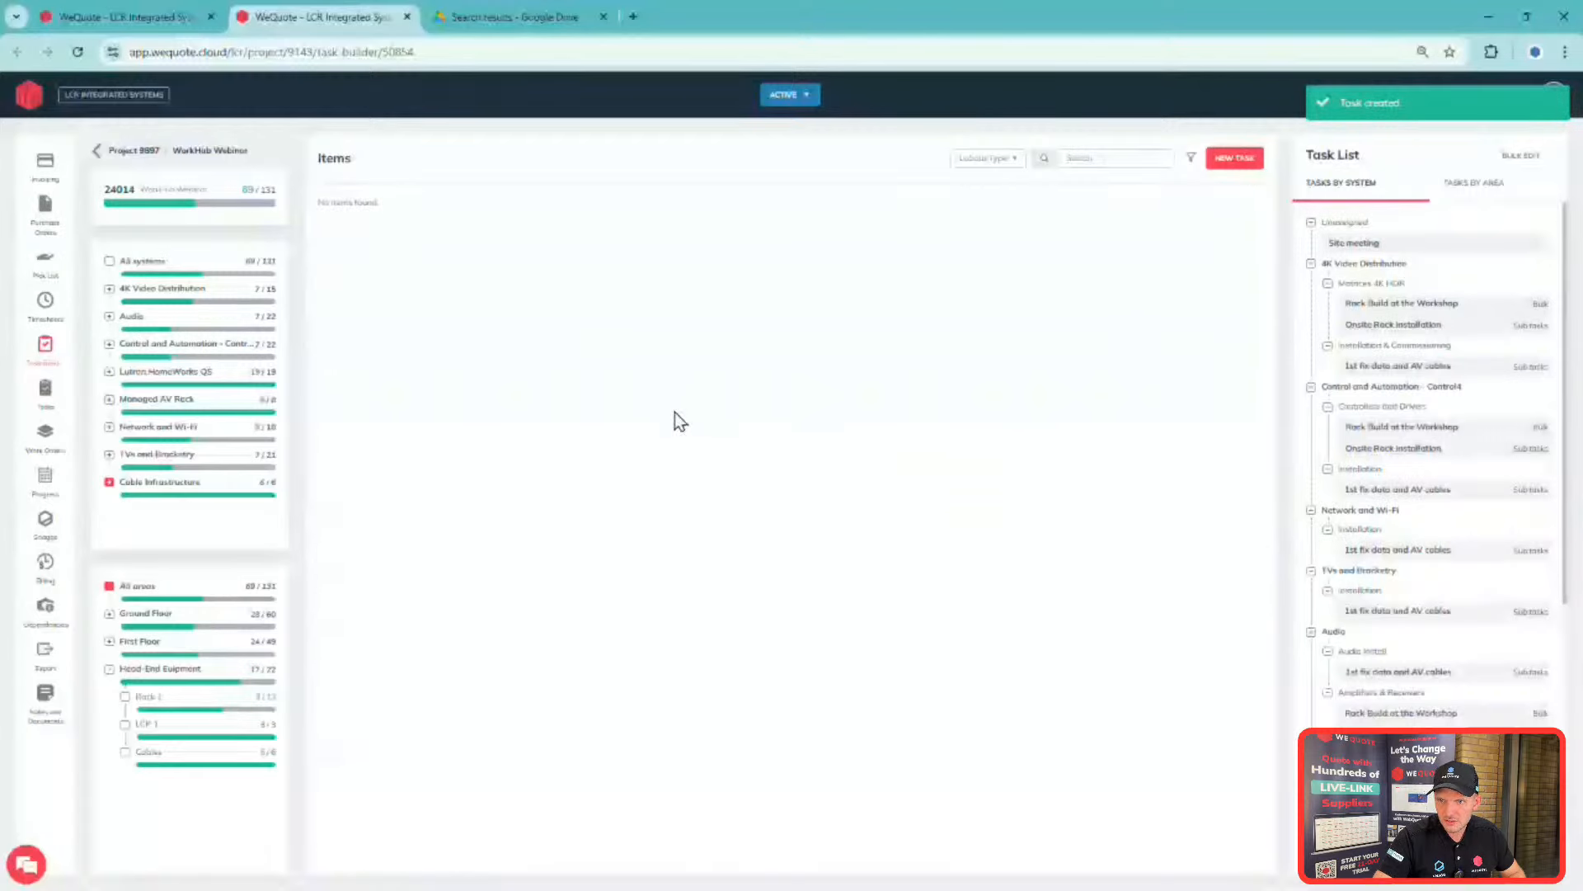
- Select all TVs and Bracketry items and start a new task that adds them as sub tasks
{"action": "left_click", "coordinate": [219, 457]}
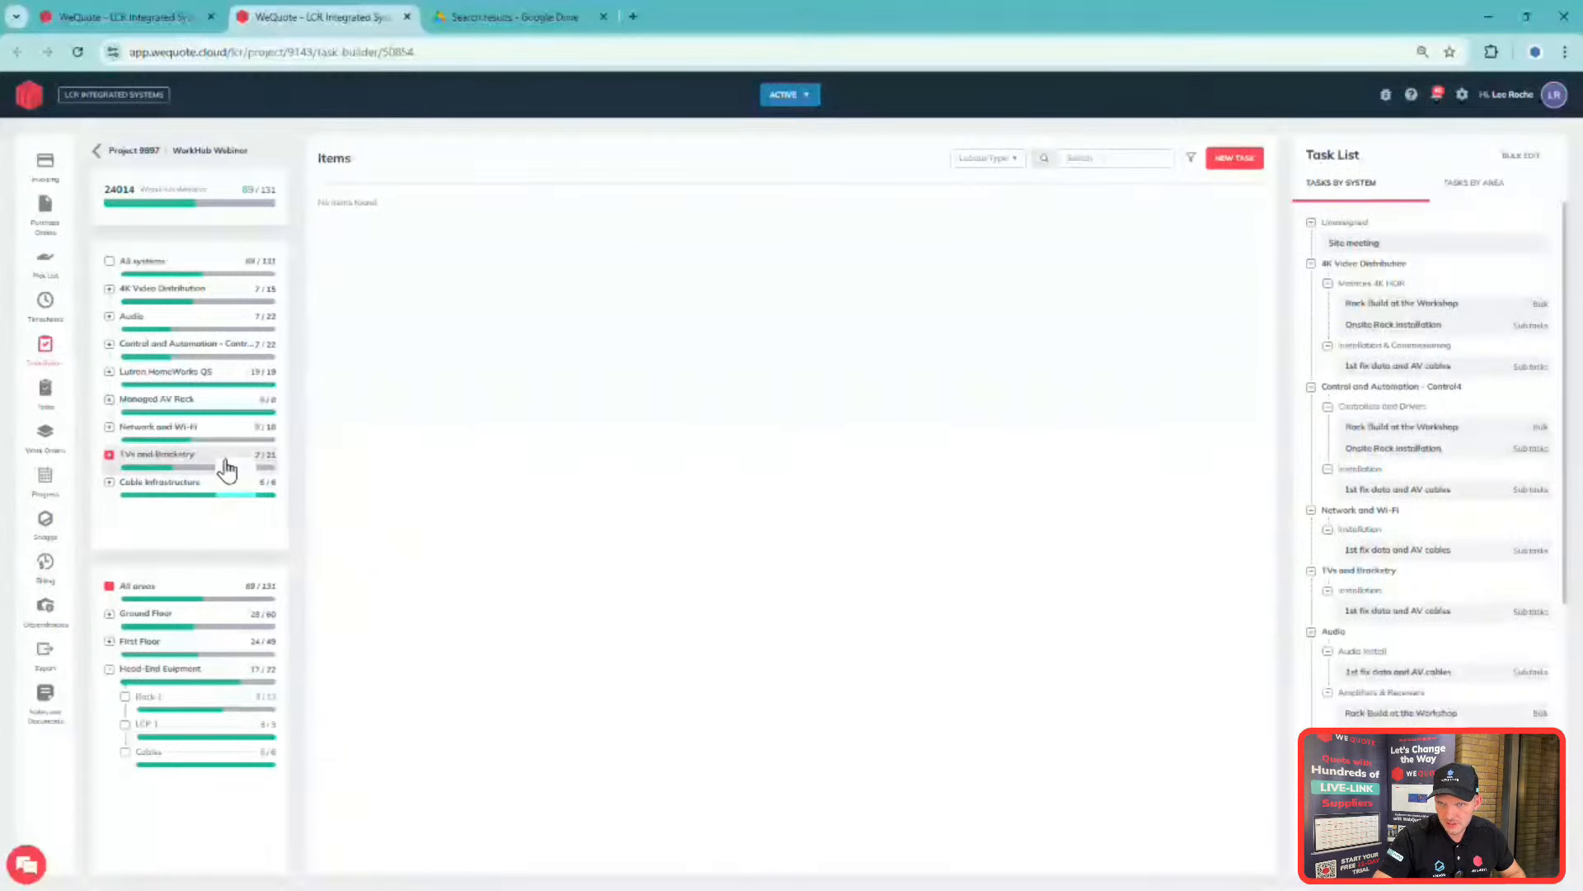
{"action": "scroll", "coordinate": [693, 578], "scroll_direction": "down", "scroll_amount": 5}
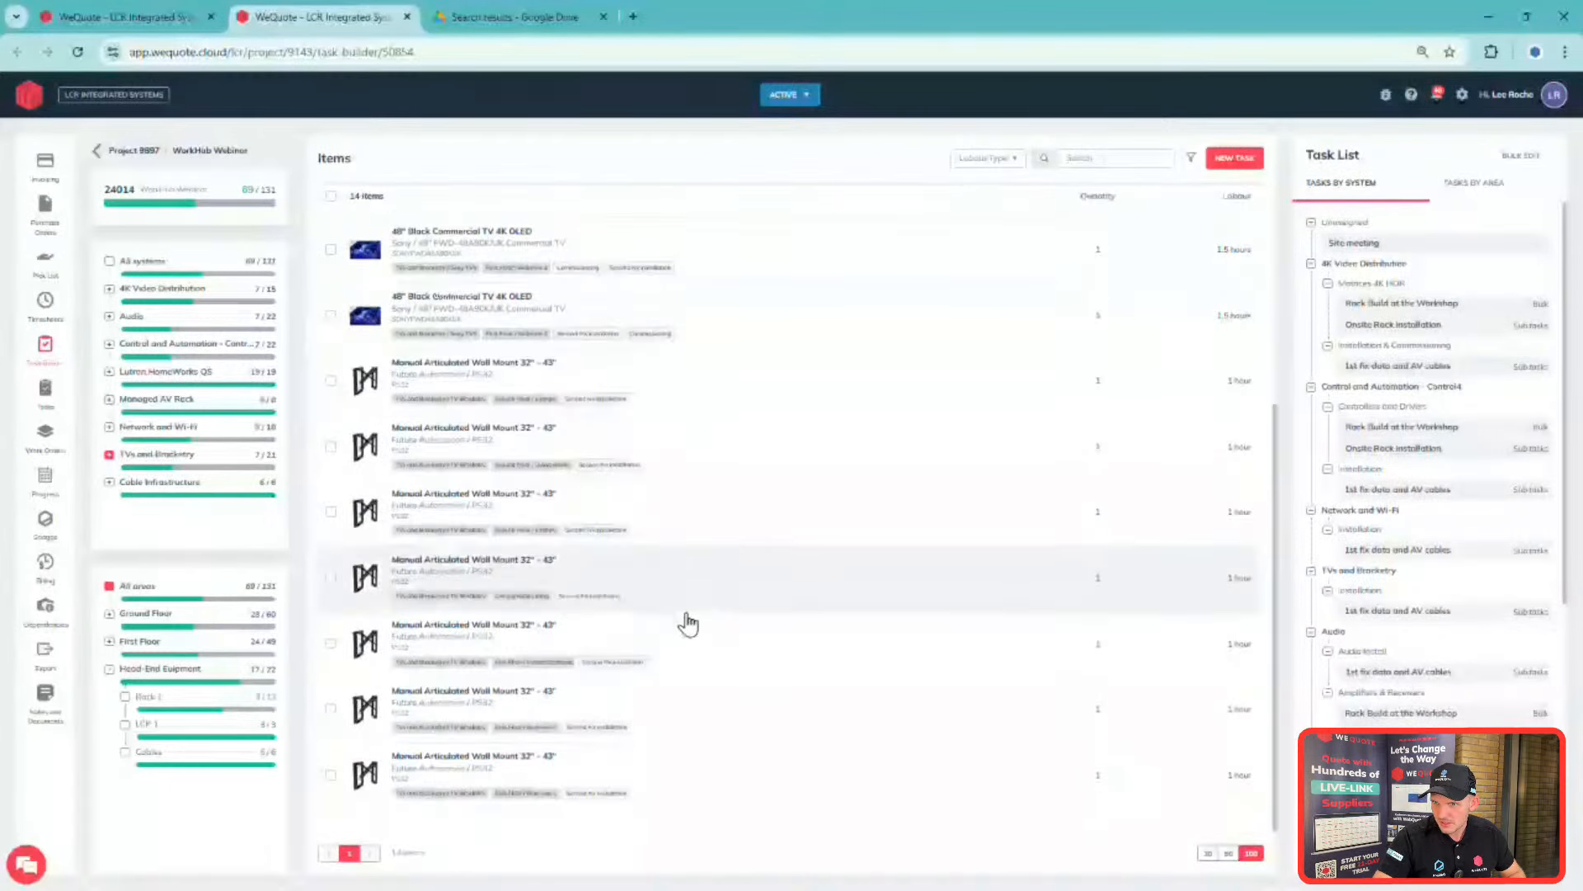
{"action": "scroll", "coordinate": [640, 519], "scroll_direction": "up", "scroll_amount": 5}
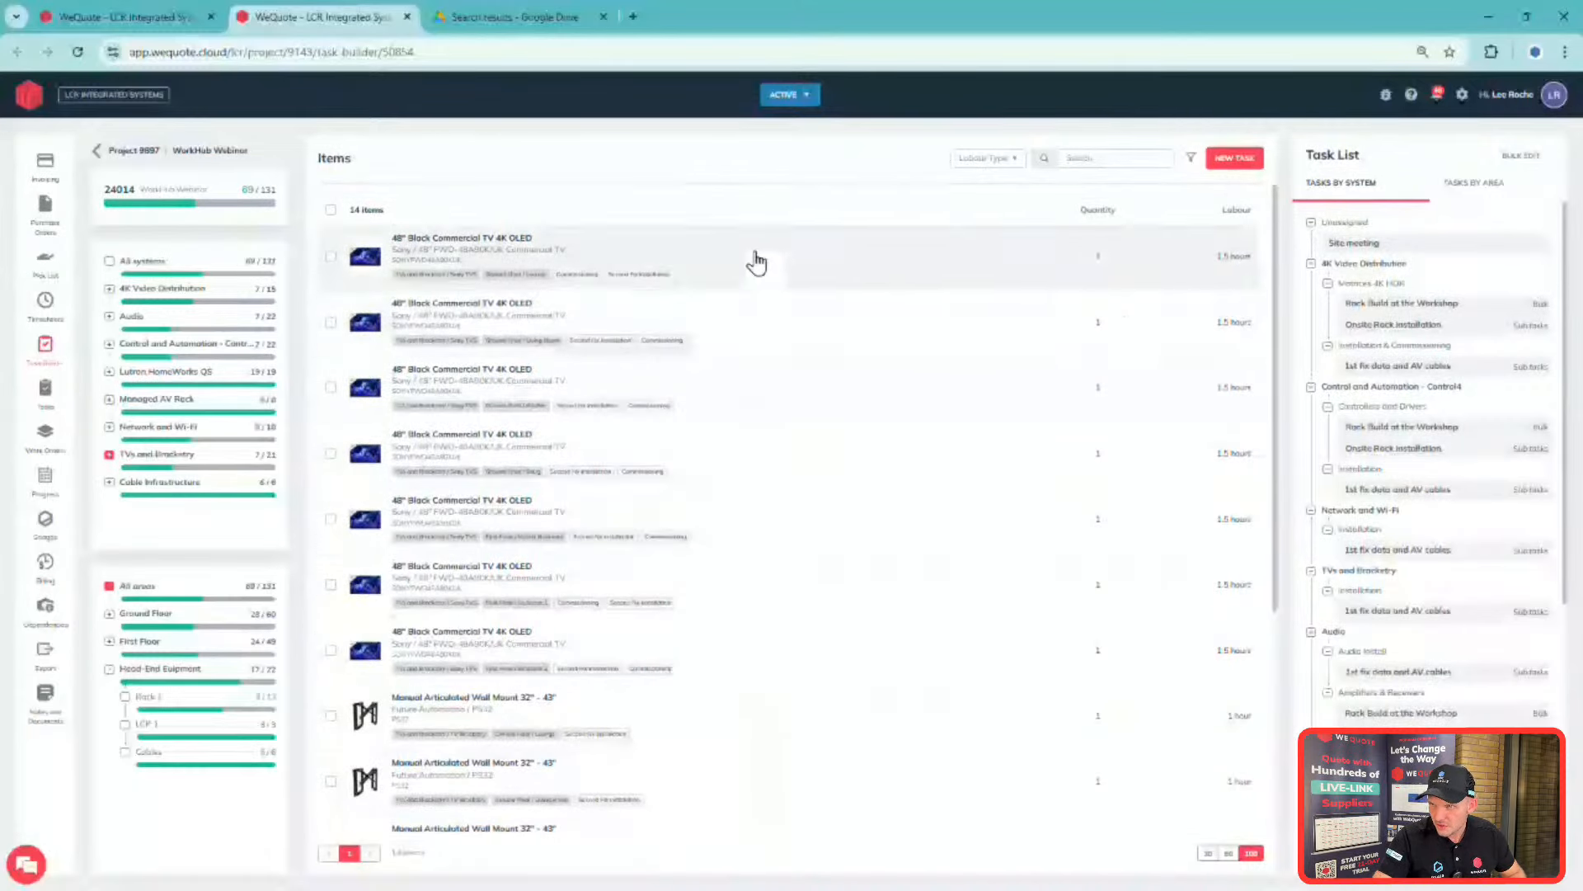
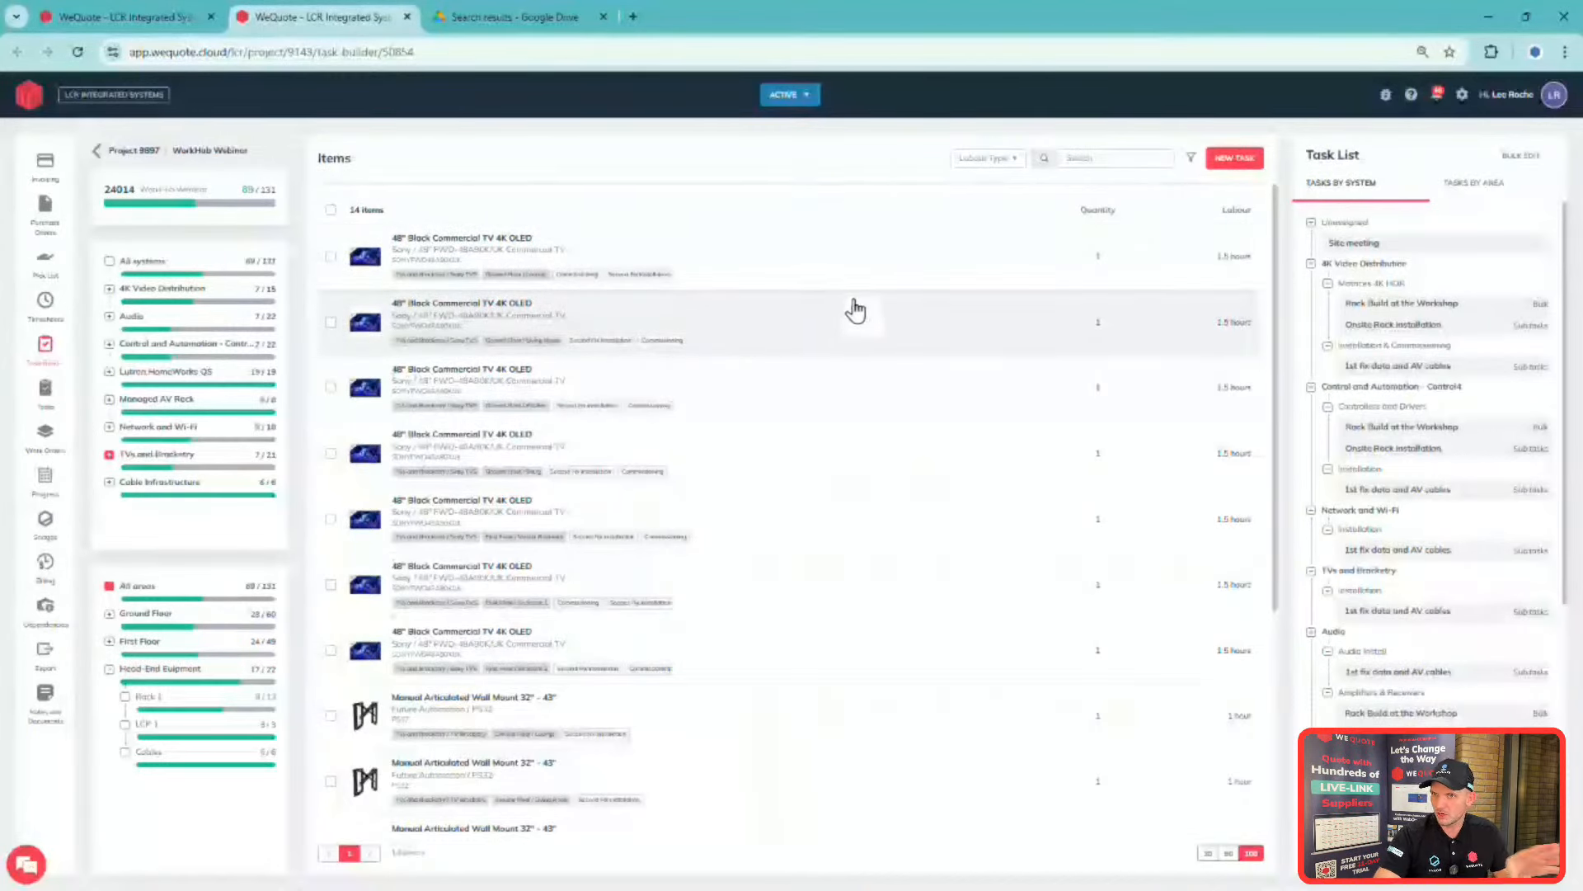
{"action": "scroll", "coordinate": [726, 406], "scroll_direction": "down", "scroll_amount": 4}
{"action": "scroll", "coordinate": [726, 406], "scroll_direction": "up", "scroll_amount": 4}
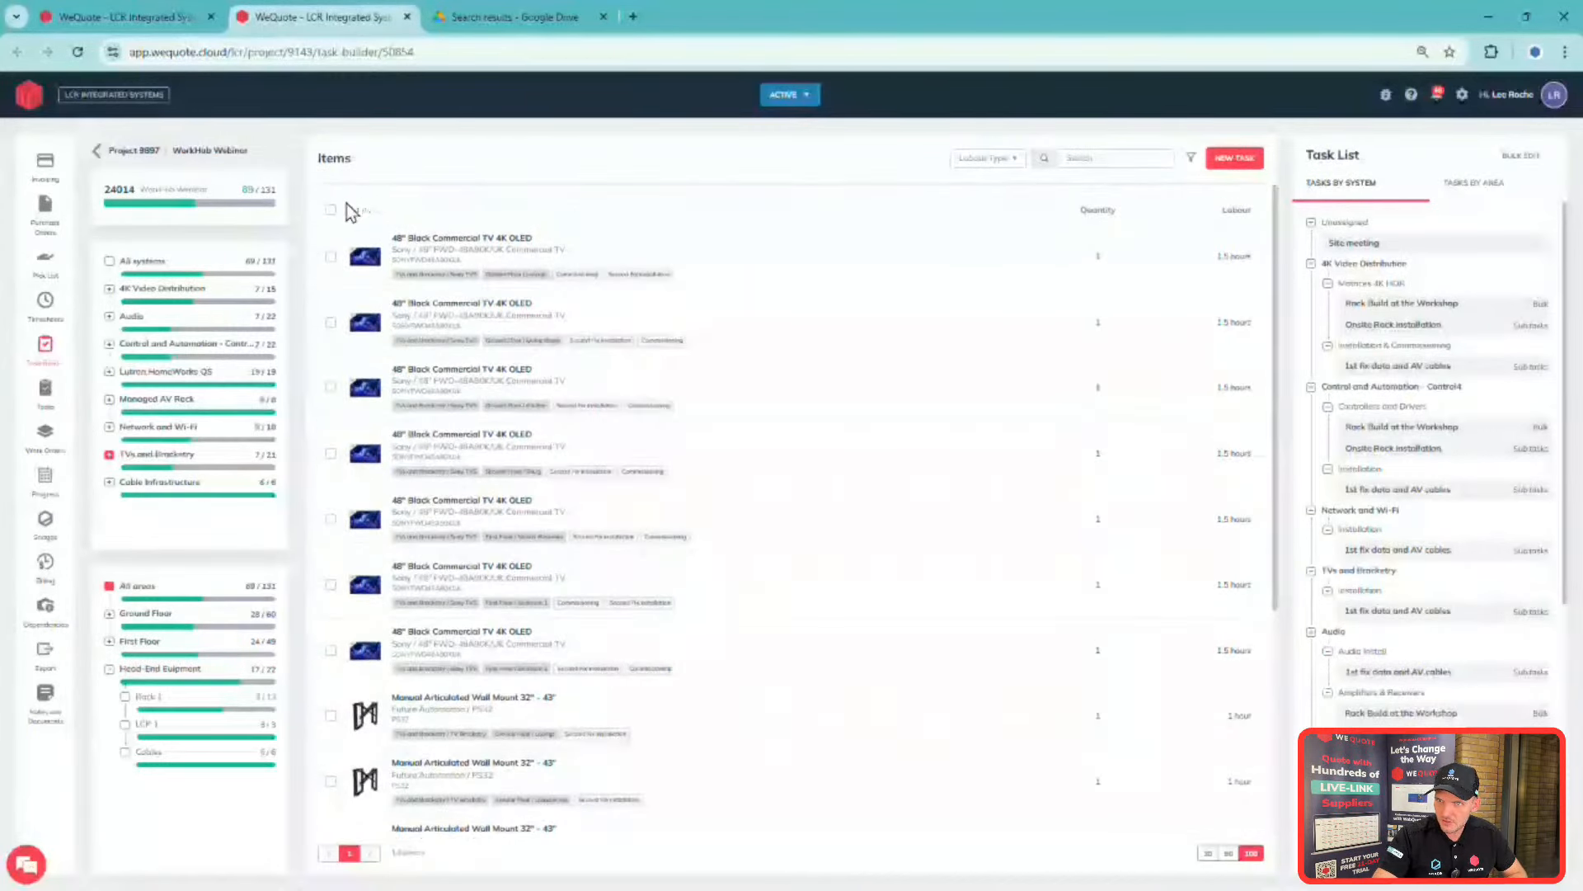
{"action": "left_click", "coordinate": [330, 209]}
{"action": "scroll", "coordinate": [502, 462], "scroll_direction": "down", "scroll_amount": 4}
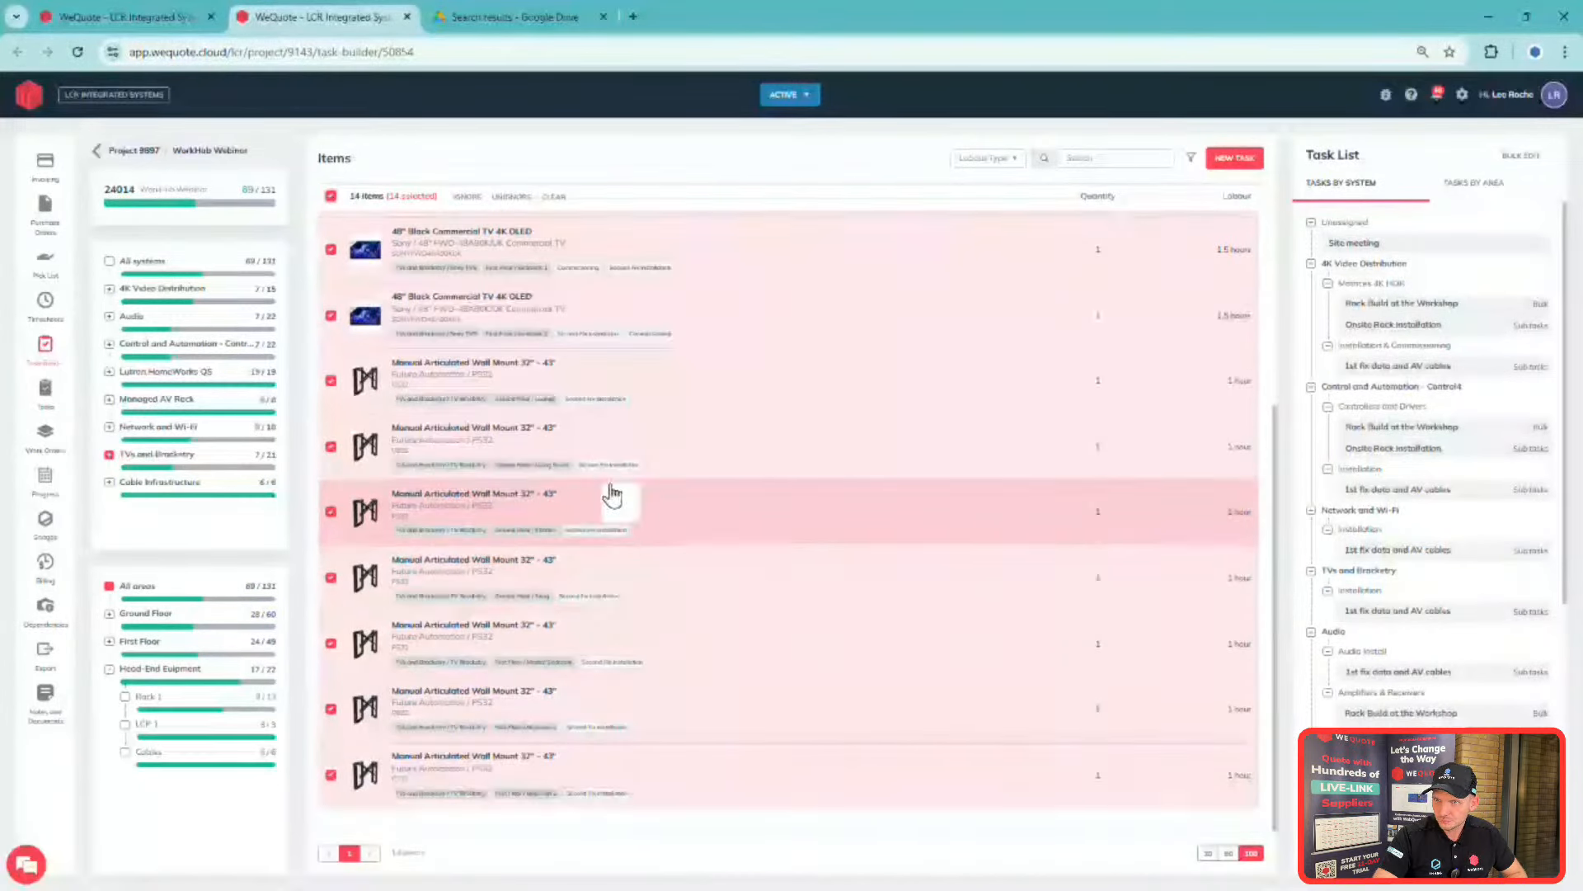
{"action": "scroll", "coordinate": [608, 495], "scroll_direction": "up", "scroll_amount": 4}
{"action": "scroll", "coordinate": [742, 652], "scroll_direction": "down", "scroll_amount": 4}
{"action": "scroll", "coordinate": [940, 520], "scroll_direction": "up", "scroll_amount": 4}
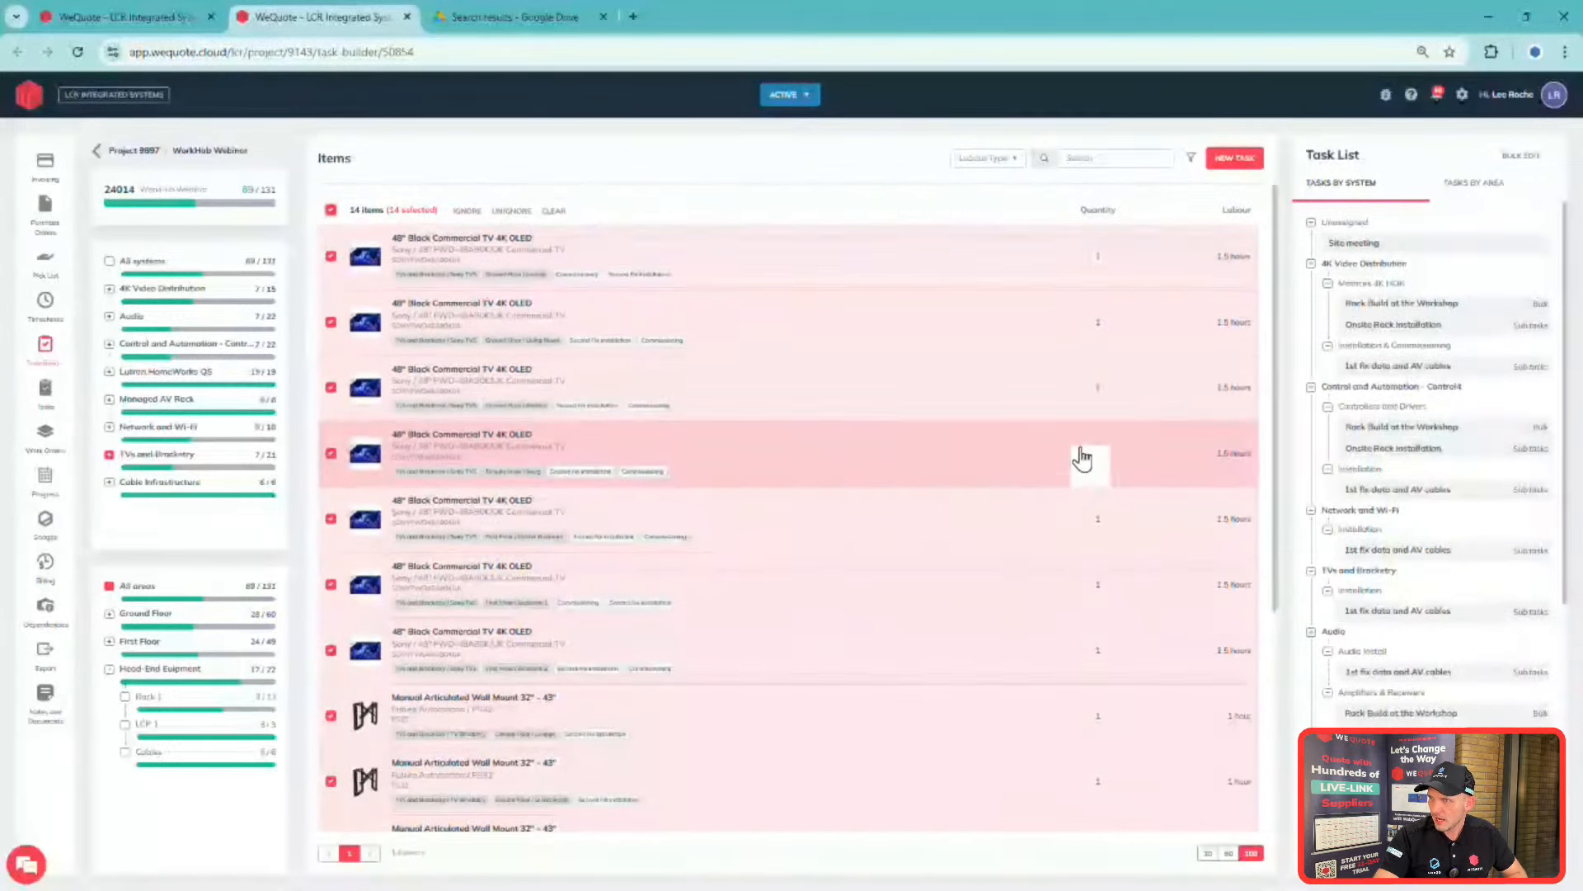
{"action": "left_click", "coordinate": [1223, 169]}
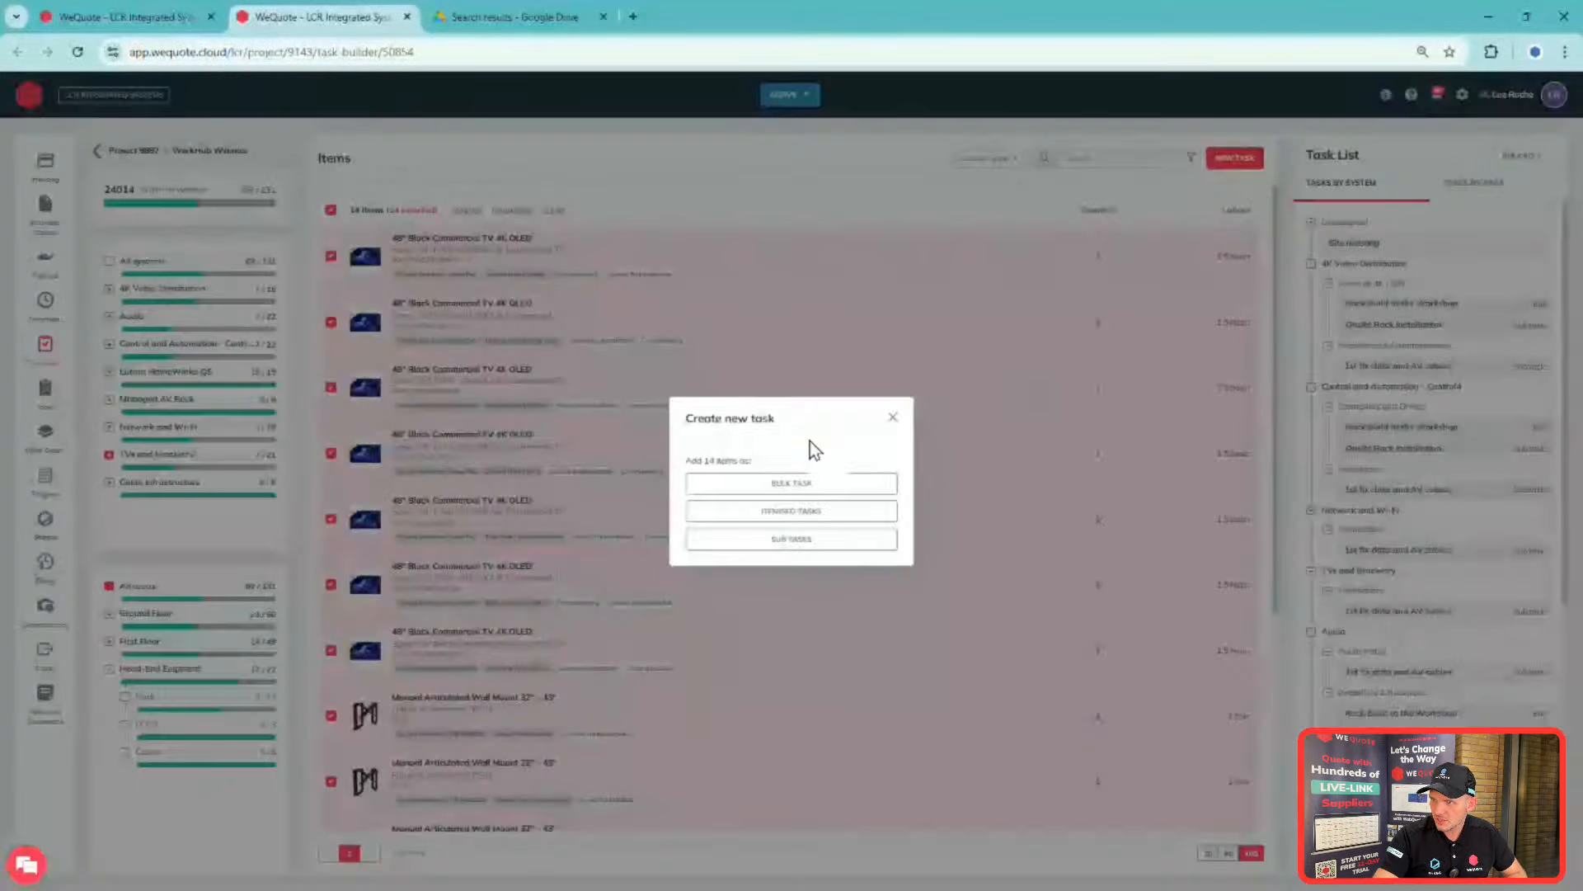
{"action": "left_click", "coordinate": [808, 540]}
- Group the TV sub tasks by area, then add the Completion Photo dependency to the Lounge TV and apply it to all items
{"action": "left_click", "coordinate": [459, 399]}
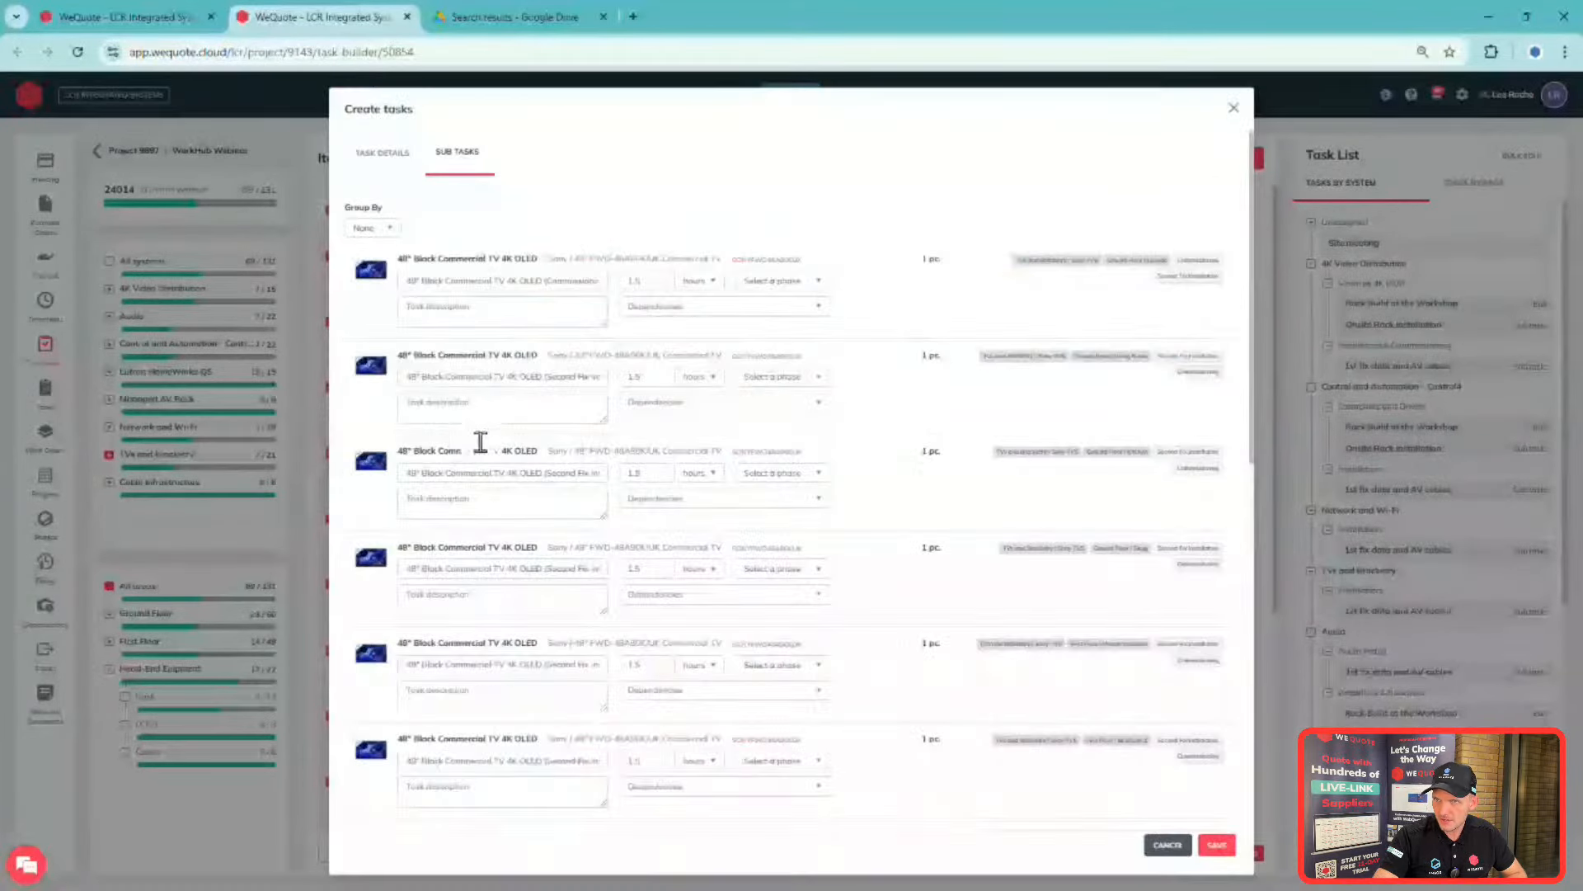
{"action": "left_click", "coordinate": [376, 231]}
{"action": "left_click", "coordinate": [383, 294]}
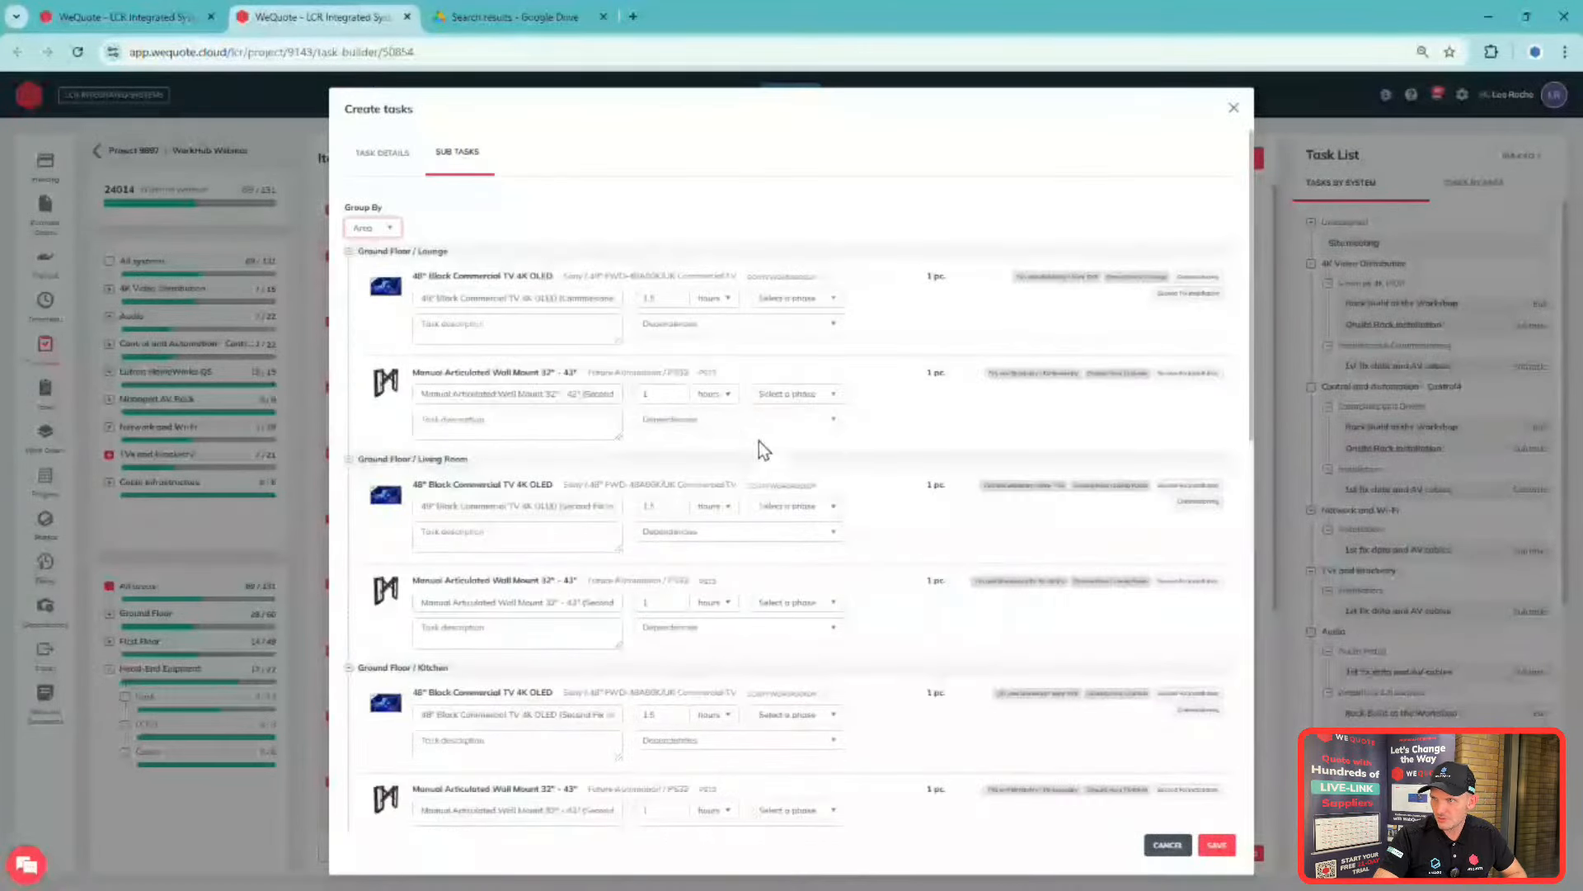
{"action": "left_click", "coordinate": [762, 325]}
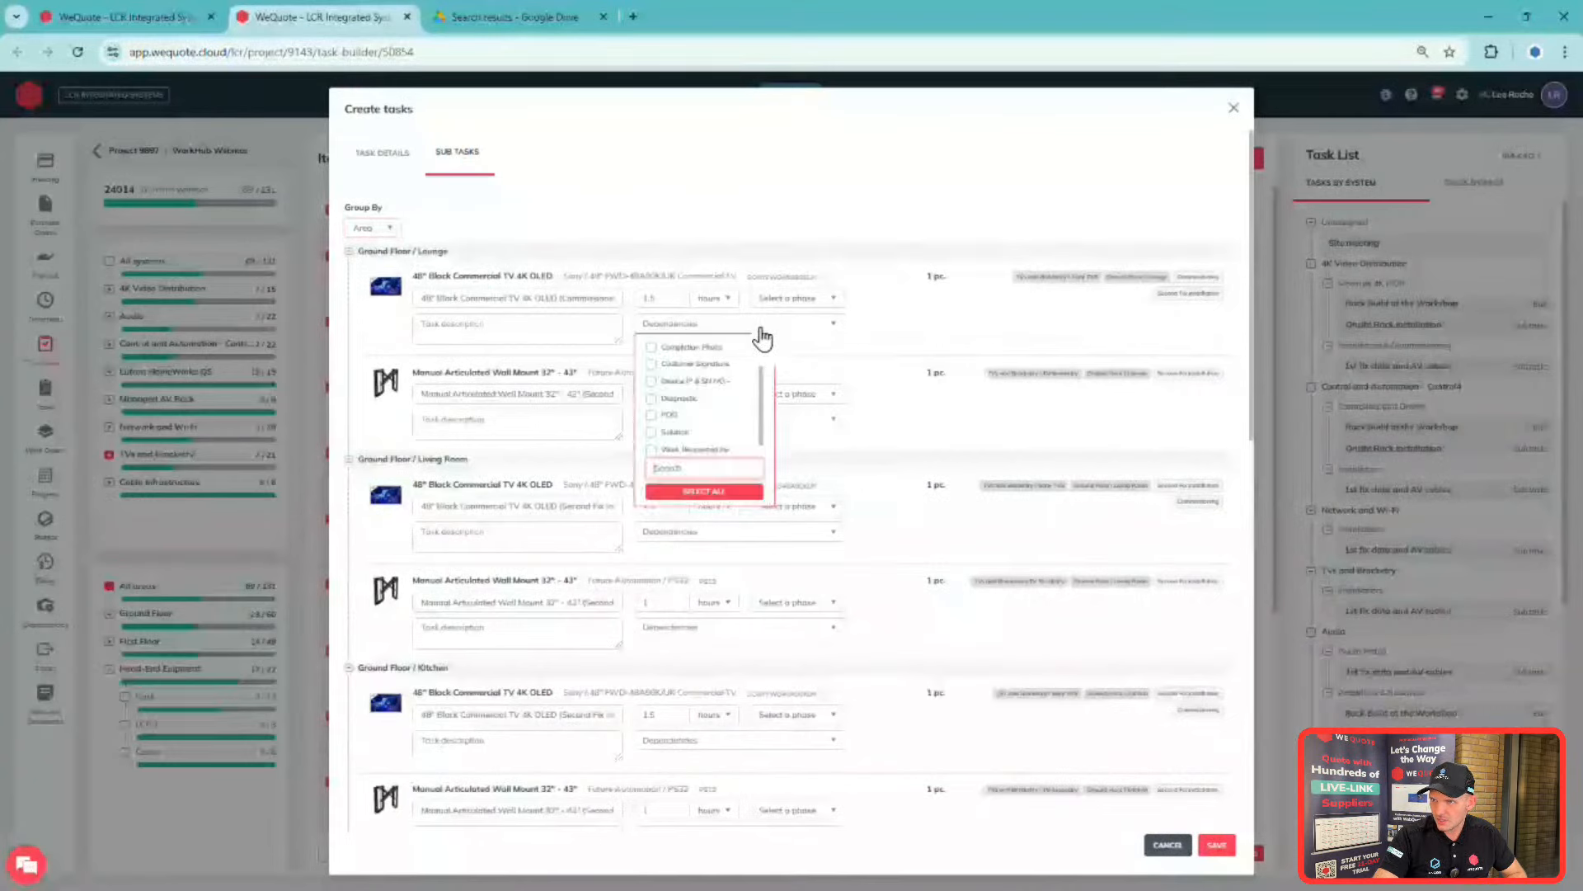
{"action": "left_click", "coordinate": [694, 348]}
{"action": "left_click", "coordinate": [1059, 384]}
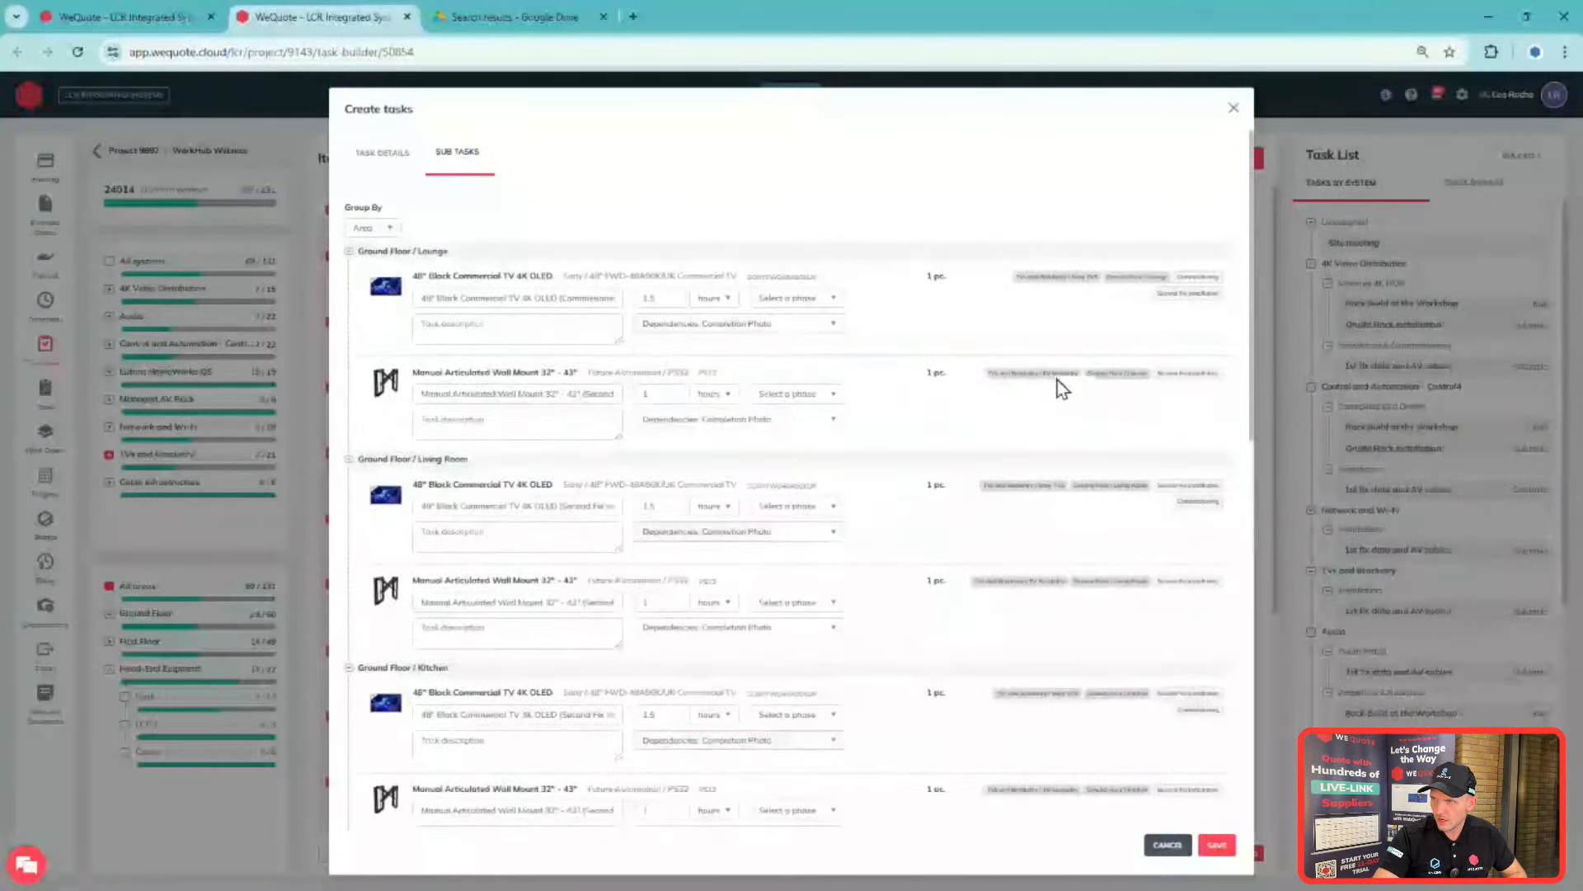
- Name the task "TV Installation", set its phase to 2nd fix, and save it
{"action": "left_click", "coordinate": [384, 153]}
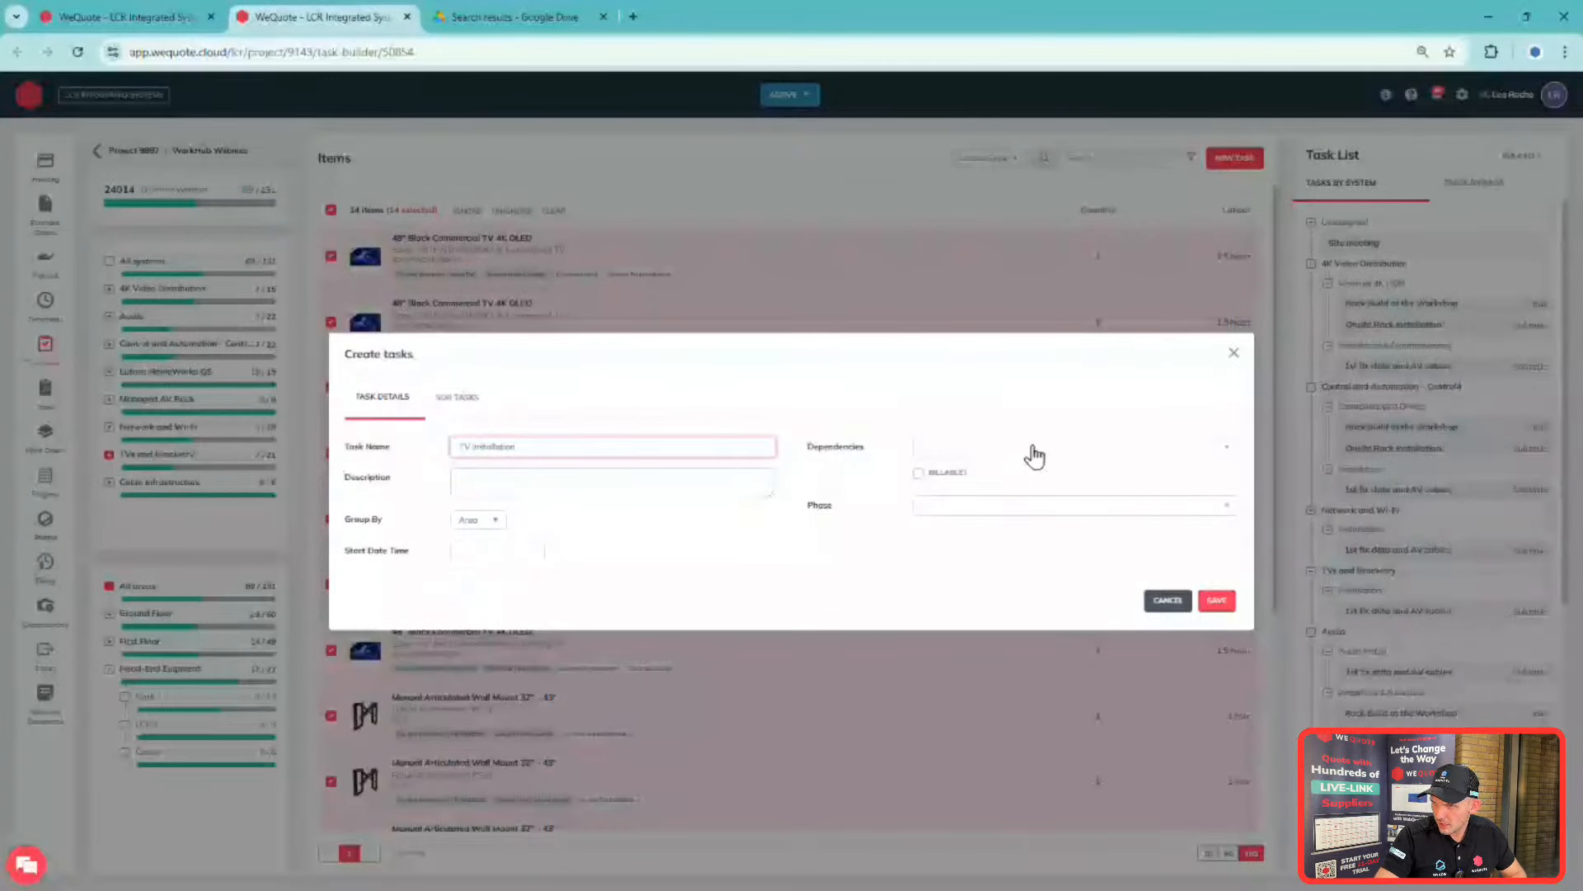
{"action": "left_click", "coordinate": [1023, 505]}
{"action": "left_click", "coordinate": [1033, 566]}
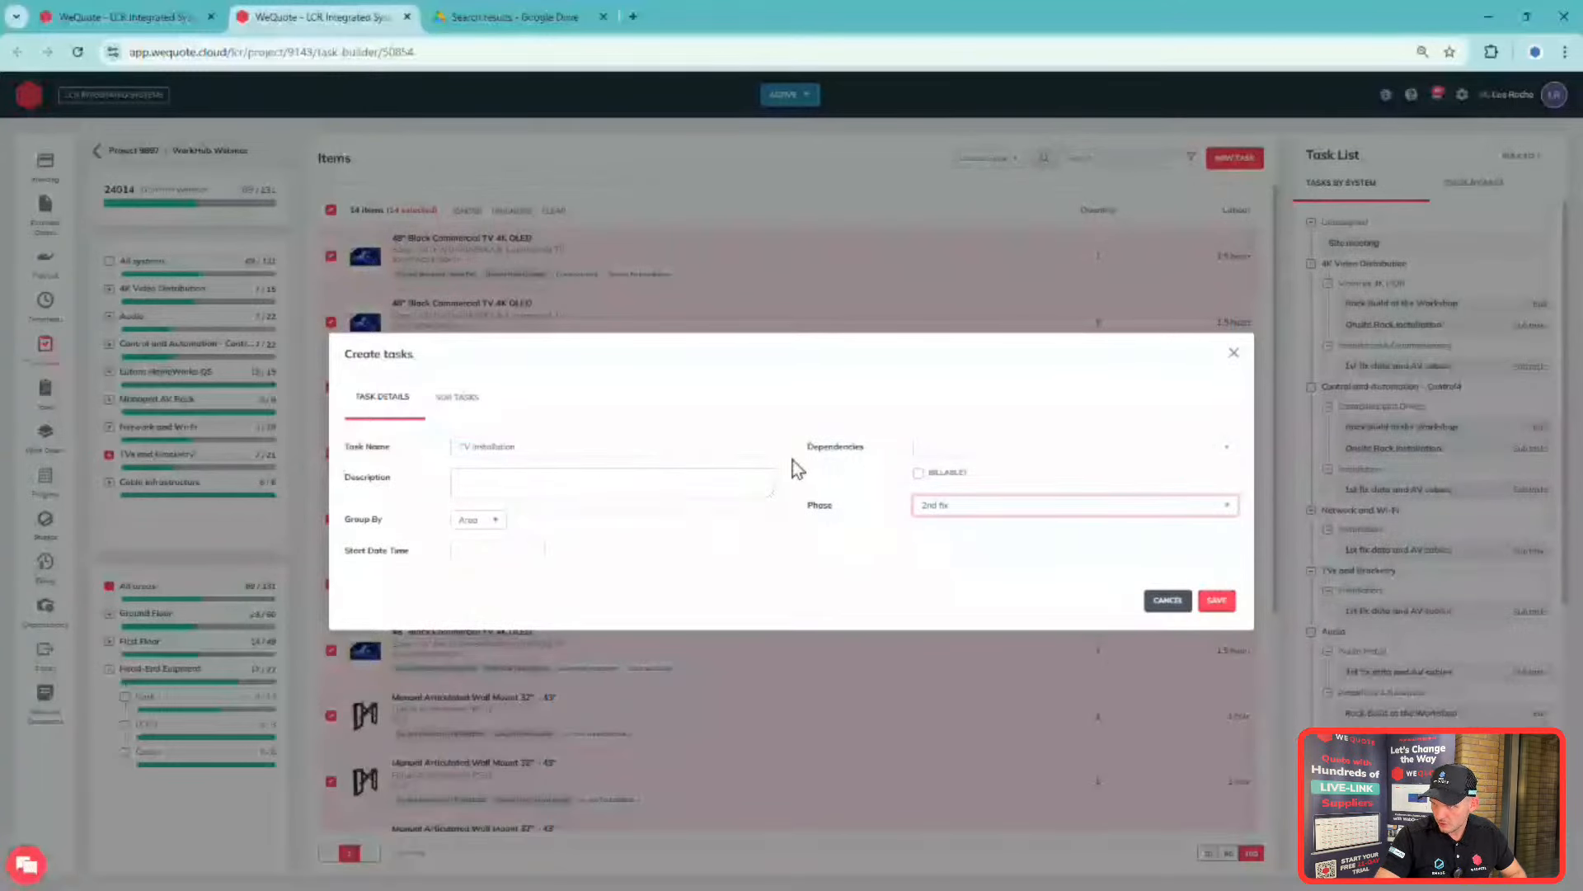
{"action": "left_click", "coordinate": [1222, 605]}
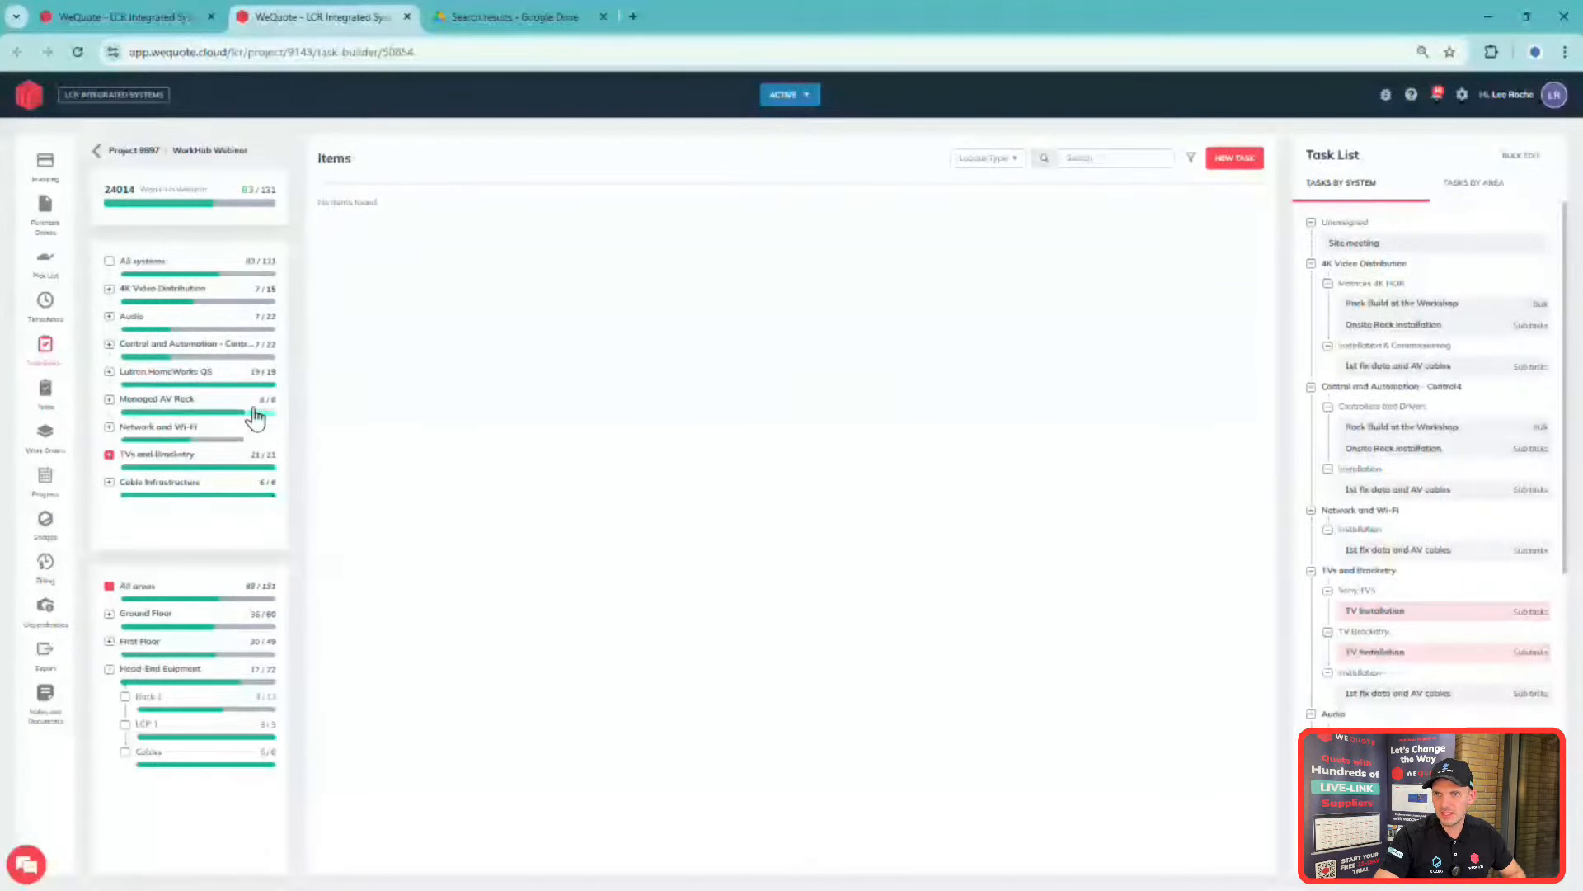
- Select all items in the 4K Video Distribution and Audio systems
{"action": "left_click", "coordinate": [217, 295]}
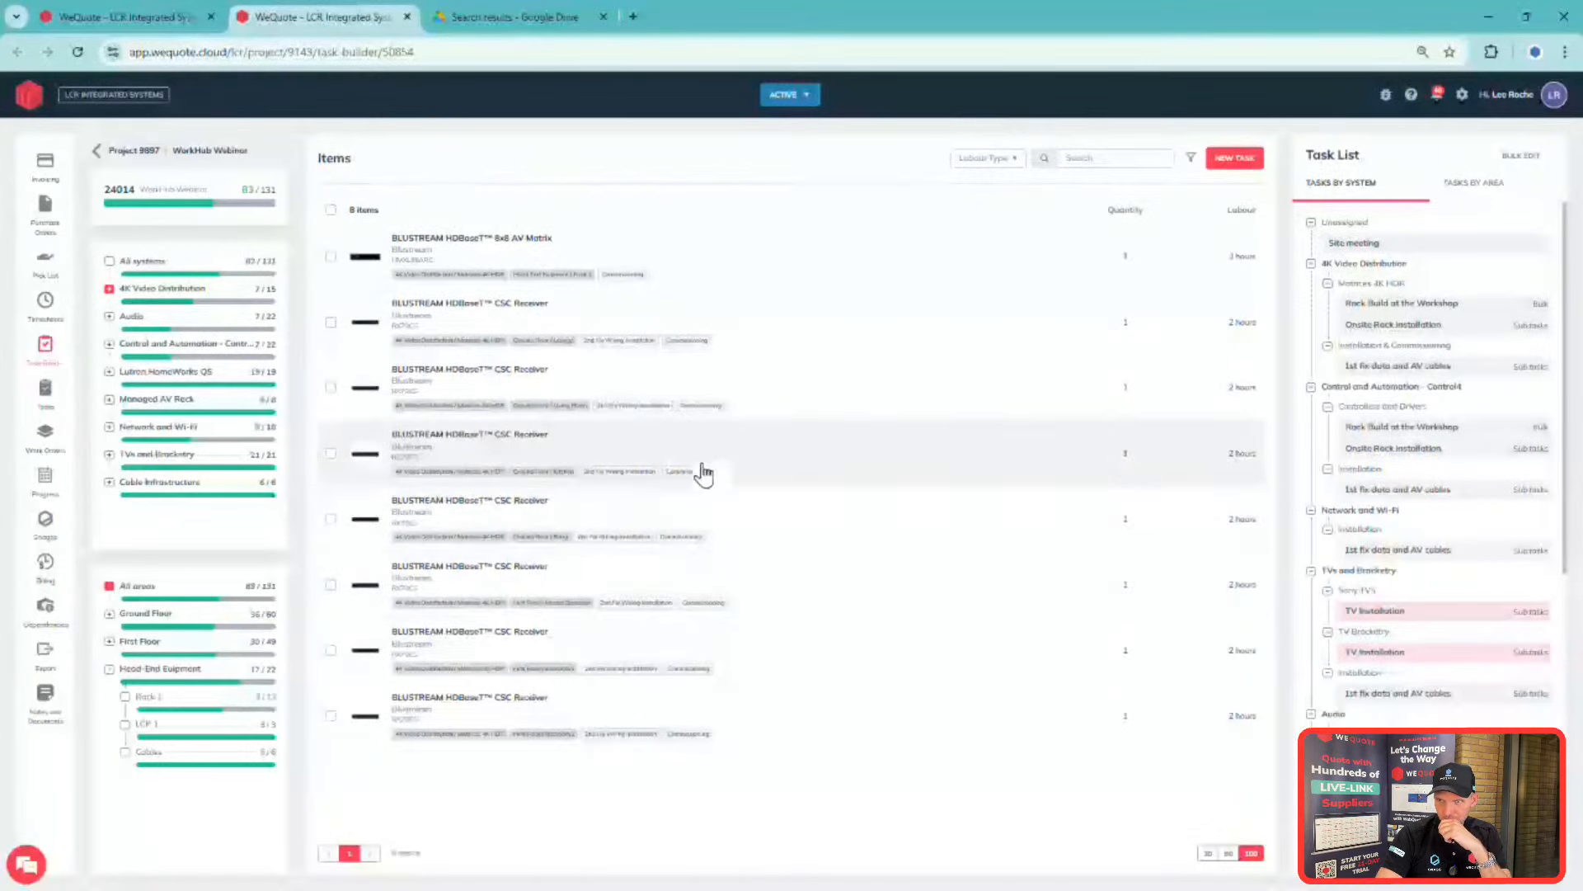
{"action": "mouse_move", "coordinate": [403, 337]}
{"action": "left_mouse_down"}
{"action": "mouse_move", "coordinate": [678, 596]}
{"action": "mouse_move", "coordinate": [701, 665]}
{"action": "mouse_move", "coordinate": [753, 707]}
{"action": "mouse_move", "coordinate": [452, 275]}
{"action": "mouse_move", "coordinate": [662, 345]}
{"action": "left_mouse_up"}
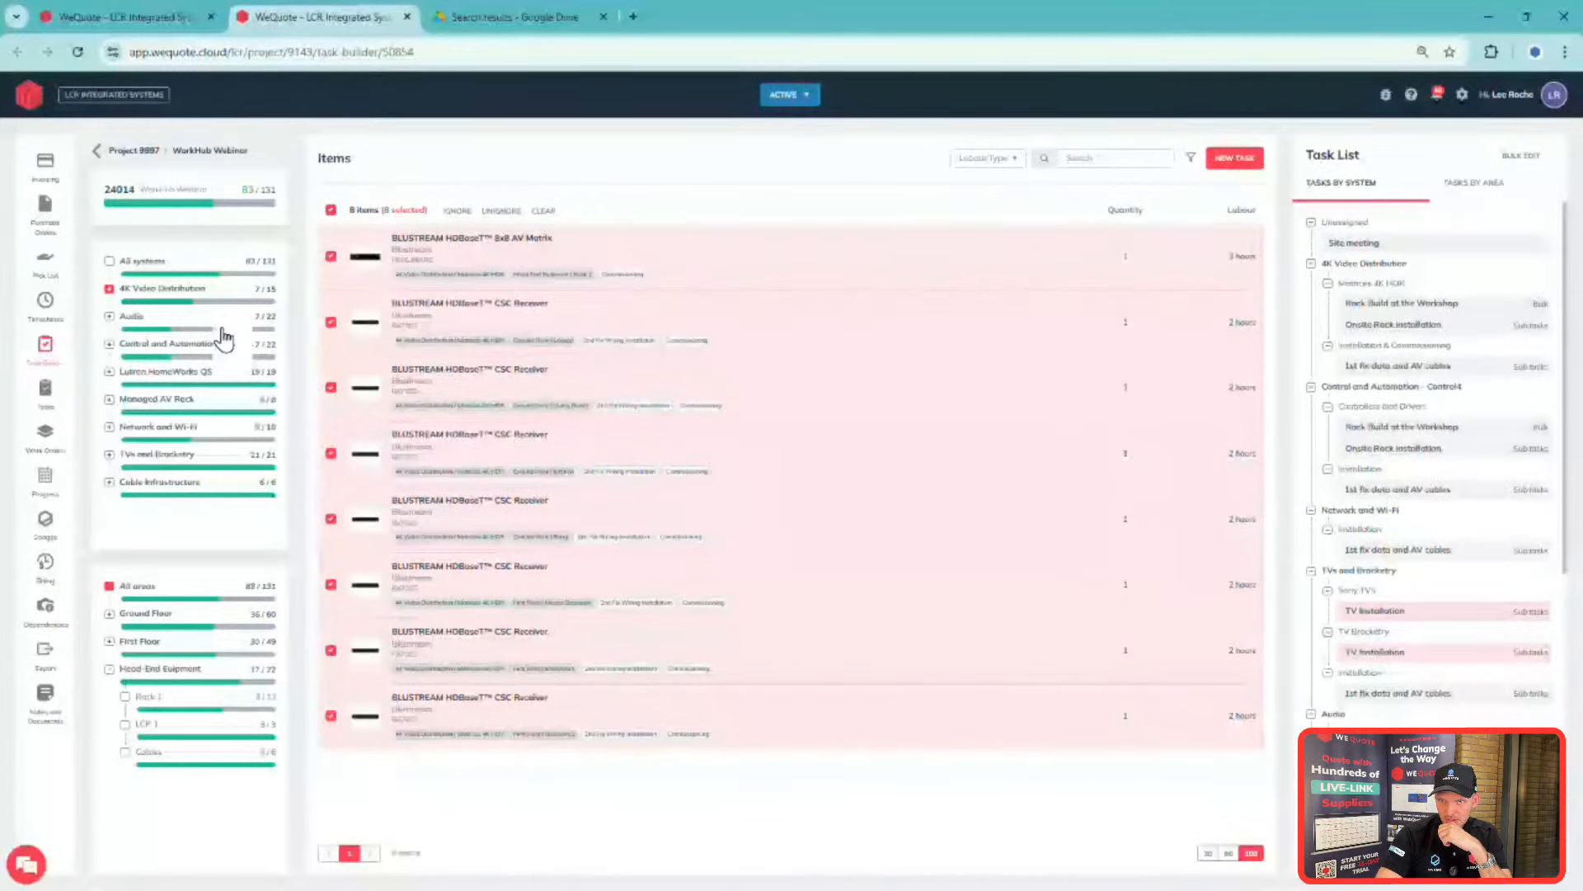
{"action": "left_click", "coordinate": [198, 320]}
{"action": "left_click_drag", "start_coordinate": [446, 275], "coordinate": [735, 478]}
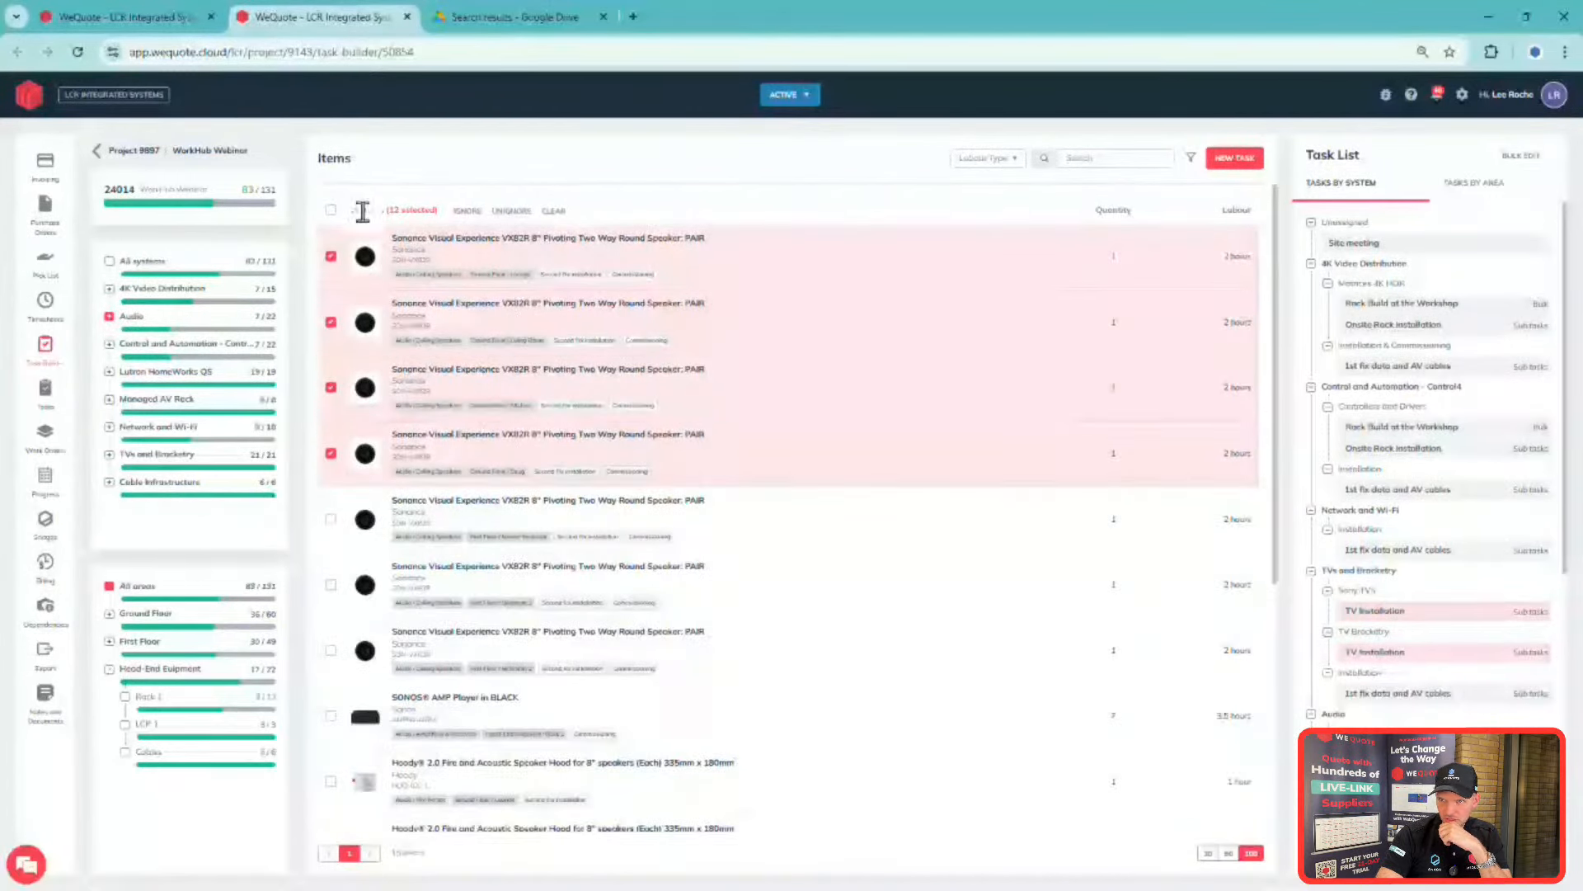
{"action": "left_click", "coordinate": [330, 212]}
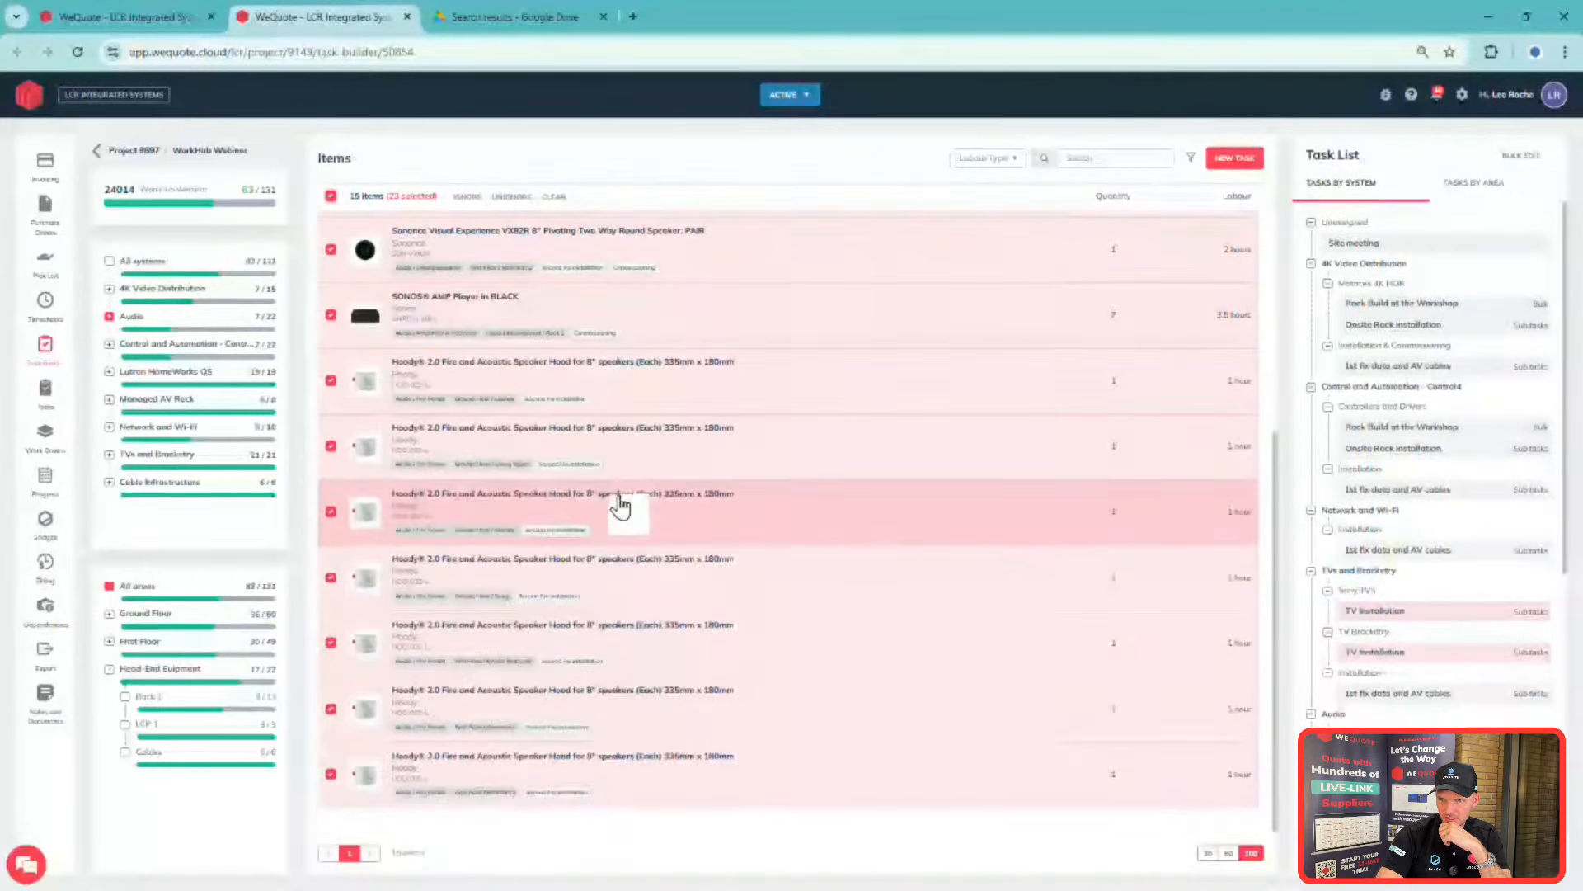
- Add all Control and Automation and Network and Wi-Fi items to the selection
{"action": "left_click", "coordinate": [193, 353]}
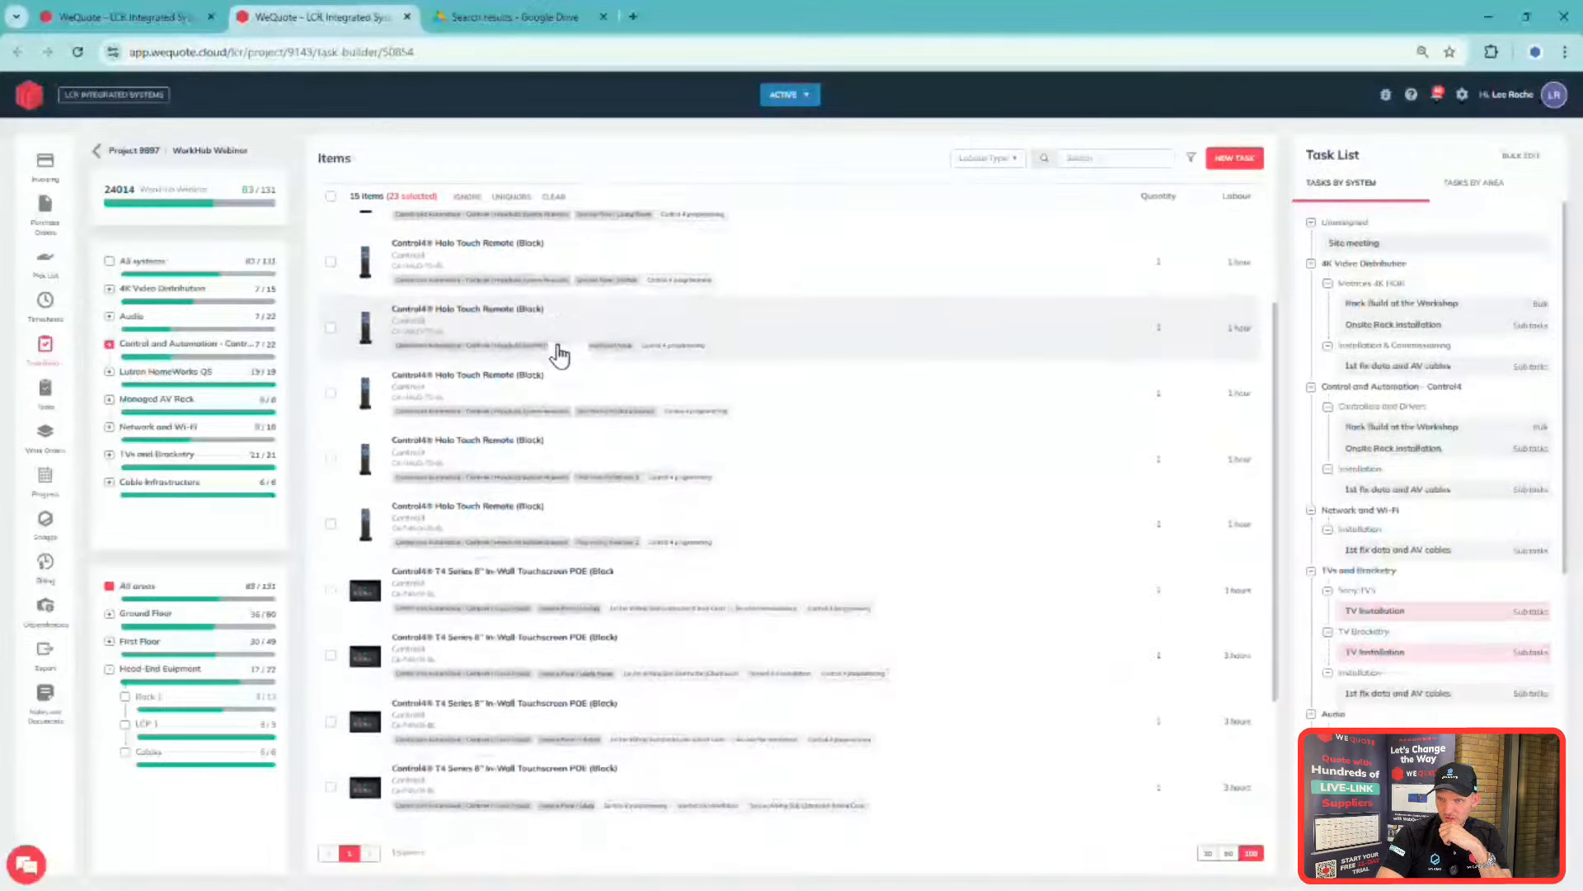
{"action": "scroll", "coordinate": [610, 446], "scroll_direction": "up", "scroll_amount": 5}
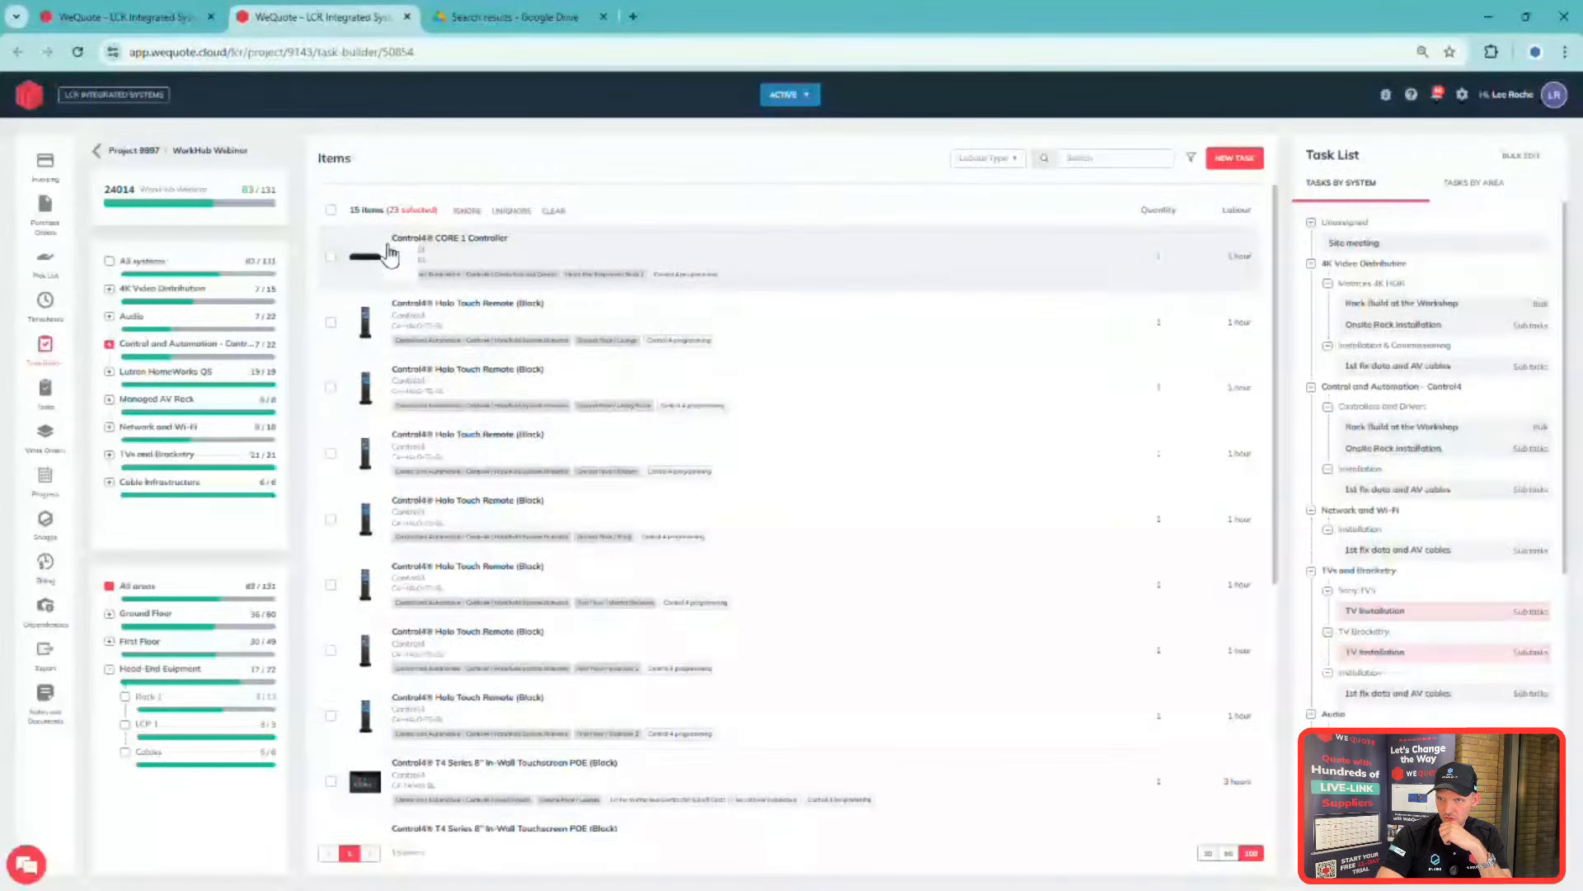
{"action": "left_click", "coordinate": [331, 210]}
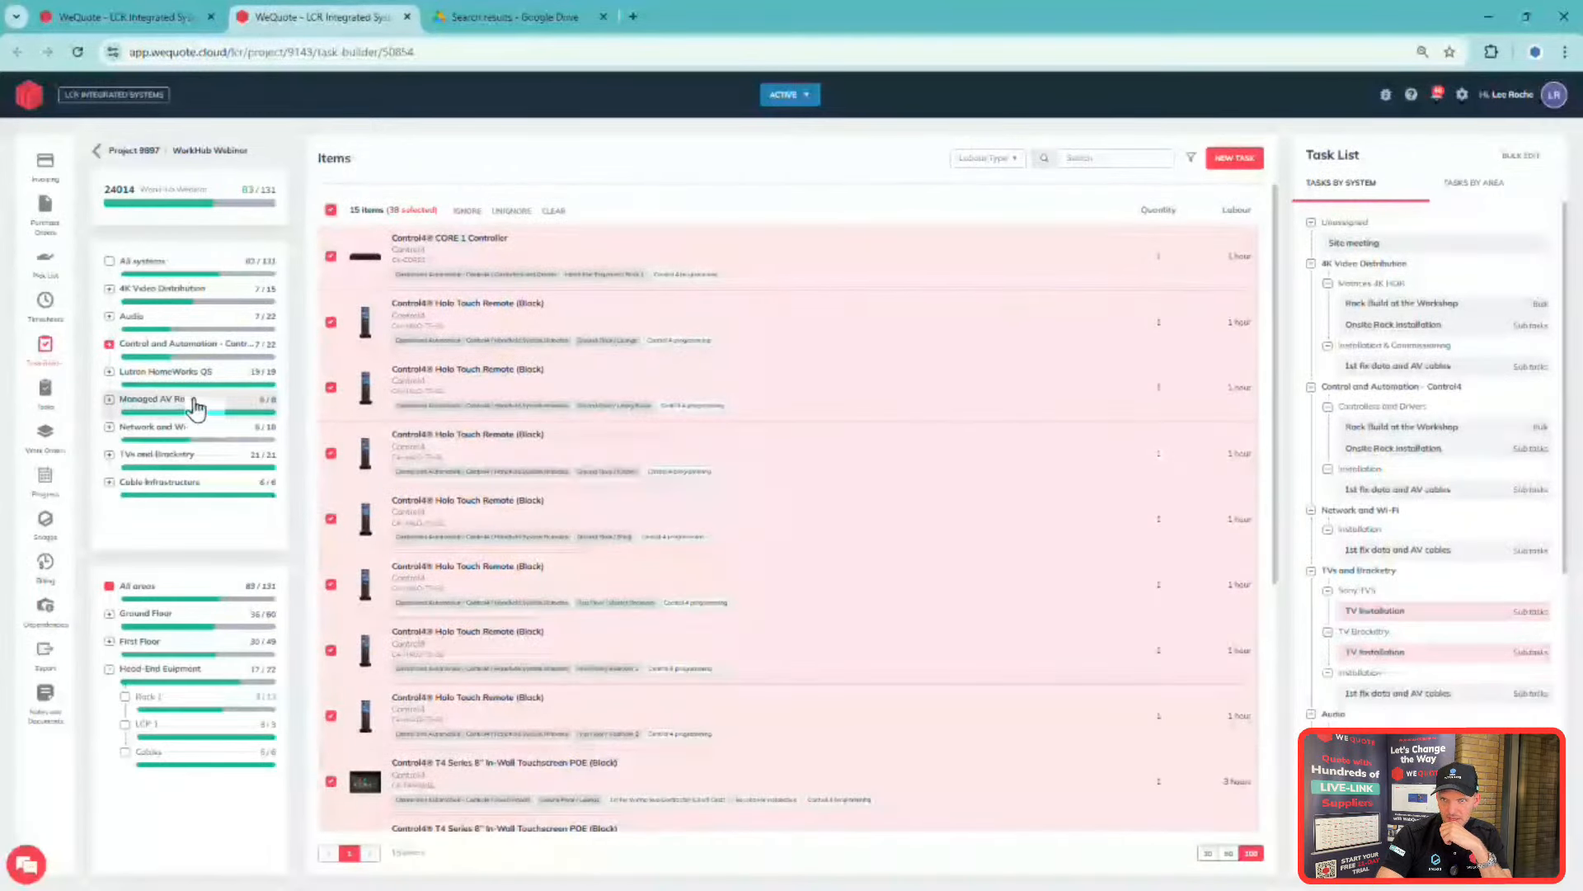
{"action": "left_click", "coordinate": [237, 435]}
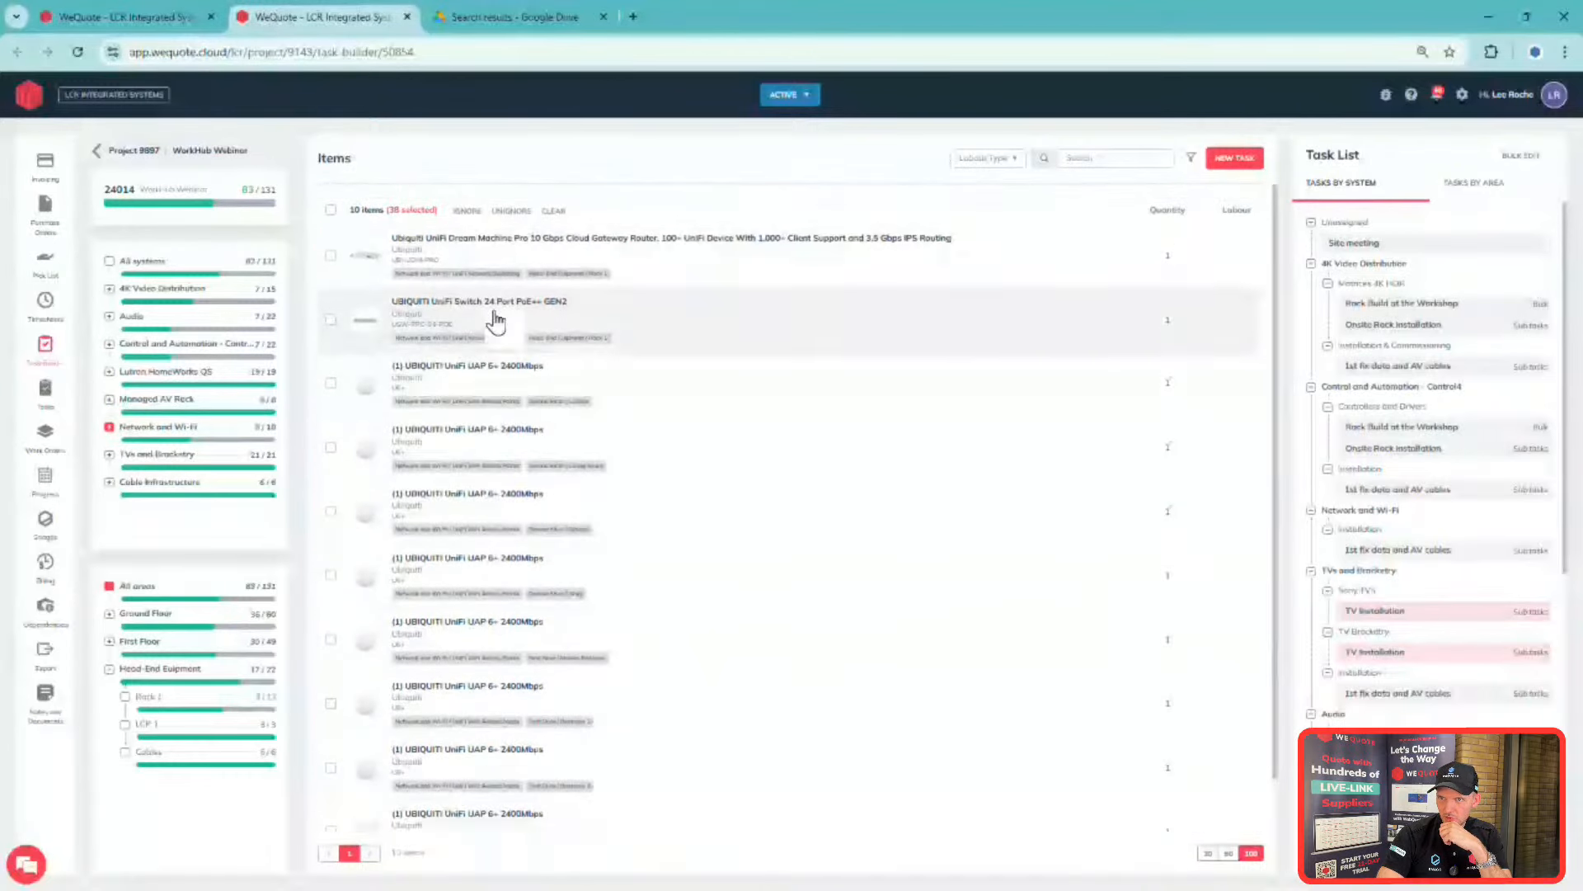
{"action": "left_click", "coordinate": [330, 210]}
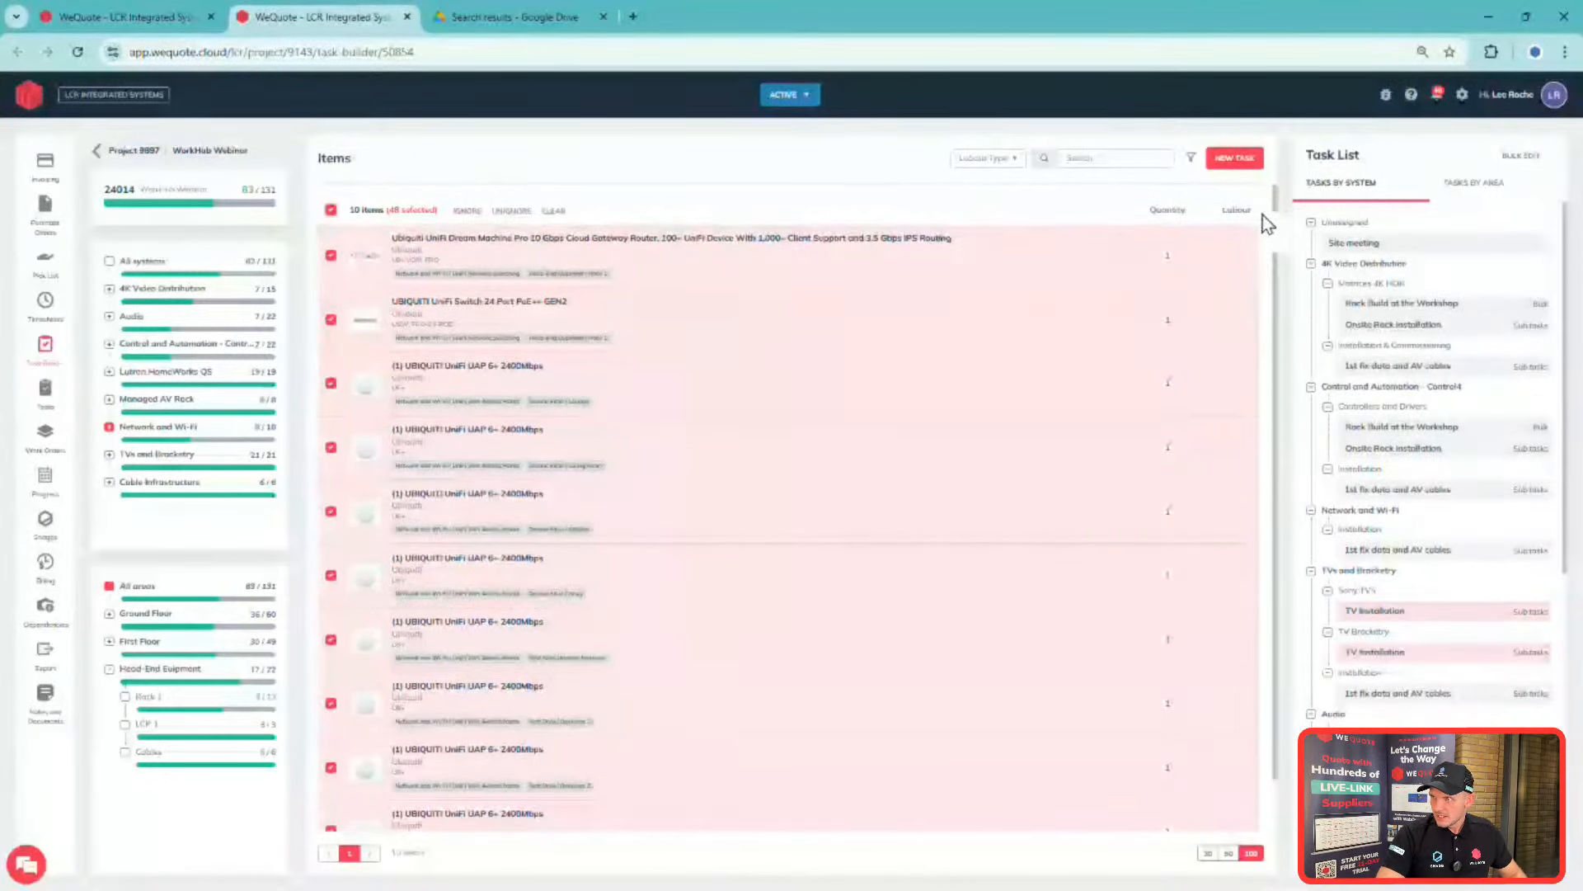
- Start a sub-tasks task for the selected items, named "Room AV IT installation", with phase 2nd fix and grouping by area
{"action": "left_click", "coordinate": [1237, 160]}
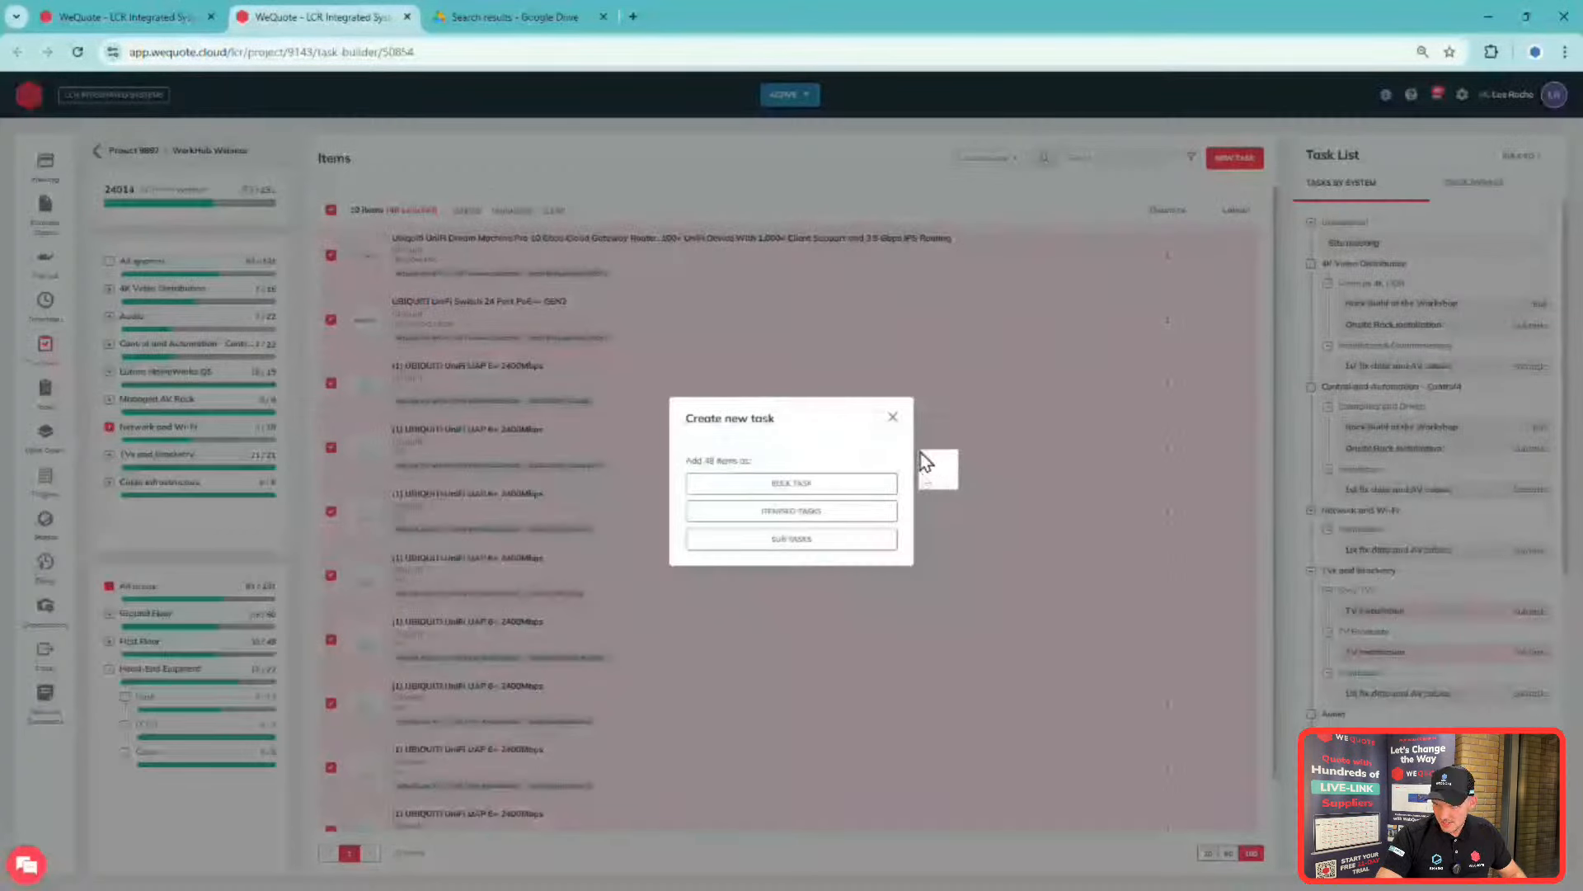
{"action": "left_click", "coordinate": [854, 542]}
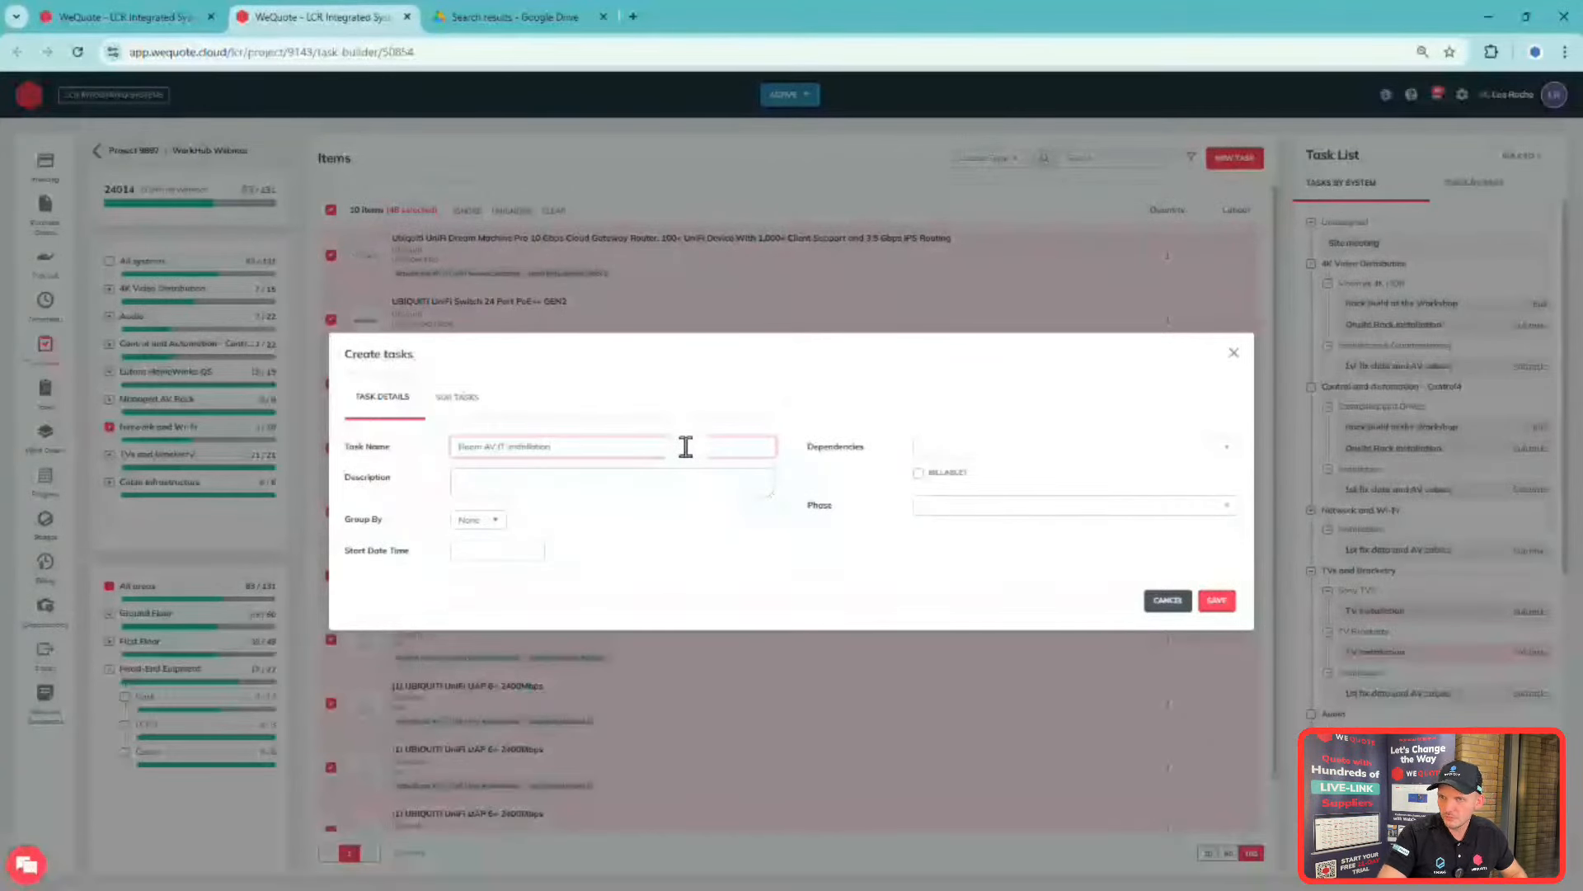
{"action": "left_click", "coordinate": [1011, 507]}
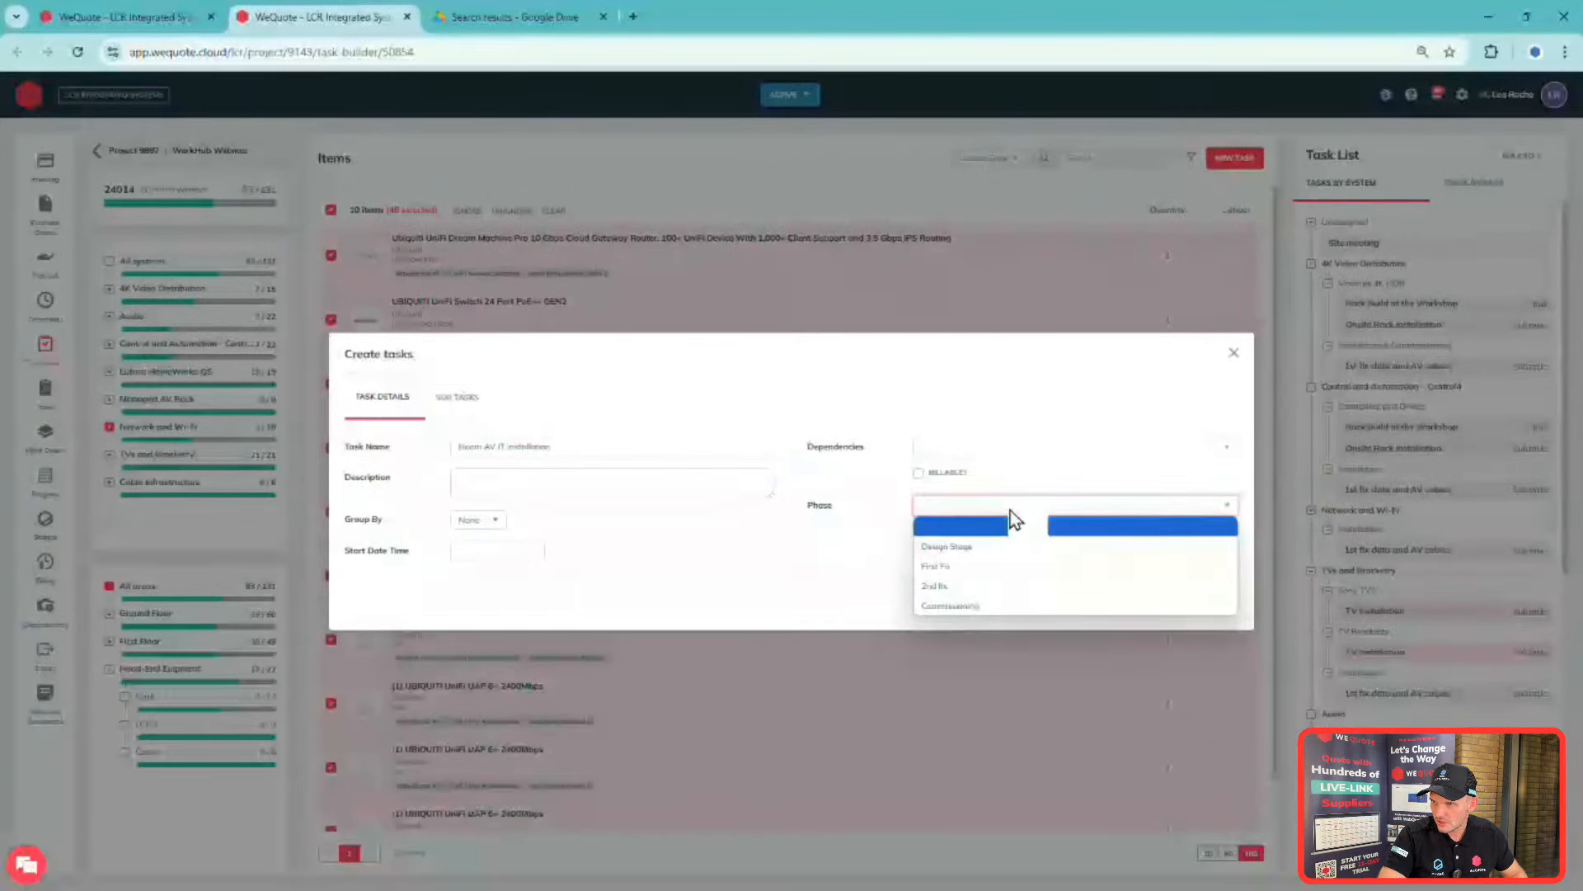
{"action": "left_click", "coordinate": [1014, 567]}
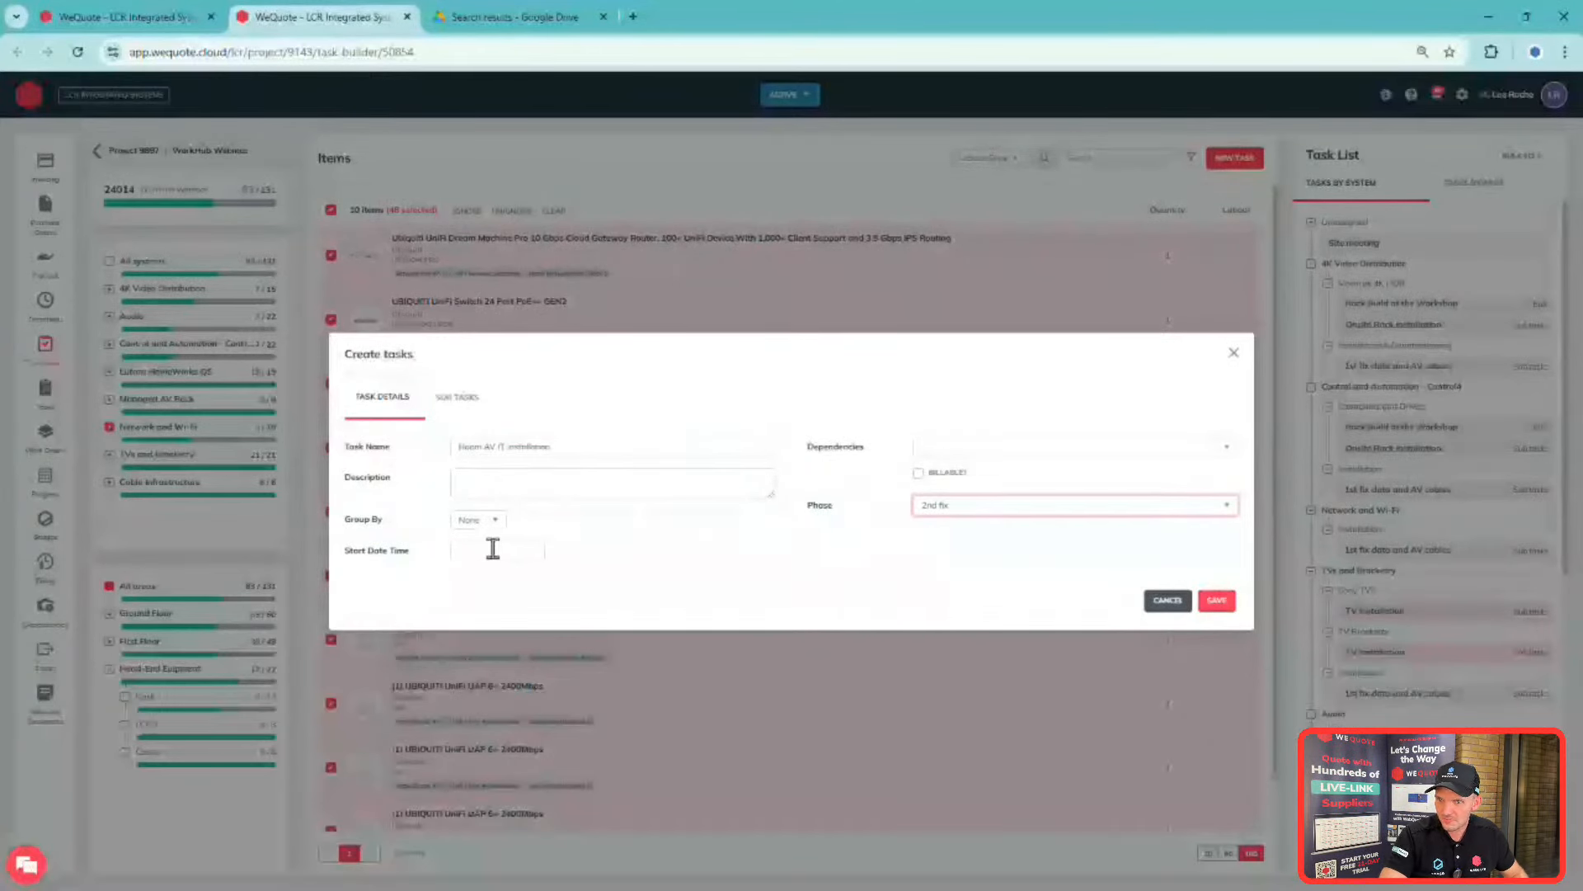
{"action": "left_click", "coordinate": [480, 520]}
{"action": "left_click", "coordinate": [494, 577]}
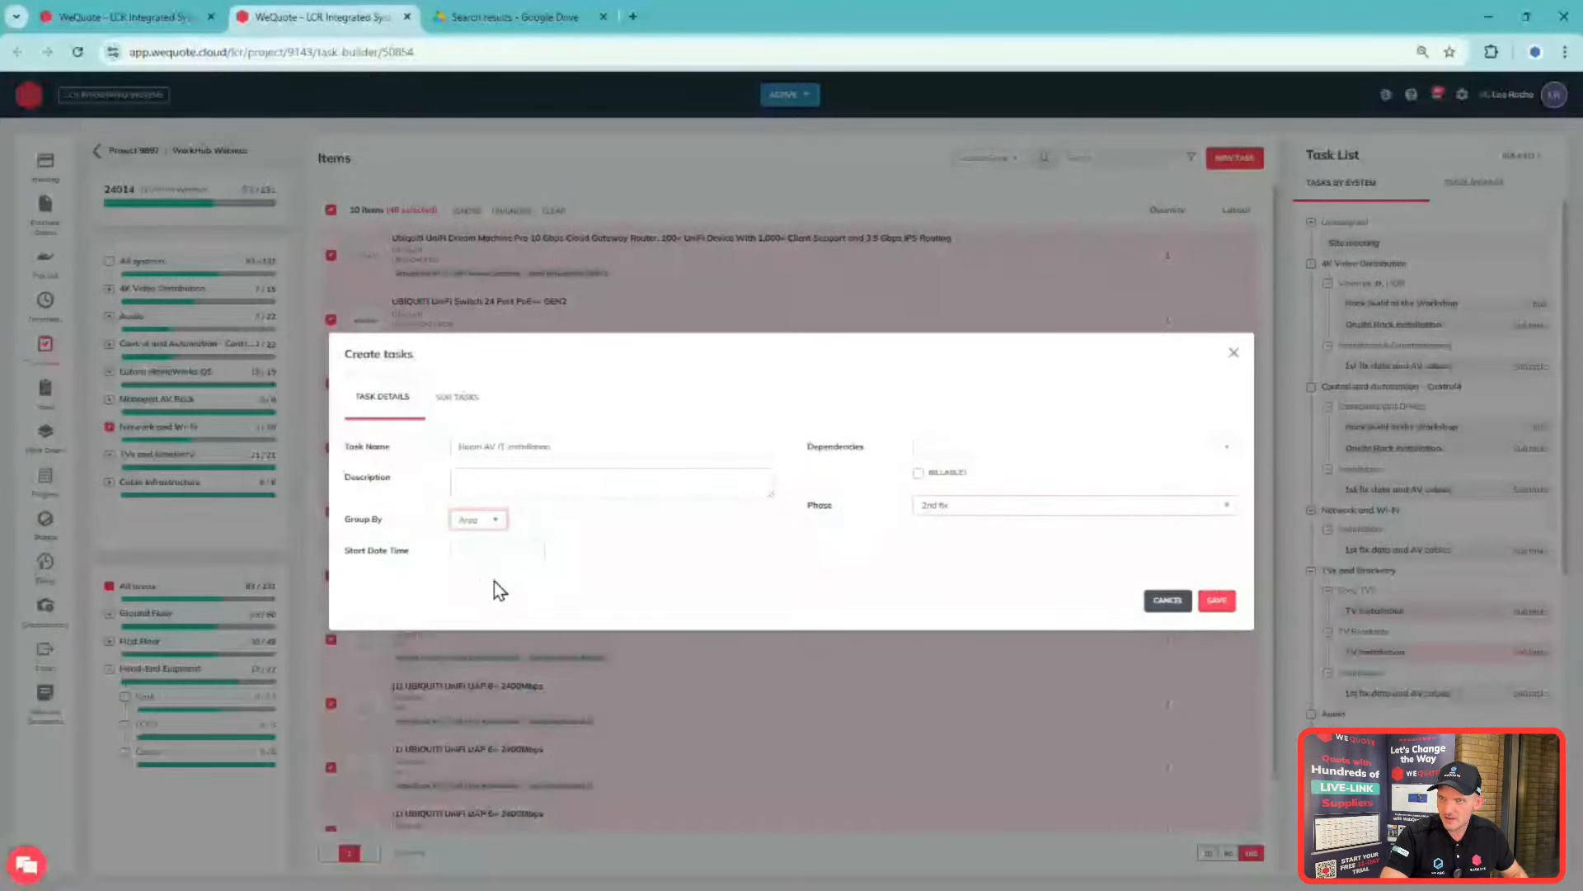
- Add the Completion Photo dependency to the Lounge Hoody speaker hood sub task and apply it to similar items only
{"action": "left_click", "coordinate": [472, 416]}
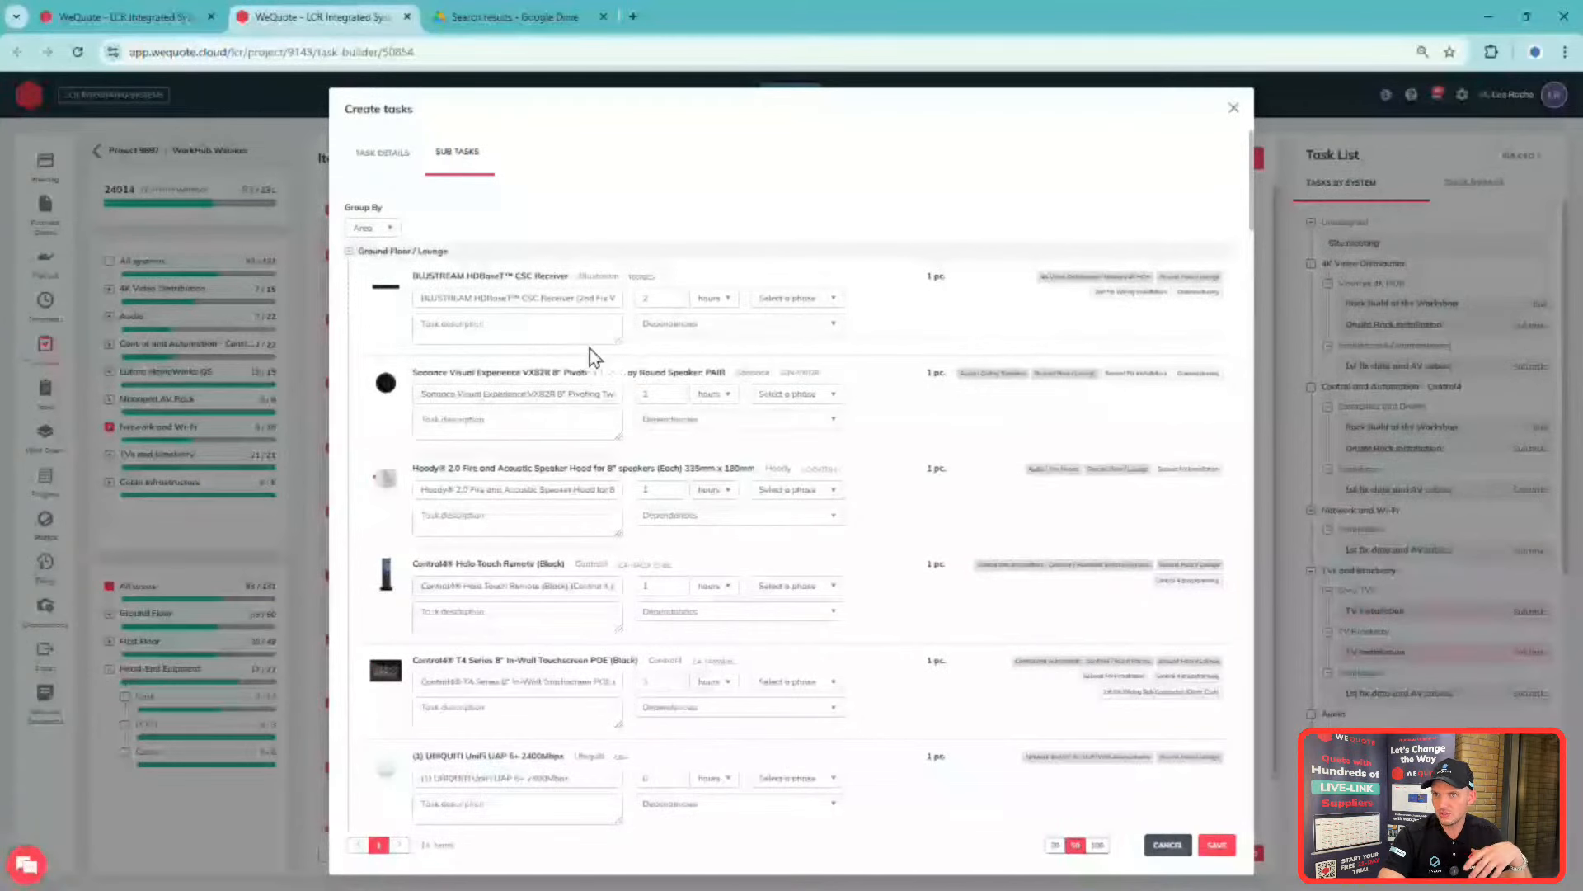
{"action": "scroll", "coordinate": [833, 404], "scroll_direction": "down", "scroll_amount": 1}
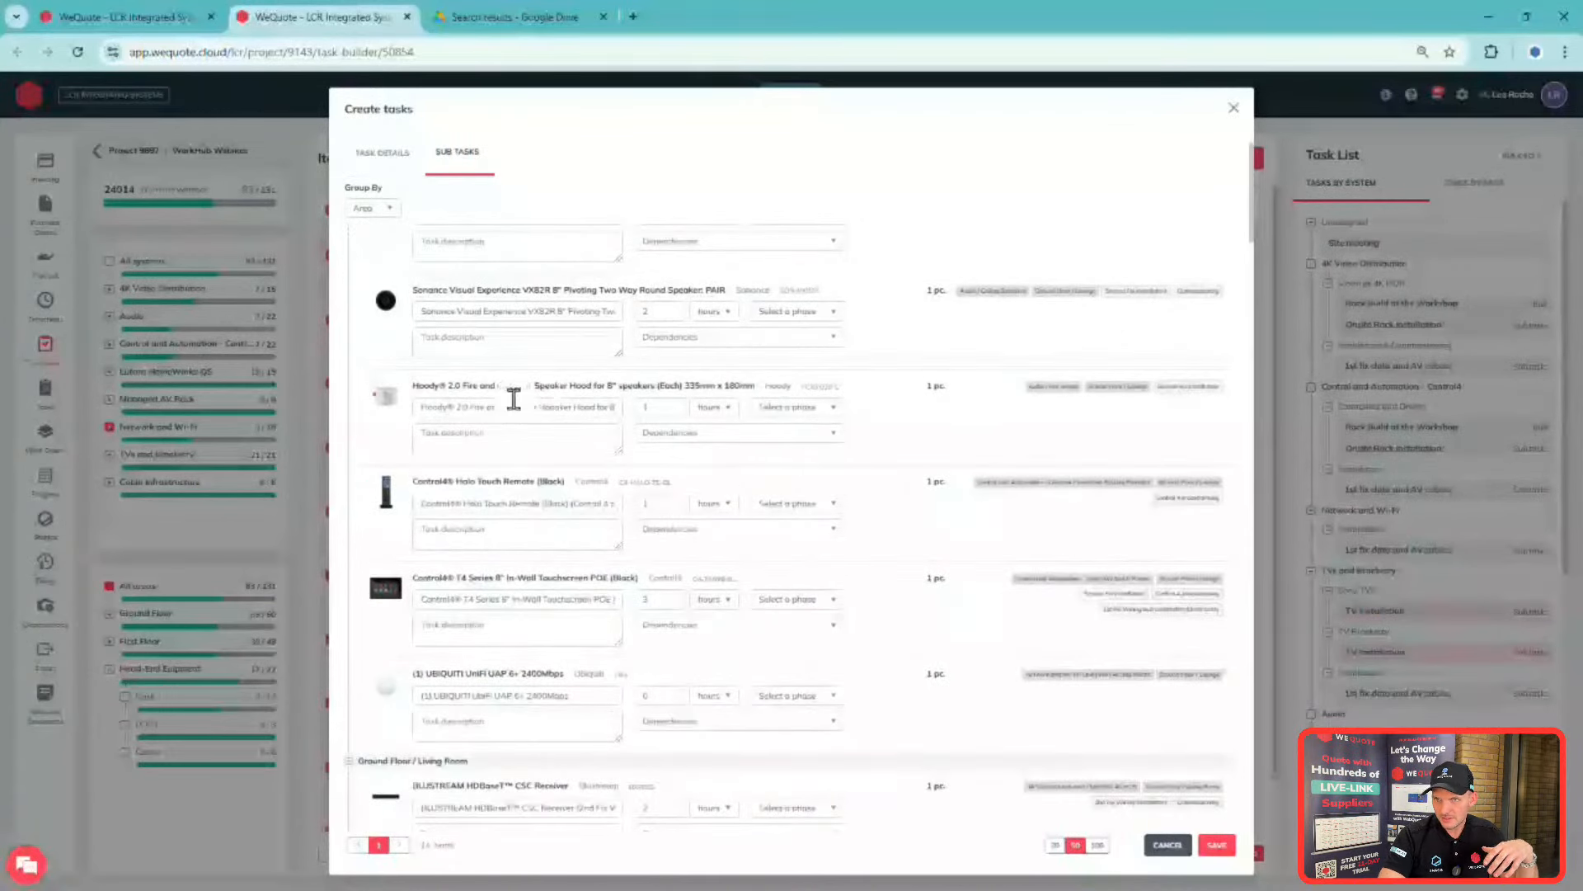
{"action": "left_click_drag", "start_coordinate": [410, 388], "coordinate": [825, 394]}
{"action": "left_click", "coordinate": [913, 416]}
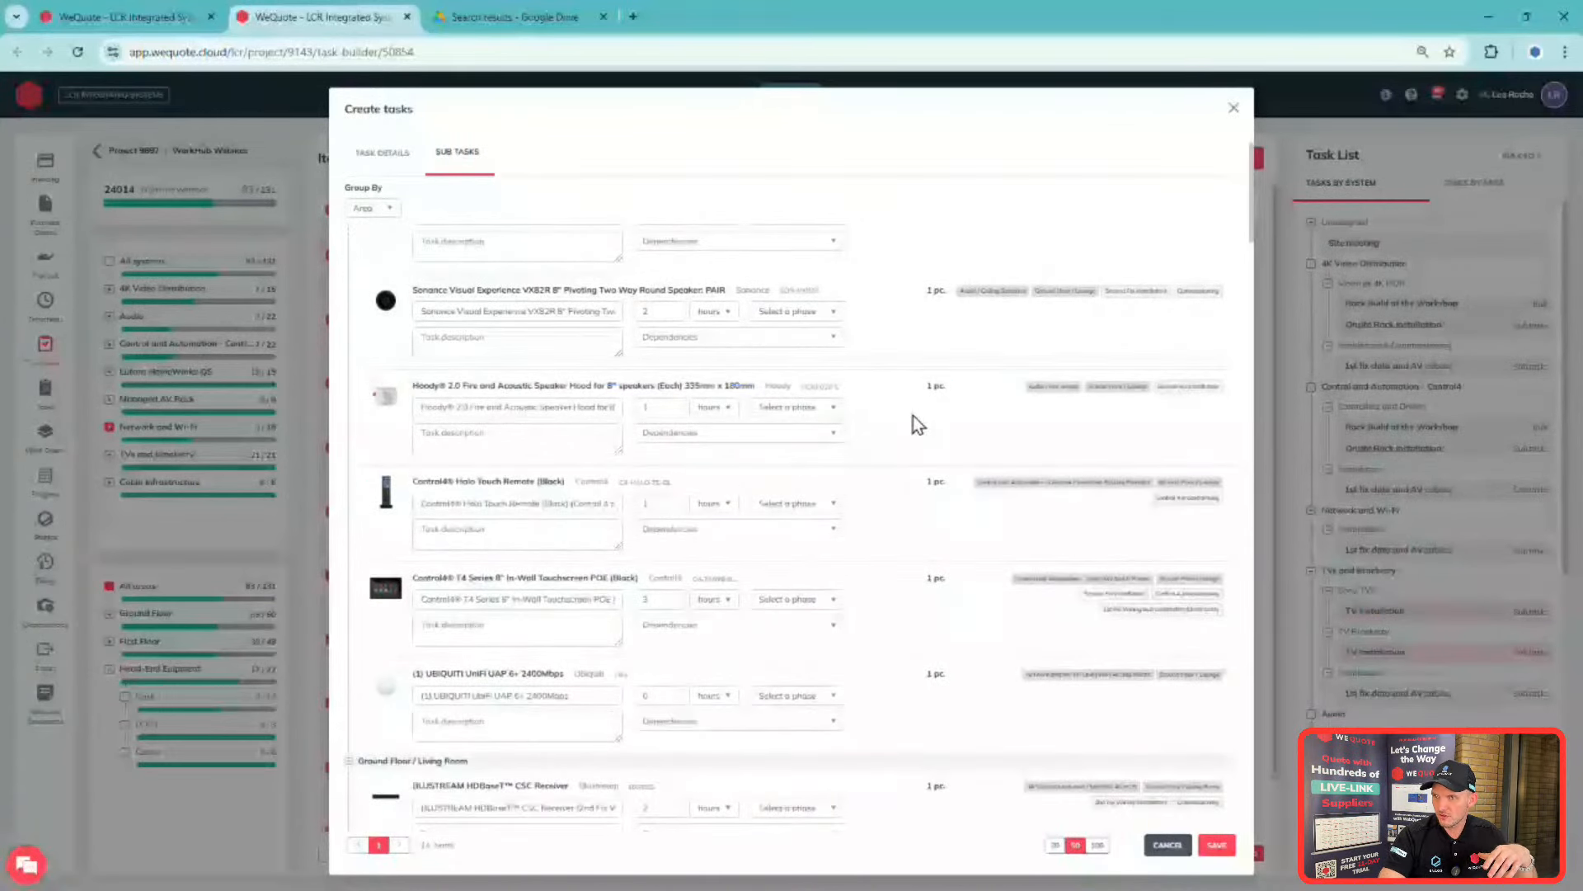
{"action": "left_click", "coordinate": [831, 445]}
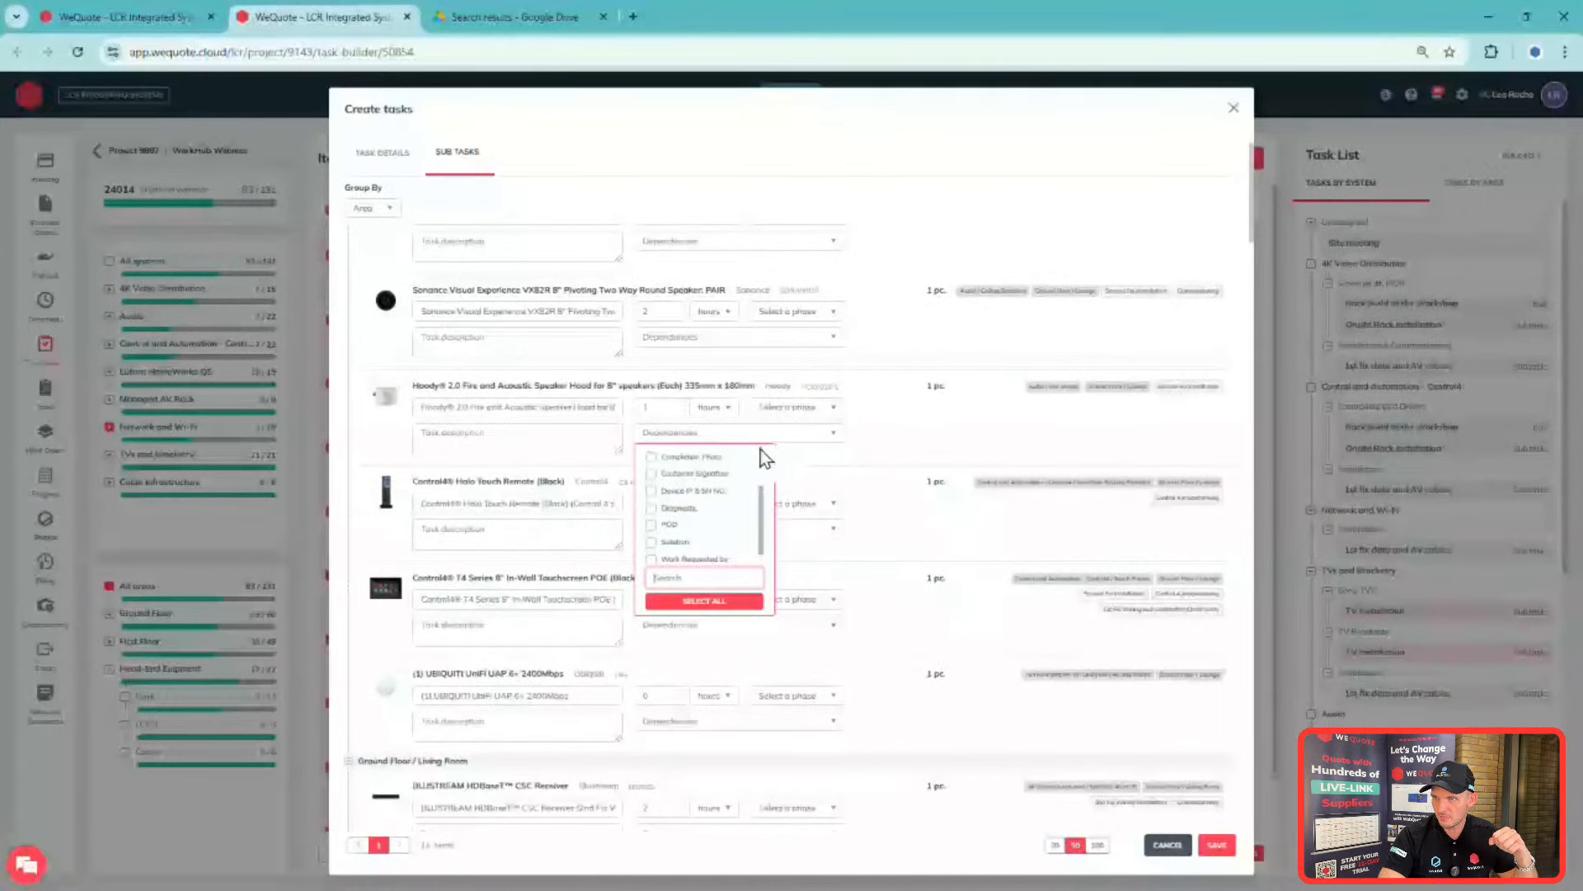
{"action": "left_click", "coordinate": [700, 460]}
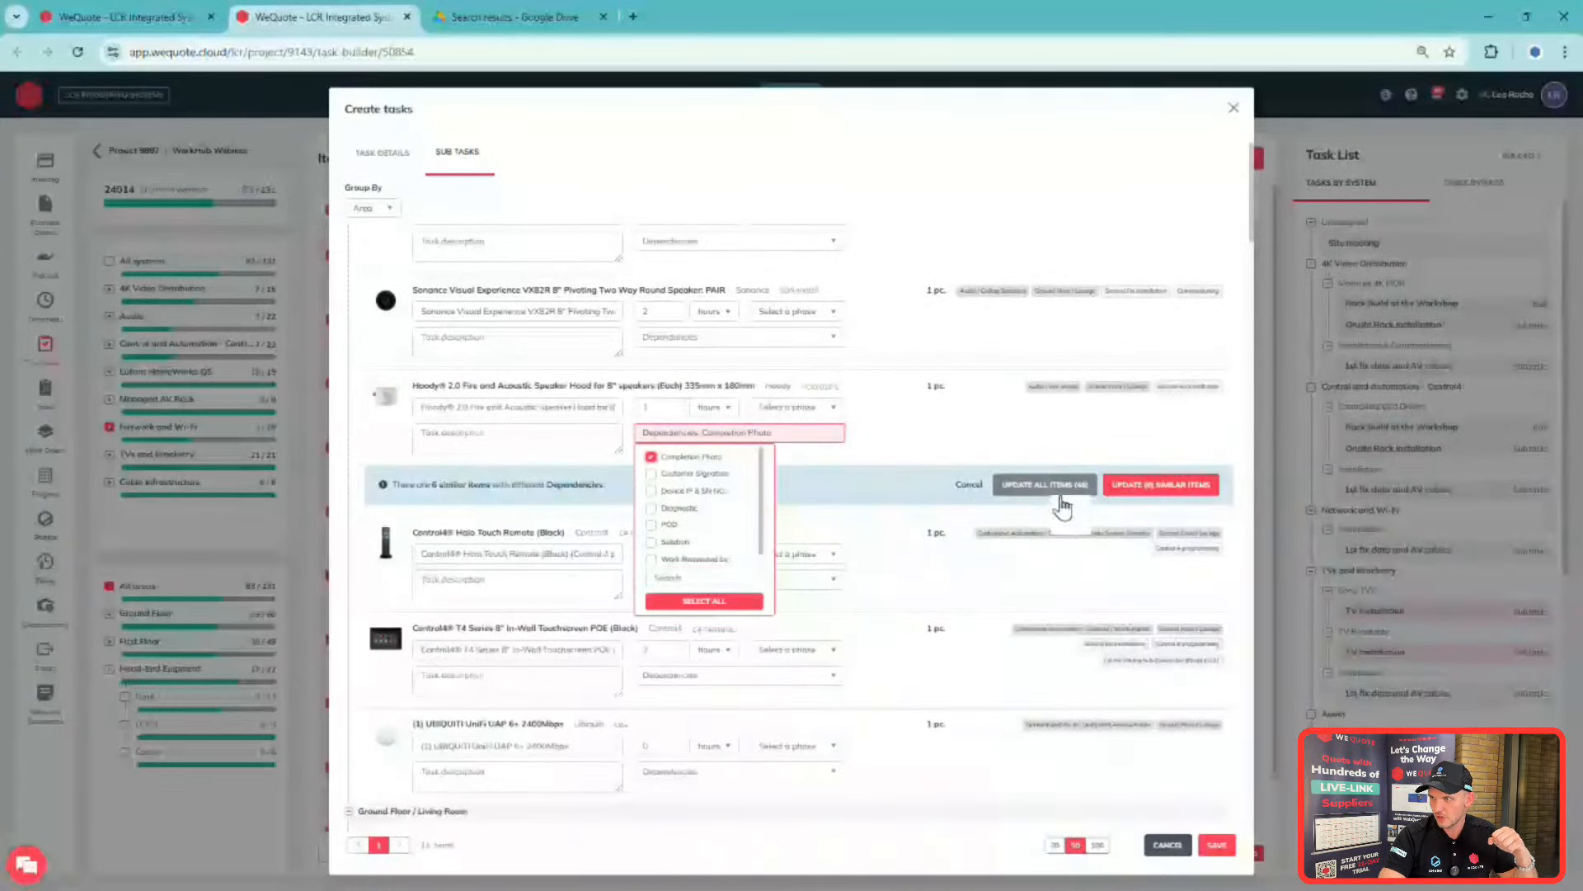
{"action": "left_click", "coordinate": [1161, 487]}
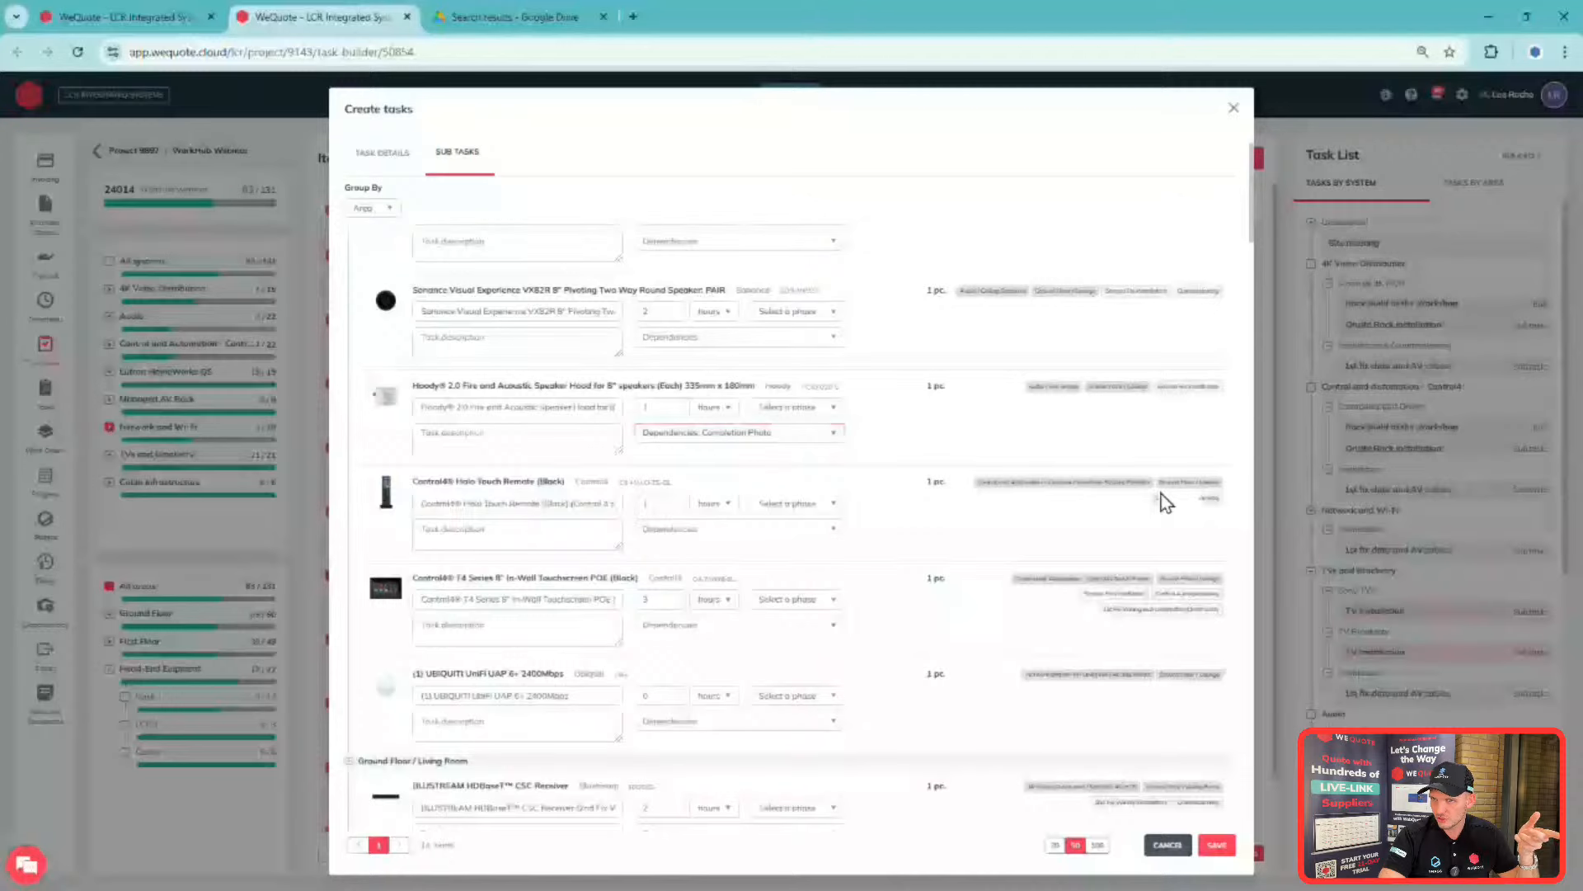
- Set the Lounge Halo Touch Remote sub task's dependencies to Completion Photo and Device IP & SN NO, and apply them to similar items only
{"action": "scroll", "coordinate": [742, 519], "scroll_direction": "down", "scroll_amount": 1}
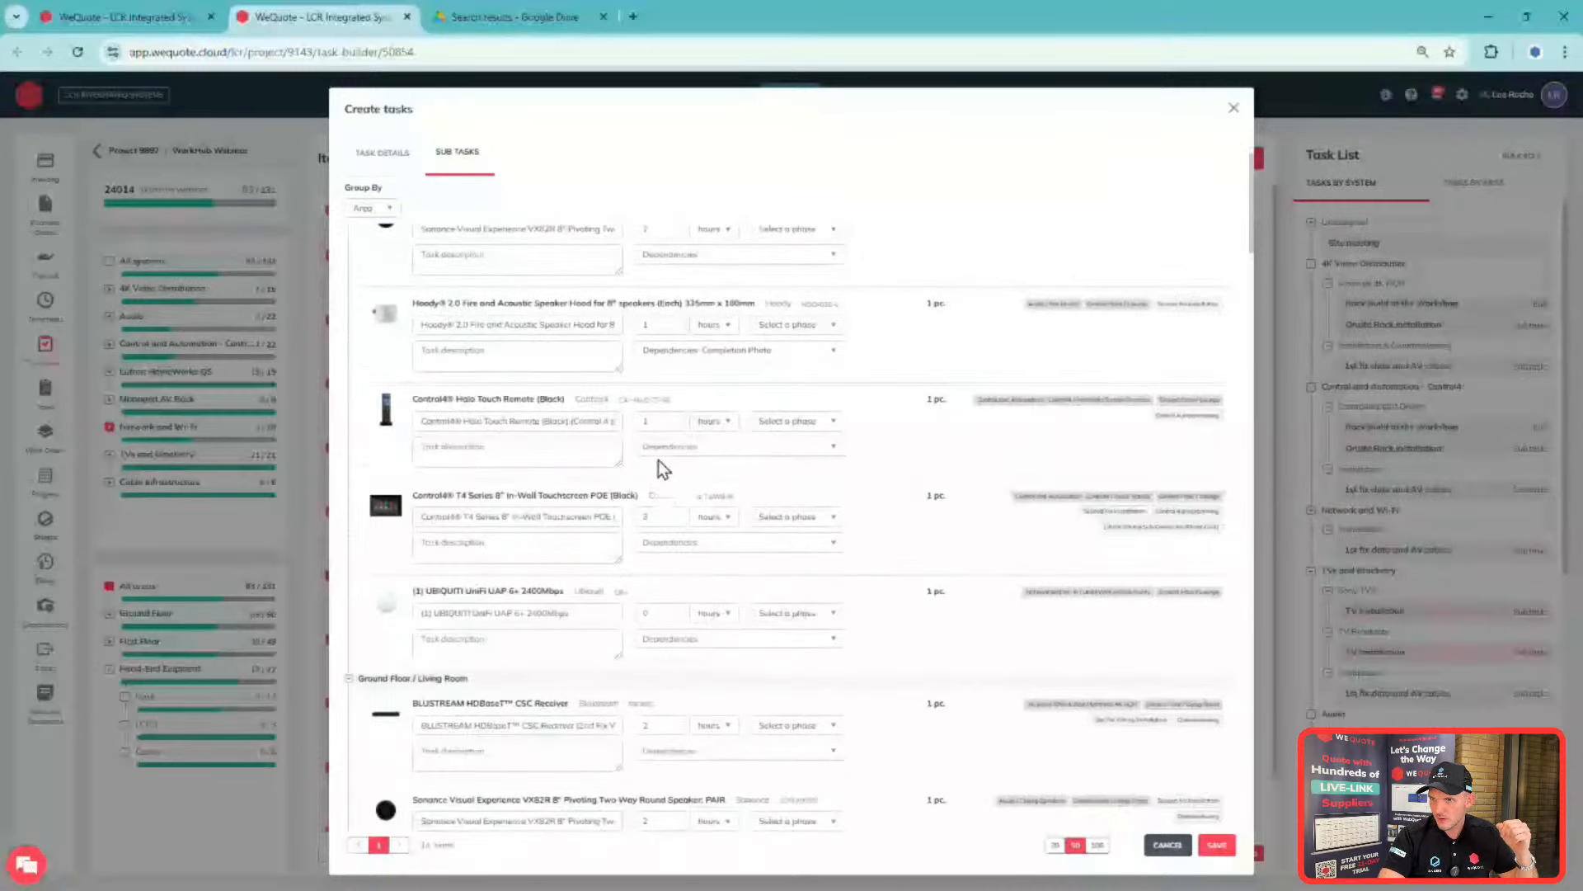
{"action": "left_click", "coordinate": [780, 450]}
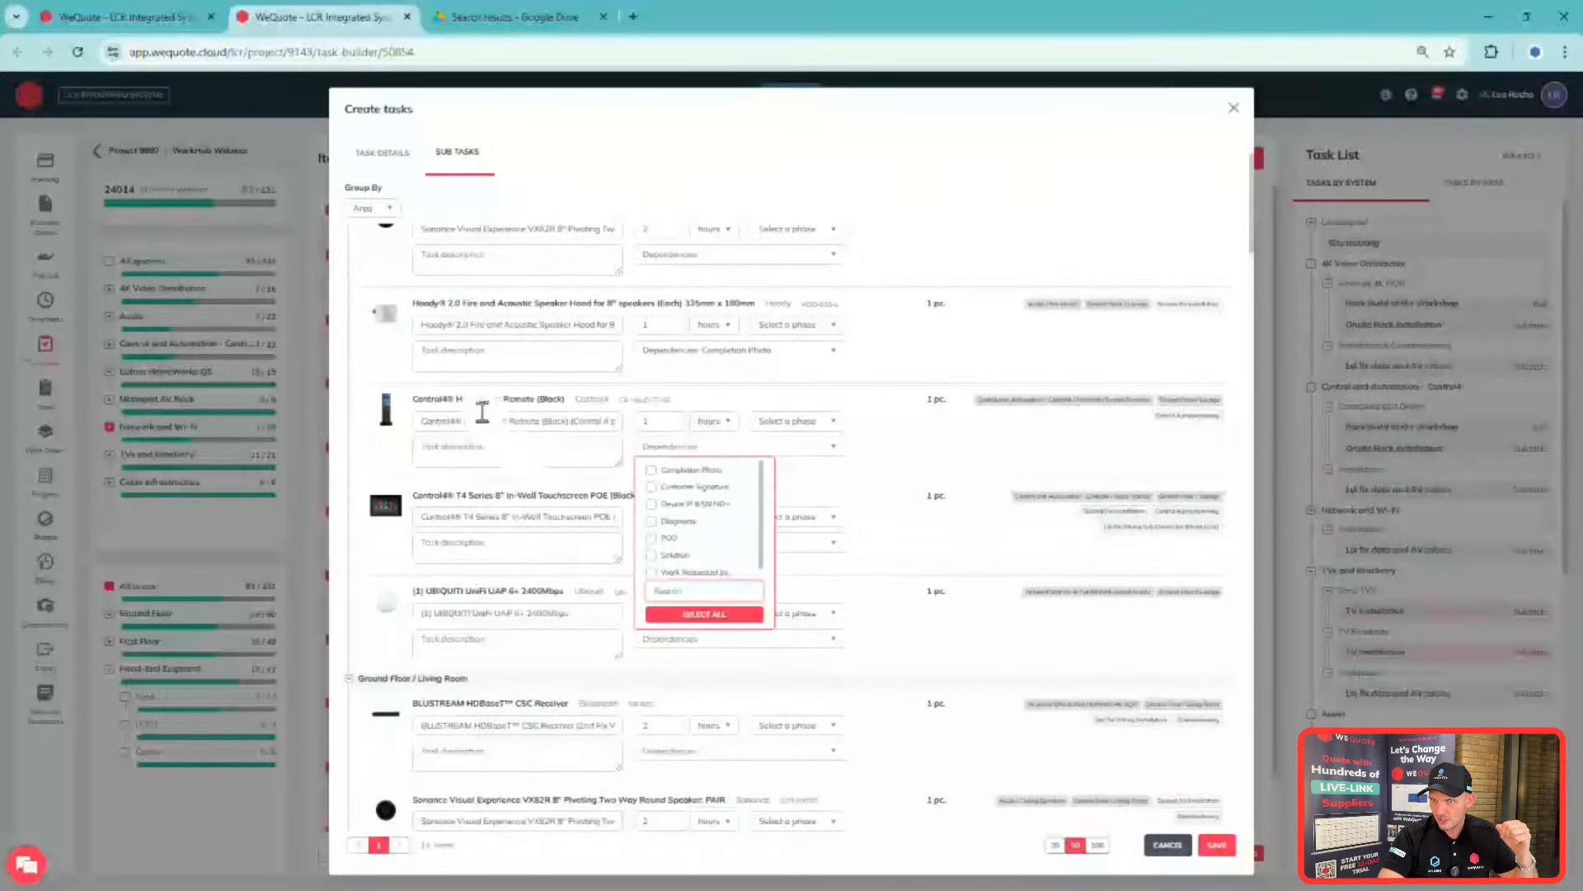
{"action": "left_click", "coordinate": [719, 505]}
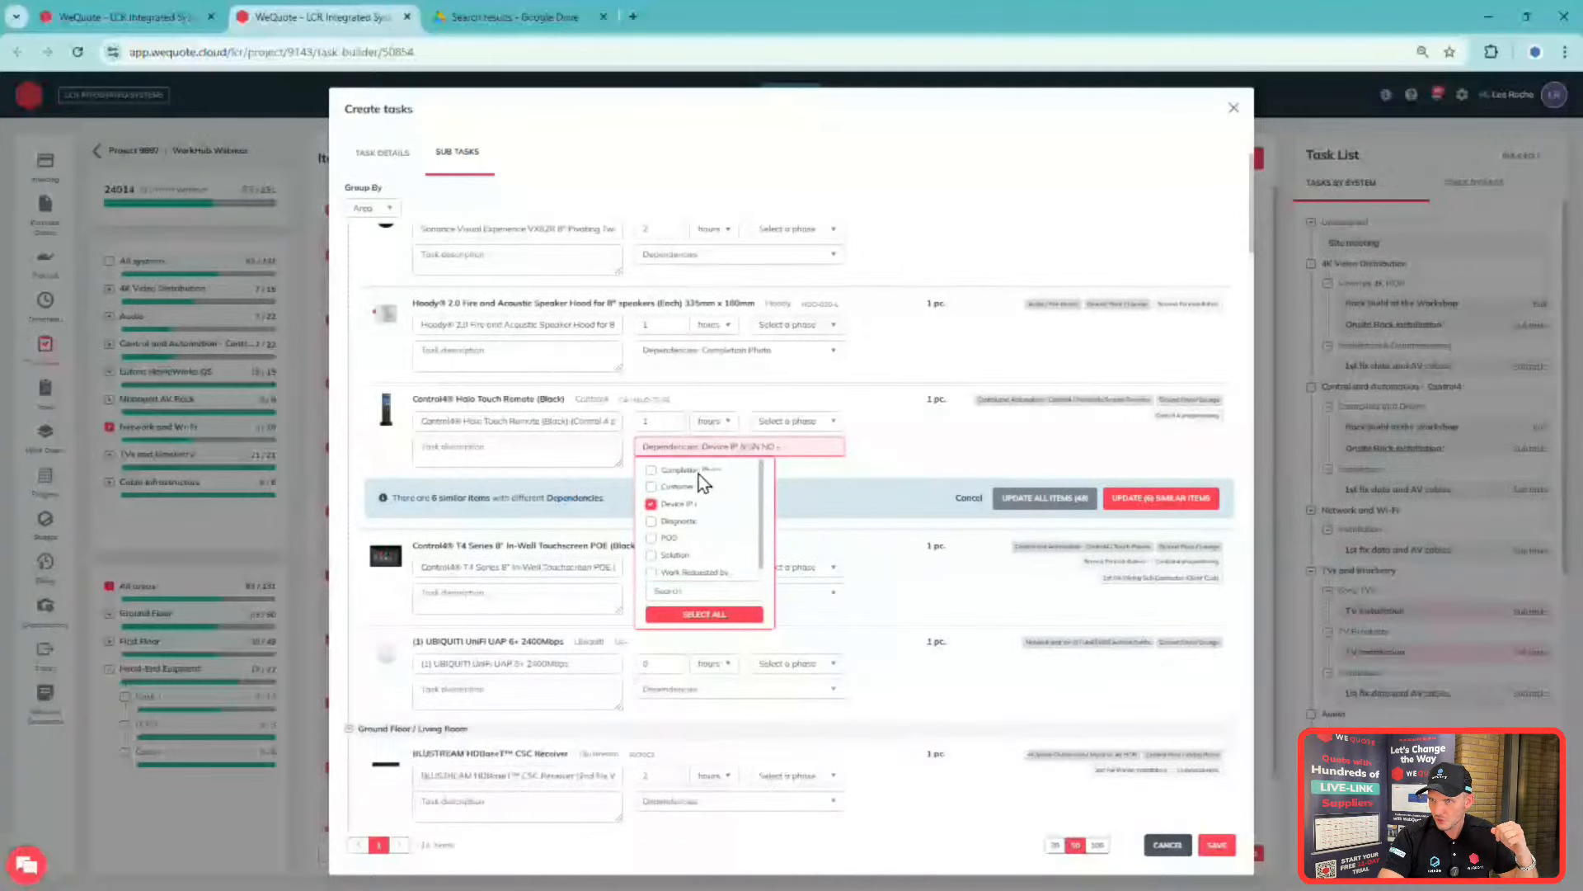
{"action": "left_click", "coordinate": [1159, 500]}
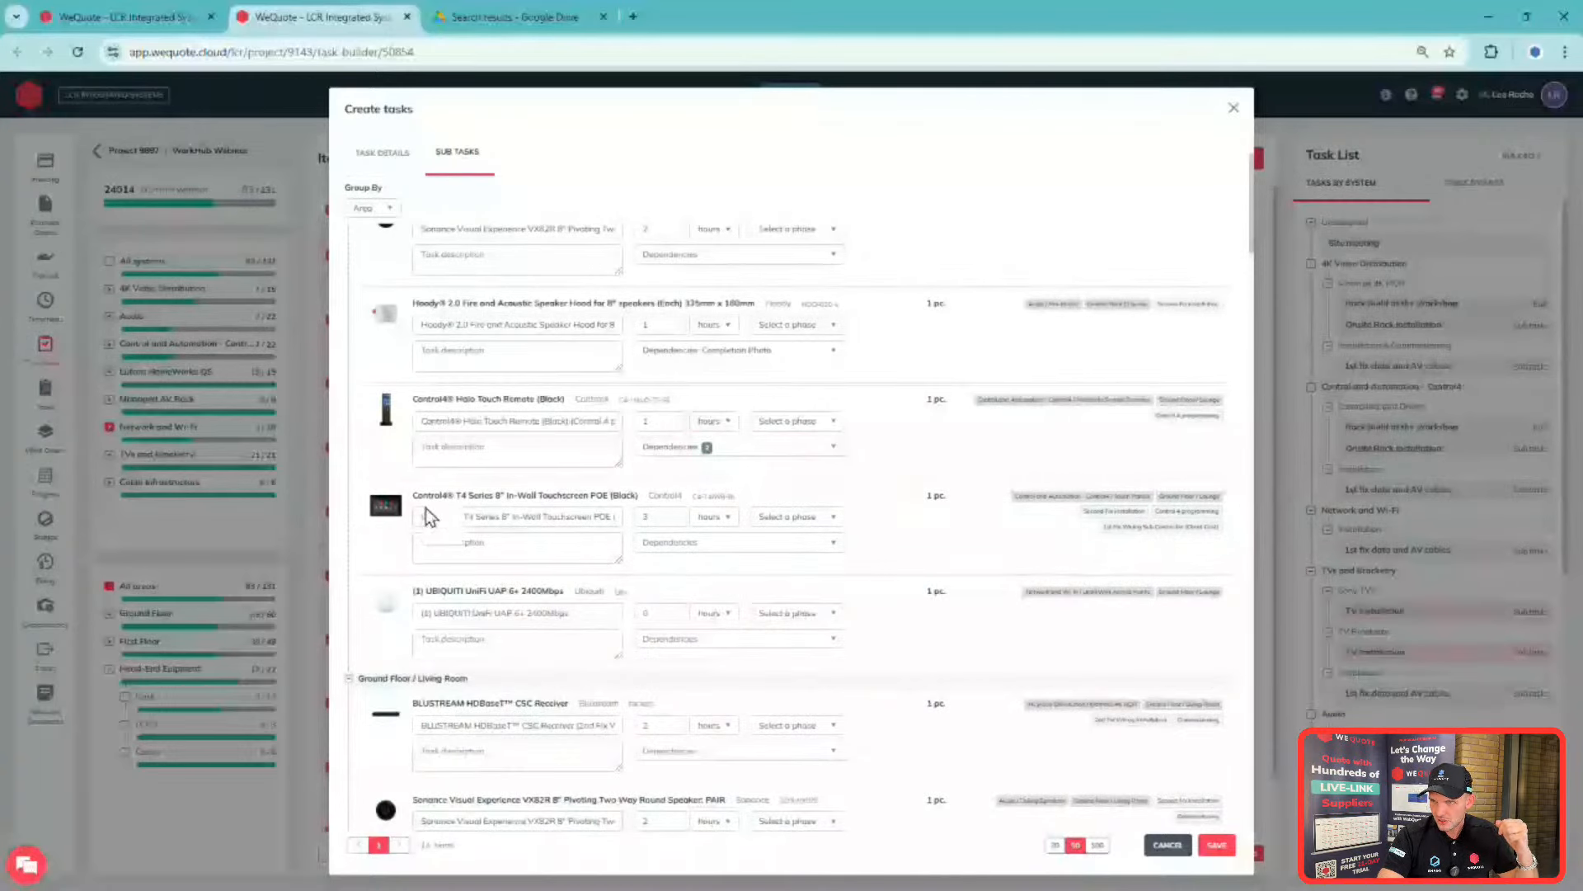
- Add the Completion Photo and Device IP & SN NO dependencies to the T4 Series 8" In-Wall Touchscreen sub task and its similar items
{"action": "left_click", "coordinate": [731, 544]}
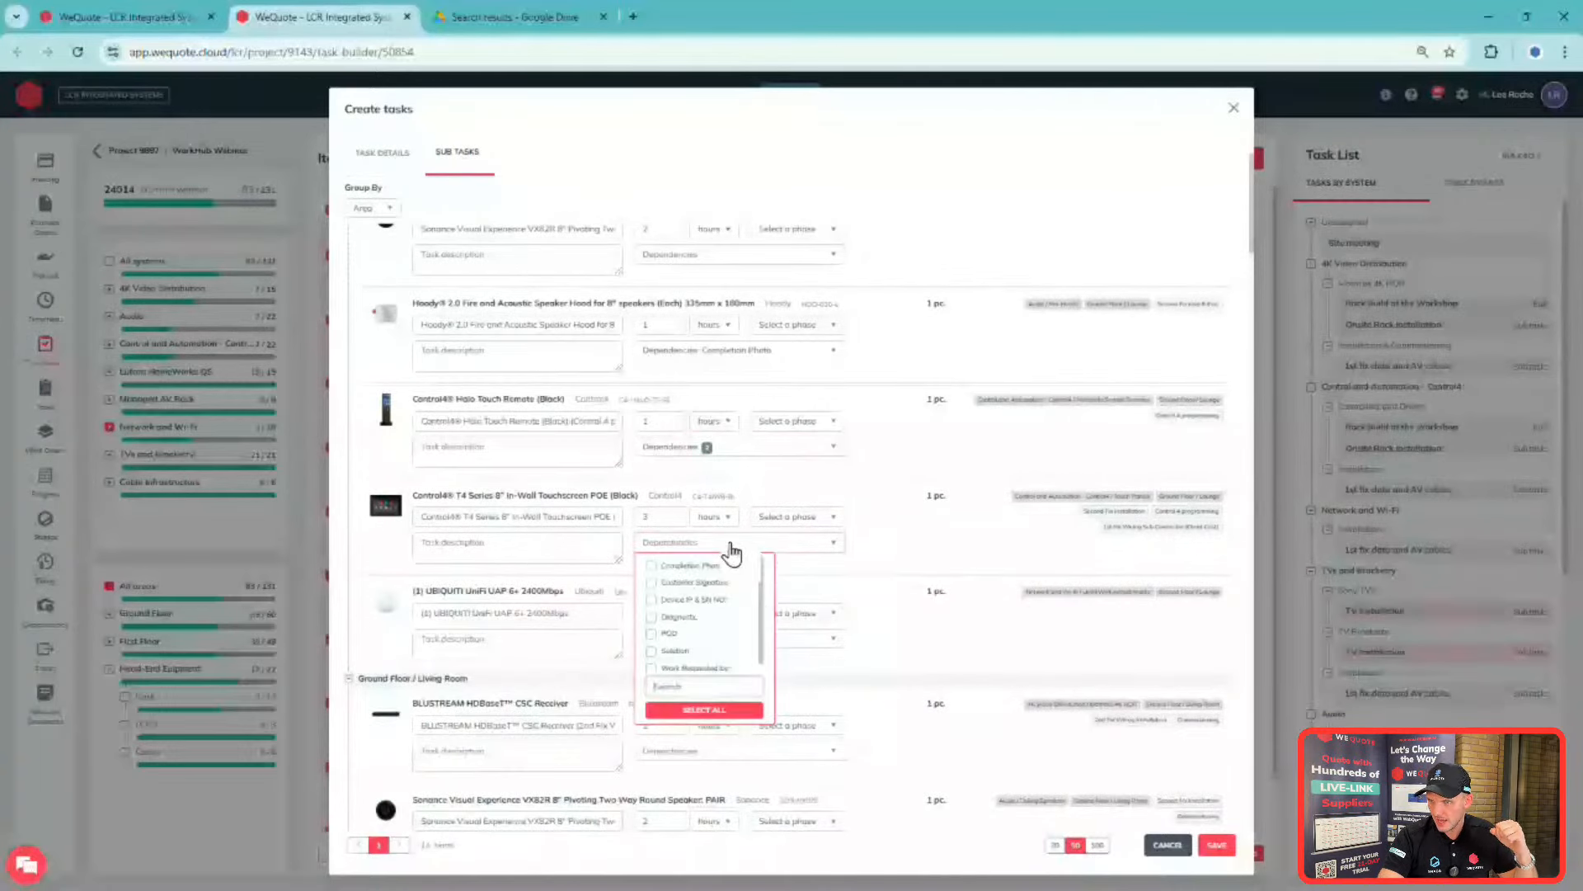
{"action": "left_click", "coordinate": [714, 566]}
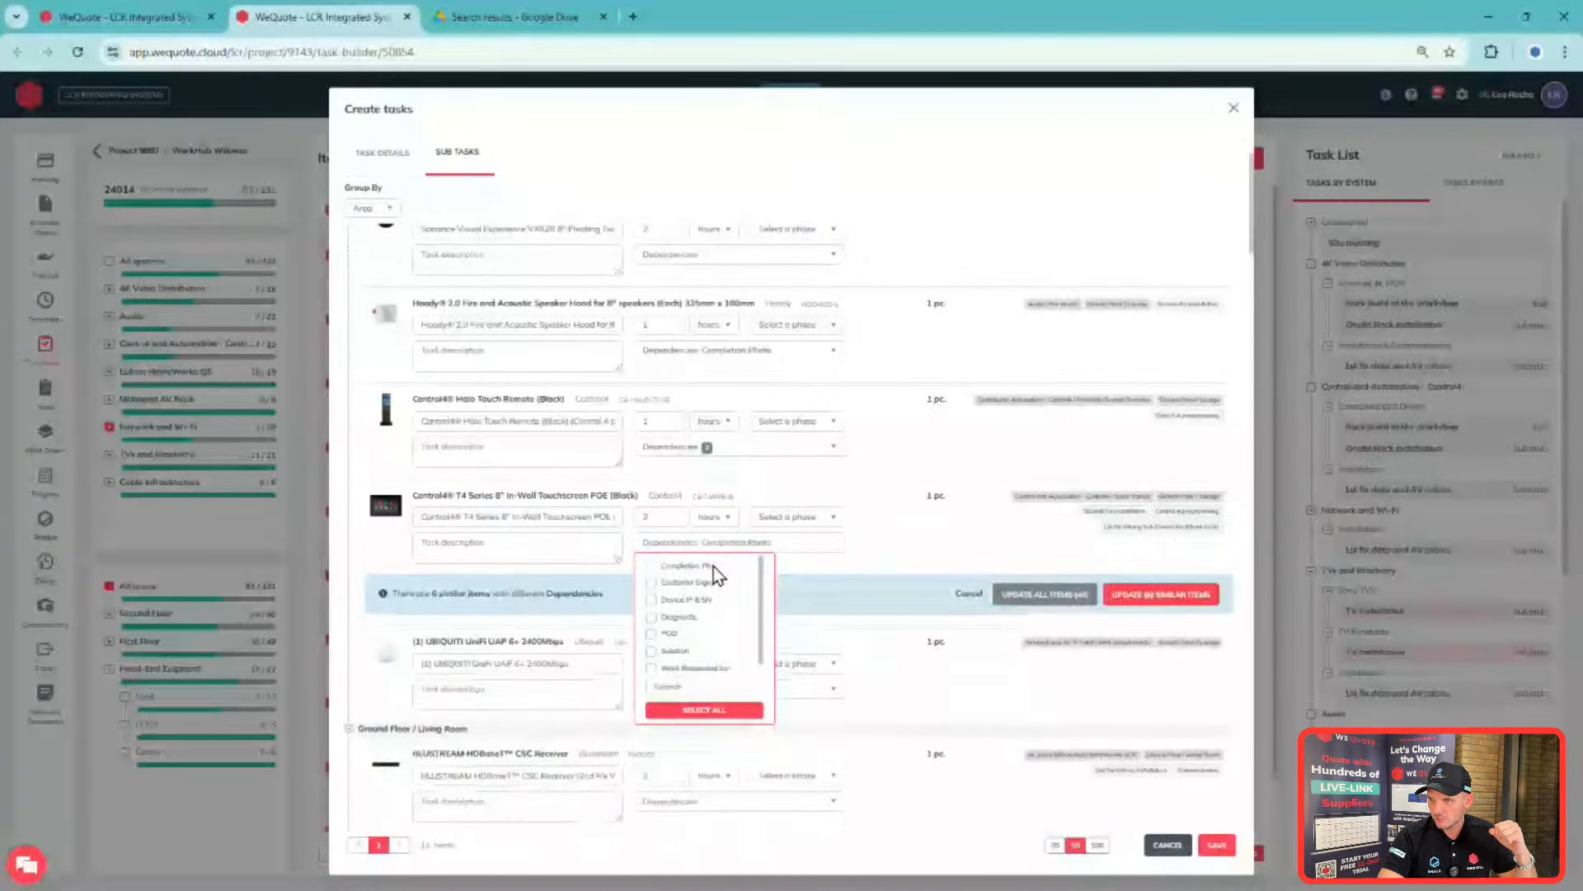
{"action": "left_click", "coordinate": [706, 600]}
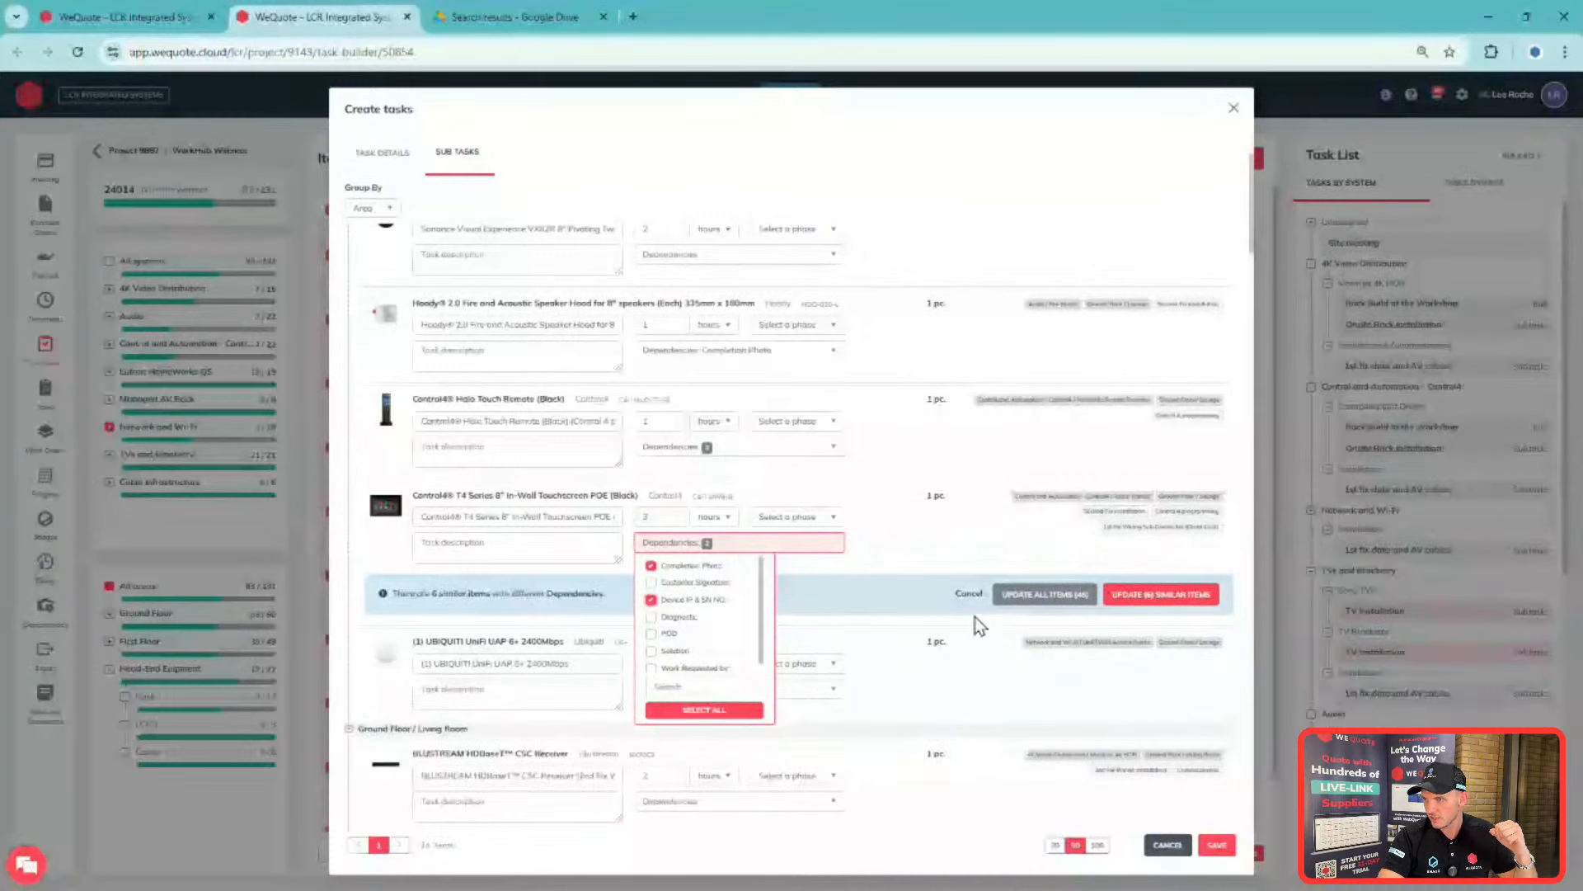
{"action": "left_click", "coordinate": [1186, 599]}
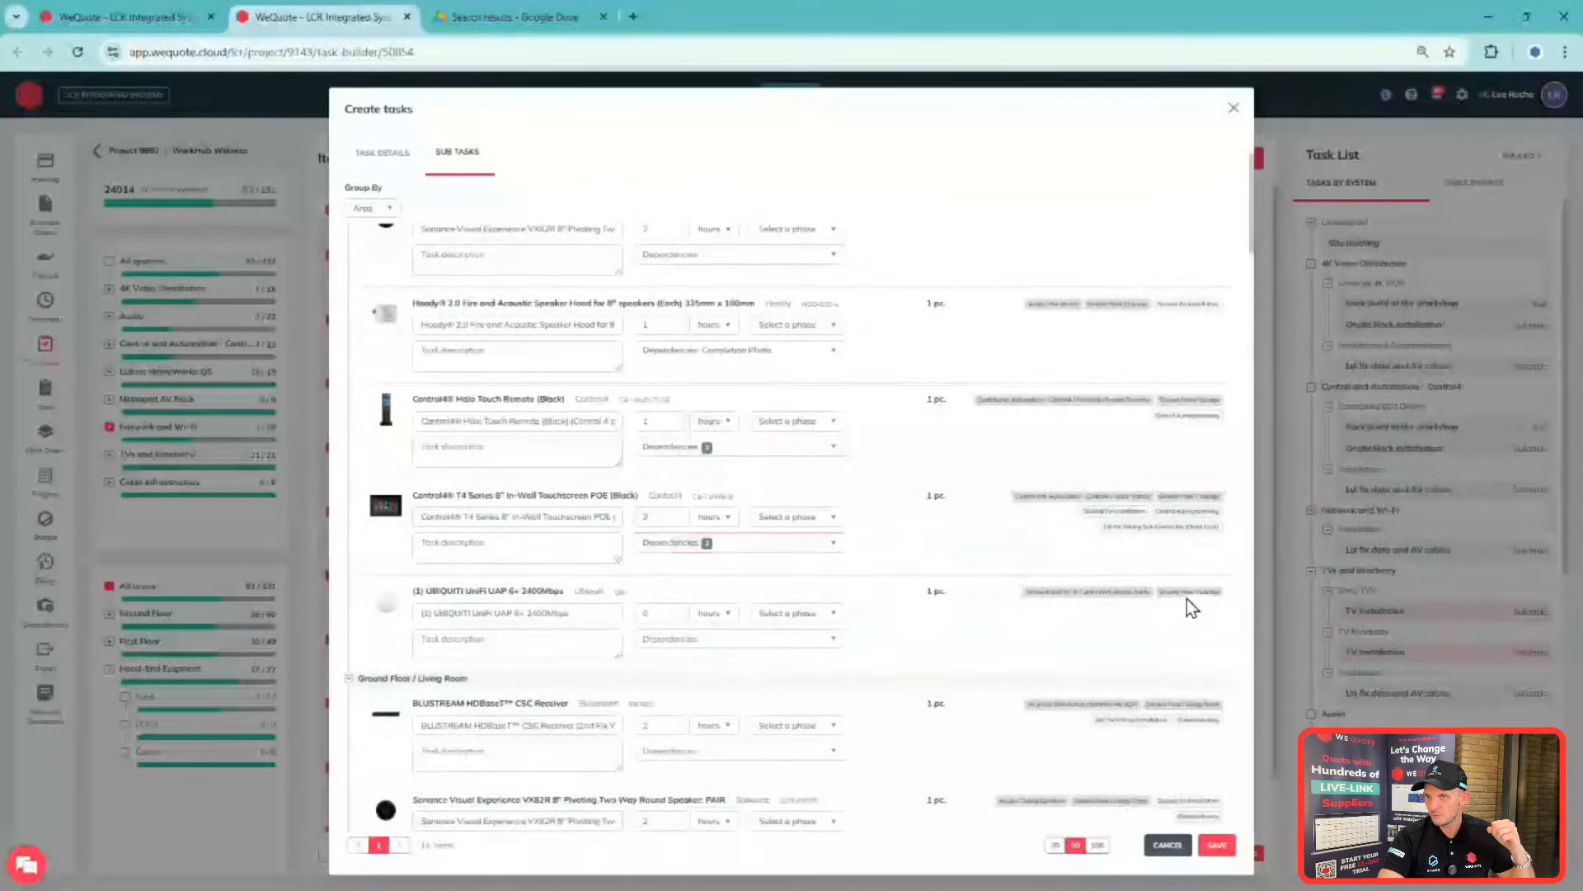
- Add the Completion Photo and Device IP & SN NO dependencies to the UBIQUITI UniFi UAP 6+ sub task and its similar items
{"action": "scroll", "coordinate": [984, 485], "scroll_direction": "down", "scroll_amount": 1}
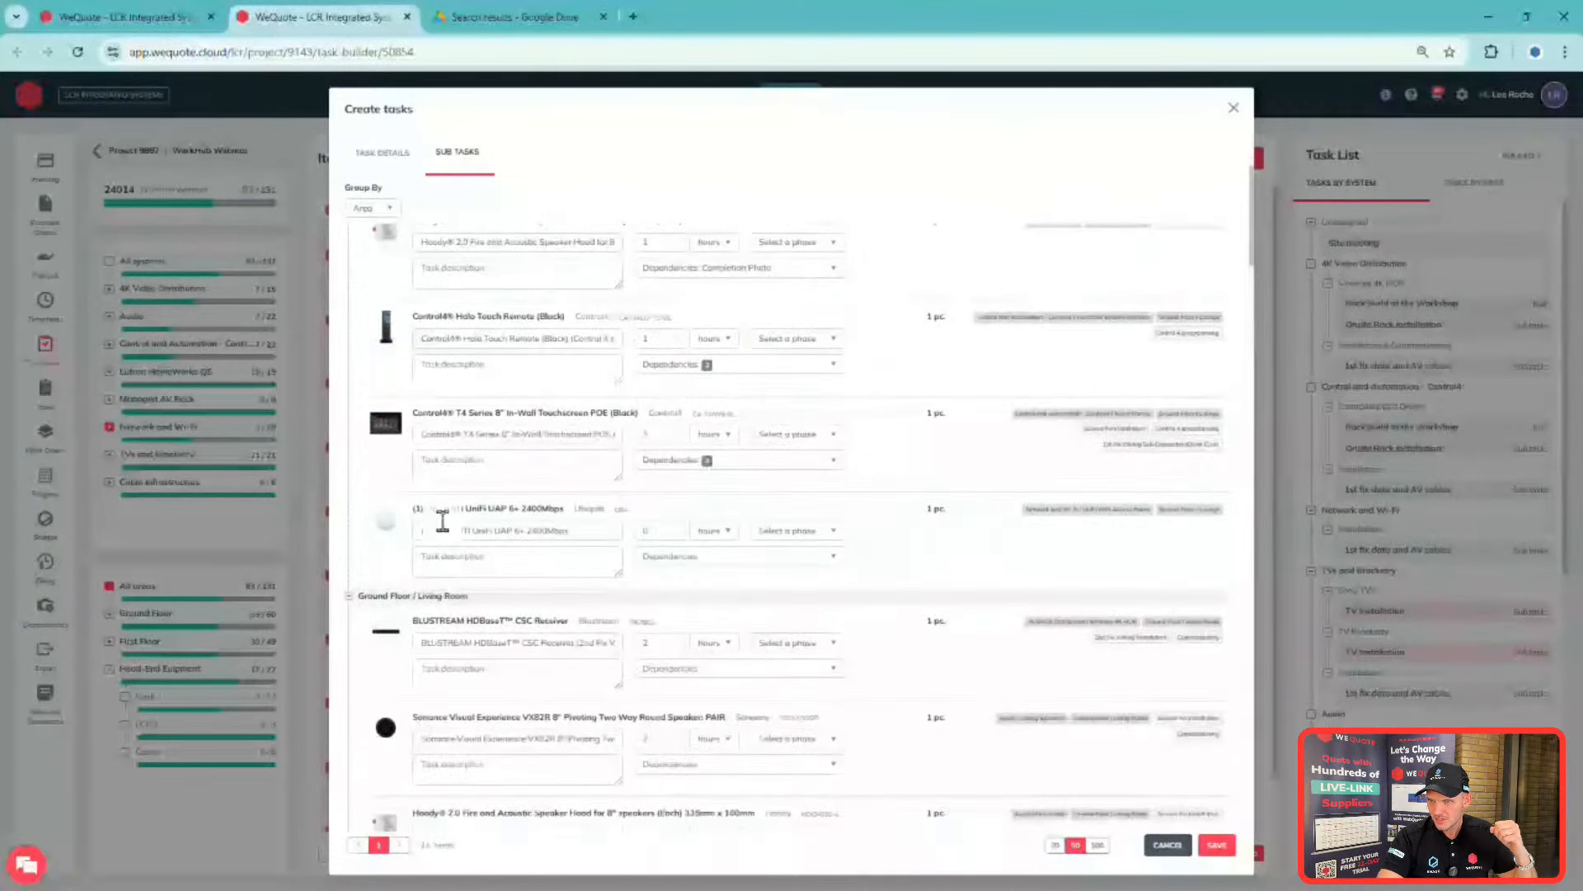
{"action": "scroll", "coordinate": [443, 519], "scroll_direction": "down", "scroll_amount": 2}
{"action": "left_click", "coordinate": [720, 392]}
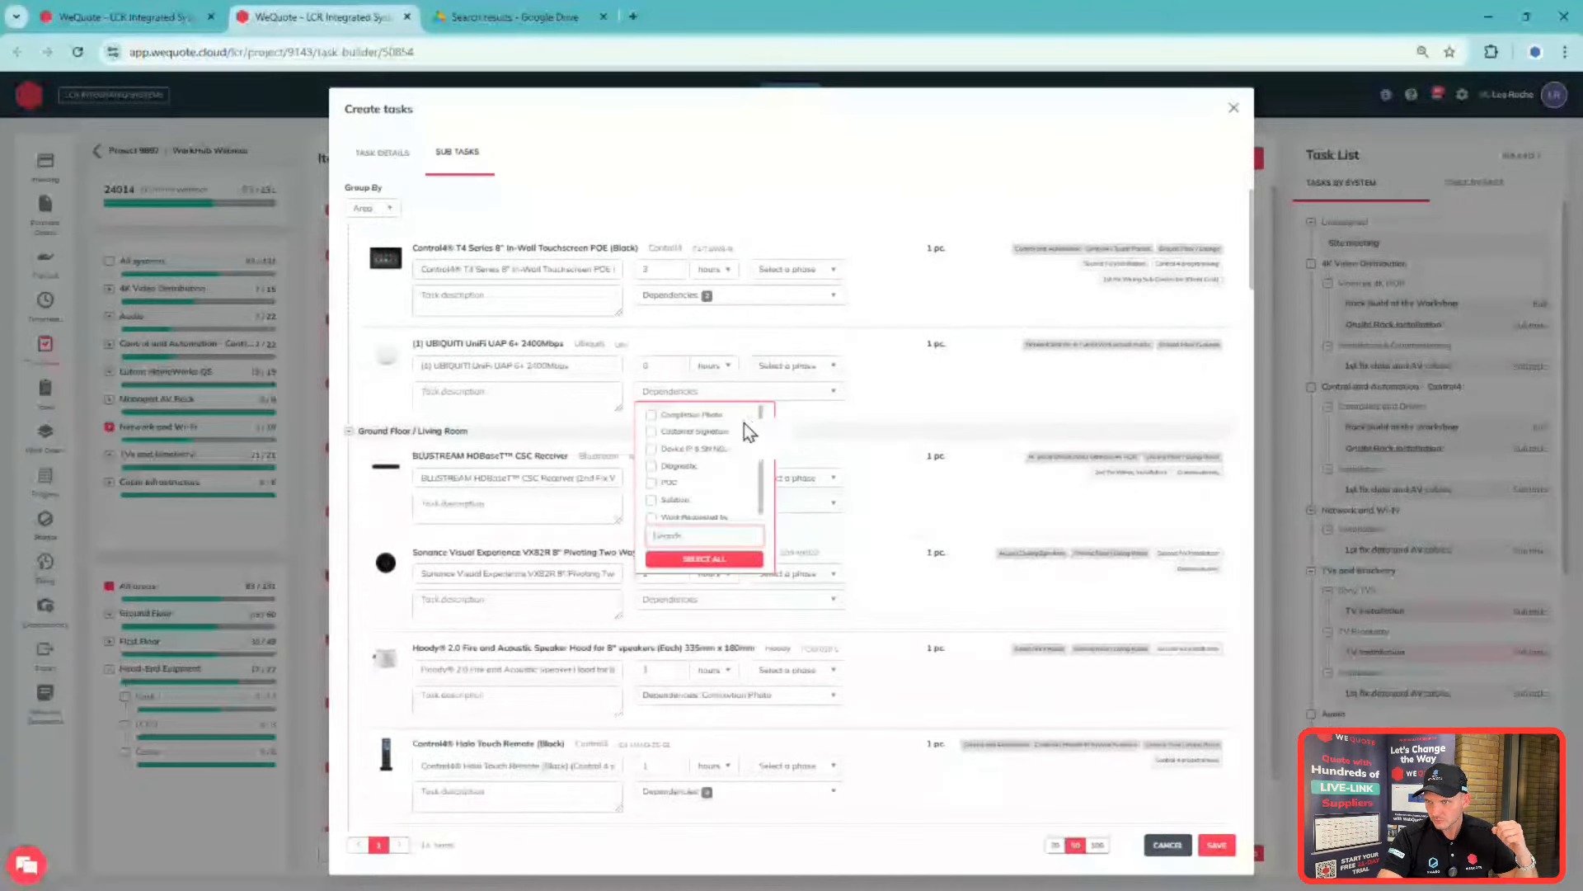
{"action": "left_click", "coordinate": [705, 418]}
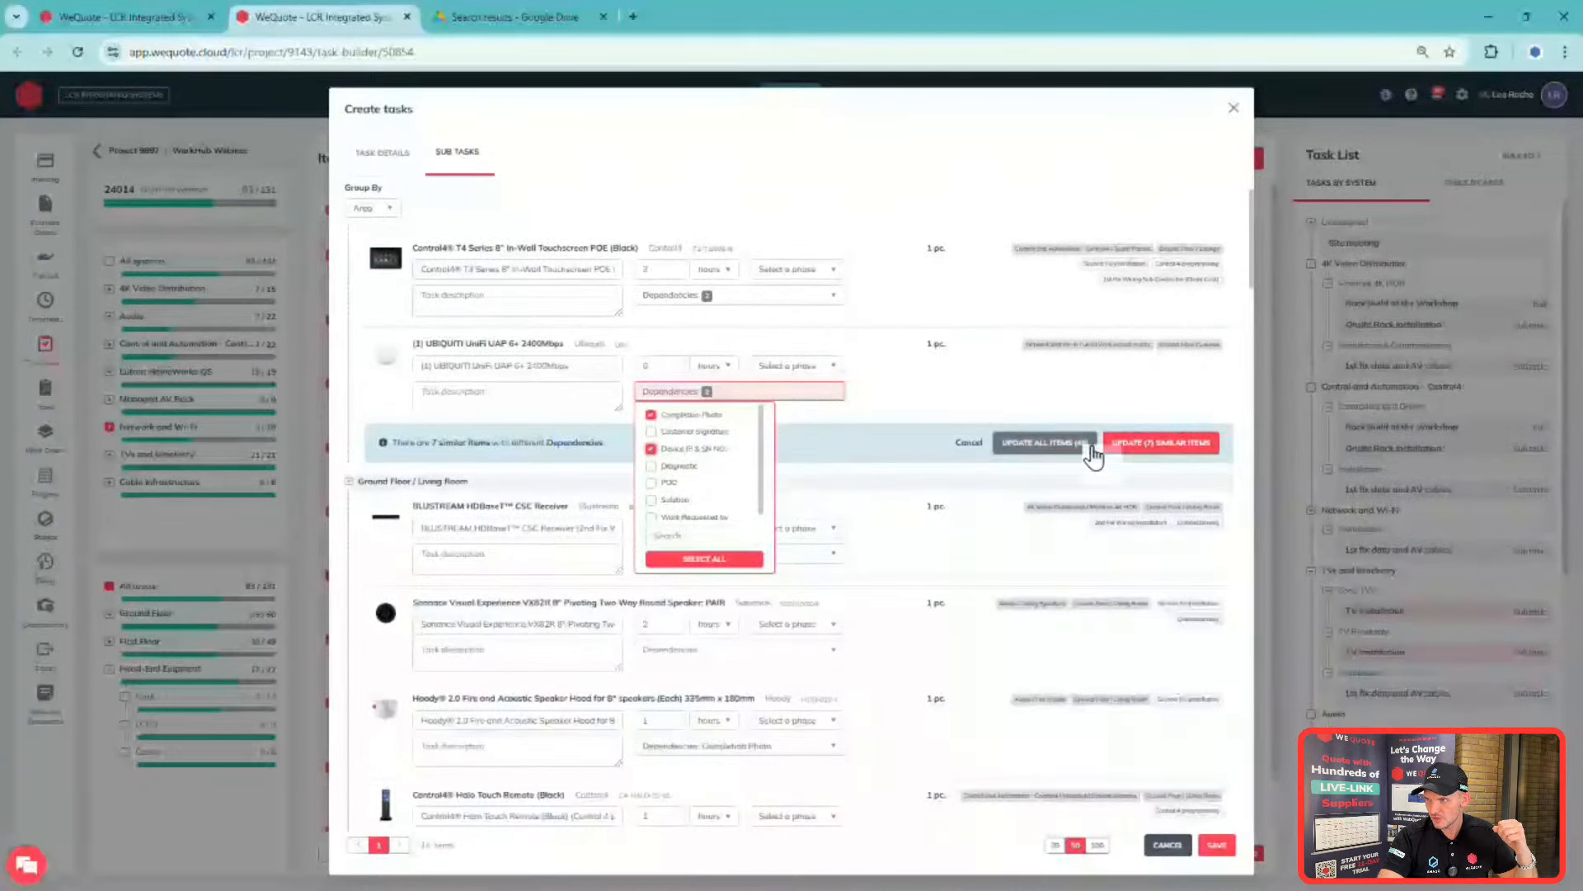
{"action": "left_click", "coordinate": [1150, 445]}
- Check the dependencies on the remaining rooms' sub tasks and save the Room AV IT installation task
{"action": "scroll", "coordinate": [834, 404], "scroll_direction": "down", "scroll_amount": 9}
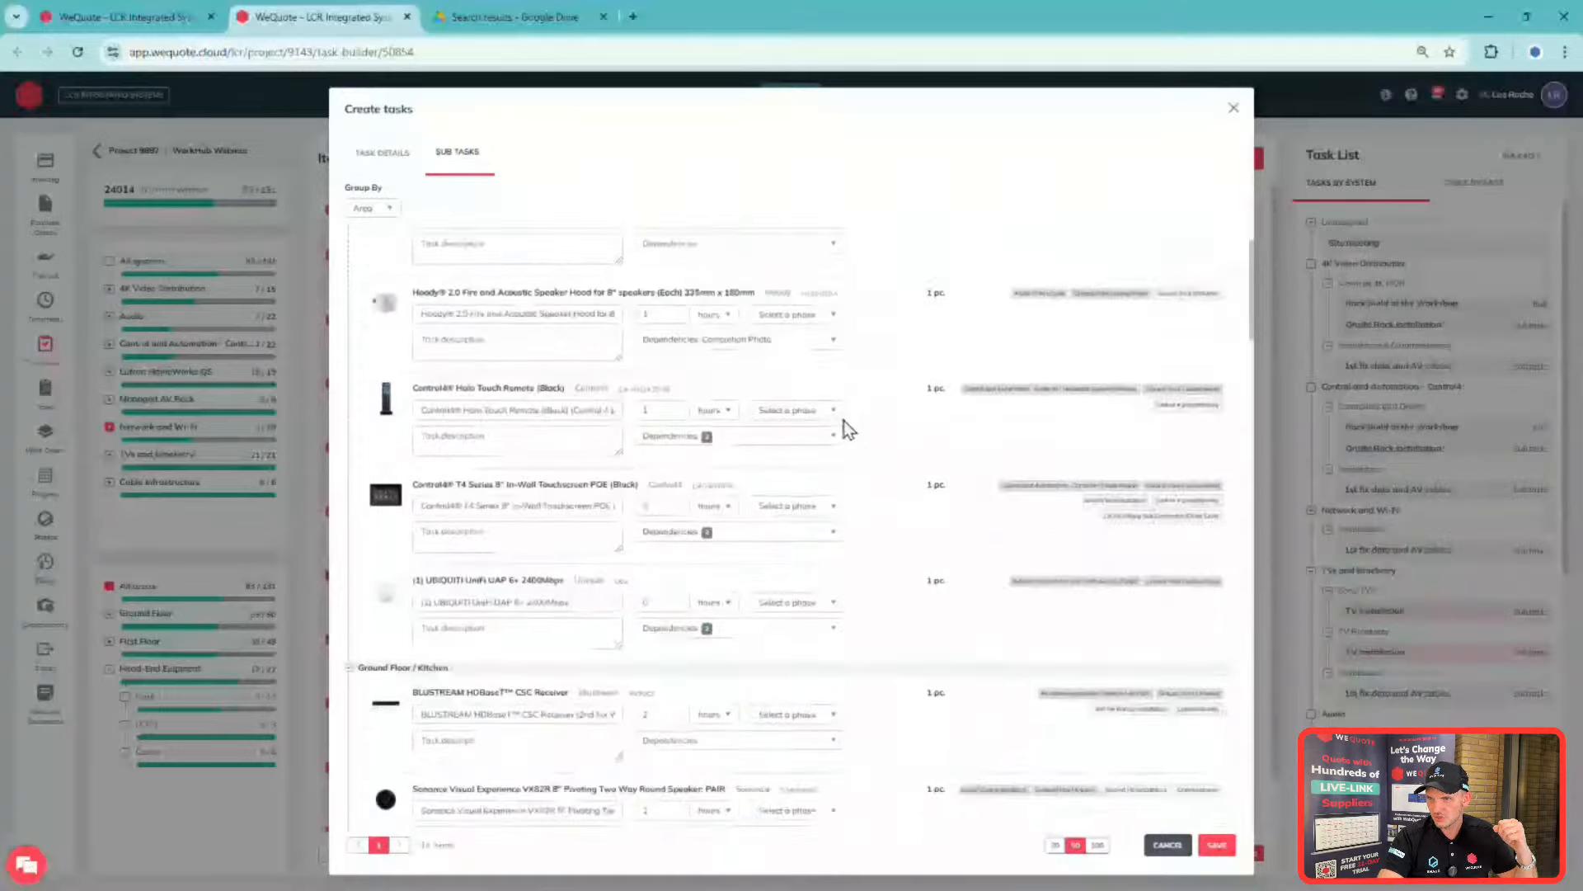
{"action": "scroll", "coordinate": [833, 409], "scroll_direction": "down", "scroll_amount": 3}
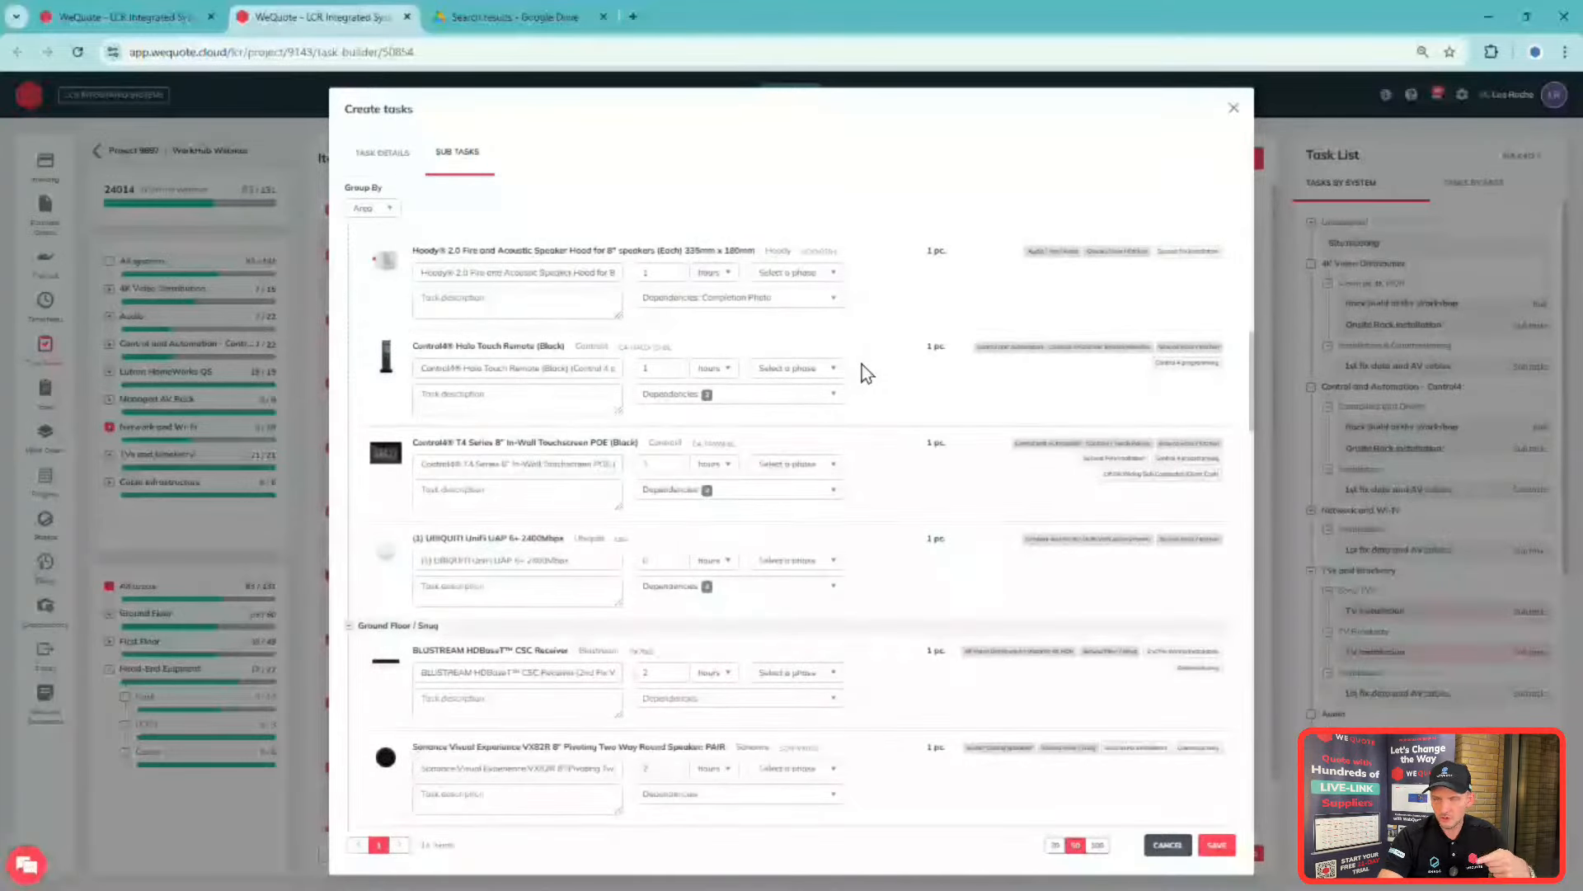
{"action": "scroll", "coordinate": [824, 378], "scroll_direction": "down", "scroll_amount": 5}
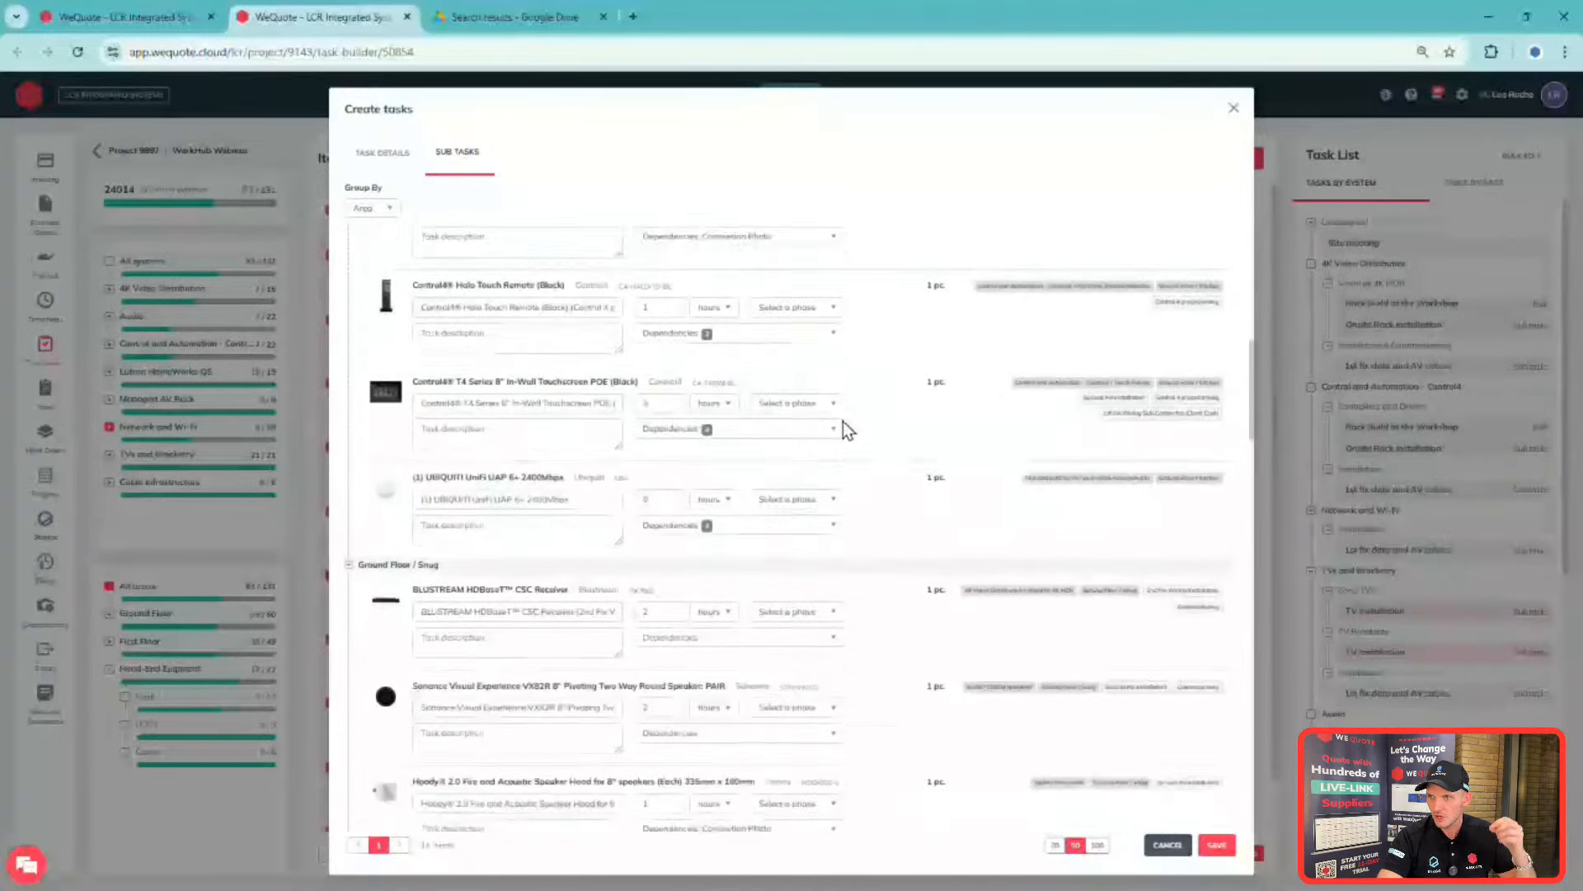
{"action": "scroll", "coordinate": [959, 452], "scroll_direction": "down", "scroll_amount": 9}
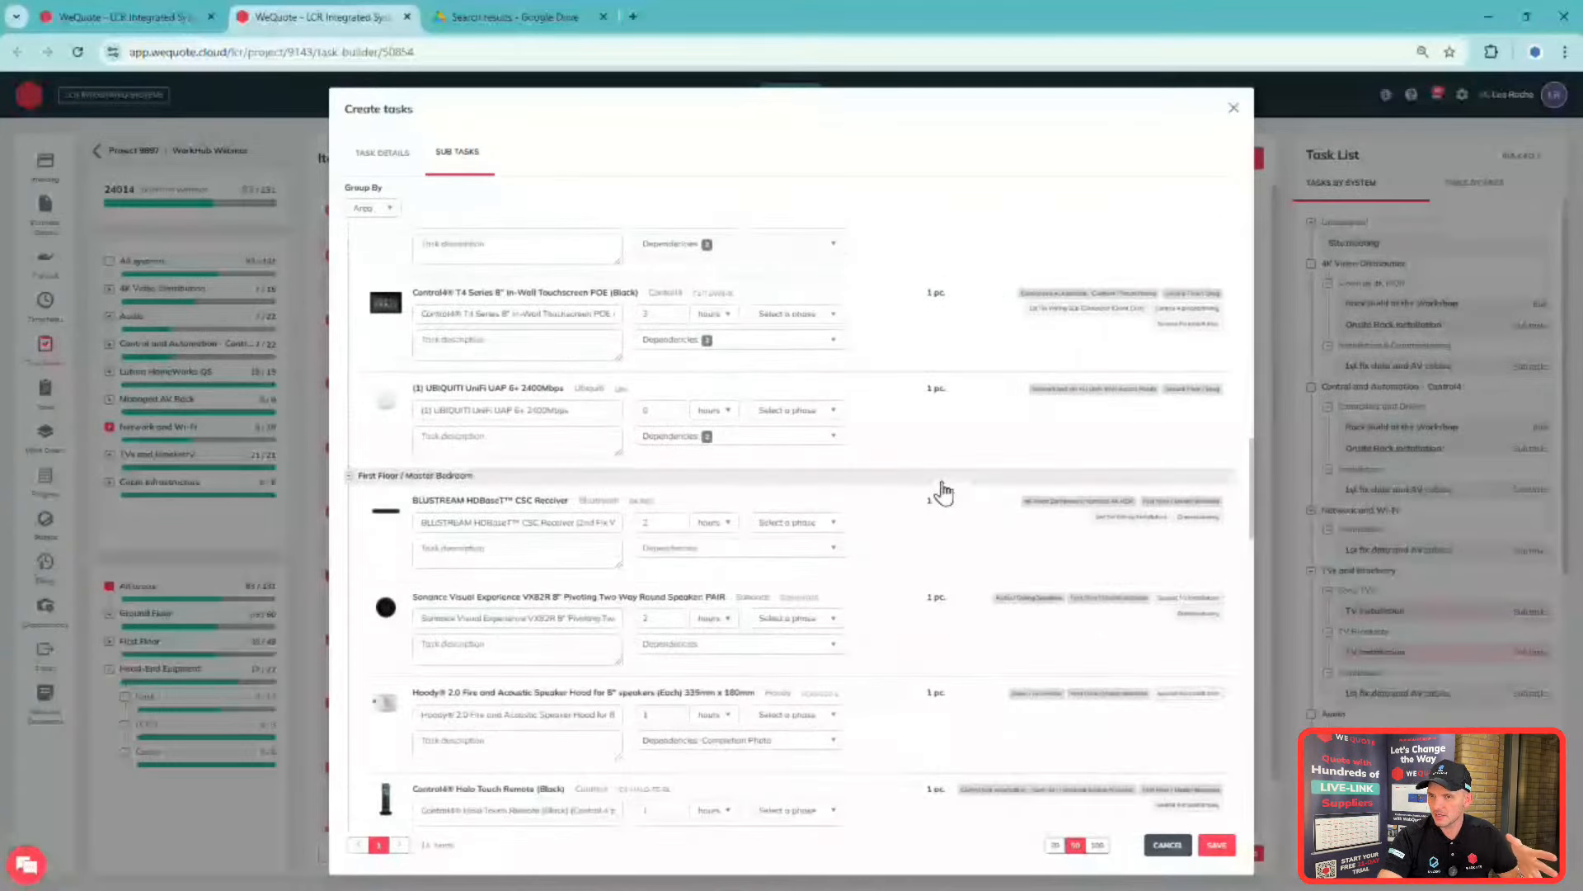
{"action": "scroll", "coordinate": [929, 499], "scroll_direction": "down", "scroll_amount": 7}
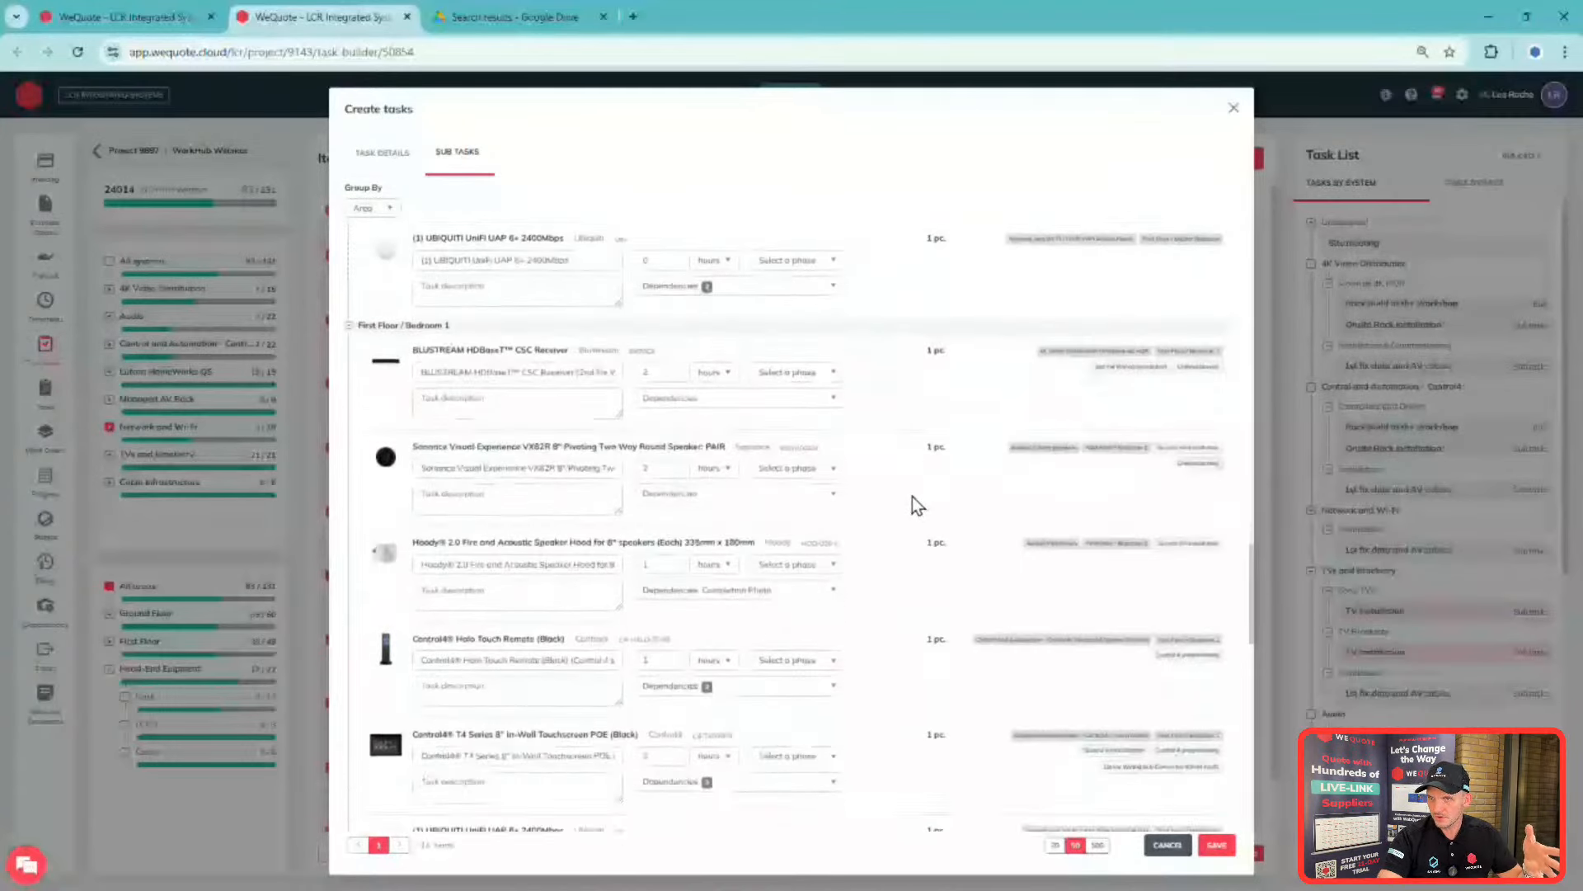
{"action": "scroll", "coordinate": [590, 268], "scroll_direction": "up", "scroll_amount": 2}
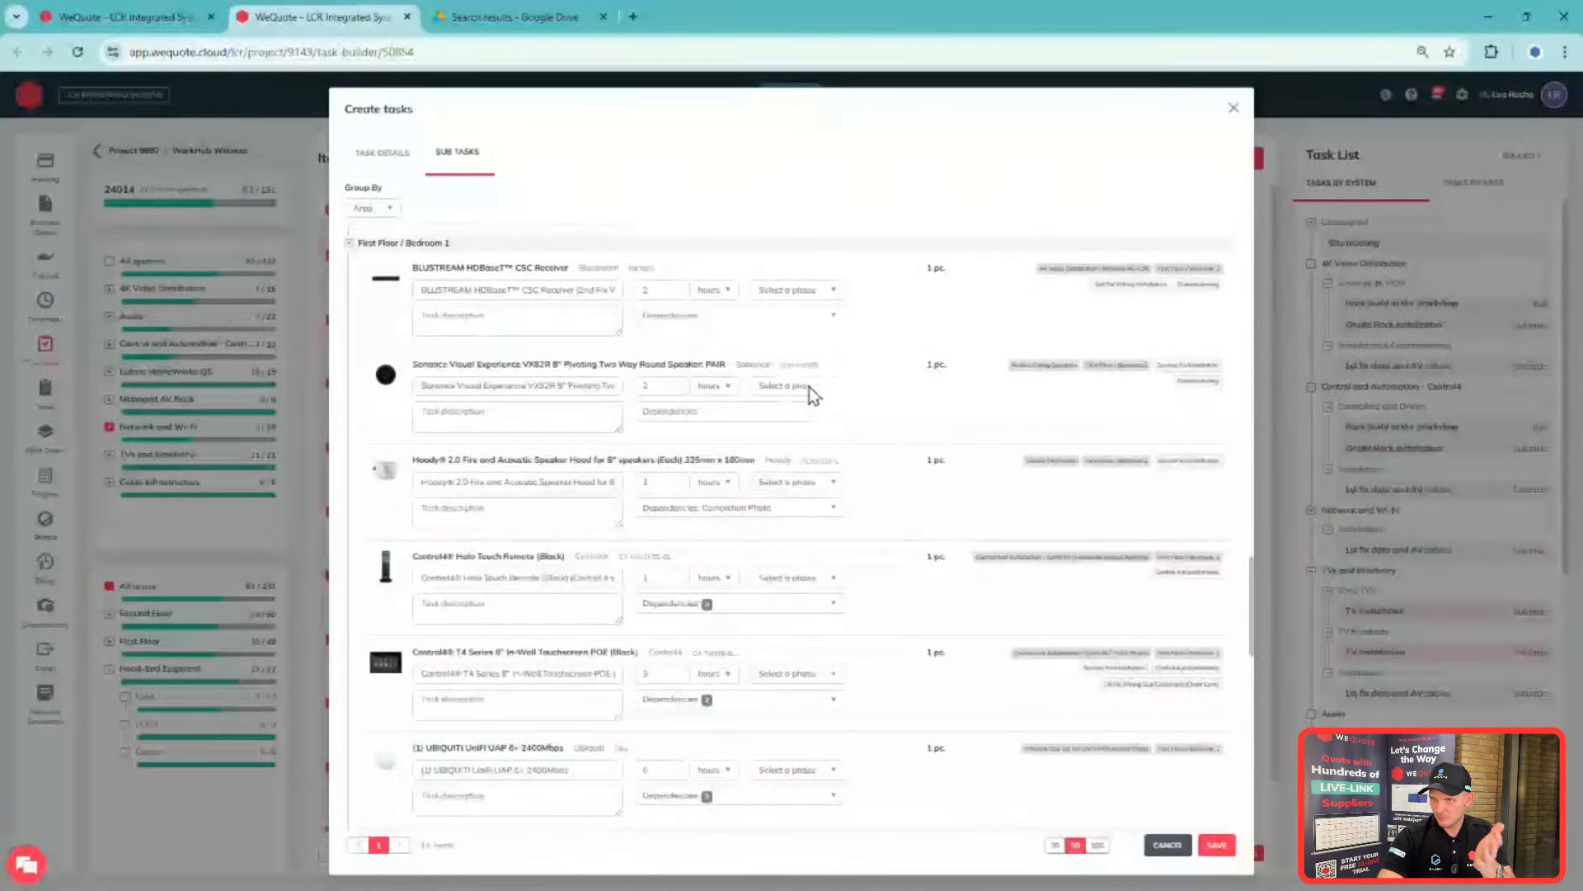
{"action": "scroll", "coordinate": [1004, 467], "scroll_direction": "down", "scroll_amount": 3}
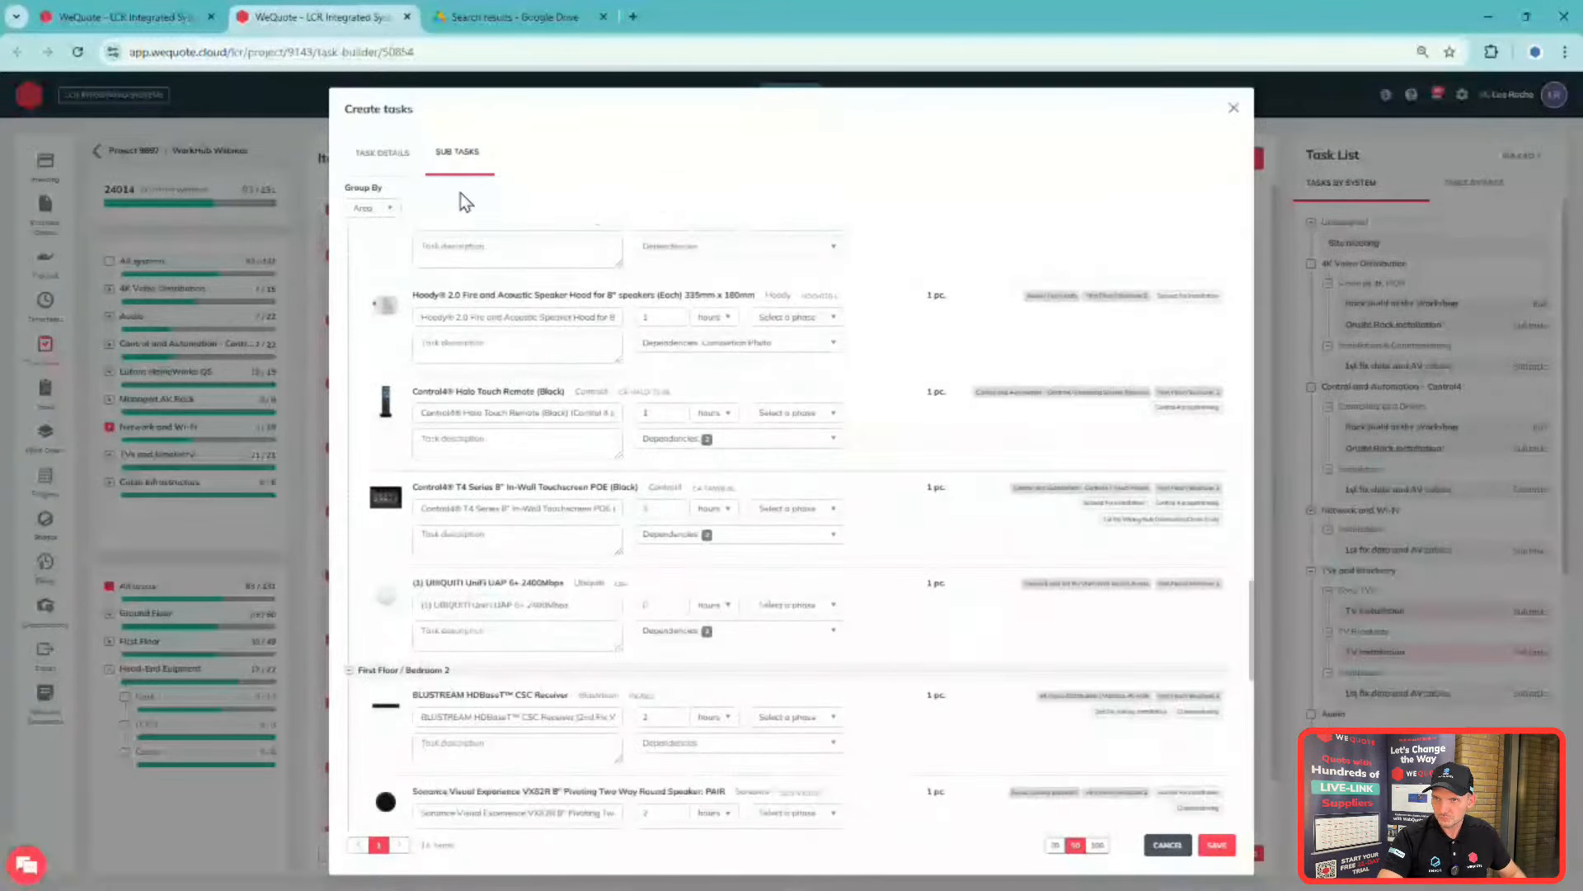
{"action": "left_click", "coordinate": [382, 153]}
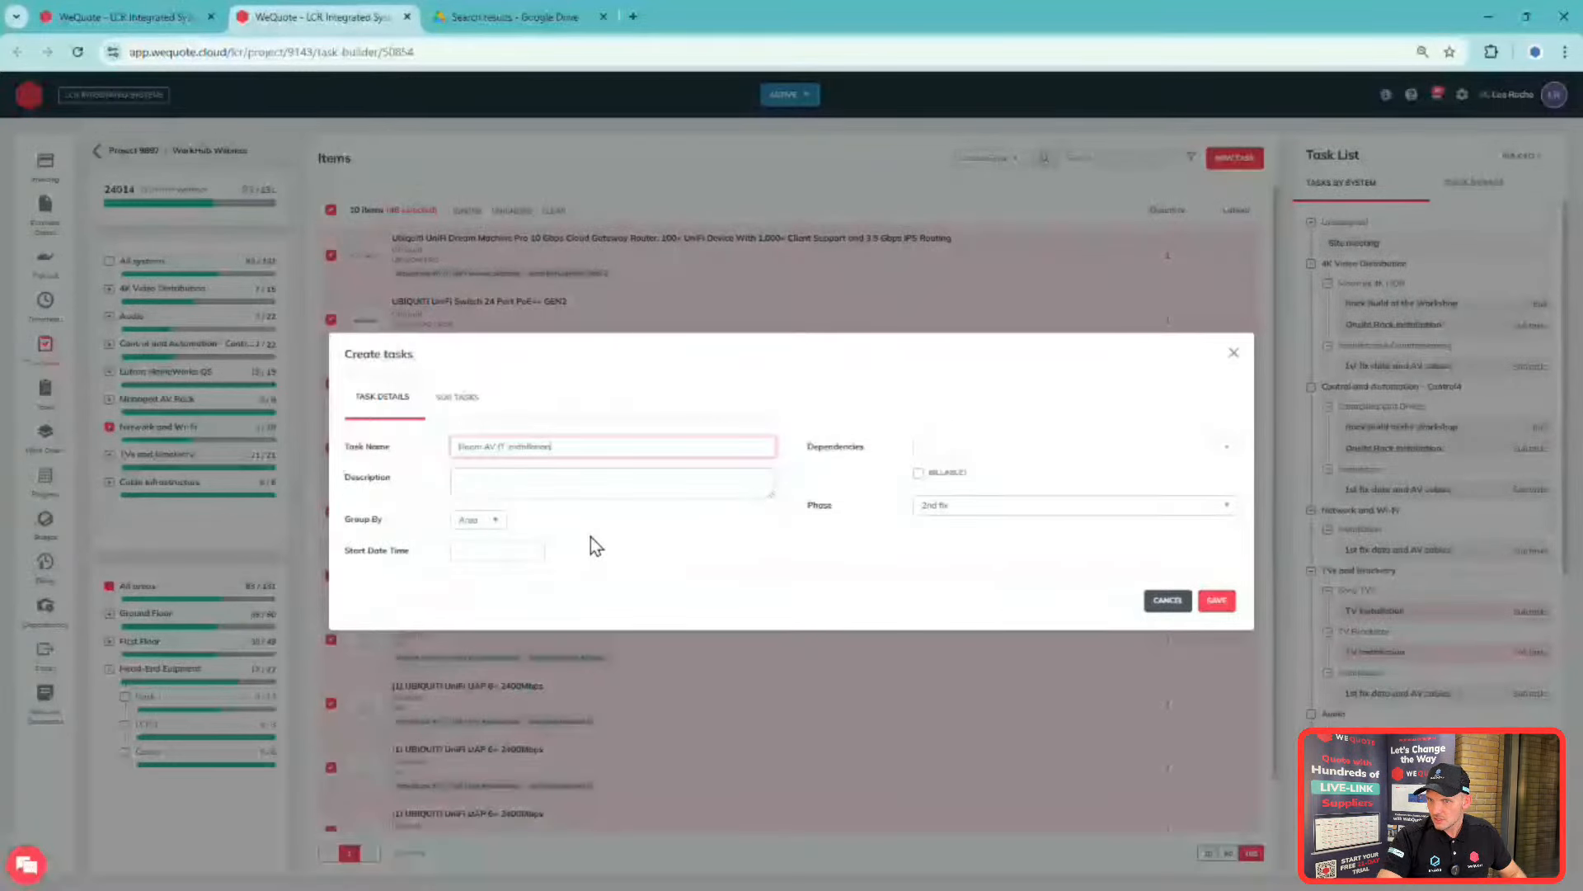
{"action": "left_click", "coordinate": [1218, 598]}
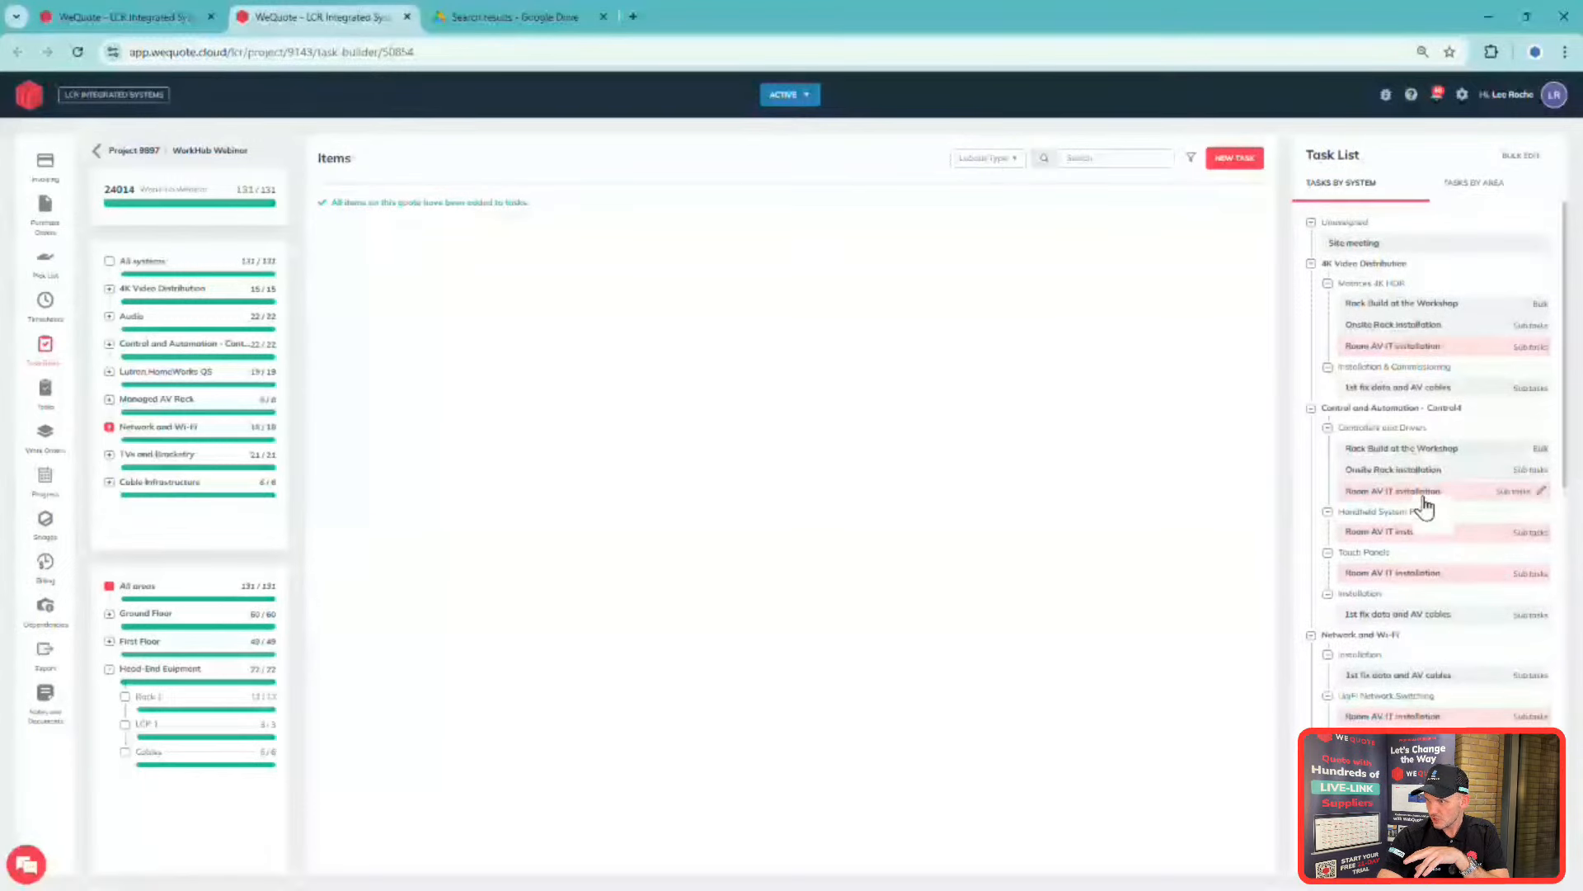
- Create a new work order from the Rack Build at the Workshop task in the task list
{"action": "scroll", "coordinate": [1435, 421], "scroll_direction": "down", "scroll_amount": 5}
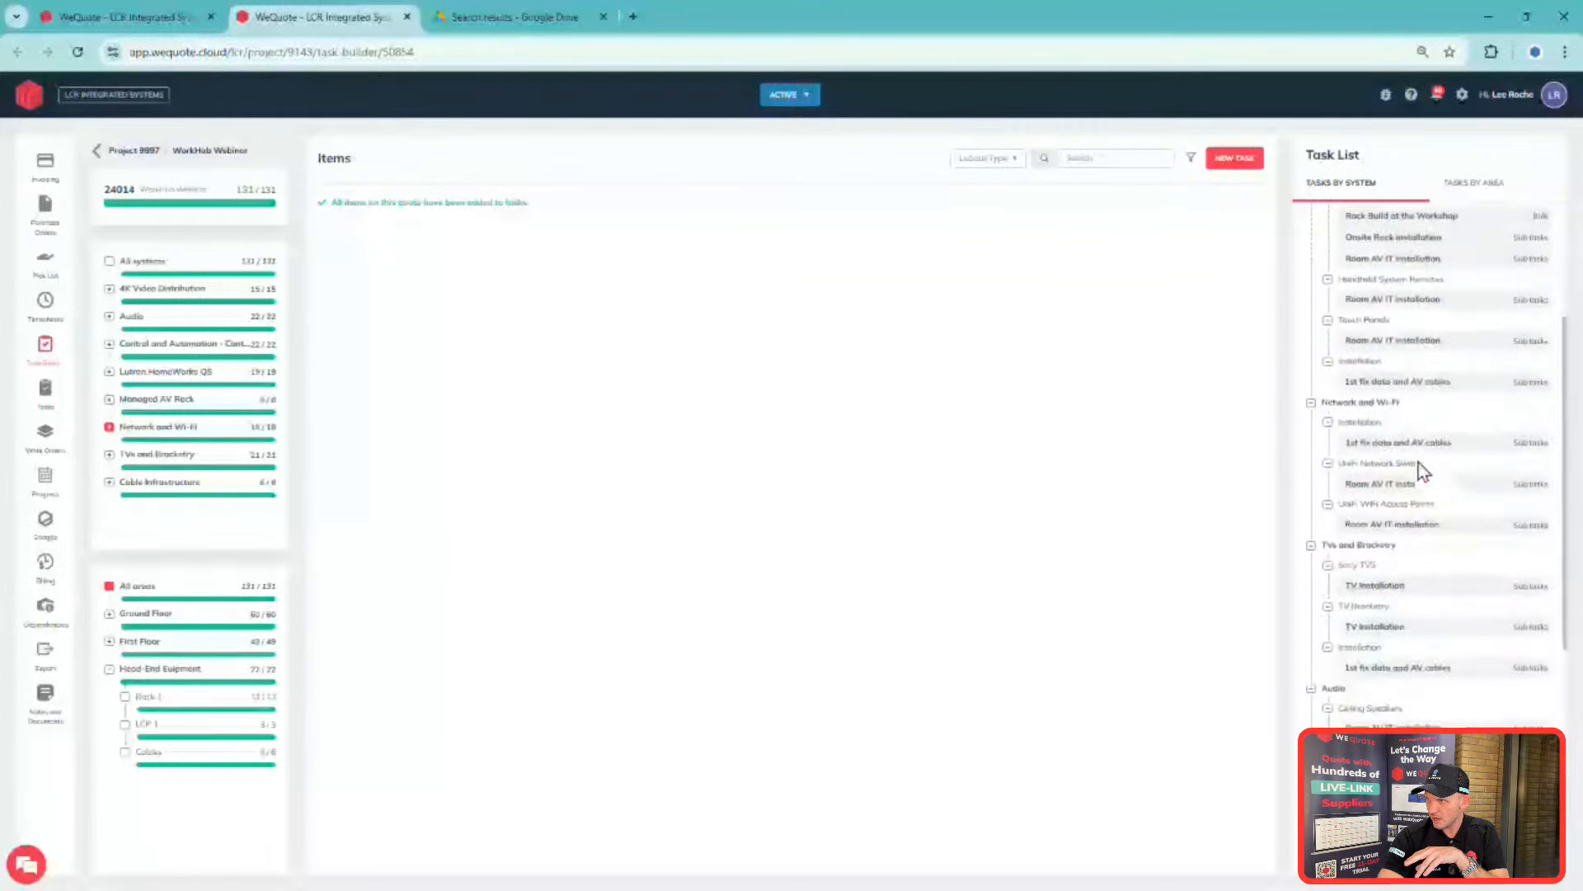
{"action": "scroll", "coordinate": [1436, 588], "scroll_direction": "down", "scroll_amount": 2}
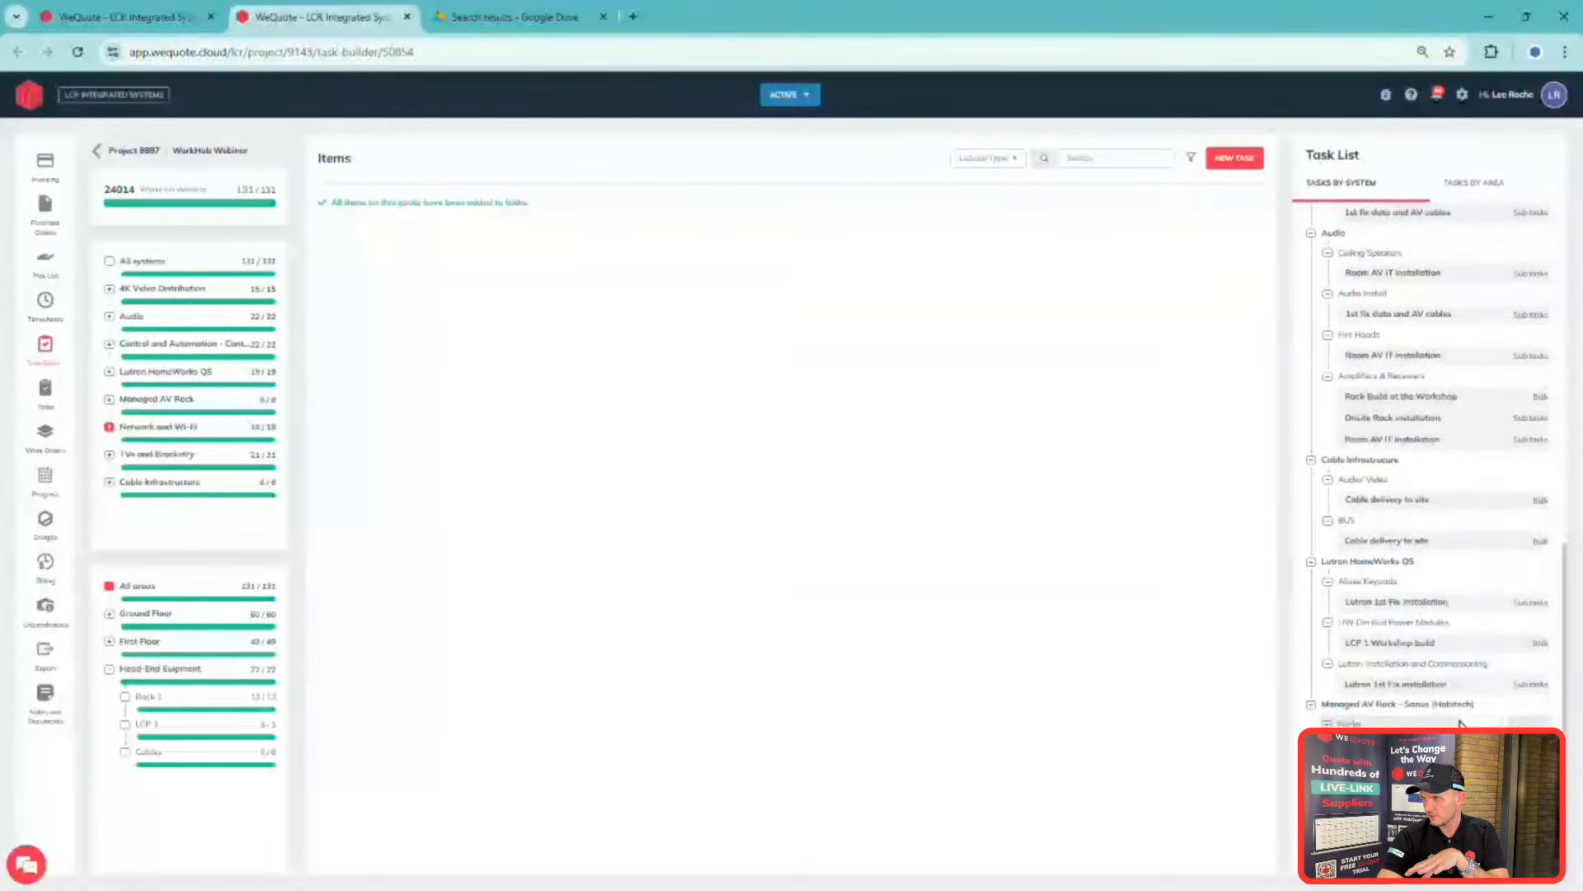
{"action": "scroll", "coordinate": [1454, 661], "scroll_direction": "up", "scroll_amount": 10}
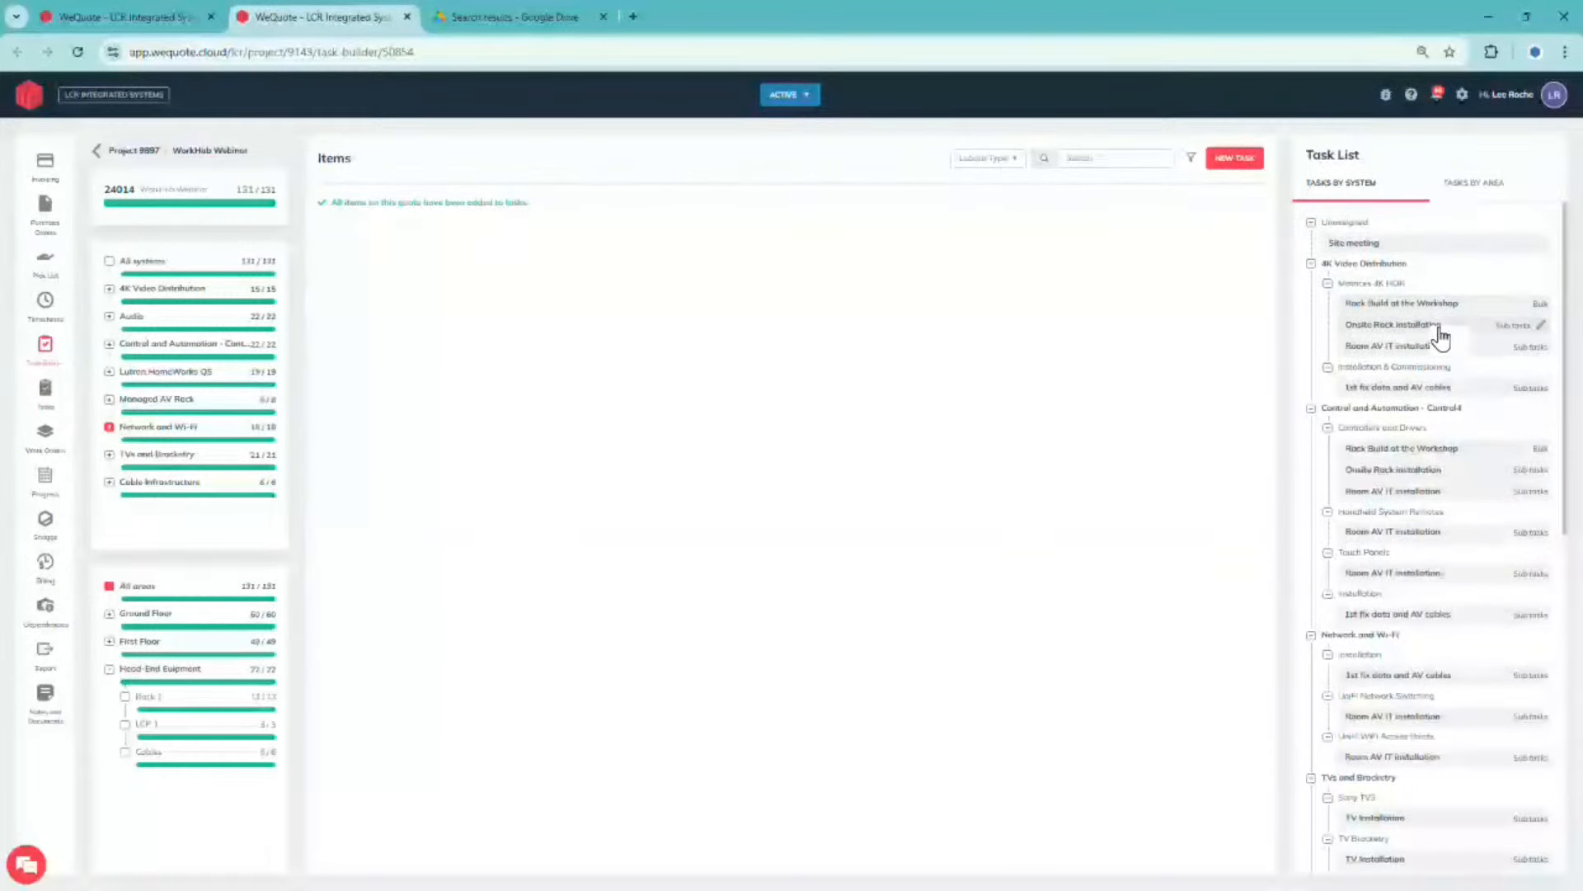
{"action": "scroll", "coordinate": [1448, 519], "scroll_direction": "down", "scroll_amount": 3}
{"action": "scroll", "coordinate": [1450, 528], "scroll_direction": "down", "scroll_amount": 6}
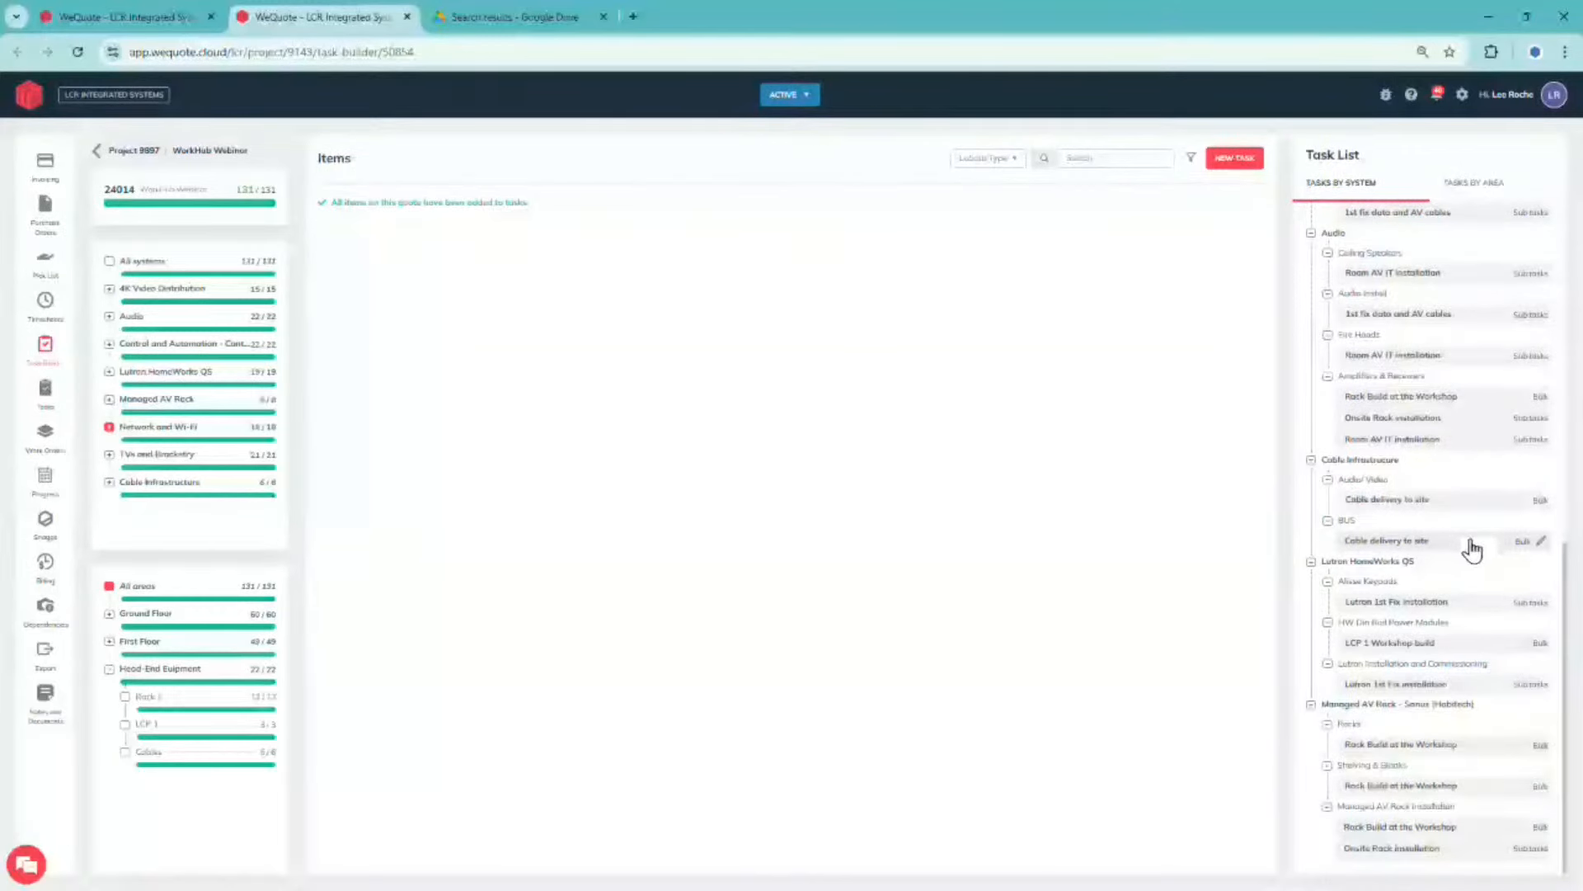
{"action": "left_click", "coordinate": [1472, 757]}
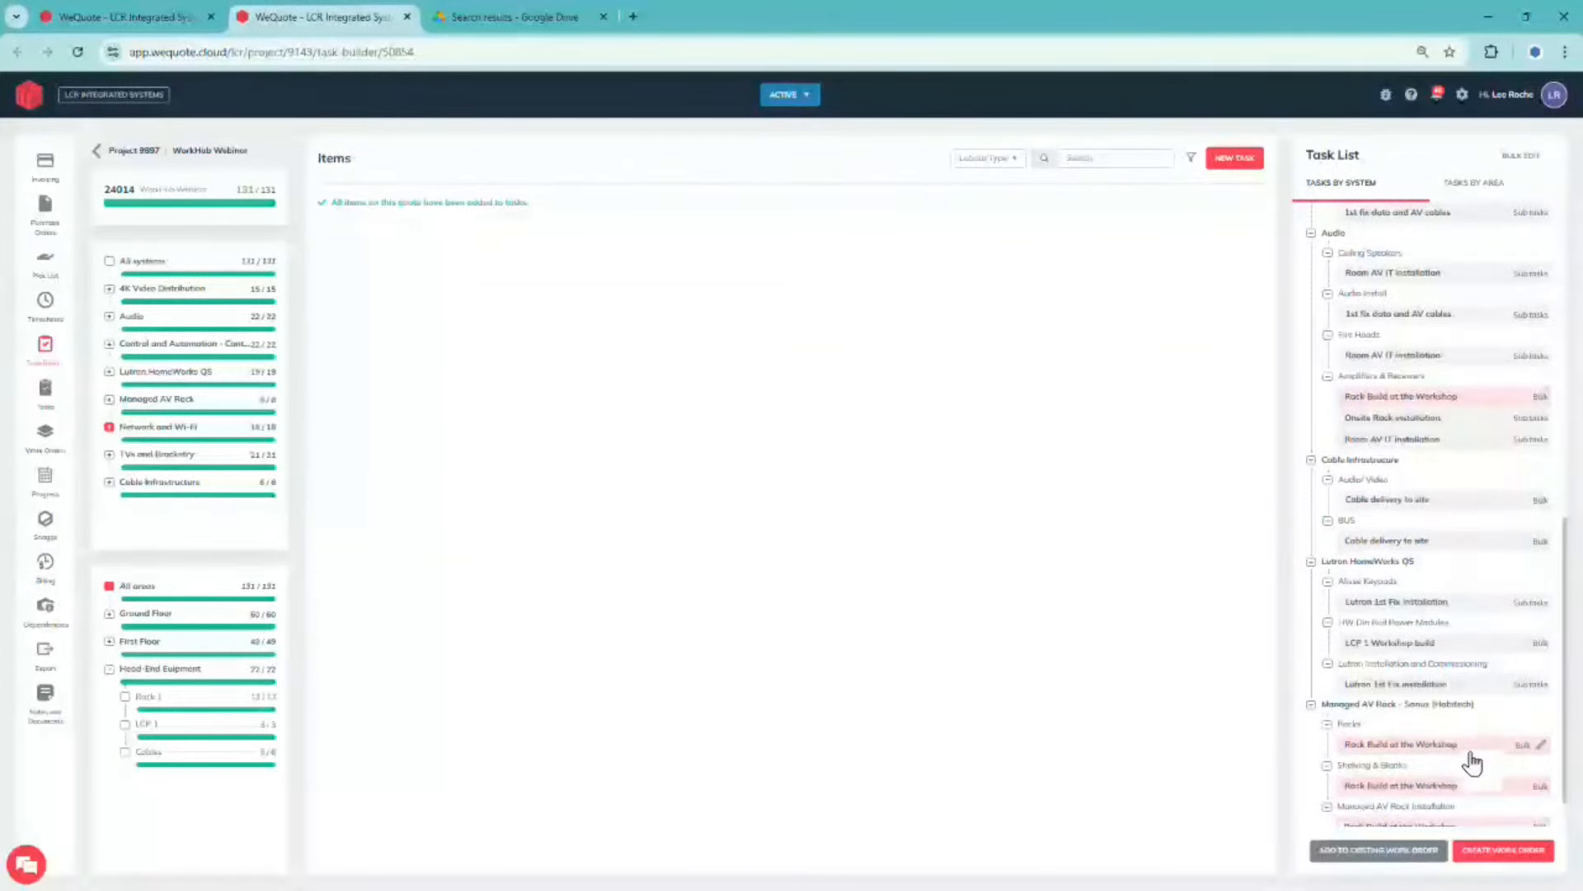
{"action": "left_click", "coordinate": [1512, 860]}
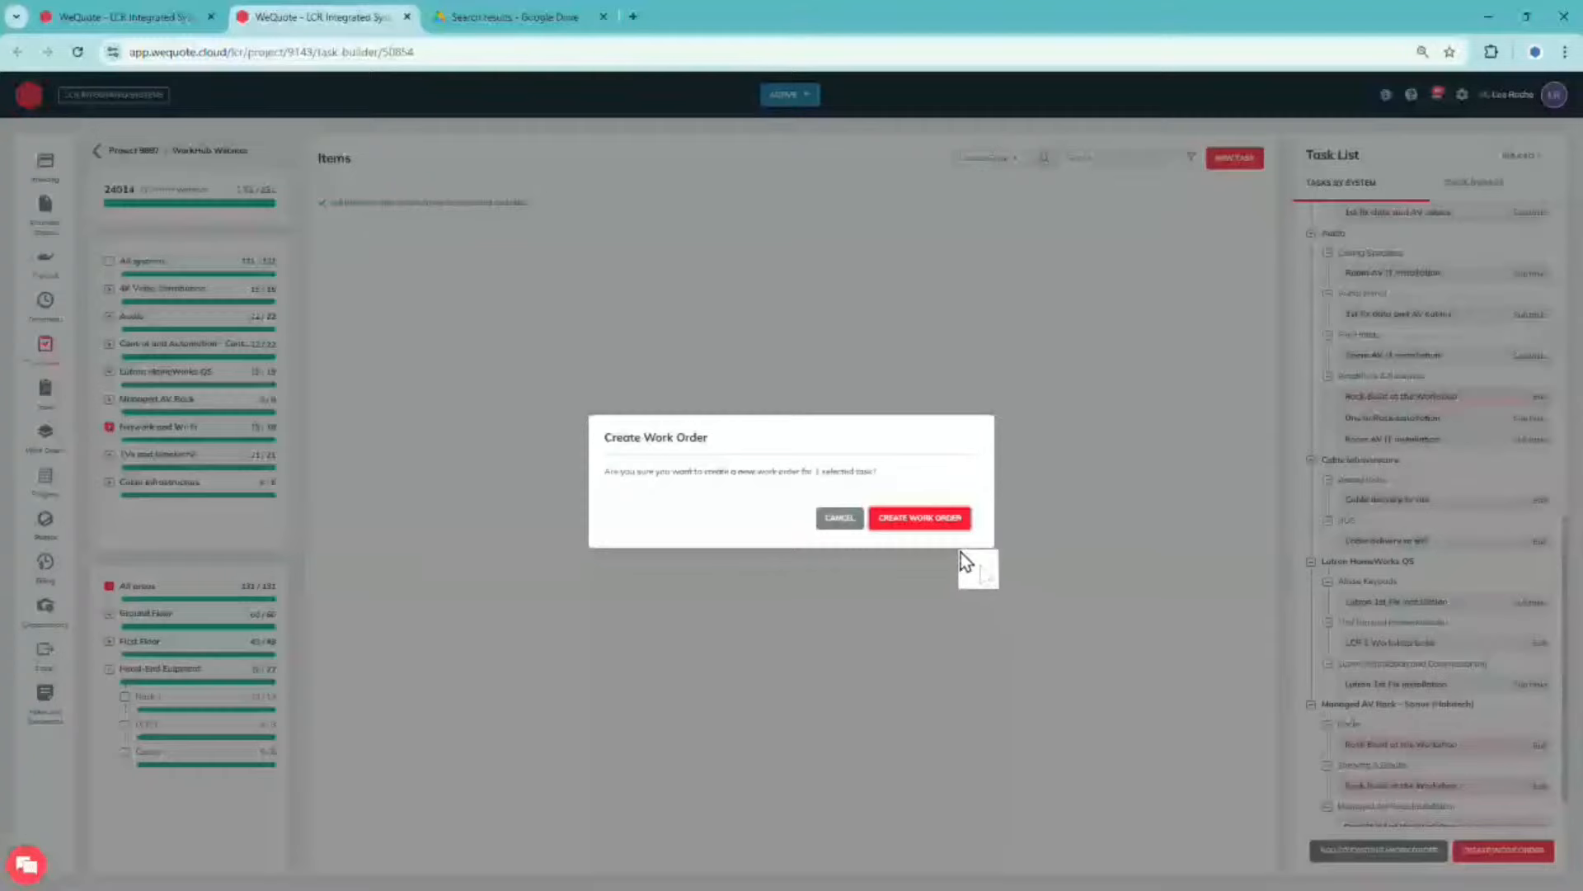
{"action": "left_click", "coordinate": [929, 527]}
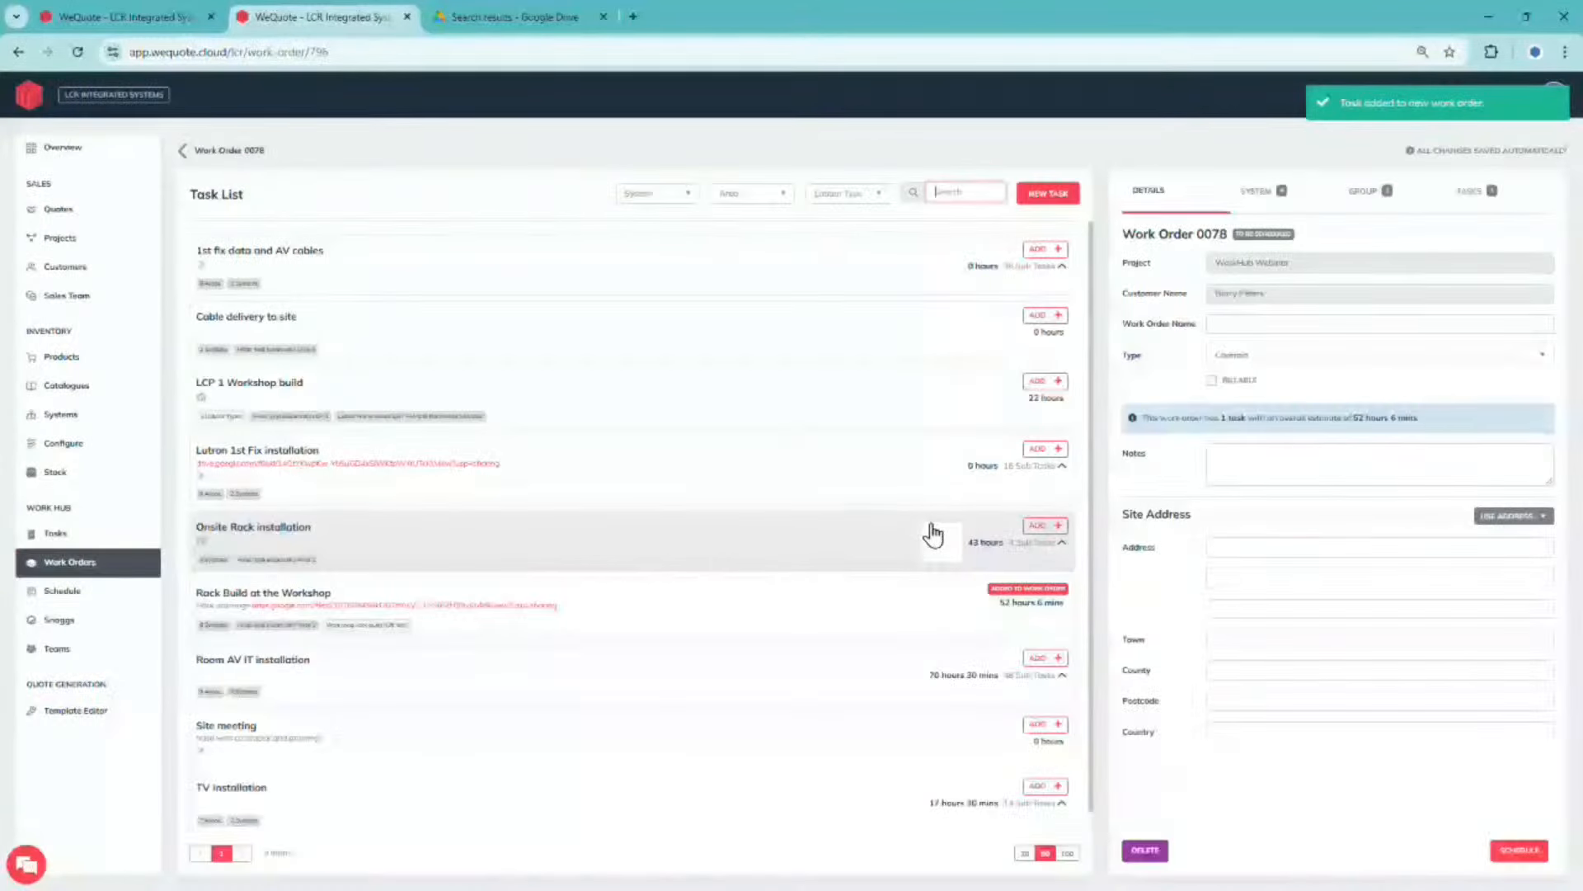
- Name the new work order "Offsite Workshop", correcting the first word with the spelling suggestion
{"action": "left_click", "coordinate": [1245, 320]}
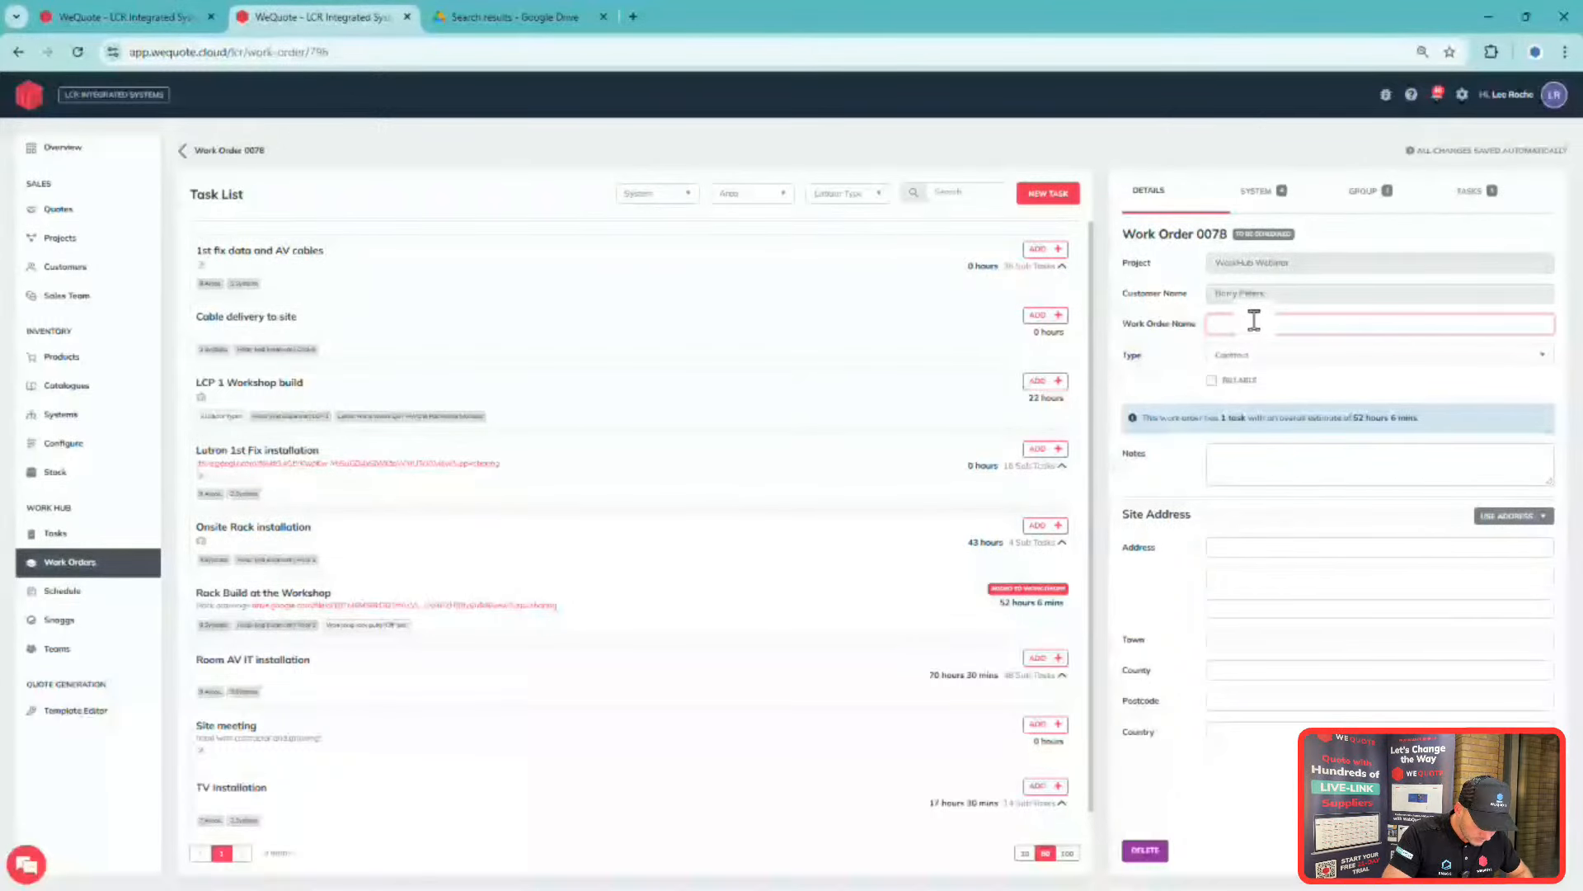
{"action": "type", "text": "Off"}
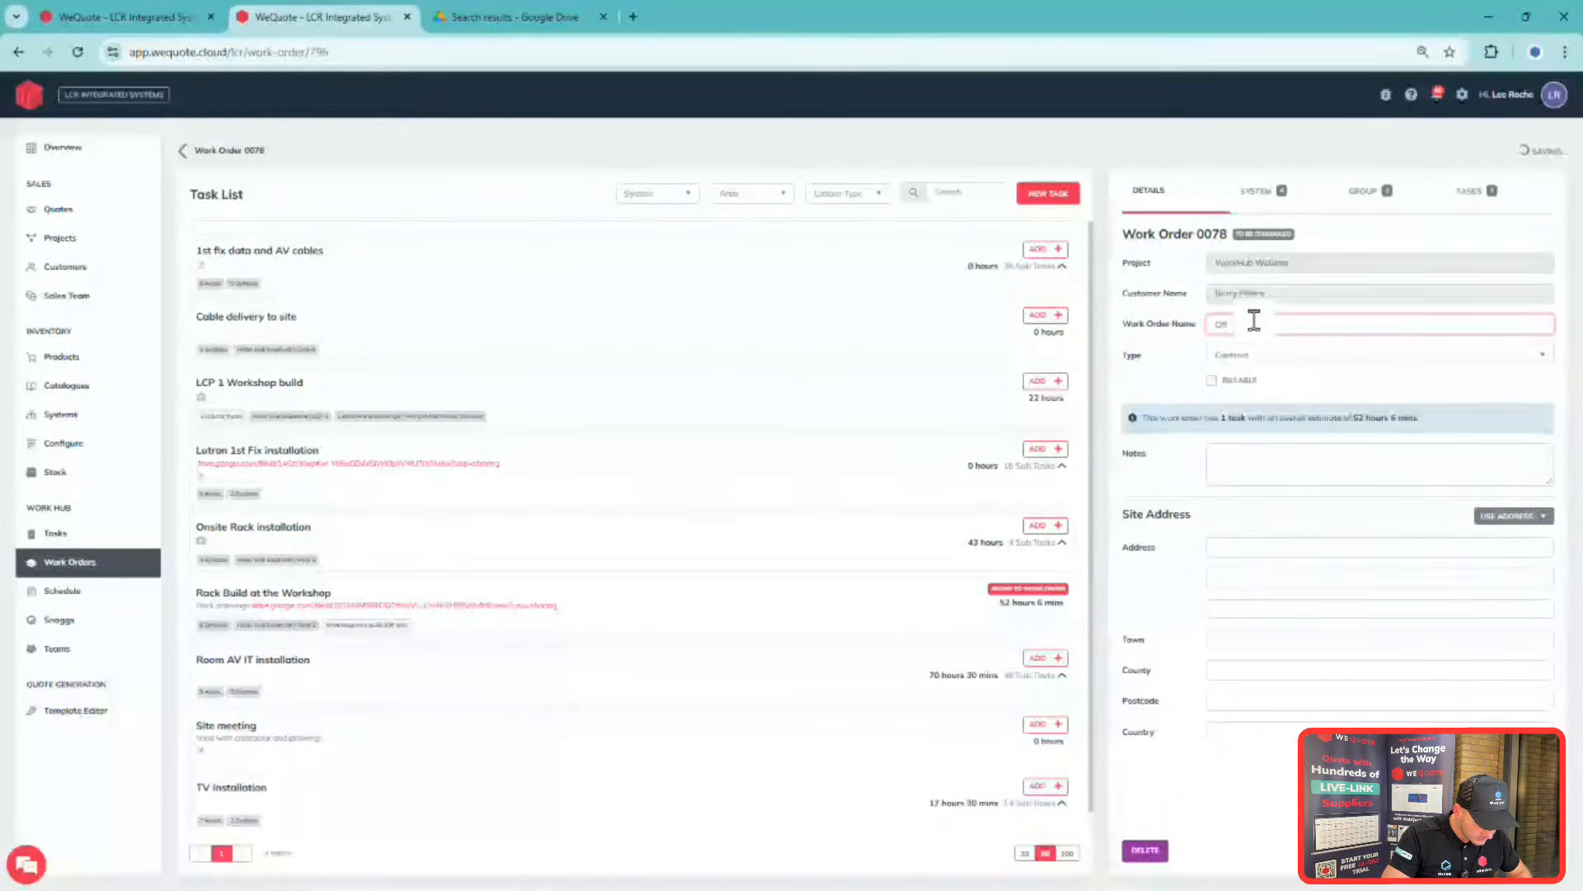
{"action": "type", "text": "s"}
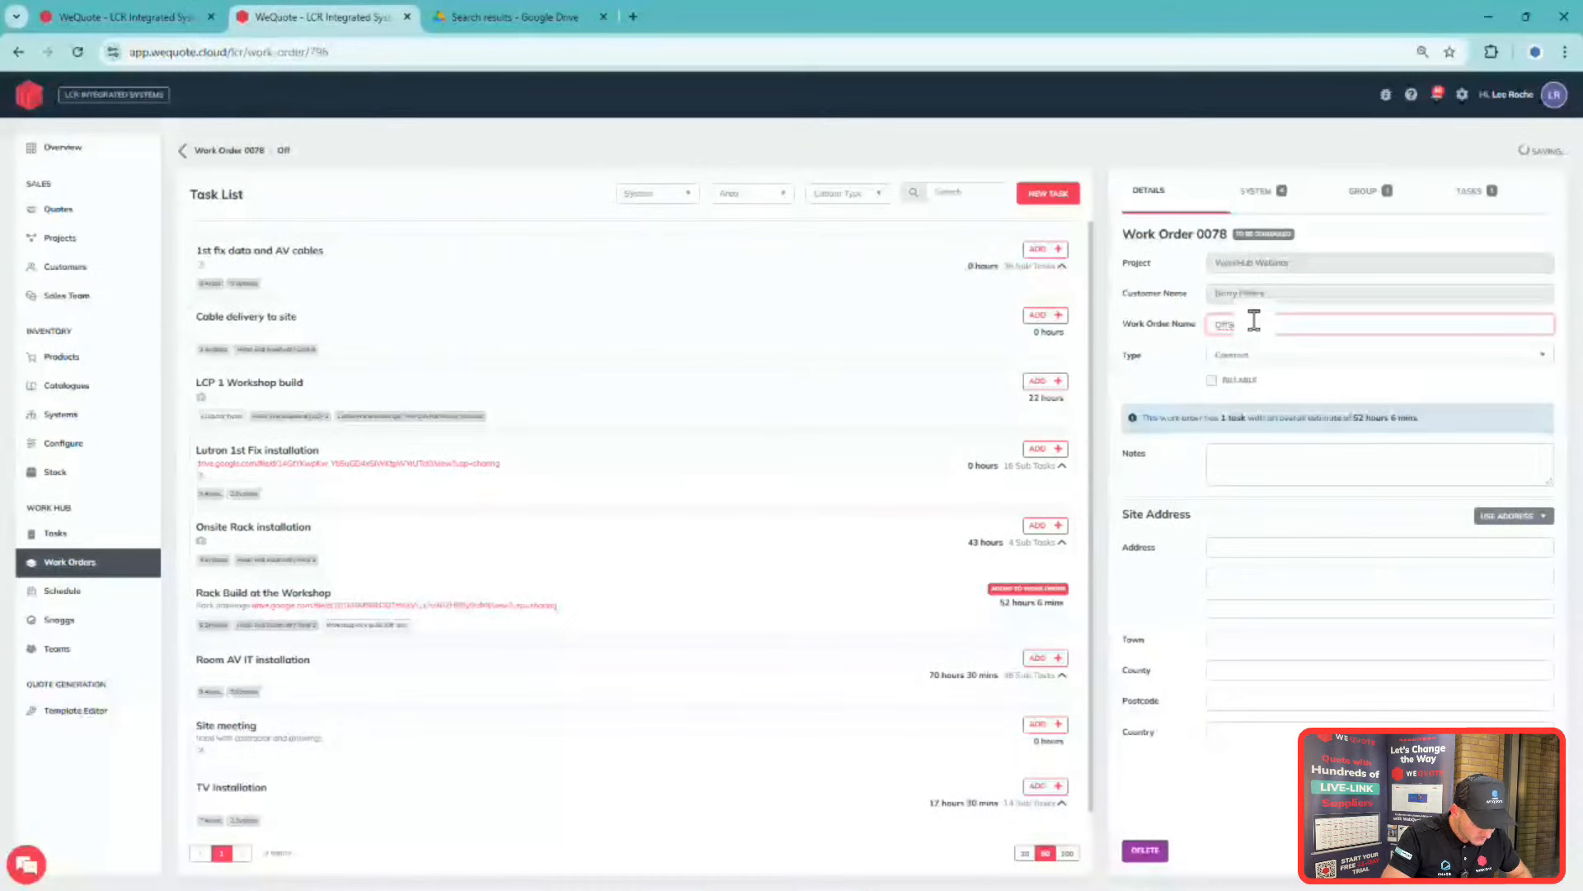
{"action": "type", "text": "ite Worksho"}
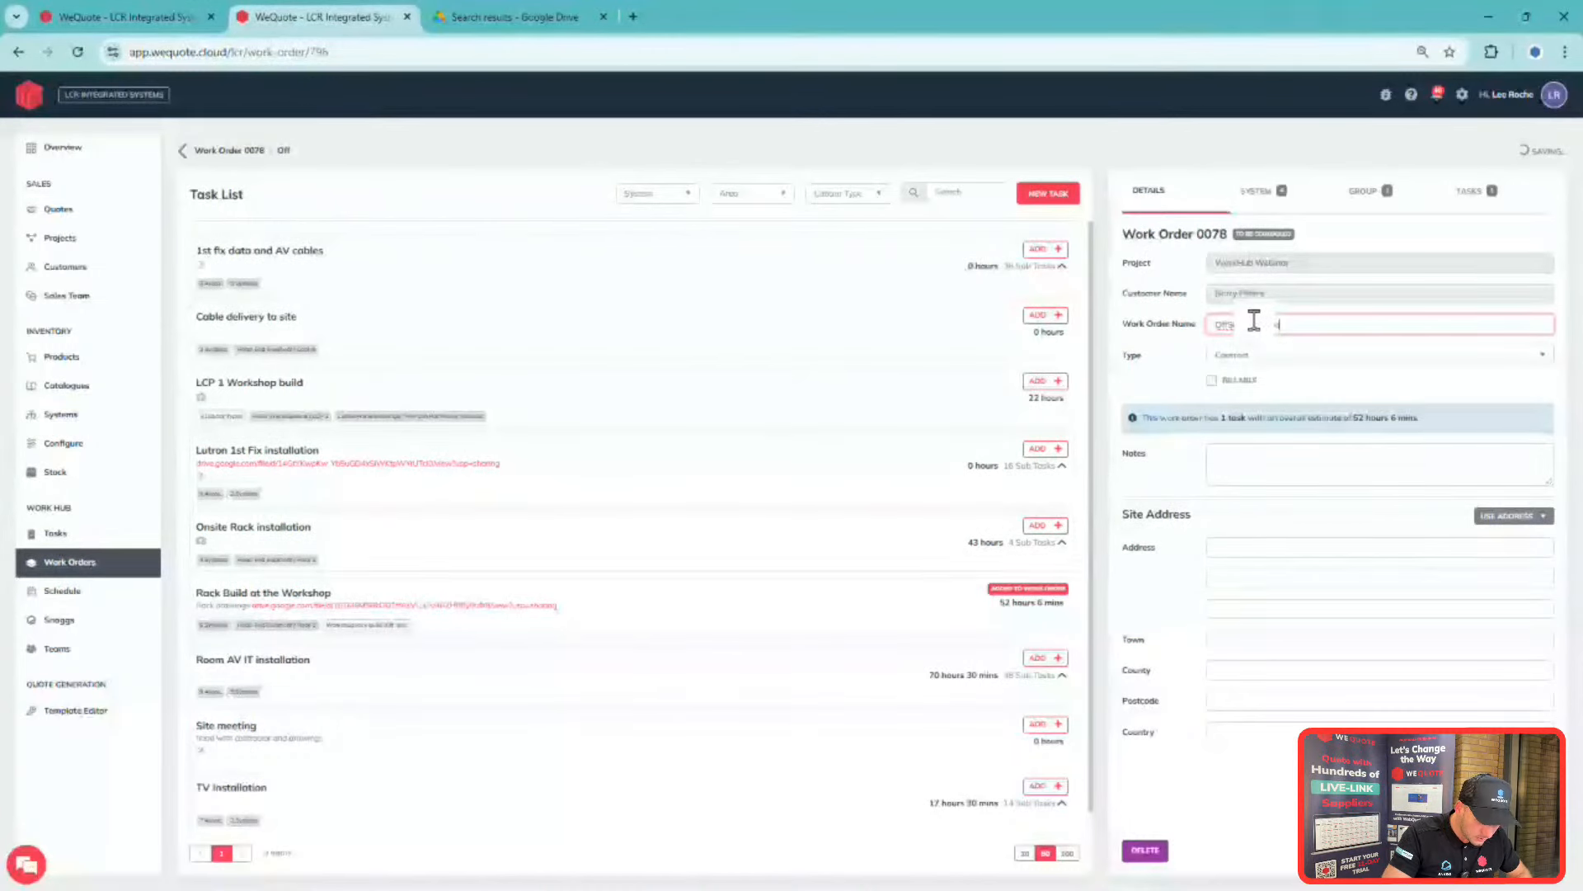
{"action": "type", "text": "p"}
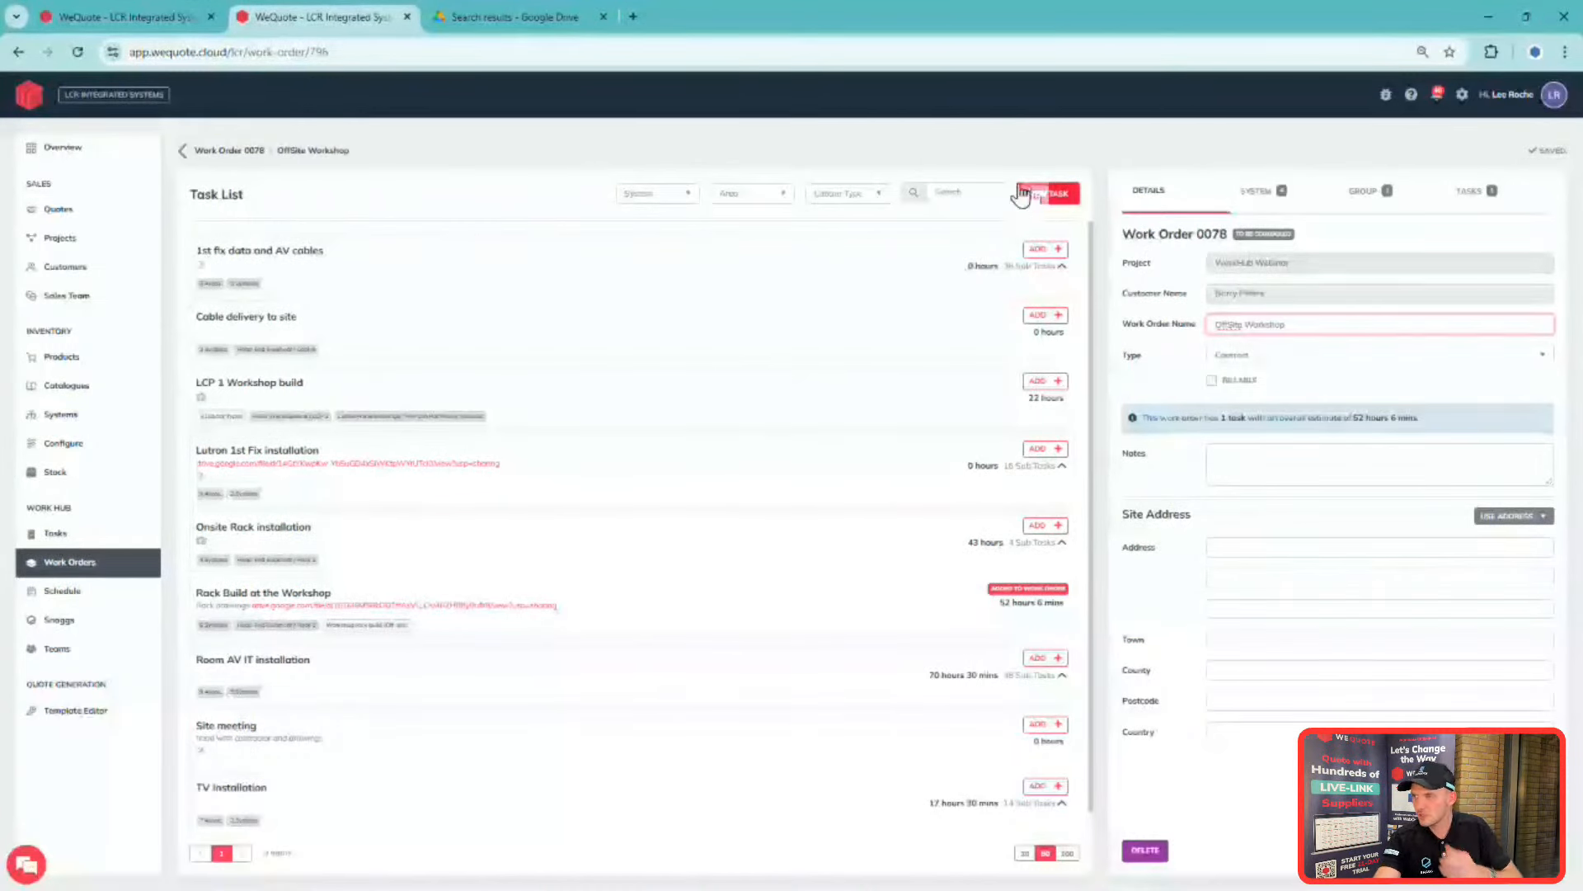
{"action": "right_click", "coordinate": [1235, 319]}
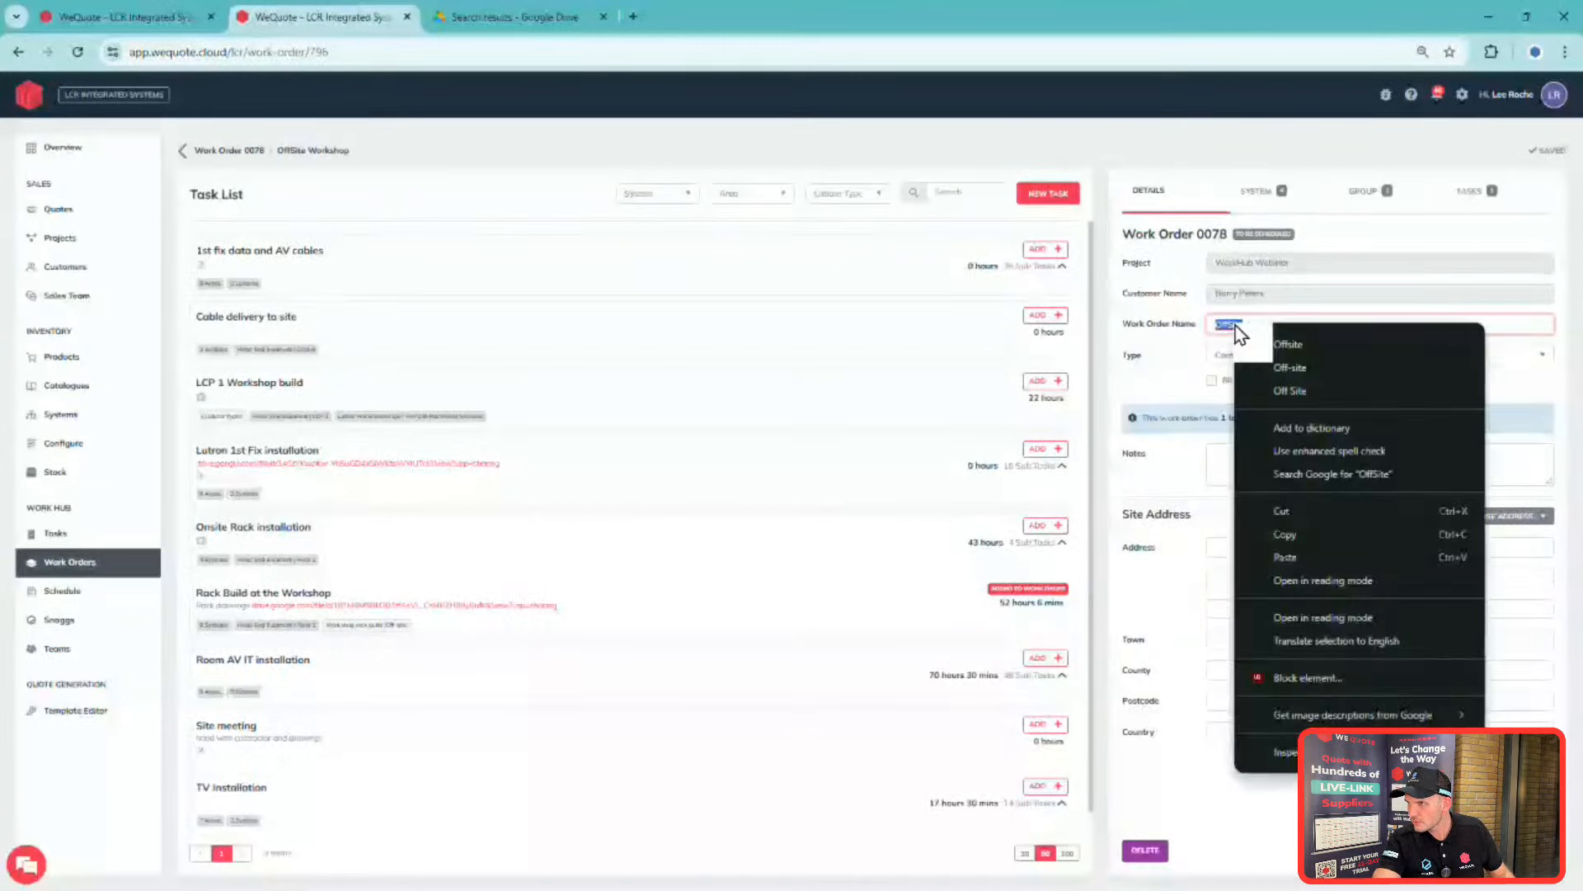
{"action": "left_click", "coordinate": [1339, 342]}
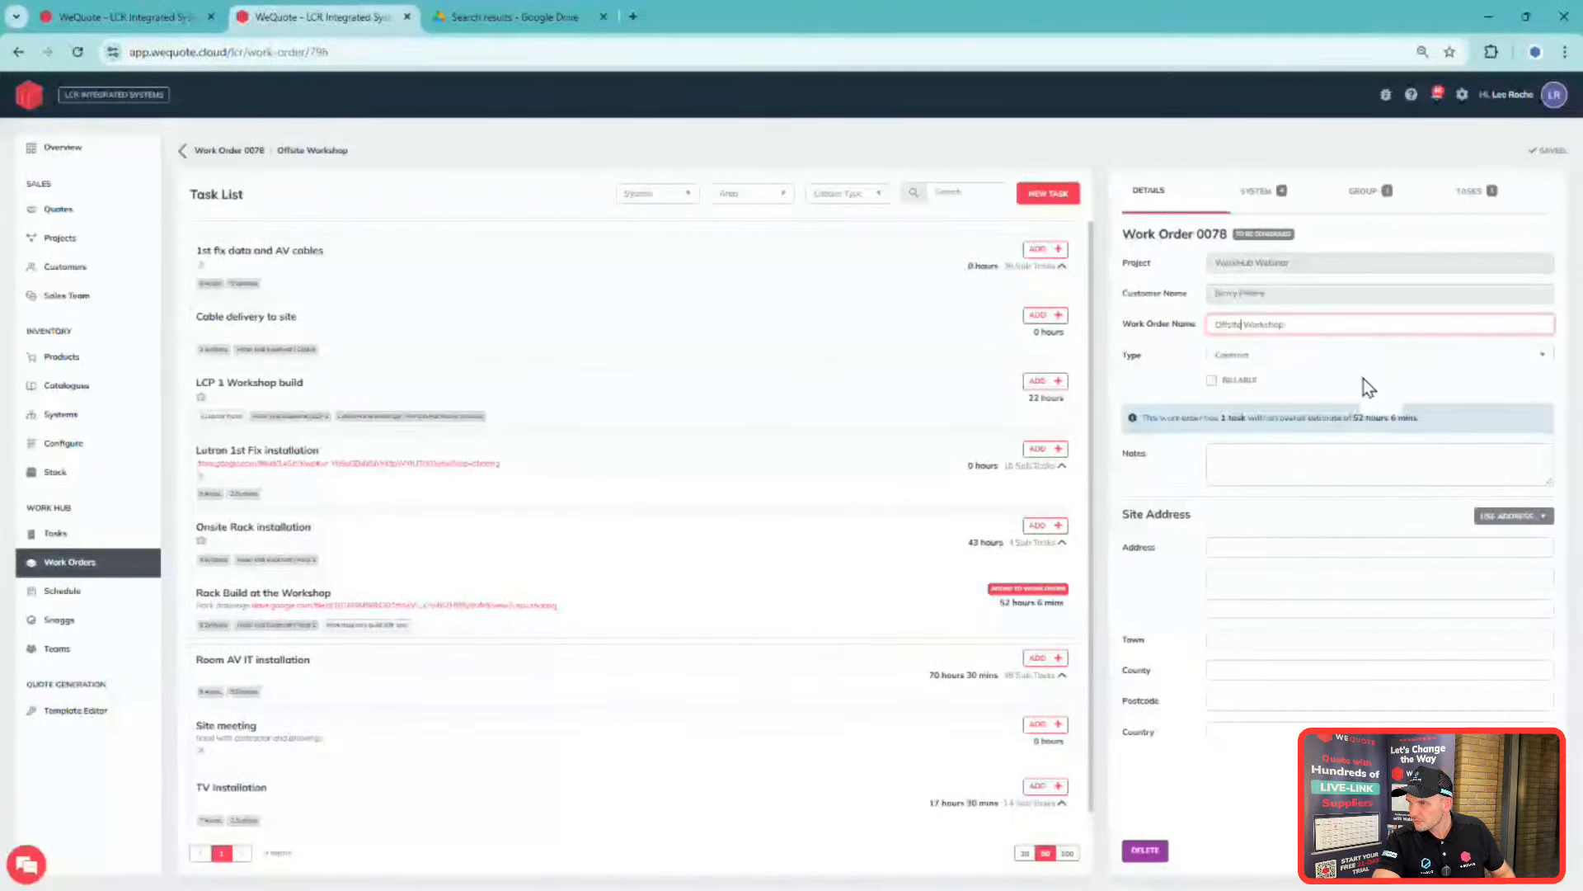
- Fill in the Offsite Workshop work order's site address from the stored Company Address
{"action": "left_click", "coordinate": [1269, 477]}
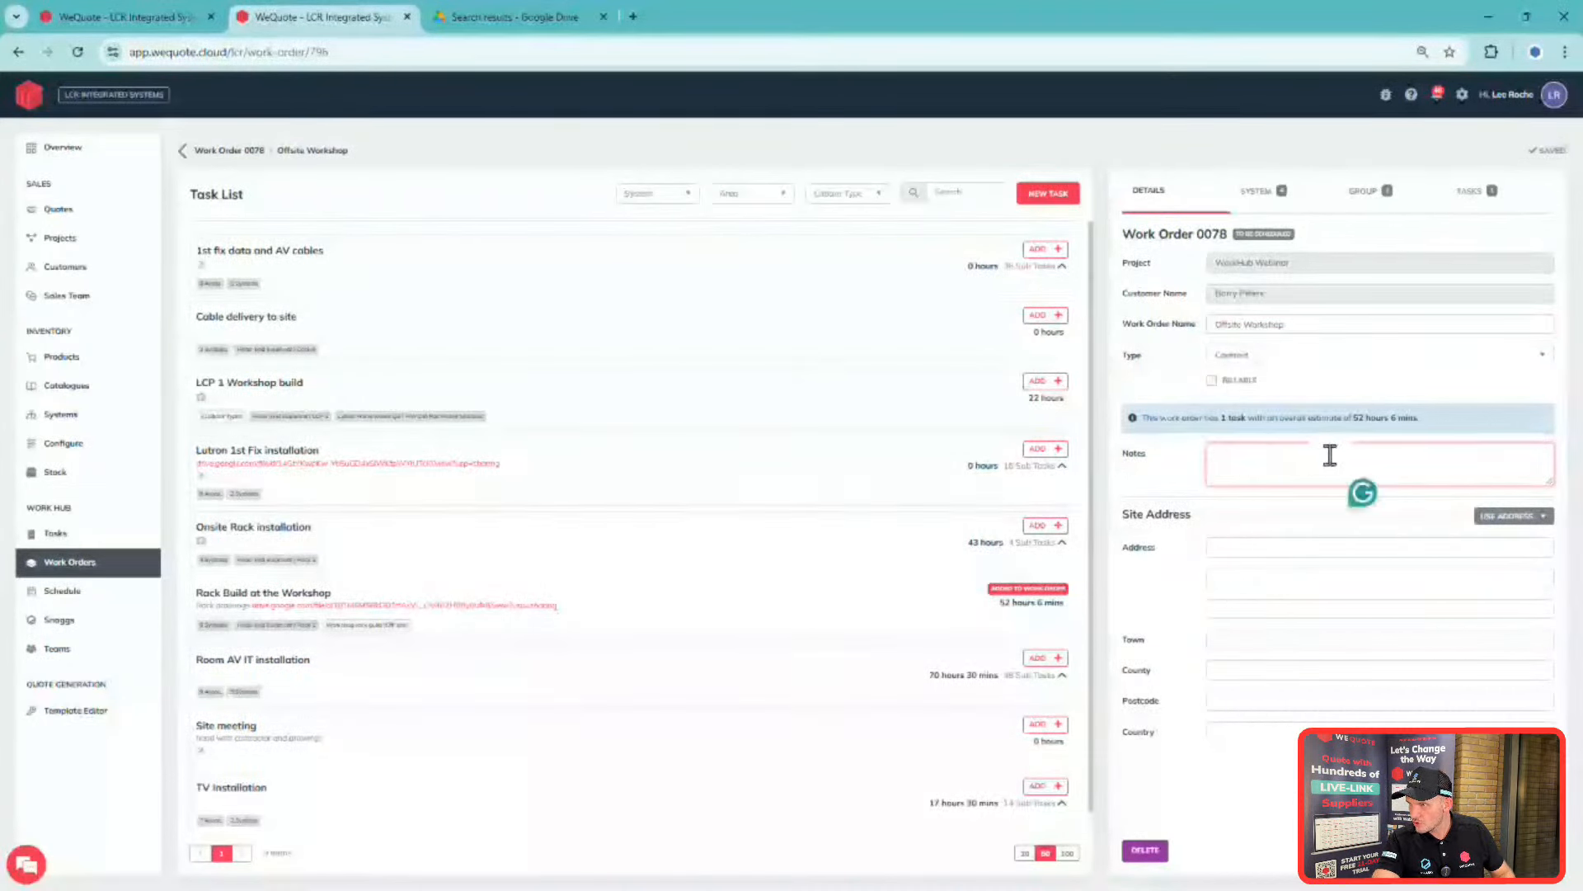
{"action": "left_click", "coordinate": [1509, 517]}
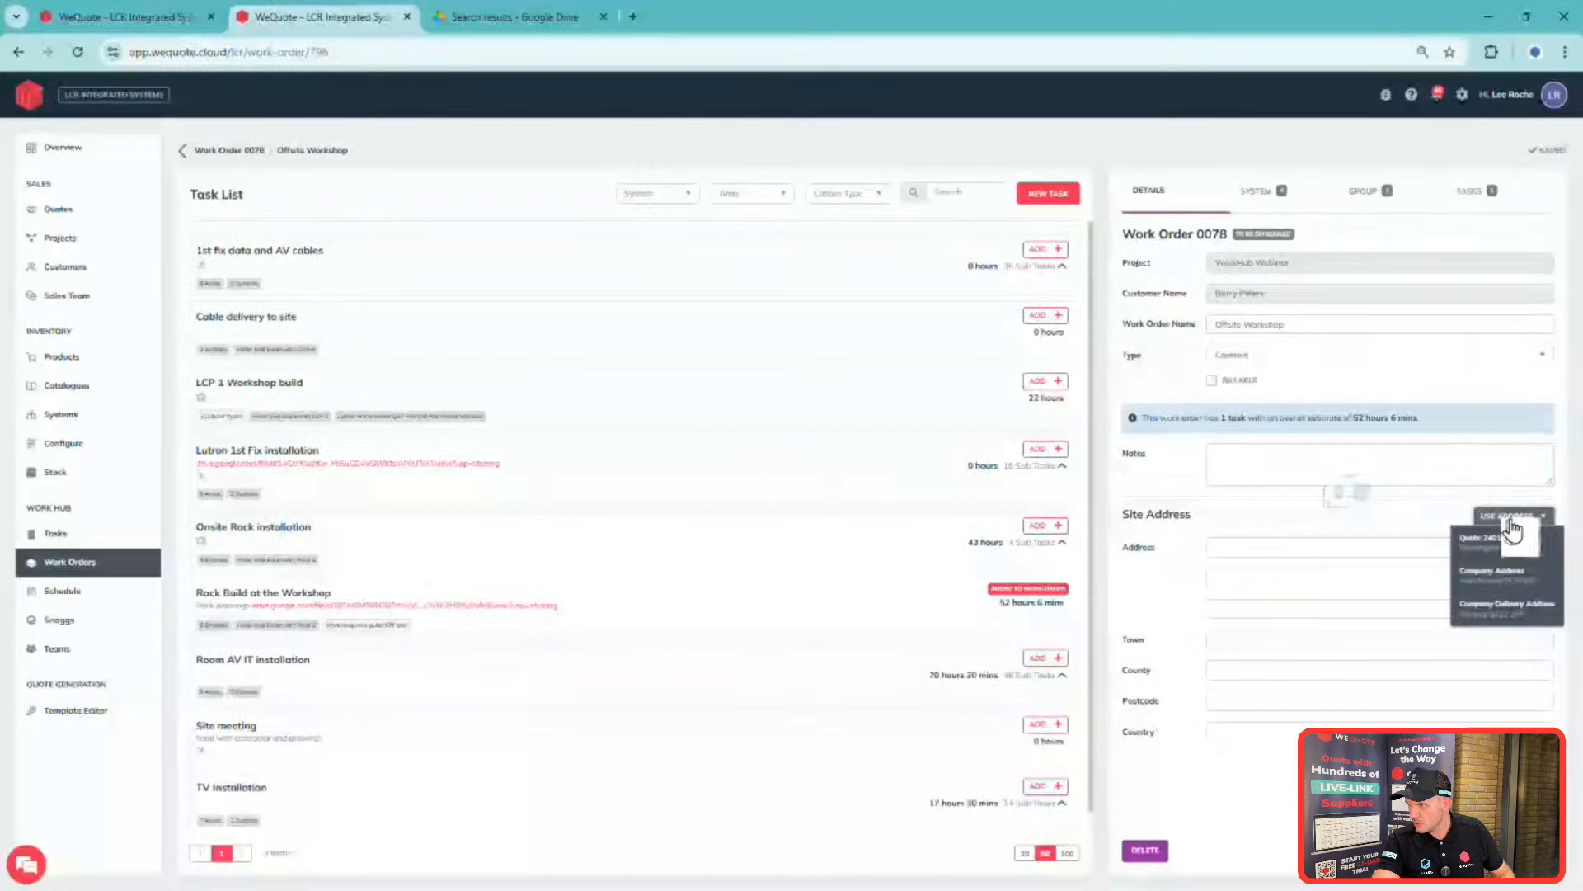
{"action": "left_click", "coordinate": [1554, 584]}
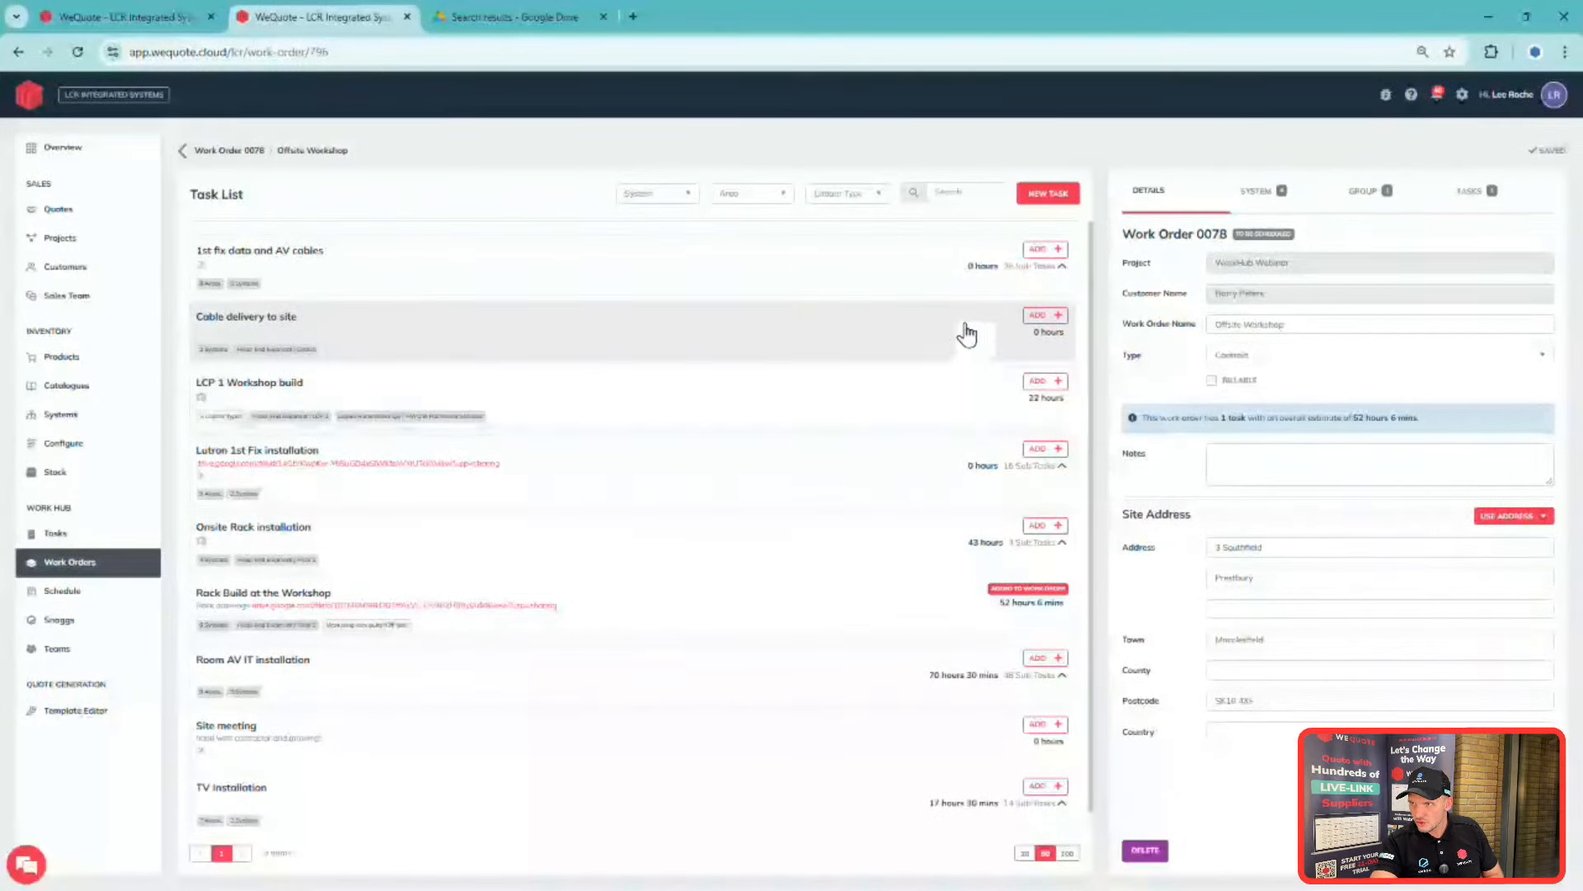
- Add the LCP 1 Workshop build task to the work order and review its groups, systems and details
{"action": "left_click", "coordinate": [1476, 192]}
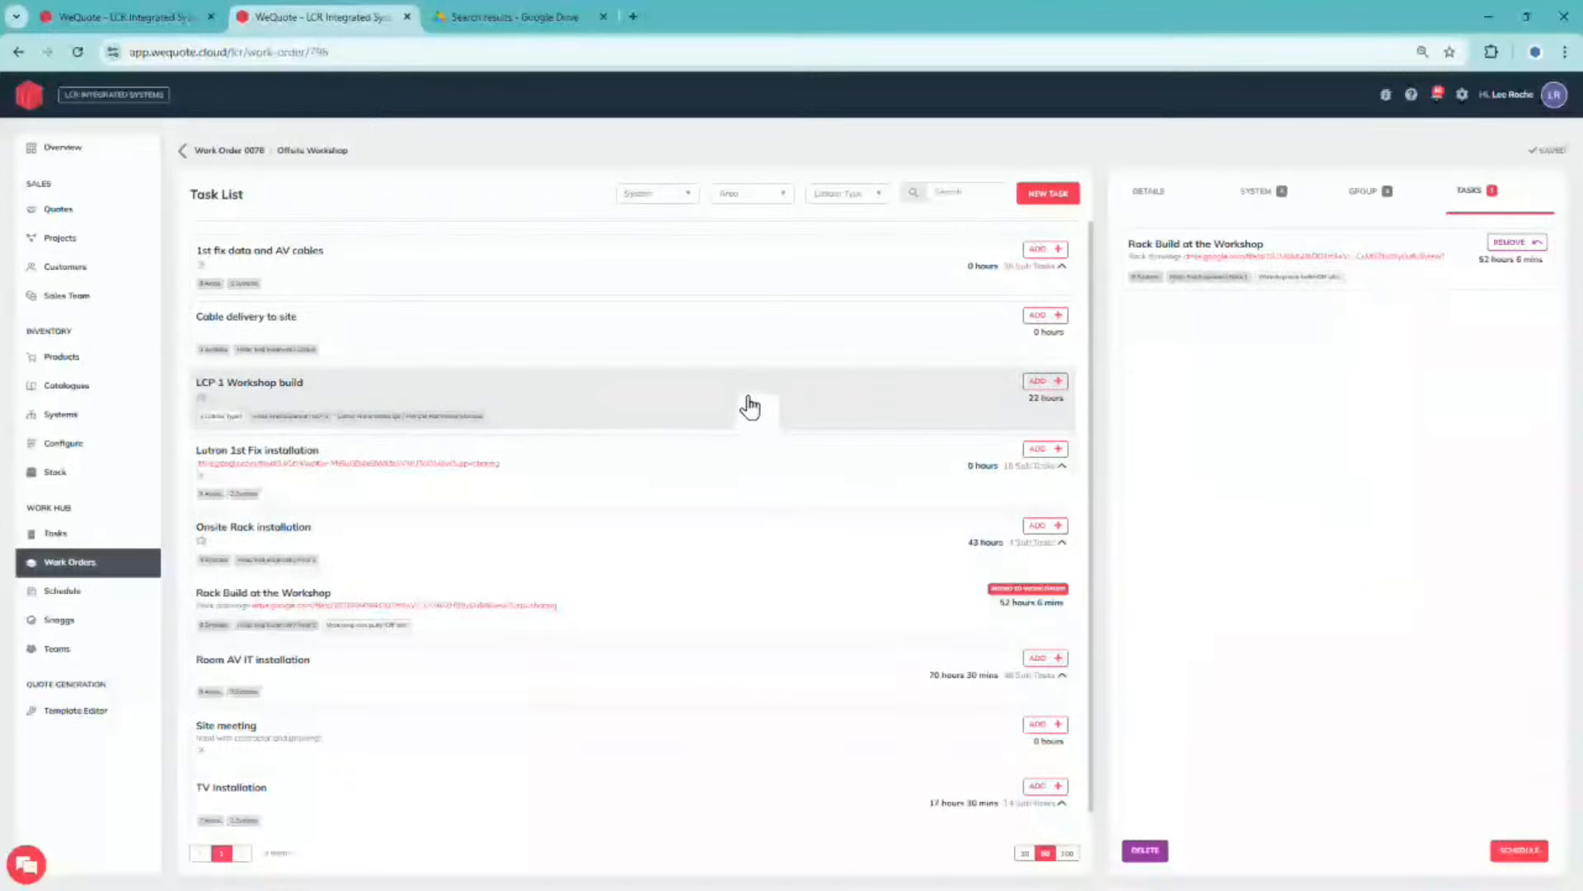
{"action": "left_click", "coordinate": [1040, 383]}
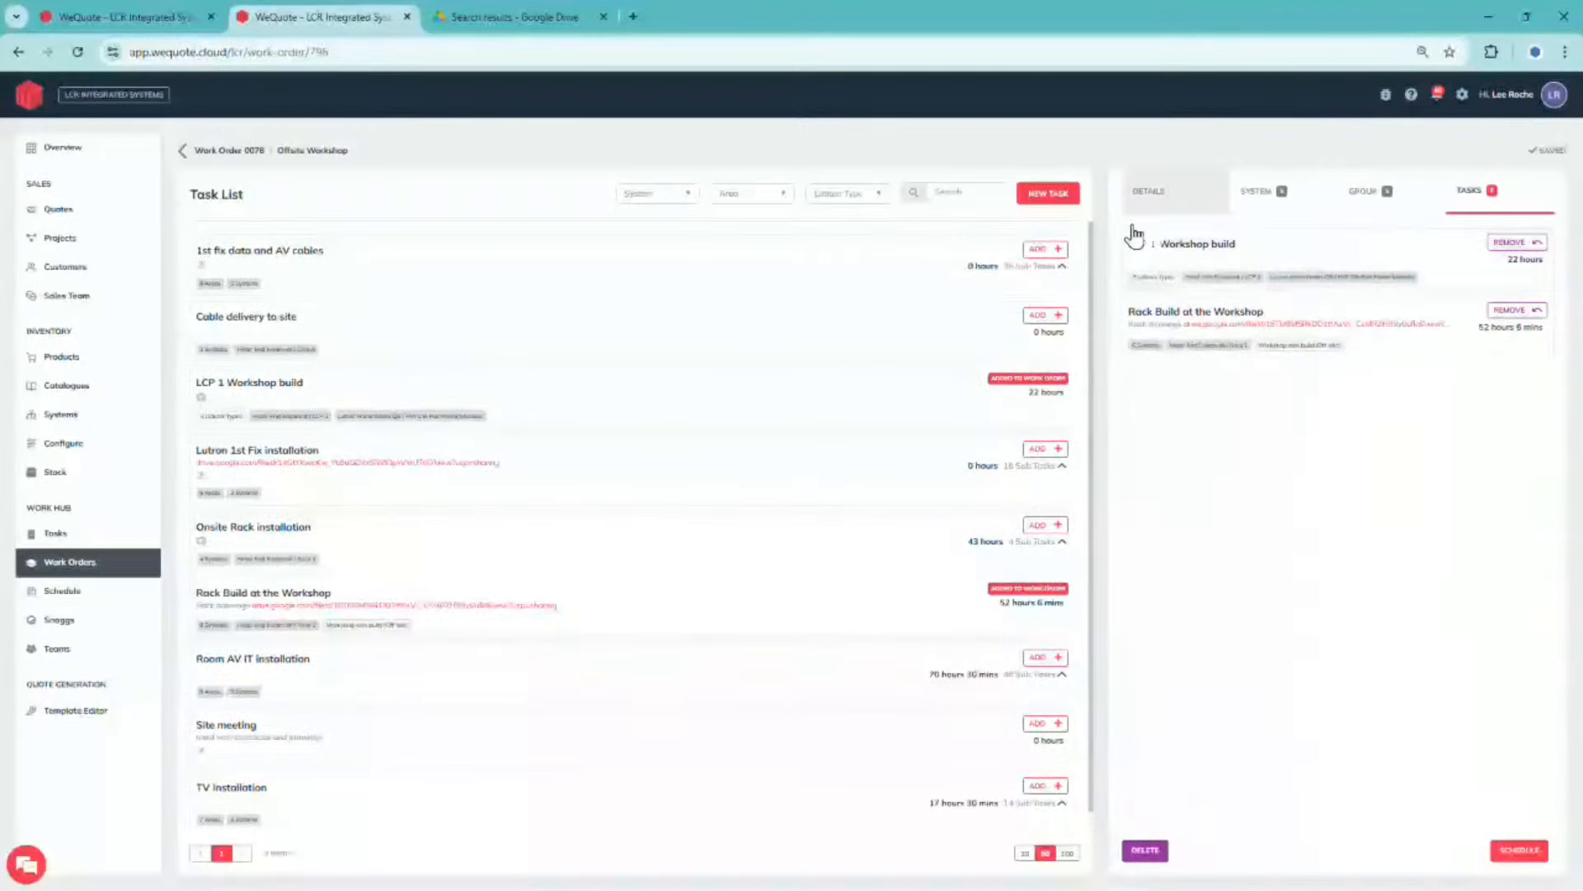
{"action": "left_click", "coordinate": [1375, 197]}
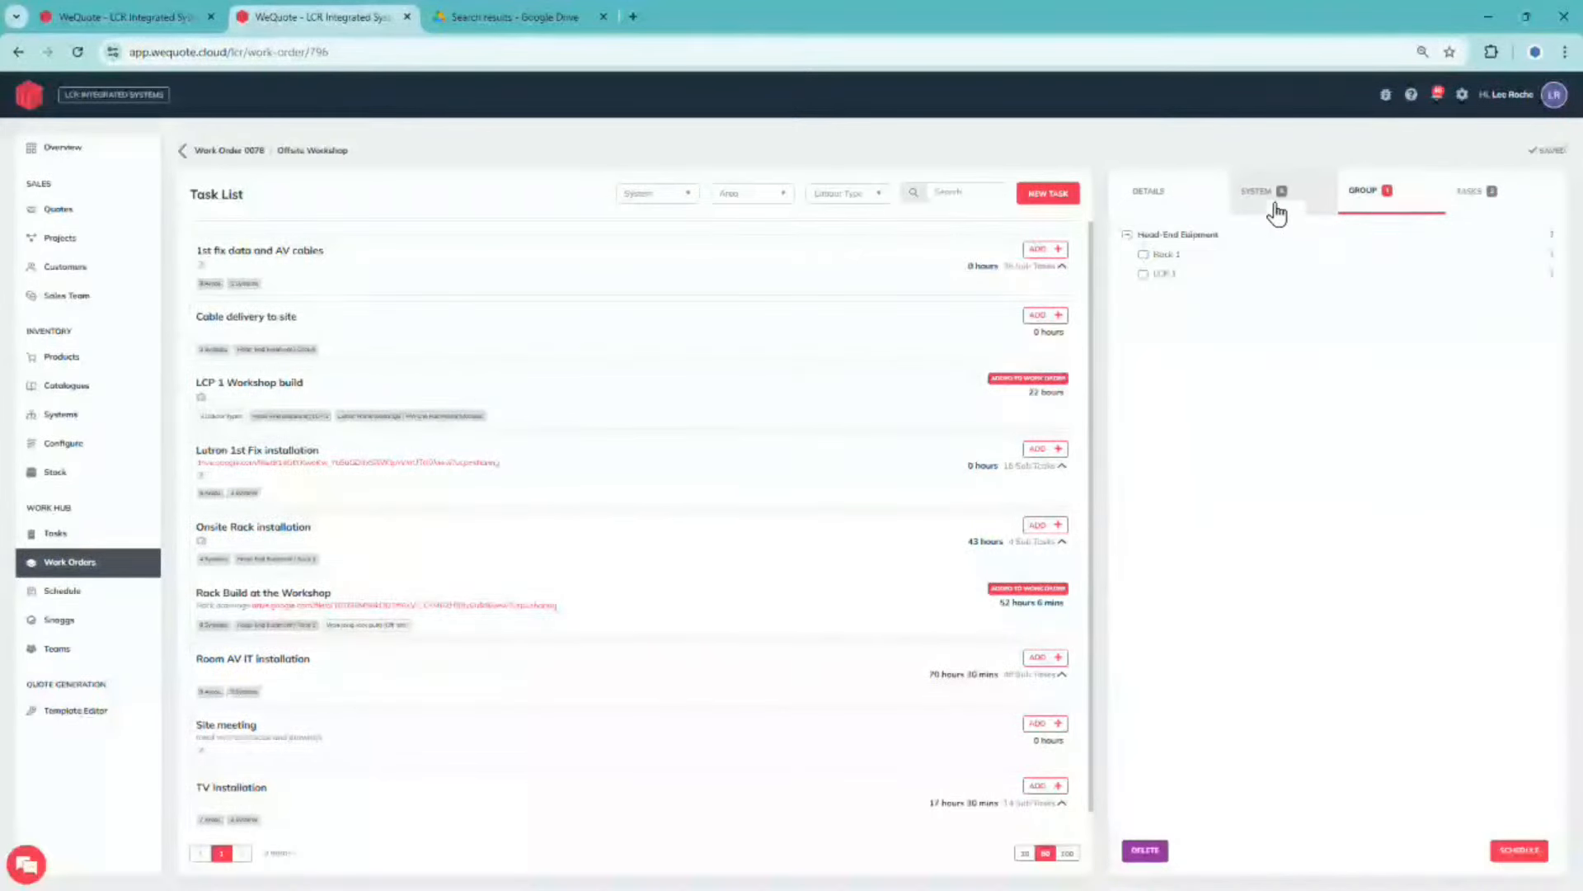
{"action": "left_click", "coordinate": [1275, 208]}
{"action": "left_click", "coordinate": [1153, 197]}
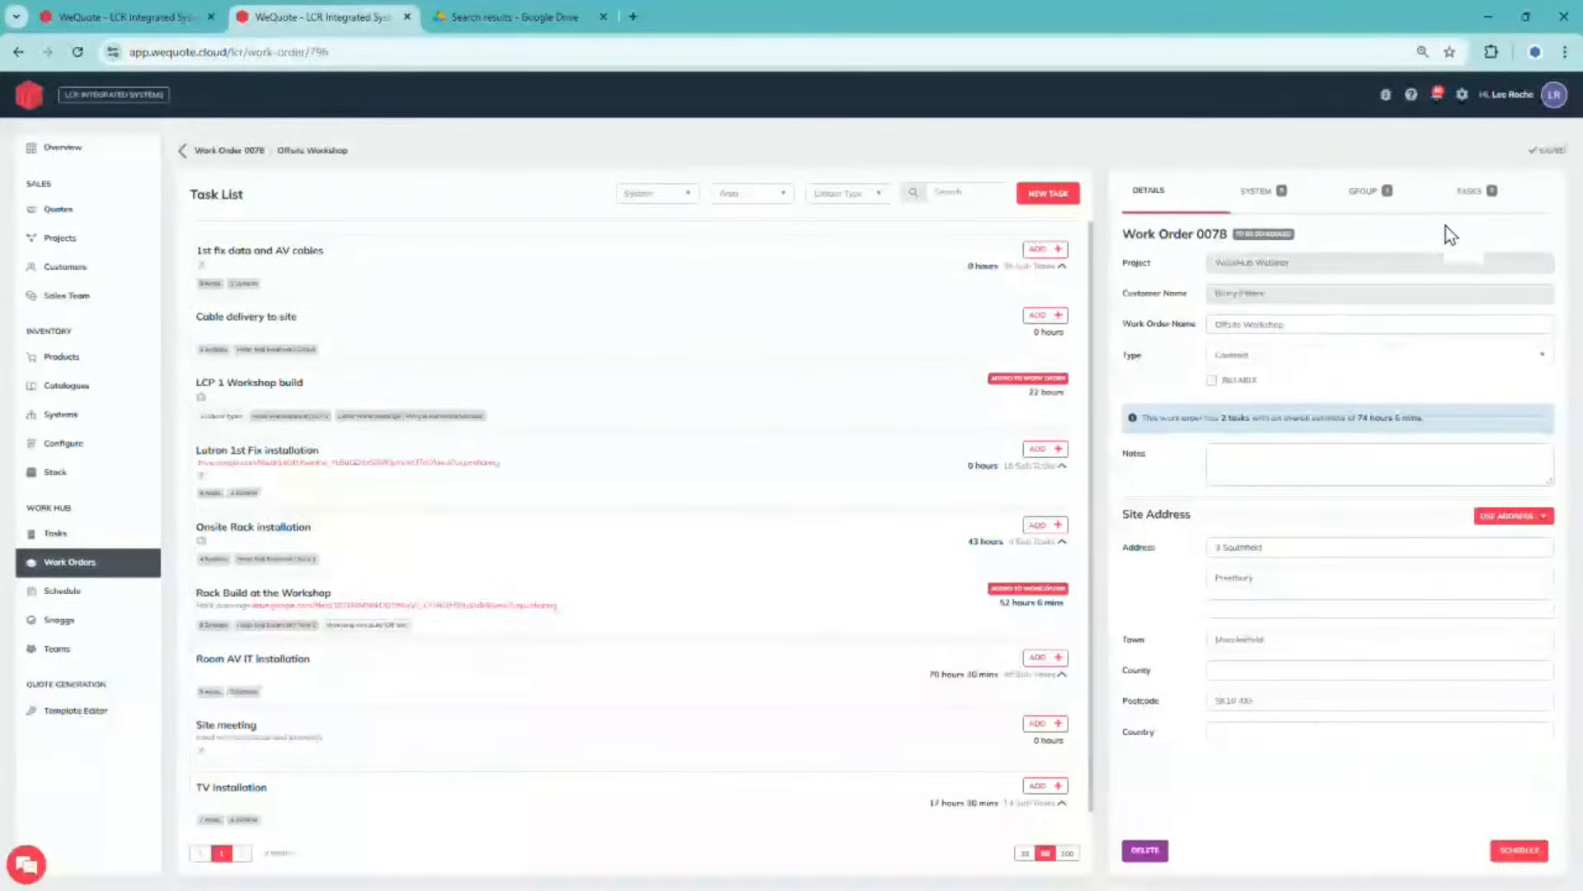
{"action": "left_click", "coordinate": [1272, 464]}
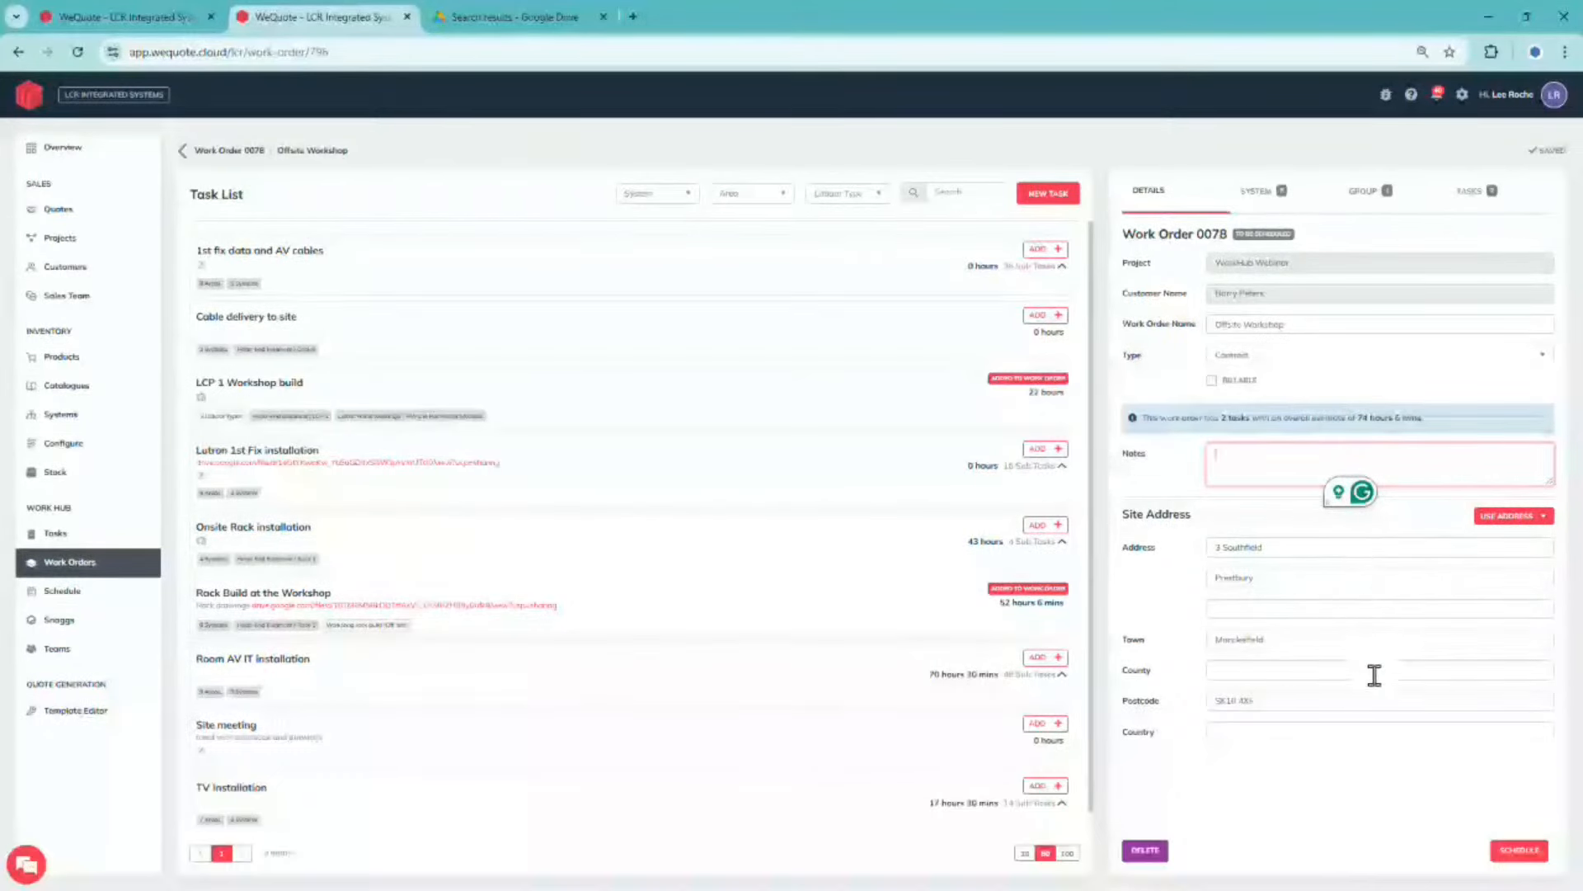
- Schedule the work order for the signed-in user on 08/11/2024 and set the allocation's start time to 07:30
{"action": "left_click", "coordinate": [1526, 852]}
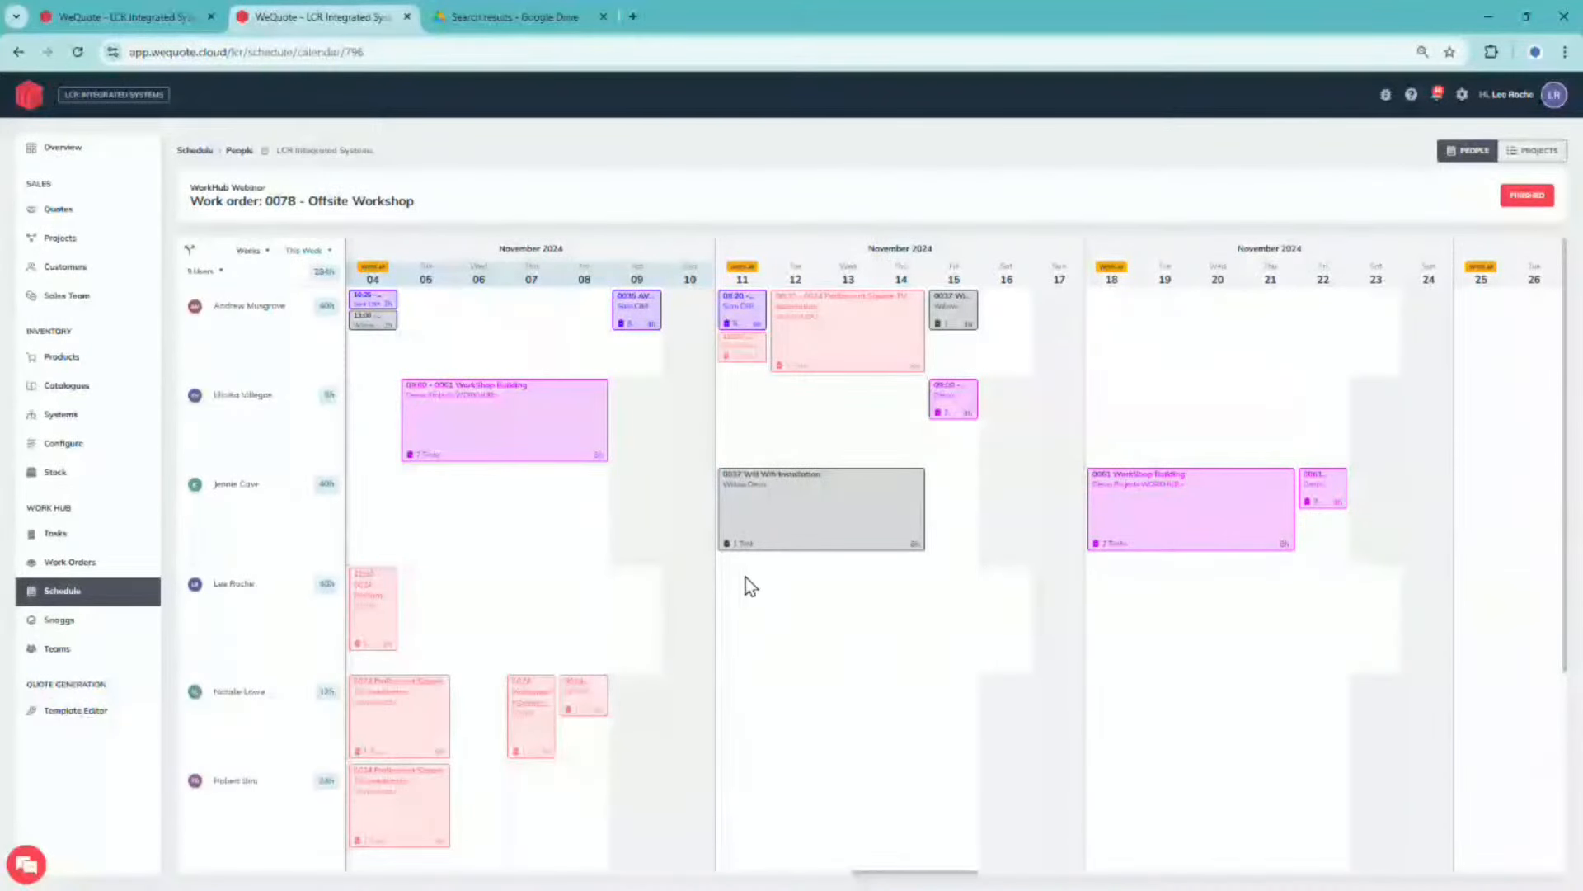
{"action": "left_click", "coordinate": [586, 630]}
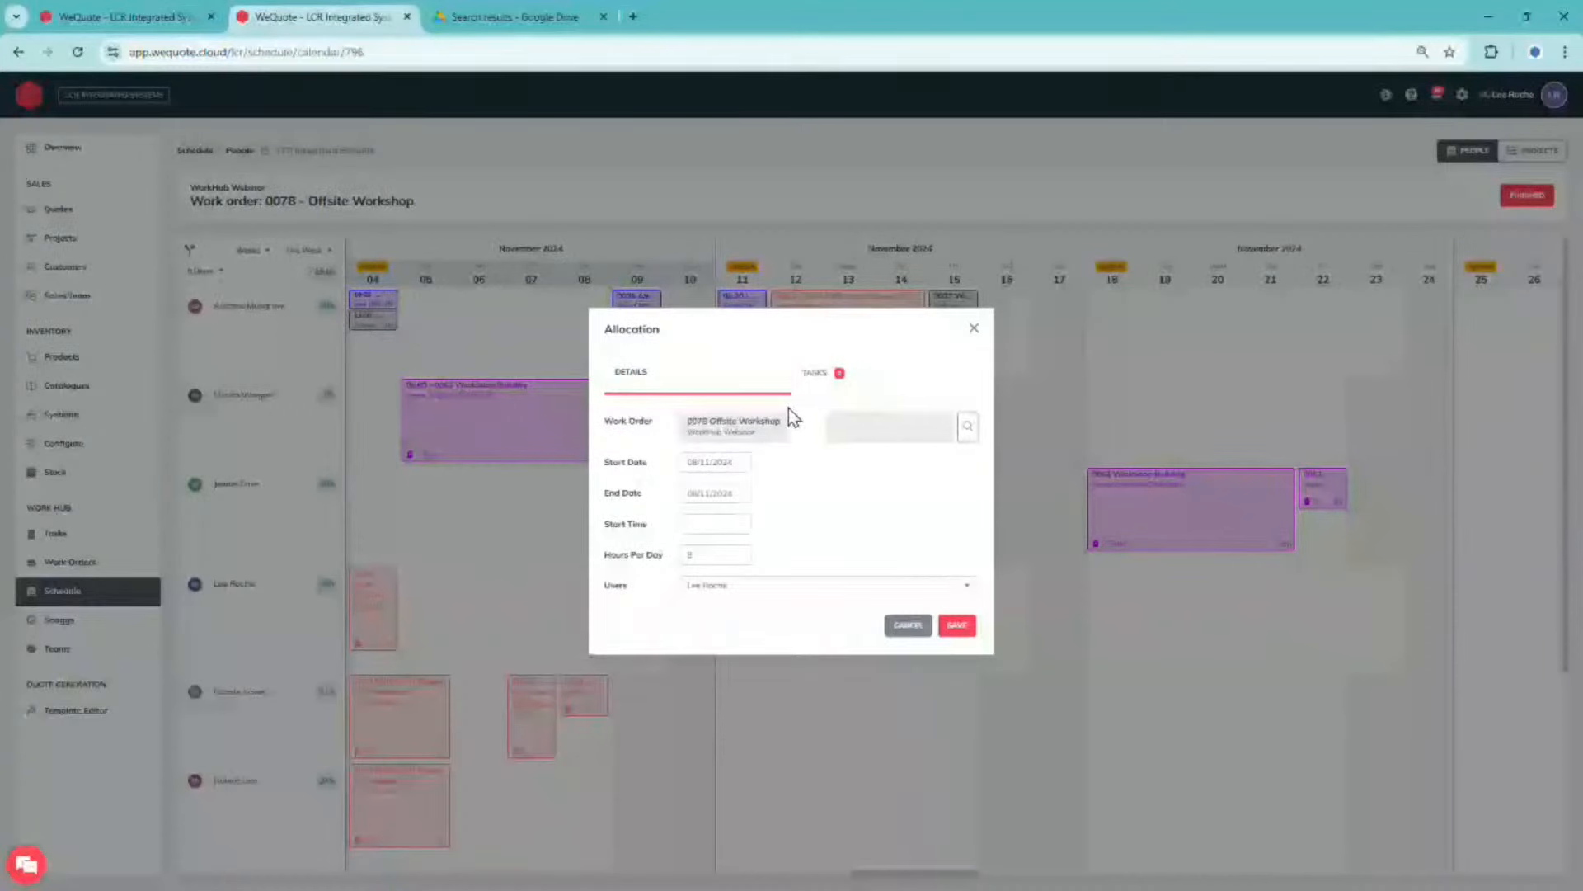
{"action": "left_click", "coordinate": [724, 530]}
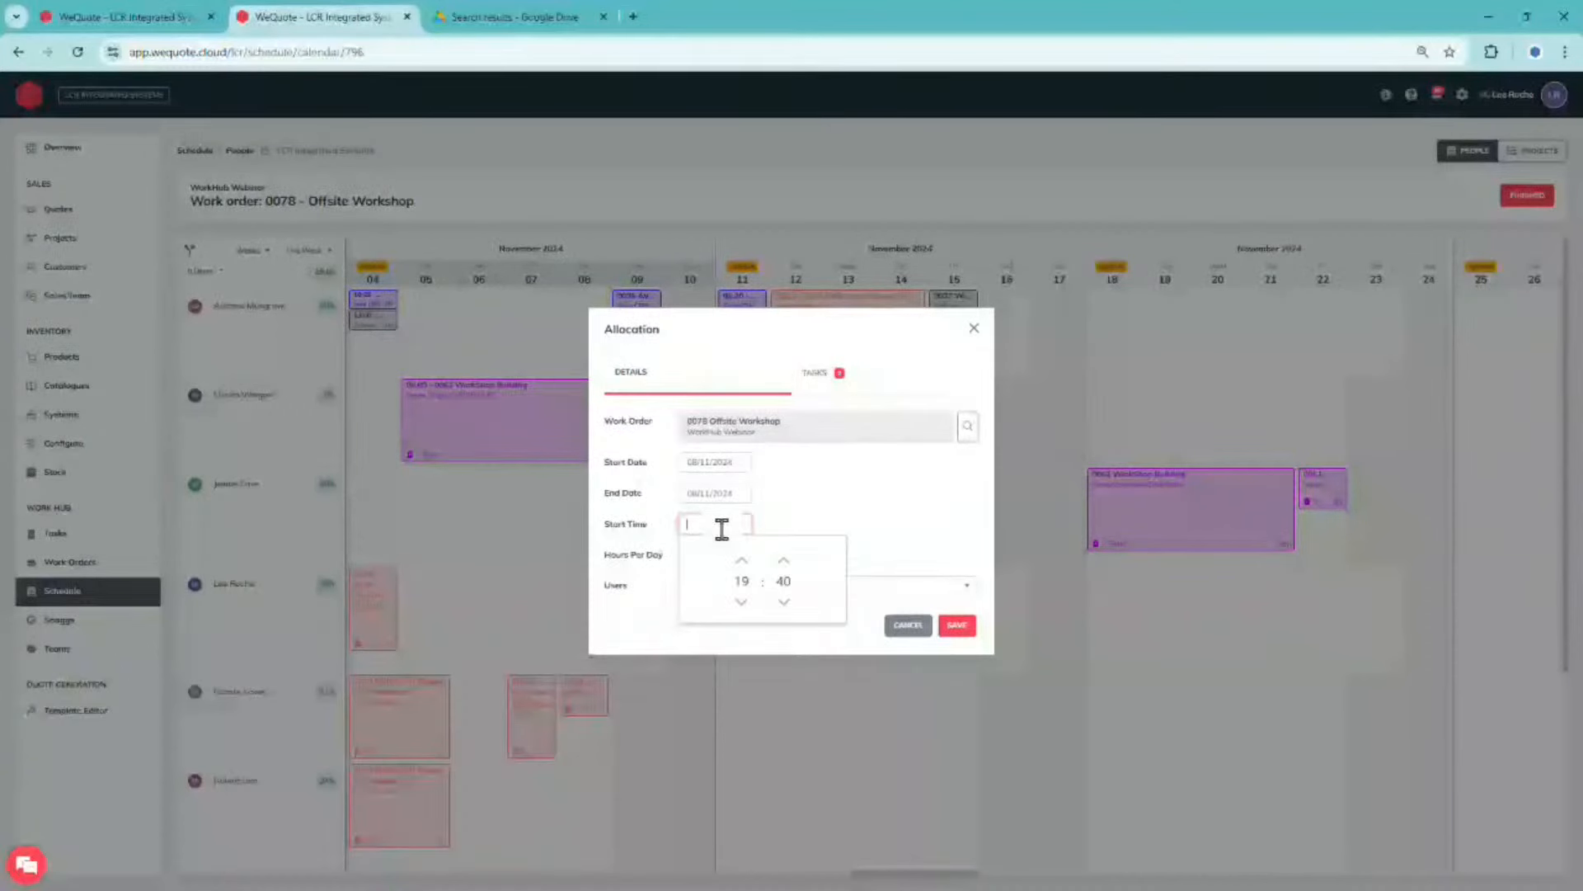
{"action": "left_click", "coordinate": [741, 602]}
{"action": "left_click", "coordinate": [914, 515]}
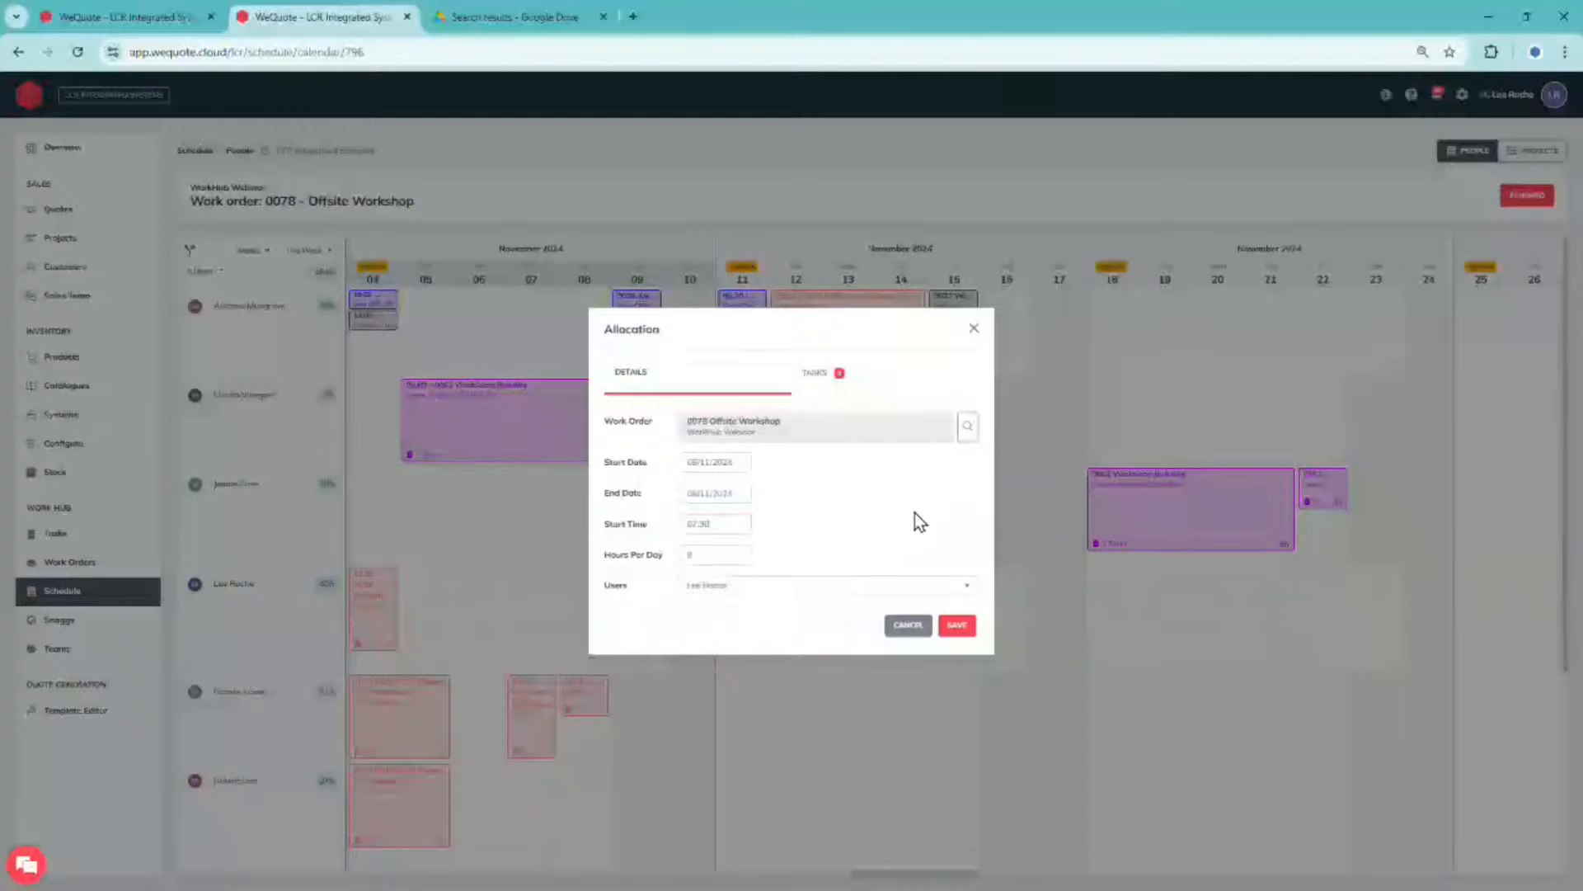
- Check the allocation's user selection and tasks, save the allocation, and finish scheduling the work order
{"action": "left_click", "coordinate": [784, 590]}
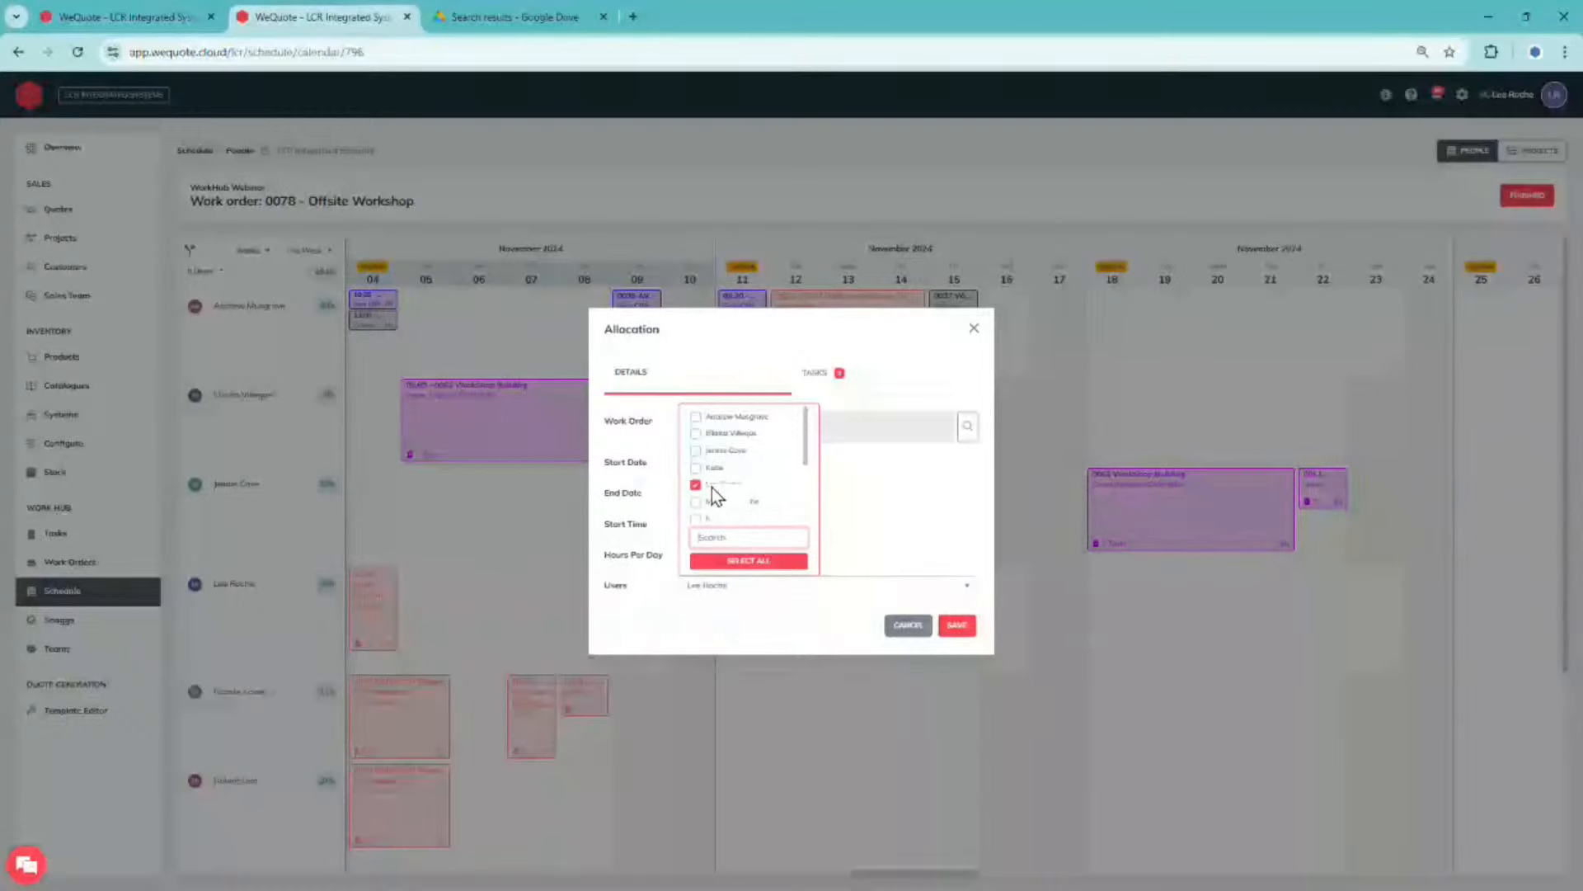
{"action": "left_click", "coordinate": [866, 522]}
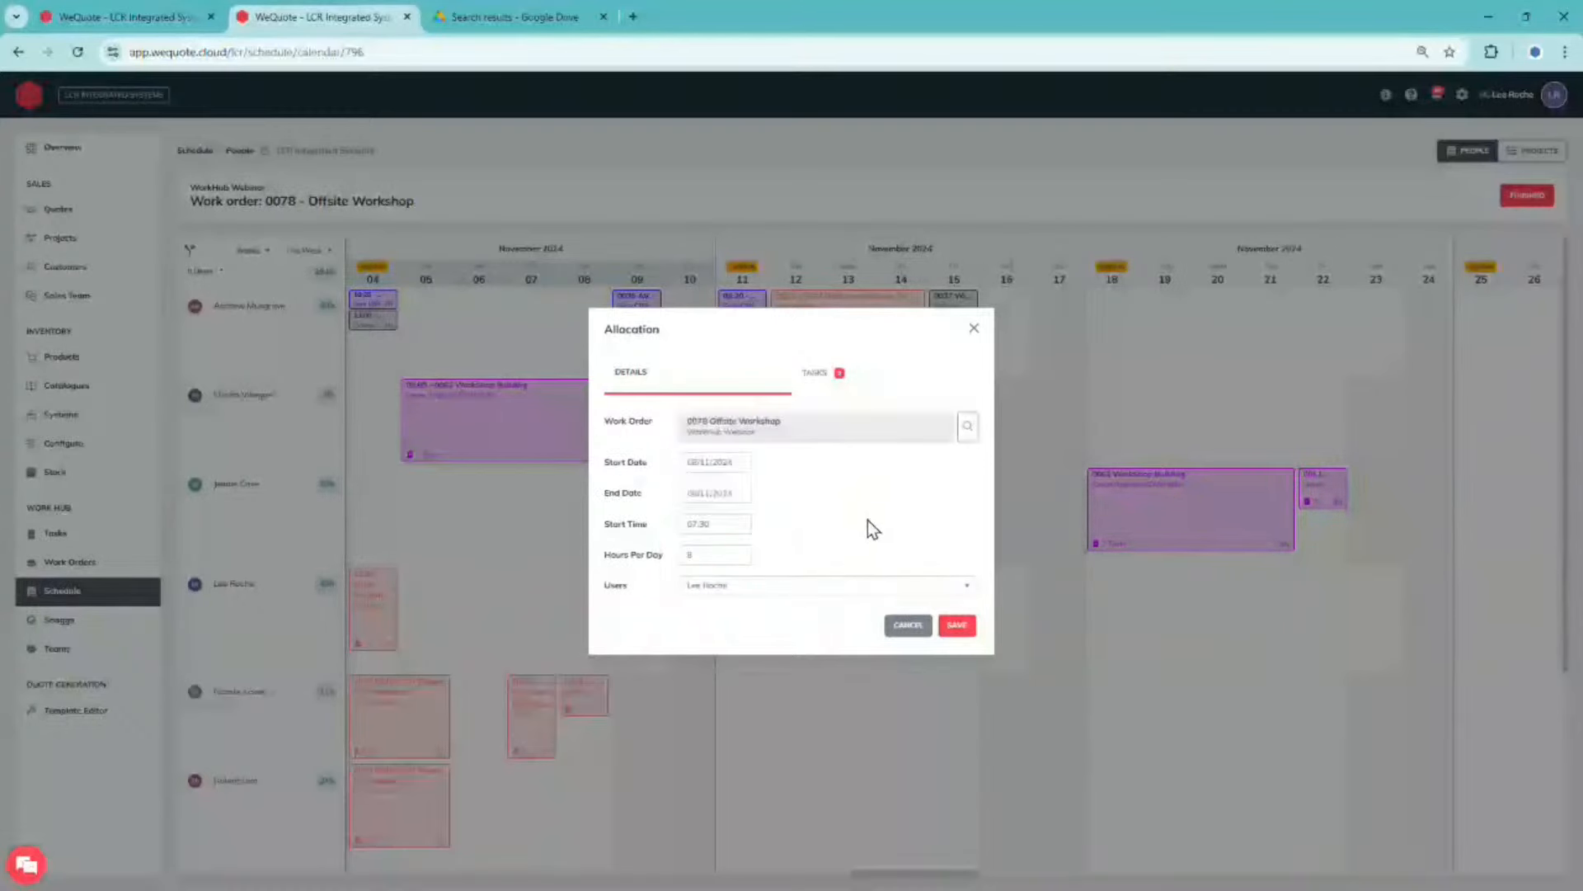
{"action": "left_click", "coordinate": [826, 379]}
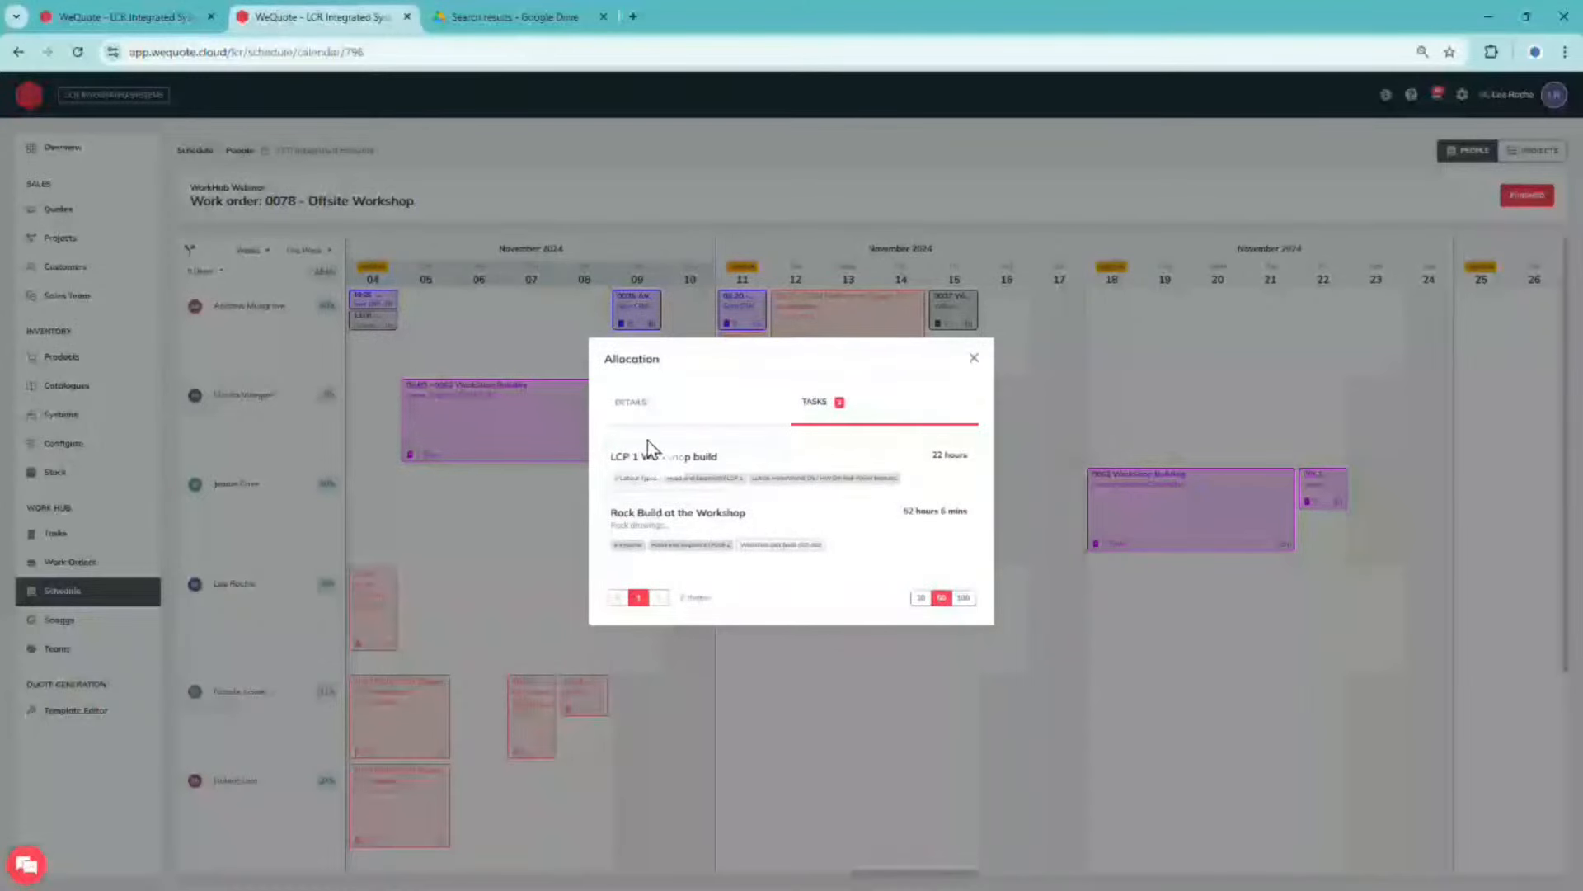
{"action": "left_click", "coordinate": [701, 409]}
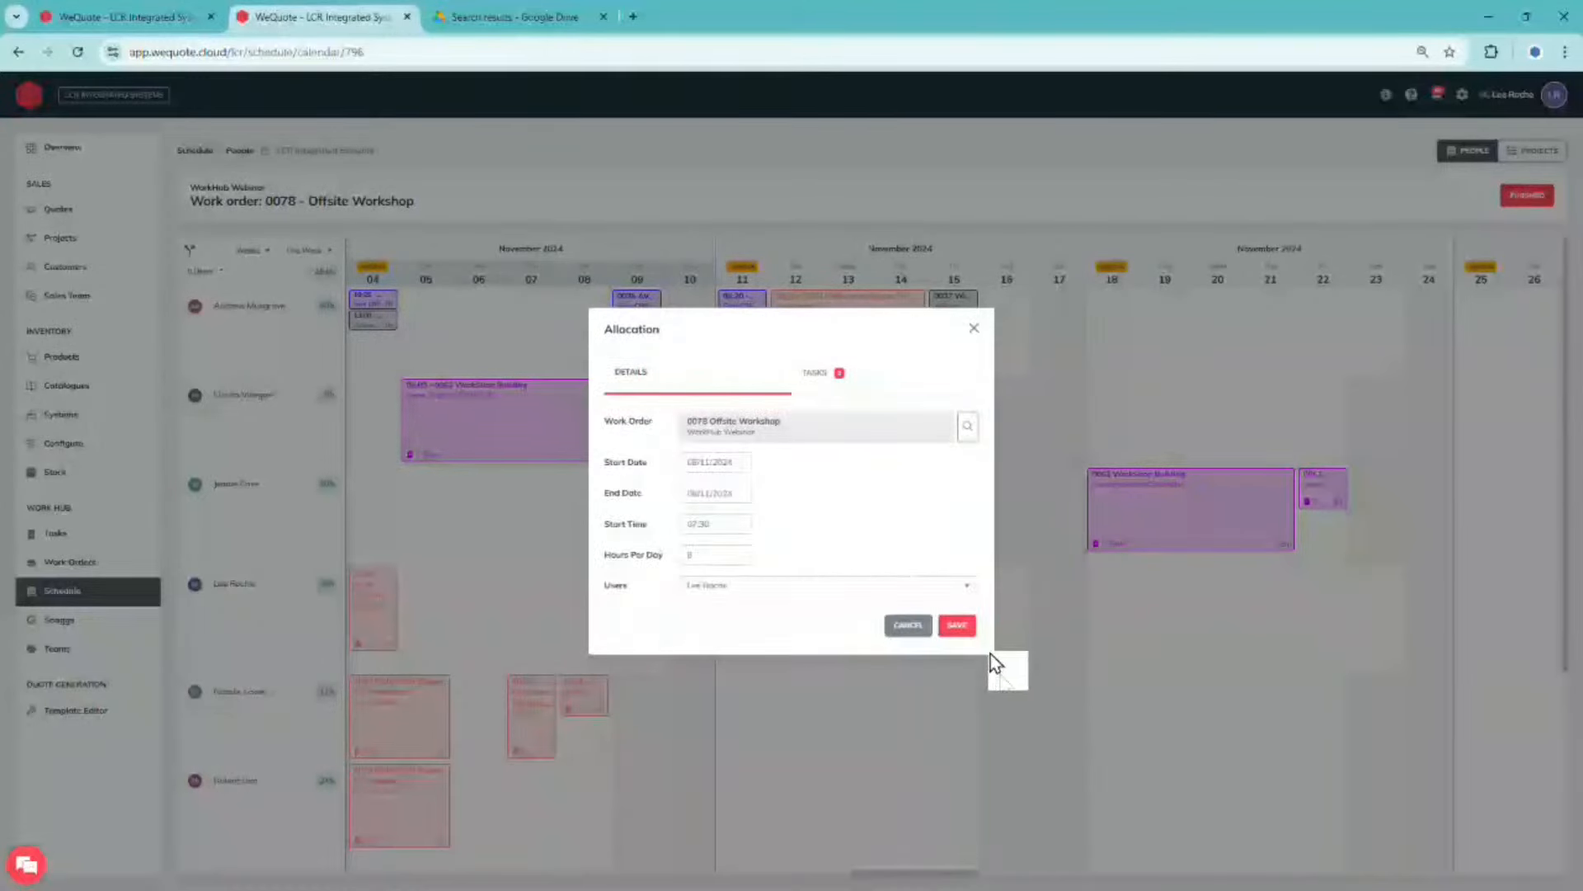
{"action": "left_click", "coordinate": [965, 631]}
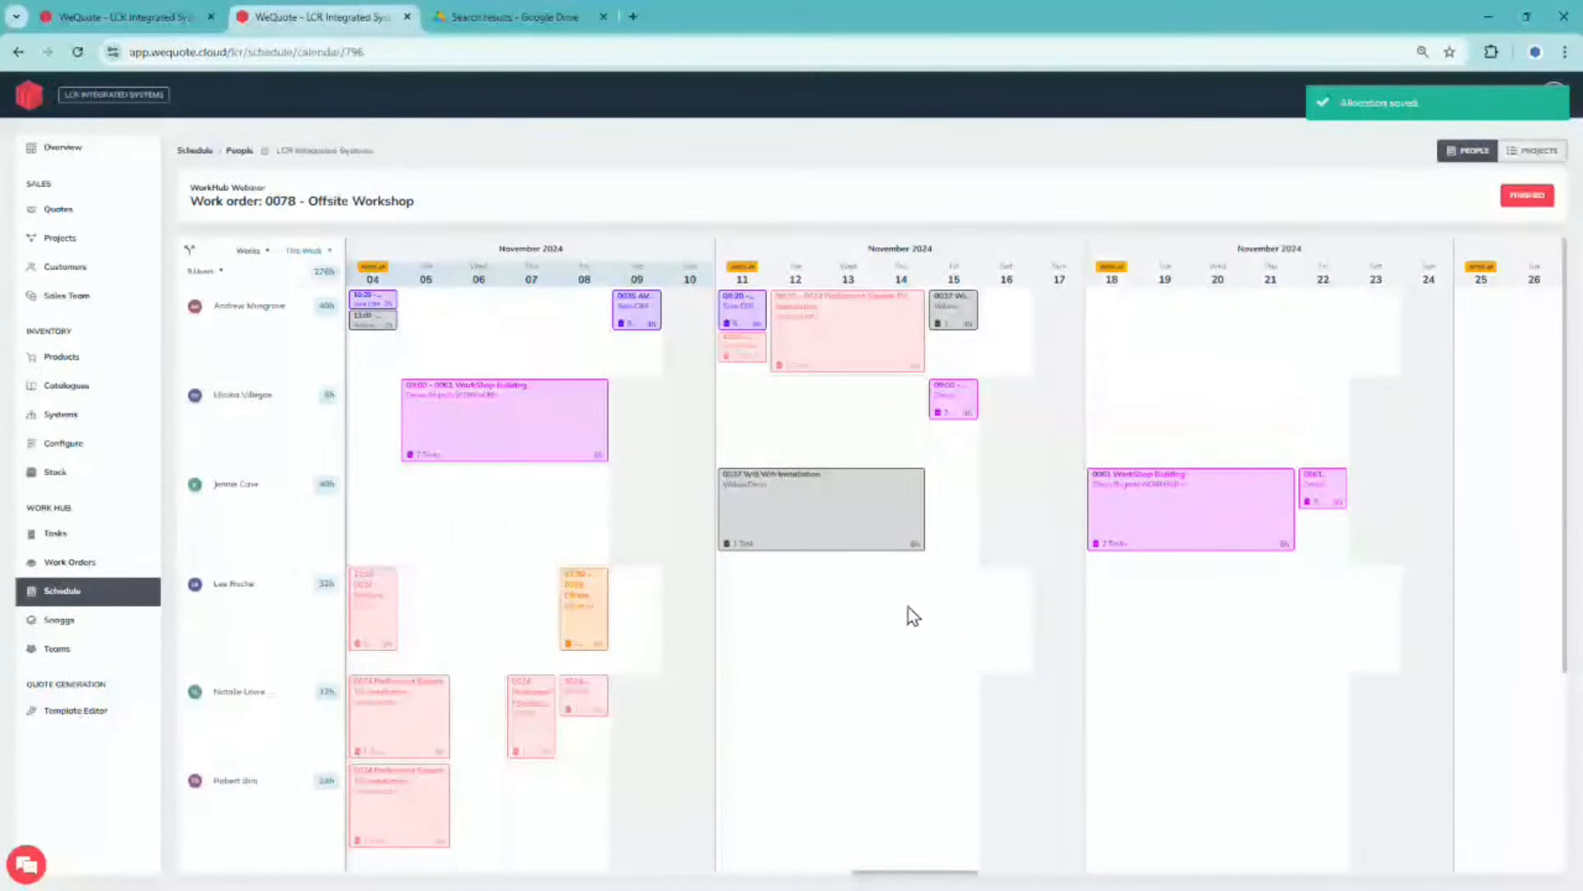
{"action": "left_click", "coordinate": [1525, 196]}
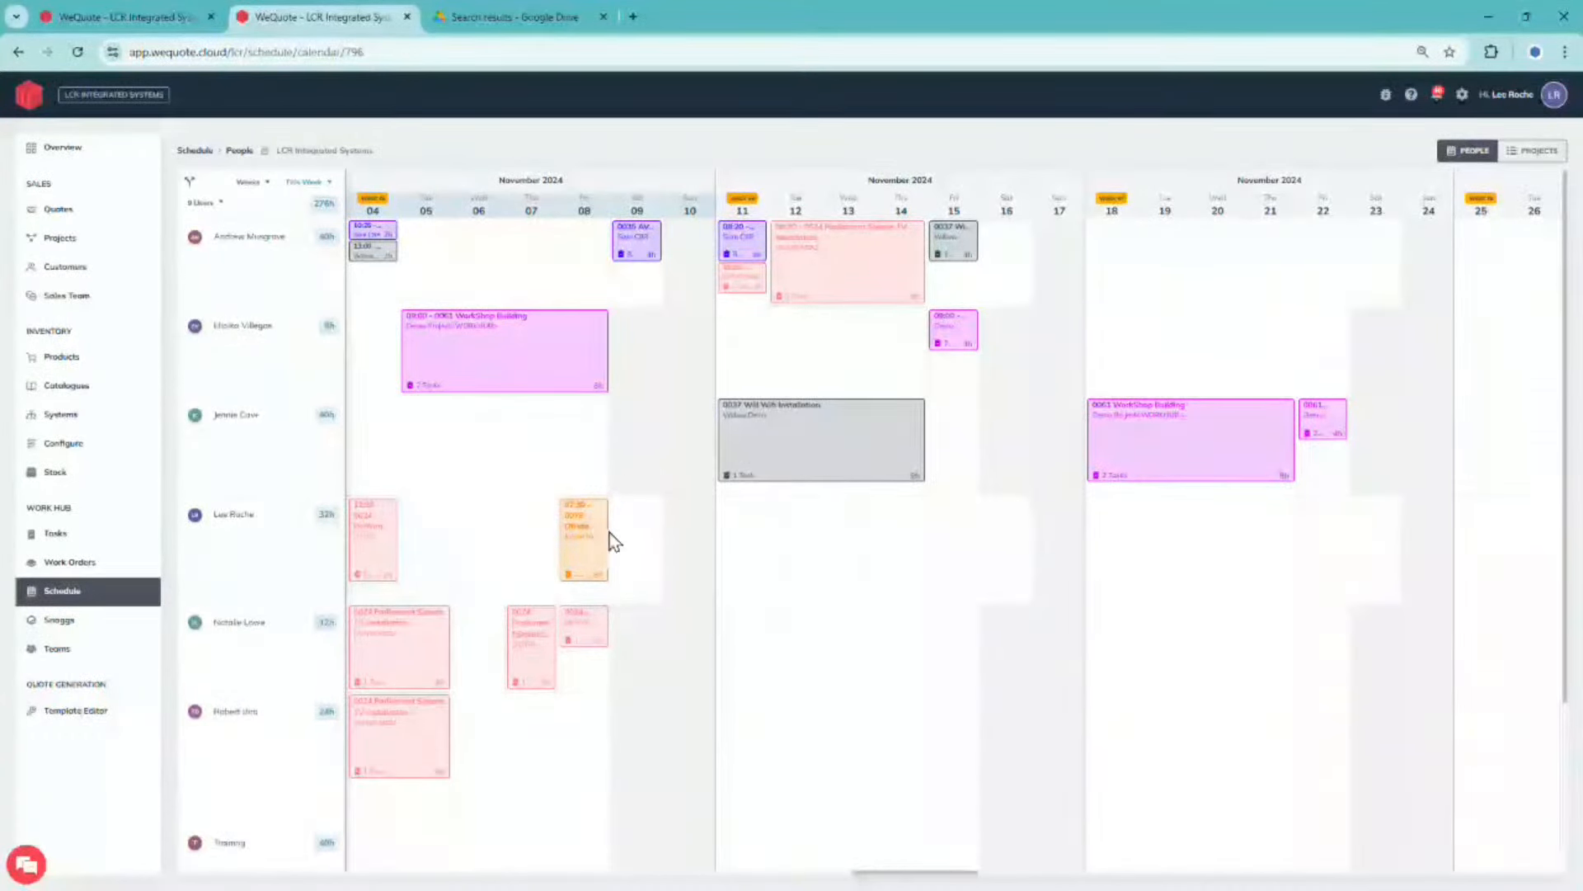